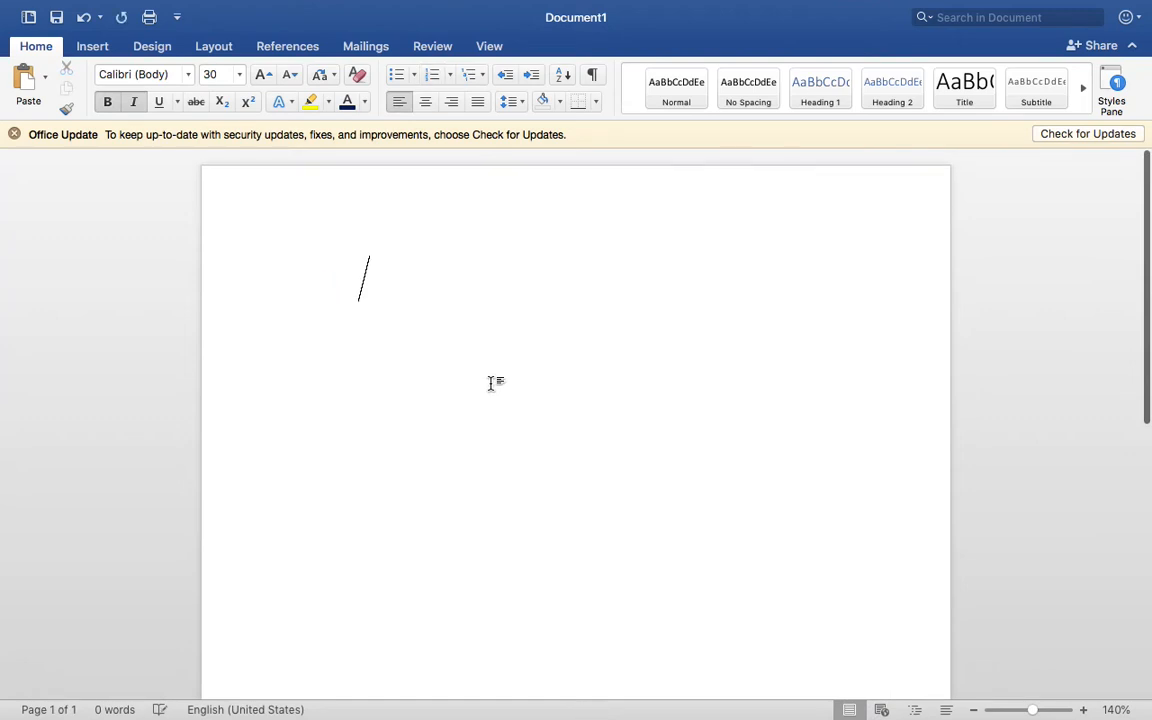
# Step: Type the title WEBSITE DEVELOPMENT at the top, centre it and highlight it yellow
pyautogui.click(386, 257)
pyautogui.write('WEBSITE DEVELOPMENT')
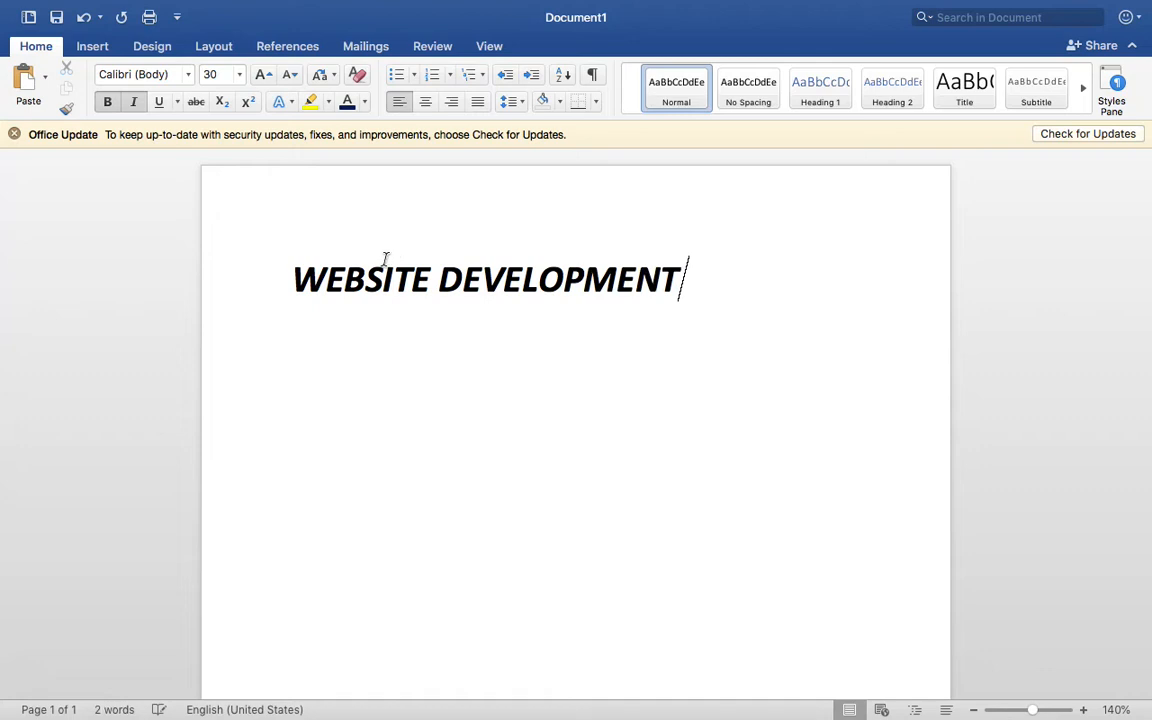
pyautogui.tripleClick(386, 259)
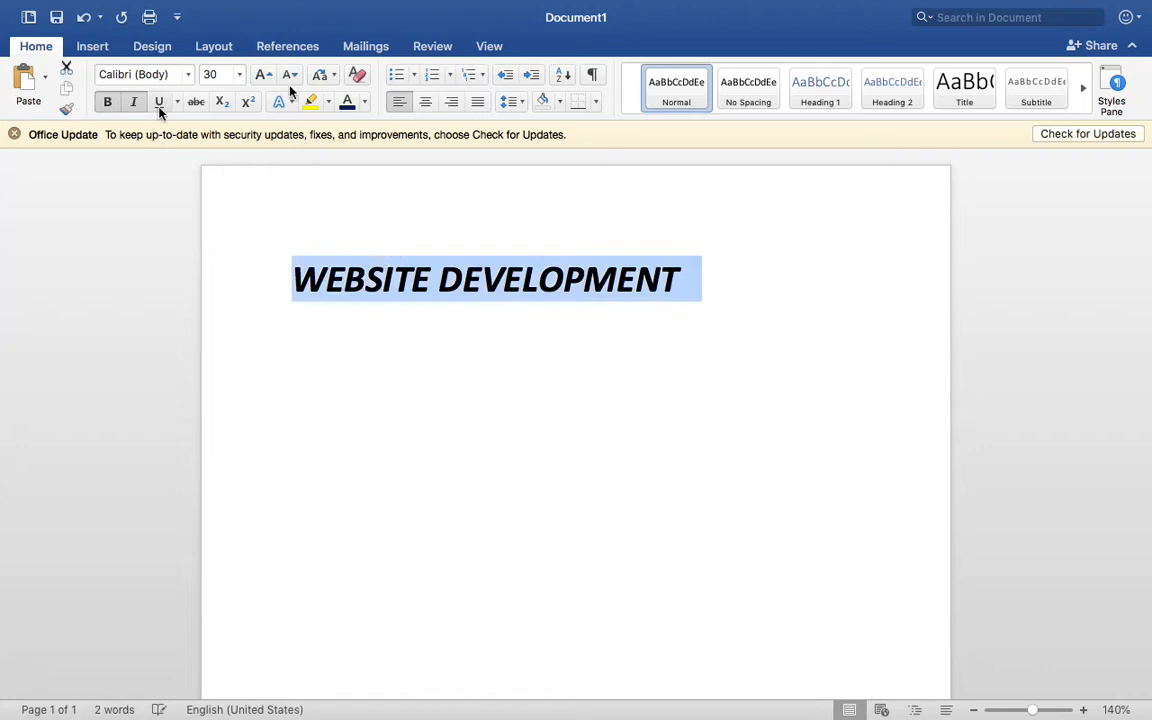
pyautogui.click(424, 101)
pyautogui.click(311, 102)
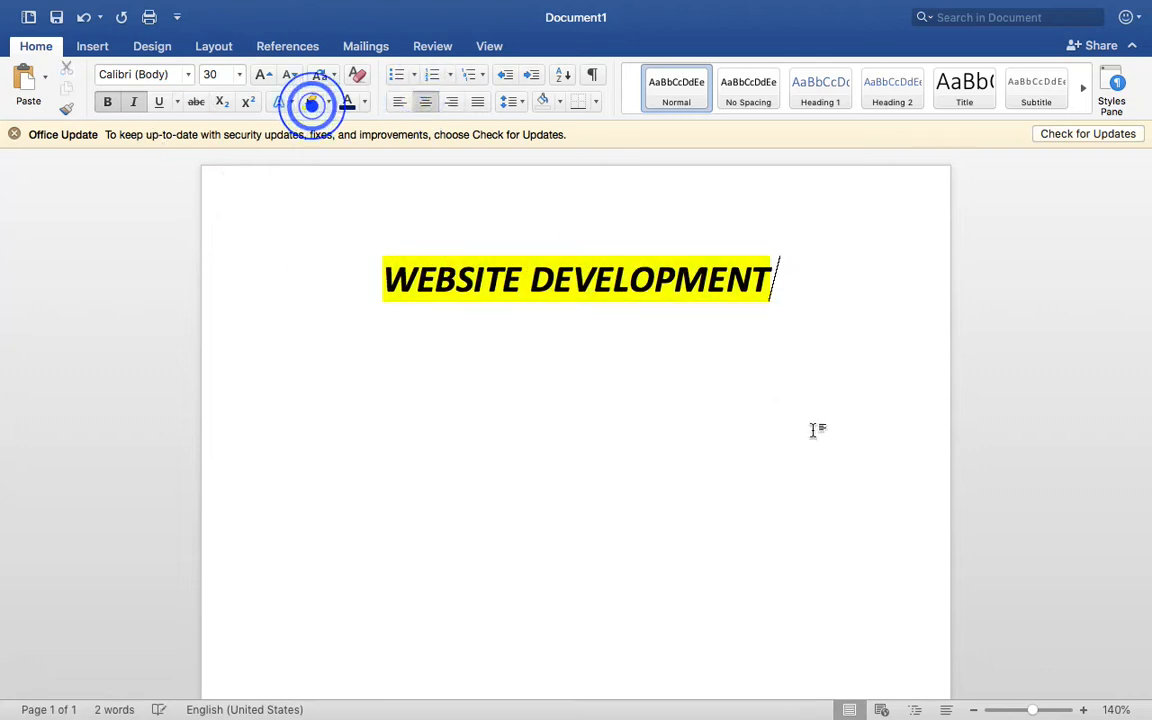
pyautogui.scroll(-1, 813, 430)
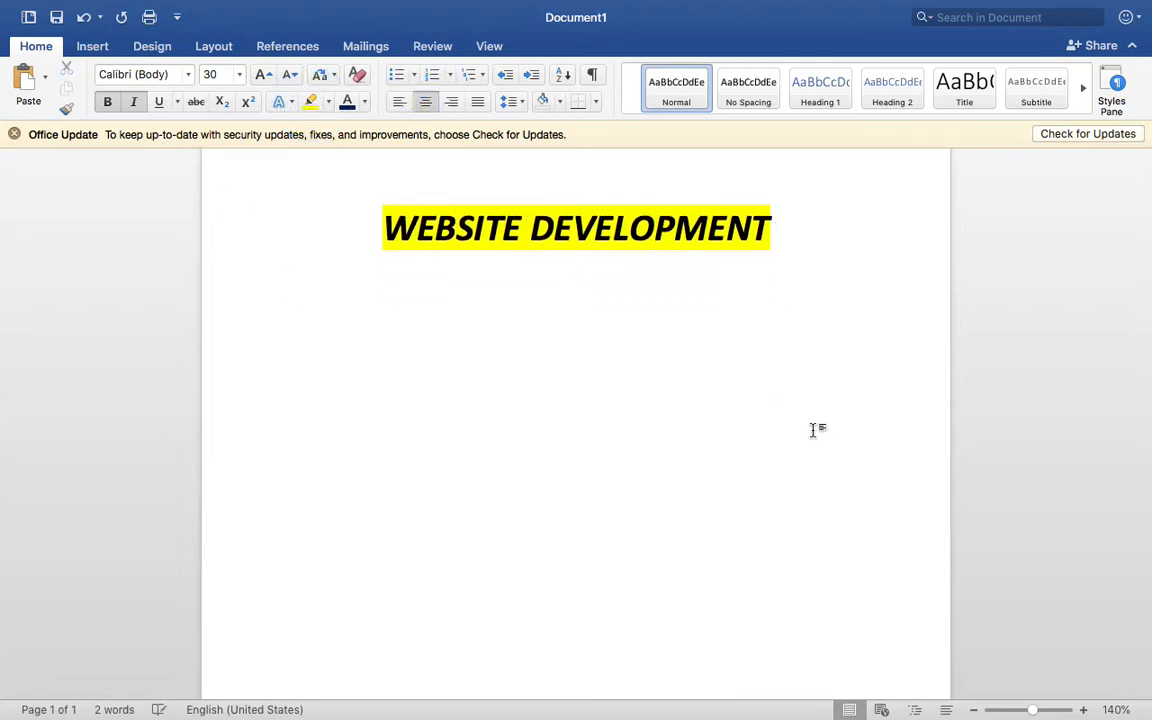
pyautogui.press('super+Tab')
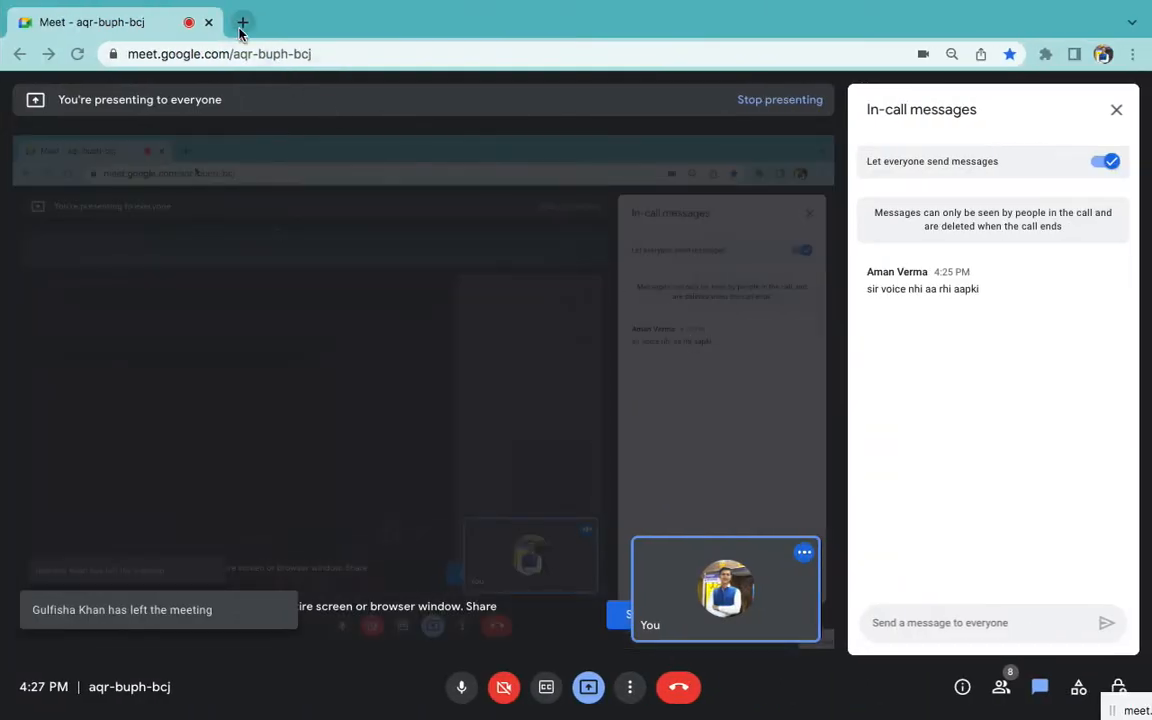
# Step: Open centuryply.com, agrasarnaacademy.com and amazon.in, each in its own new tab
pyautogui.click(241, 23)
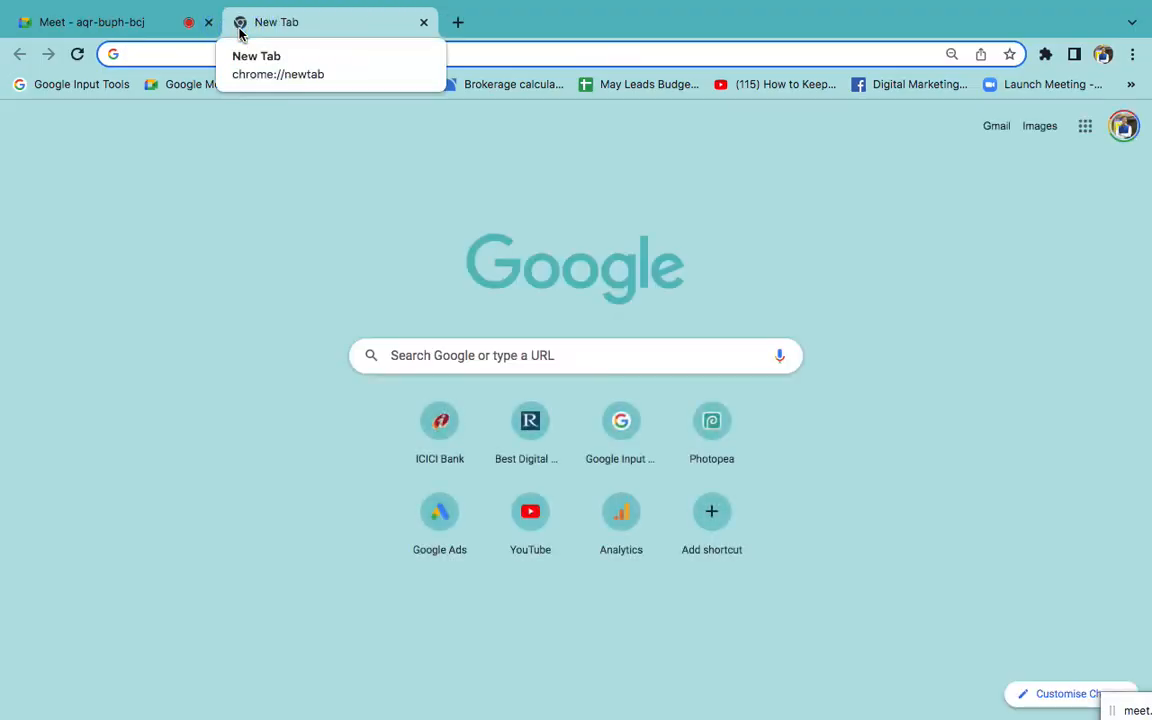
pyautogui.write('cen')
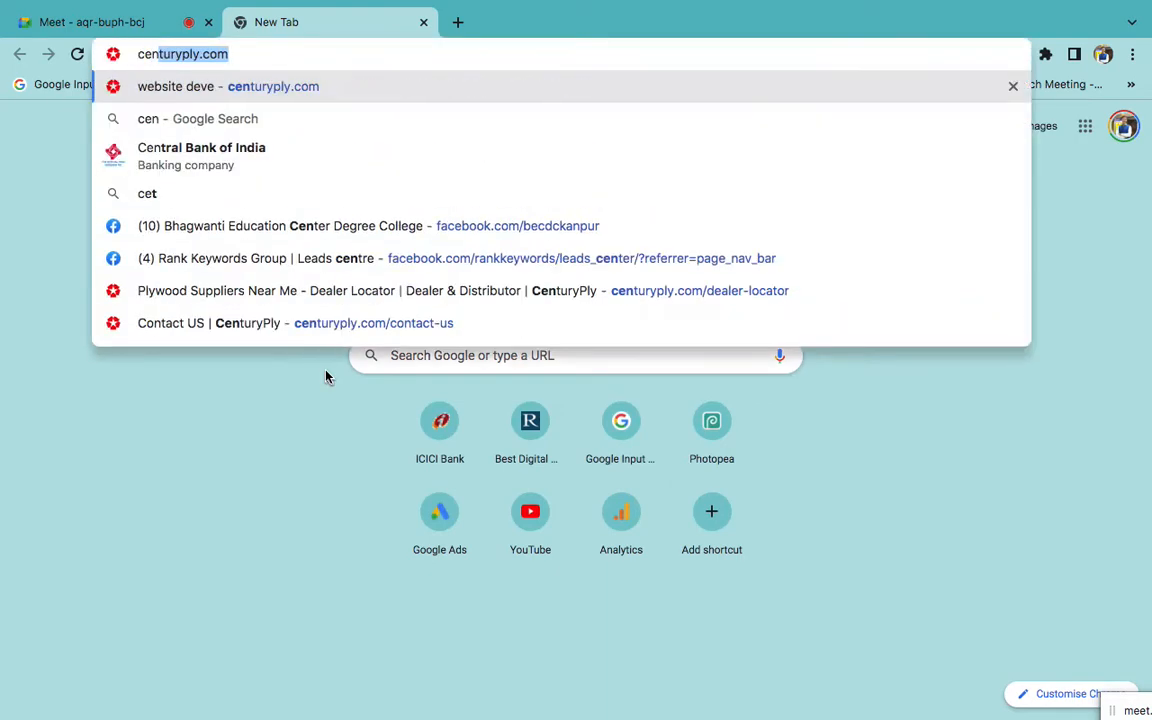
pyautogui.press('Return')
pyautogui.press('super+t')
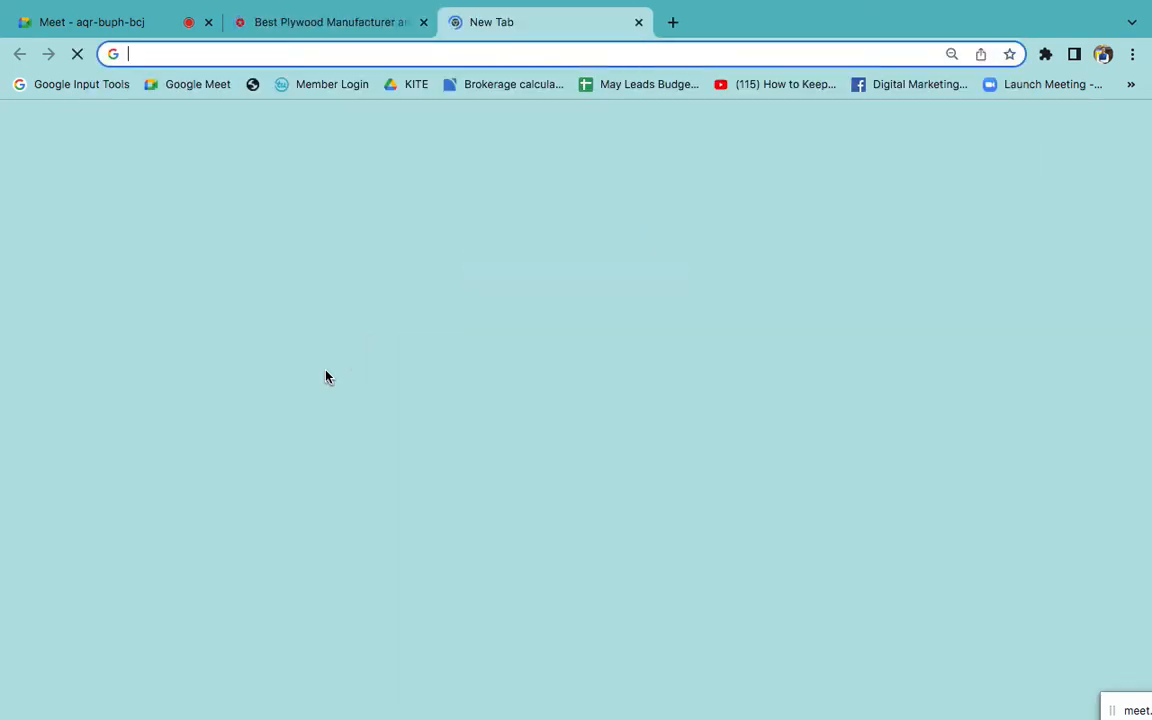
pyautogui.write('ag')
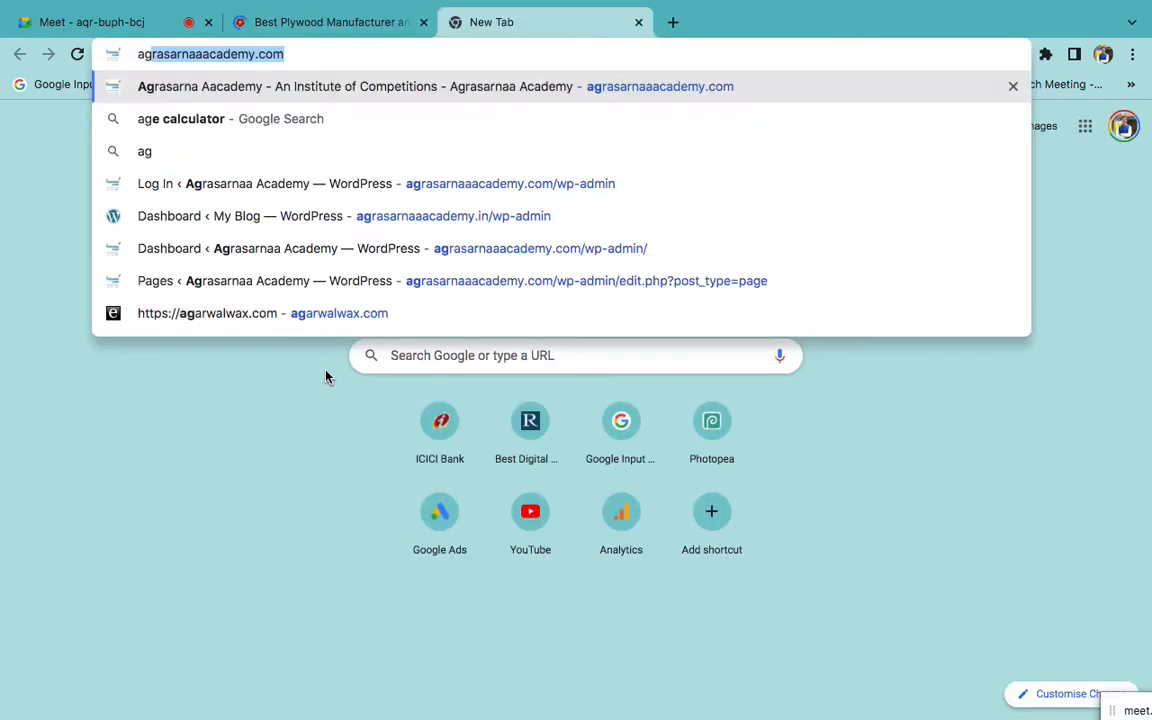
pyautogui.press('Return')
pyautogui.press('super+t')
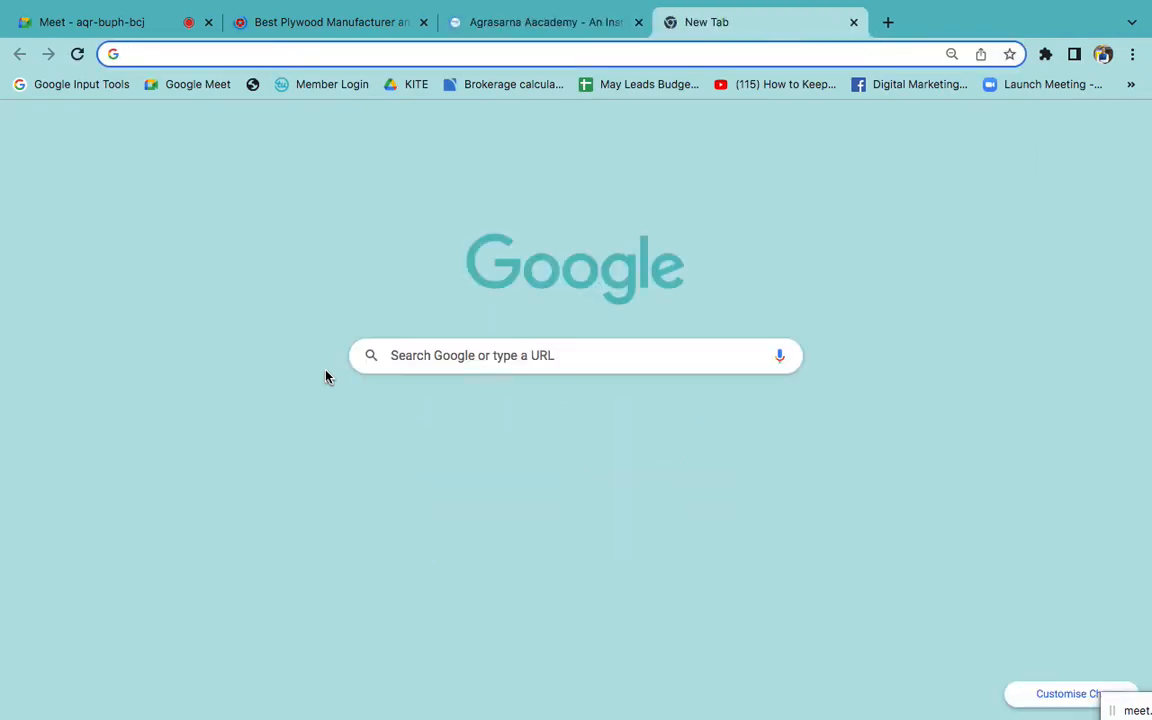
pyautogui.write('ama')
pyautogui.press('Return')
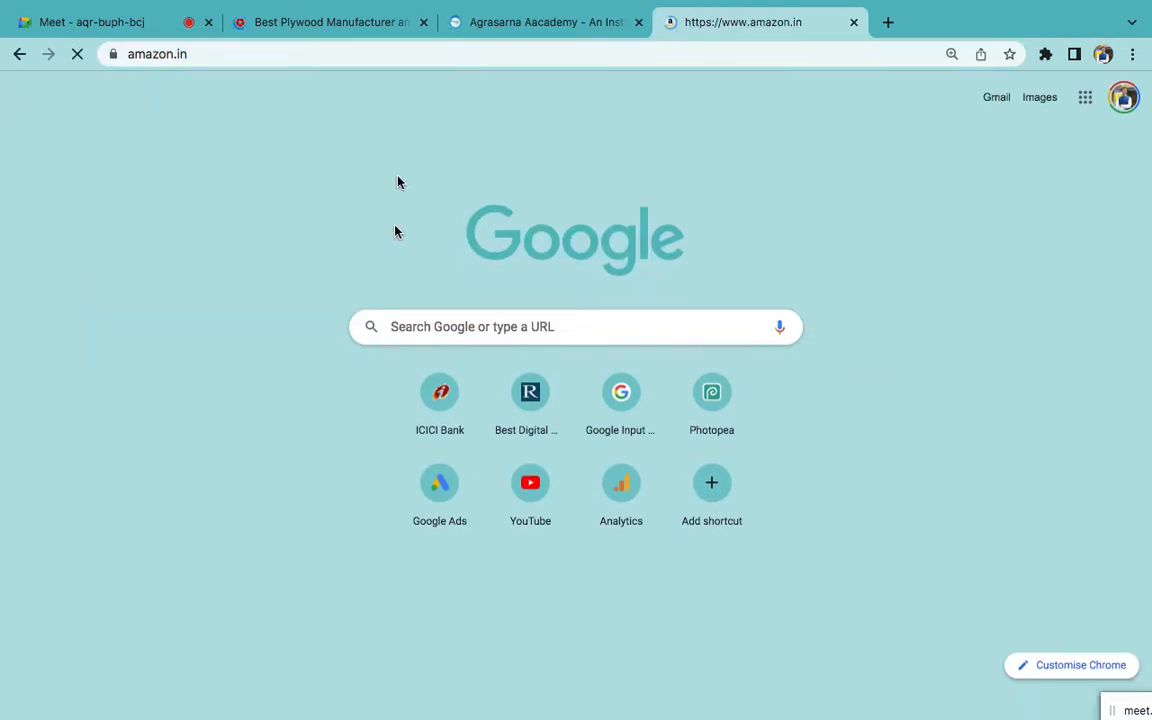
# Step: Log out of the WordPress account on the academy site's tab
pyautogui.click(350, 38)
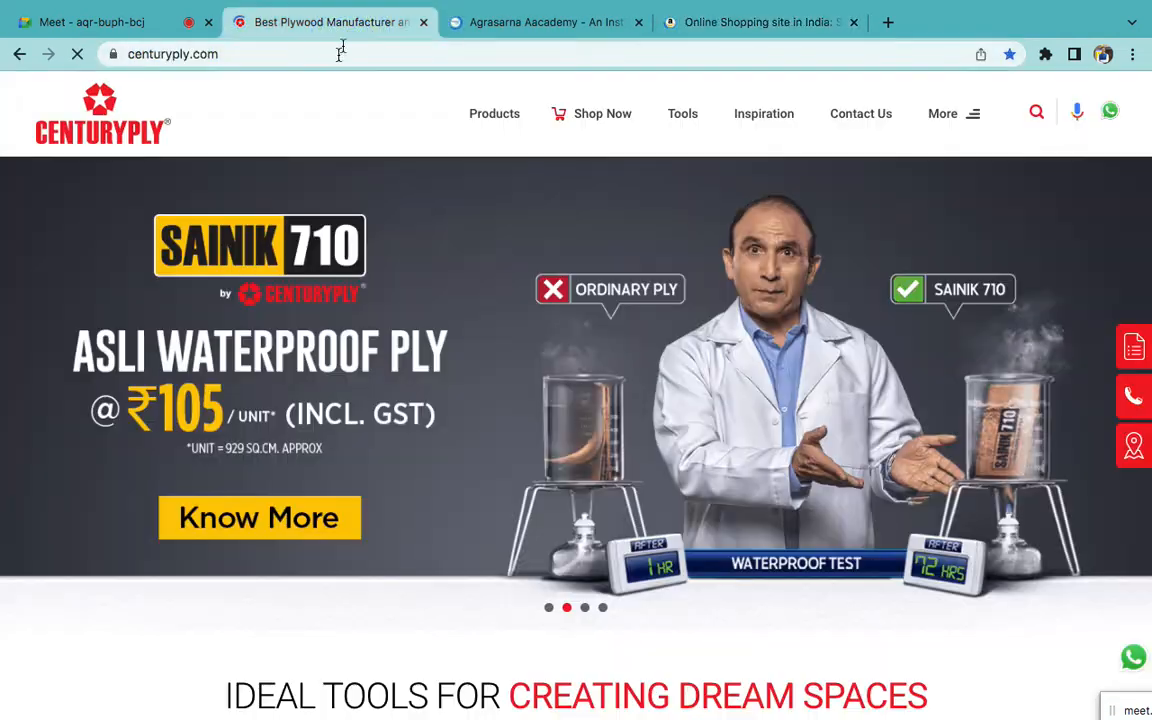
pyautogui.click(339, 54)
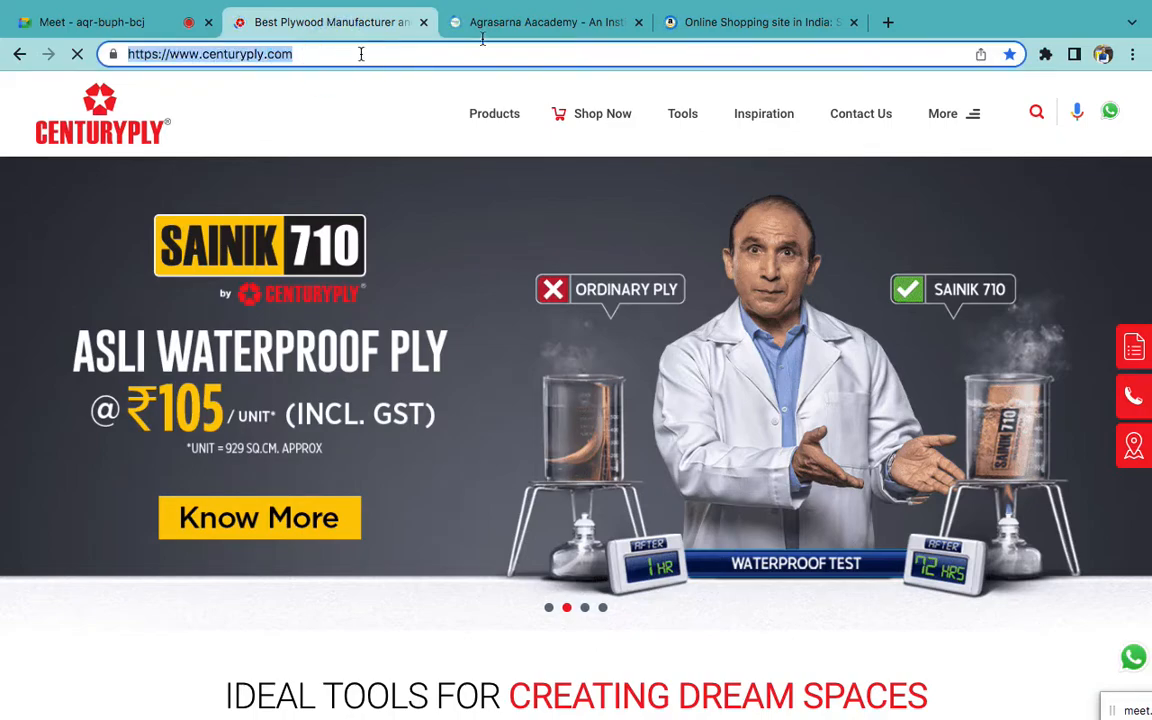
pyautogui.click(522, 22)
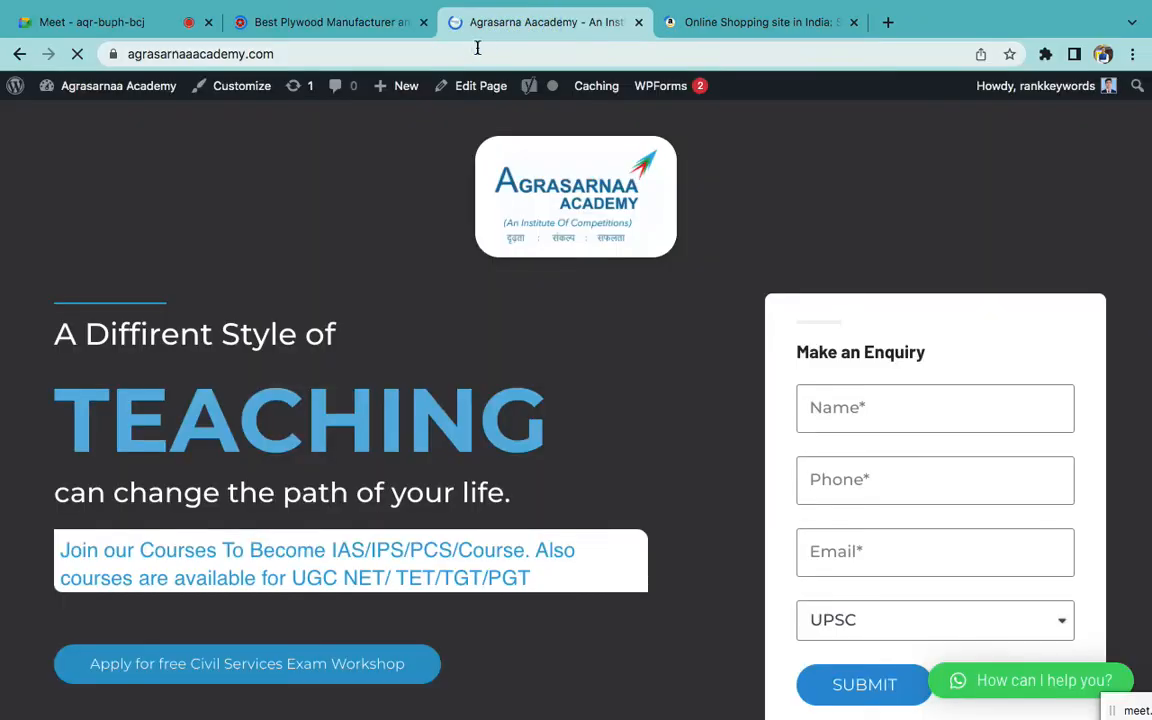
pyautogui.doubleClick(478, 48)
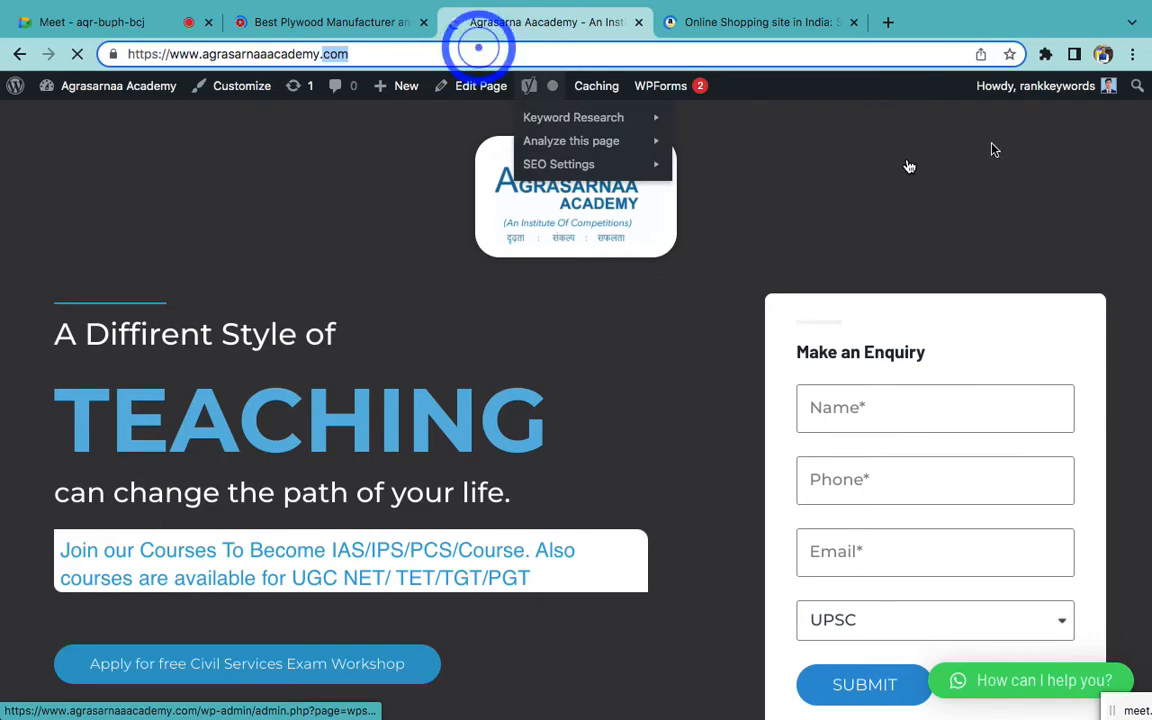
pyautogui.moveTo(1077, 95)
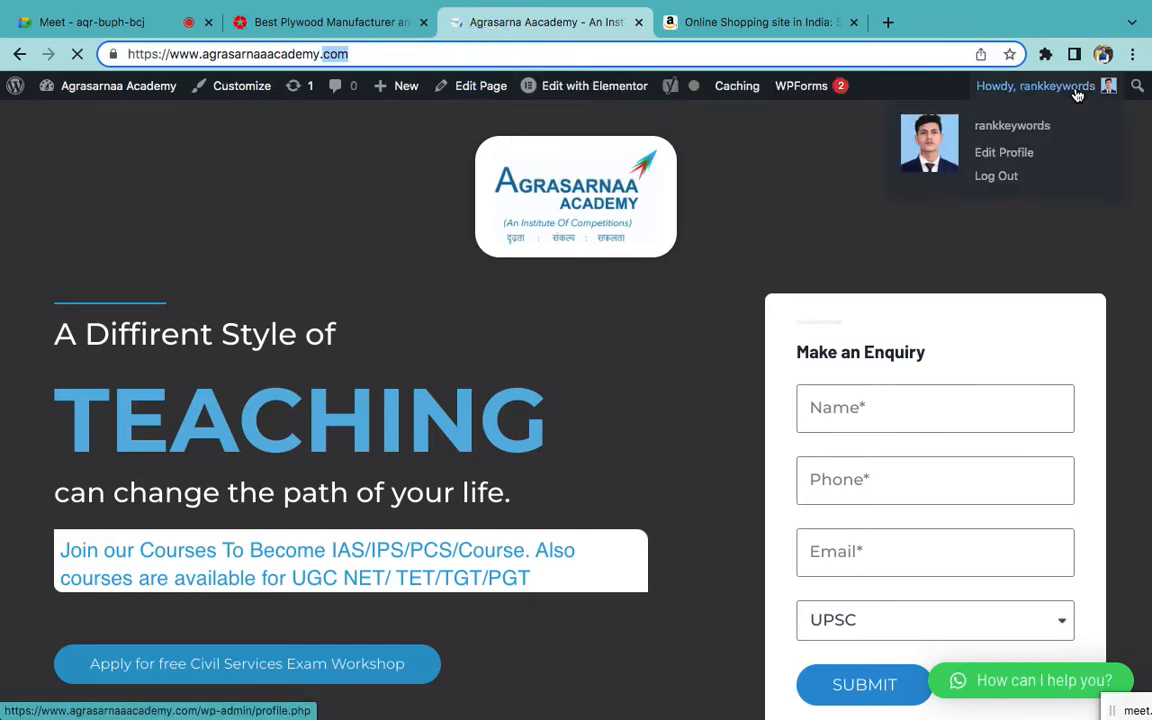
pyautogui.click(990, 178)
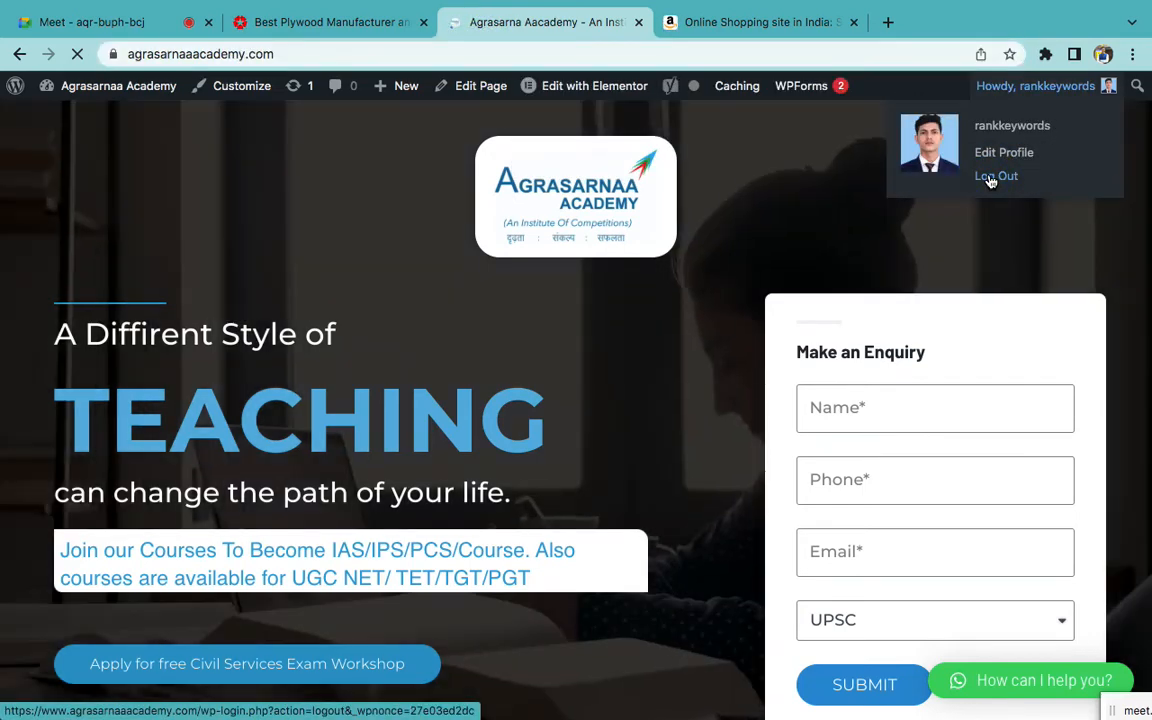
# Step: Strip the wp-login path from the academy URL and load its home page
pyautogui.click(762, 26)
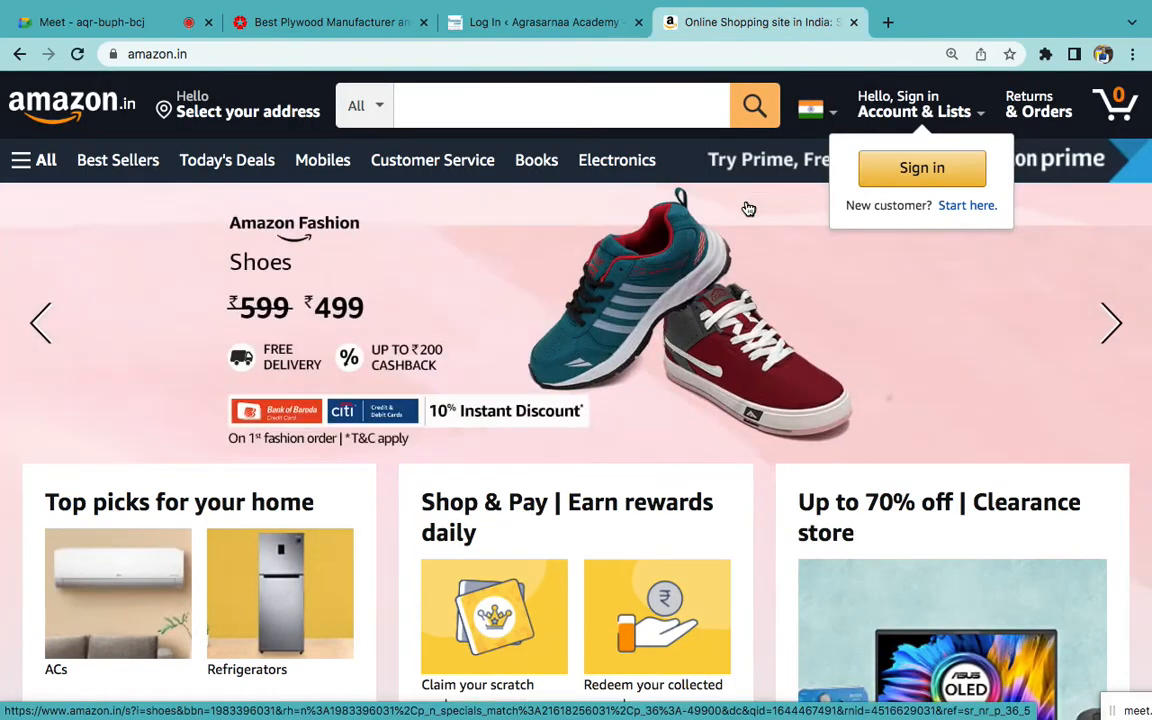
pyautogui.click(309, 26)
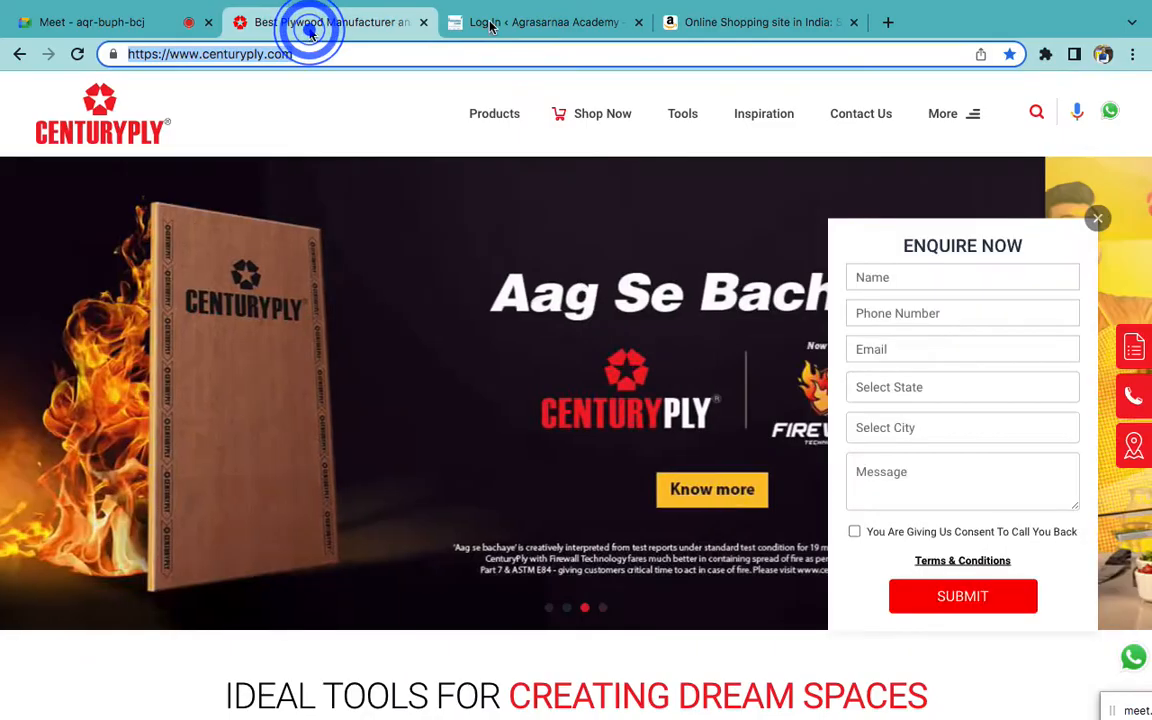
pyautogui.click(540, 26)
pyautogui.moveTo(275, 60); pyautogui.dragTo(699, 95)
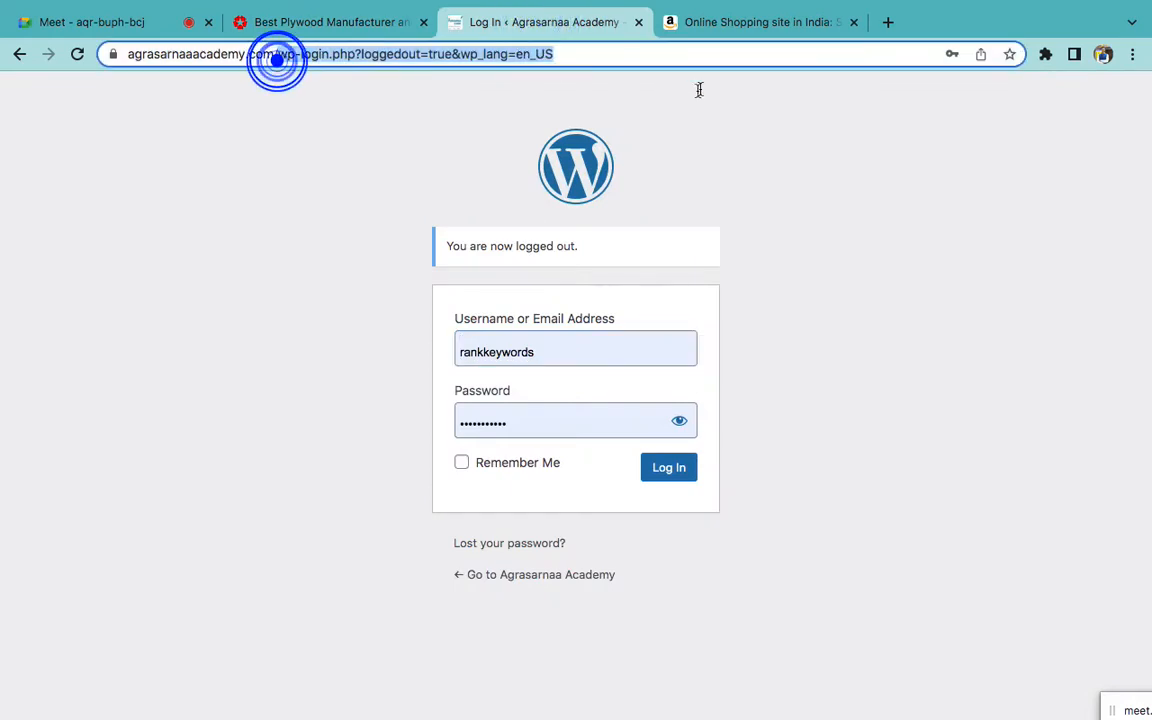
pyautogui.press('BackSpace')
pyautogui.press('Return')
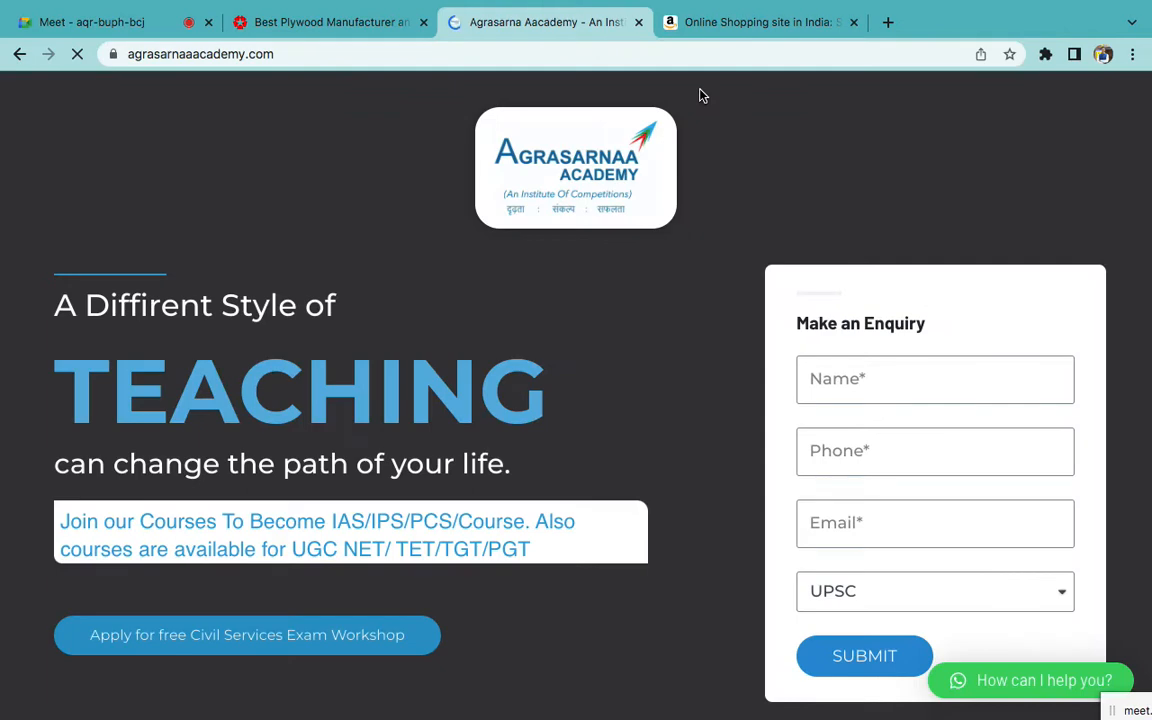
# Step: Close CenturyPly's Enquire Now popup and open a fifth blank tab
pyautogui.click(358, 27)
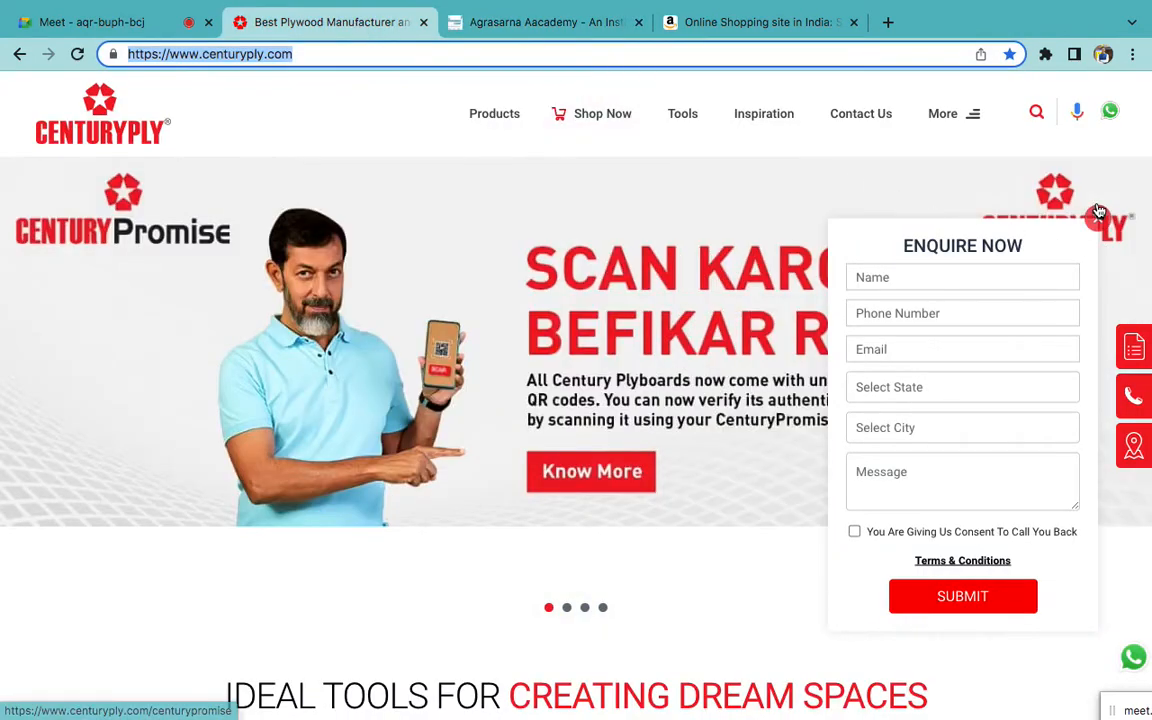
pyautogui.click(1098, 213)
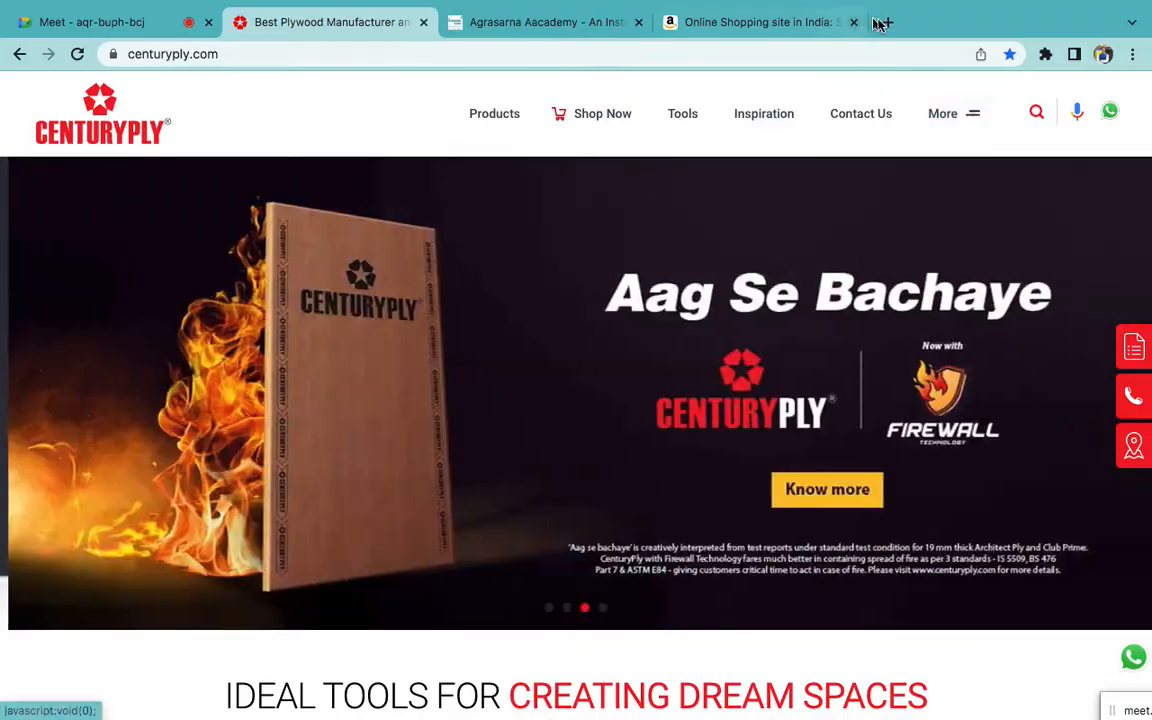
pyautogui.click(888, 22)
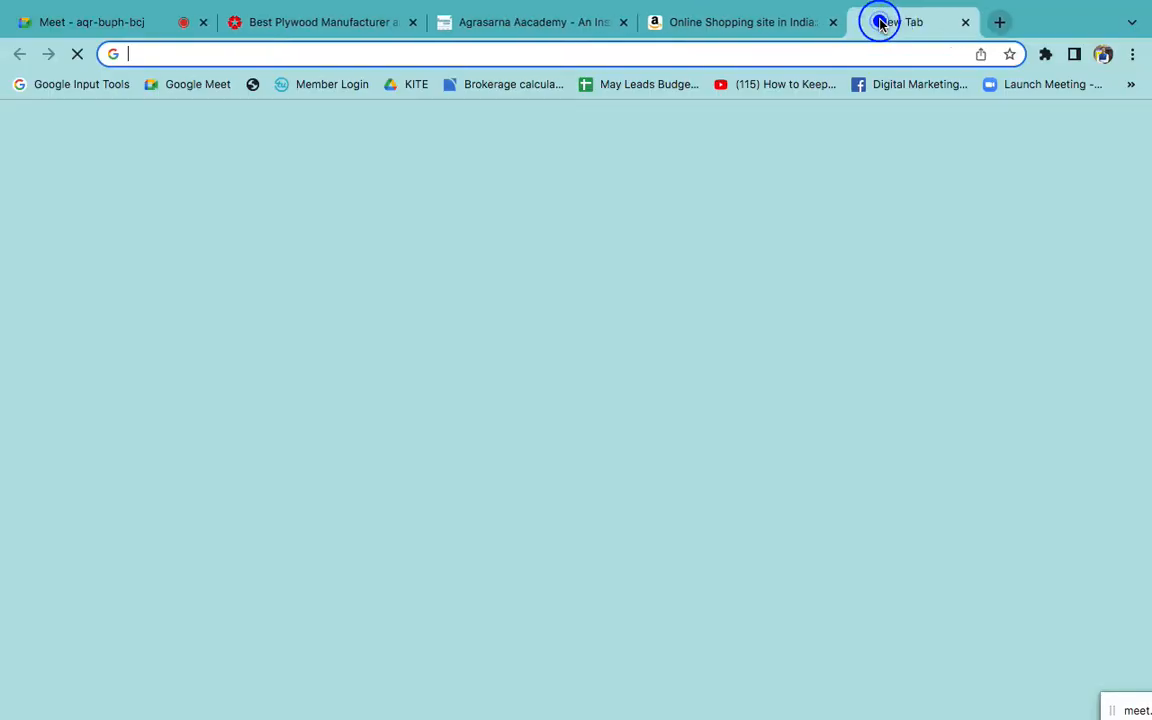
# Step: Load psit.ac.in, dismiss its awards and Admission Chat popups, and return to the Meet call
pyautogui.write('psit')
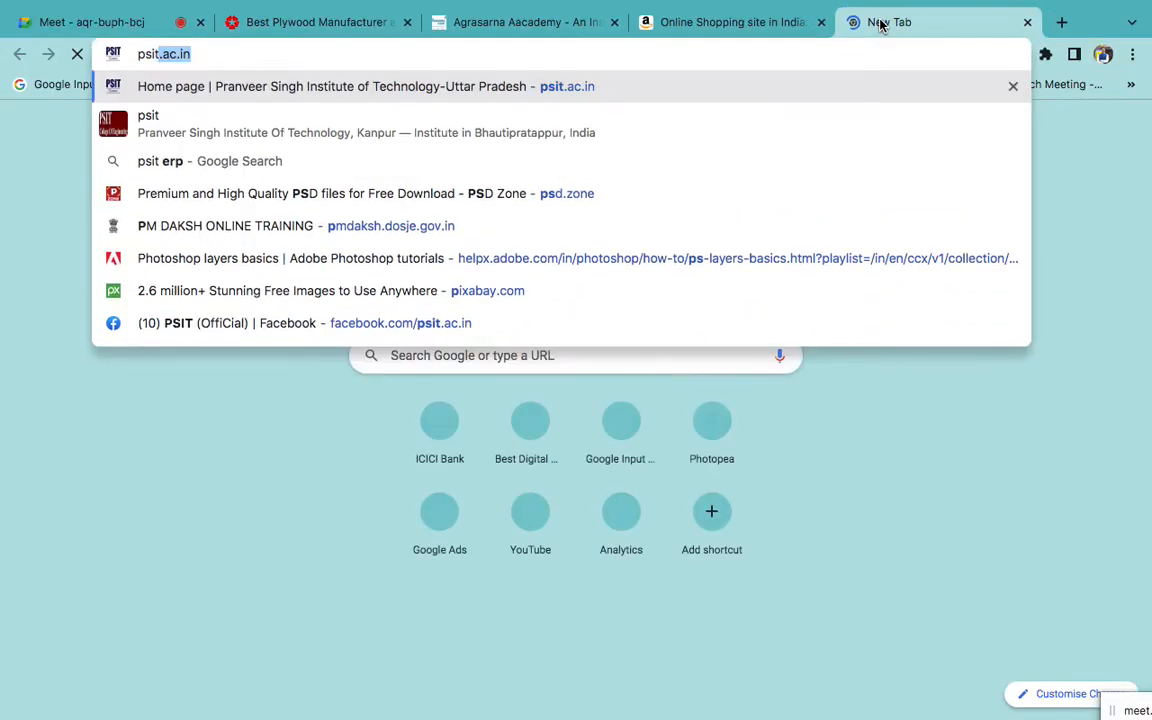
pyautogui.press('Return')
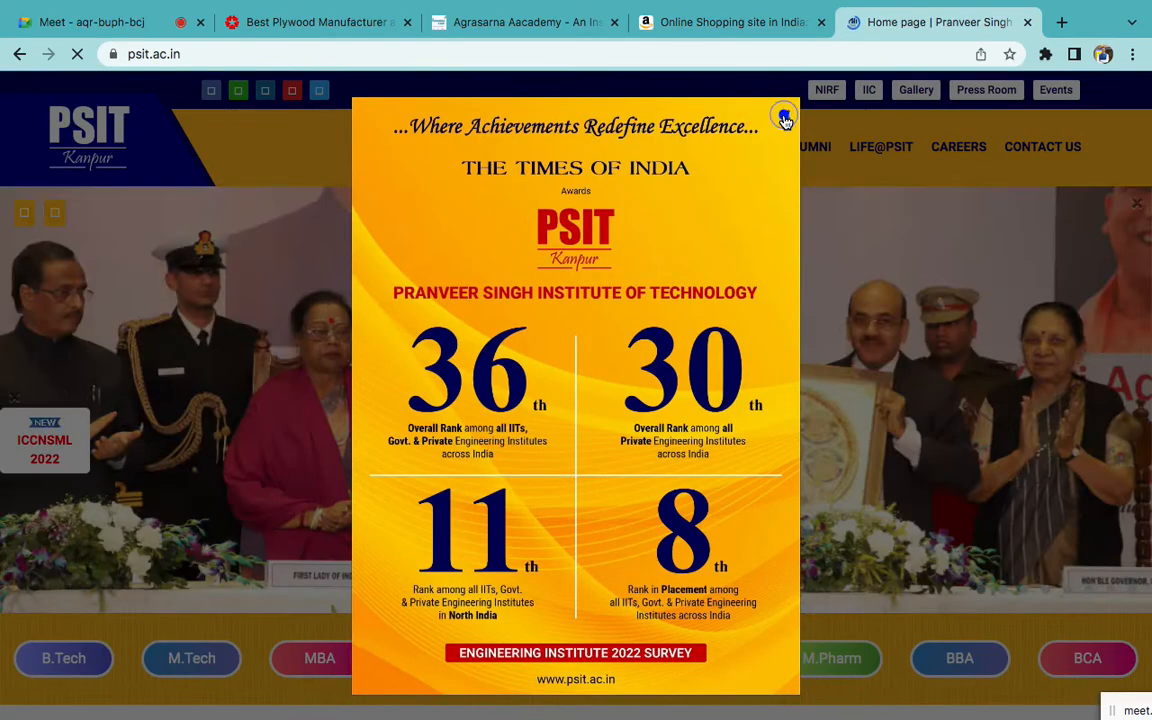
pyautogui.click(785, 116)
pyautogui.click(786, 121)
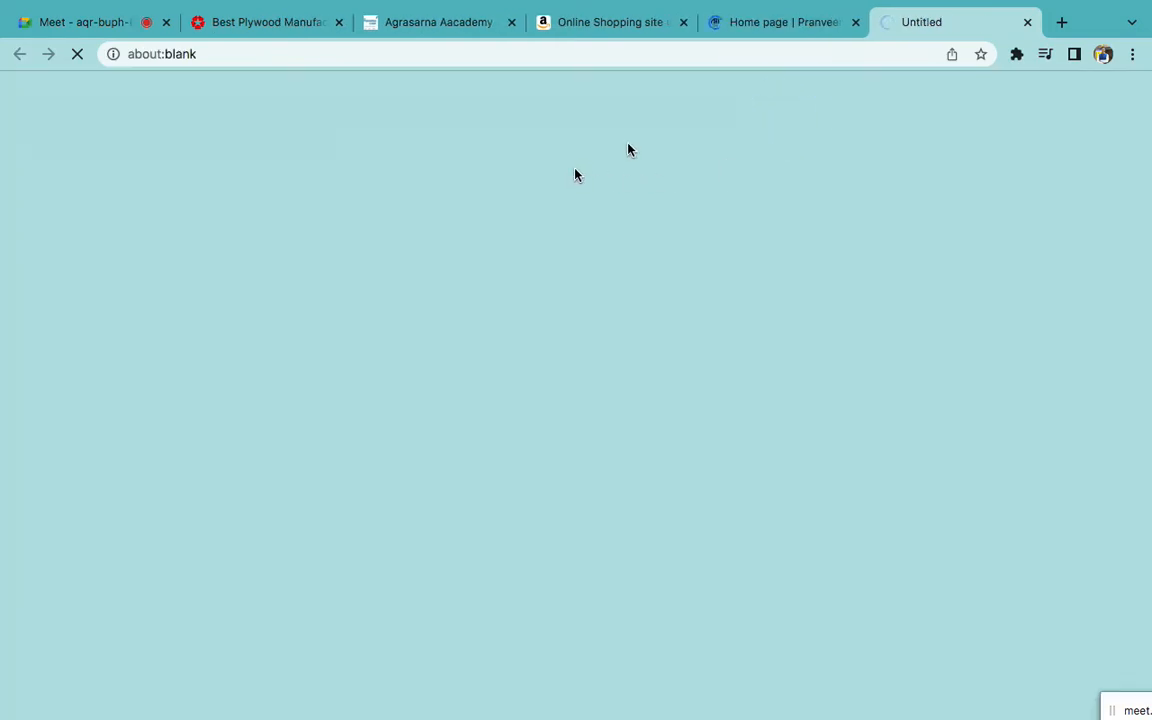
pyautogui.click(1025, 22)
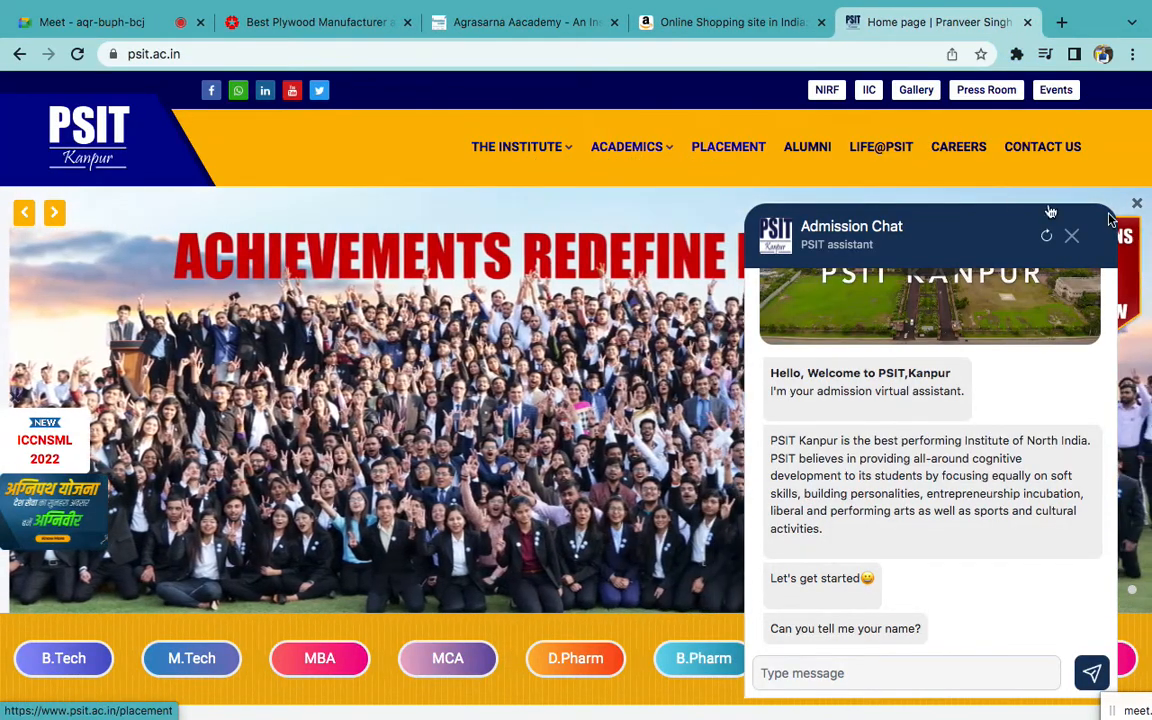
pyautogui.click(1071, 235)
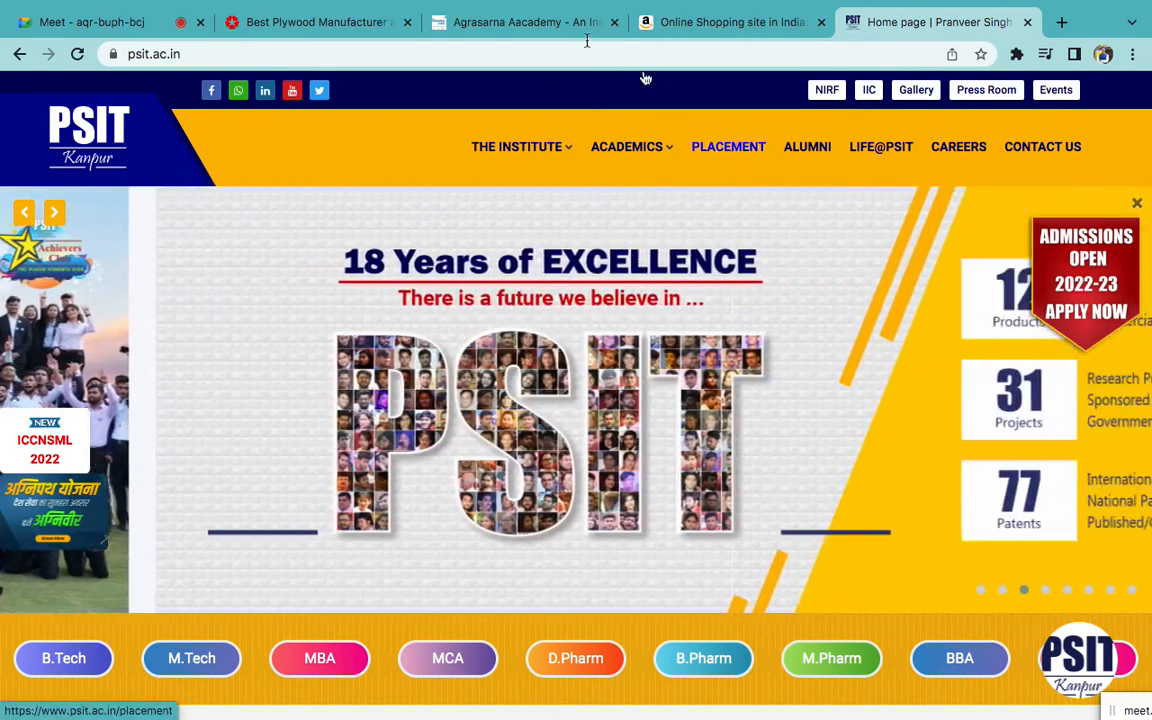
pyautogui.click(160, 22)
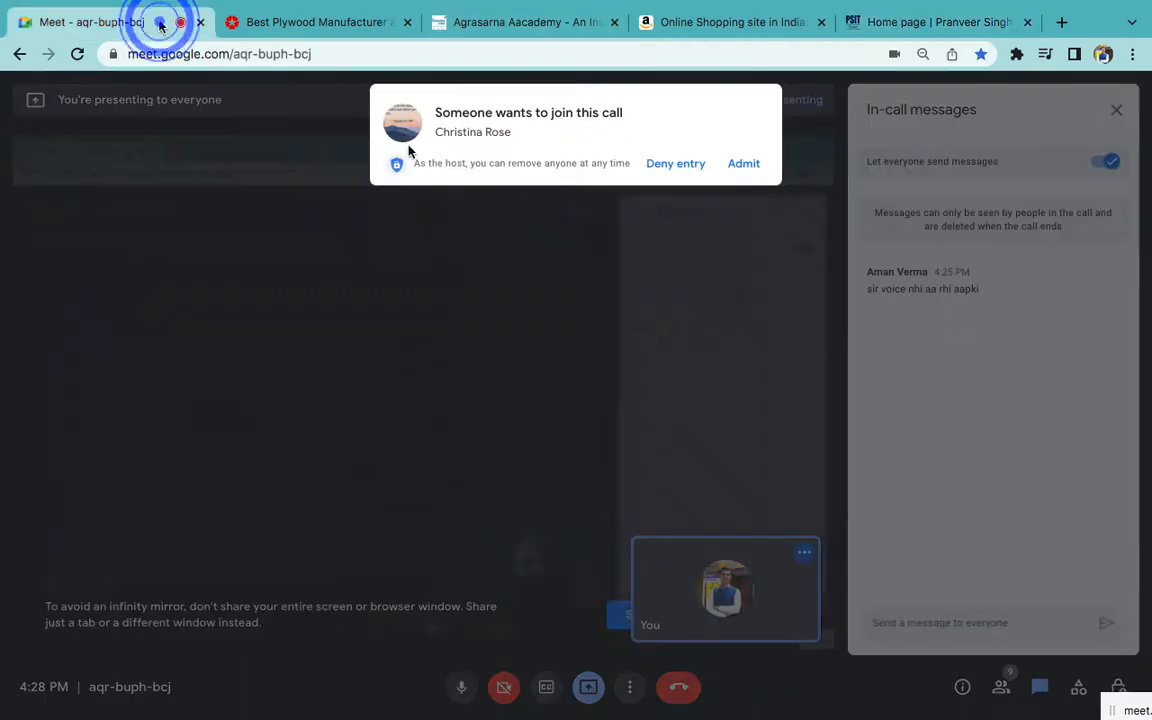
# Step: Admit the waiting person to the Meet call and scroll the Agrasarna Academy site
pyautogui.click(740, 164)
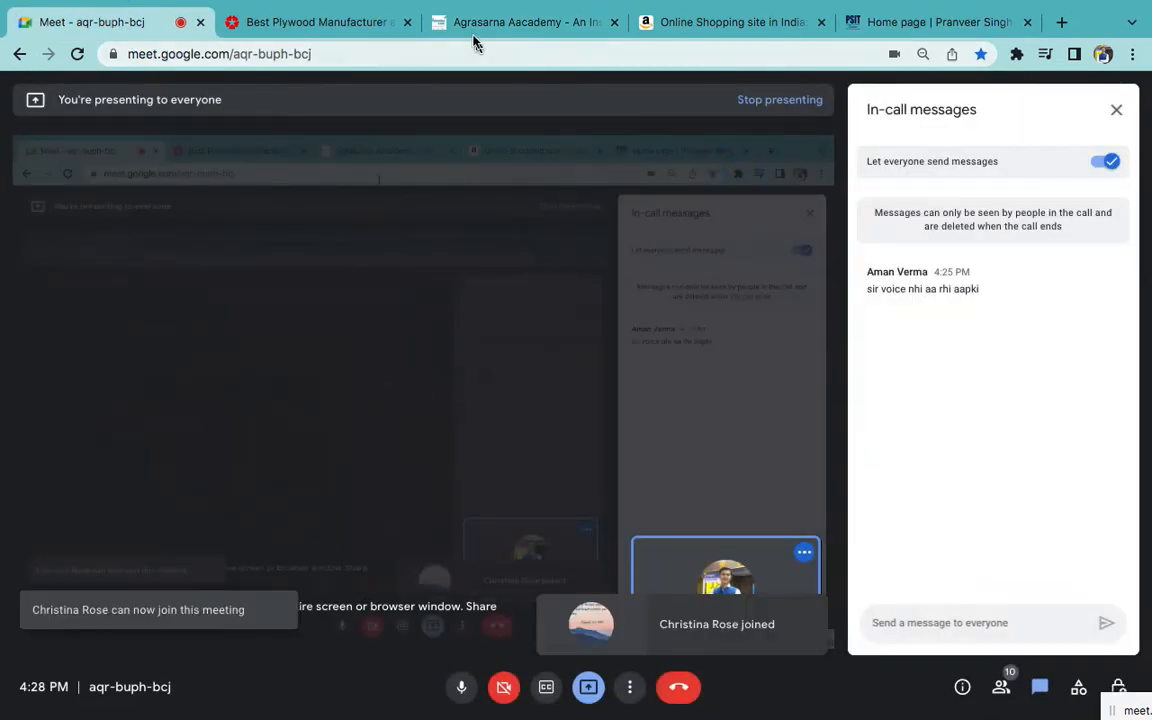
pyautogui.click(472, 22)
pyautogui.scroll(-8, 463, 390)
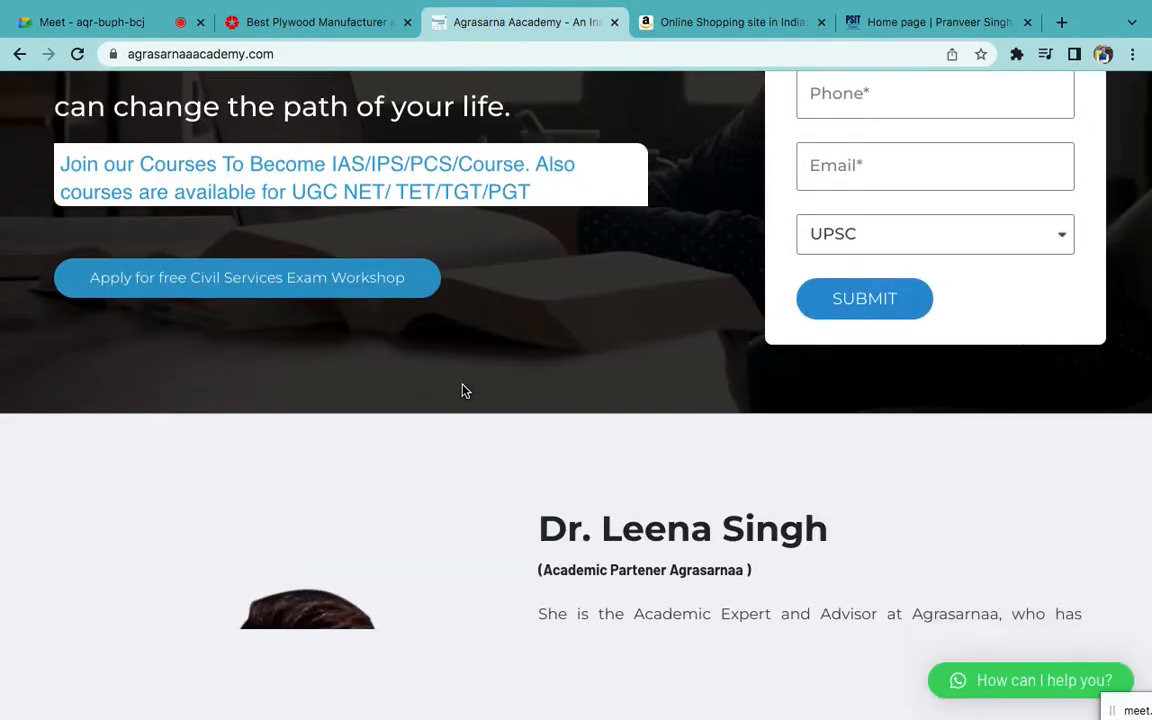
pyautogui.scroll(8, 463, 390)
pyautogui.scroll(4, 463, 390)
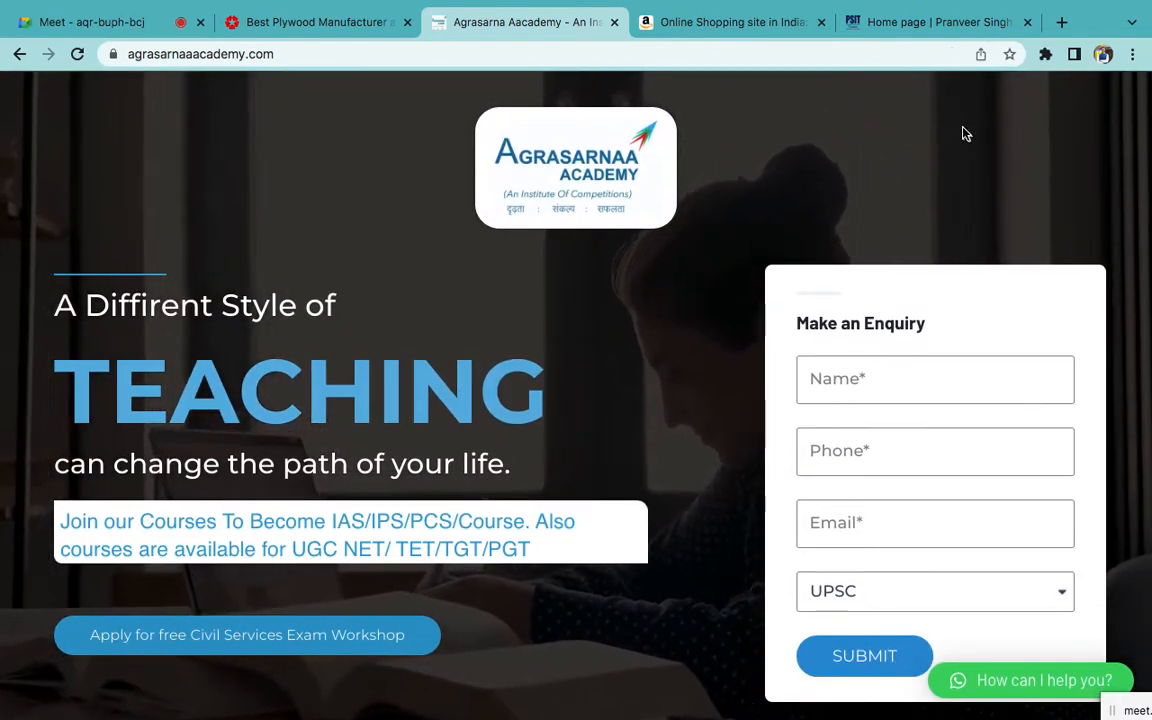
# Step: Browse the Centuryply and Agrasarna Academy pages before moving to Amazon
pyautogui.click(330, 22)
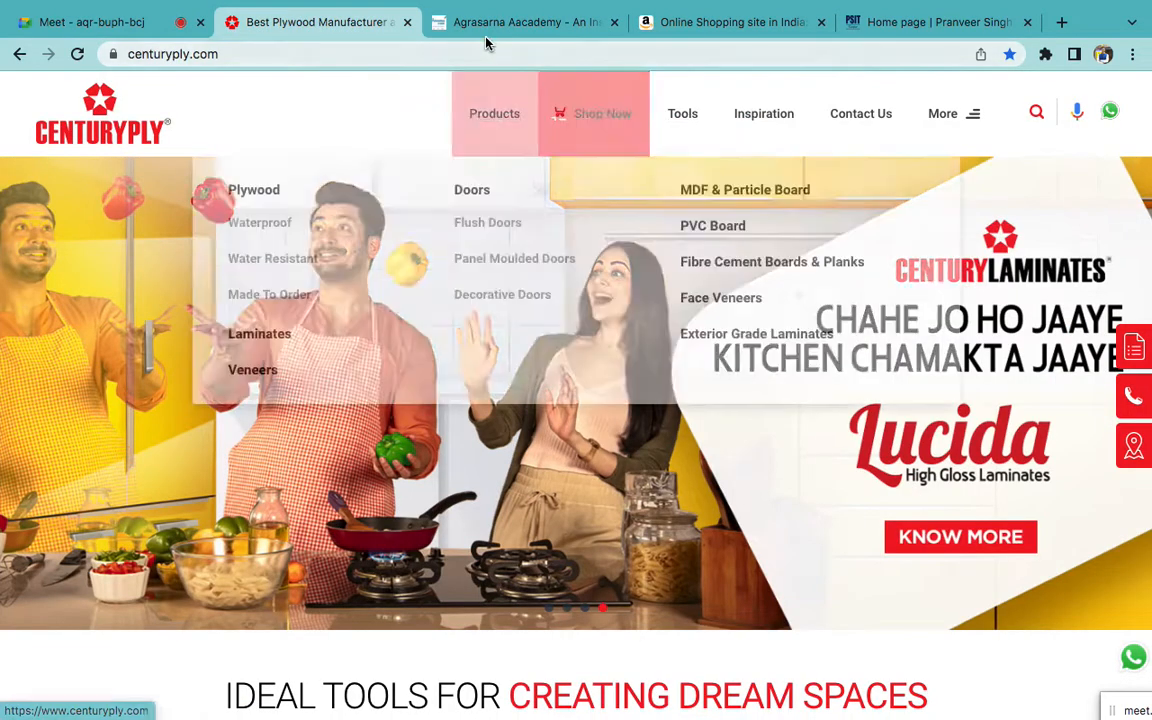
pyautogui.click(486, 34)
pyautogui.click(484, 34)
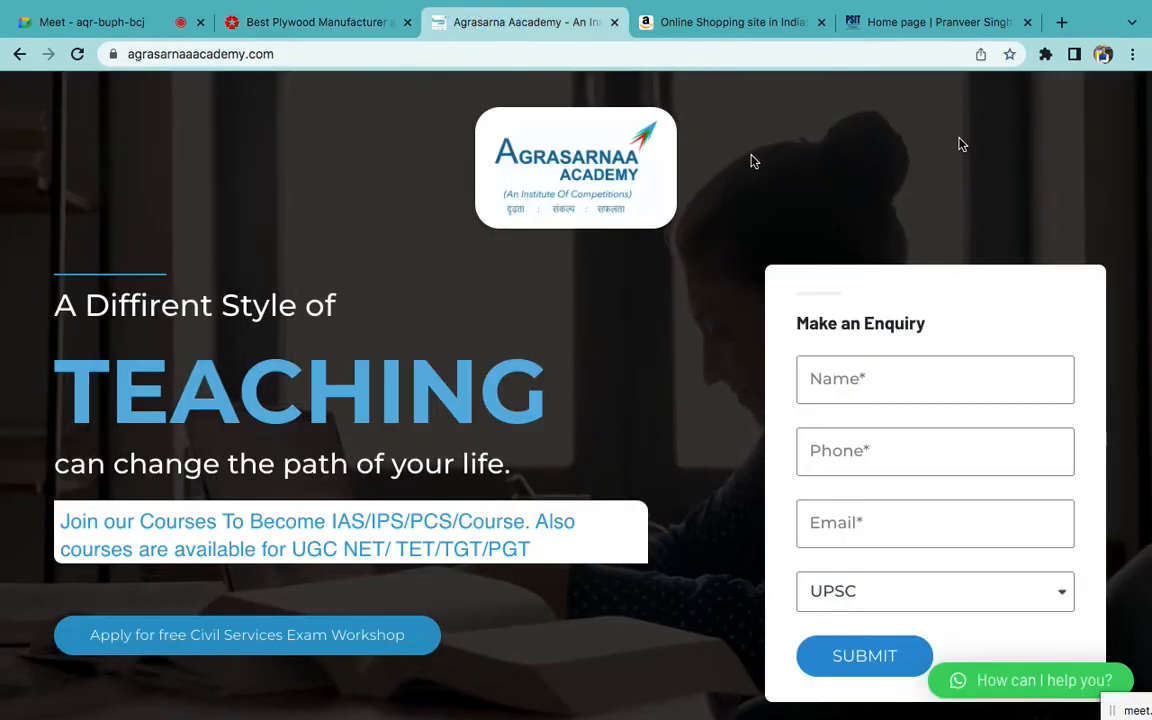
pyautogui.scroll(-15, 772, 424)
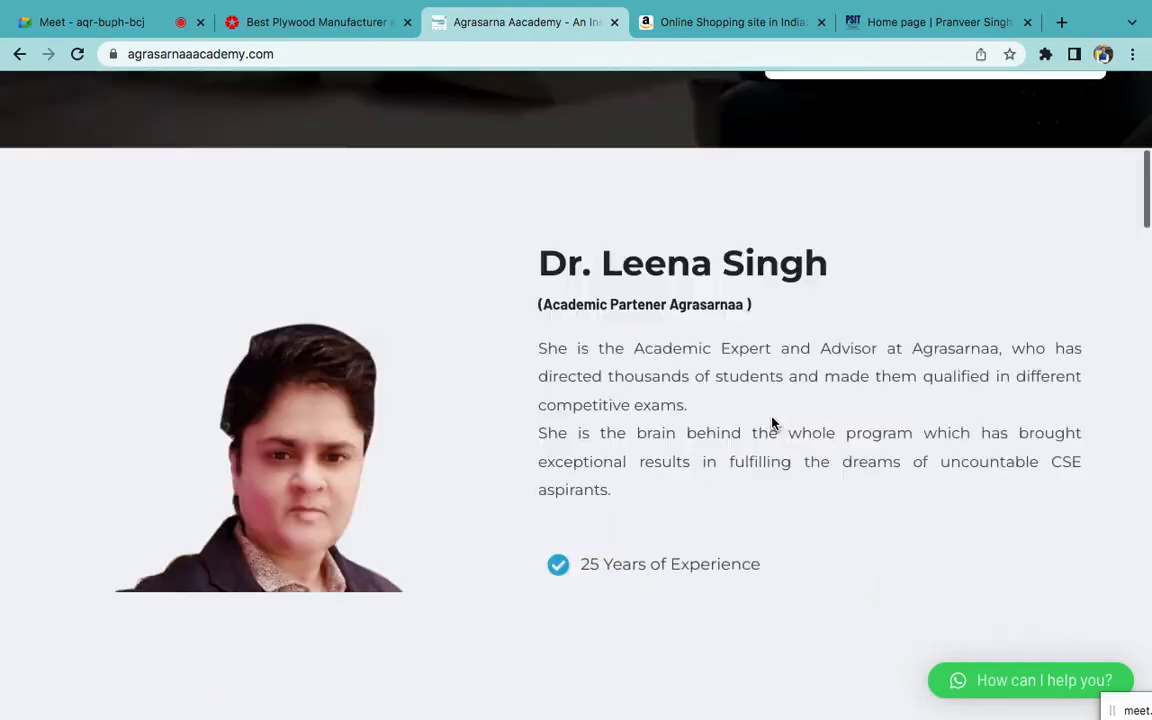
pyautogui.scroll(-10, 772, 424)
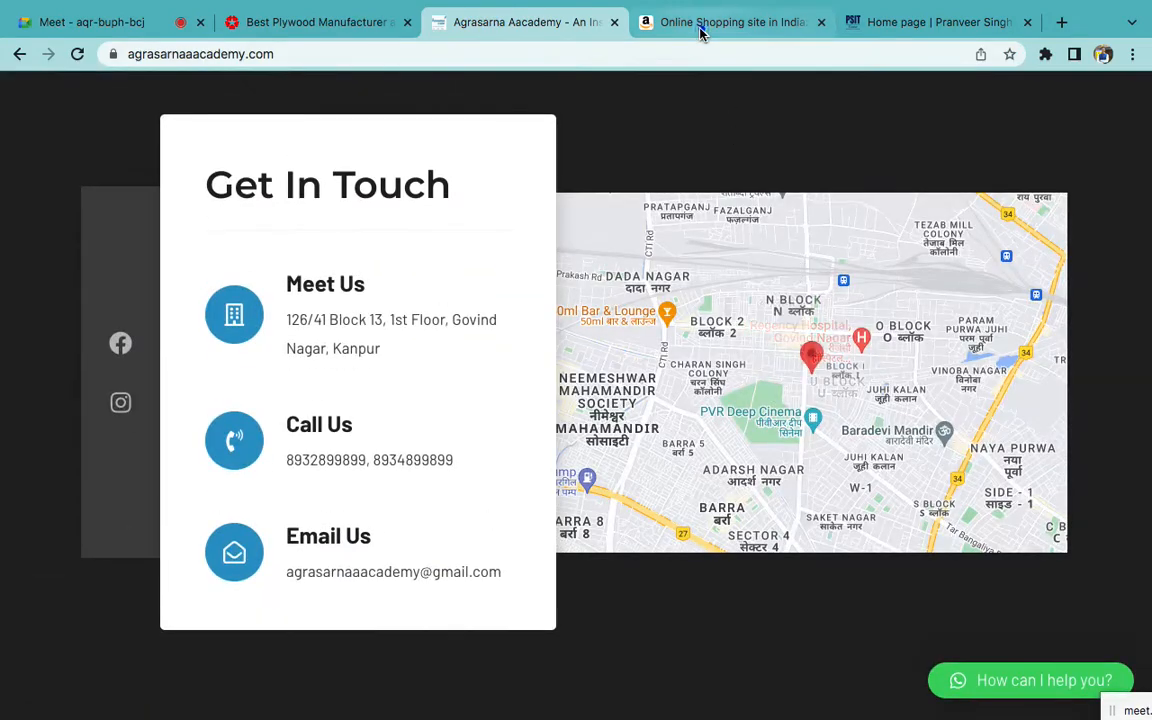
pyautogui.click(701, 33)
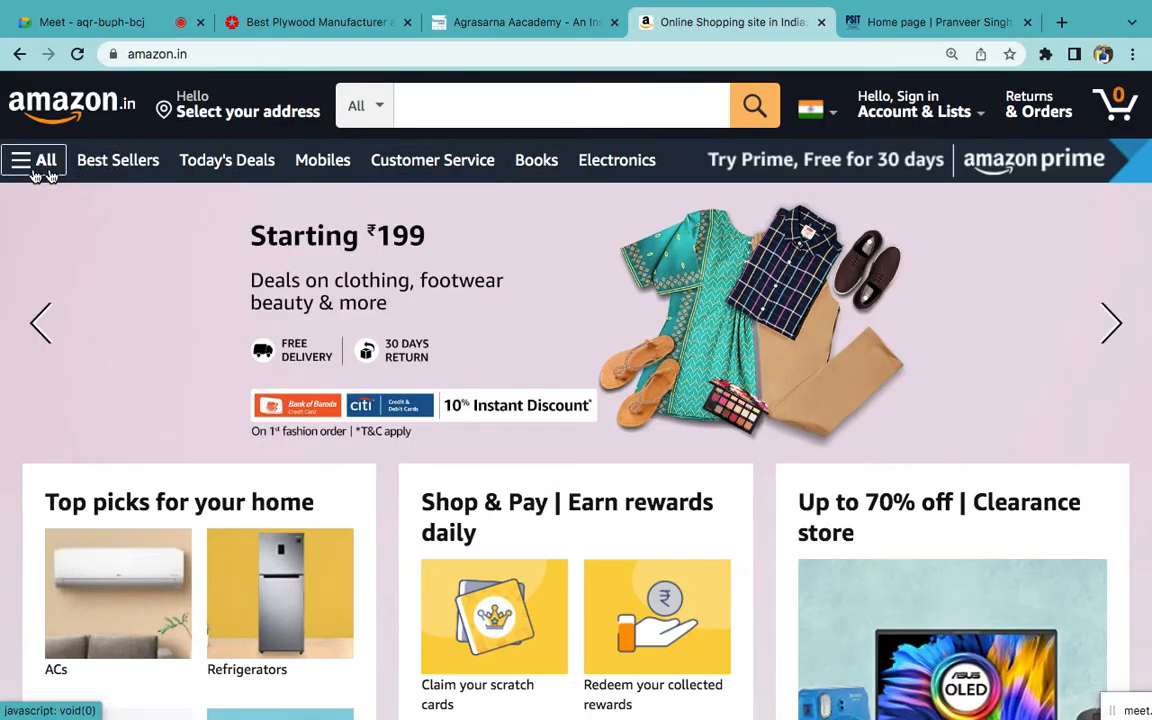
# Step: Close PSIT's Admissions Open banner, then end up scrolling the Amazon home page
pyautogui.click(882, 22)
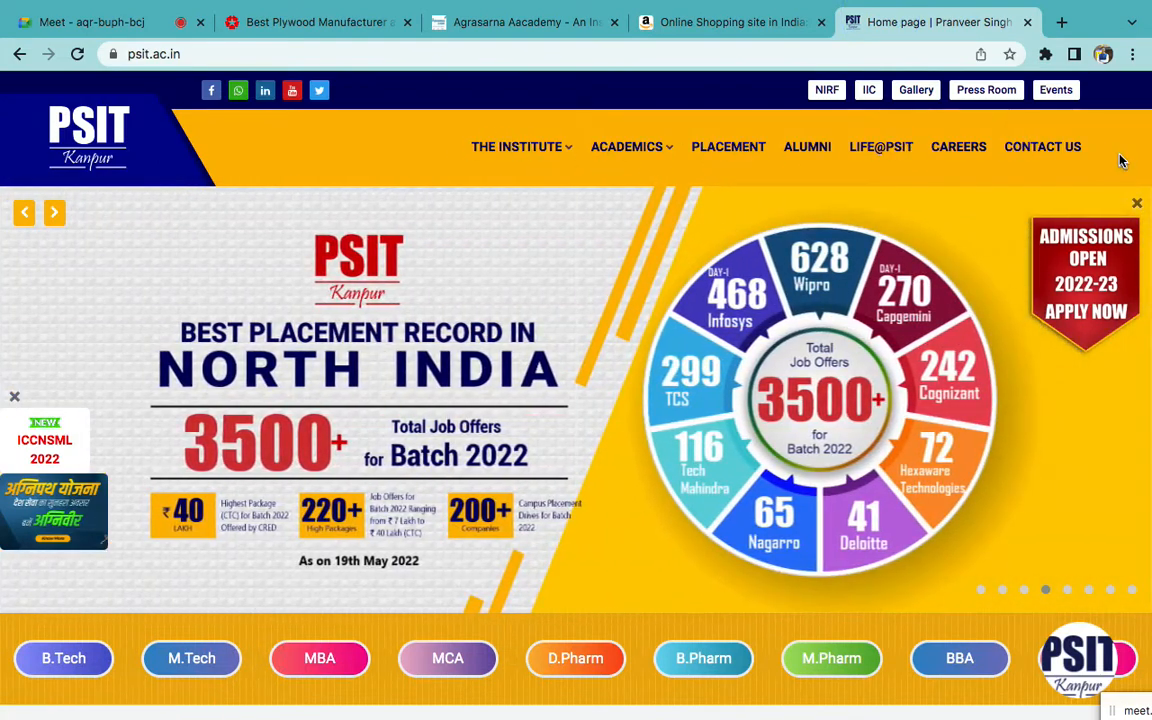
pyautogui.click(1137, 206)
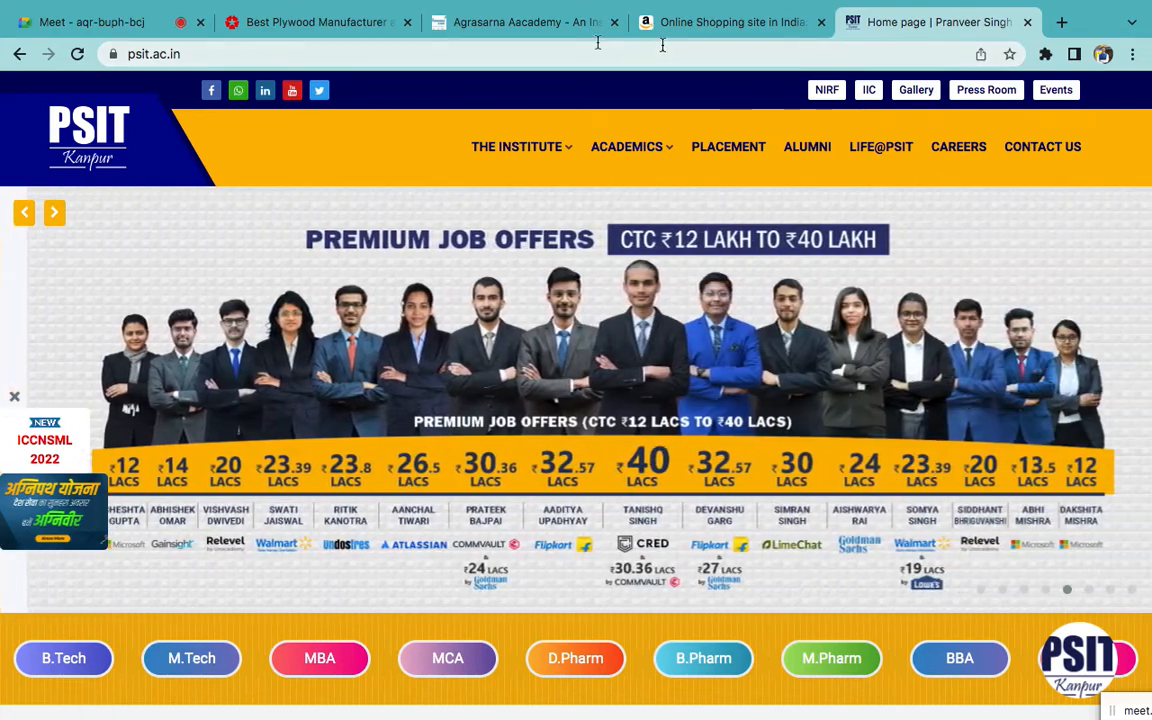
pyautogui.click(538, 24)
pyautogui.scroll(20, 600, 180)
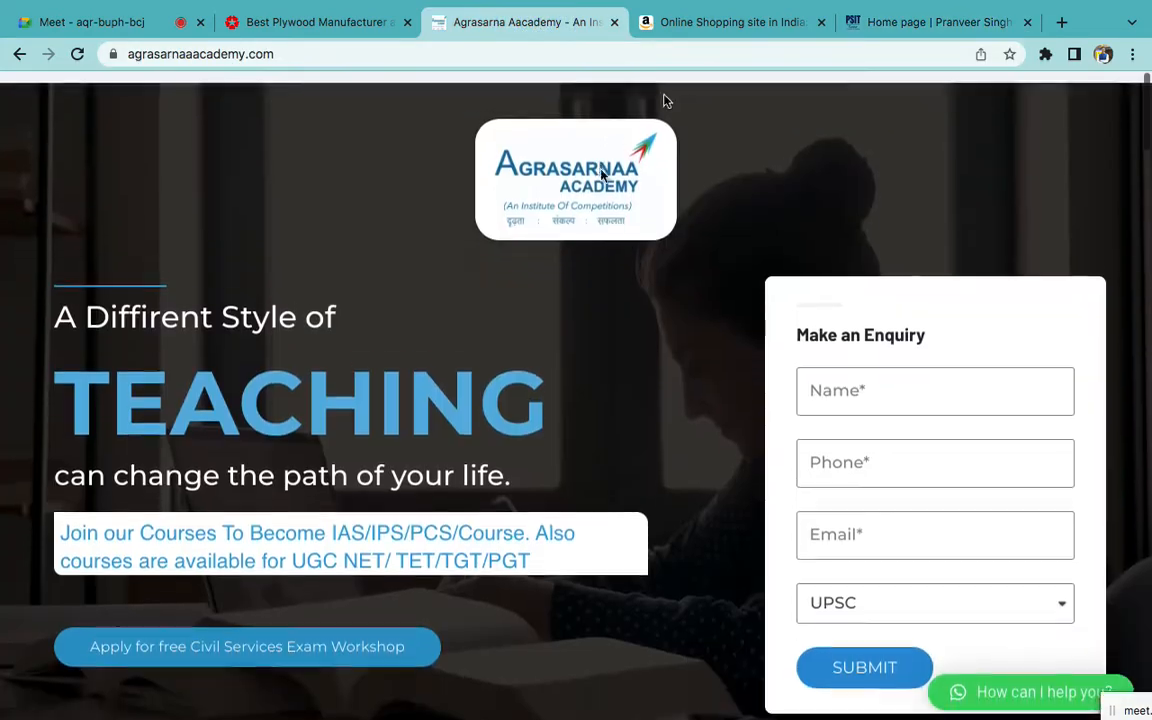
pyautogui.click(662, 22)
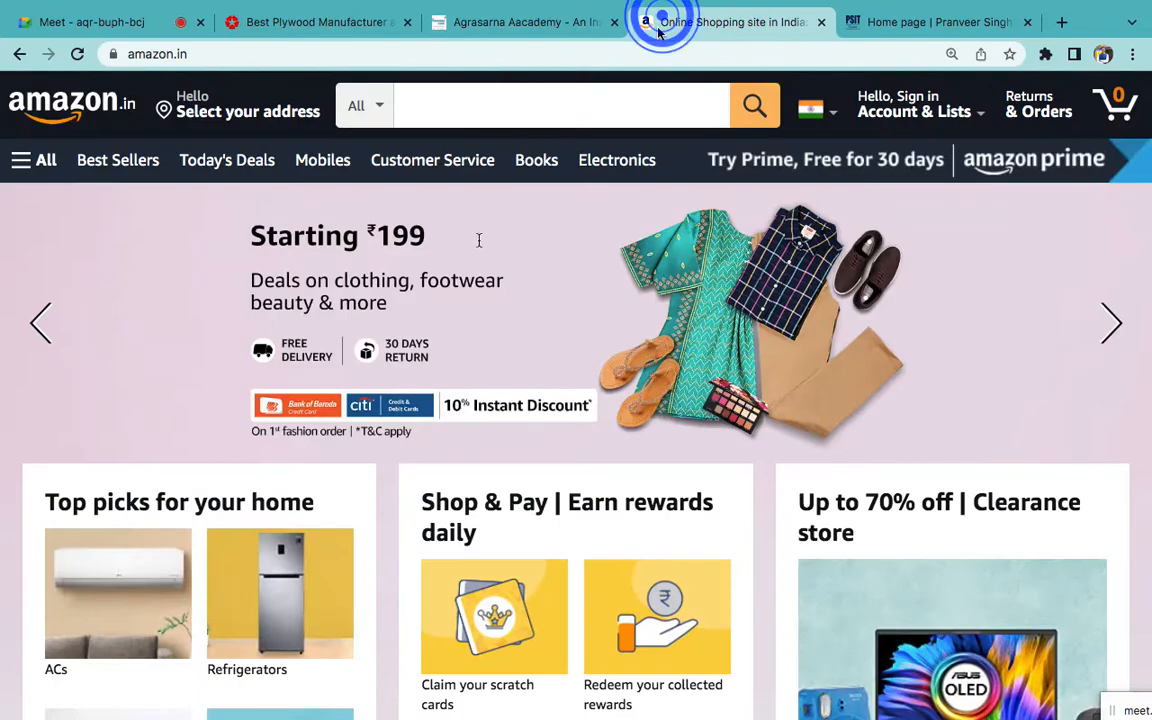
pyautogui.scroll(-4, 711, 358)
pyautogui.scroll(-10, 711, 358)
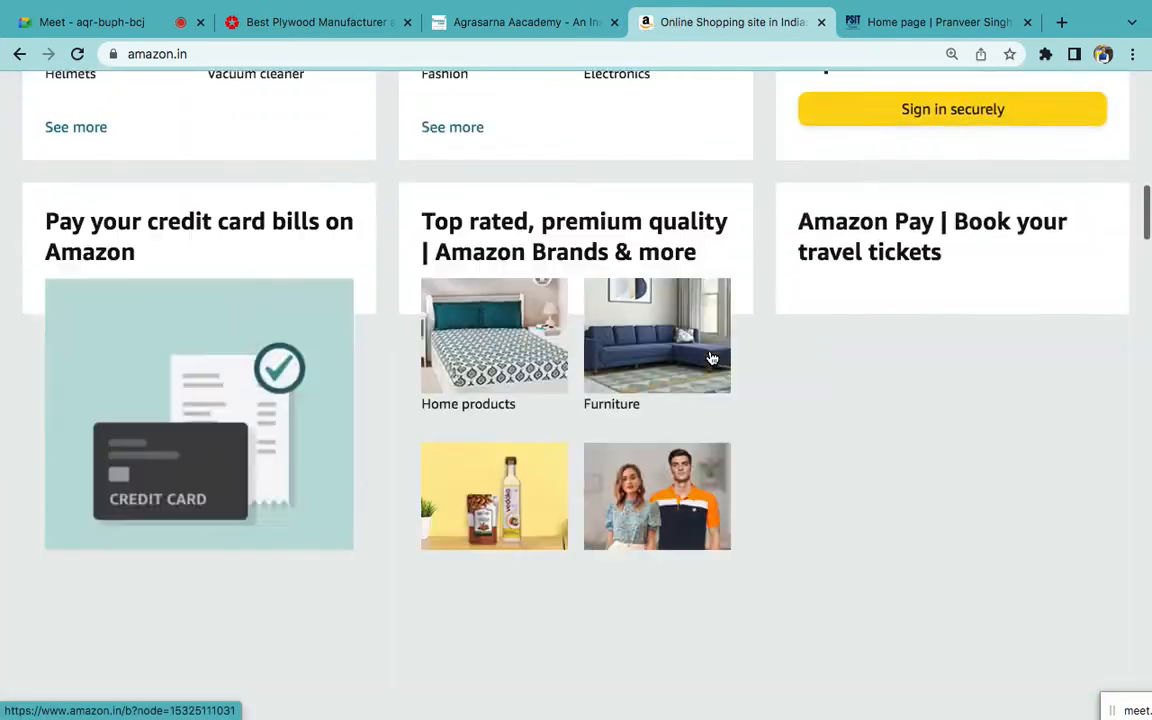
pyautogui.scroll(15, 710, 357)
# Step: Type the subheading Ecommerce Website Development and set it to 33 pt
pyautogui.hotkey('ctrl', 'Left')
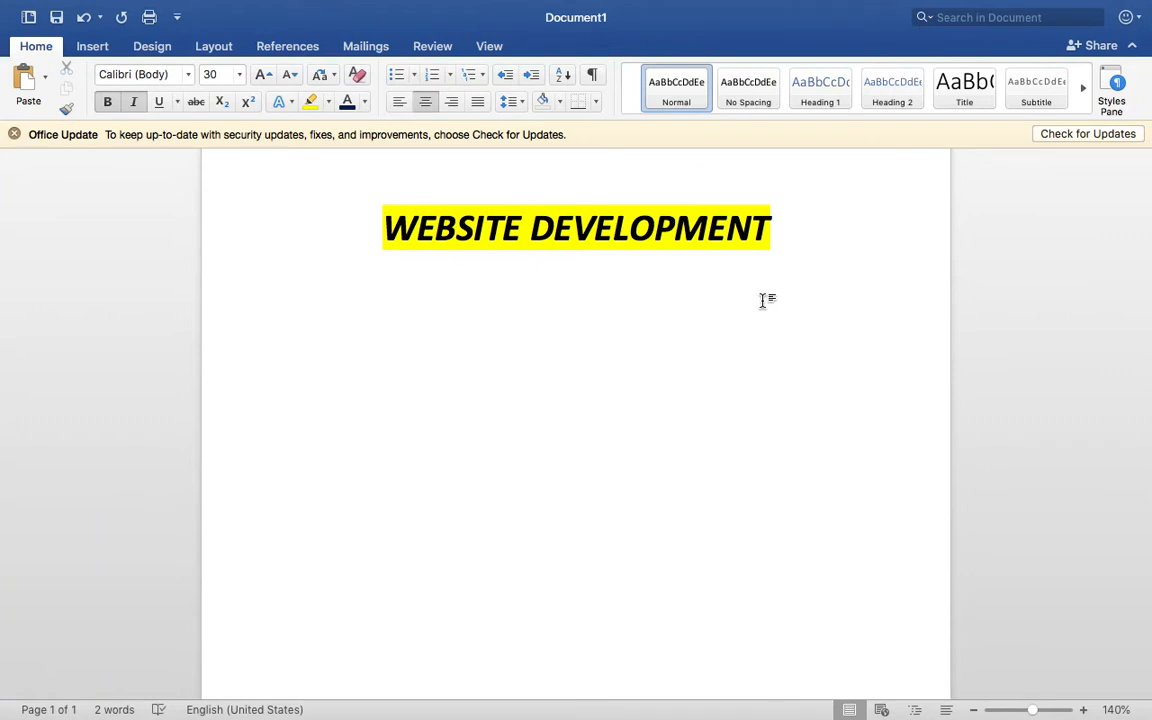
pyautogui.write('erce W')
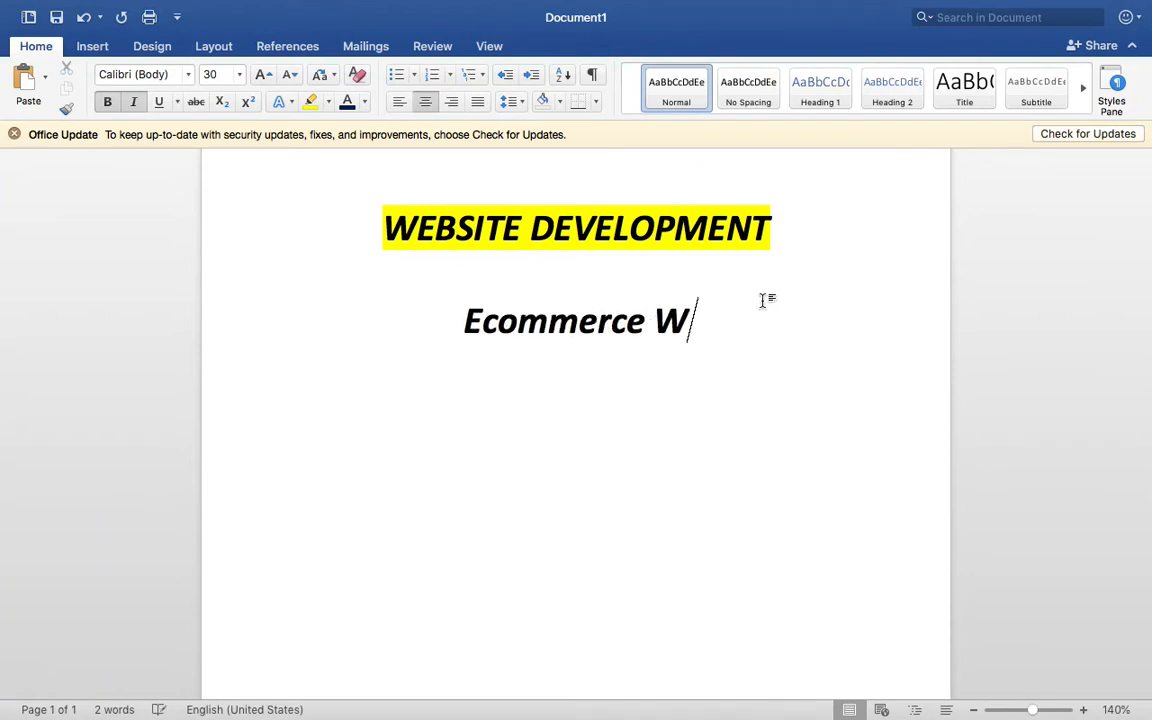
pyautogui.write('ebsite Development')
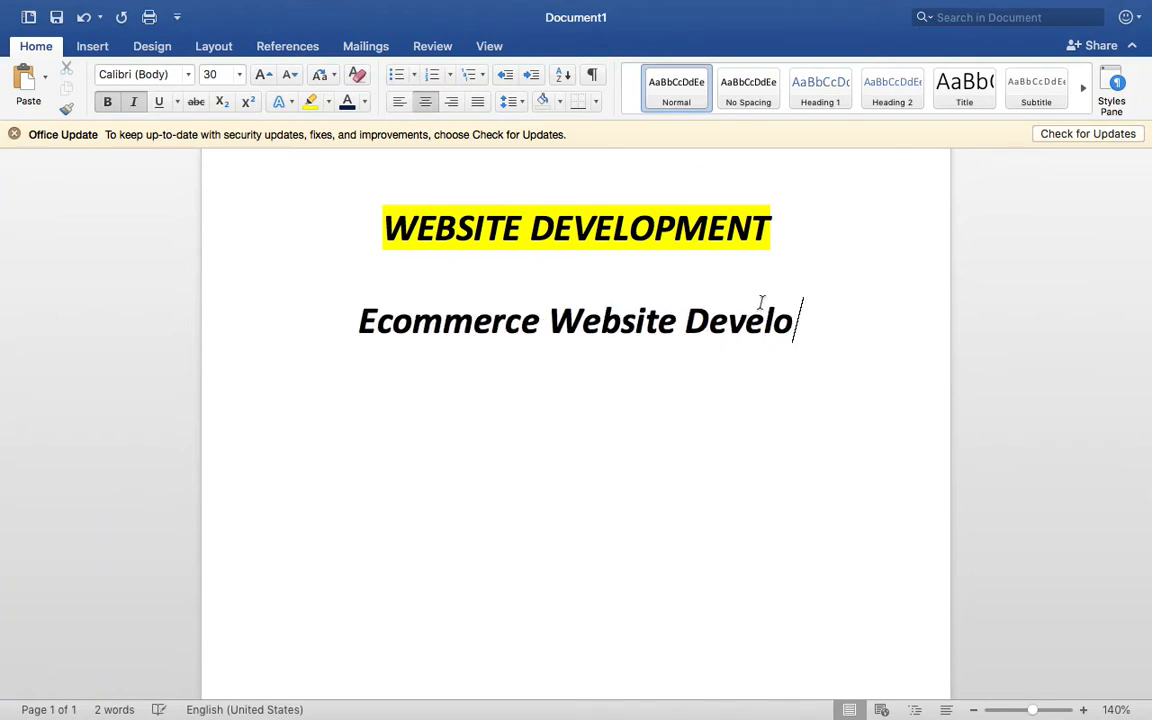
pyautogui.tripleClick(648, 318)
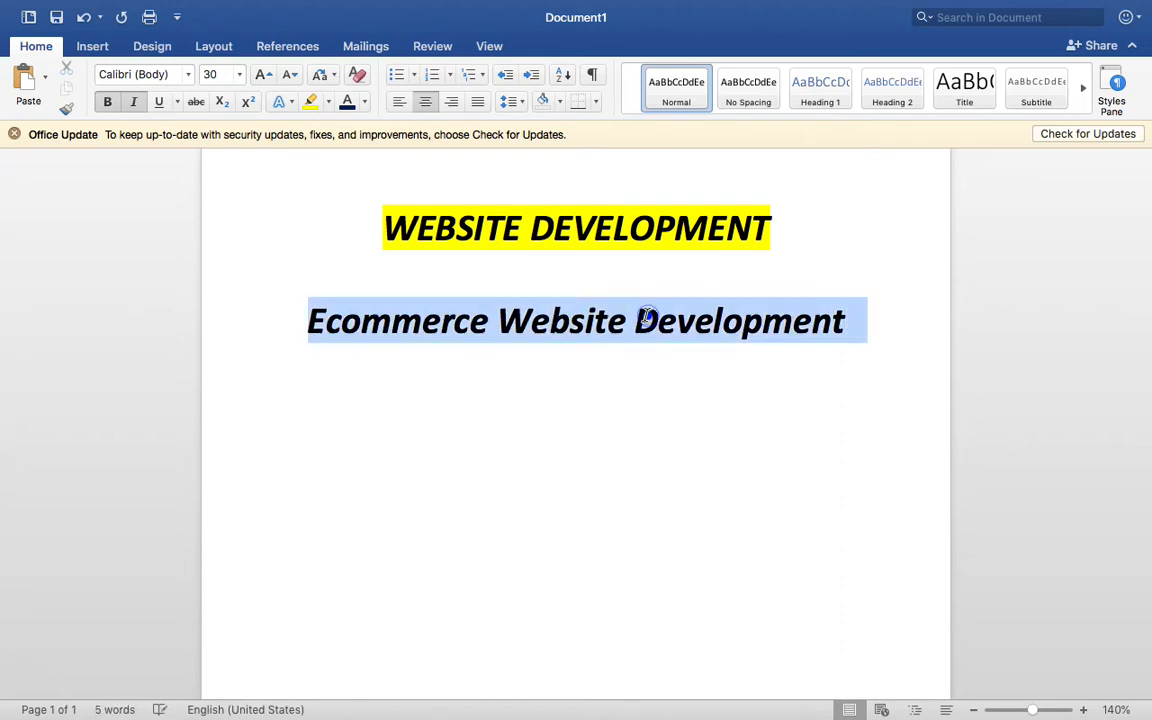
pyautogui.click(215, 72)
pyautogui.press('Return')
pyautogui.click(215, 72)
pyautogui.press('Return')
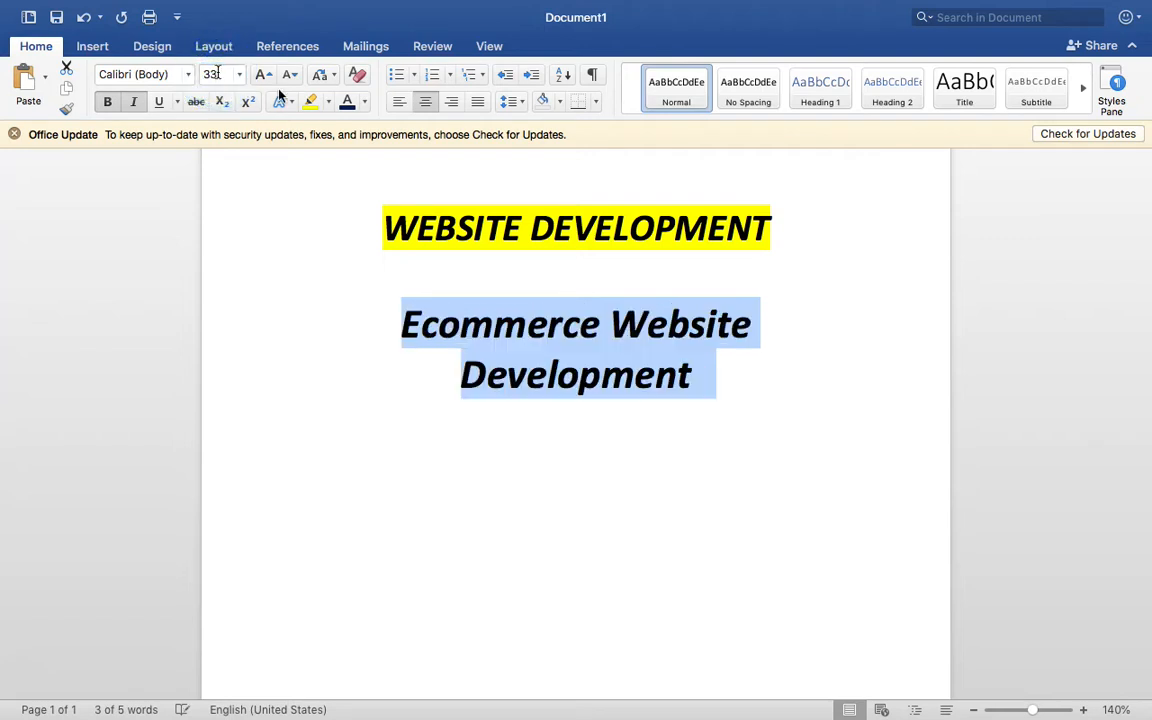
# Step: Check the finished subheading paragraph, then go back to Chrome
pyautogui.click(754, 428)
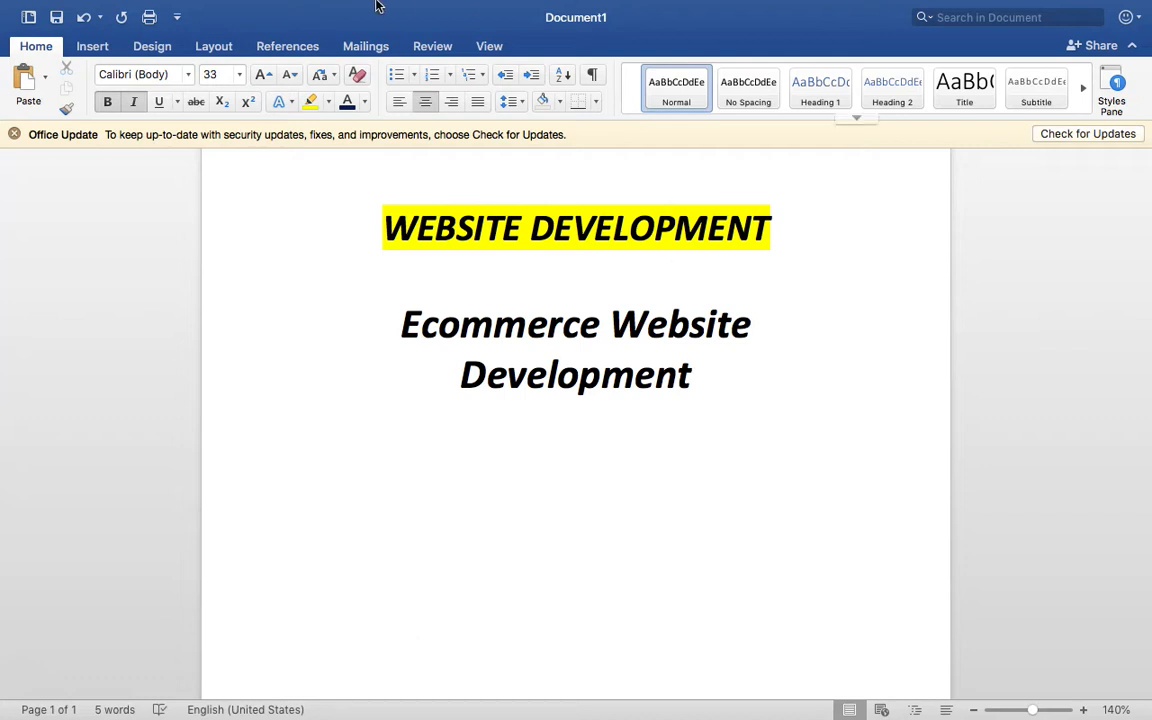
pyautogui.moveTo(376, 6)
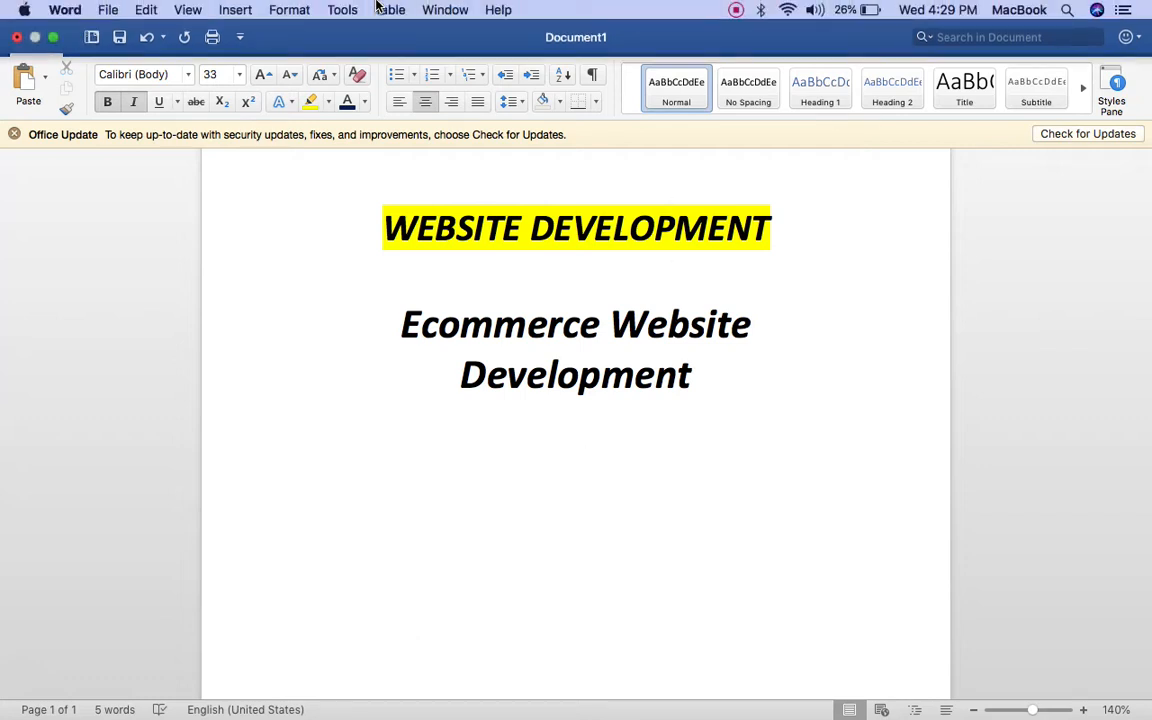
pyautogui.tripleClick(554, 367)
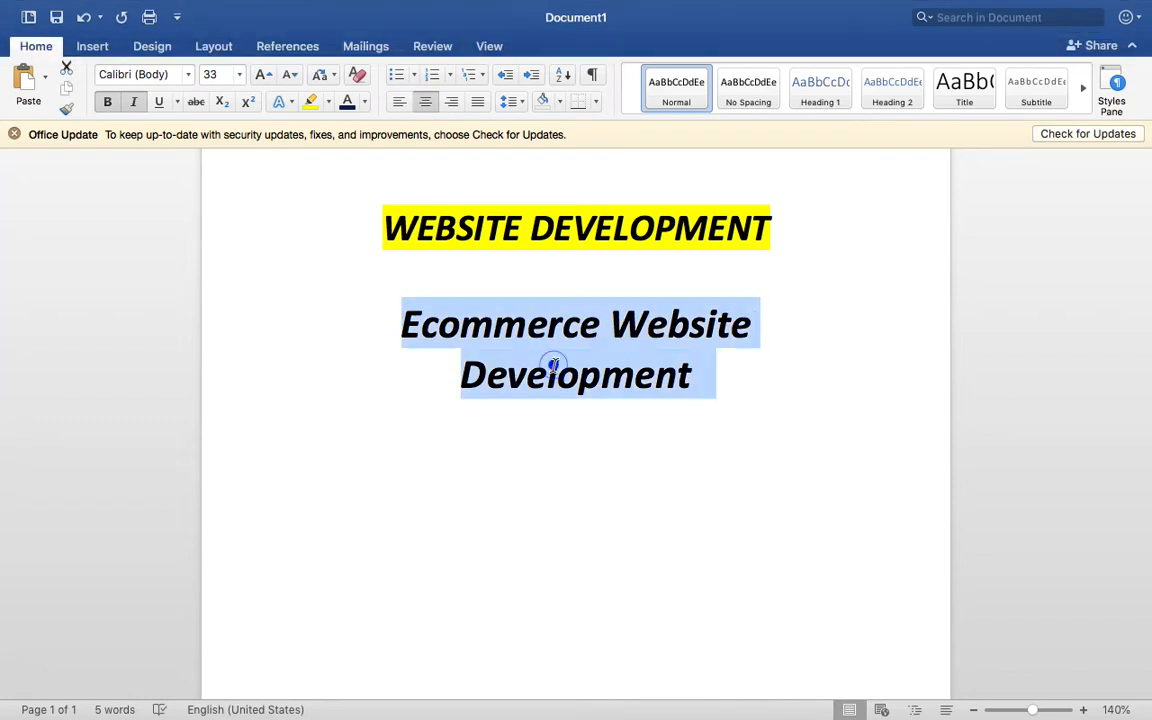
pyautogui.click(578, 532)
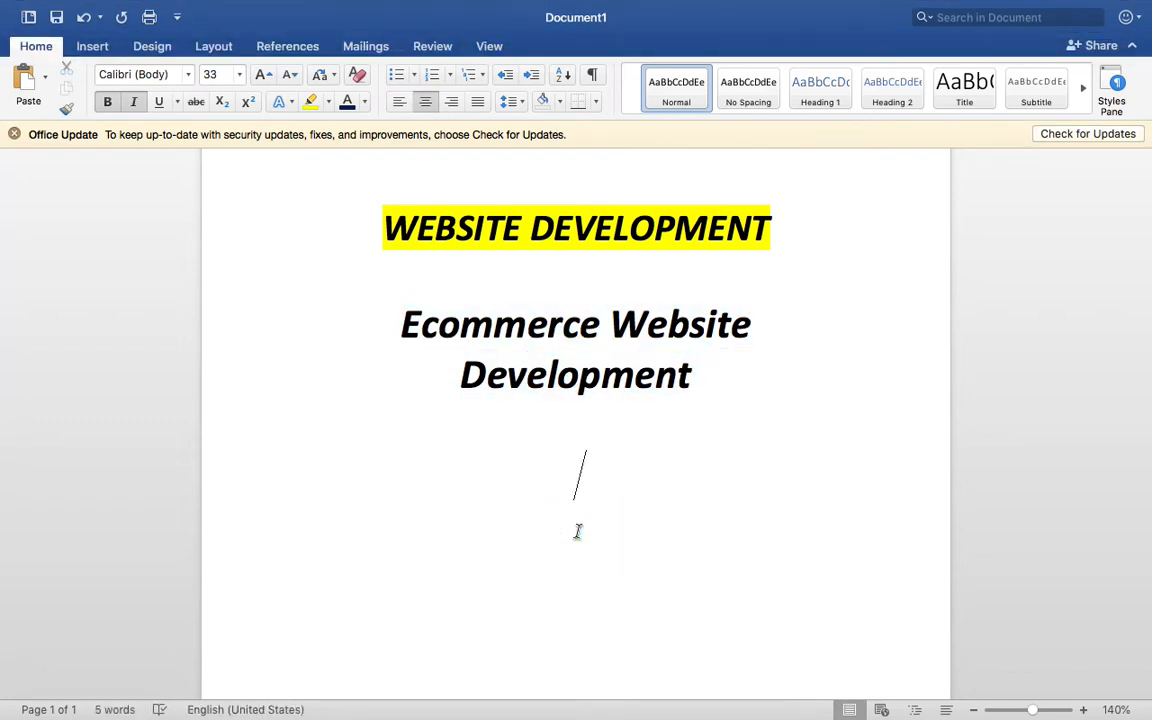
pyautogui.hotkey('ctrl', 'Right')
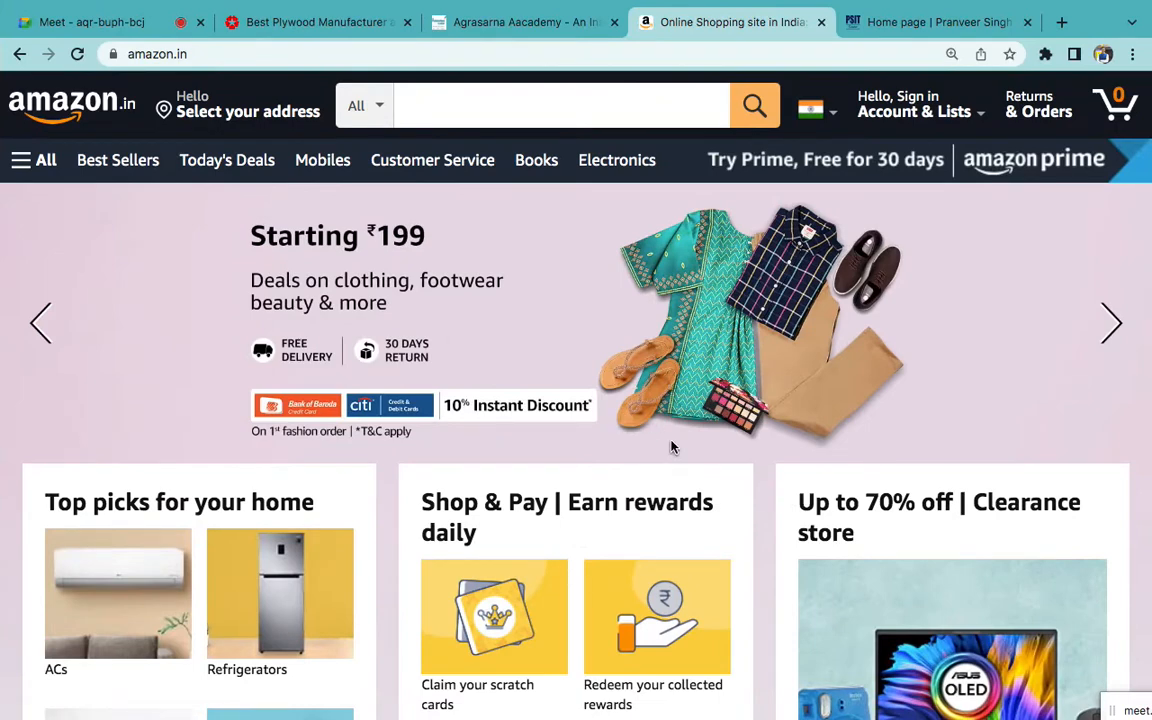
# Step: Look over the Amazon, Centuryply and PSIT web addresses, then return to the Word notes
pyautogui.click(329, 44)
pyautogui.click(325, 30)
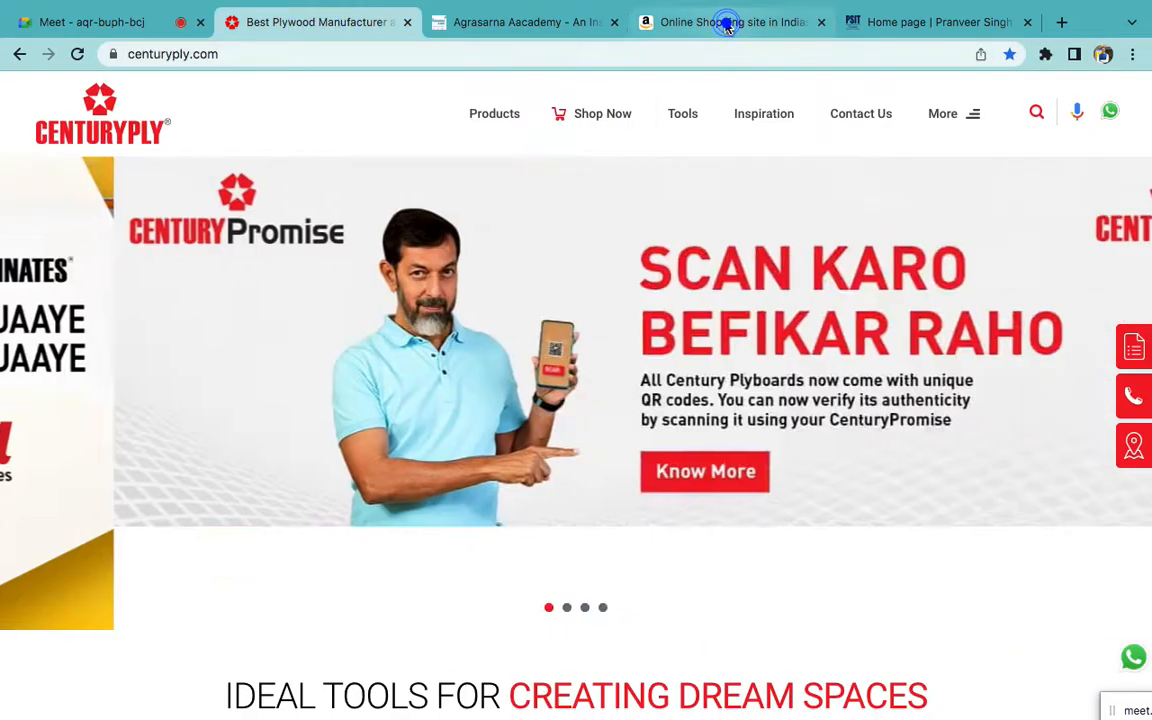
pyautogui.click(727, 24)
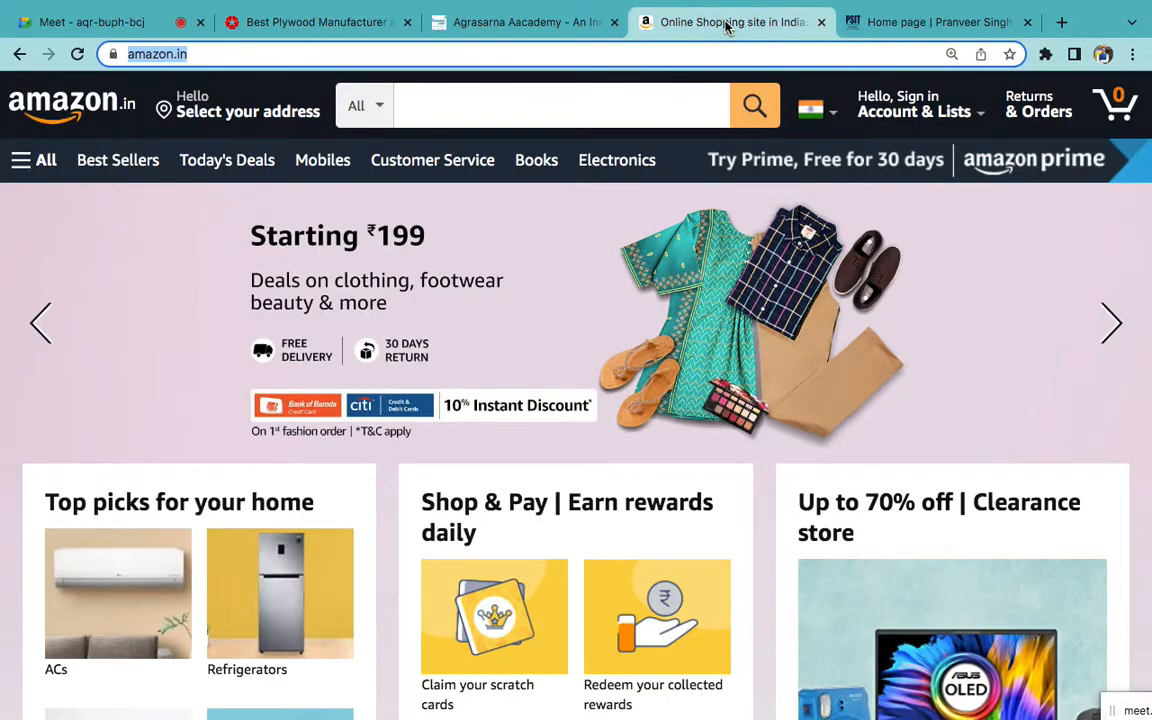
pyautogui.click(389, 58)
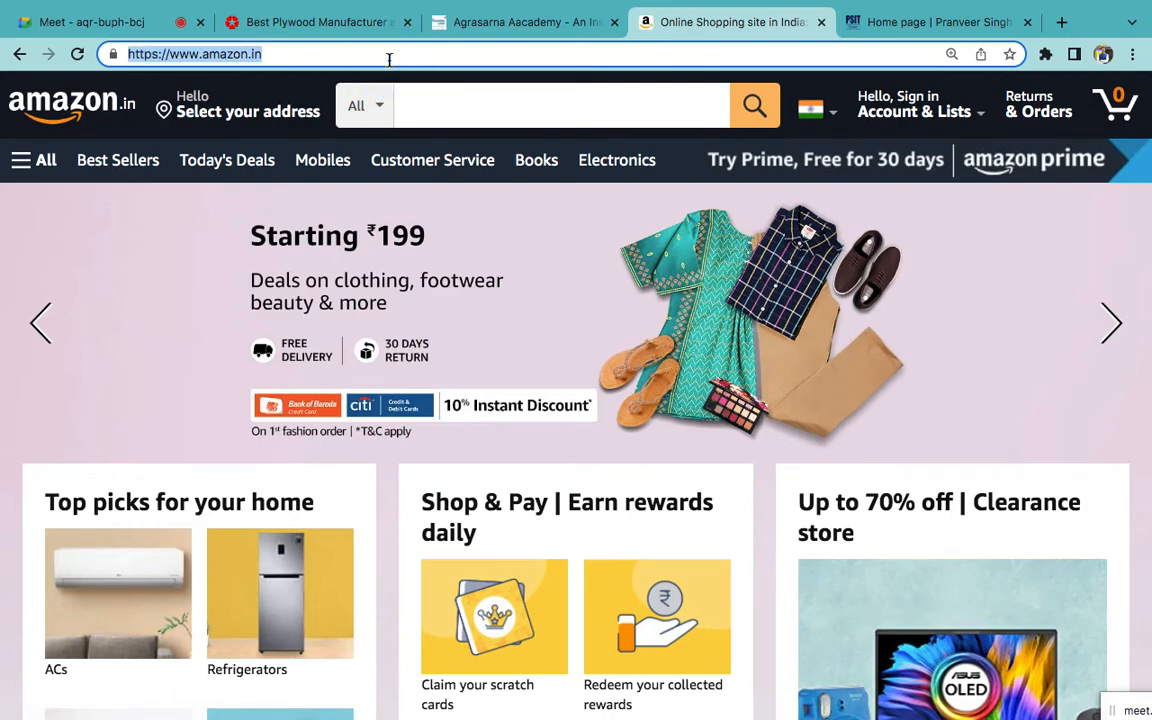
pyautogui.click(327, 28)
pyautogui.click(311, 54)
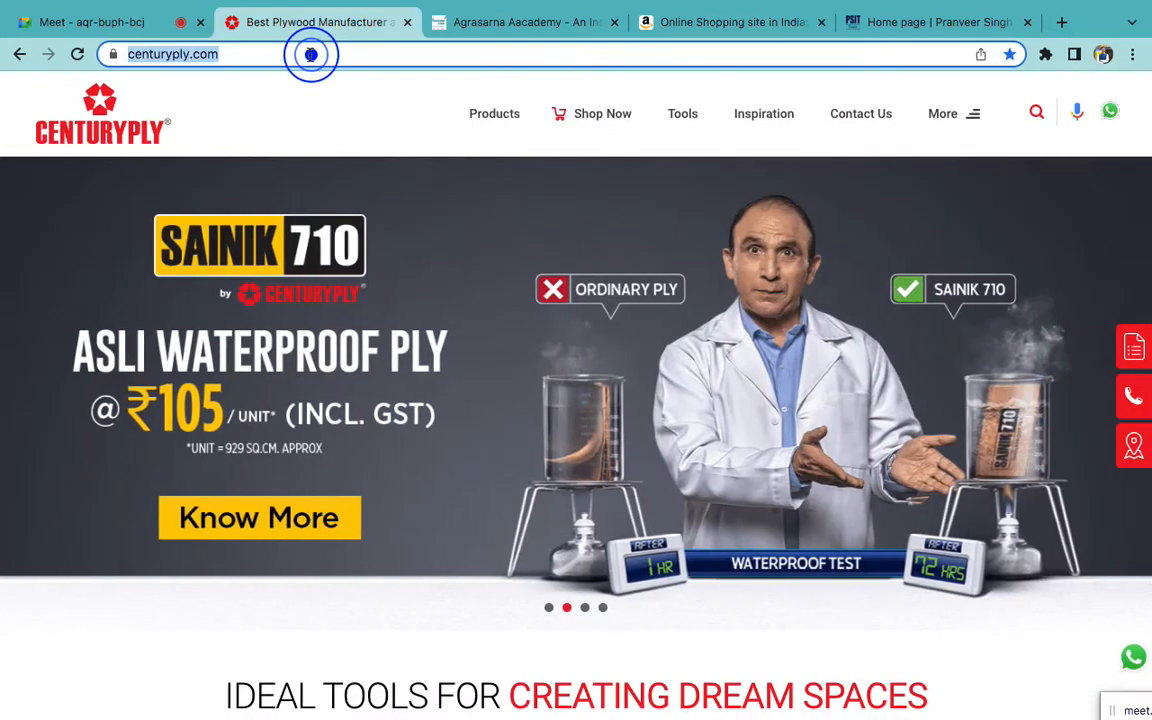
pyautogui.click(922, 28)
pyautogui.click(826, 53)
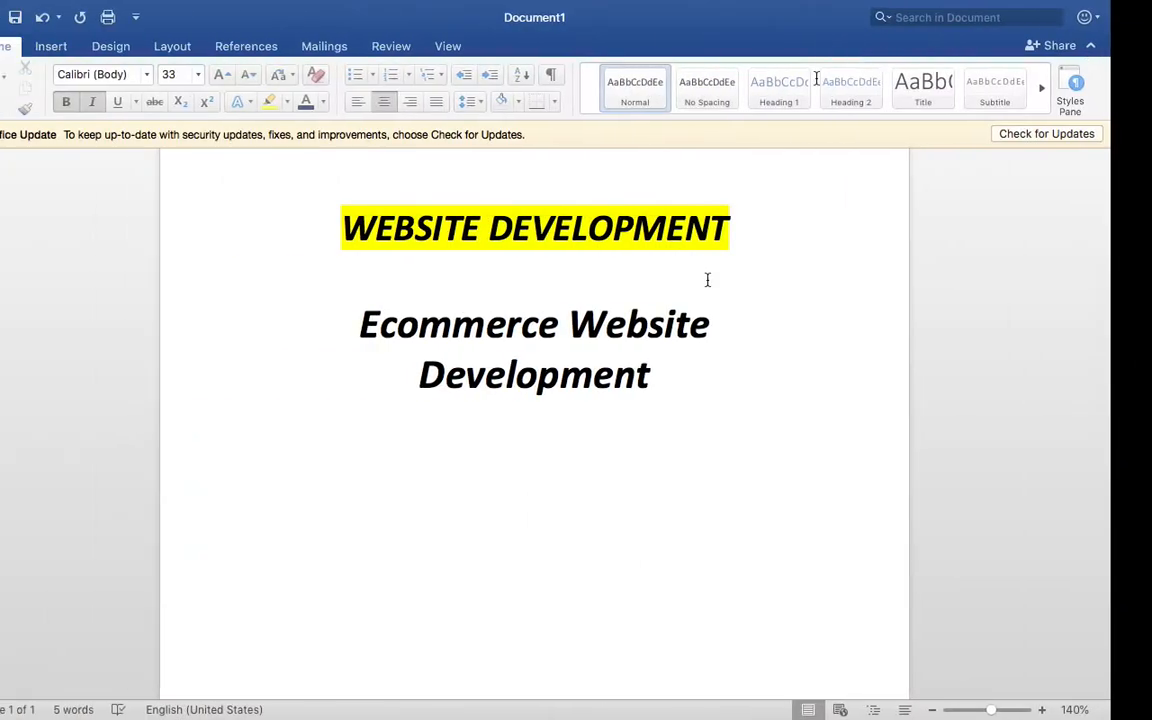
pyautogui.click(678, 372)
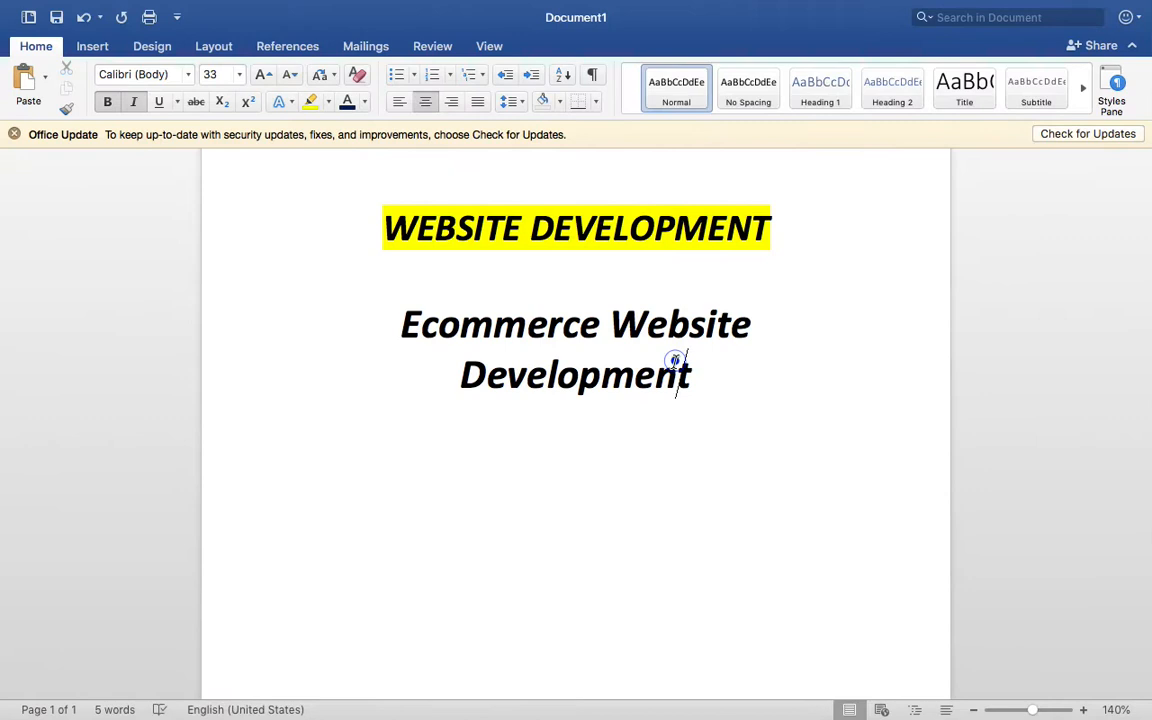
# Step: Add the auto-numbered item '1. Domain – Website Name' below the Development heading
pyautogui.click(401, 108)
pyautogui.click(606, 378)
pyautogui.press('super+z')
pyautogui.click(770, 385)
pyautogui.press('Return')
pyautogui.press('Return')
pyautogui.write('1. Domain')
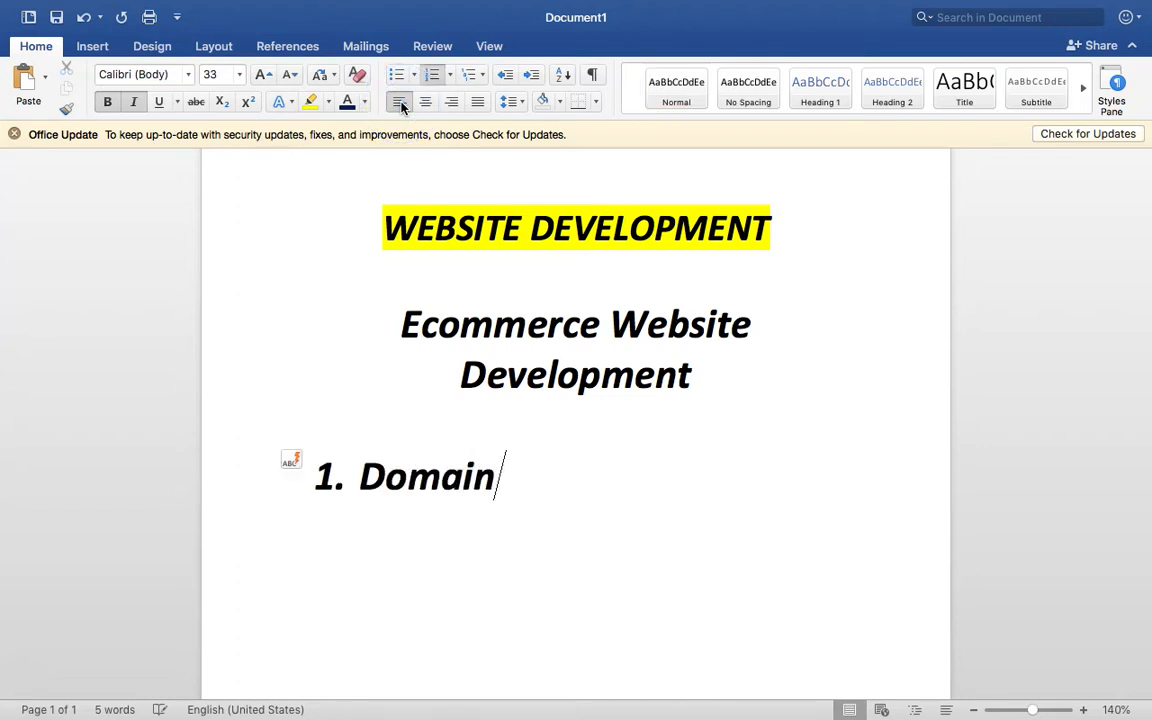
pyautogui.scroll(-3, 603, 319)
pyautogui.write('omain - We')
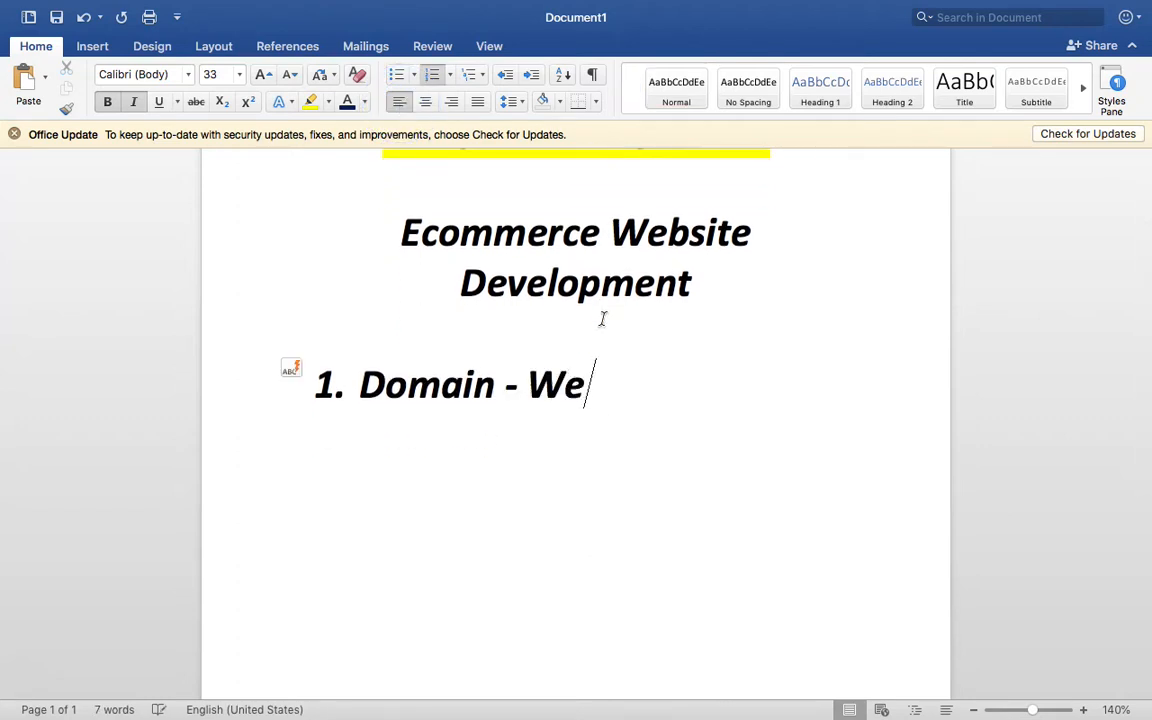
pyautogui.write('bsite Name')
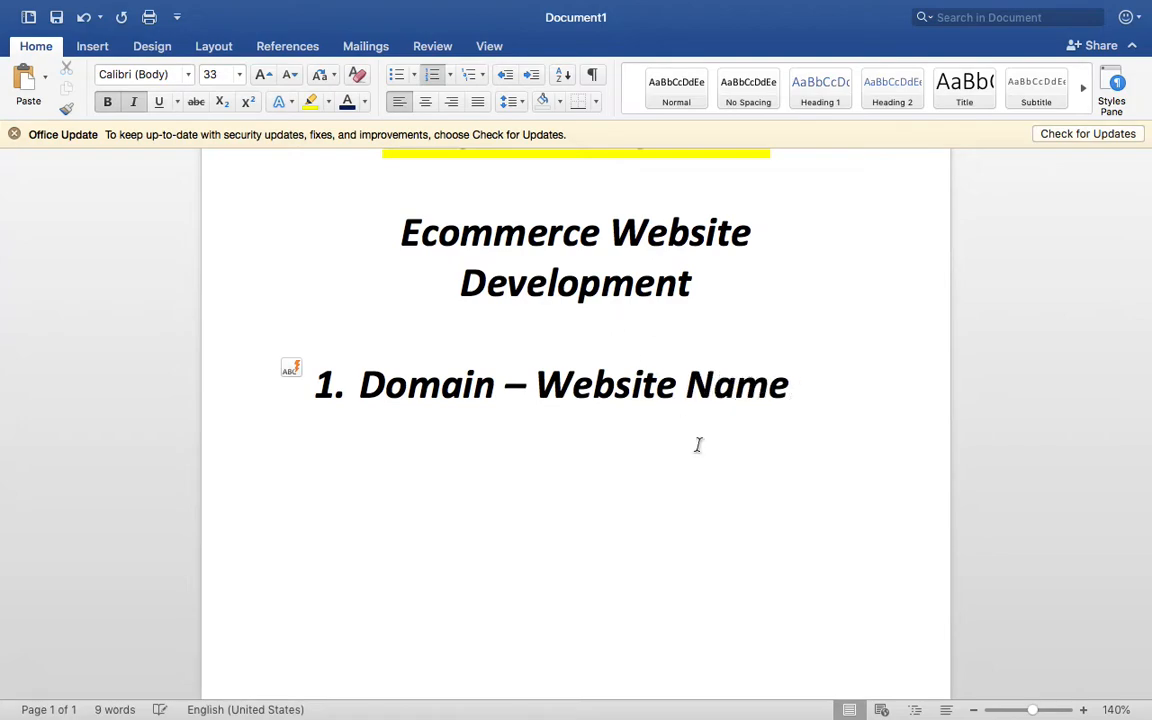
pyautogui.scroll(-5, 698, 444)
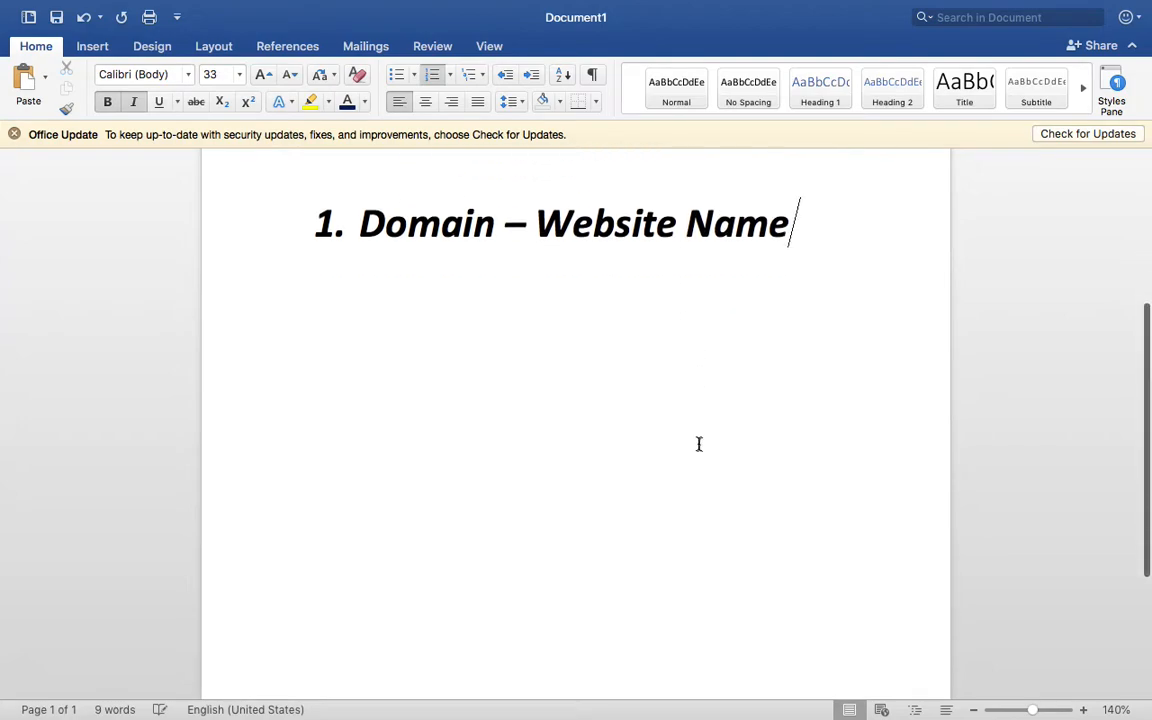
pyautogui.hotkey('ctrl', 'Right')
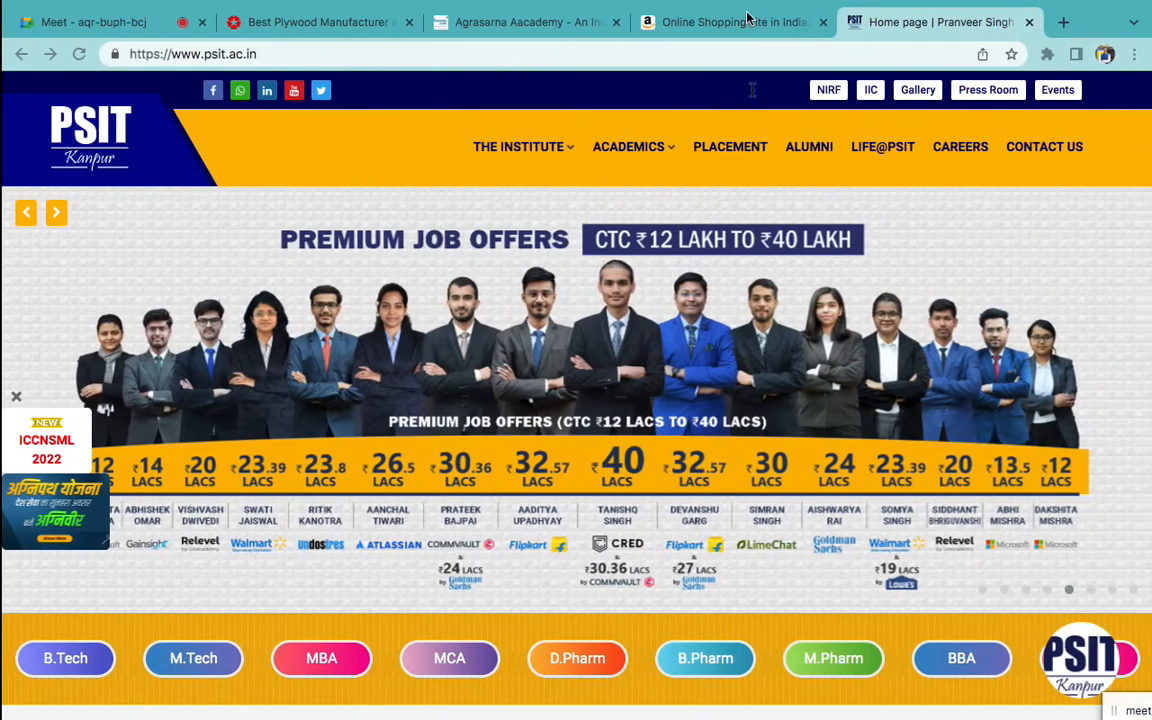
# Step: Replace the current address with godaddy.com and load the GoDaddy site
pyautogui.click(686, 54)
pyautogui.click(676, 62)
pyautogui.press('super+a')
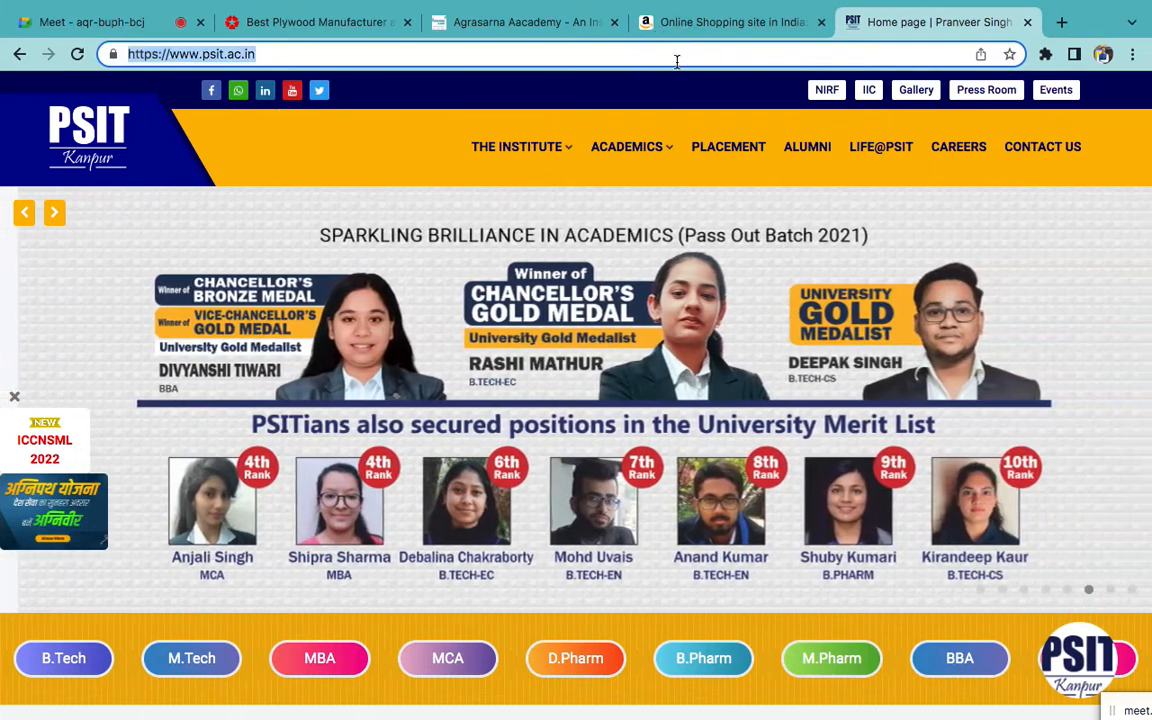
pyautogui.write('godaddy.com')
pyautogui.press('Return')
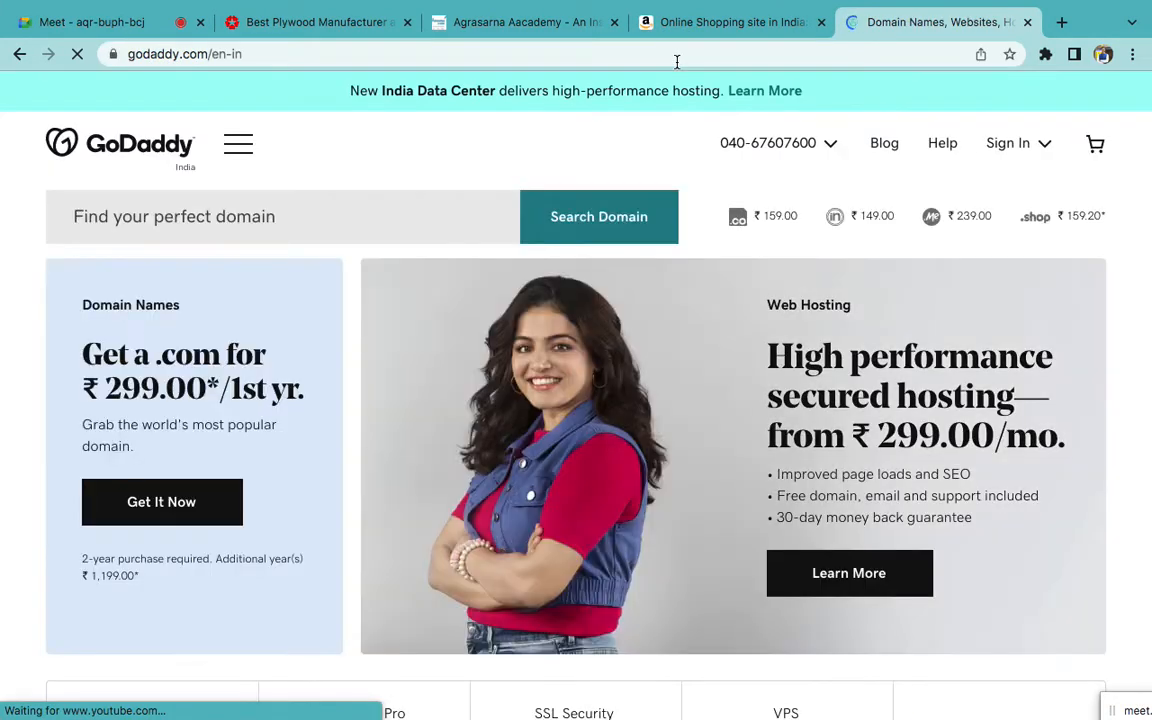
# Step: Search GoDaddy's domain finder for kanpurfashionstore
pyautogui.click(192, 206)
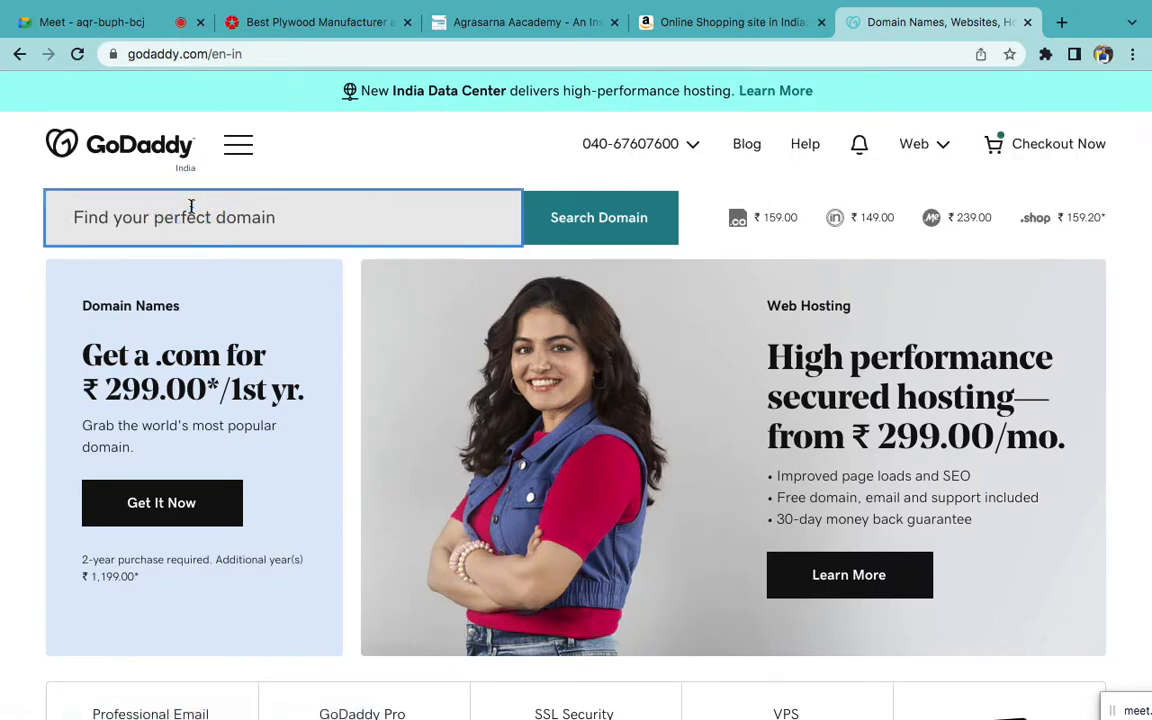
pyautogui.hotkey('ctrl', 'Left')
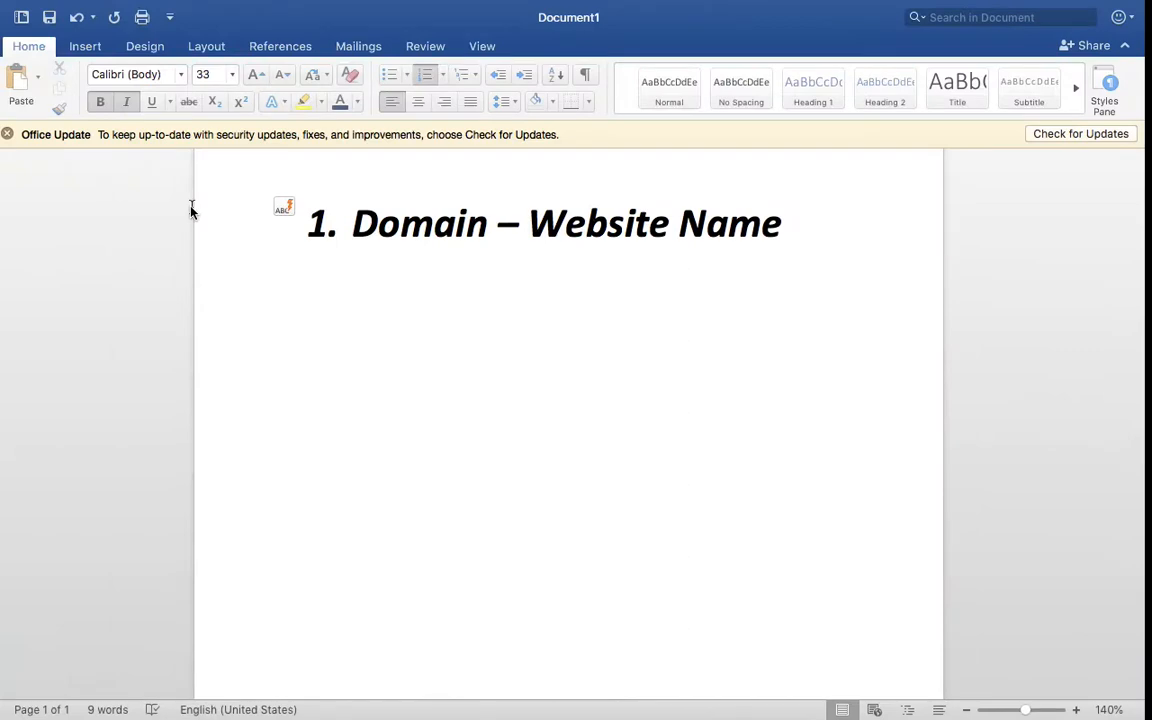
pyautogui.hotkey('ctrl', 'Right')
pyautogui.click(221, 213)
pyautogui.write('kanpurfashionst')
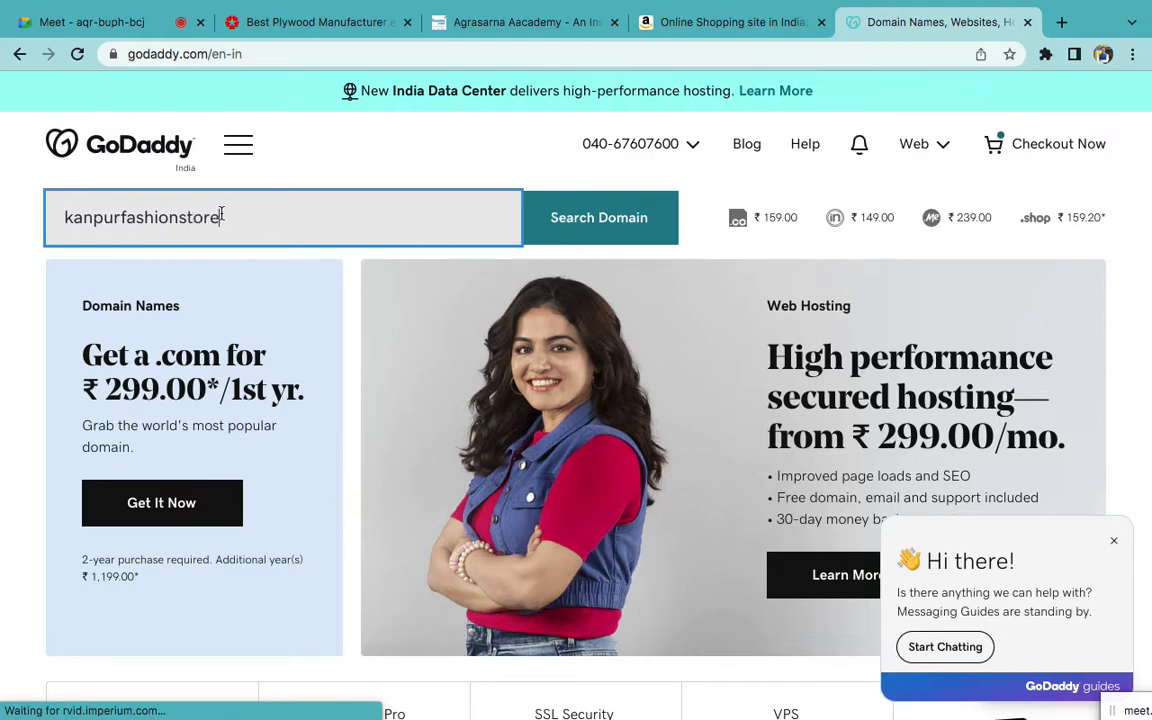
pyautogui.press('Return')
pyautogui.click(137, 33)
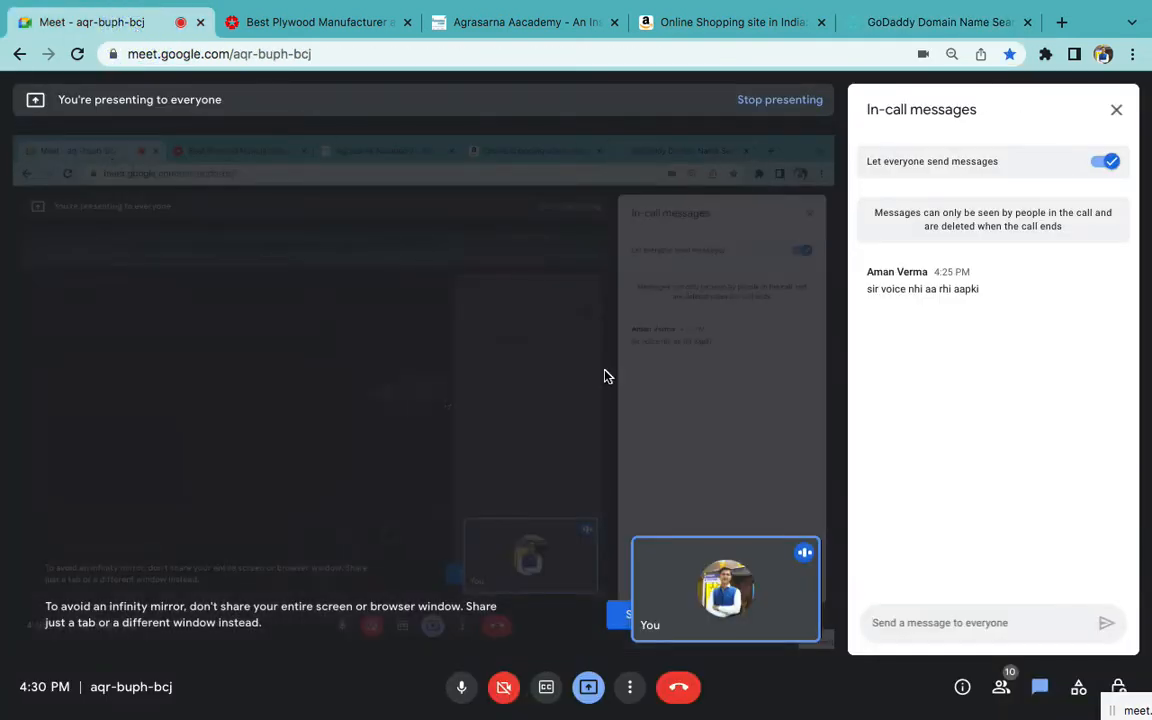
# Step: Return to GoDaddy's results listing kanpurfashionstore.com at ₹299.00 and .in at ₹149.00
pyautogui.click(870, 30)
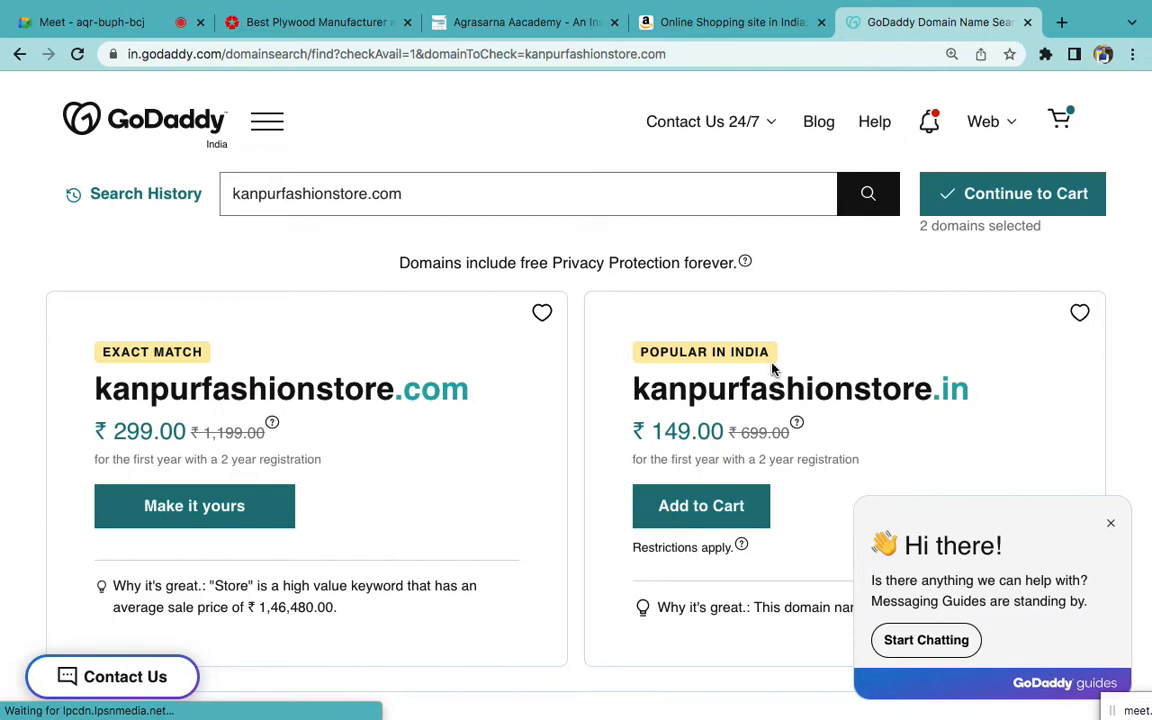
# Step: Add kanpurfashionstore.com to the GoDaddy cart and close the cart preview
pyautogui.doubleClick(356, 400)
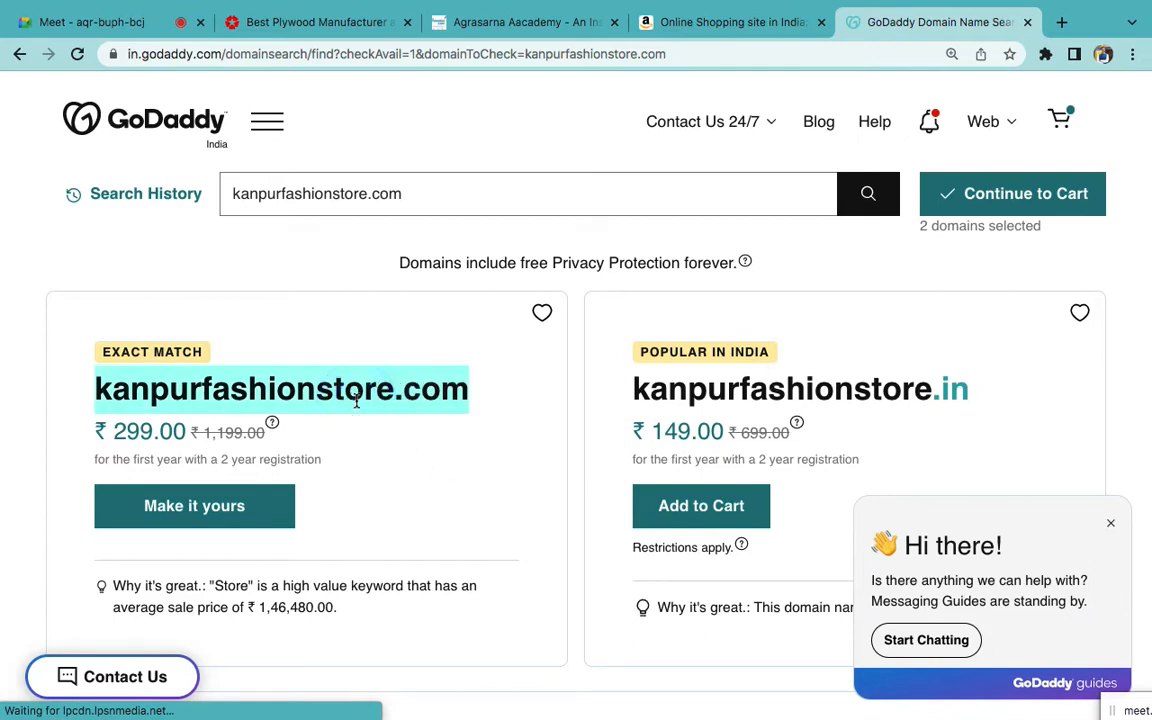
pyautogui.scroll(-2, 356, 400)
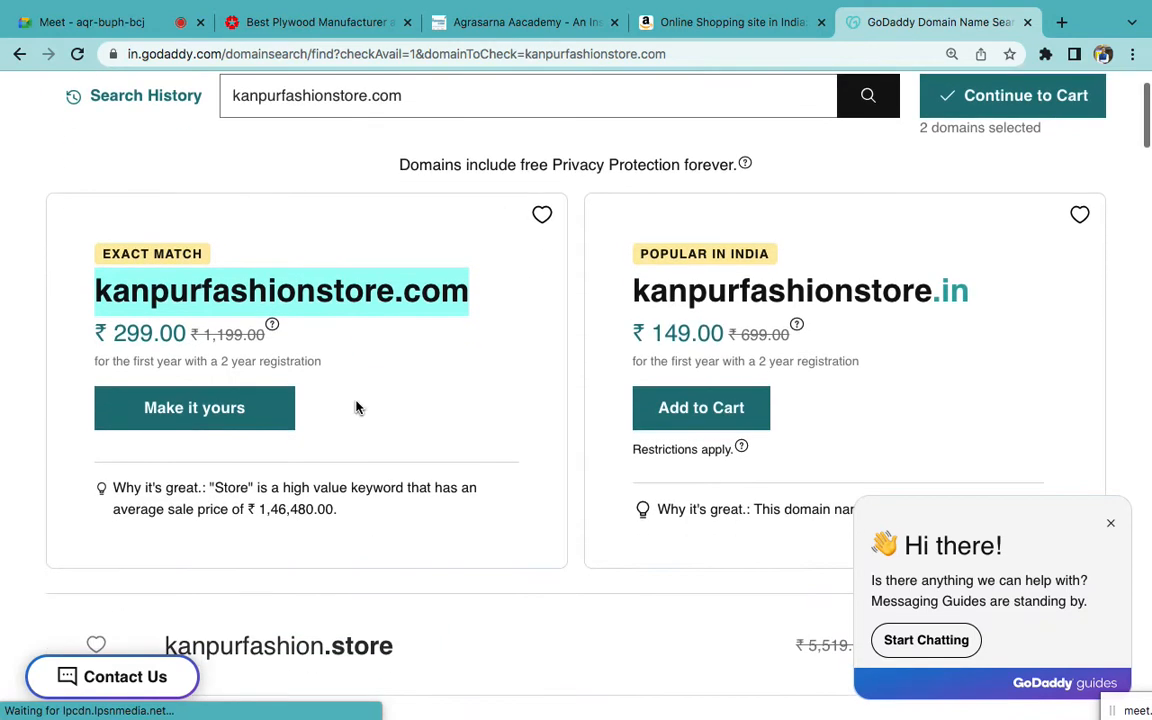
pyautogui.click(220, 420)
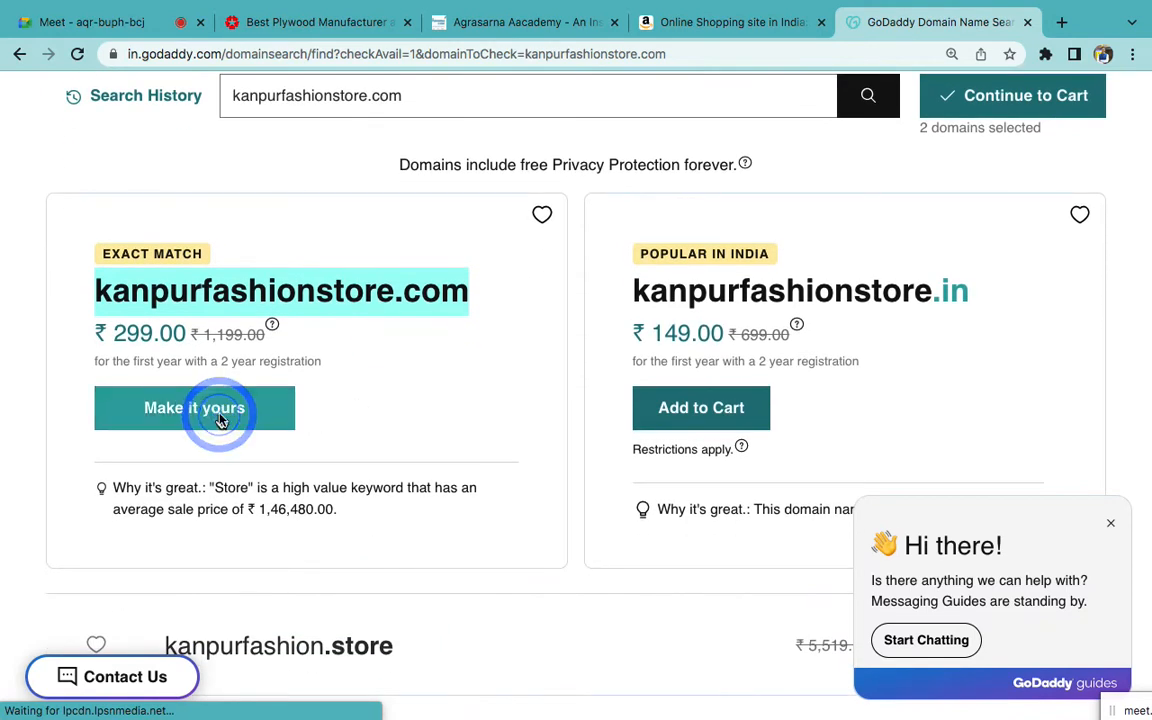
pyautogui.click(1109, 525)
pyautogui.scroll(2, 1030, 249)
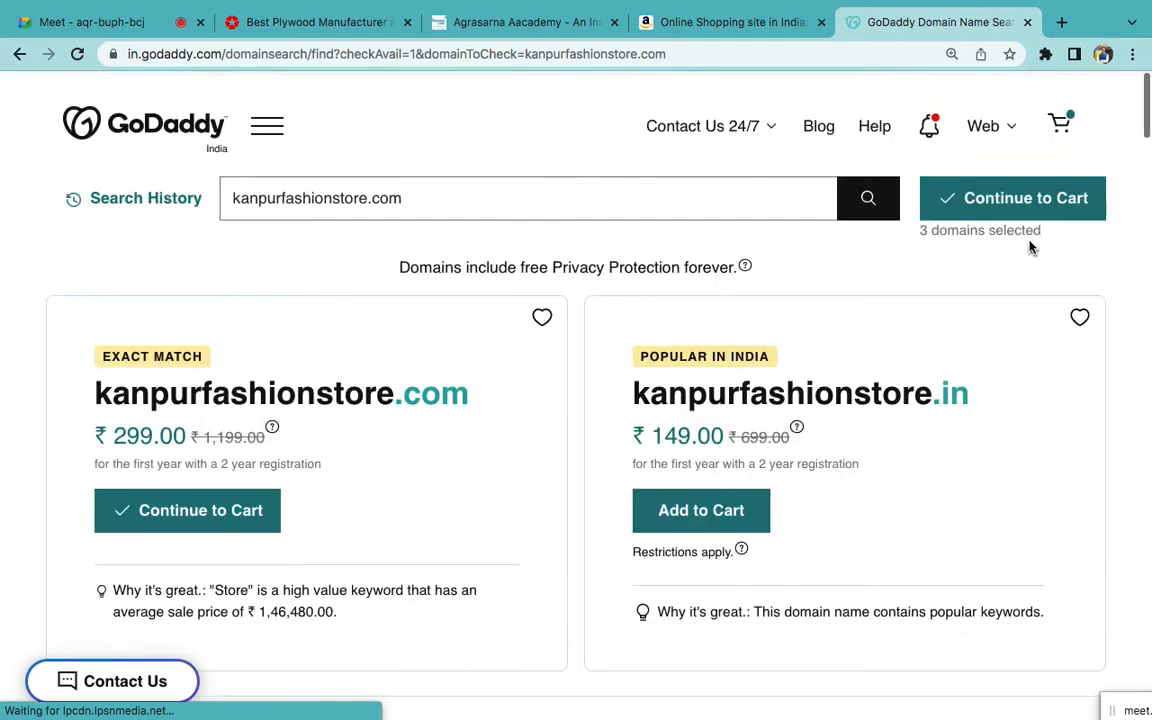
# Step: Continue to checkout, declining domain protection, and proceed to the cart
pyautogui.click(998, 200)
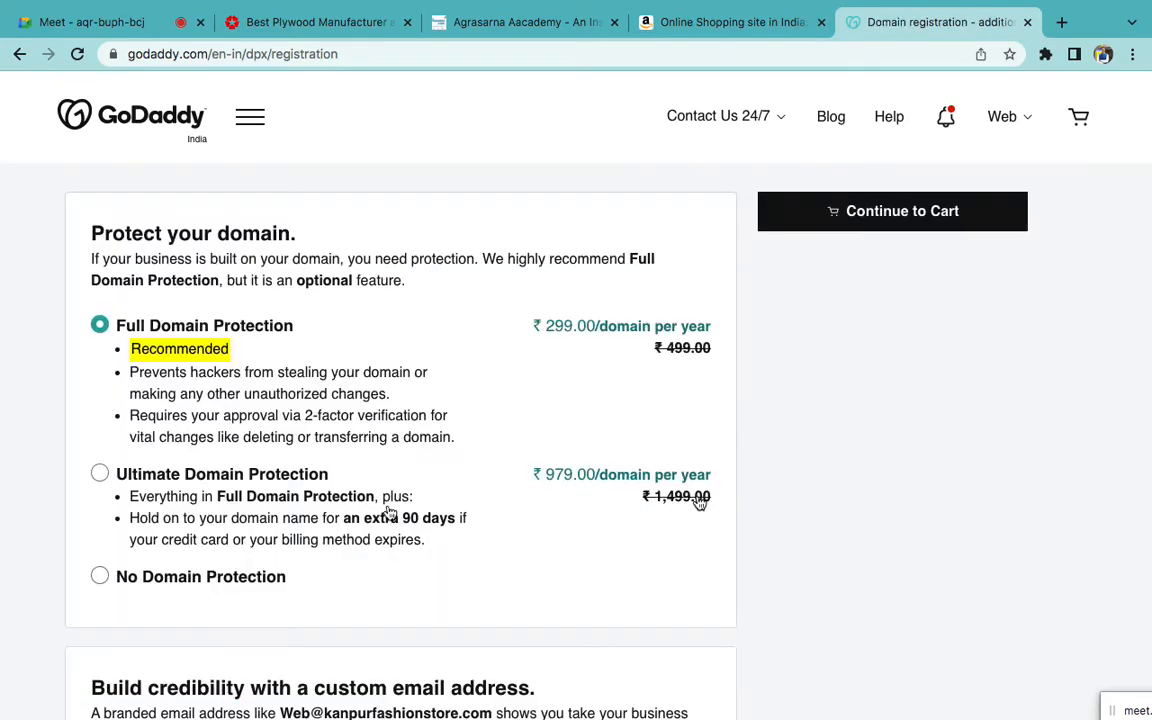
pyautogui.click(102, 579)
pyautogui.scroll(-5, 330, 530)
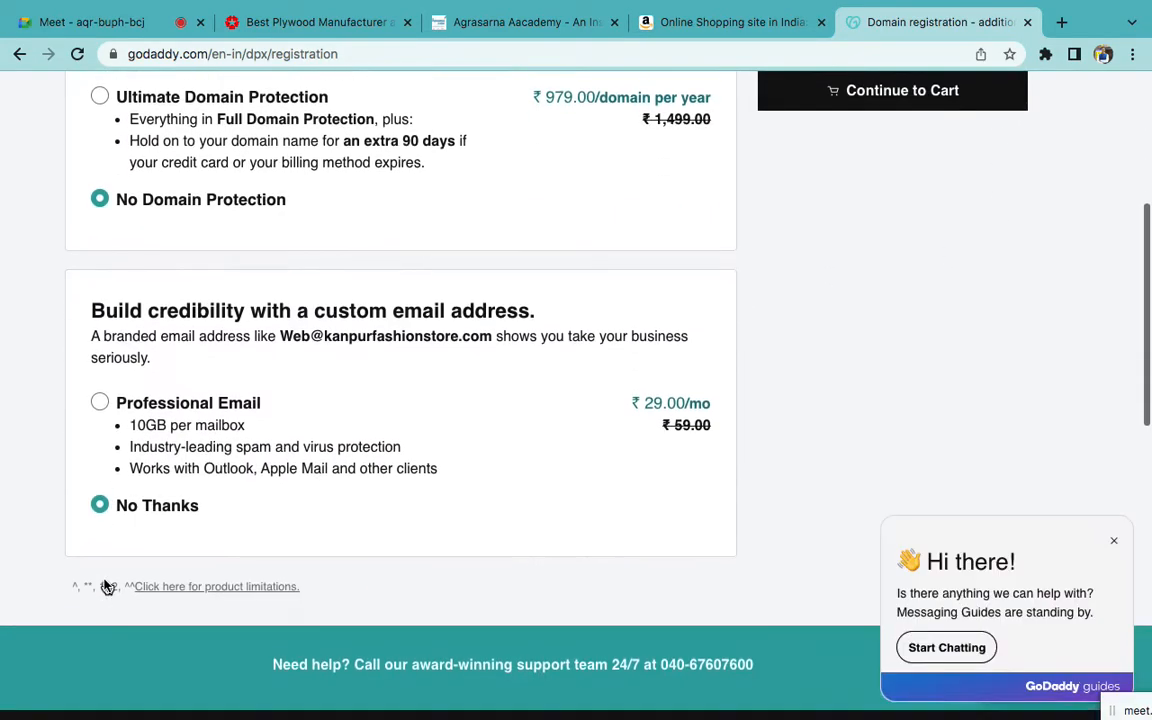
pyautogui.click(823, 108)
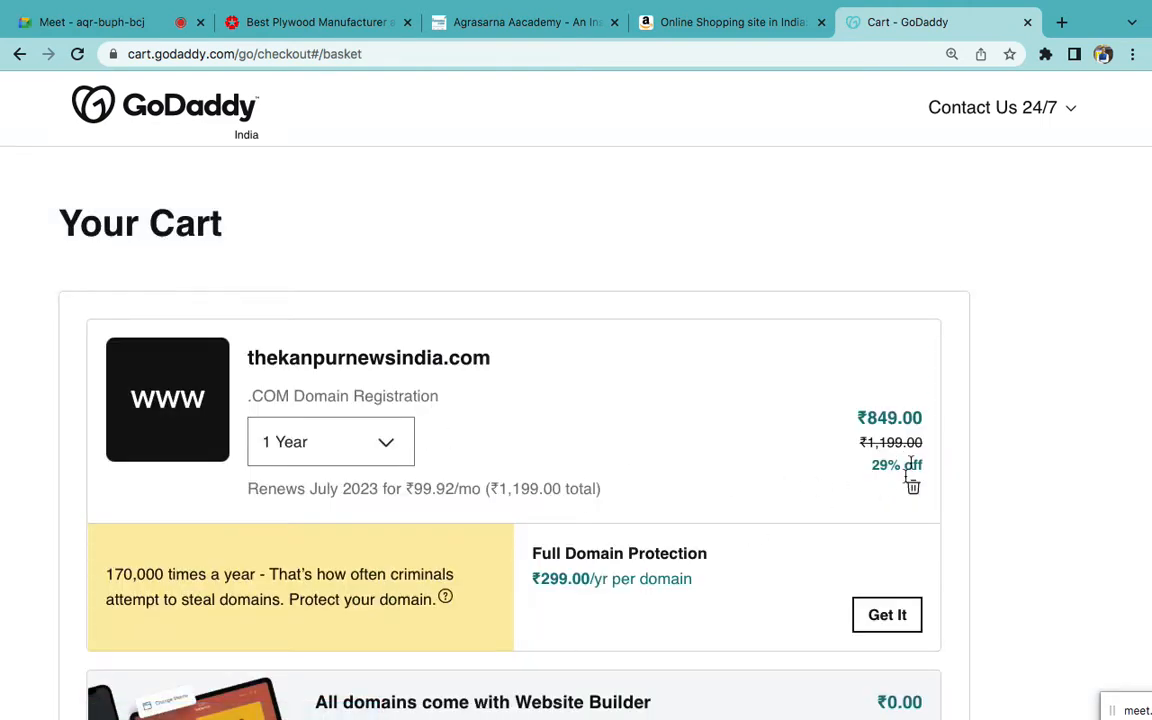
# Step: Remove thekanpurnewsindia.com and ranktechkanpur.com from the cart and set kanpurfashionstore.com to 1 year
pyautogui.click(1103, 493)
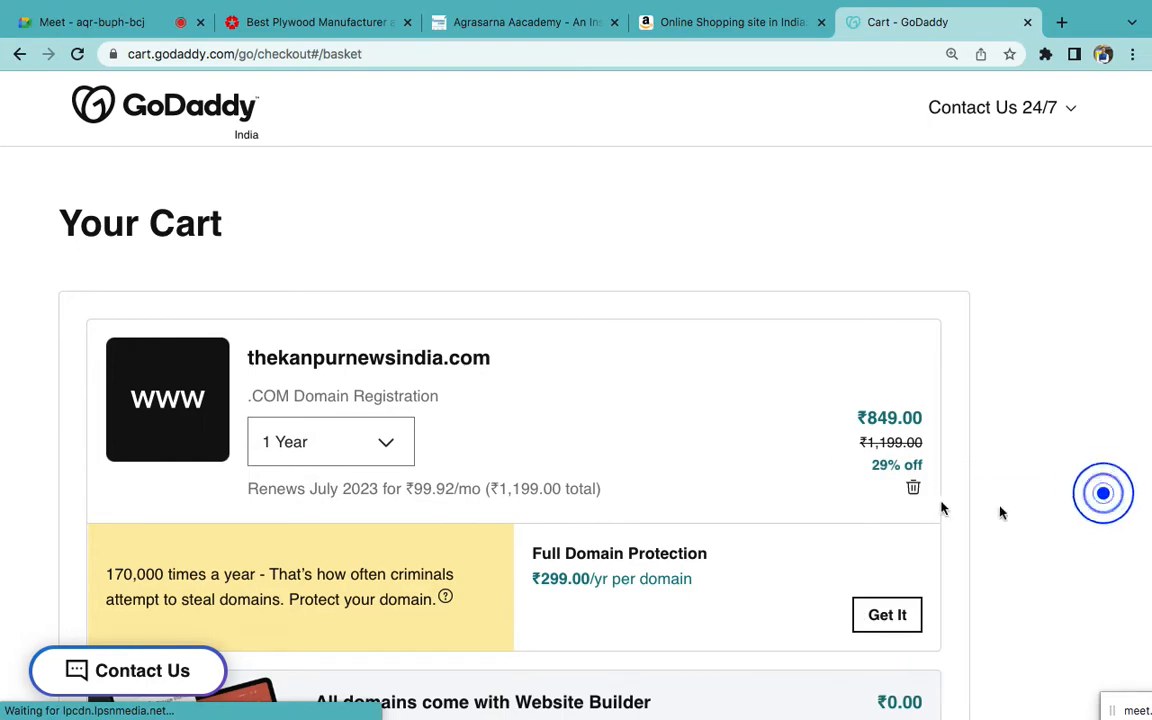
pyautogui.click(913, 487)
pyautogui.scroll(-3, 879, 398)
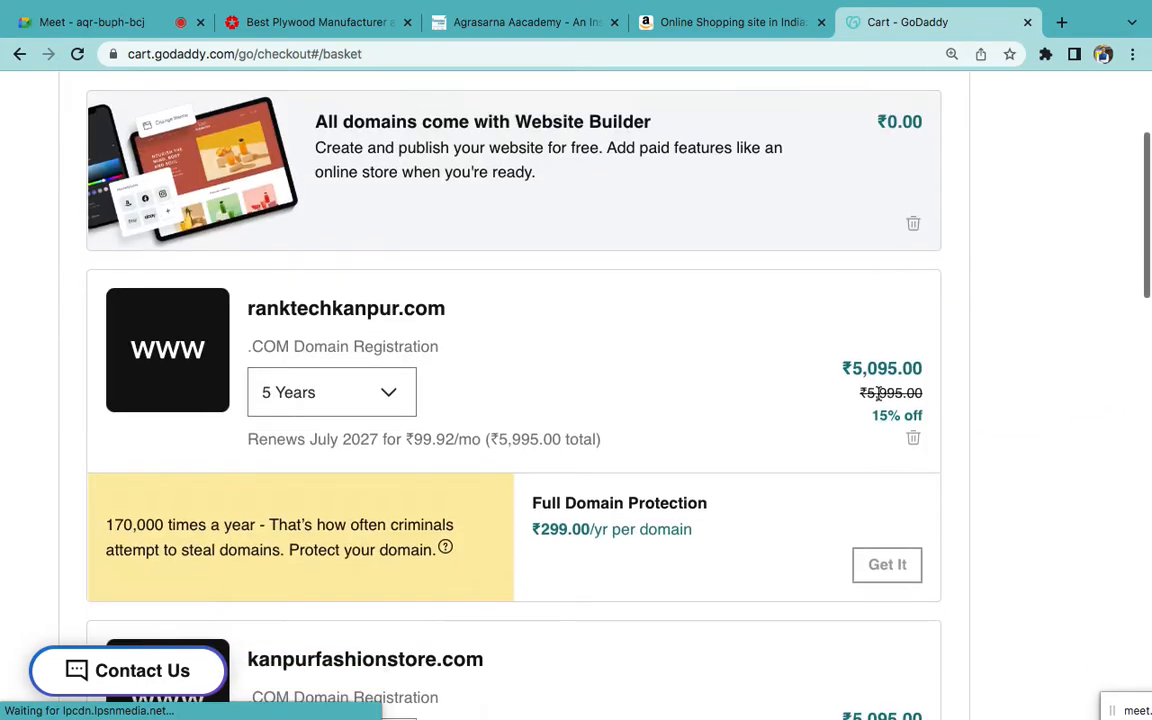
pyautogui.click(913, 437)
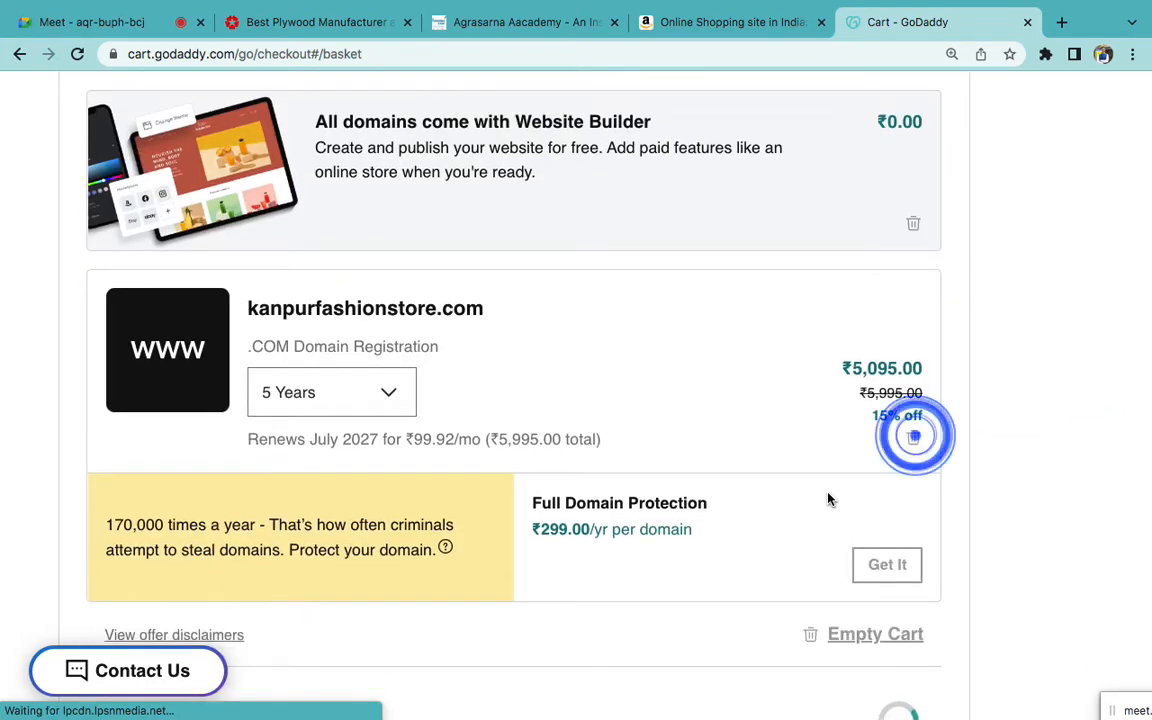
pyautogui.scroll(-2, 828, 499)
pyautogui.click(386, 292)
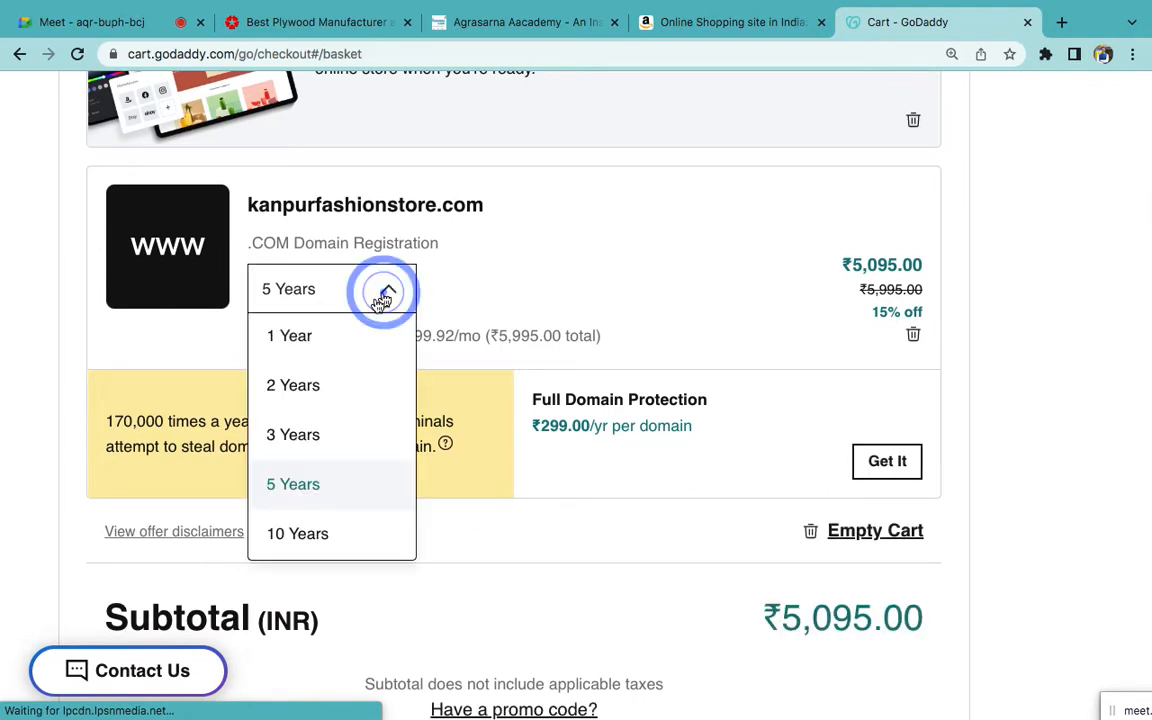
pyautogui.click(321, 336)
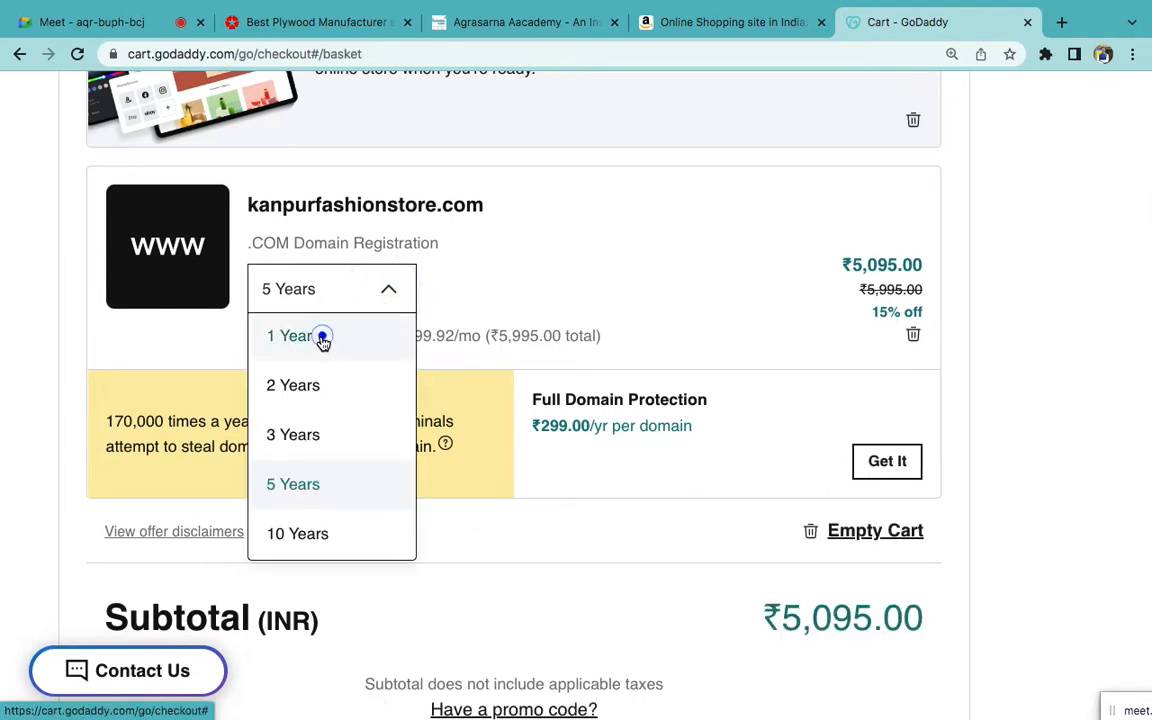
# Step: Check kanpurfashionstore.com at ₹849.00 in the cart, then add 'Hosting' as notes item 2
pyautogui.doubleClick(450, 202)
pyautogui.scroll(-3, 648, 309)
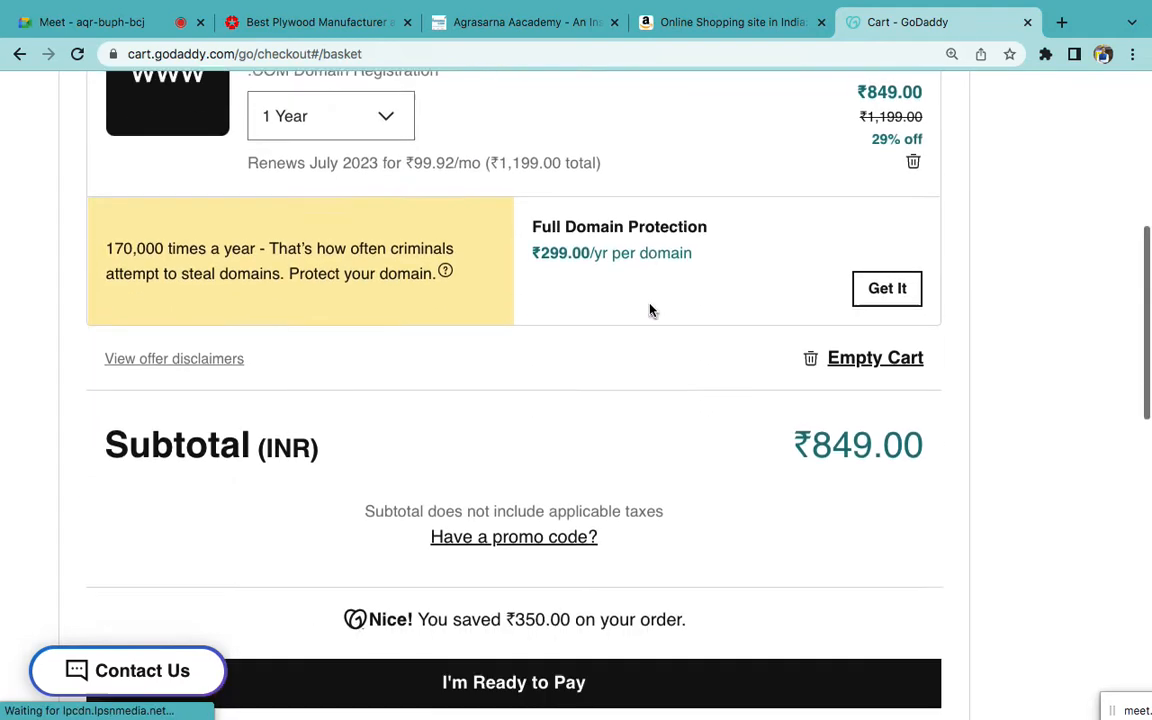
pyautogui.tripleClick(830, 340)
pyautogui.scroll(-2, 830, 342)
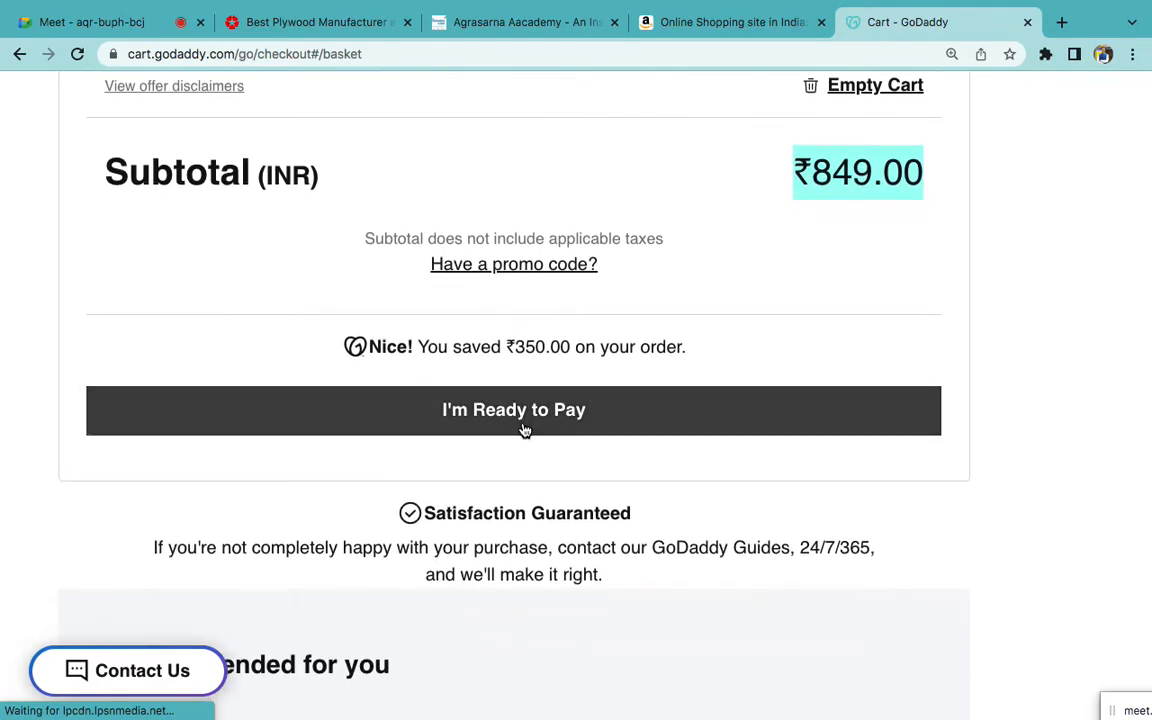
pyautogui.scroll(5, 658, 306)
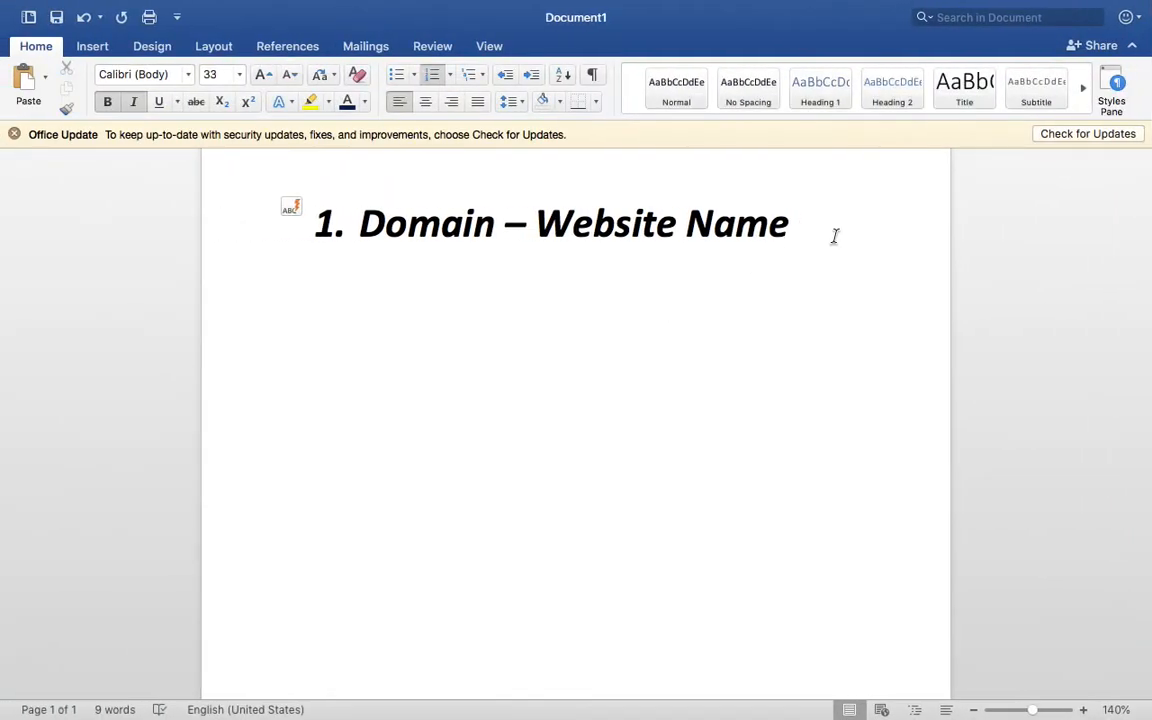
pyautogui.press('Return')
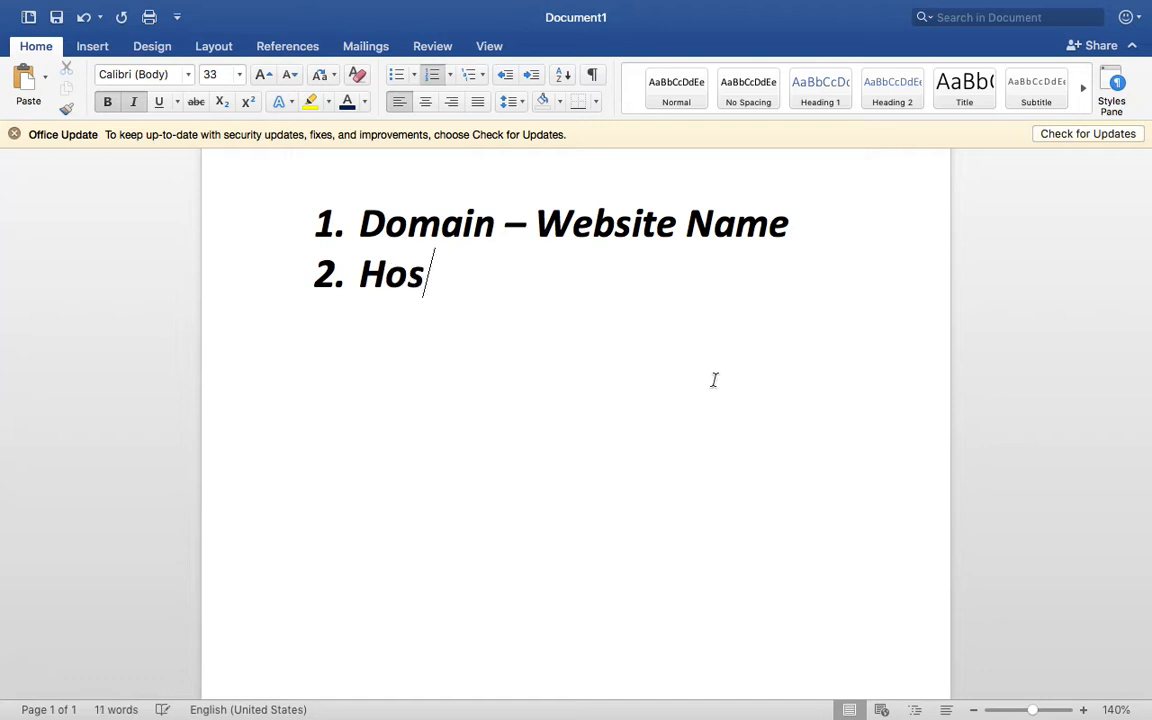
pyautogui.write('Hosting')
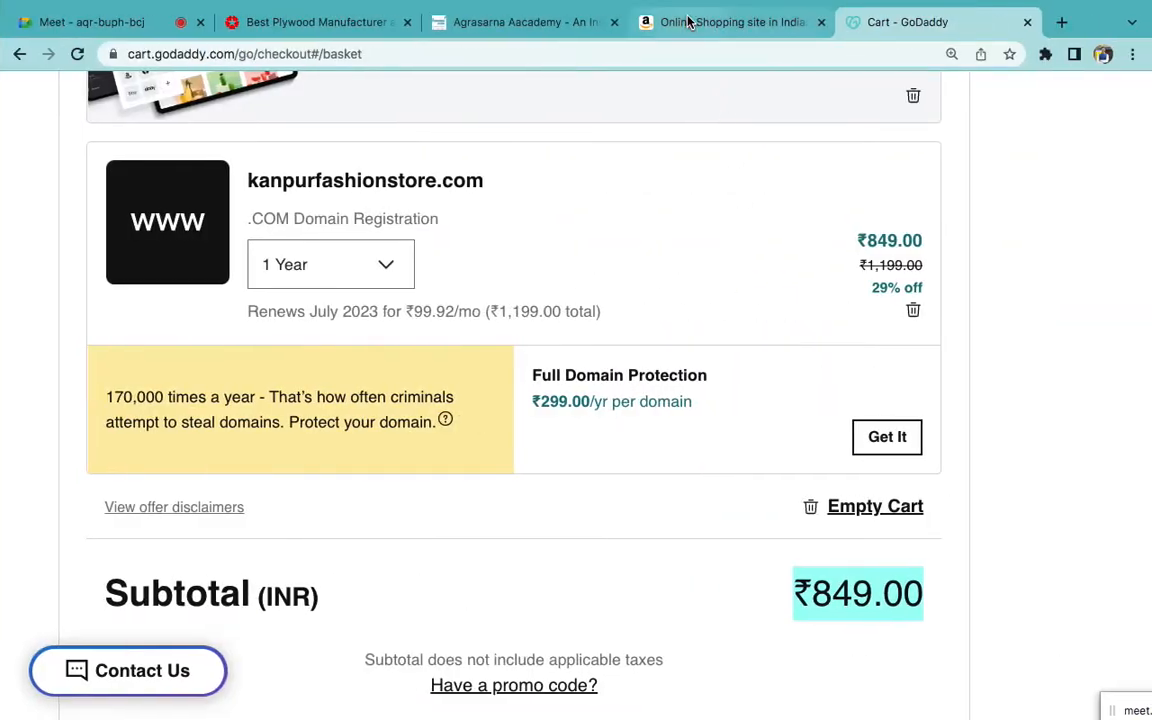
# Step: Switch to the amazon.in tab and scroll down through its homepage
pyautogui.click(687, 22)
pyautogui.scroll(-12, 419, 578)
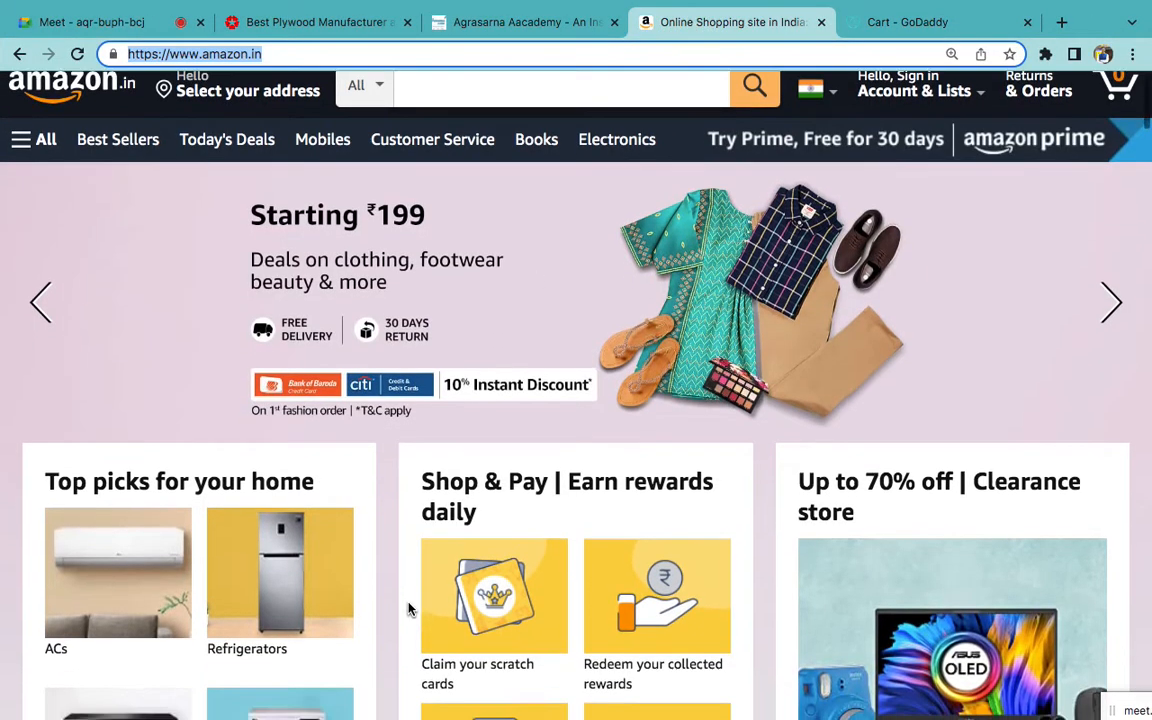
pyautogui.scroll(-15, 409, 605)
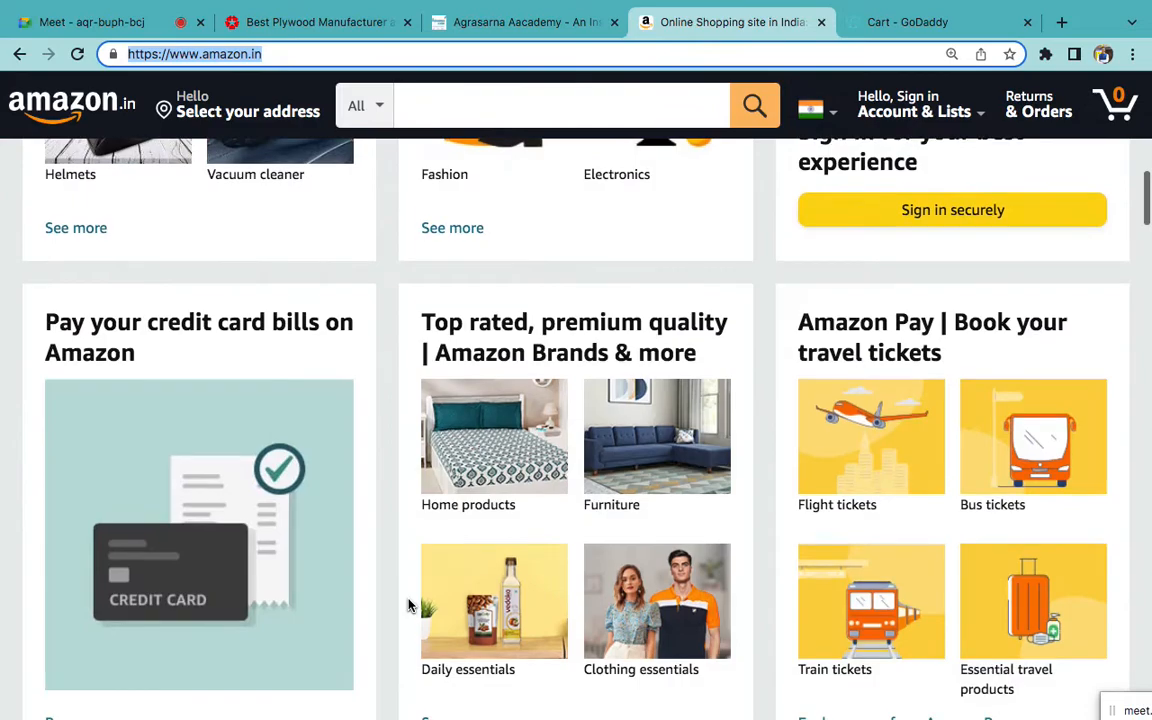
pyautogui.scroll(-15, 409, 605)
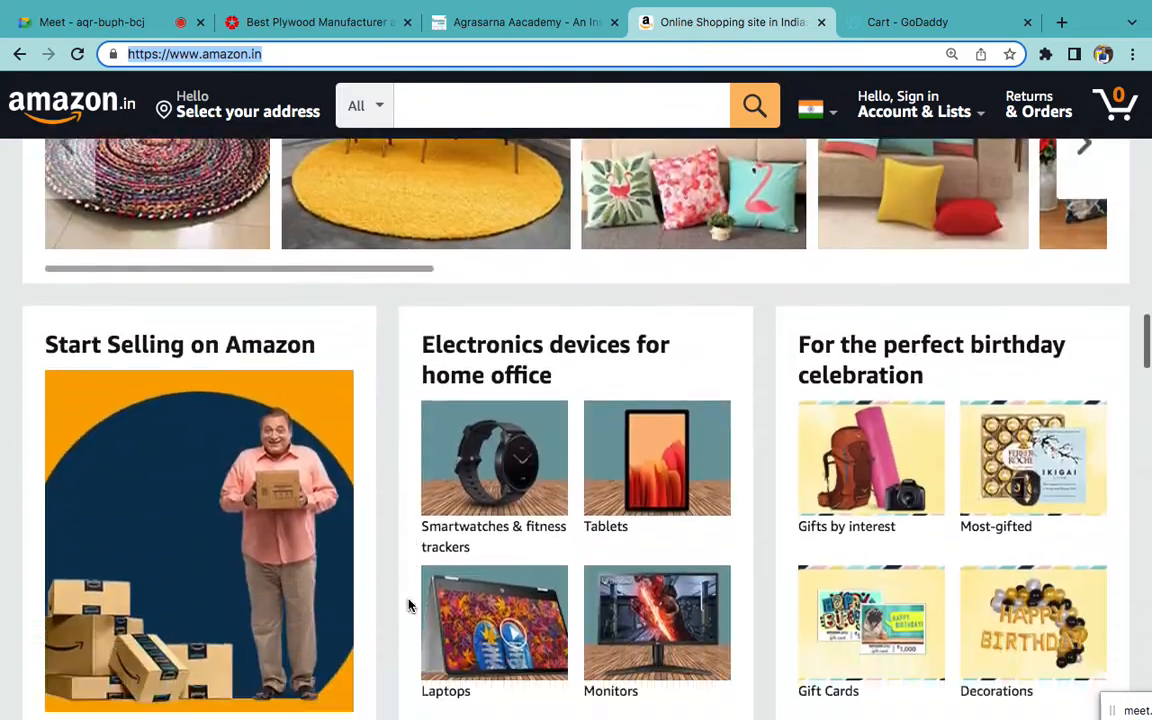
pyautogui.scroll(-5, 409, 605)
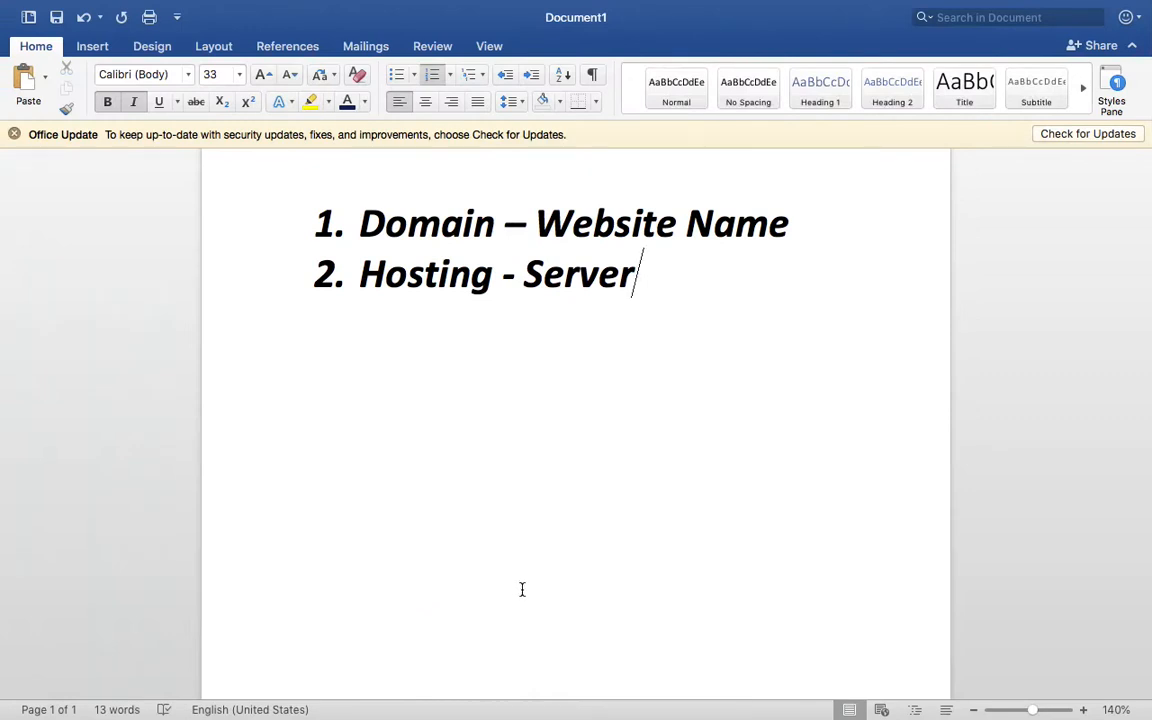
# Step: Unbold 'Website Name' and 'Server' so only Domain and Hosting stay bold, then return to Chrome
pyautogui.moveTo(656, 306); pyautogui.dragTo(384, 284)
pyautogui.click(678, 292)
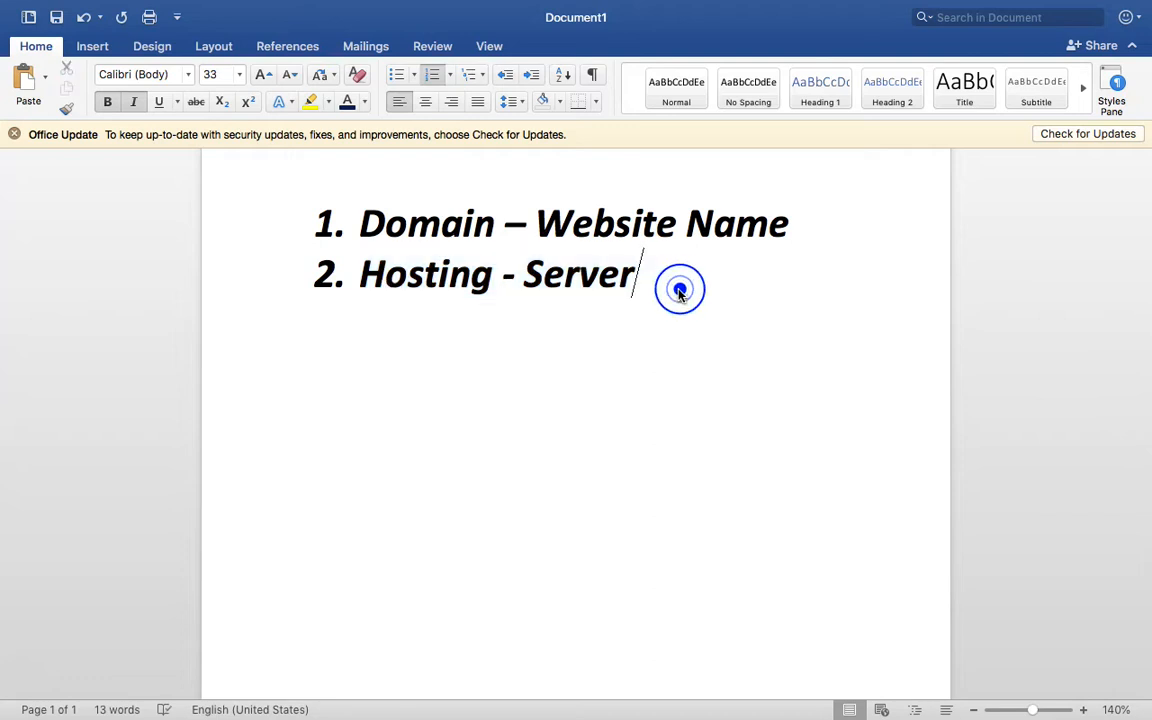
pyautogui.moveTo(676, 290); pyautogui.dragTo(411, 226)
pyautogui.doubleClick(530, 268)
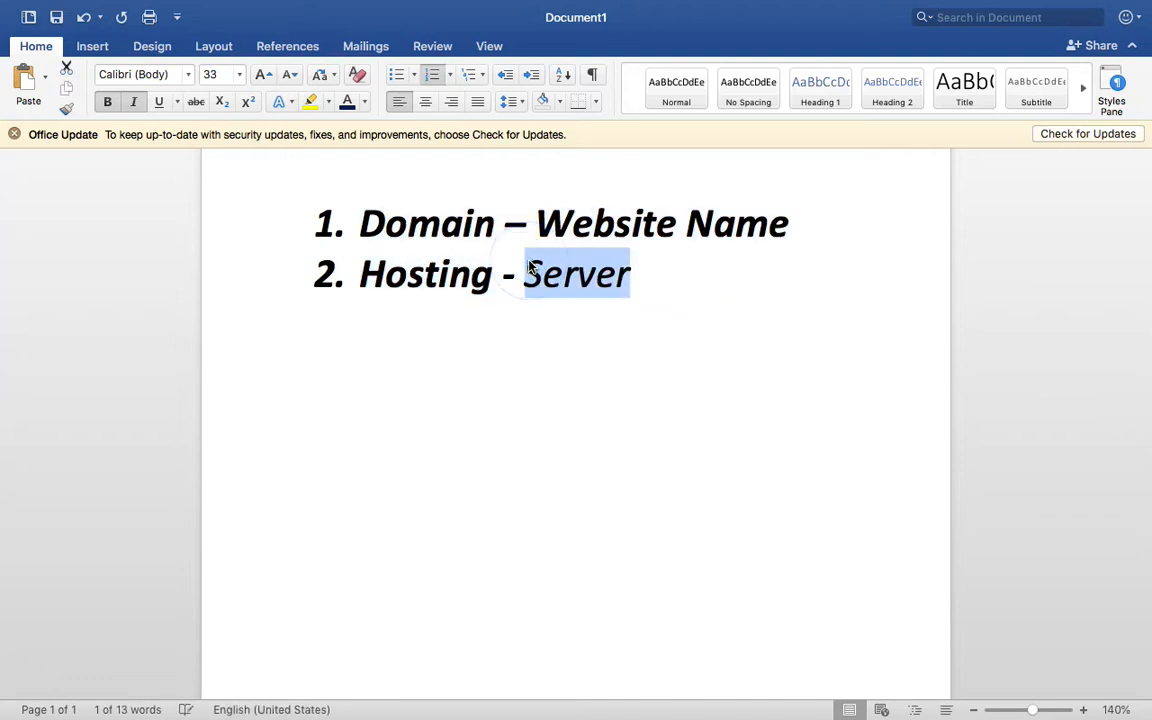
pyautogui.moveTo(537, 224); pyautogui.dragTo(797, 229)
pyautogui.press('super+b')
pyautogui.click(739, 288)
pyautogui.hotkey('ctrl', 'Right')
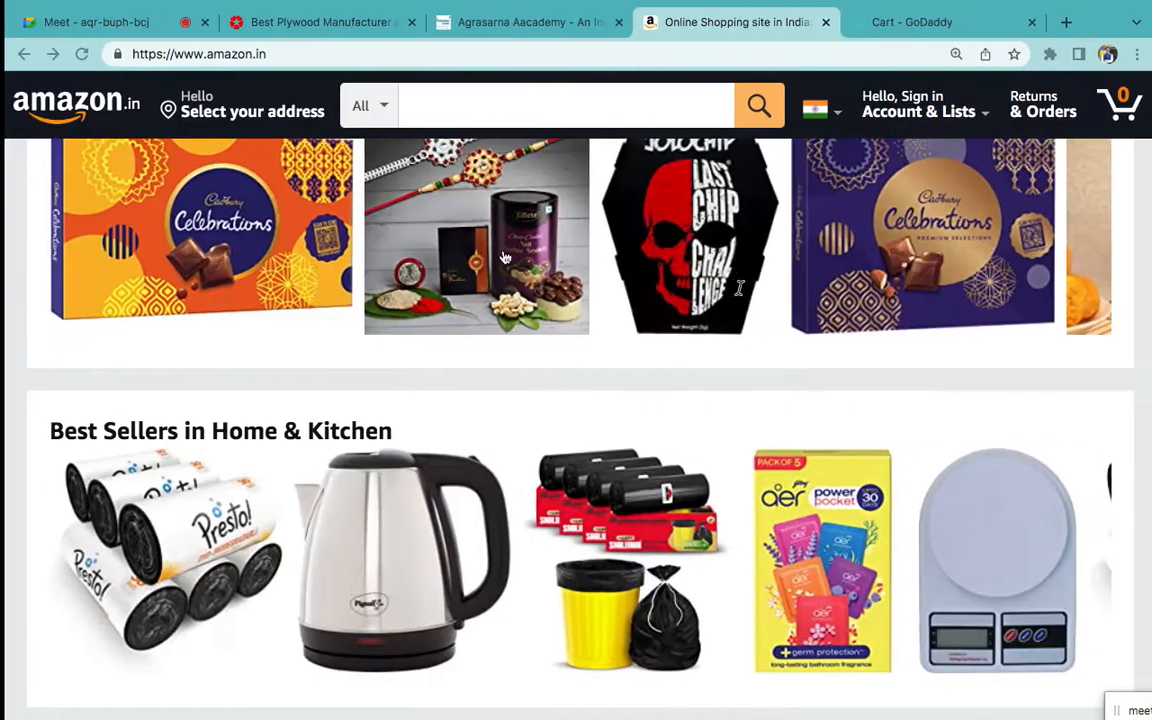
# Step: Go to godaddy.com and open the Hosting > Web Hosting plans page
pyautogui.scroll(-10, 629, 177)
pyautogui.scroll(10, 629, 177)
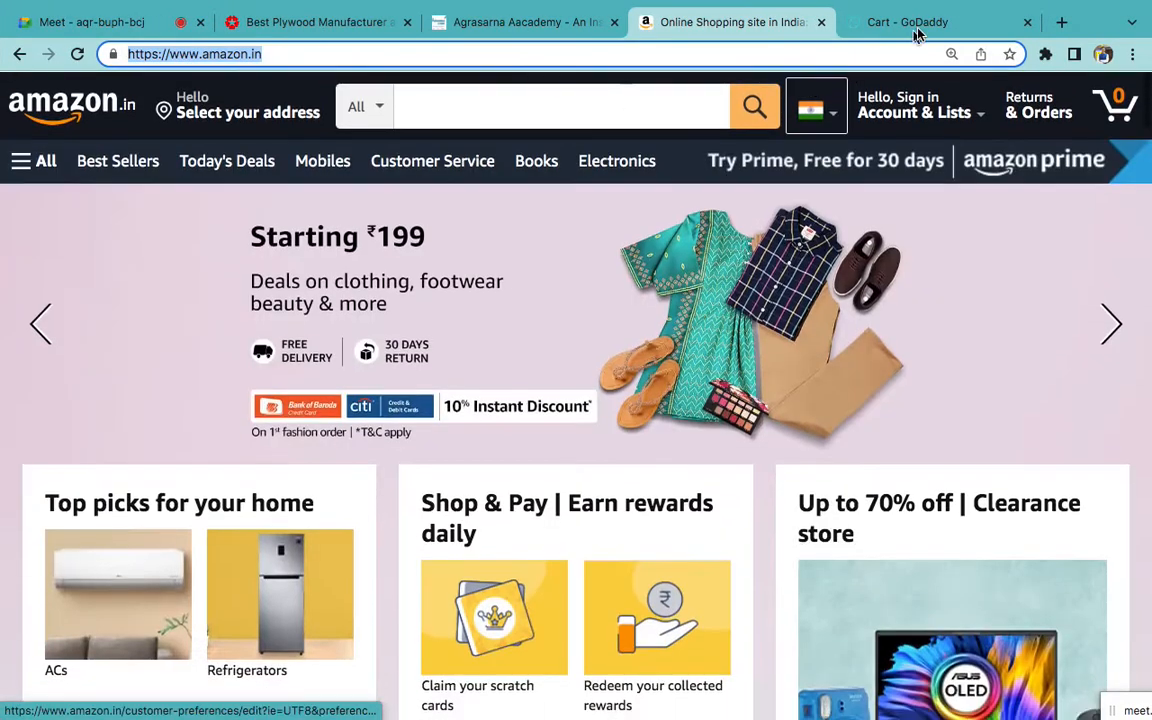
pyautogui.click(905, 22)
pyautogui.click(207, 56)
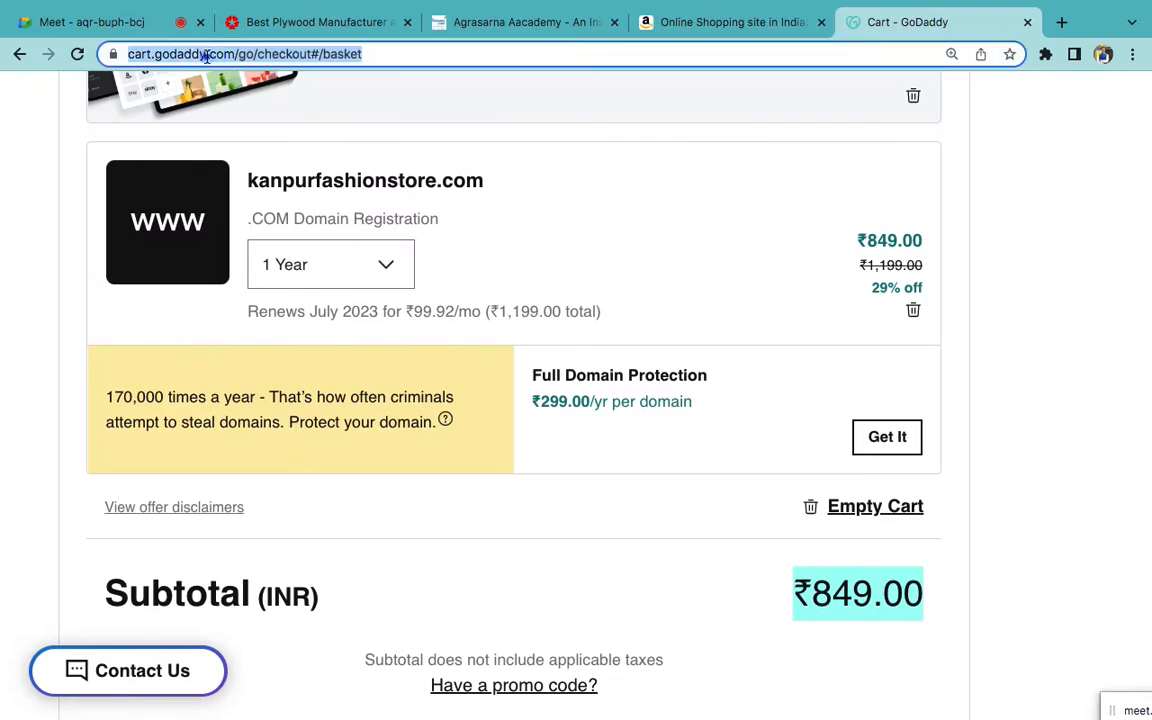
pyautogui.write('go')
pyautogui.press('Return')
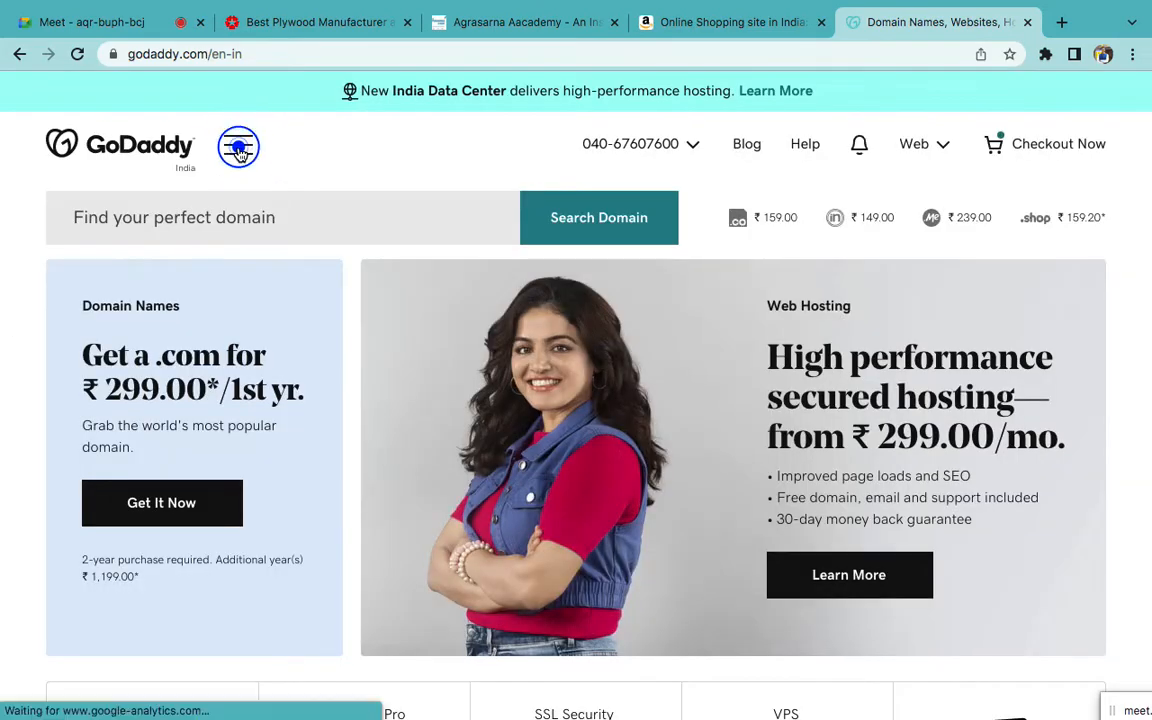
pyautogui.click(239, 154)
pyautogui.click(67, 218)
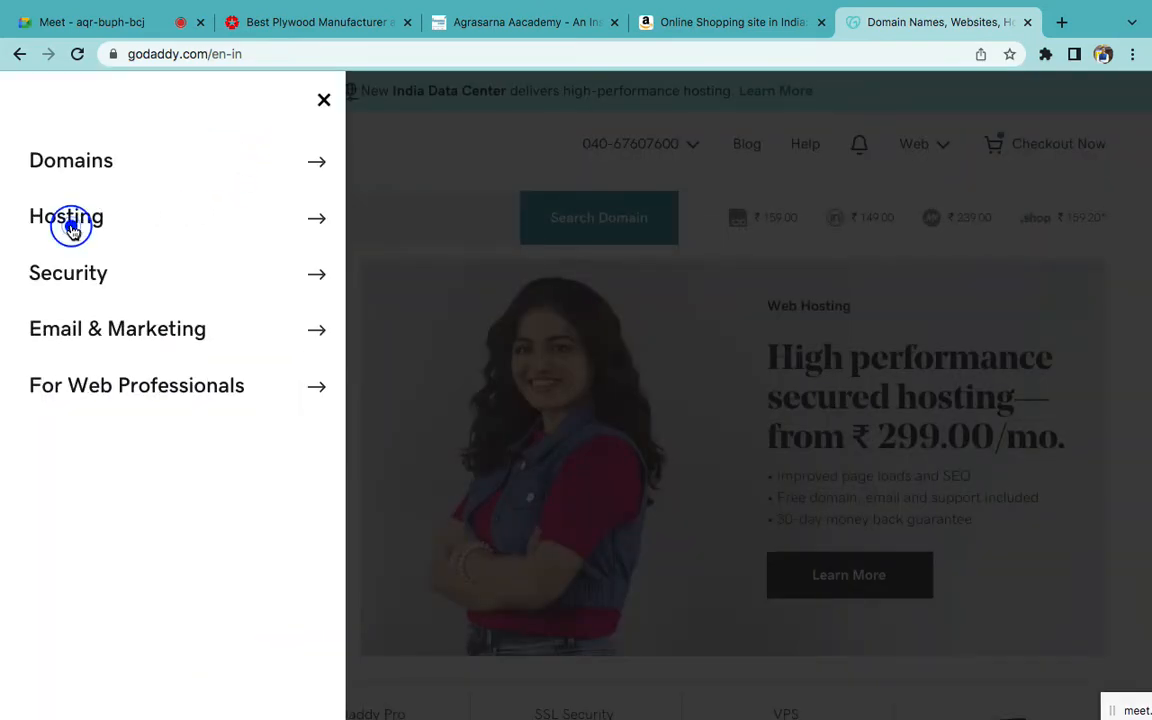
pyautogui.click(108, 236)
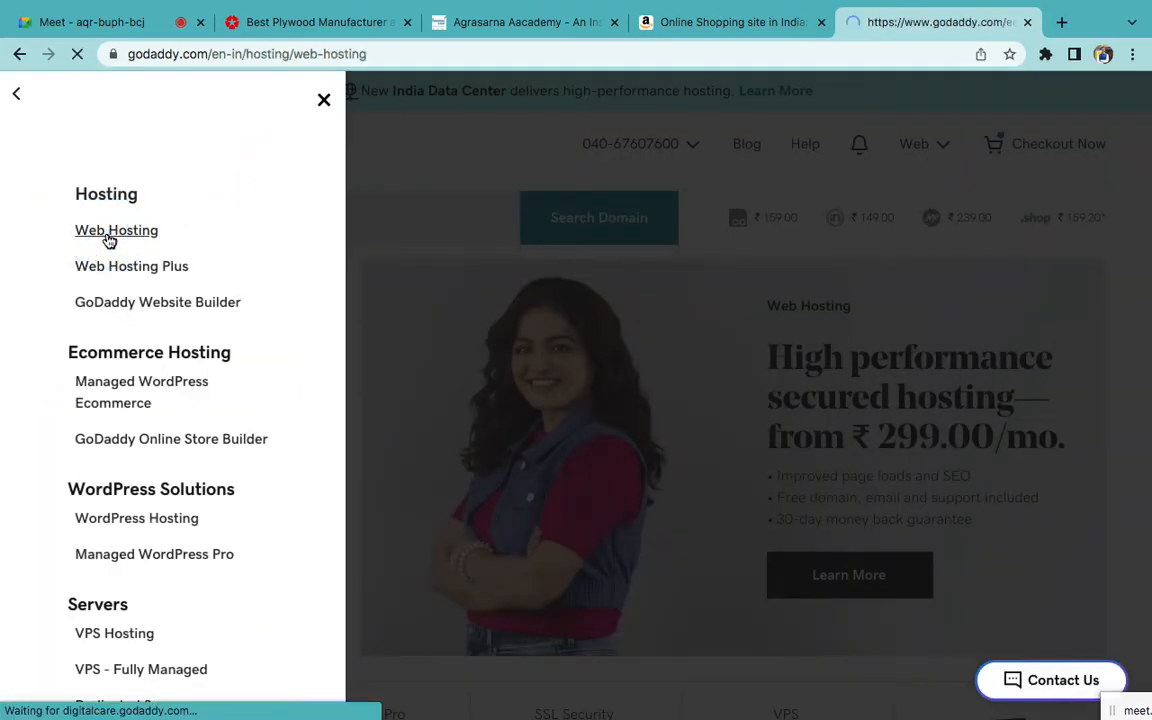
# Step: Compare plans: Deluxe at ₹399.00 with Unlimited storage versus Economy's 100 GB storage
pyautogui.scroll(-5, 422, 455)
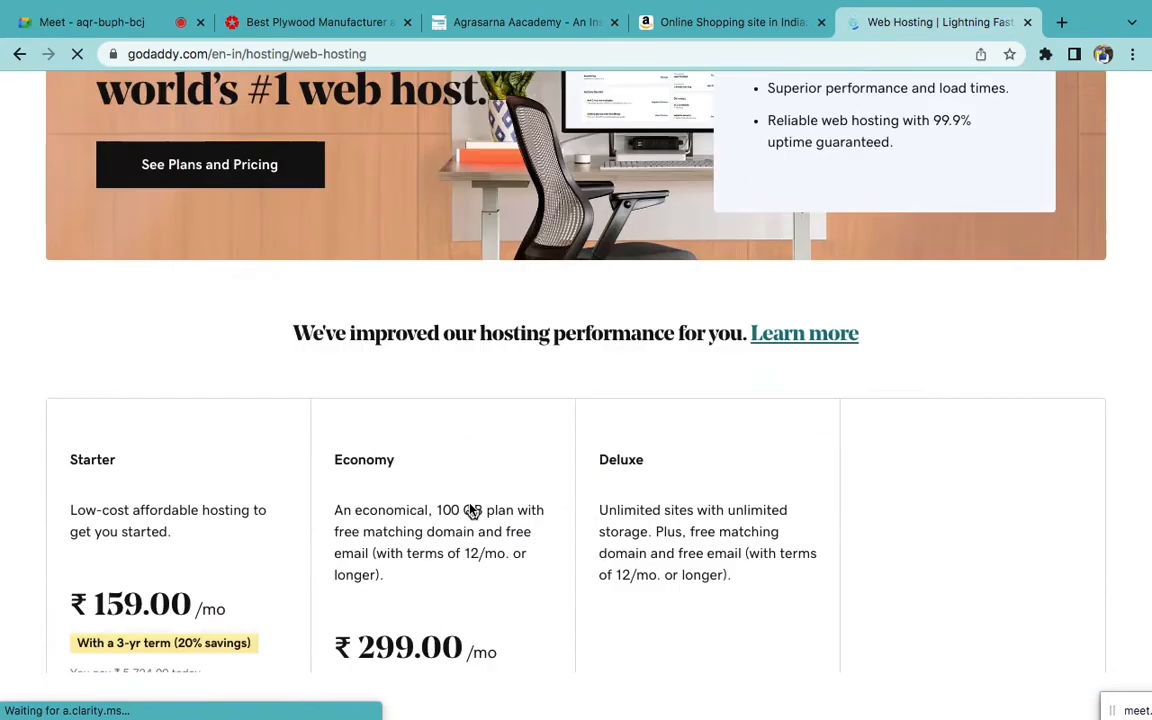
pyautogui.scroll(-1, 470, 505)
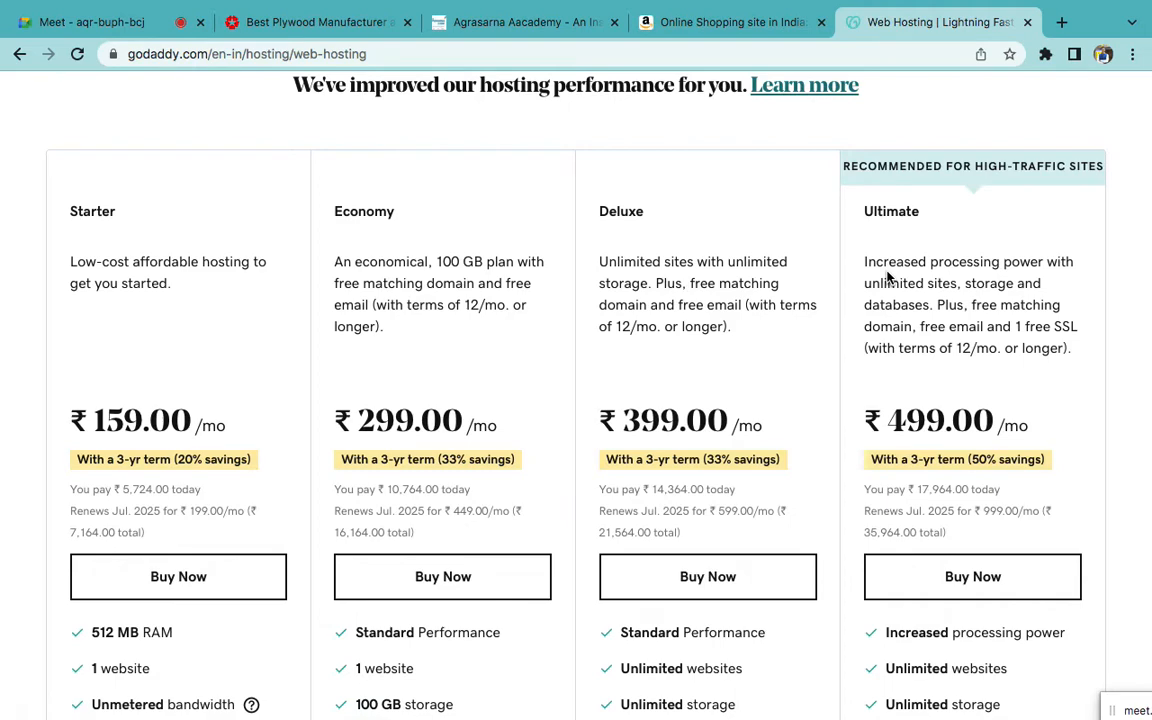
pyautogui.scroll(-1, 843, 297)
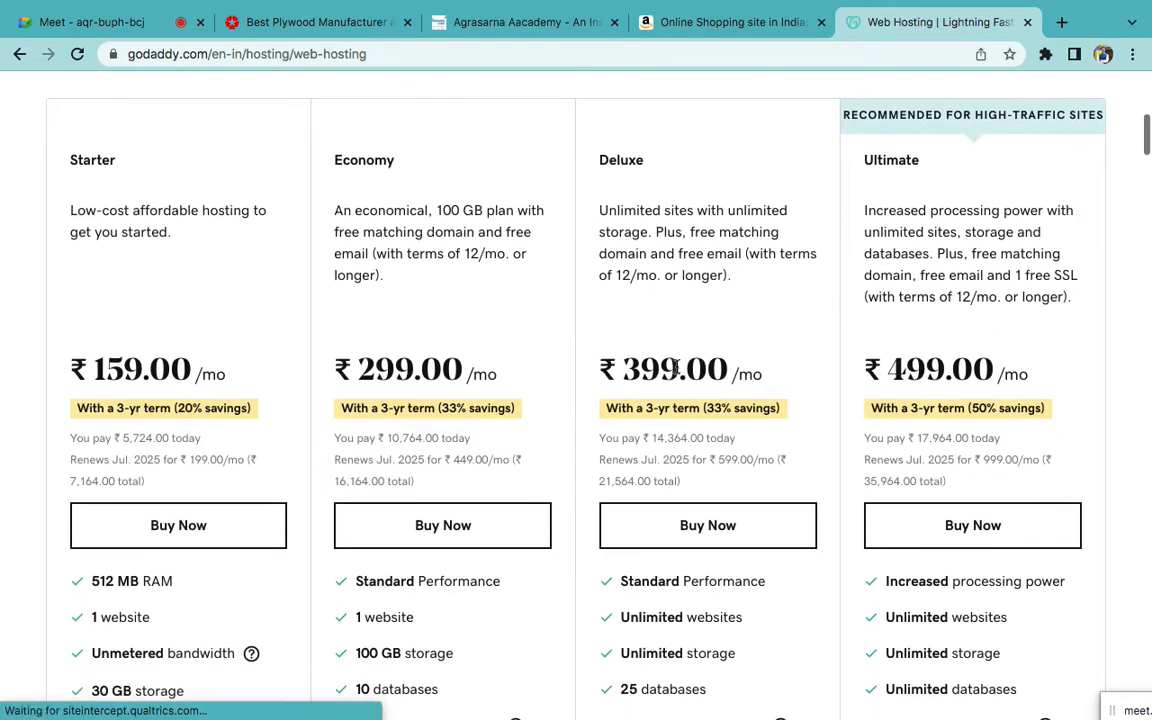
pyautogui.tripleClick(676, 368)
pyautogui.scroll(-4, 676, 368)
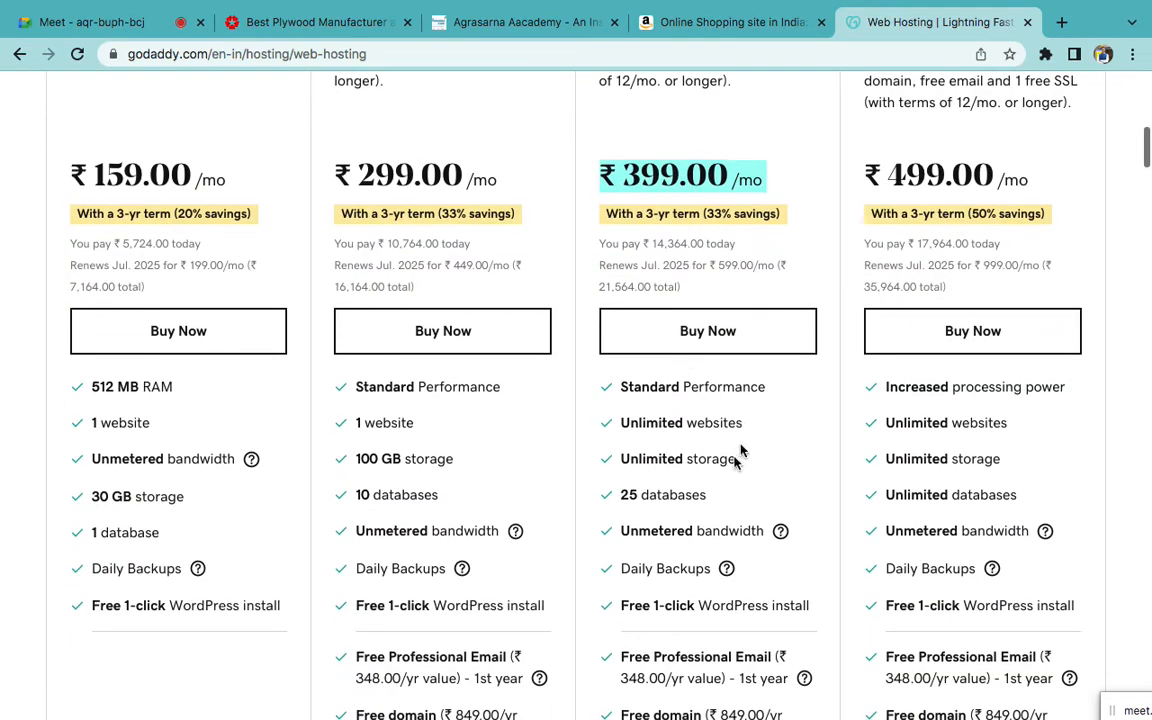
pyautogui.tripleClick(695, 460)
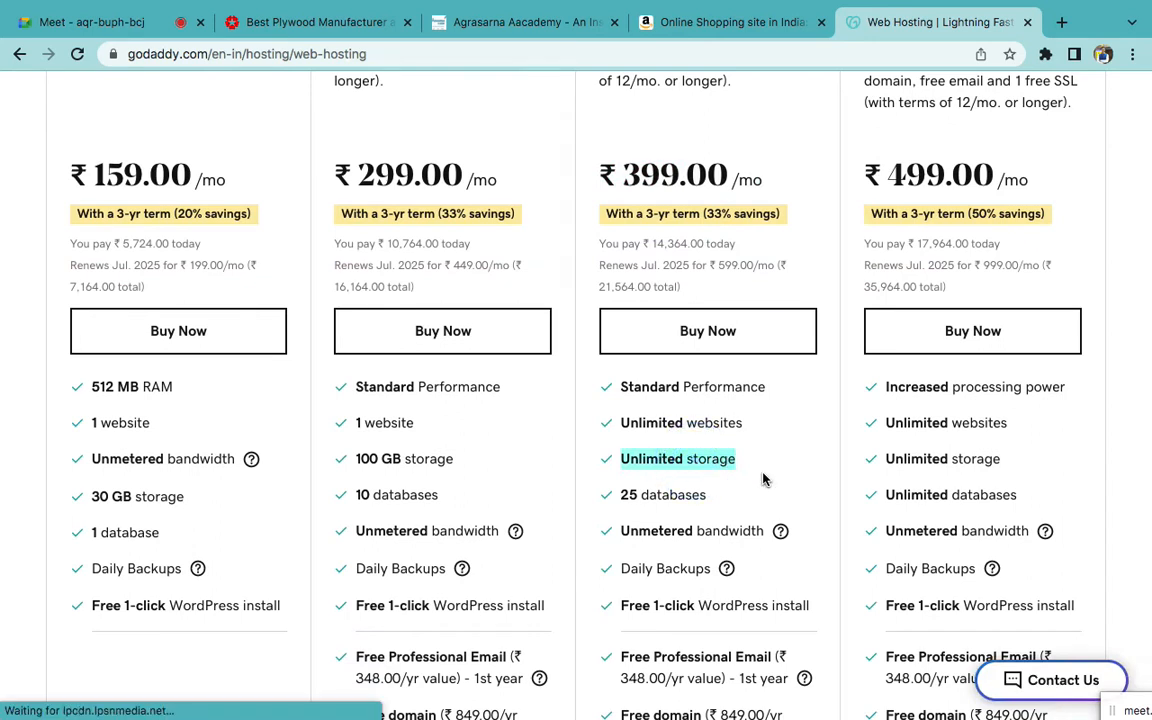
pyautogui.tripleClick(405, 458)
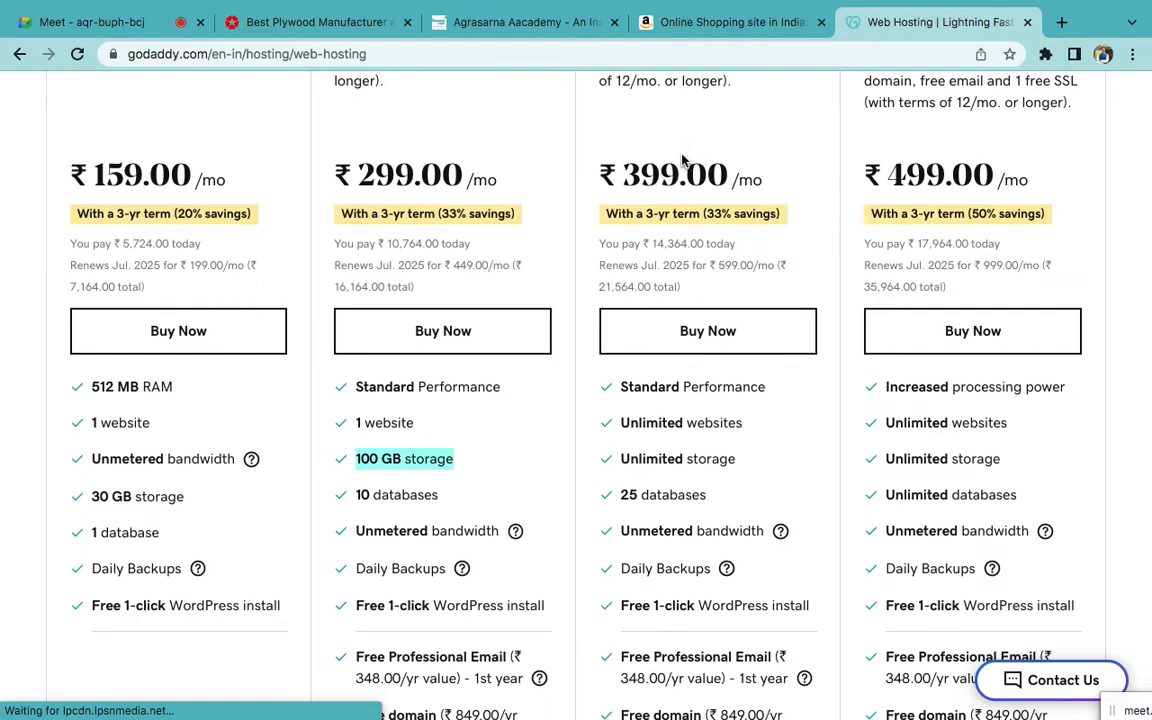
# Step: Recheck Deluxe's 399.00 price, Unlimited websites and Unlimited storage, then return to the notes after Server
pyautogui.click(685, 22)
pyautogui.scroll(-5, 400, 420)
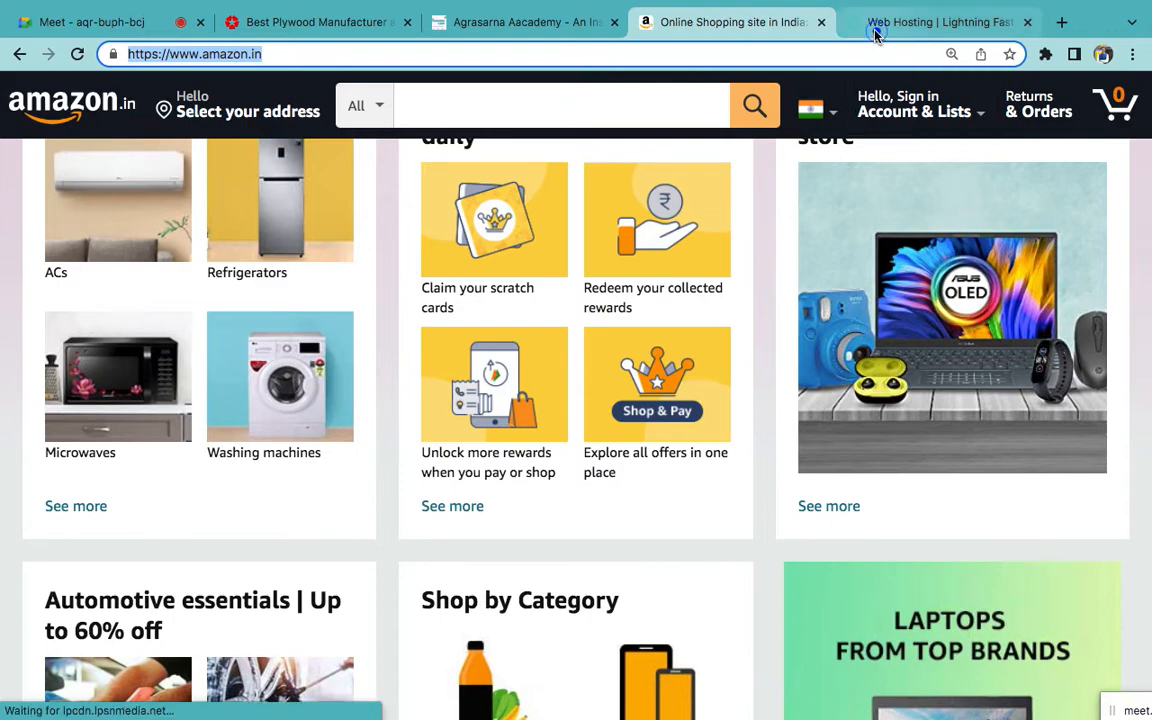
pyautogui.click(940, 24)
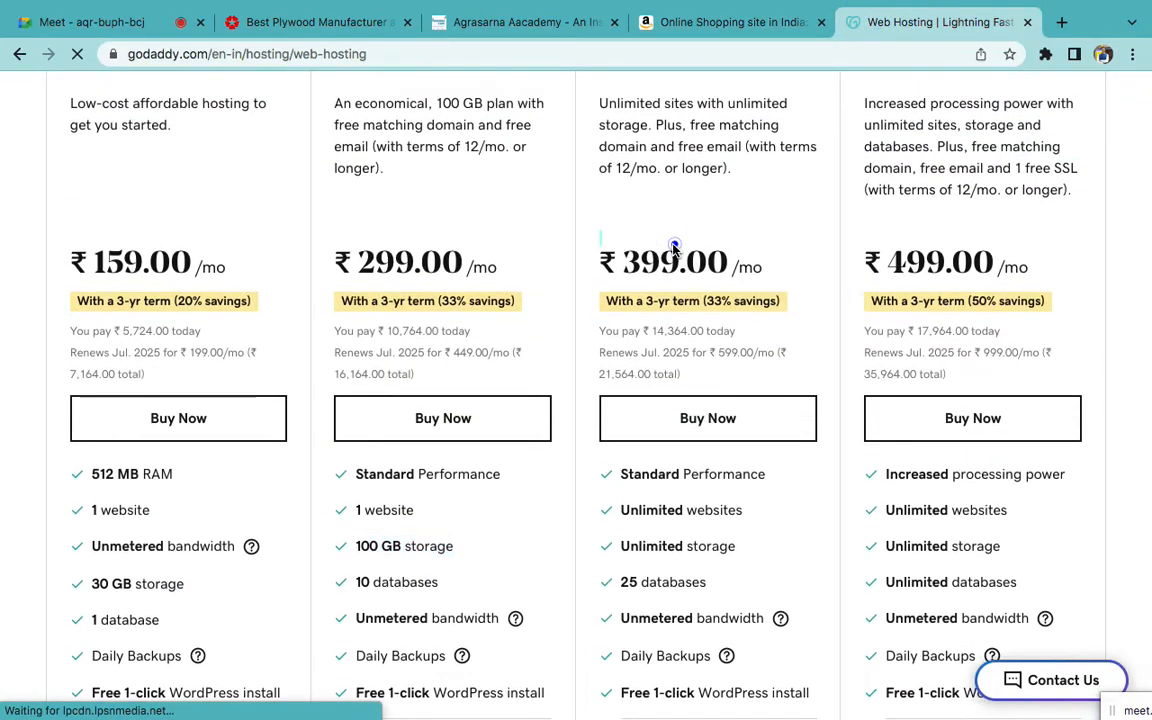
pyautogui.doubleClick(674, 262)
pyautogui.scroll(2, 670, 271)
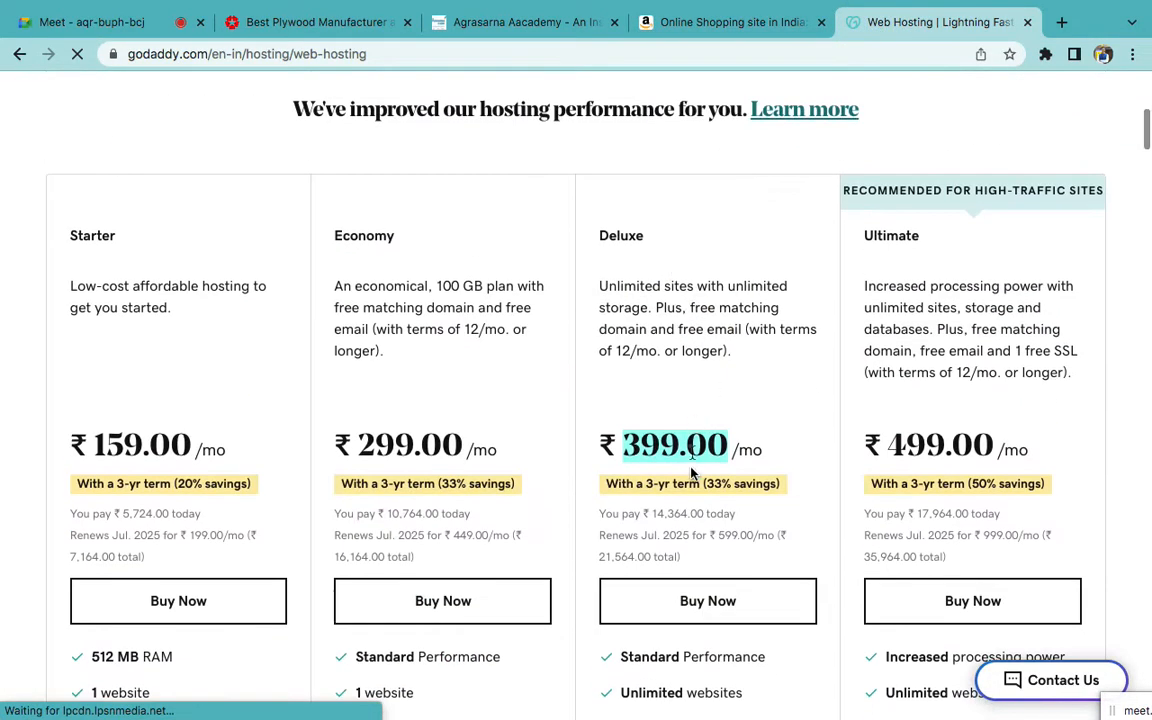
pyautogui.scroll(-2, 690, 472)
pyautogui.scroll(-2, 710, 300)
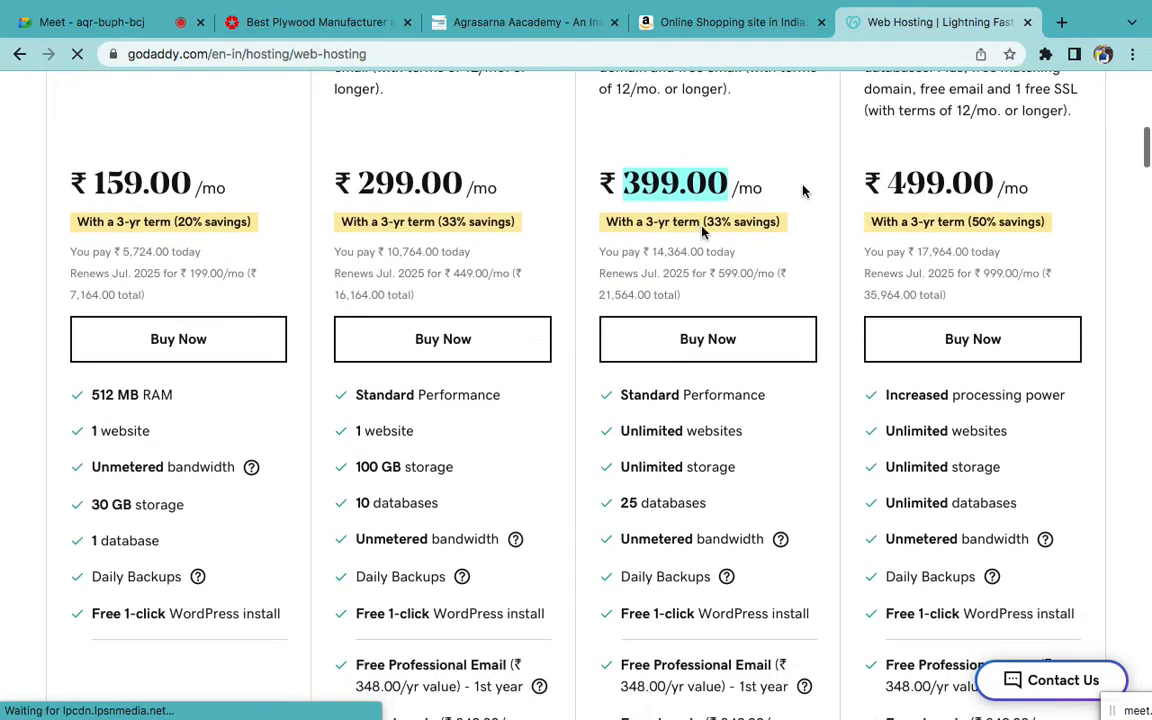
pyautogui.doubleClick(716, 308)
pyautogui.tripleClick(716, 305)
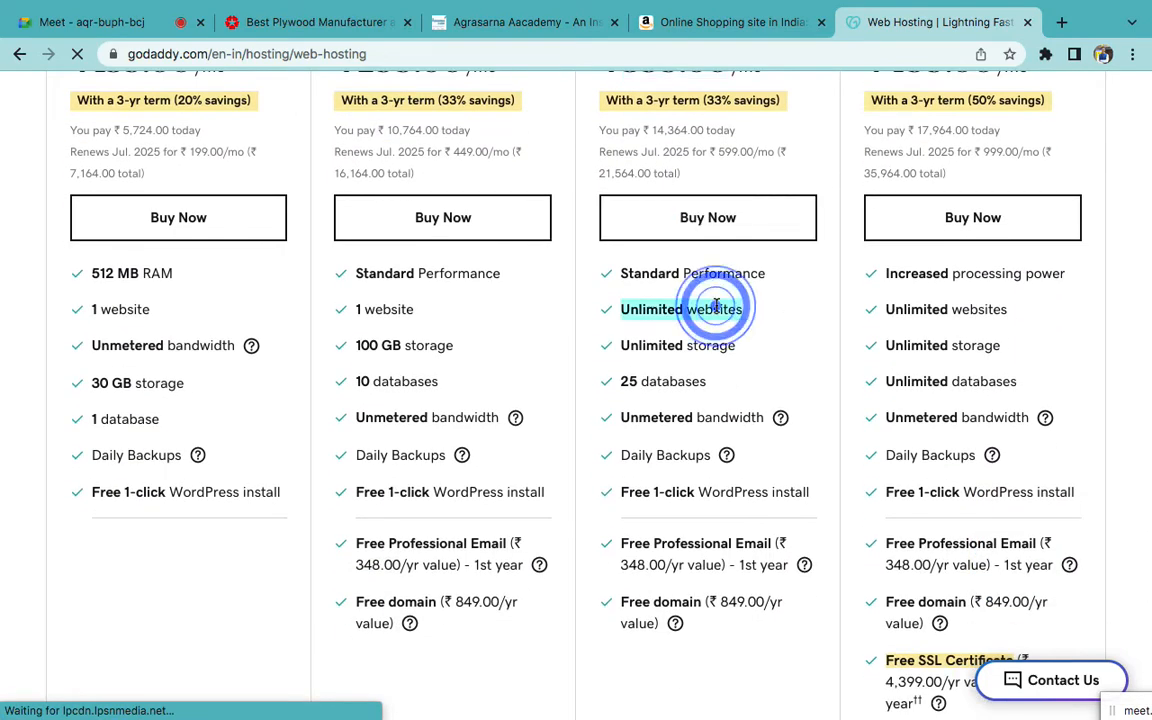
pyautogui.doubleClick(675, 350)
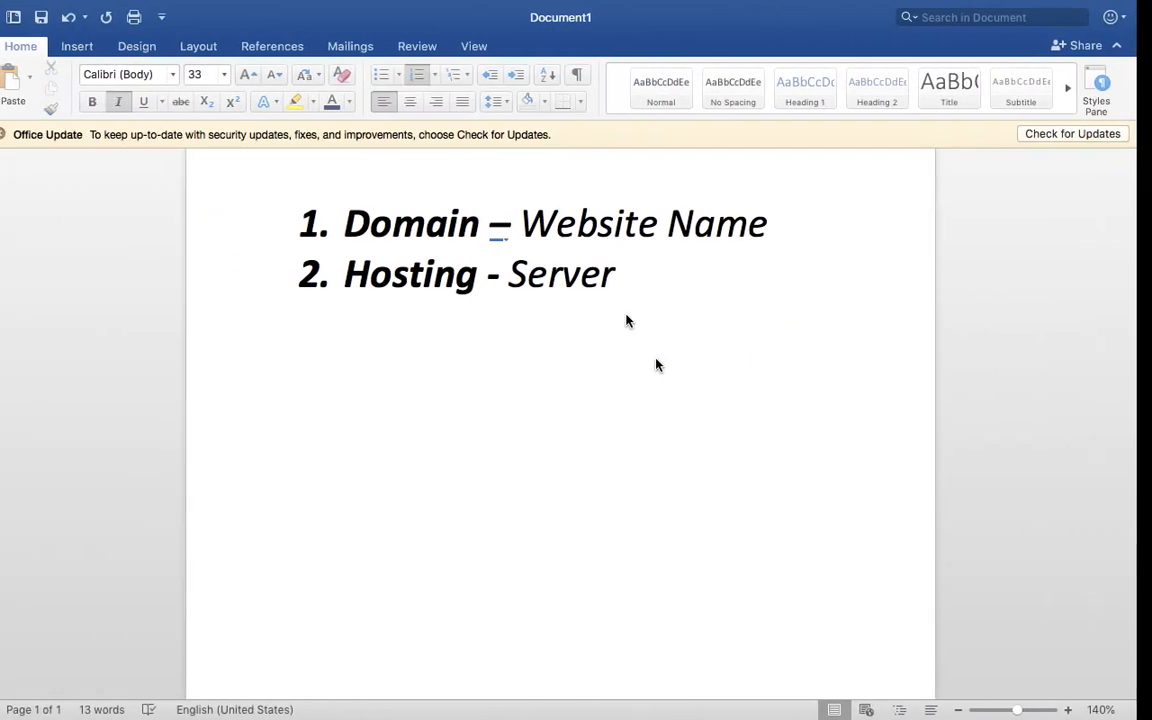
pyautogui.click(637, 278)
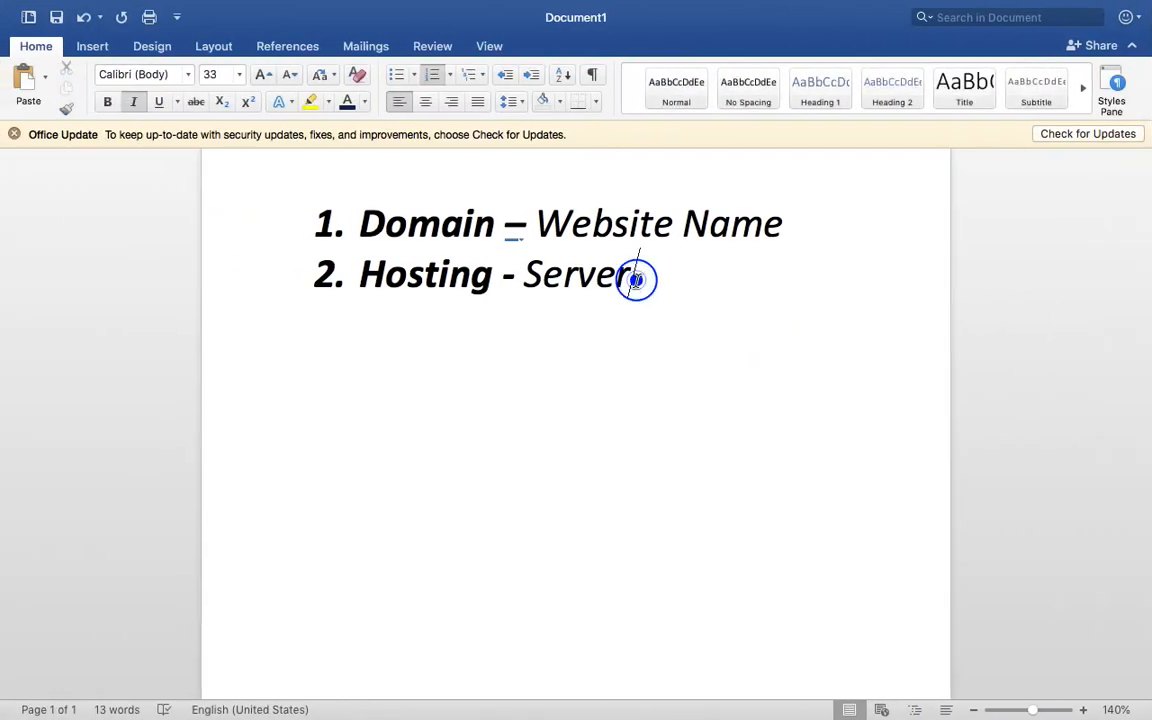
# Step: Add 'Connect' as the third numbered item in the notes
pyautogui.scroll(1, 775, 337)
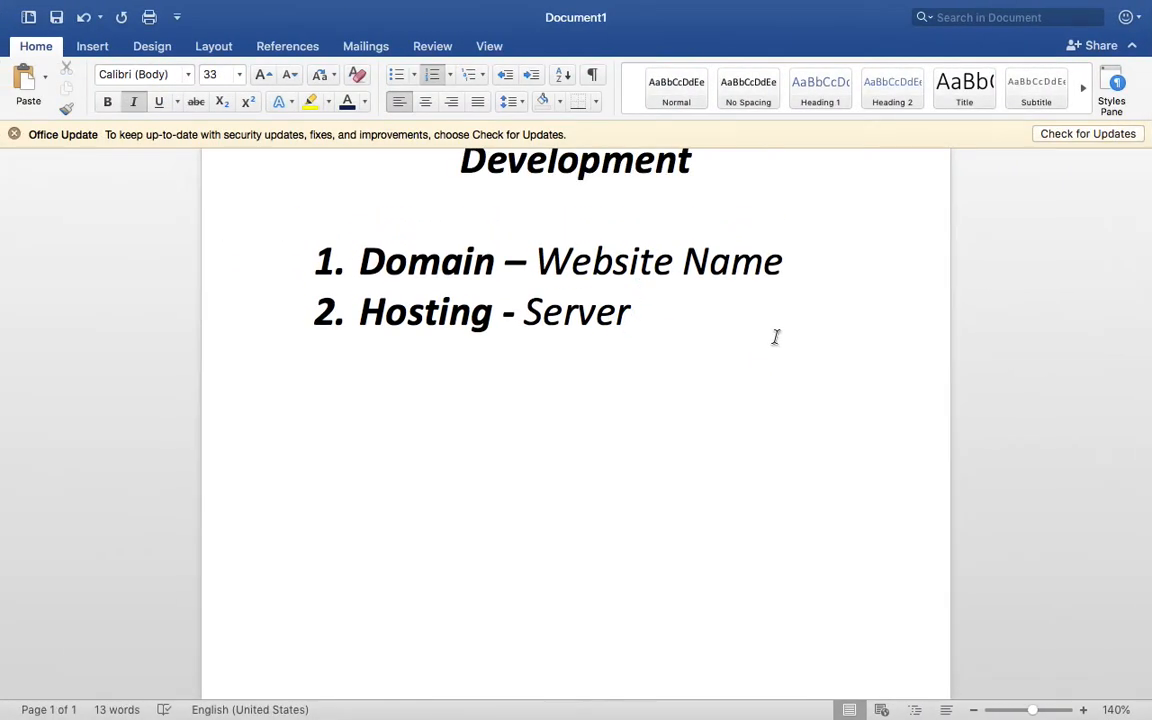
pyautogui.scroll(1, 775, 337)
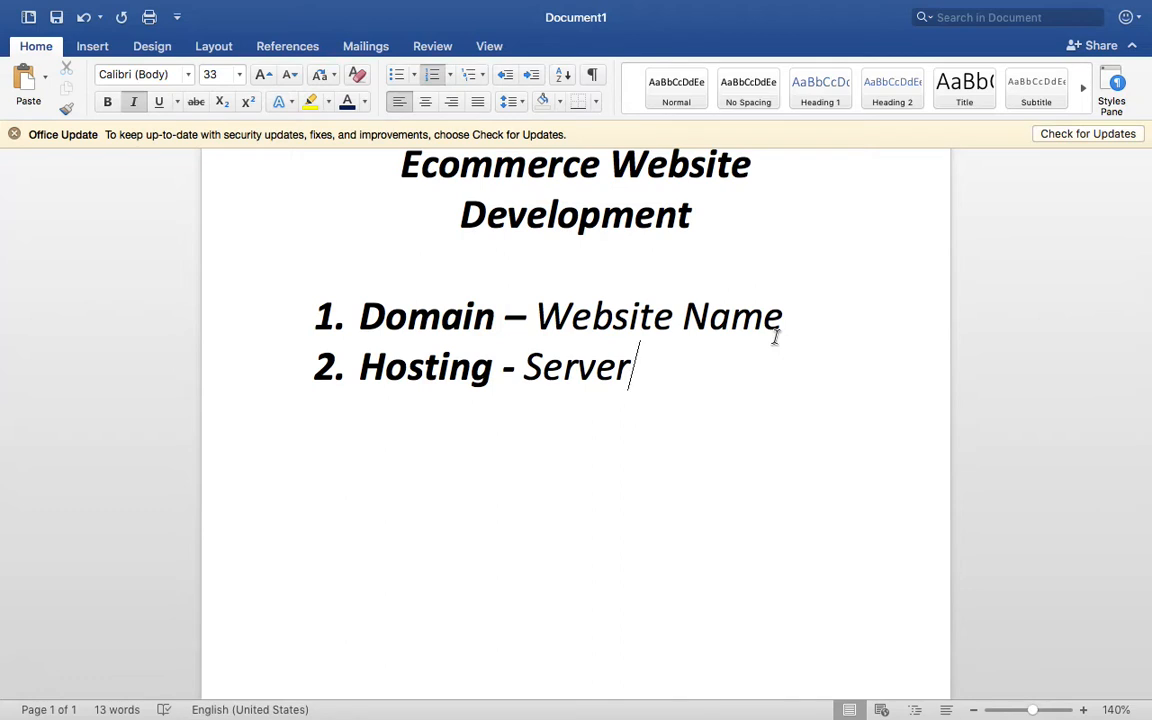
pyautogui.press('Return')
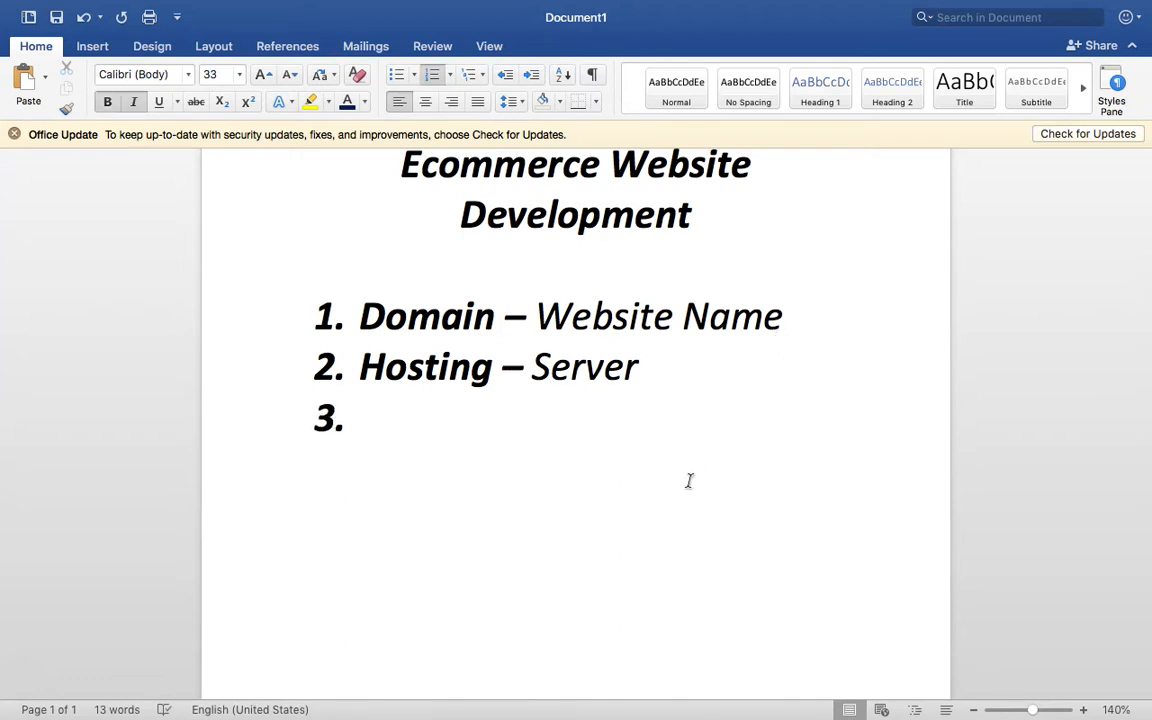
pyautogui.write('Connect')
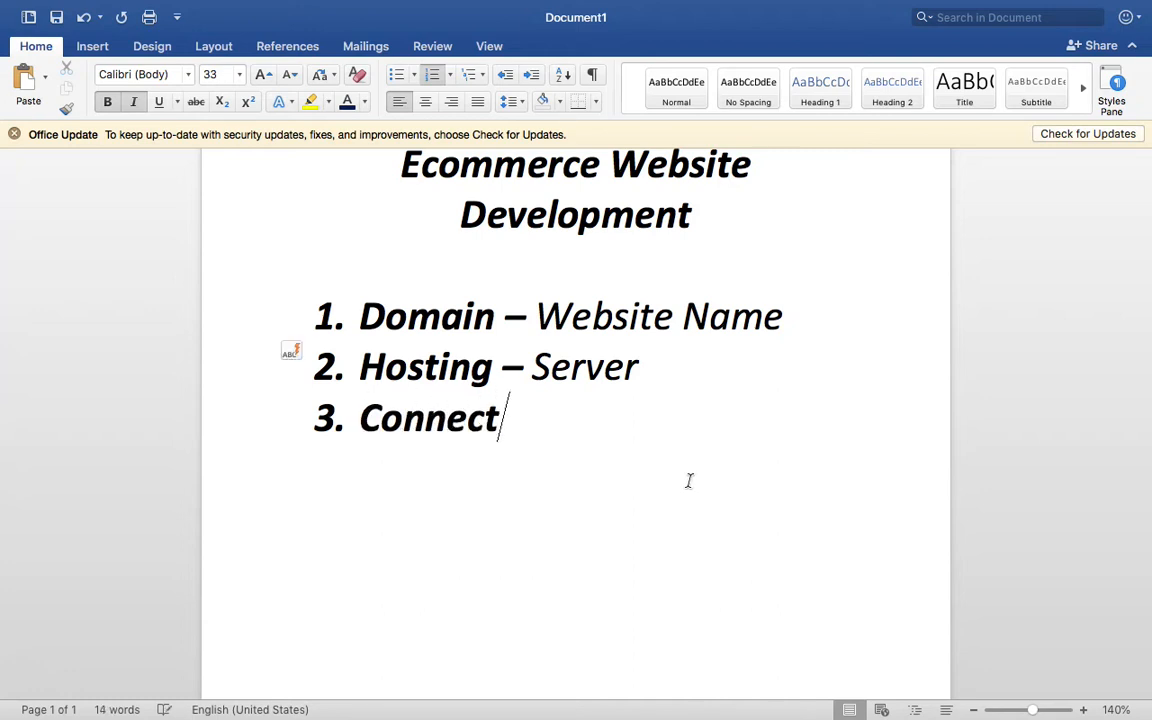
# Step: Type a 'SIM, Phone' line below the list, then delete it
pyautogui.press('Return')
pyautogui.press('Return')
pyautogui.press('Return')
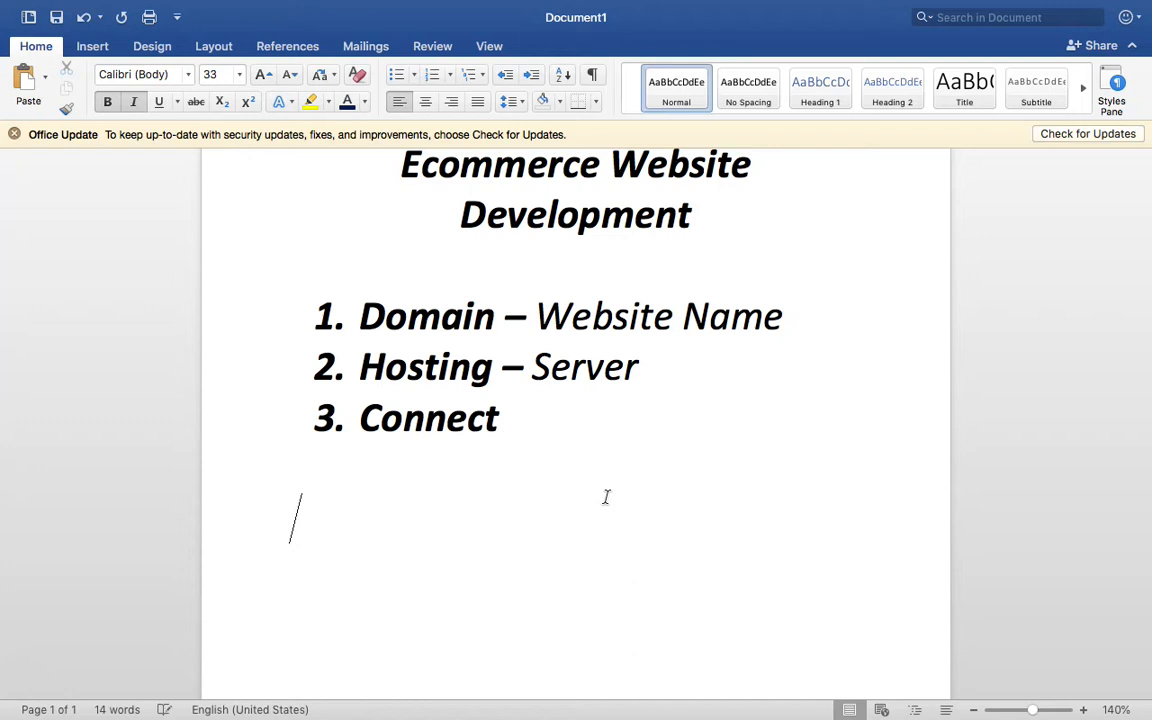
pyautogui.write('SIM,')
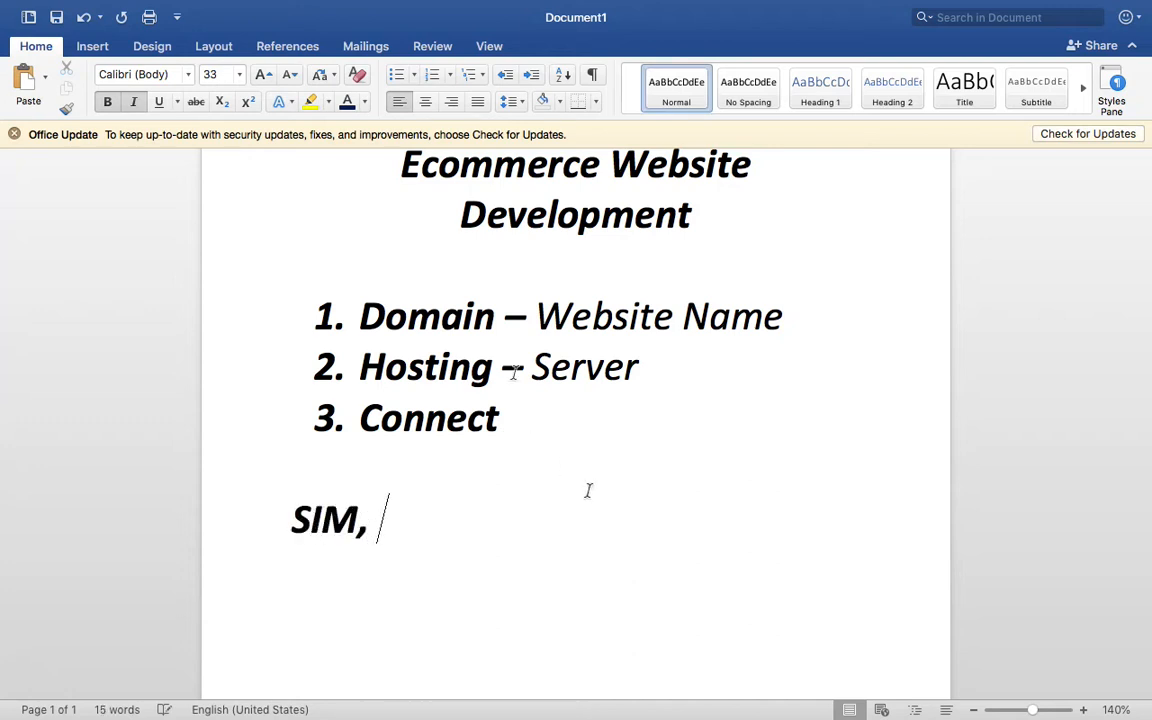
pyautogui.doubleClick(437, 312)
pyautogui.click(432, 535)
pyautogui.write('P')
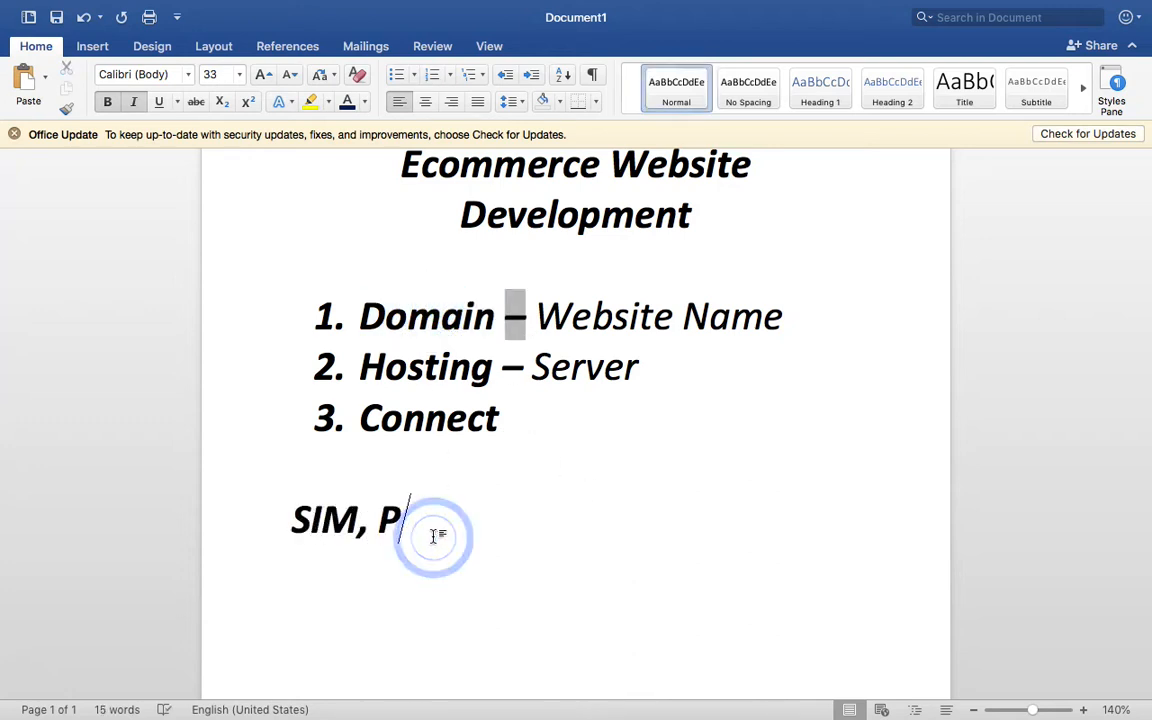
pyautogui.write('hone')
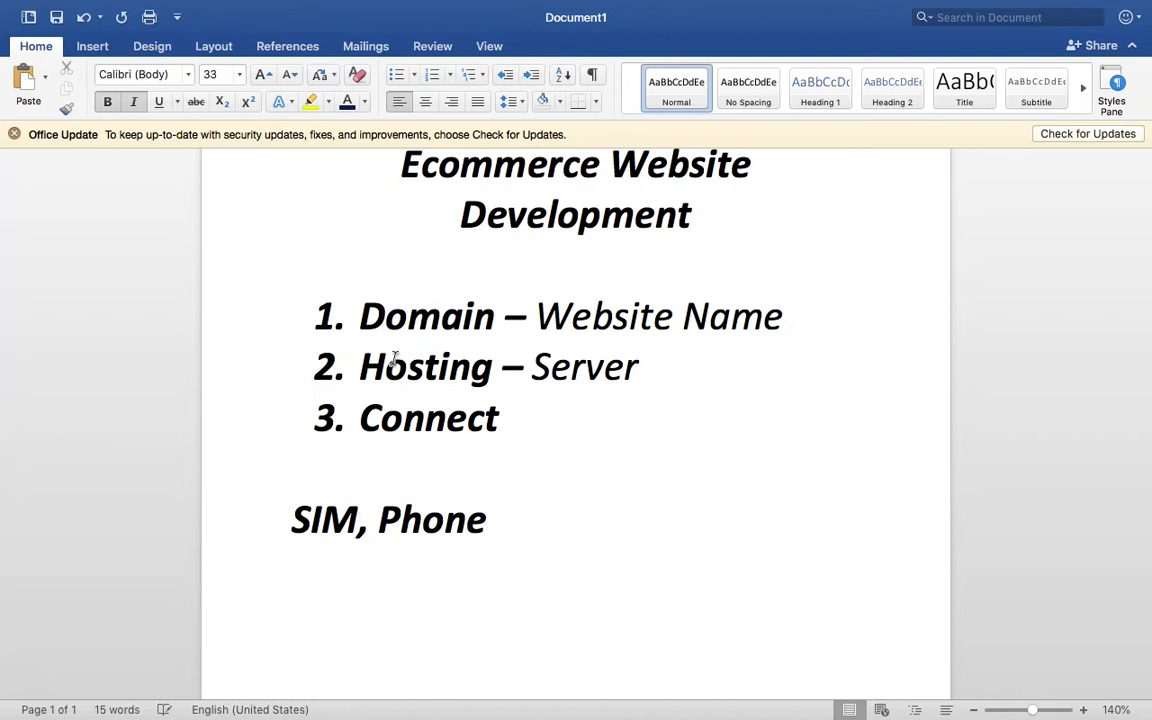
pyautogui.doubleClick(395, 362)
pyautogui.tripleClick(399, 500)
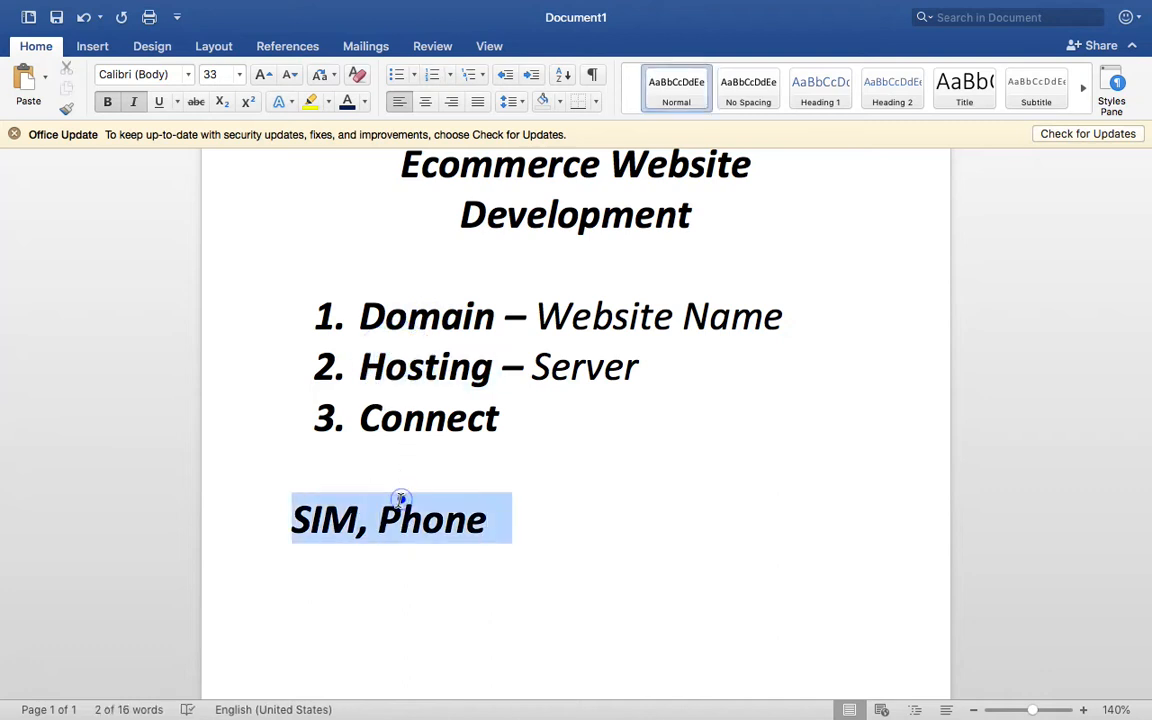
pyautogui.moveTo(667, 358); pyautogui.dragTo(357, 322)
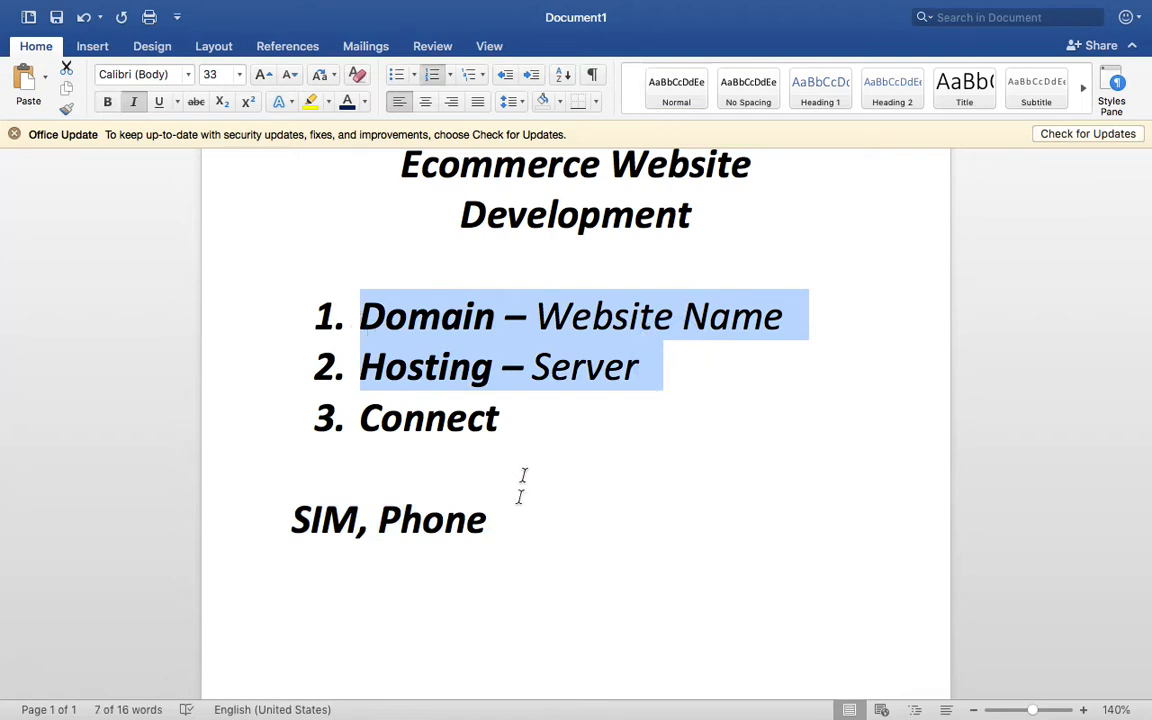
pyautogui.tripleClick(484, 524)
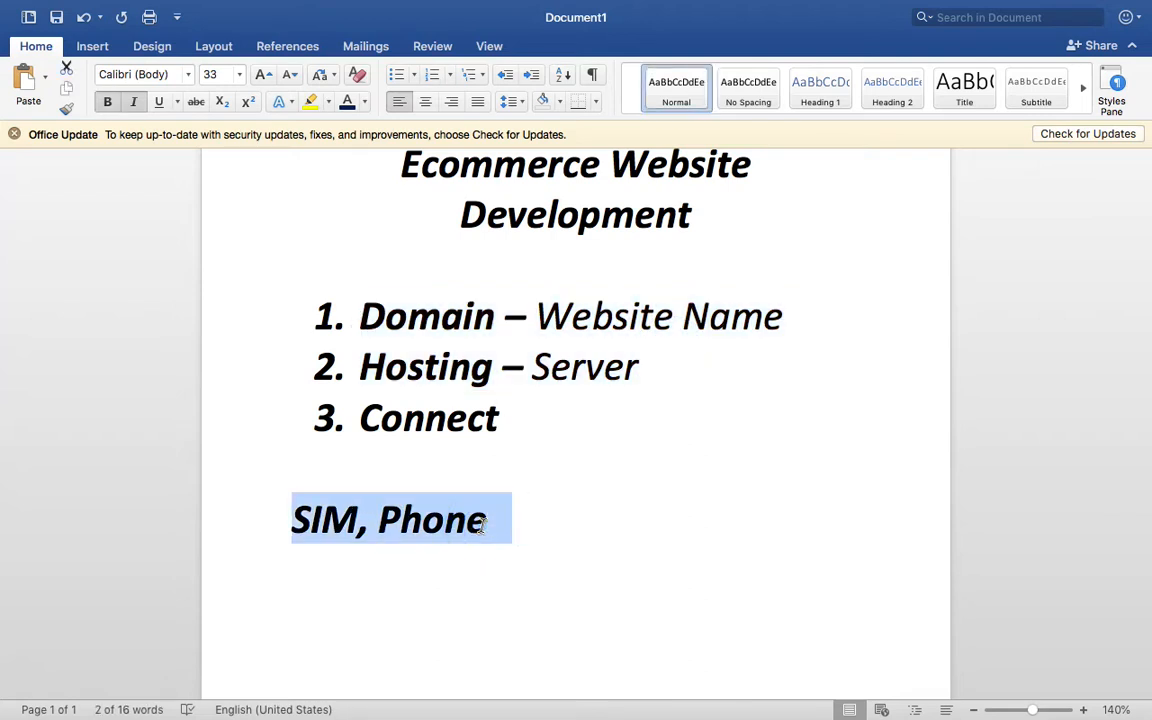
pyautogui.press('BackSpace')
pyautogui.press('BackSpace')
pyautogui.press('BackSpace')
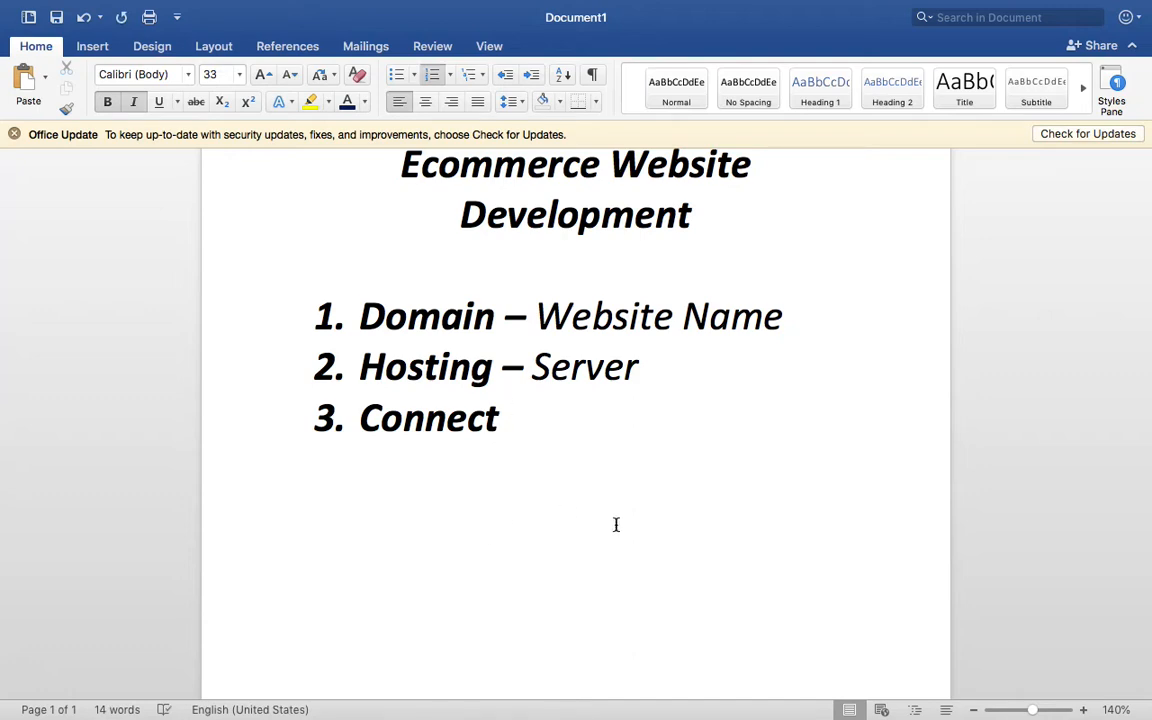
# Step: Glance at the GoDaddy hosting page, then add 'Wordpress Install' as item 4
pyautogui.hotkey('ctrl', 'Right')
pyautogui.scroll(4, 564, 314)
pyautogui.scroll(5, 561, 314)
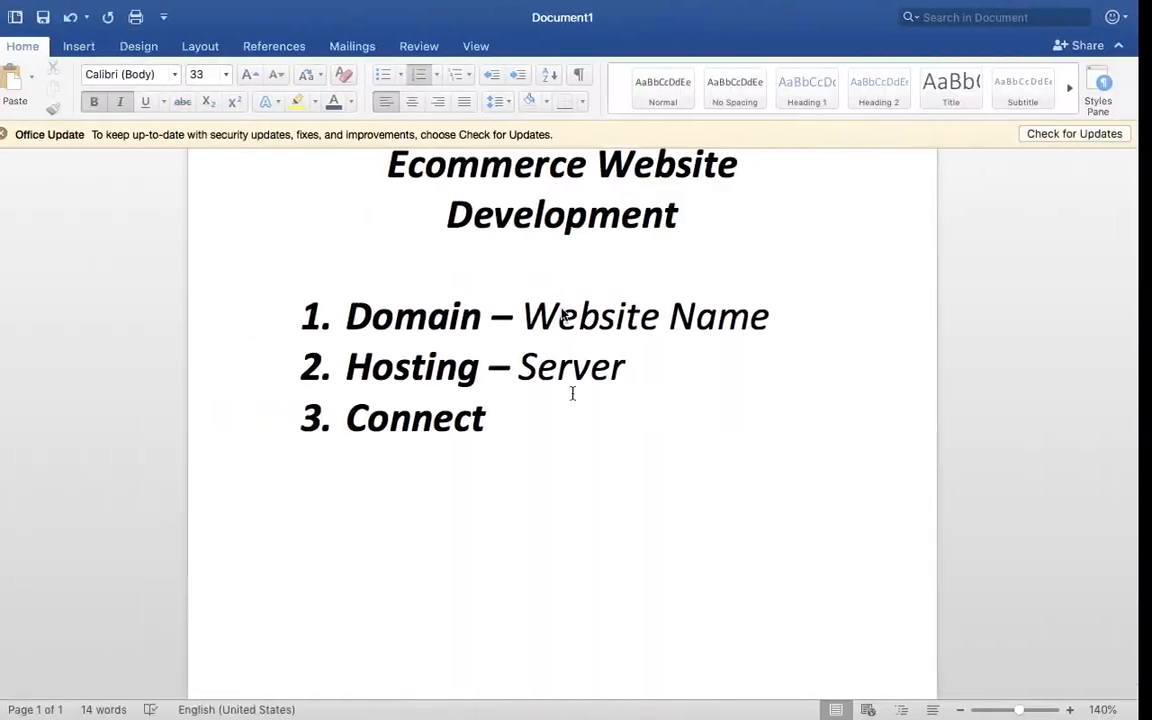
pyautogui.press('Return')
pyautogui.write('W')
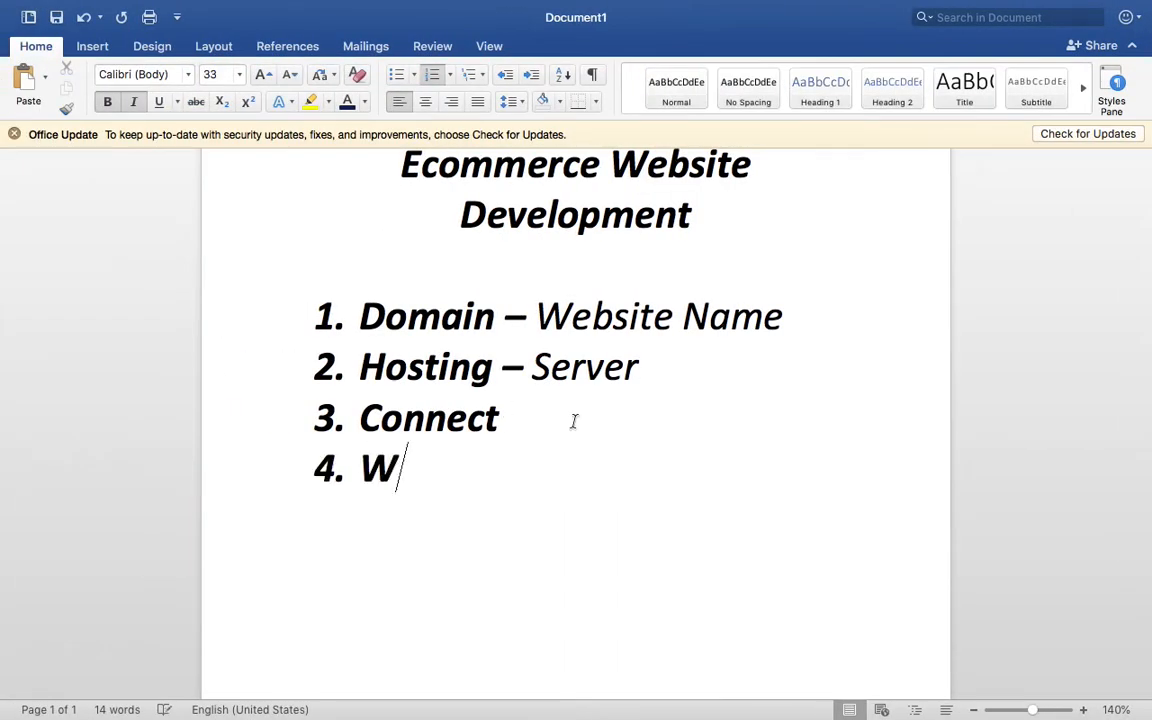
pyautogui.write('ordpress Inst')
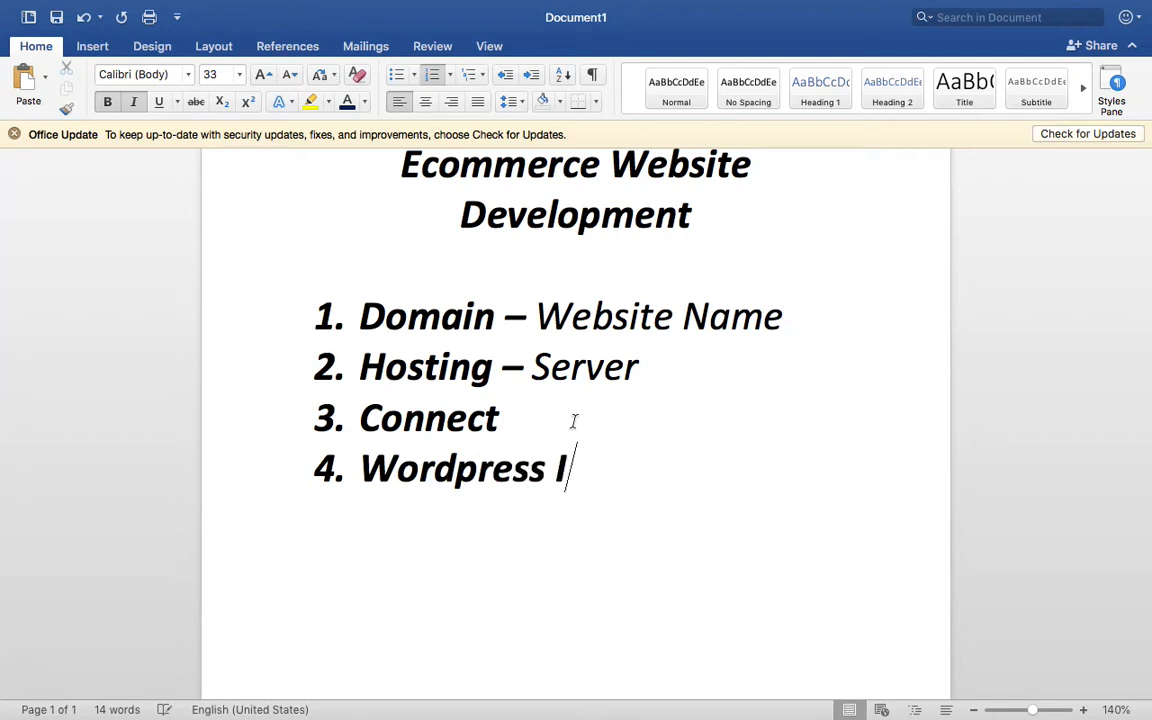
pyautogui.press('BackSpace')
pyautogui.write('stall')
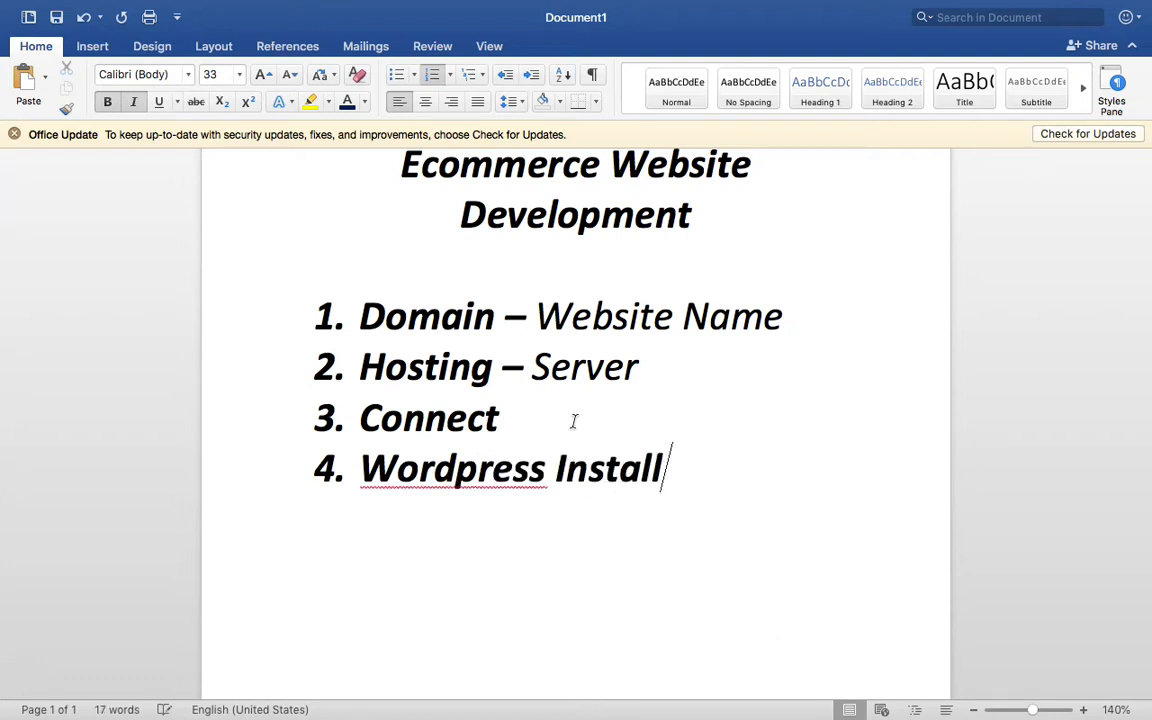
# Step: Color the Wordpress Install item red and bring up a Finder window
pyautogui.tripleClick(528, 459)
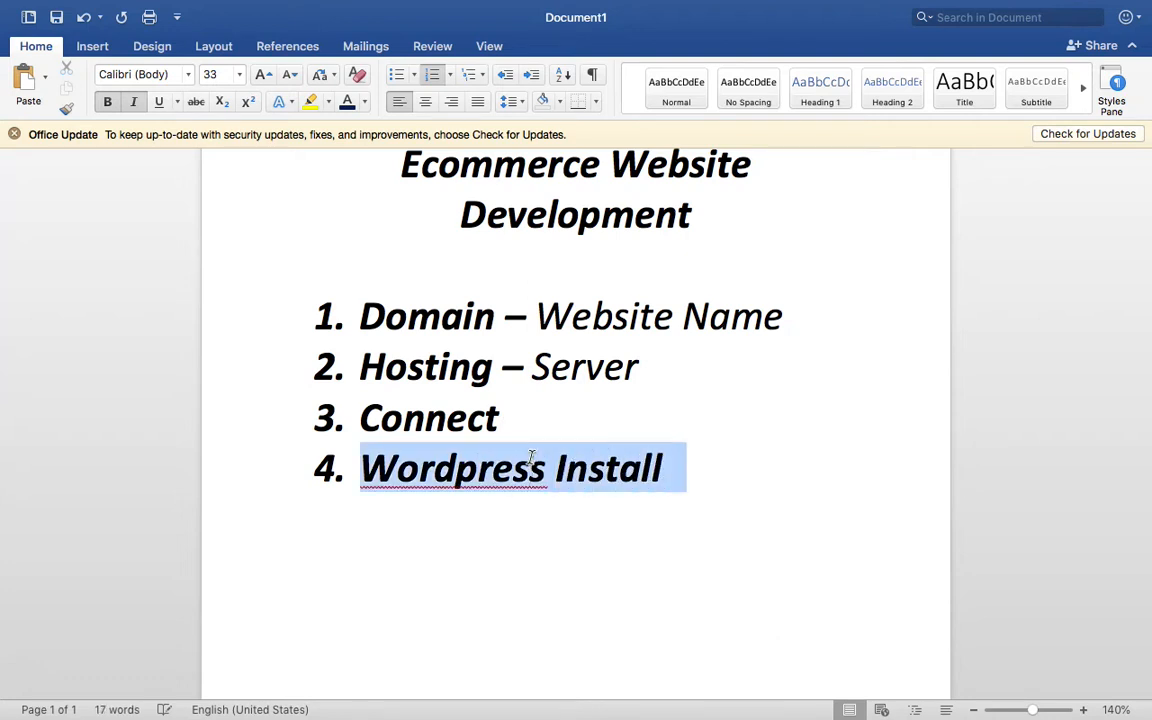
pyautogui.click(365, 101)
pyautogui.click(363, 309)
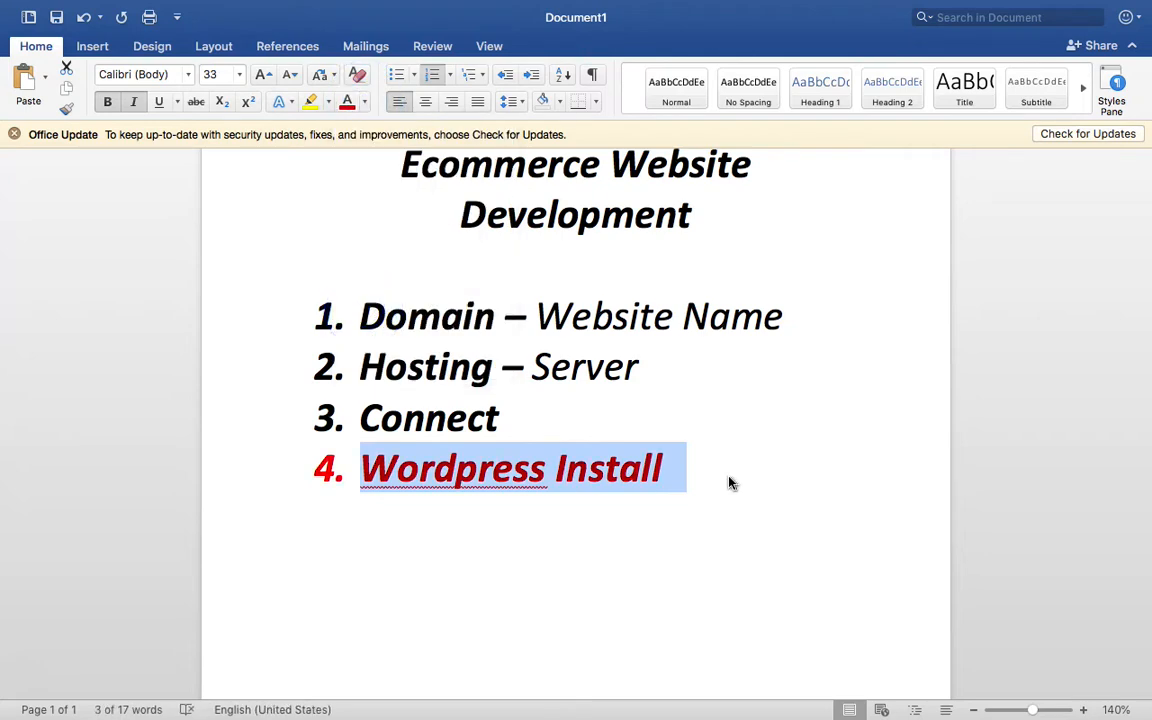
pyautogui.click(731, 483)
pyautogui.scroll(-1, 728, 476)
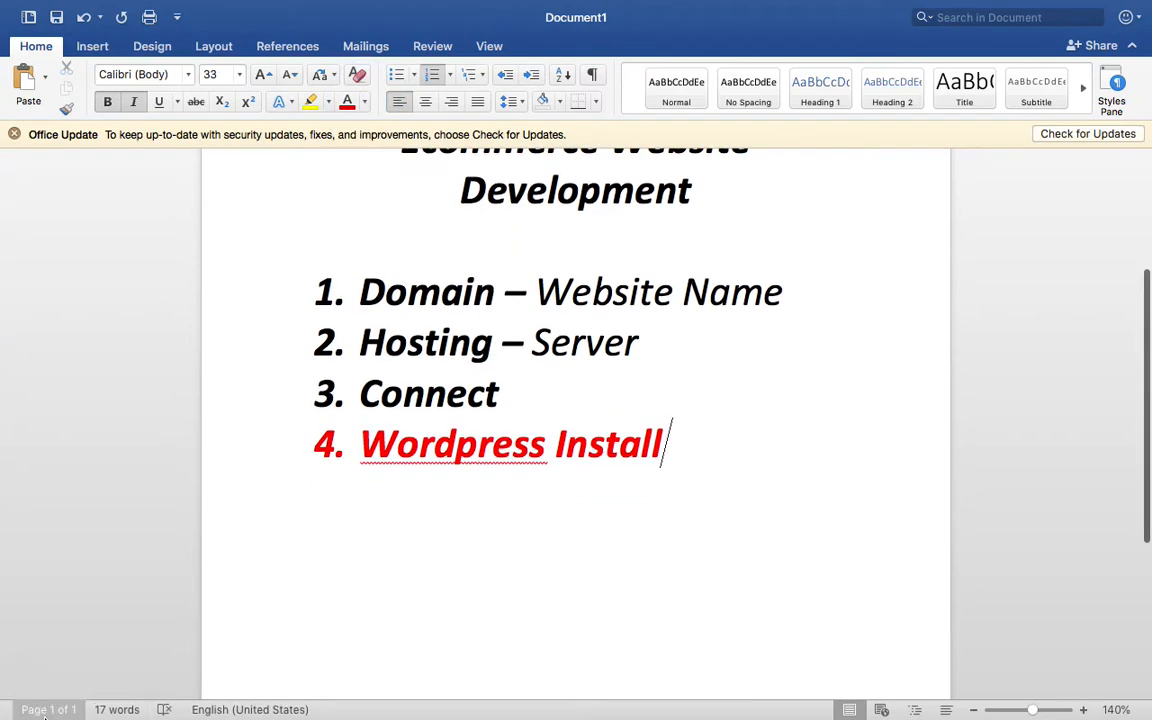
pyautogui.click(122, 680)
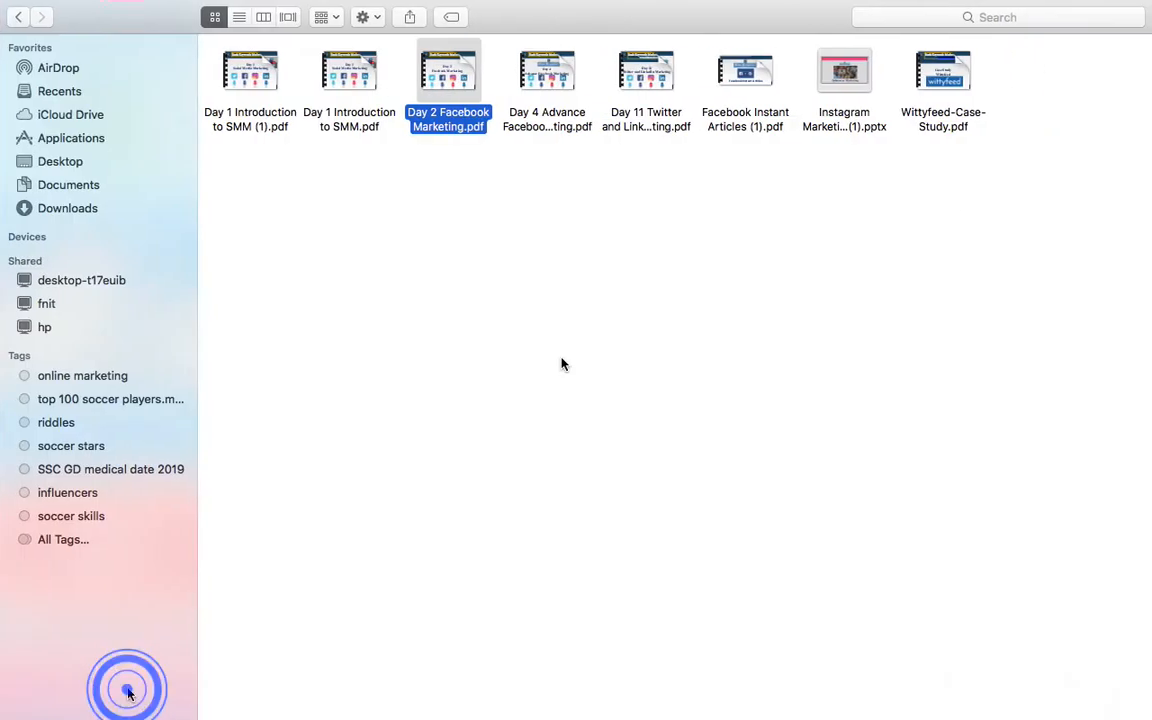
# Step: Search the Mac for 'ecommerce' and browse all 36 PDF results
pyautogui.click(1004, 12)
pyautogui.write('ecommerce')
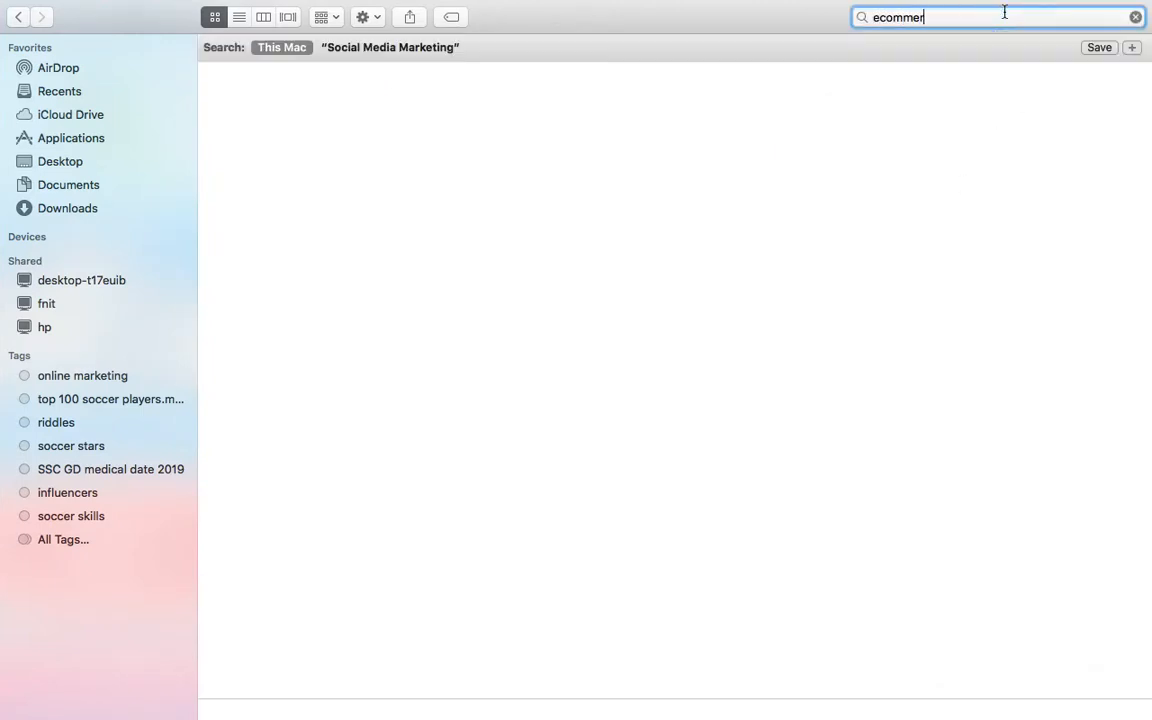
pyautogui.press('Return')
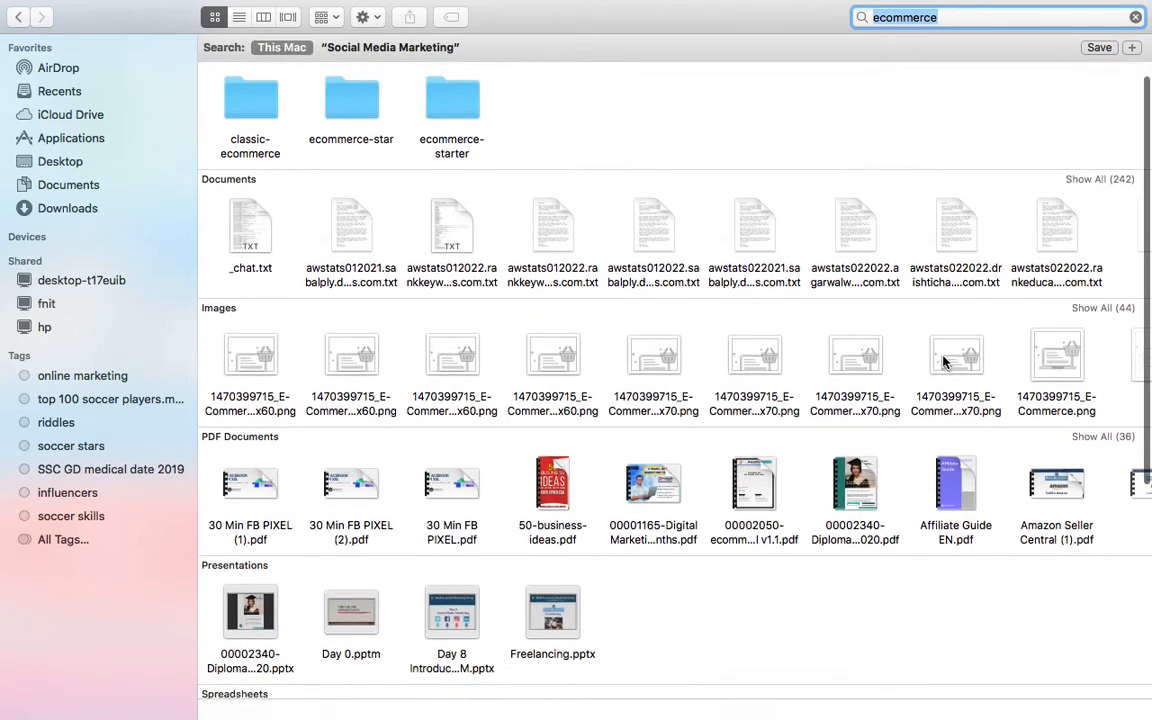
pyautogui.scroll(-3, 945, 380)
pyautogui.click(1088, 250)
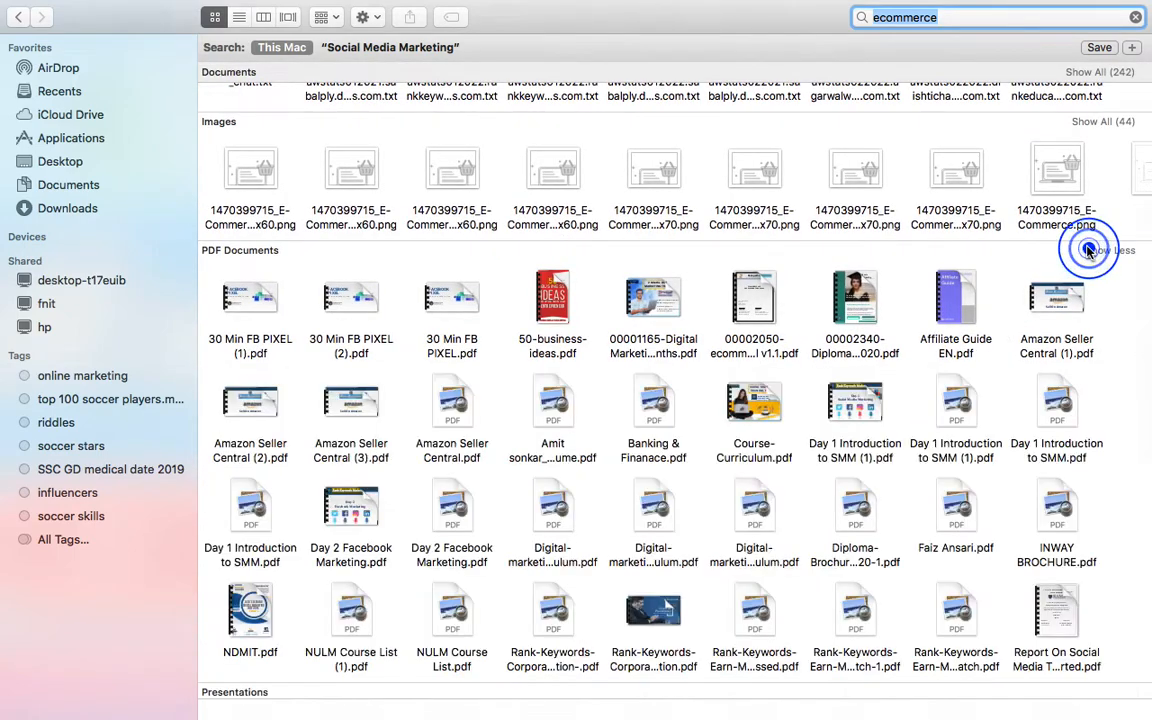
pyautogui.scroll(-2, 913, 399)
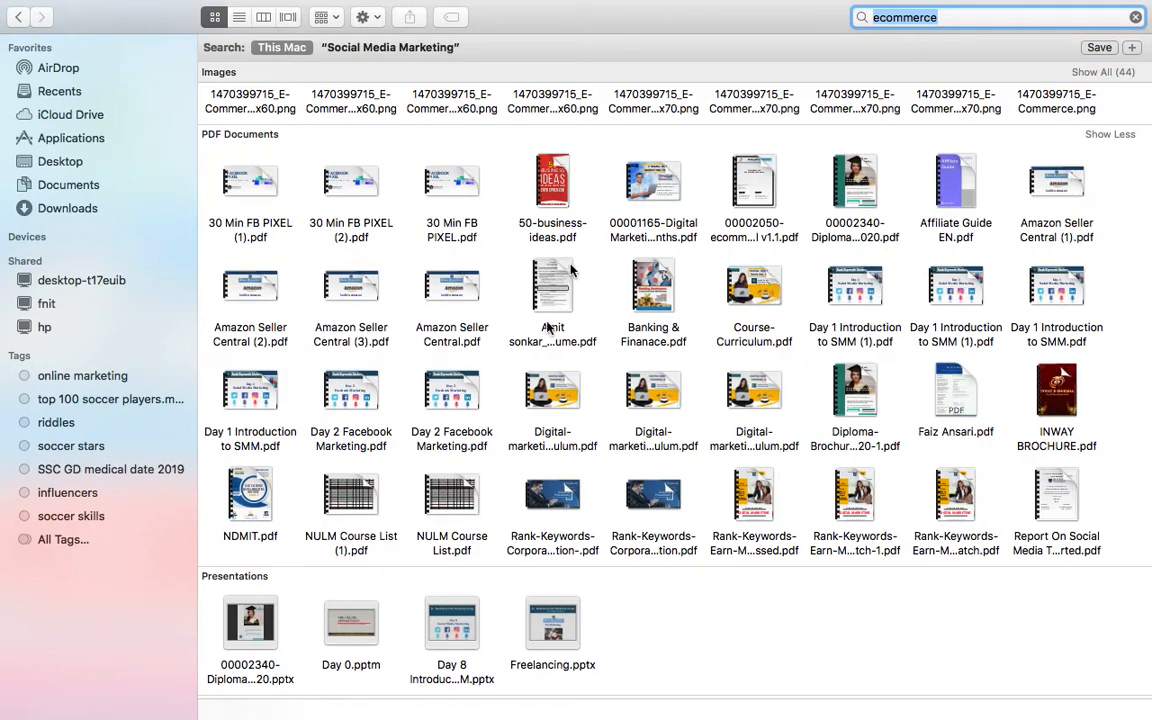
pyautogui.scroll(-2, 487, 500)
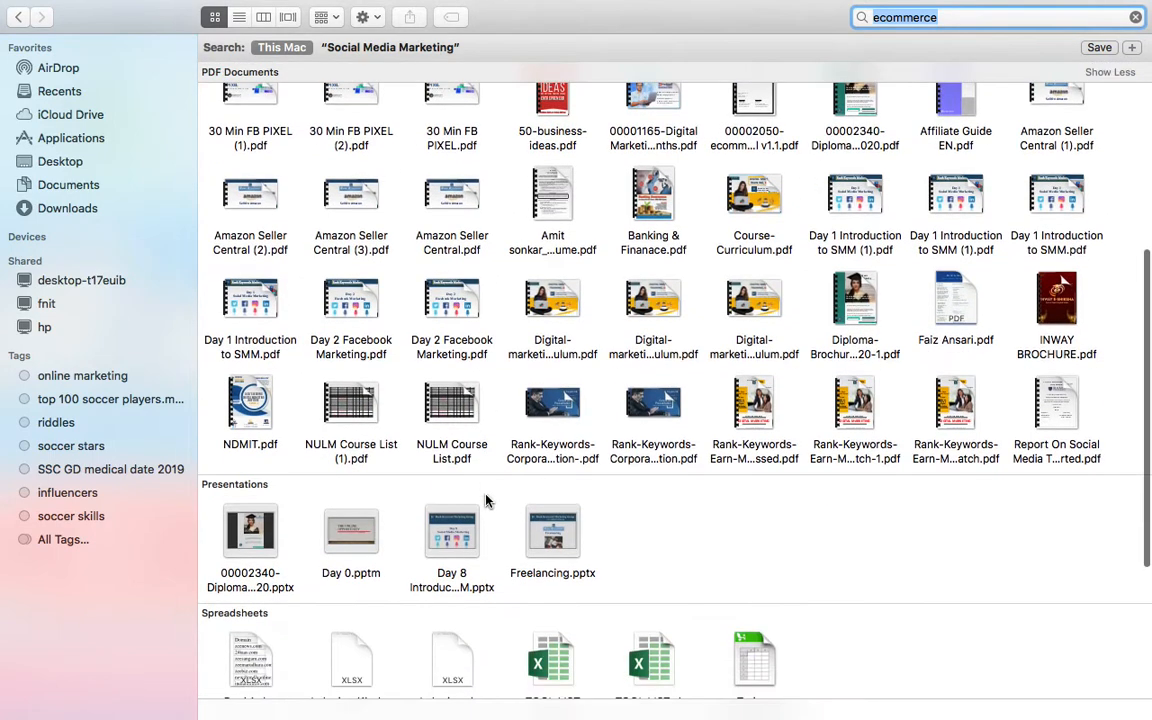
pyautogui.scroll(4, 540, 480)
pyautogui.click(855, 290)
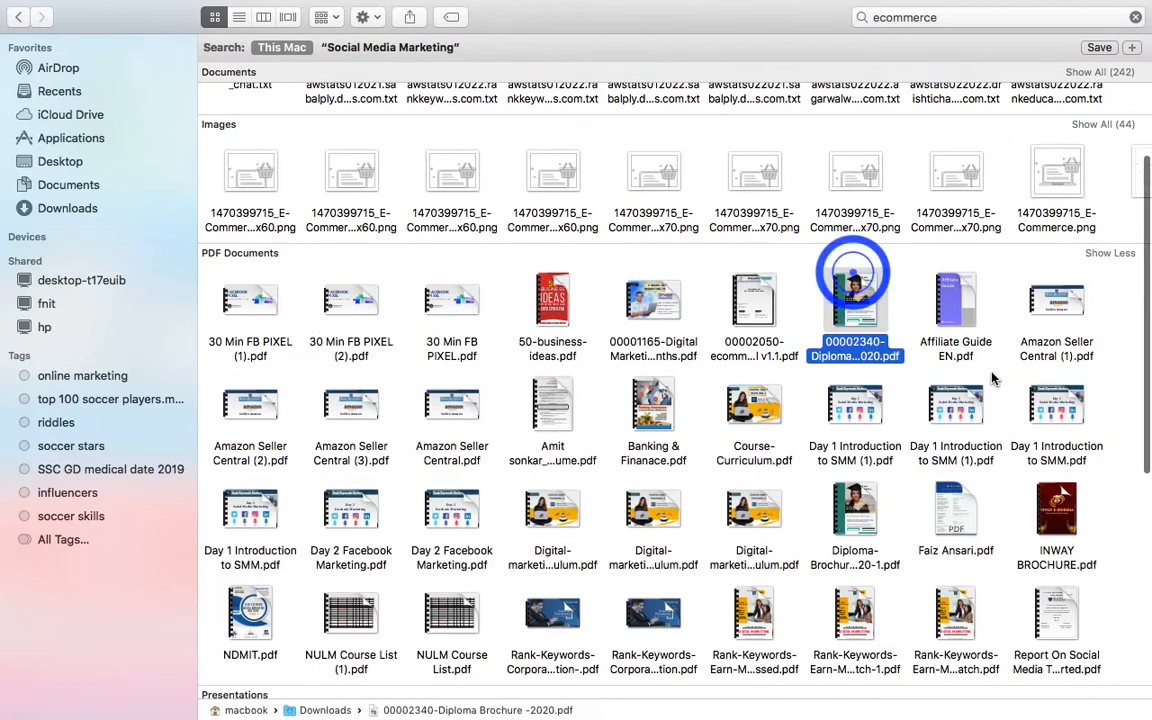
pyautogui.scroll(-8, 993, 378)
# Step: Change the file search to 'woocommerce' and browse its results
pyautogui.doubleClick(916, 17)
pyautogui.write('w')
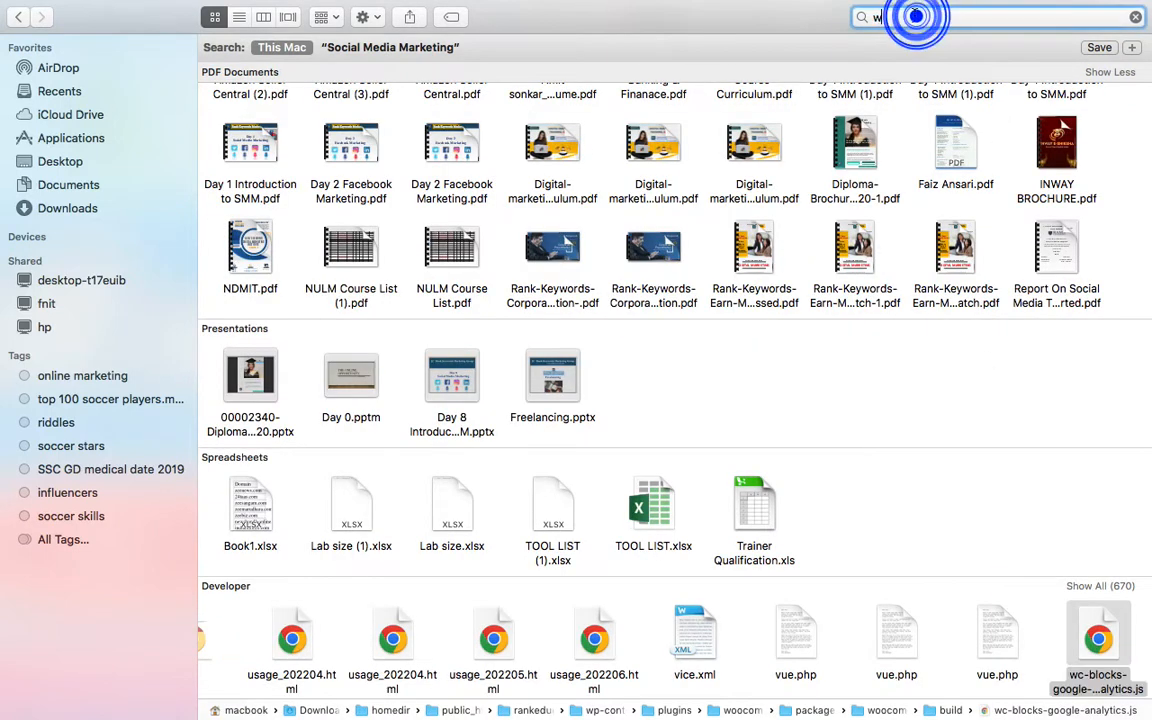
pyautogui.write('oocommerce')
pyautogui.press('Return')
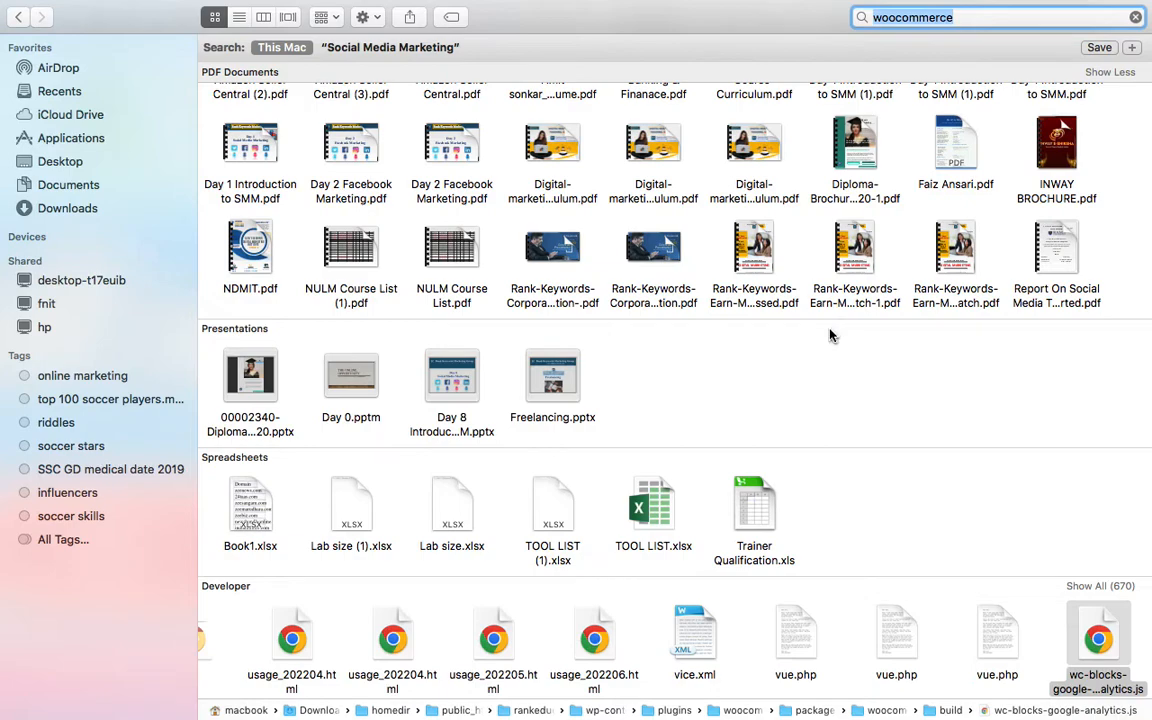
pyautogui.scroll(3, 886, 440)
pyautogui.scroll(-5, 886, 441)
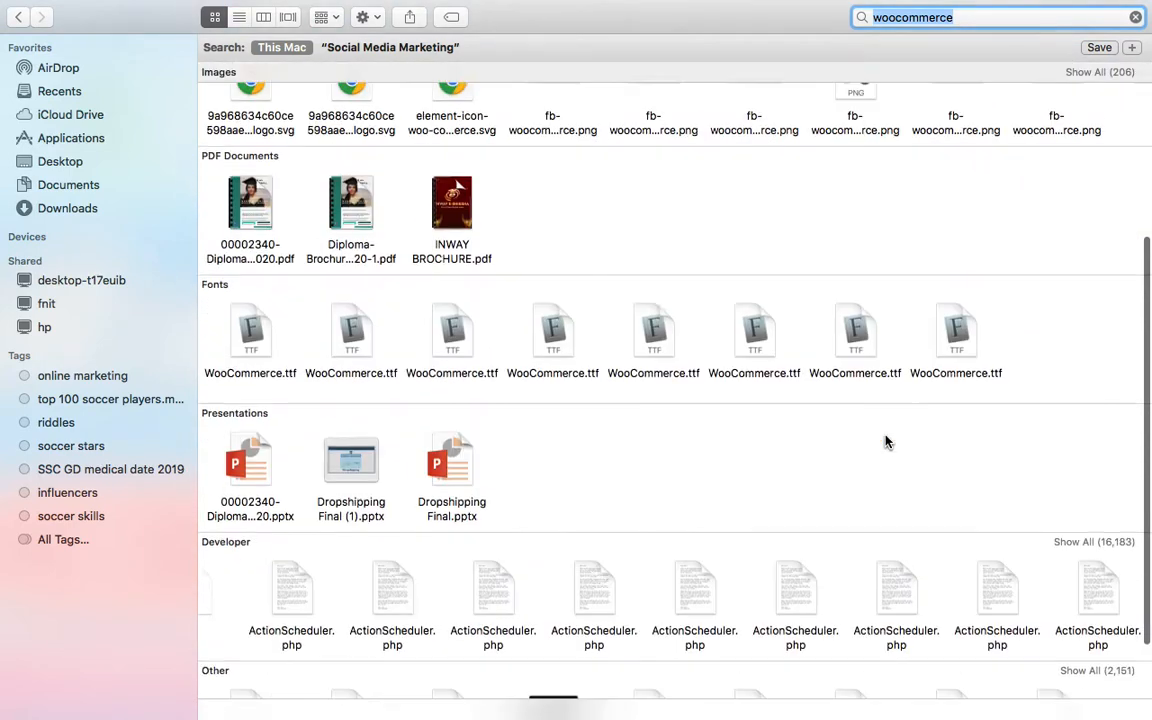
pyautogui.scroll(3, 887, 404)
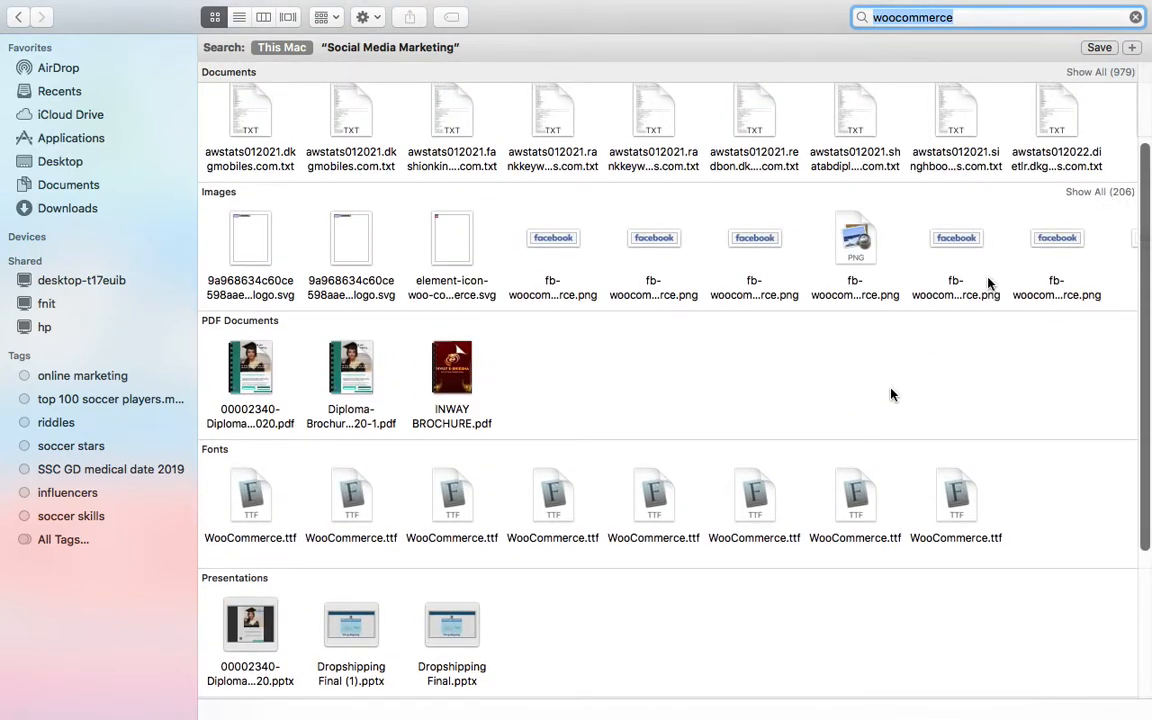
pyautogui.scroll(-5, 926, 341)
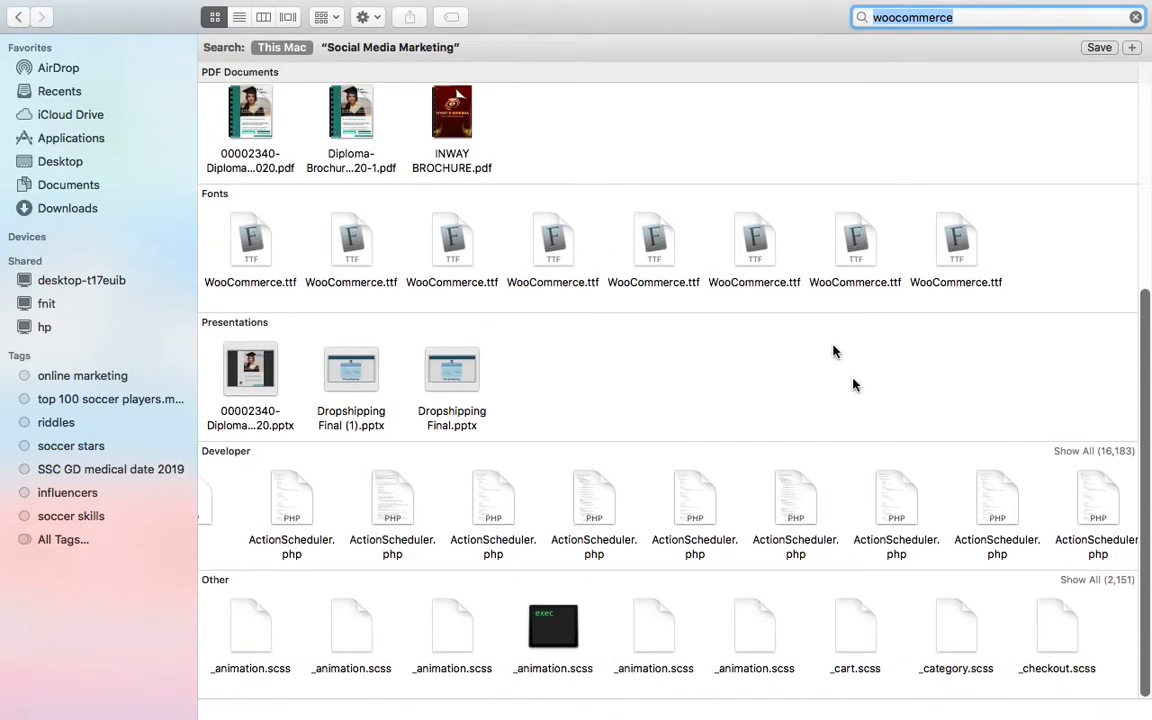
pyautogui.scroll(5, 853, 384)
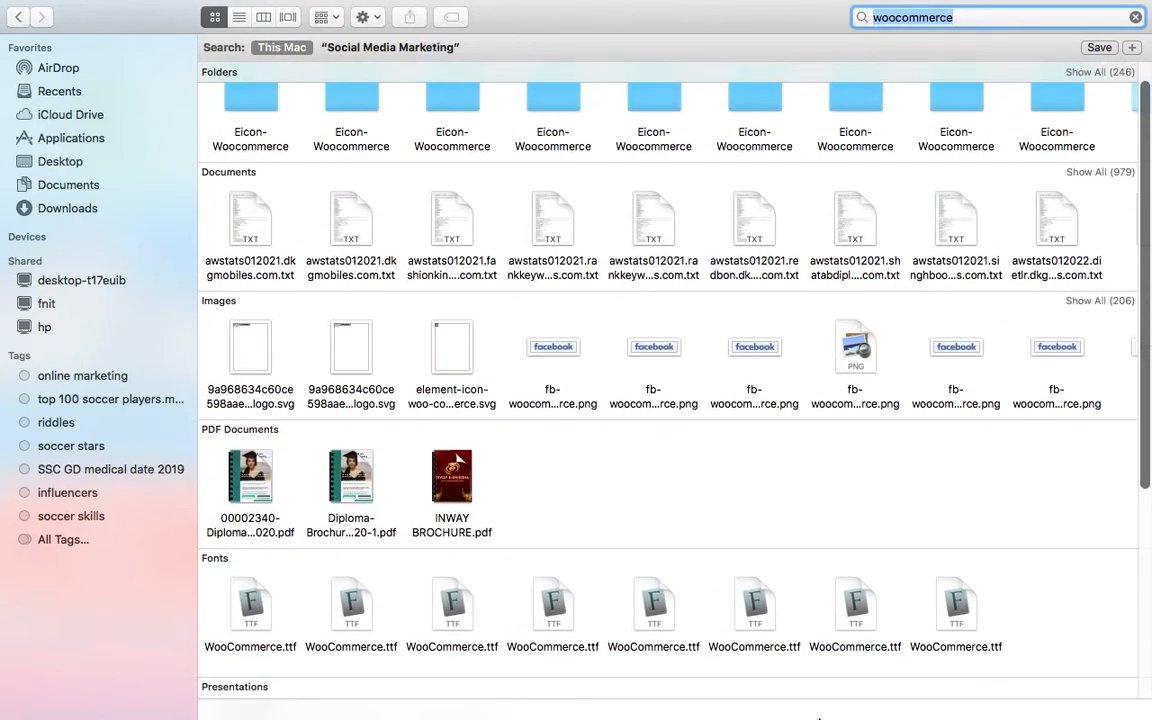
# Step: Switch to the slides in Preview, exit full screen and close the window
pyautogui.click(746, 686)
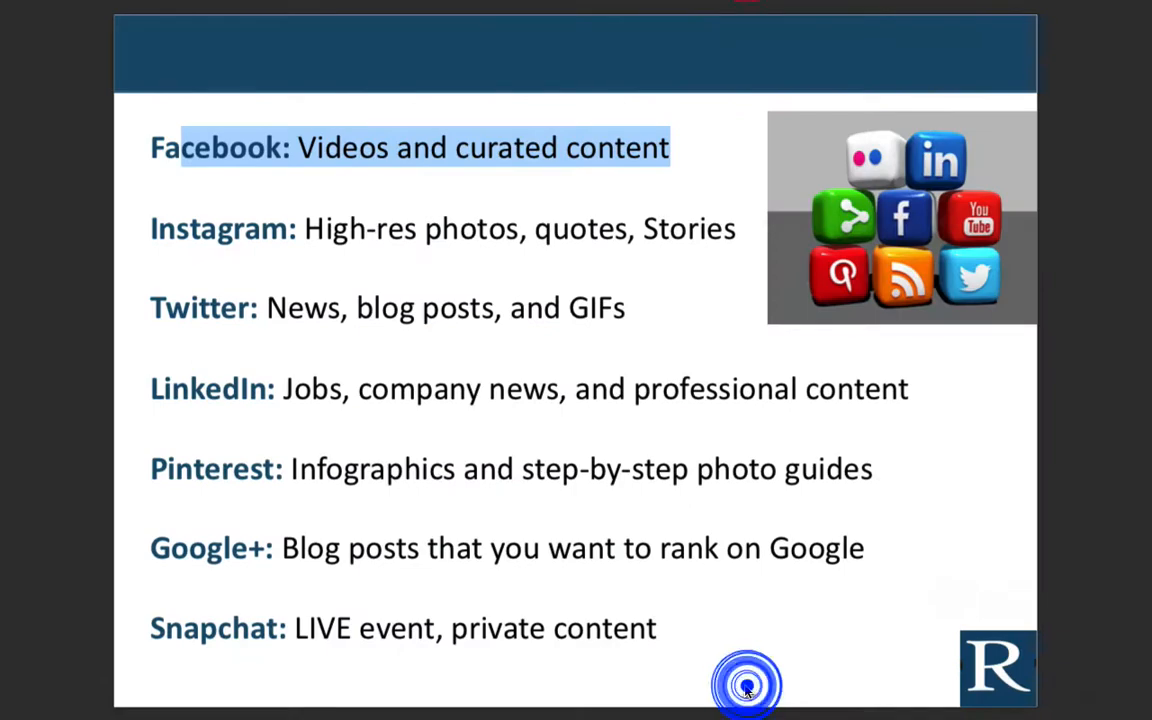
pyautogui.scroll(-10, 746, 687)
pyautogui.press('Escape')
pyautogui.click(11, 38)
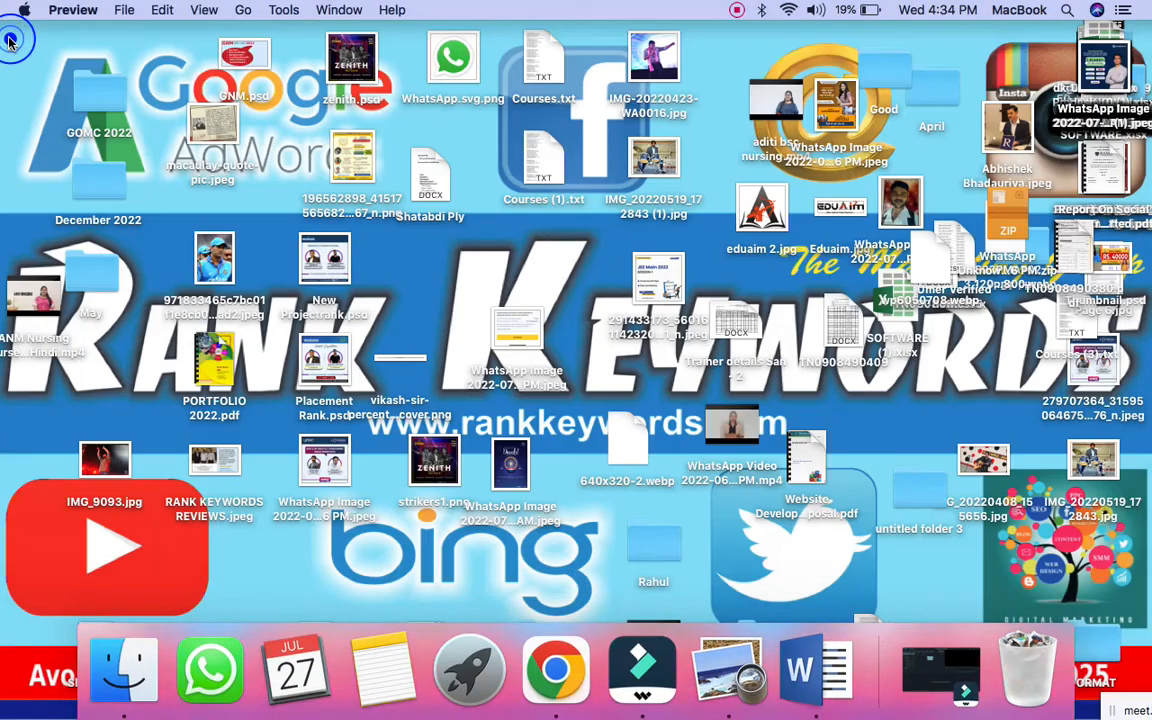
# Step: Back in Word, end the list and turn a row of dashes into a divider under Wordpress Install
pyautogui.click(805, 672)
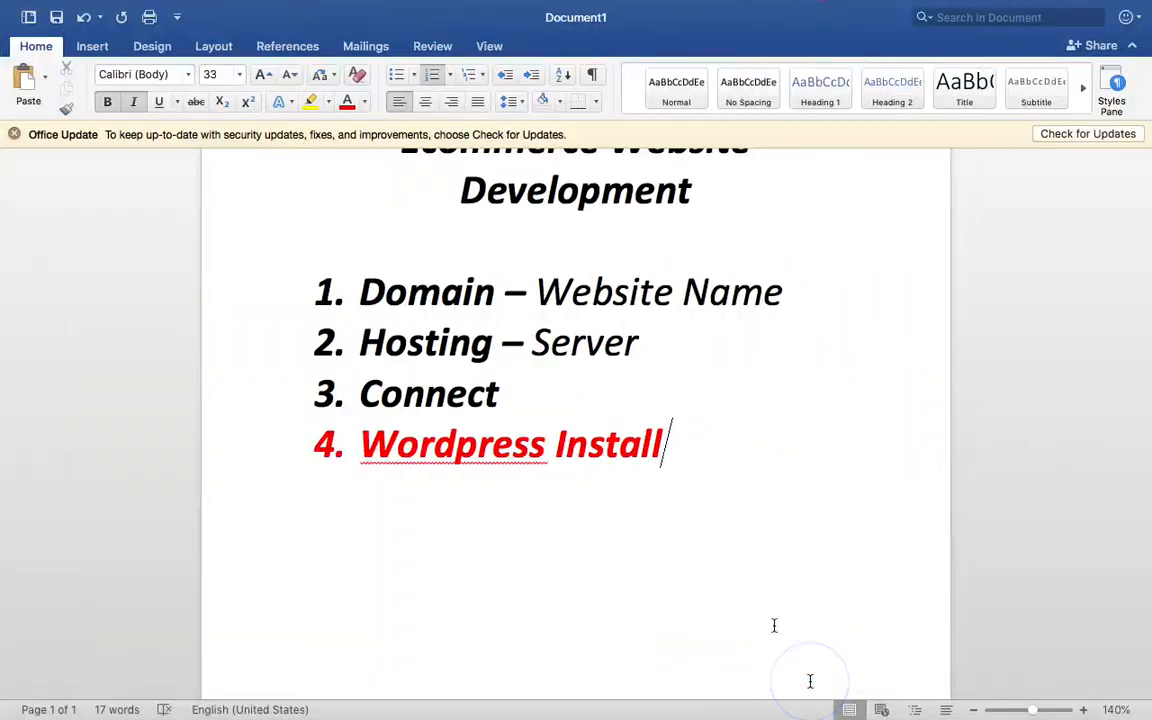
pyautogui.press('Return')
pyautogui.press('Return')
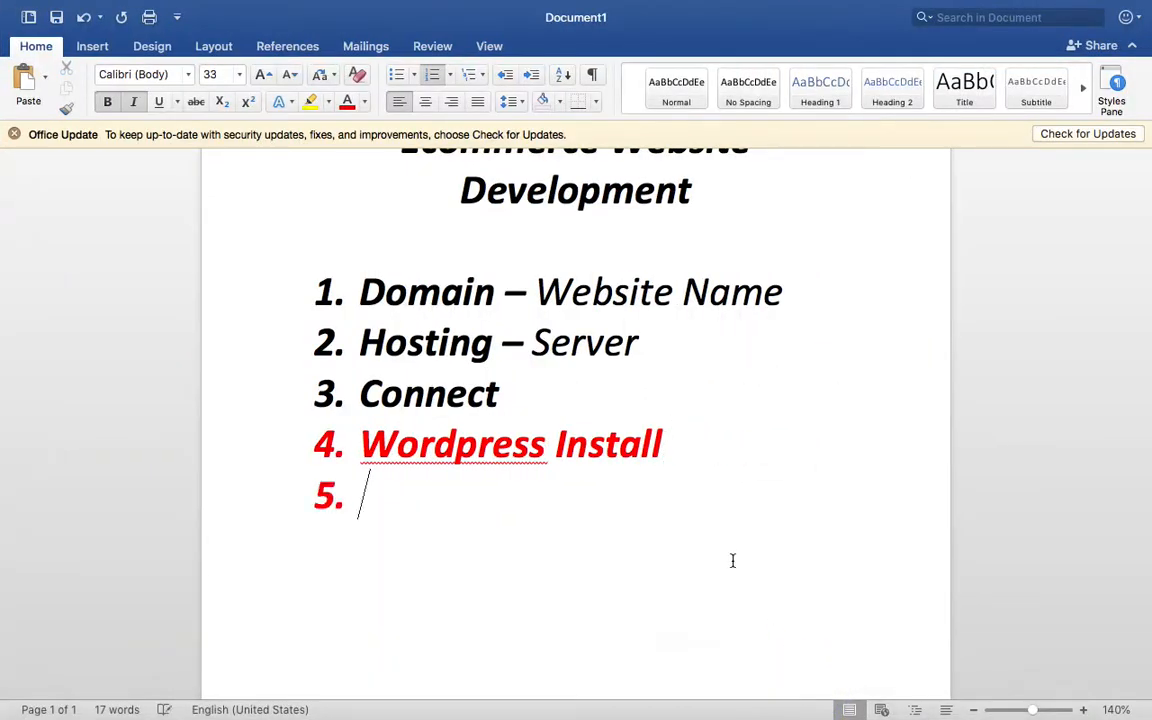
pyautogui.write('----------')
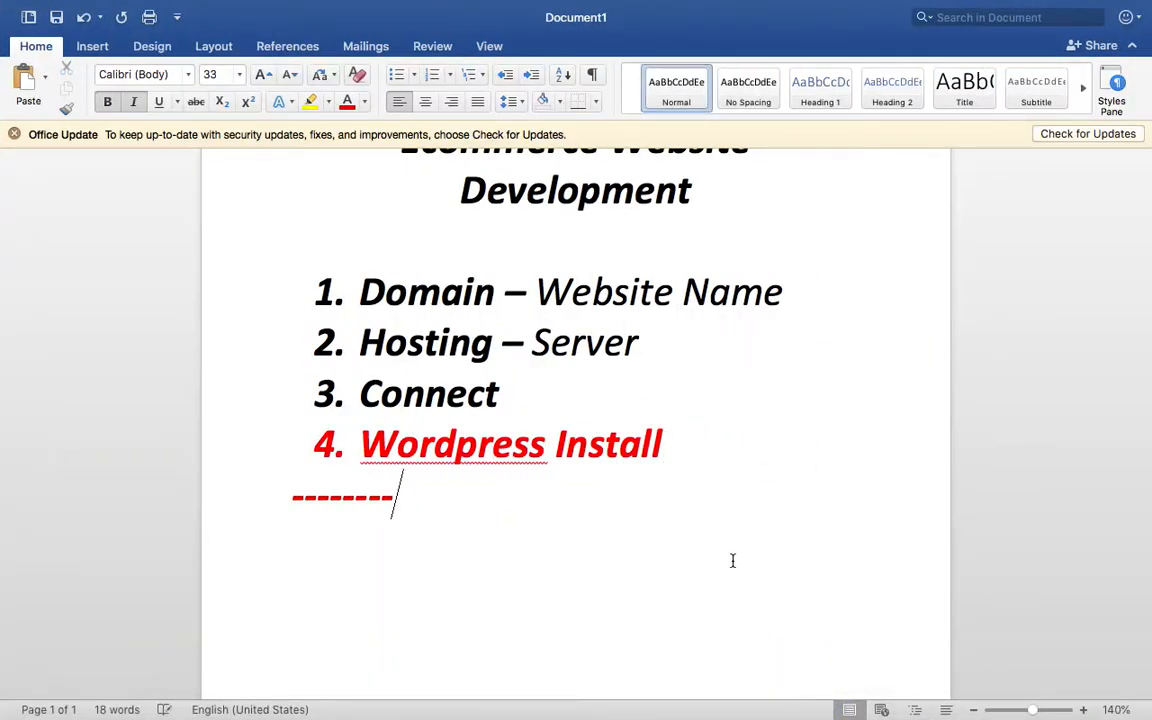
pyautogui.write('-------------------')
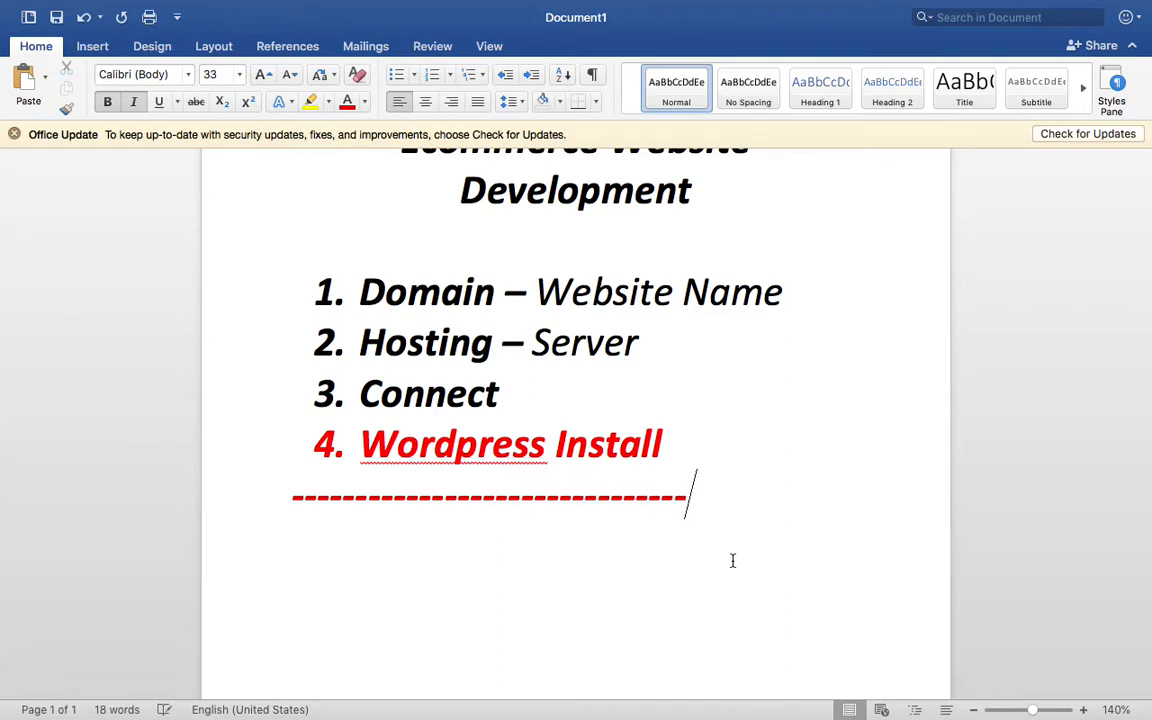
pyautogui.press('Return')
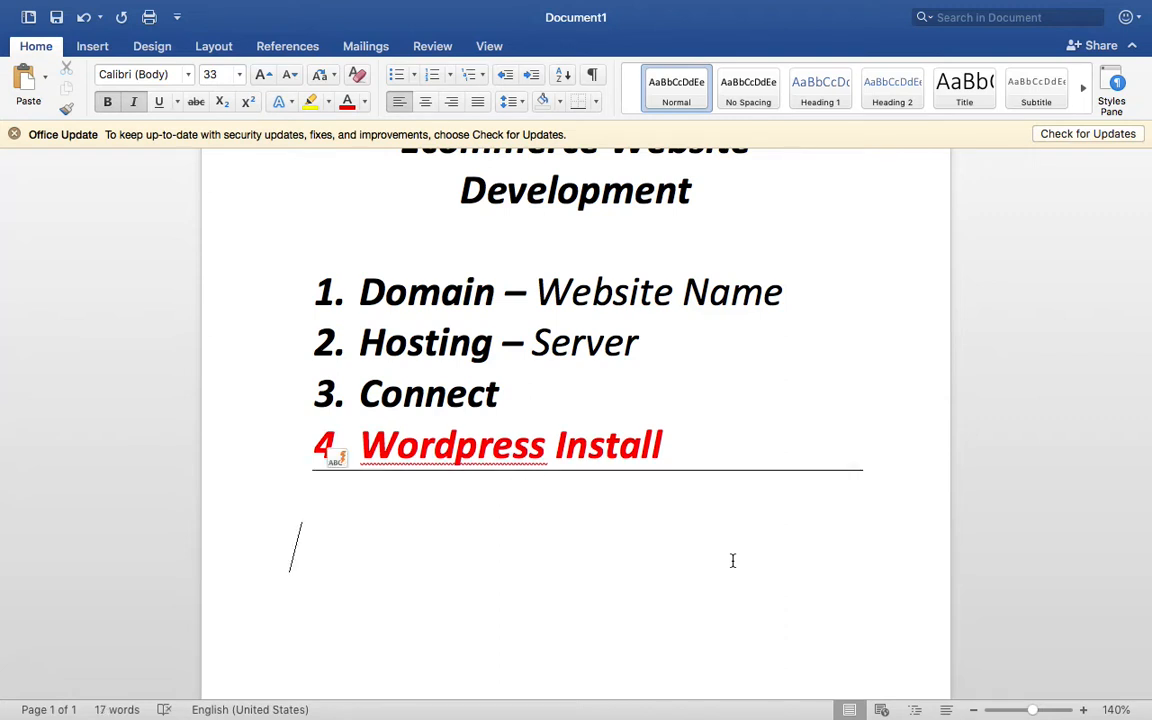
pyautogui.scroll(-3, 732, 561)
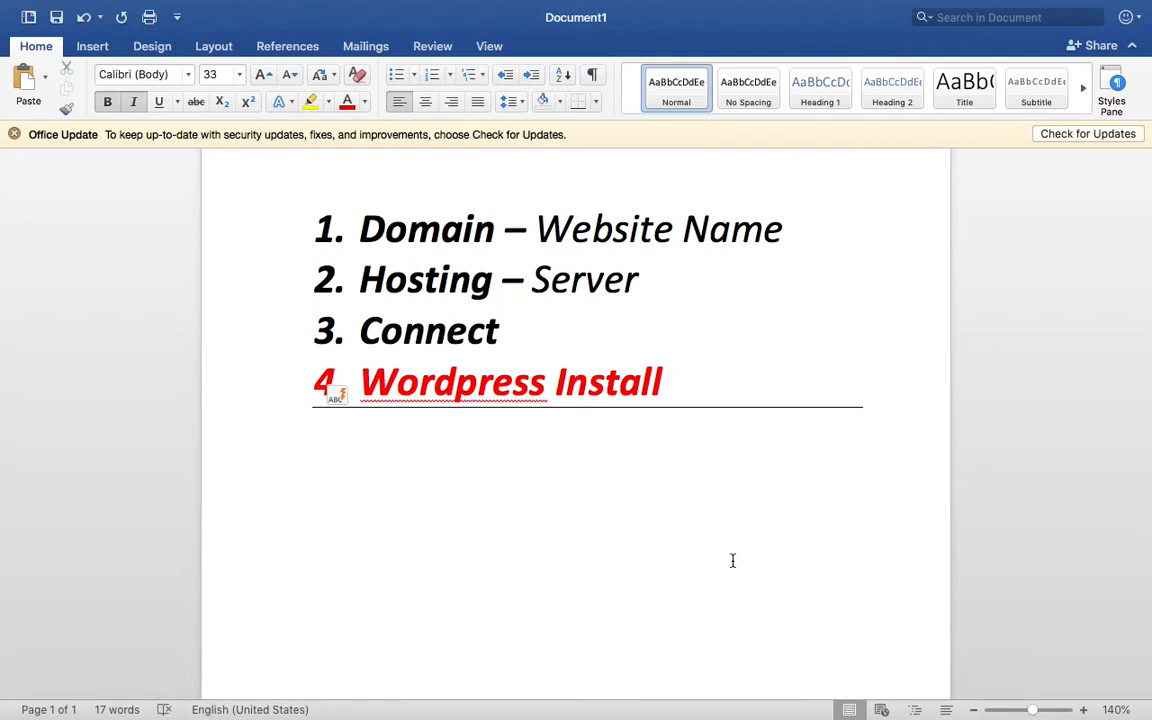
# Step: Type arrow-bulleted entries '000webhost' and 'Infinityfree' below the divider
pyautogui.write('> 000')
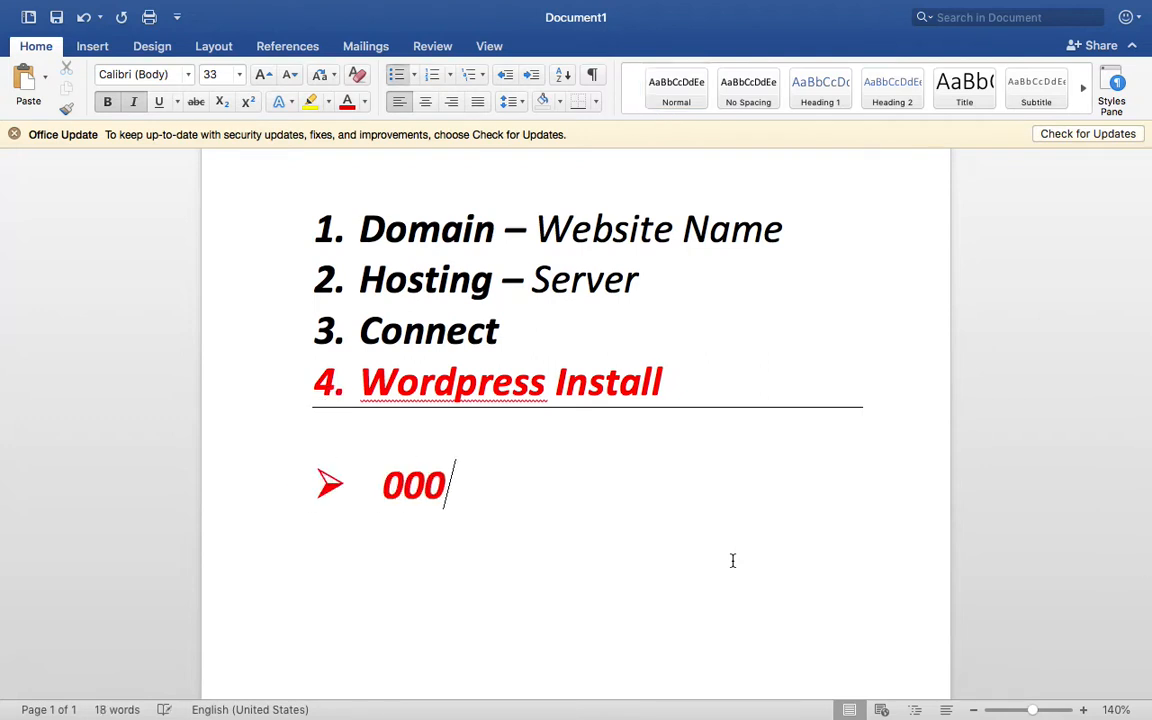
pyautogui.write('webhost')
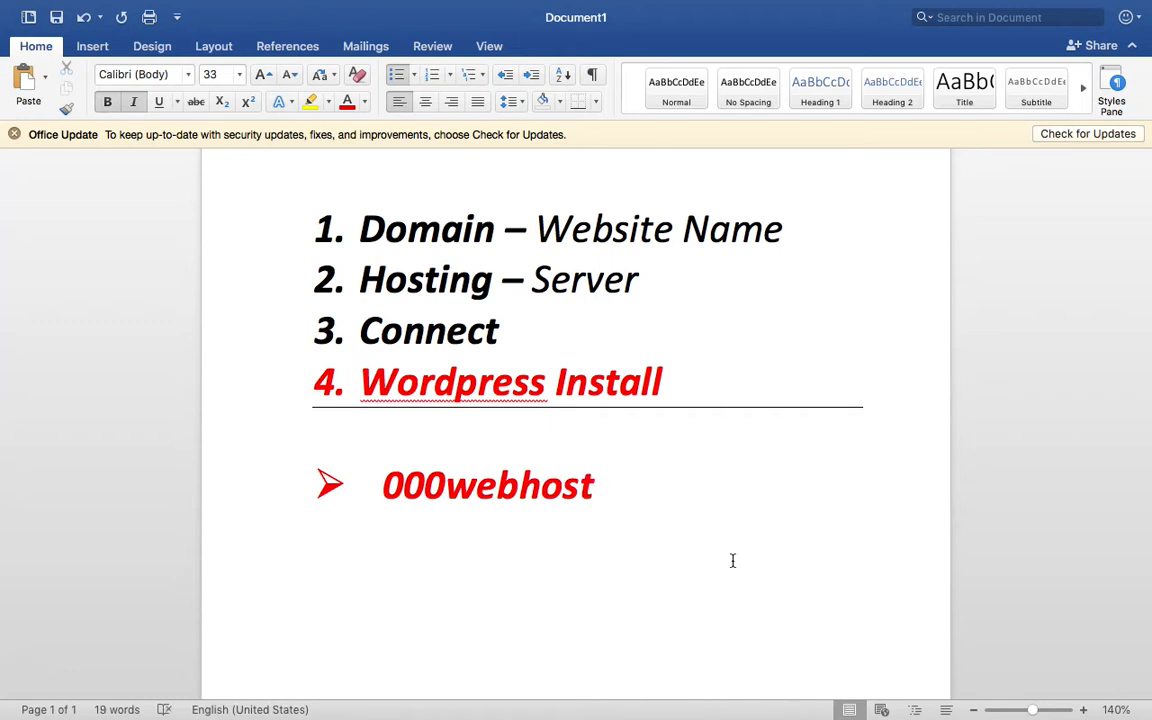
pyautogui.press('Return')
pyautogui.write('Infinityfree')
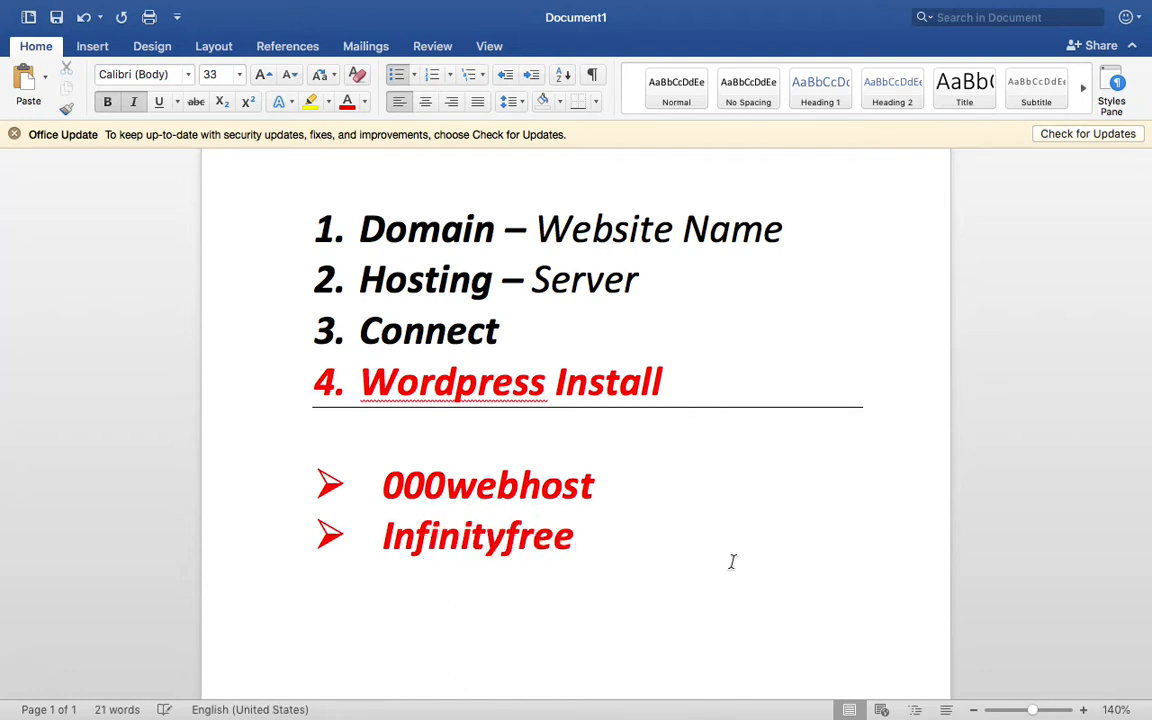
pyautogui.scroll(-5, 732, 562)
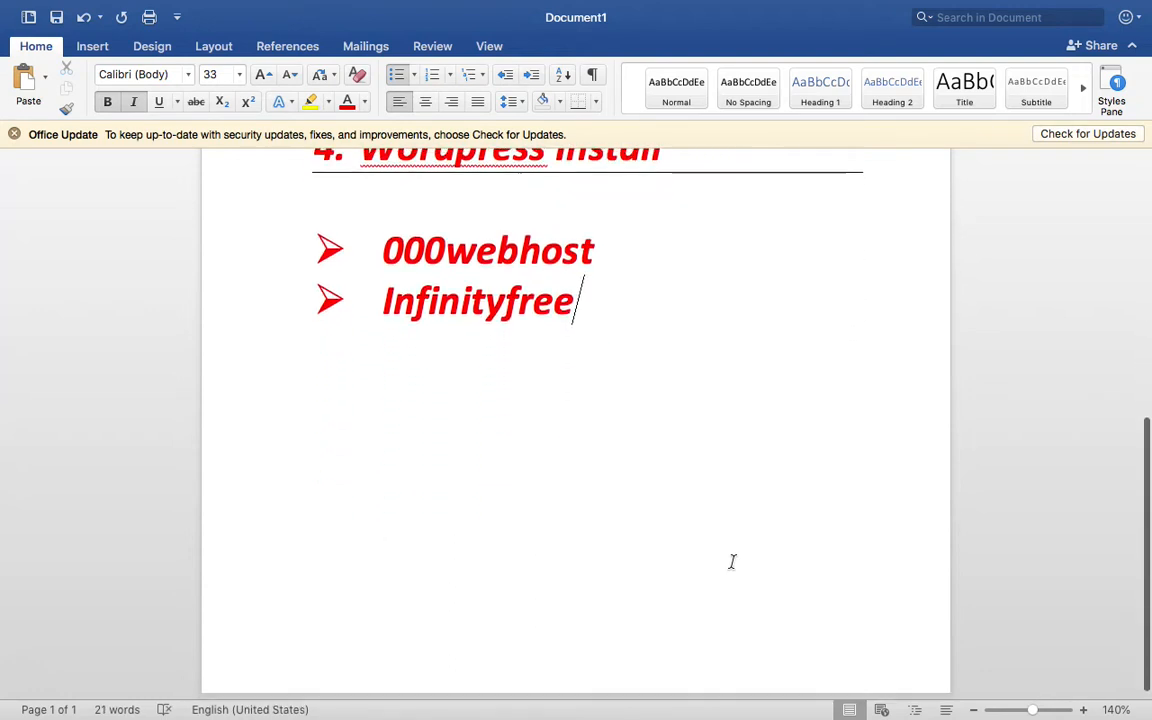
# Step: Look over the 000webhost entry and Domain/Hosting items, leaving the caret after Infinityfree
pyautogui.moveTo(712, 249); pyautogui.dragTo(378, 240)
pyautogui.click(634, 297)
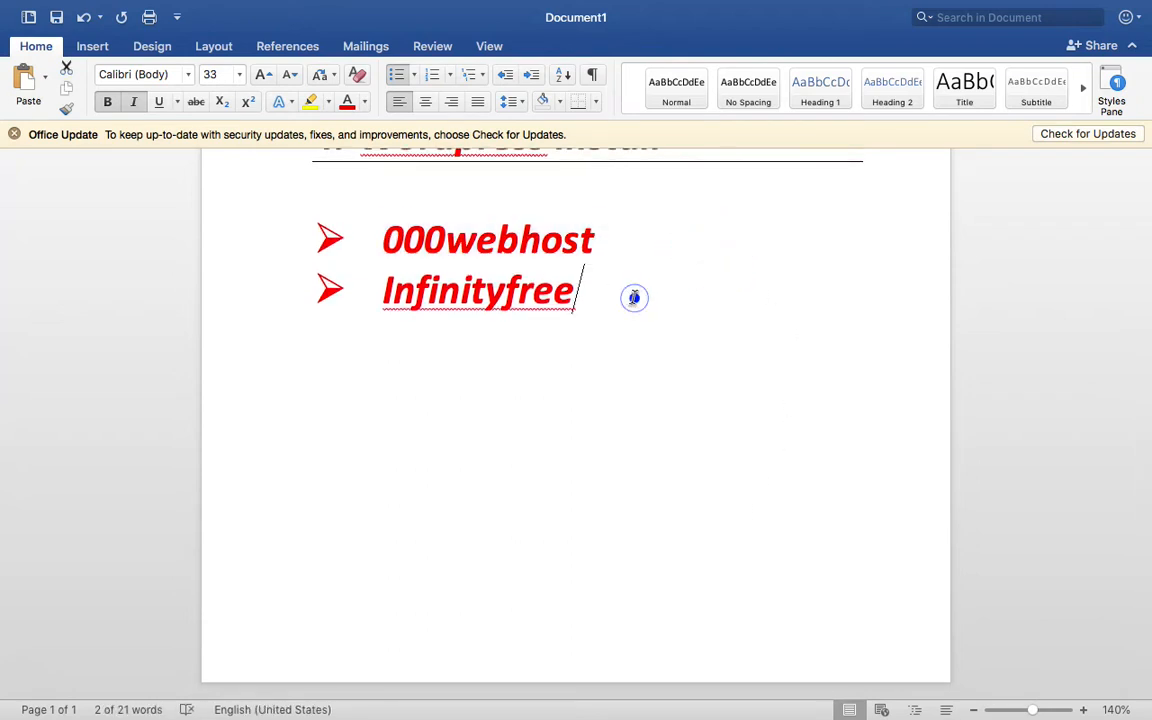
pyautogui.scroll(5, 634, 297)
pyautogui.moveTo(668, 276); pyautogui.dragTo(412, 226)
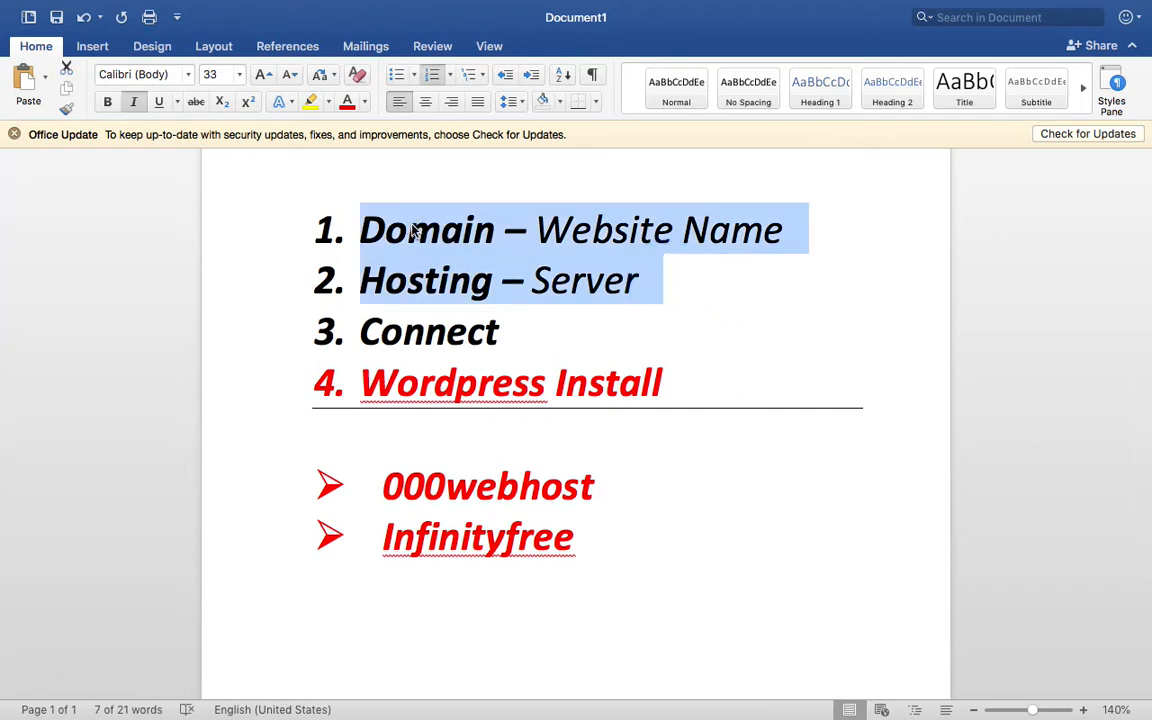
pyautogui.click(608, 489)
pyautogui.scroll(-2, 607, 492)
pyautogui.click(613, 459)
pyautogui.scroll(-5, 613, 459)
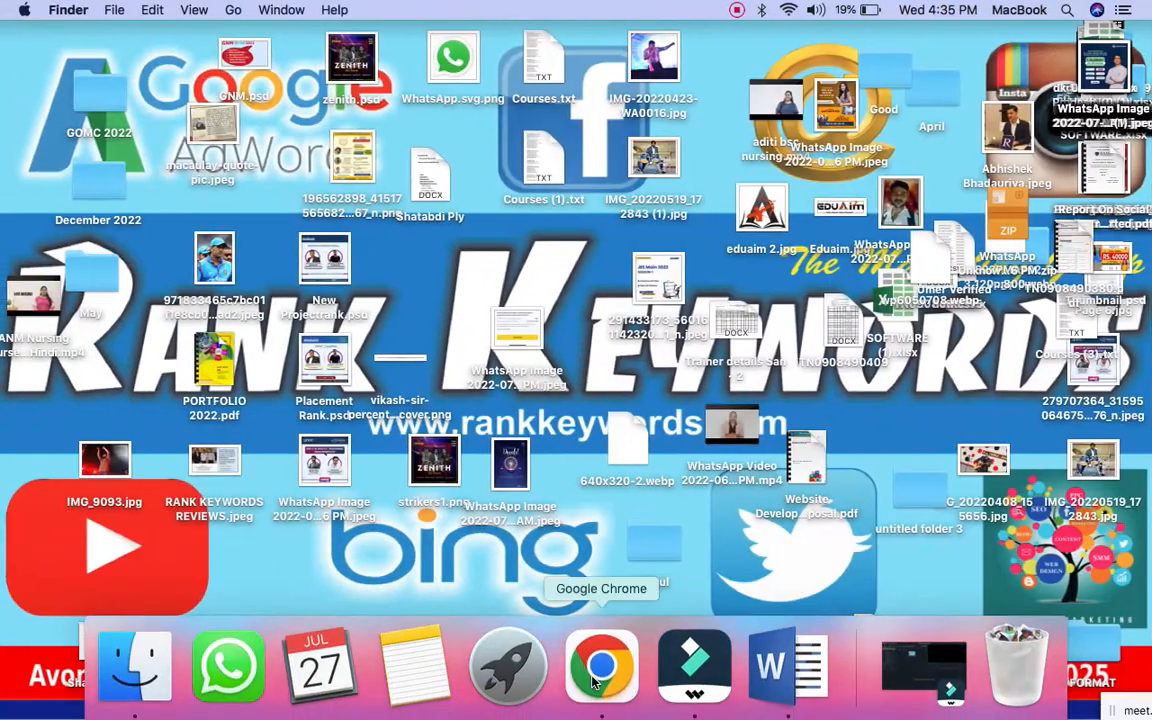
# Step: Open a Chrome incognito window, load gmail.com, and select the empty email field
pyautogui.click(594, 683)
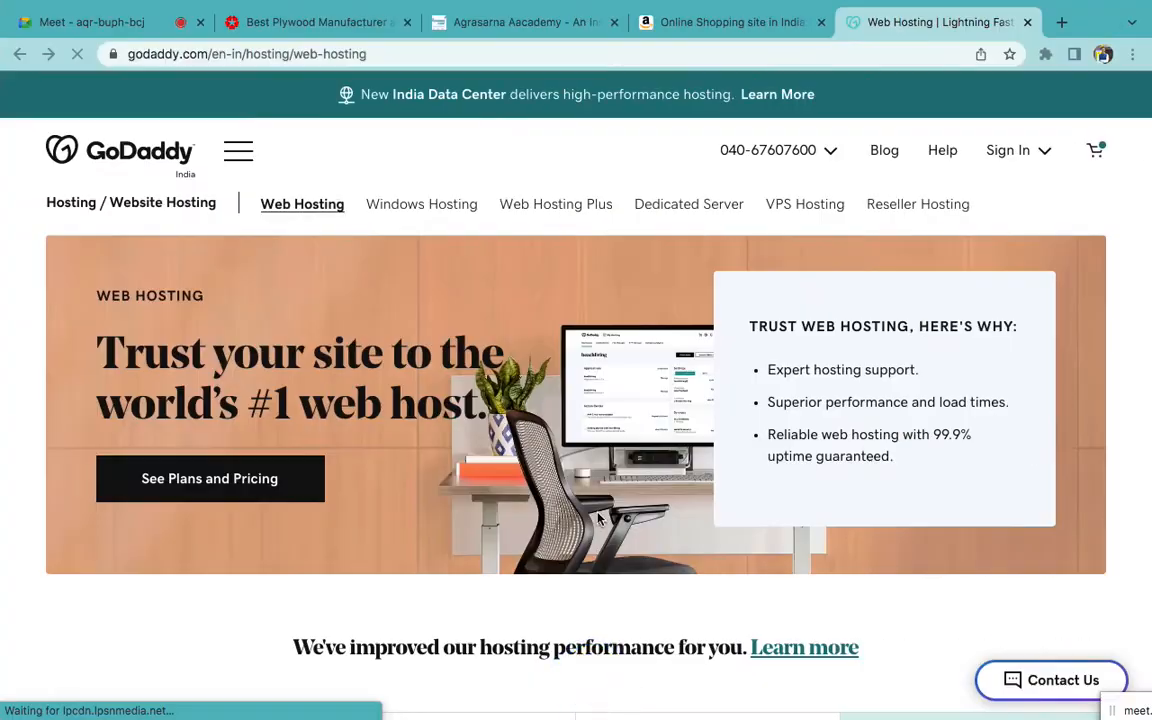
pyautogui.press('super+shift+n')
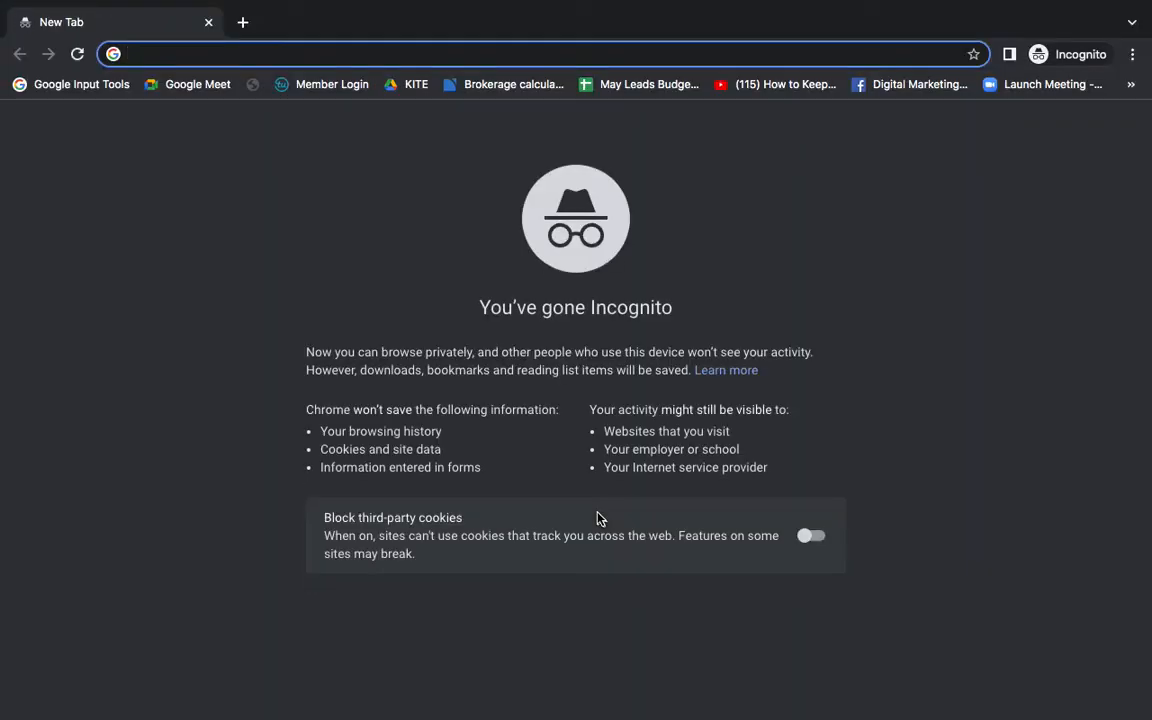
pyautogui.write('gm')
pyautogui.press('Return')
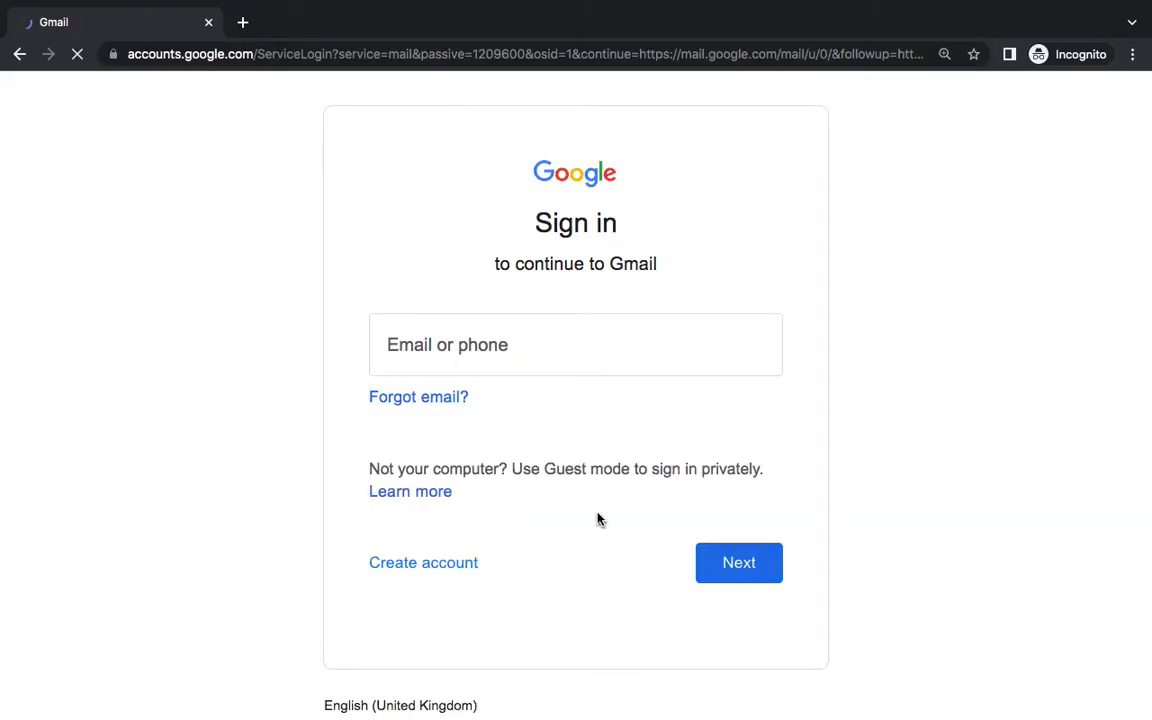
pyautogui.click(566, 343)
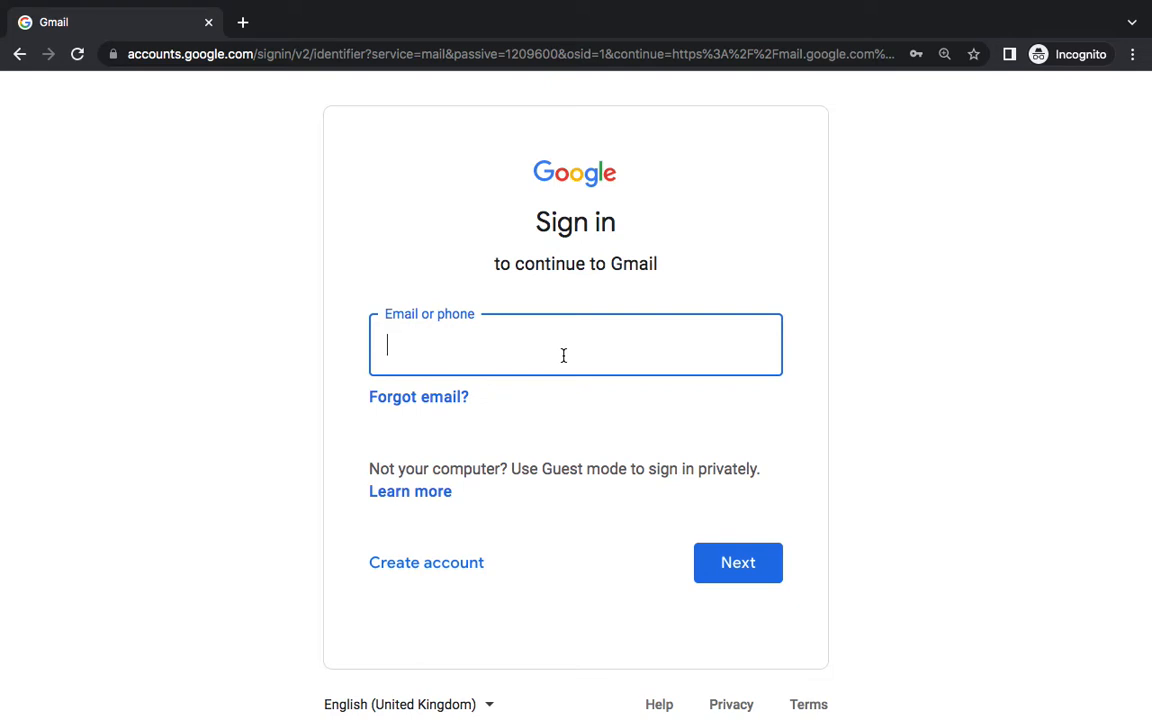
# Step: Route the Google Meet call's audio output to the MMS2580B Bluetooth device
pyautogui.hotkey('ctrl', 'Left')
pyautogui.click(107, 30)
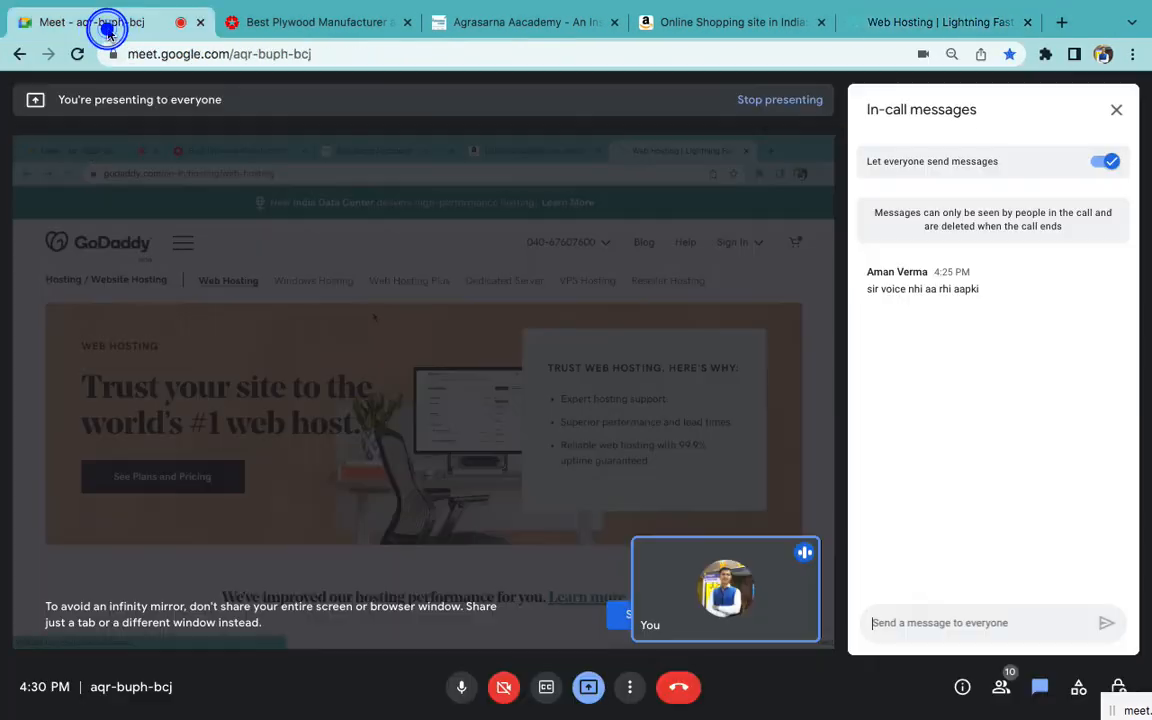
pyautogui.moveTo(821, 8)
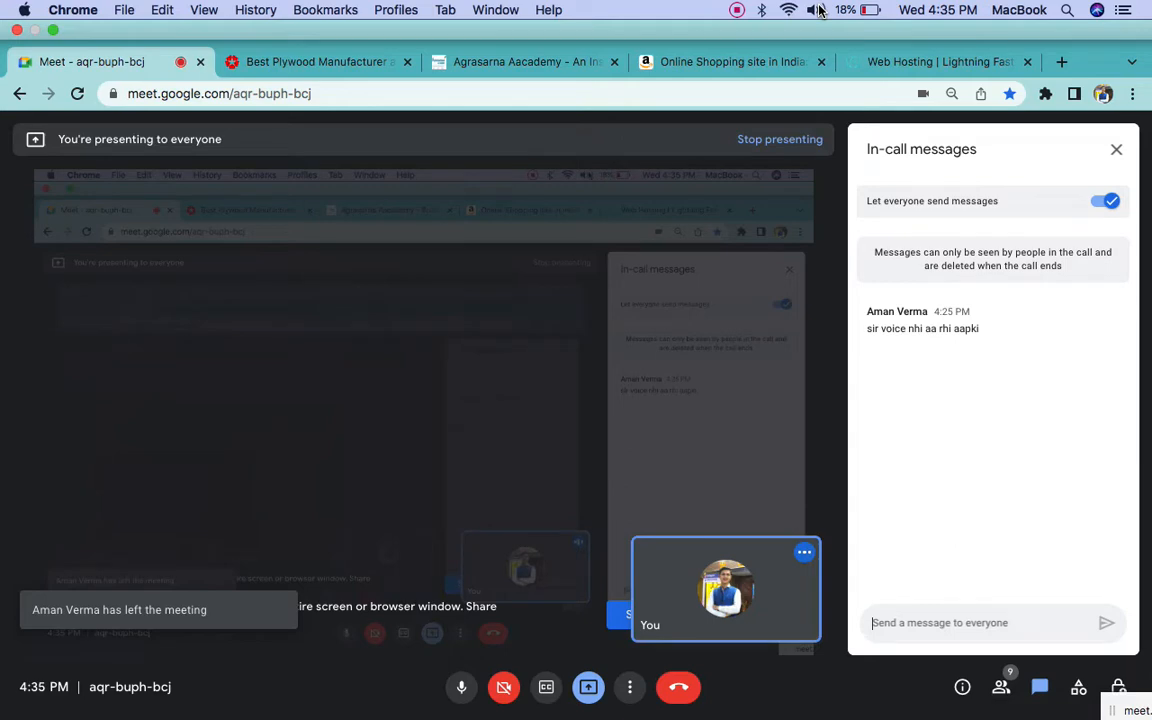
pyautogui.click(819, 10)
pyautogui.click(855, 246)
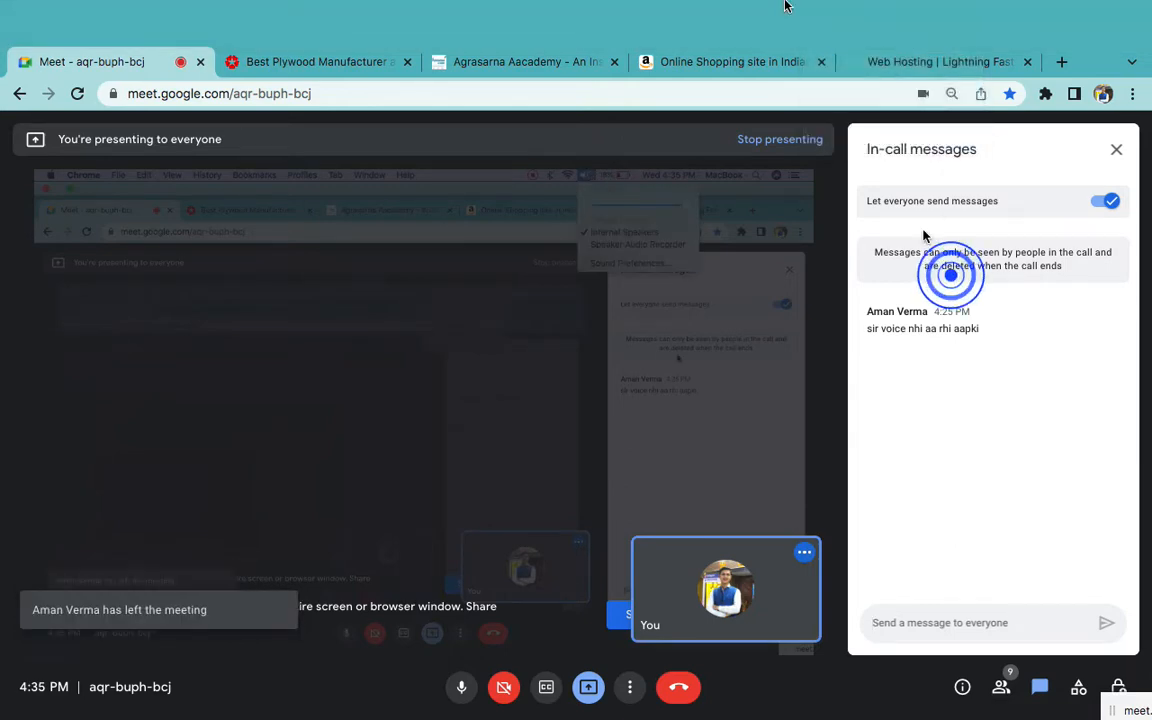
pyautogui.click(758, 10)
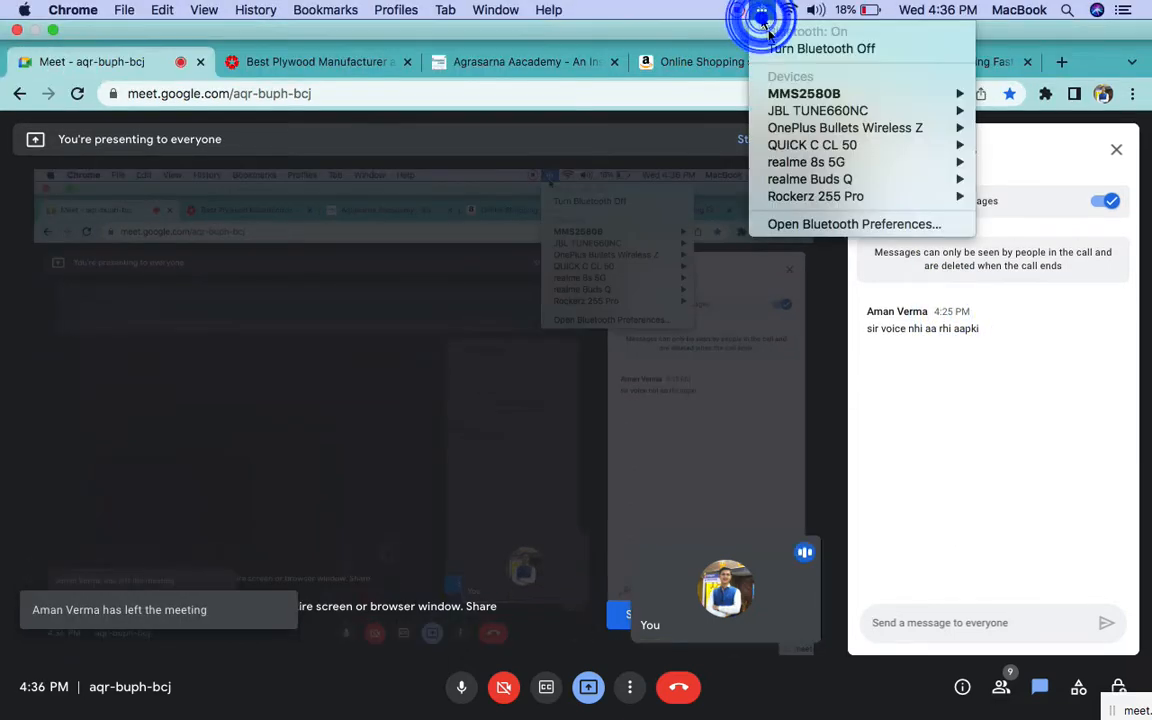
pyautogui.click(949, 478)
pyautogui.press('XF86AudioRaiseVolume')
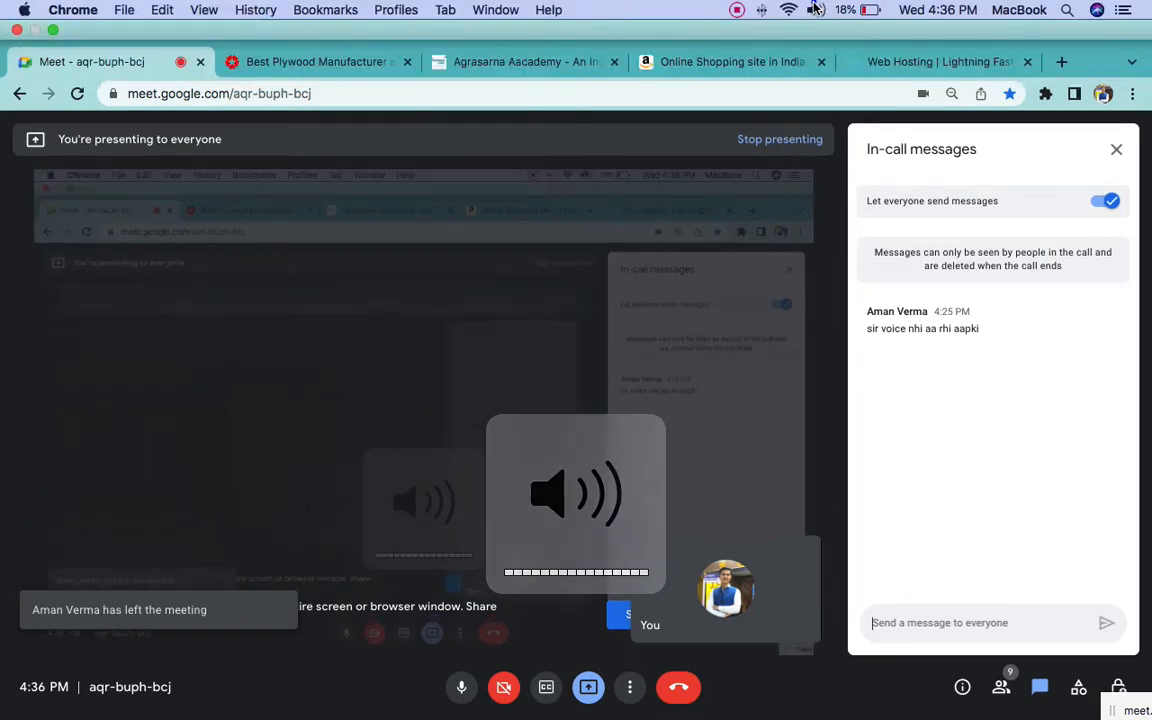
pyautogui.click(816, 10)
pyautogui.click(866, 136)
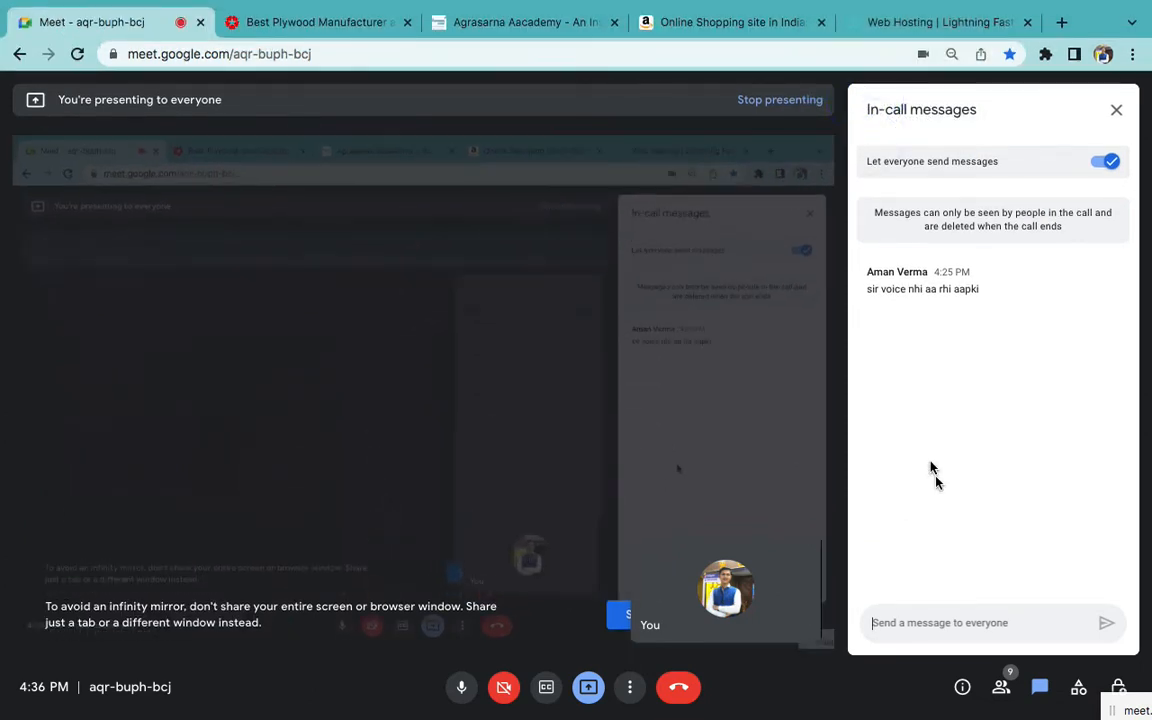
# Step: Show the call's participant list, then return to the Gmail sign-in window
pyautogui.click(1001, 687)
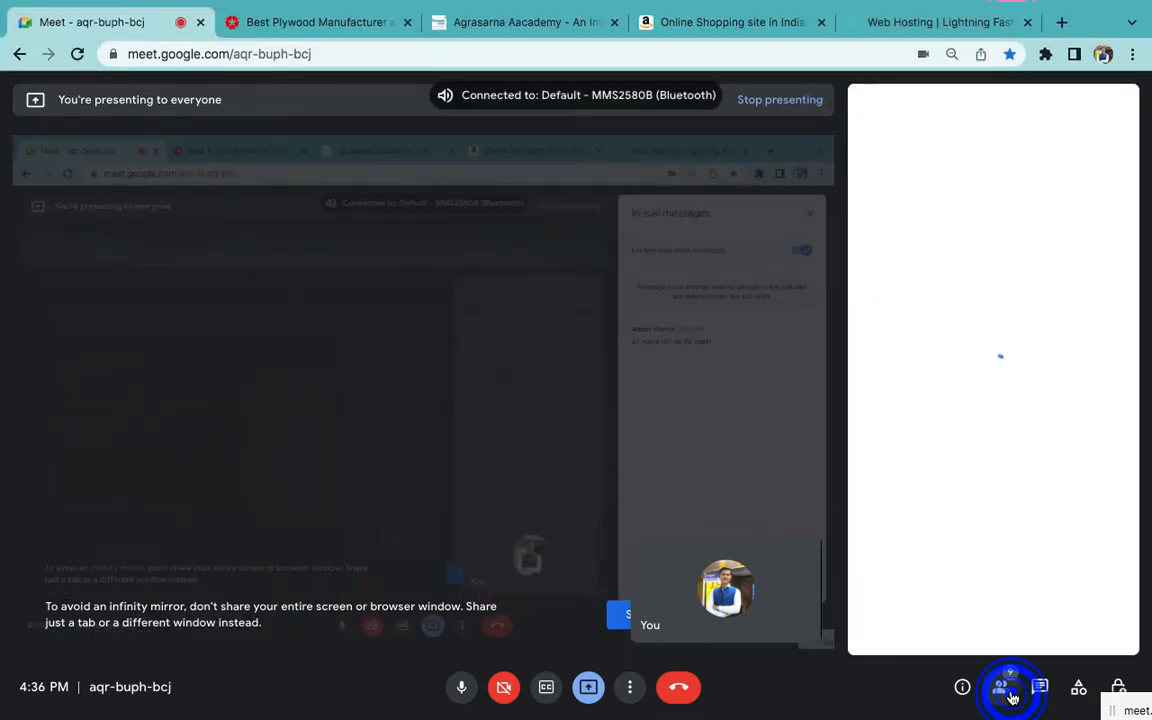
pyautogui.scroll(-1, 1017, 500)
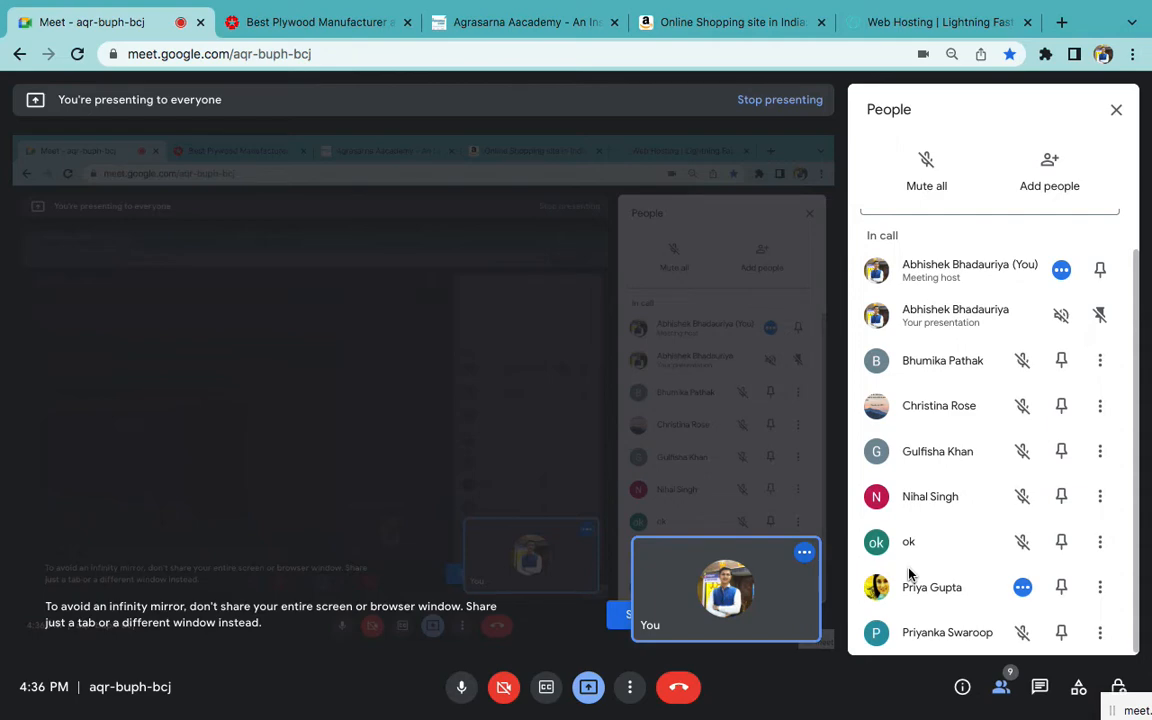
pyautogui.hotkey('ctrl', 'Right')
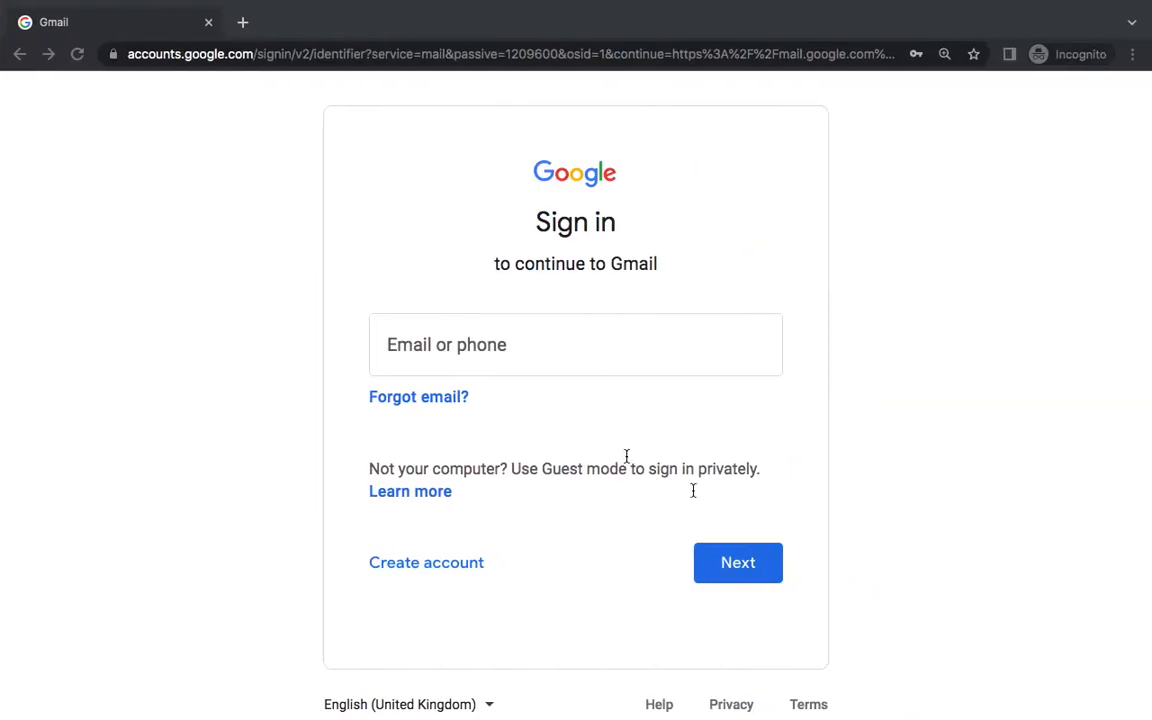
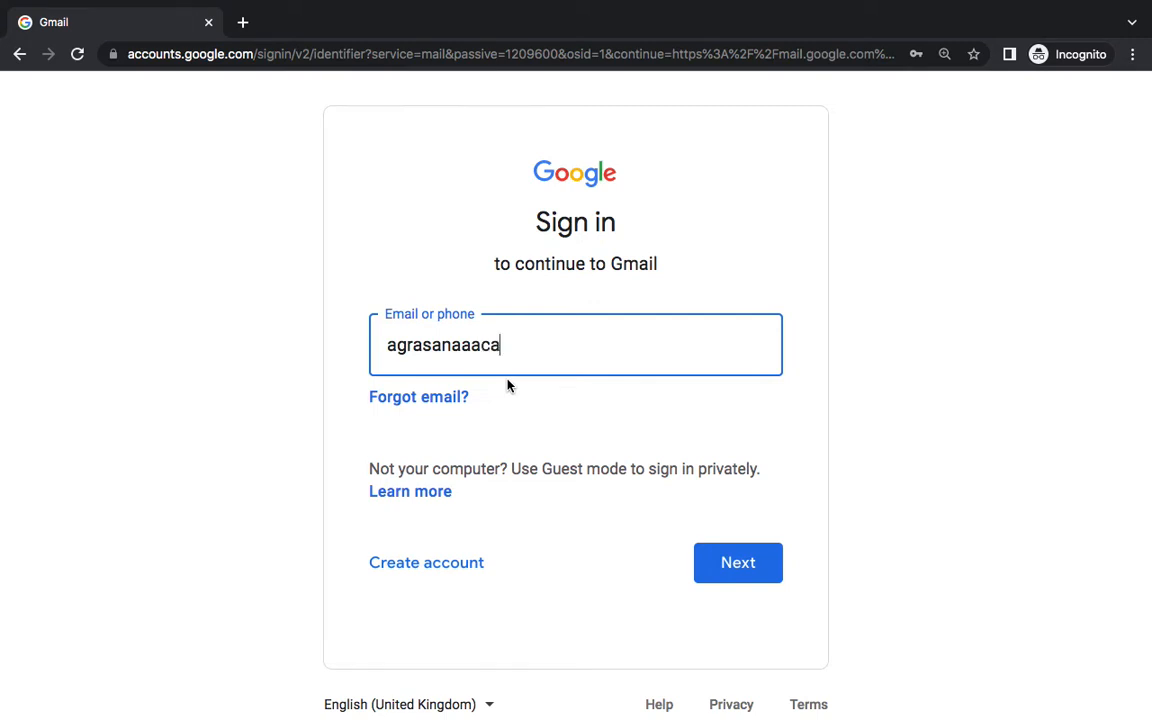
# Step: Enter the account's email address and remove an extra letter after Google rejects it
pyautogui.press('Return')
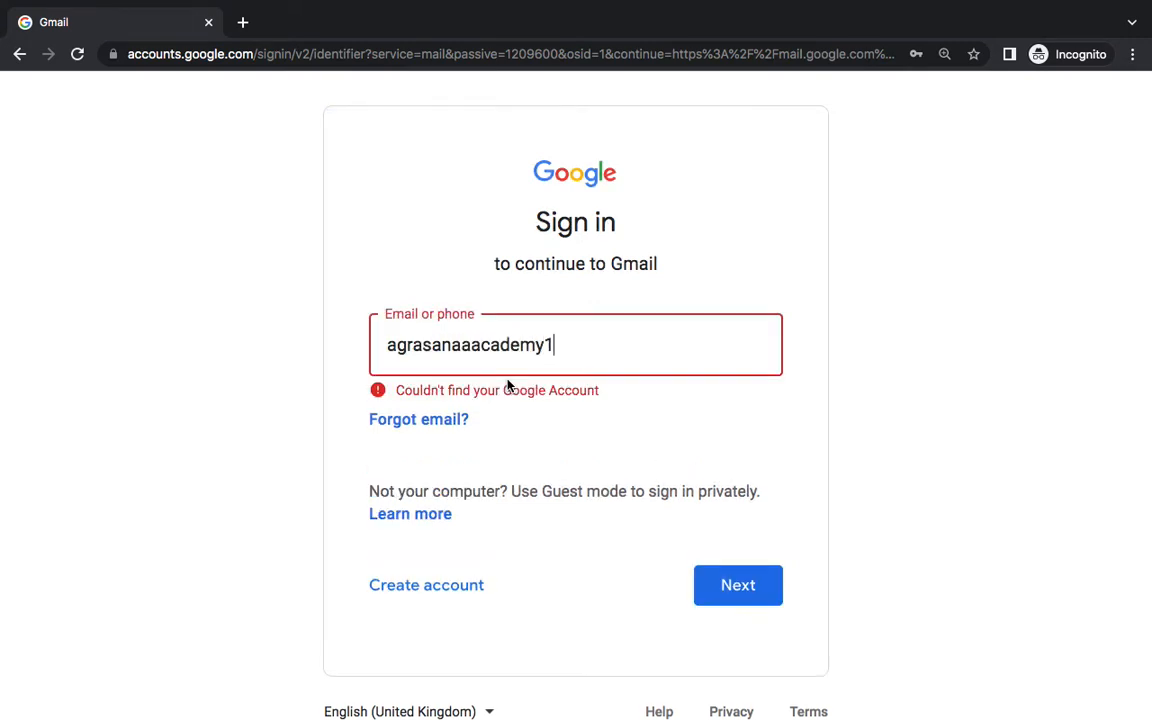
pyautogui.click(430, 357)
pyautogui.click(460, 347)
pyautogui.press('BackSpace')
pyautogui.press('Return')
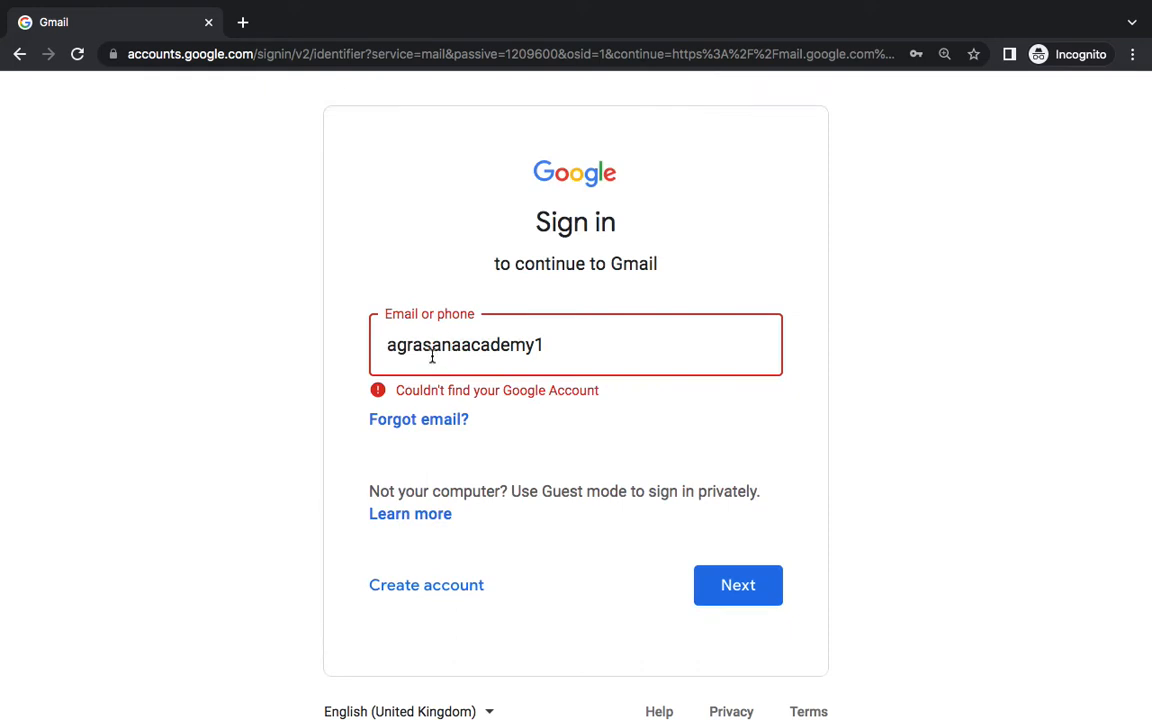
# Step: Add the two missing letters to the address and resubmit until Google recognises the account
pyautogui.click(430, 357)
pyautogui.click(440, 345)
pyautogui.write('r')
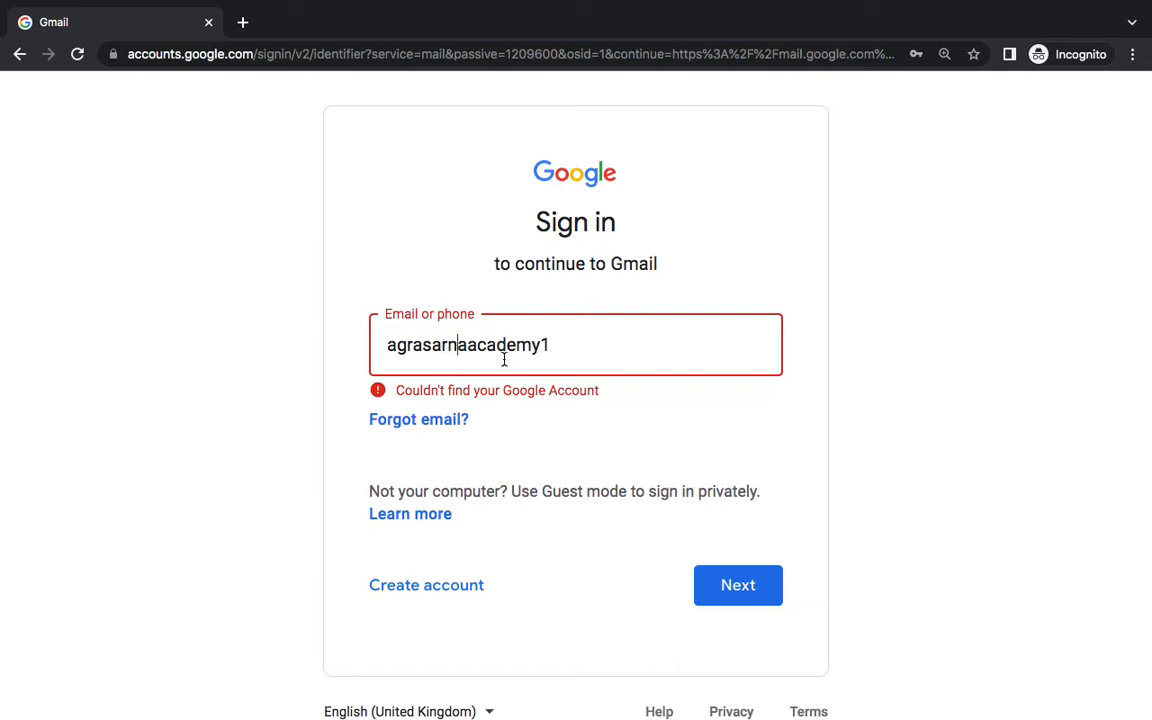
pyautogui.click(571, 352)
pyautogui.press('Return')
pyautogui.click(431, 352)
pyautogui.write('a')
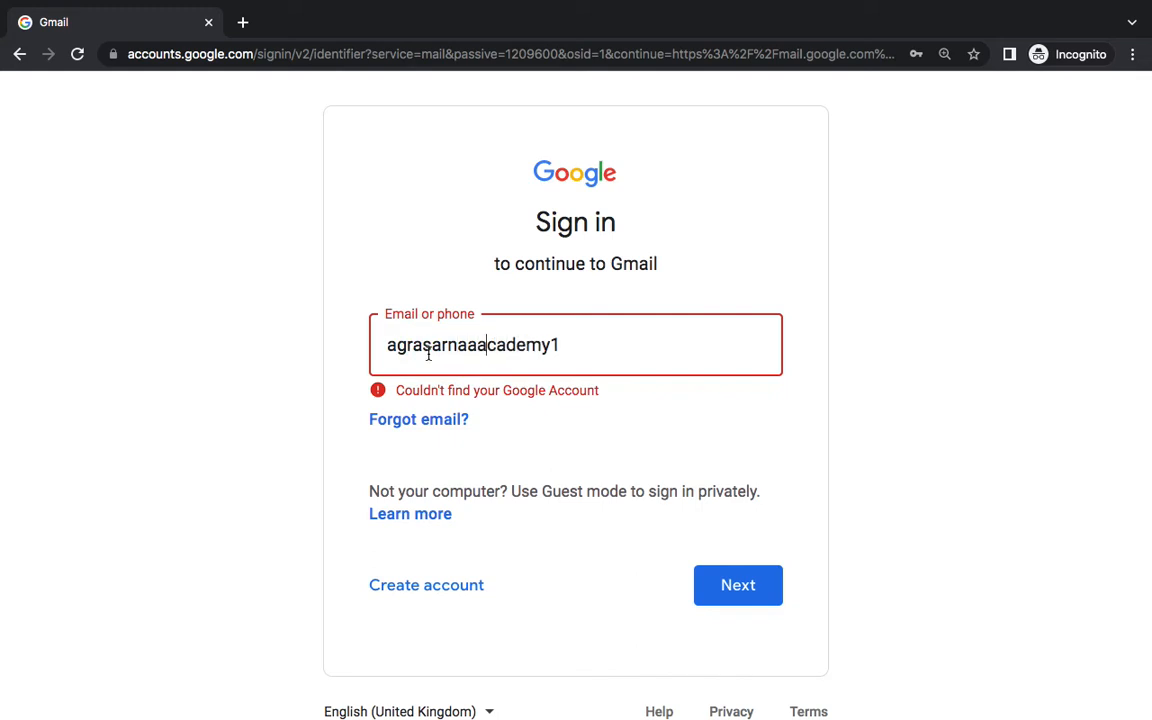
pyautogui.press('Return')
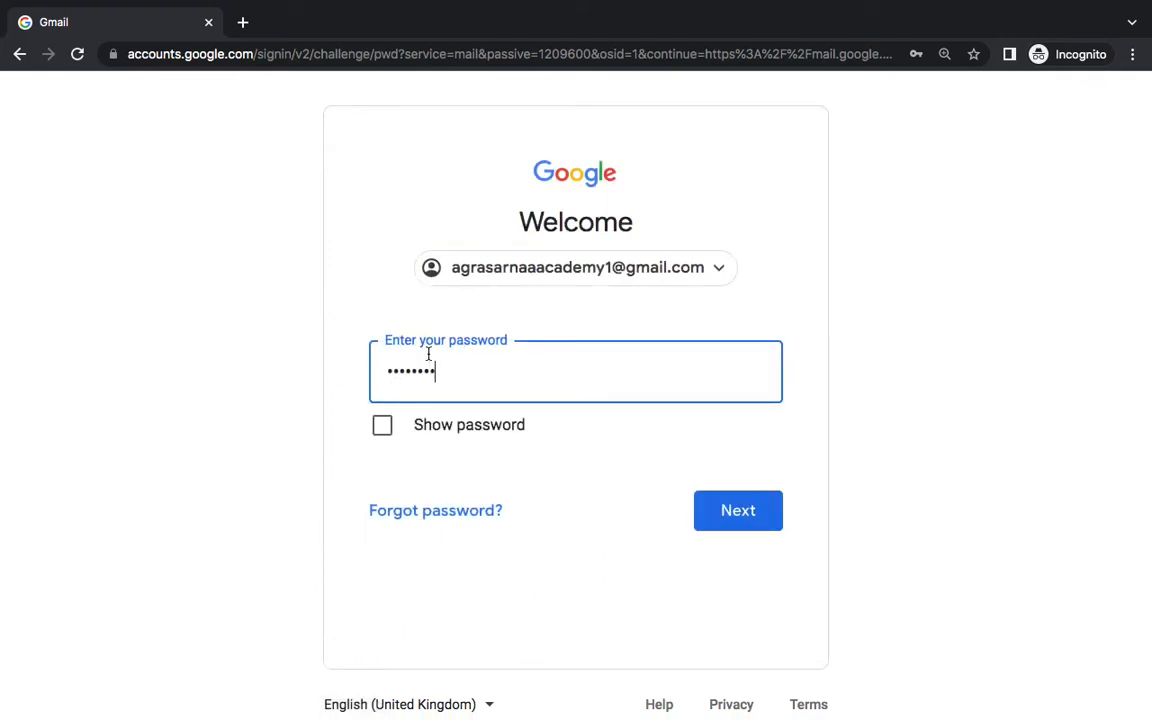
# Step: Submit the account password, retyping it after the Wrong password error
pyautogui.press('Return')
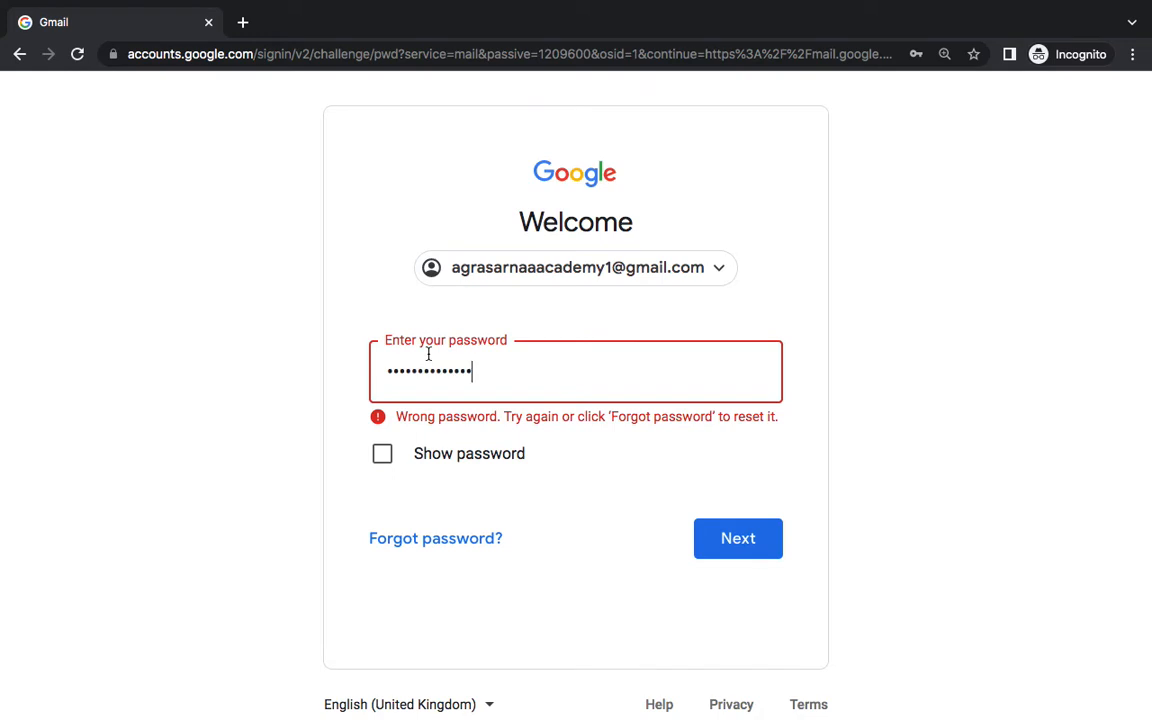
pyautogui.press('Return')
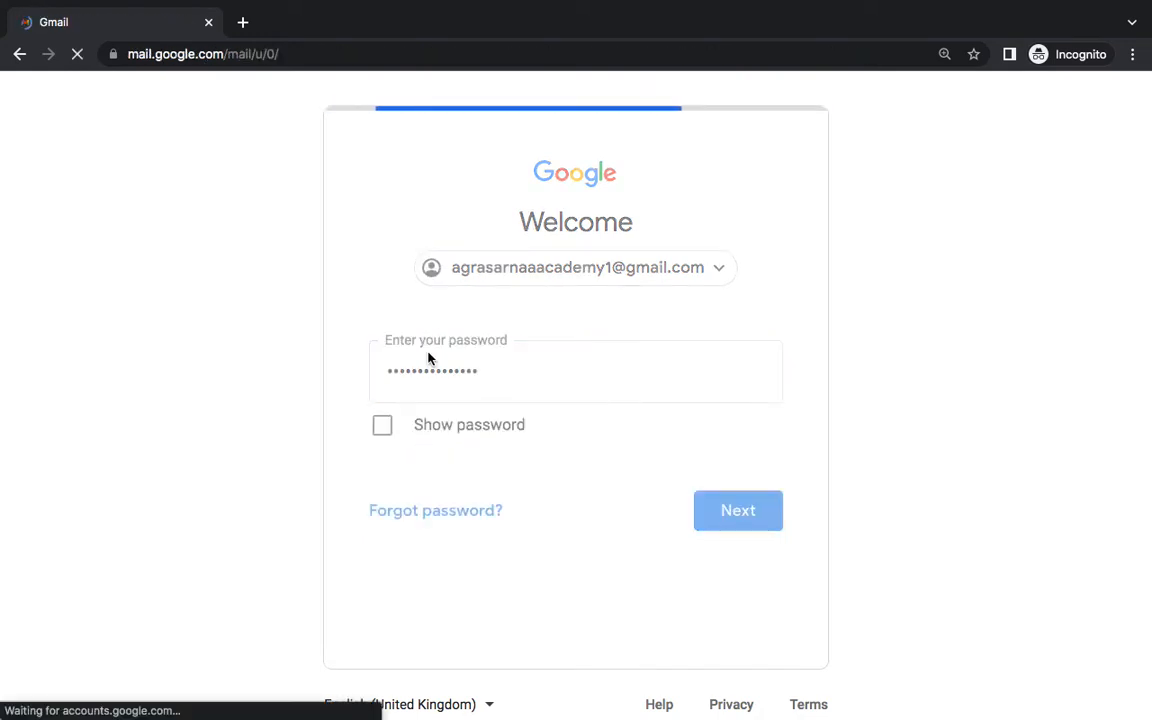
# Step: Load 000webhost.com in a new browser tab
pyautogui.click(243, 22)
pyautogui.write('000webhost.com')
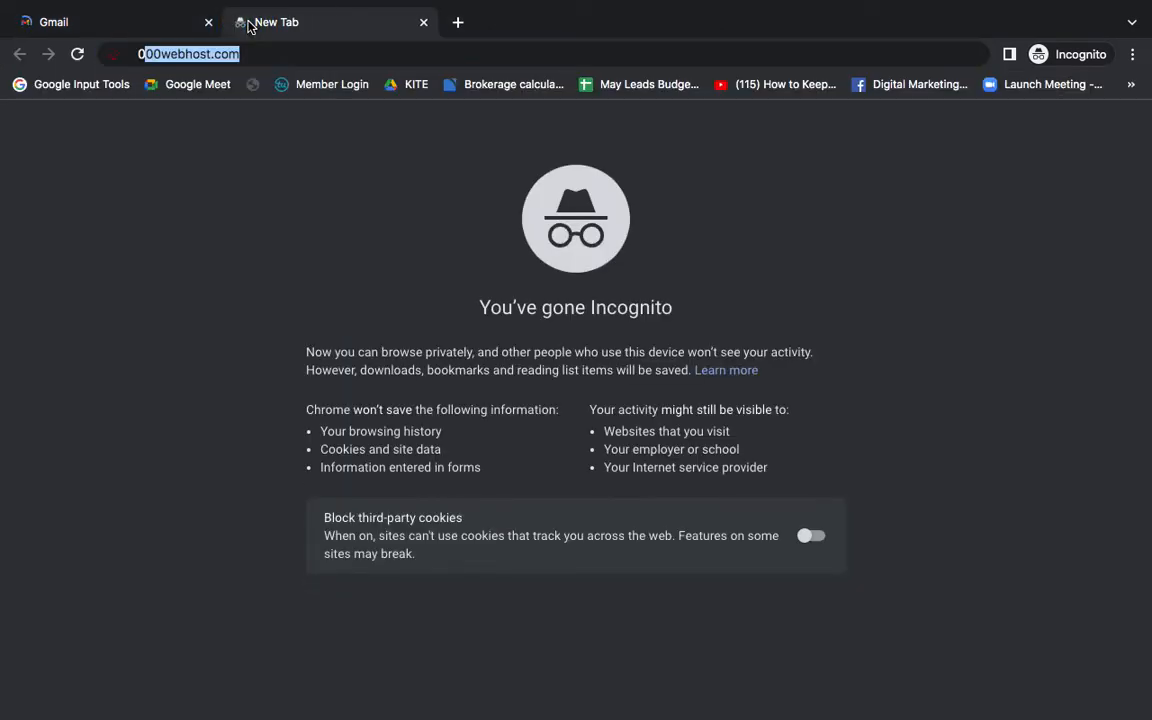
pyautogui.press('Return')
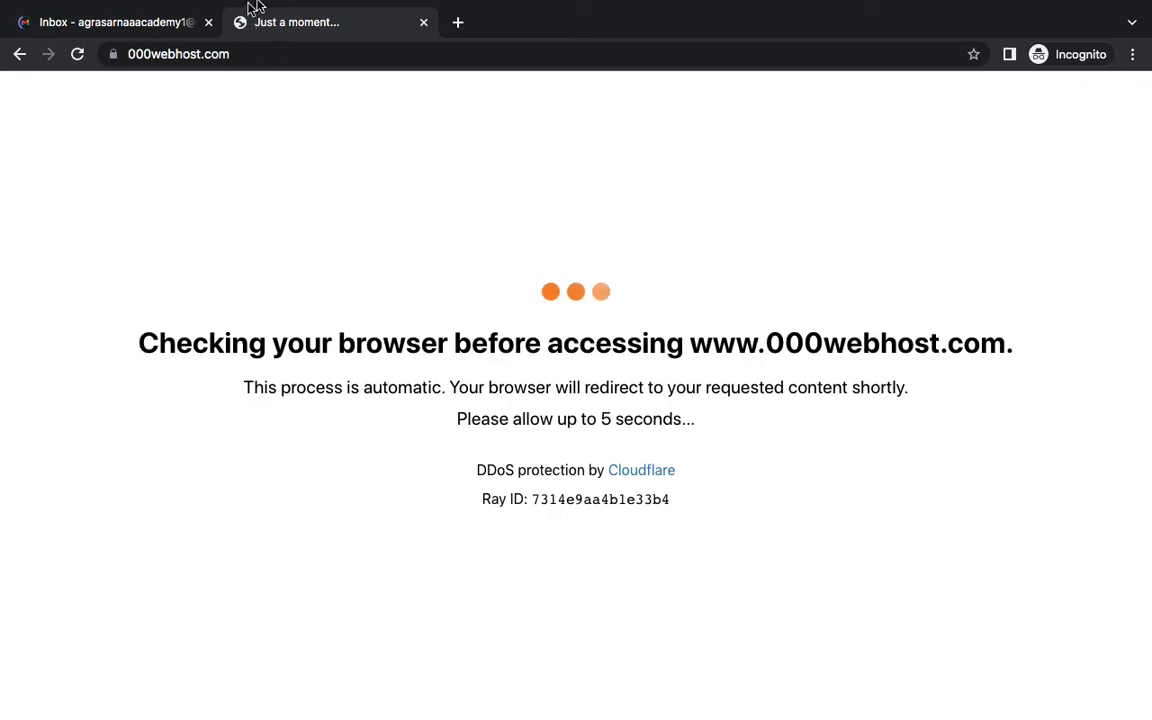
pyautogui.moveTo(257, 5)
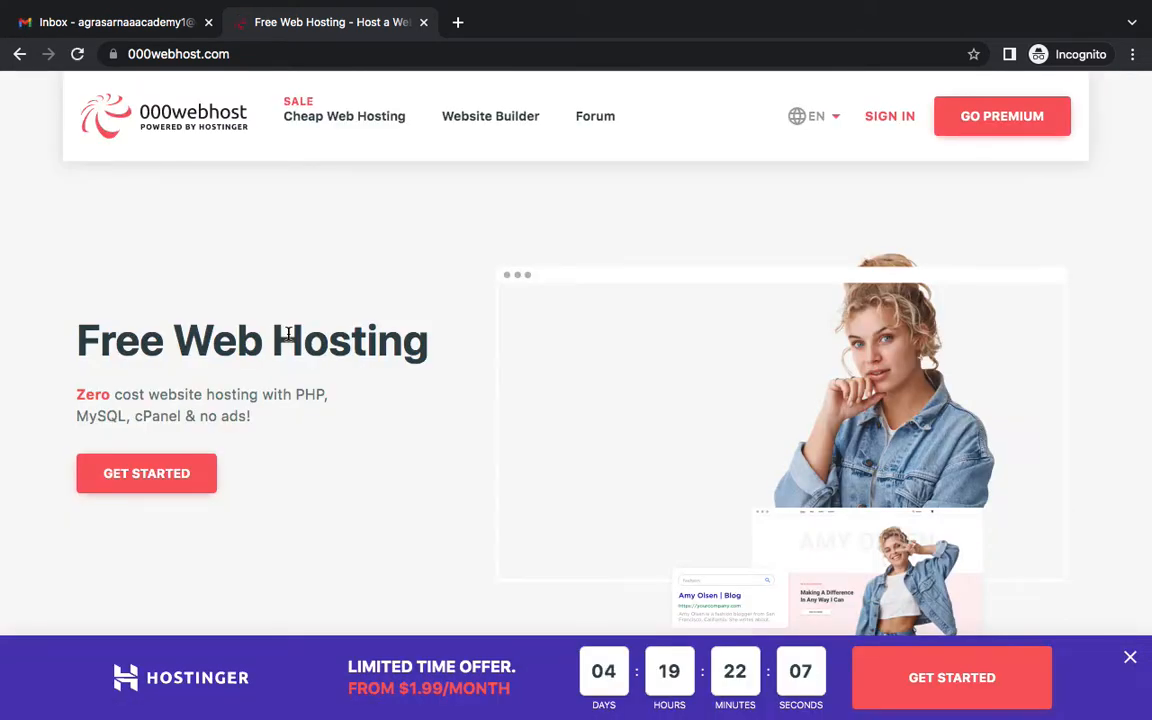
pyautogui.tripleClick(288, 335)
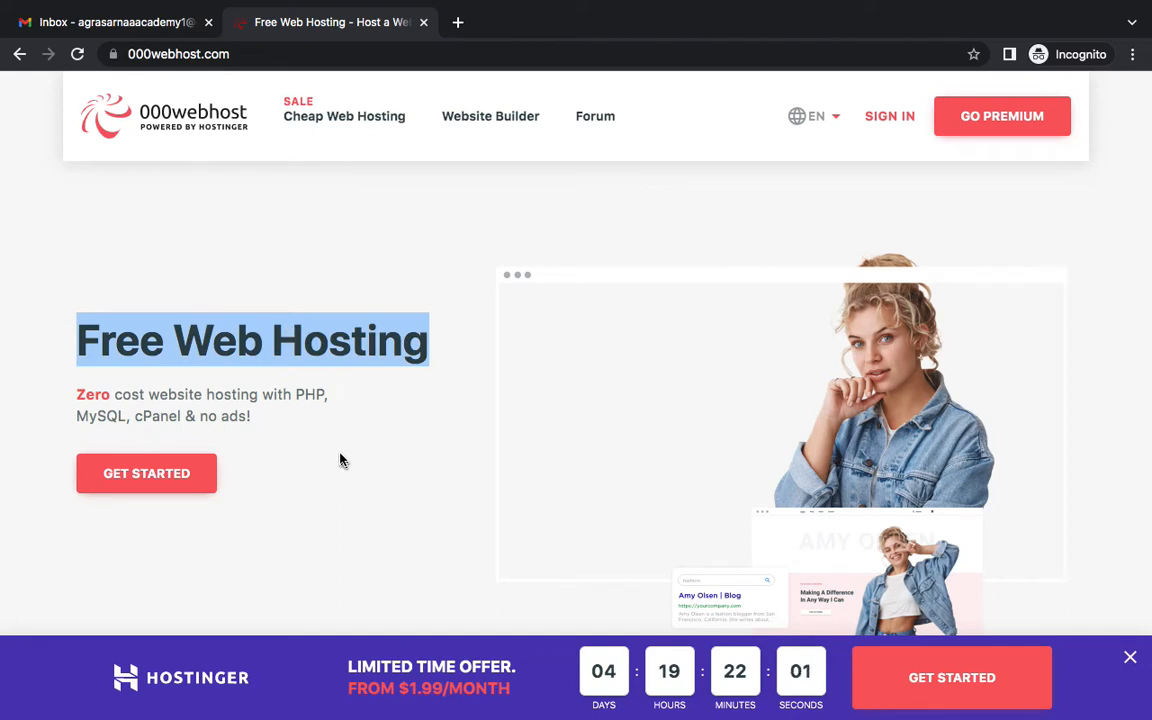
pyautogui.click(336, 486)
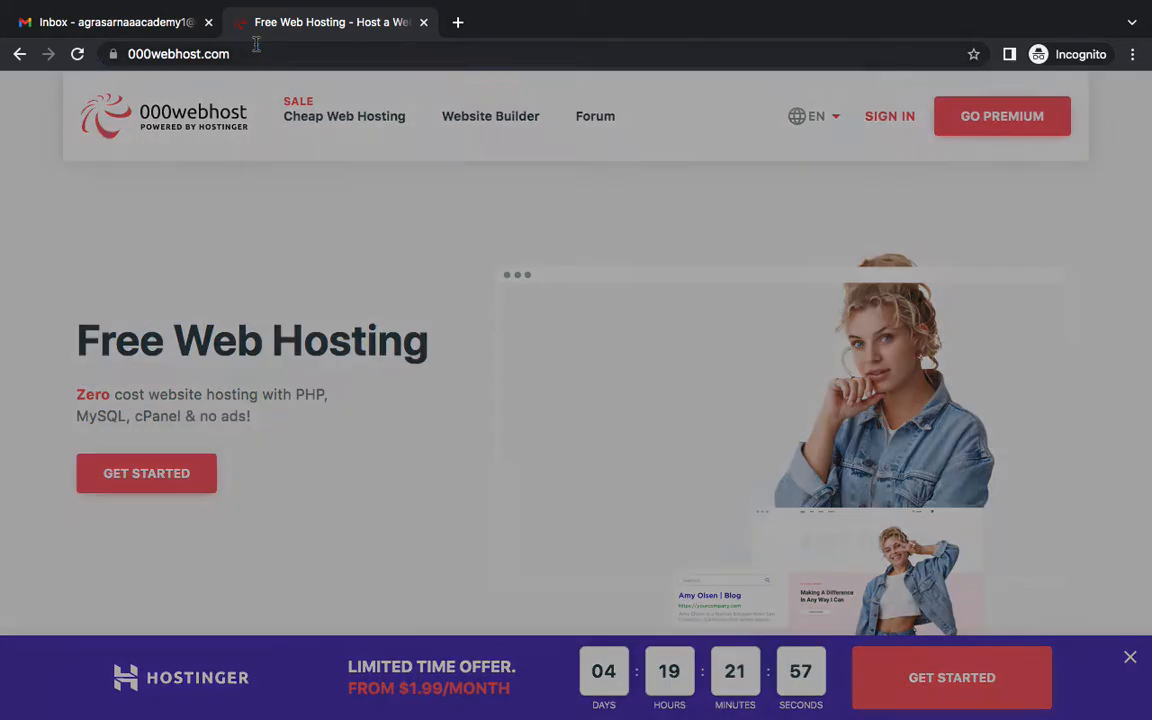
# Step: Dismiss the Hostinger popup and choose FREE SIGN UP under the $0 plan
pyautogui.click(256, 44)
pyautogui.click(62, 300)
pyautogui.scroll(-2, 66, 305)
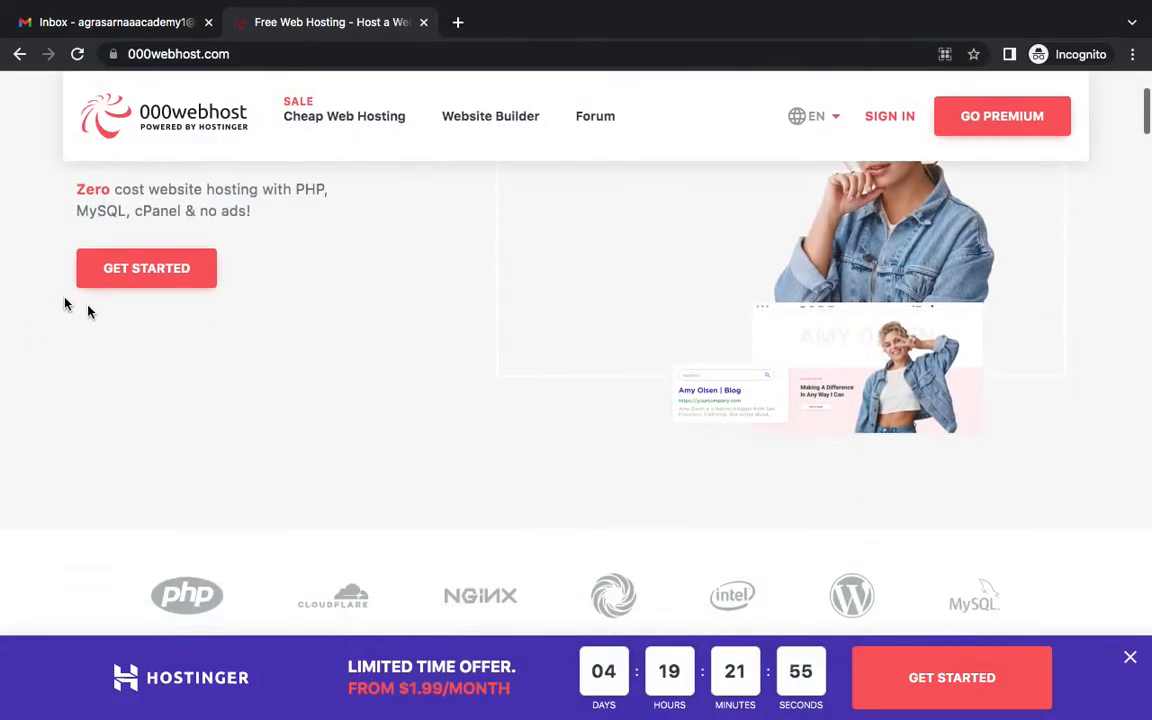
pyautogui.click(149, 267)
pyautogui.scroll(-3, 180, 408)
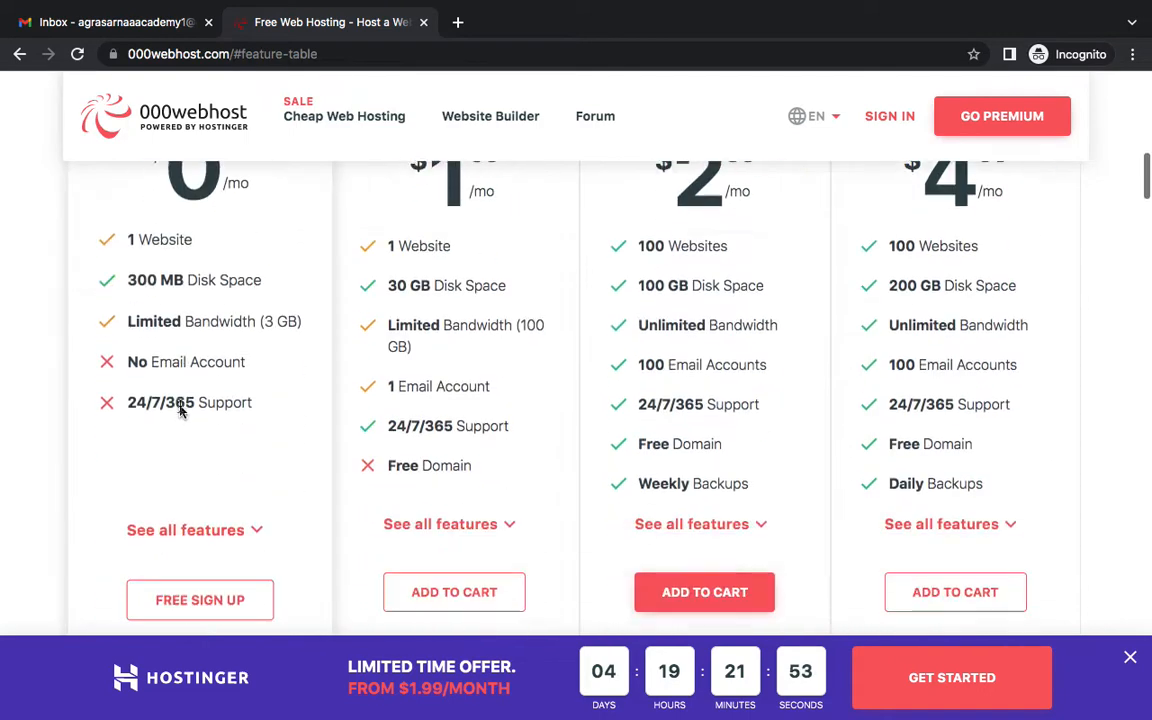
pyautogui.click(178, 487)
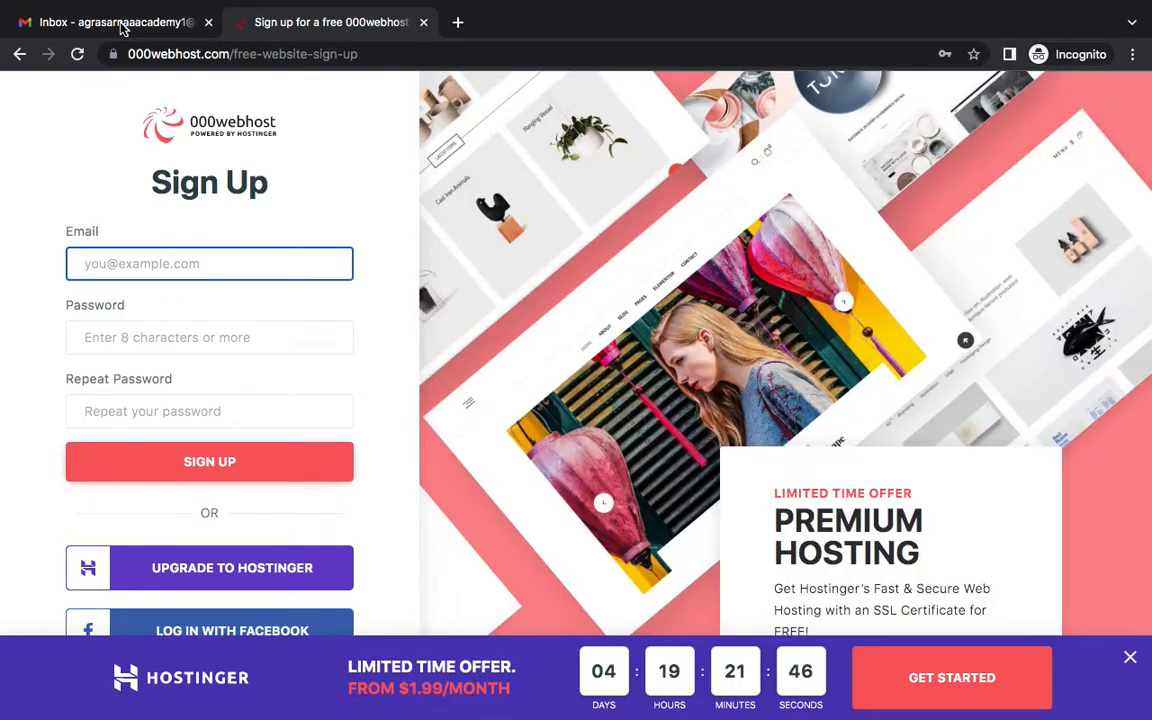
pyautogui.click(122, 24)
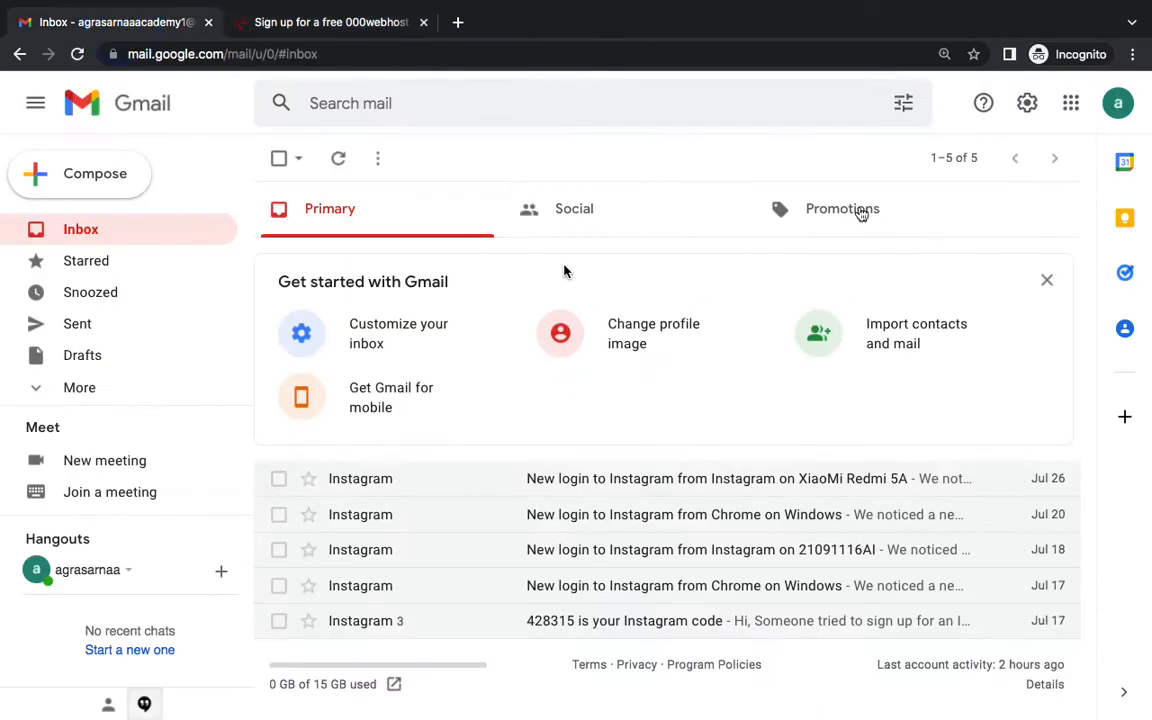
pyautogui.click(1120, 106)
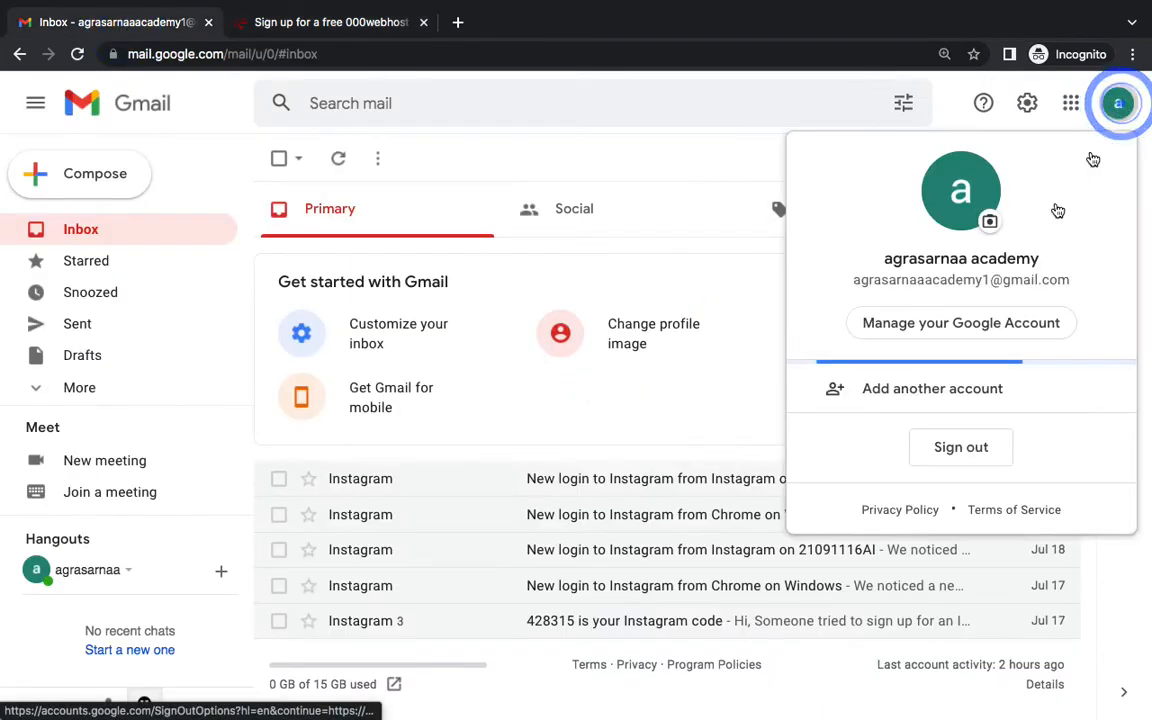
pyautogui.click(943, 270)
pyautogui.tripleClick(943, 272)
pyautogui.press('super+c')
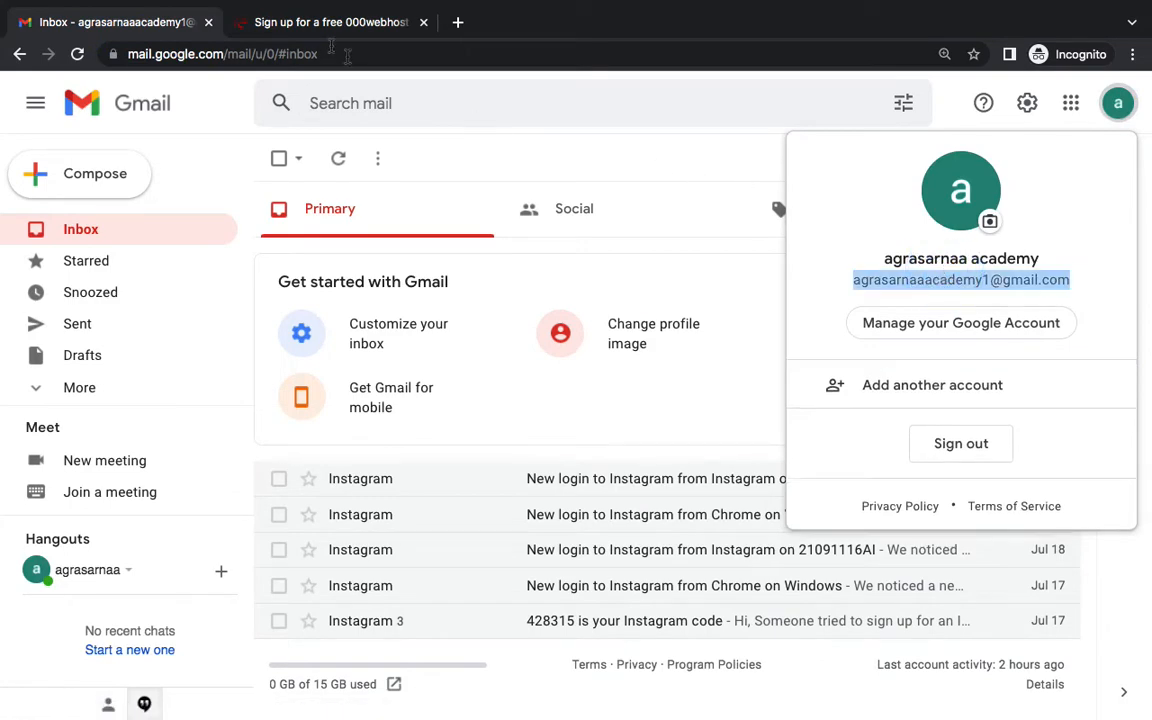
# Step: Fill the 000webhost sign-up form with the Gmail address and matching passwords, then submit
pyautogui.click(288, 34)
pyautogui.click(273, 255)
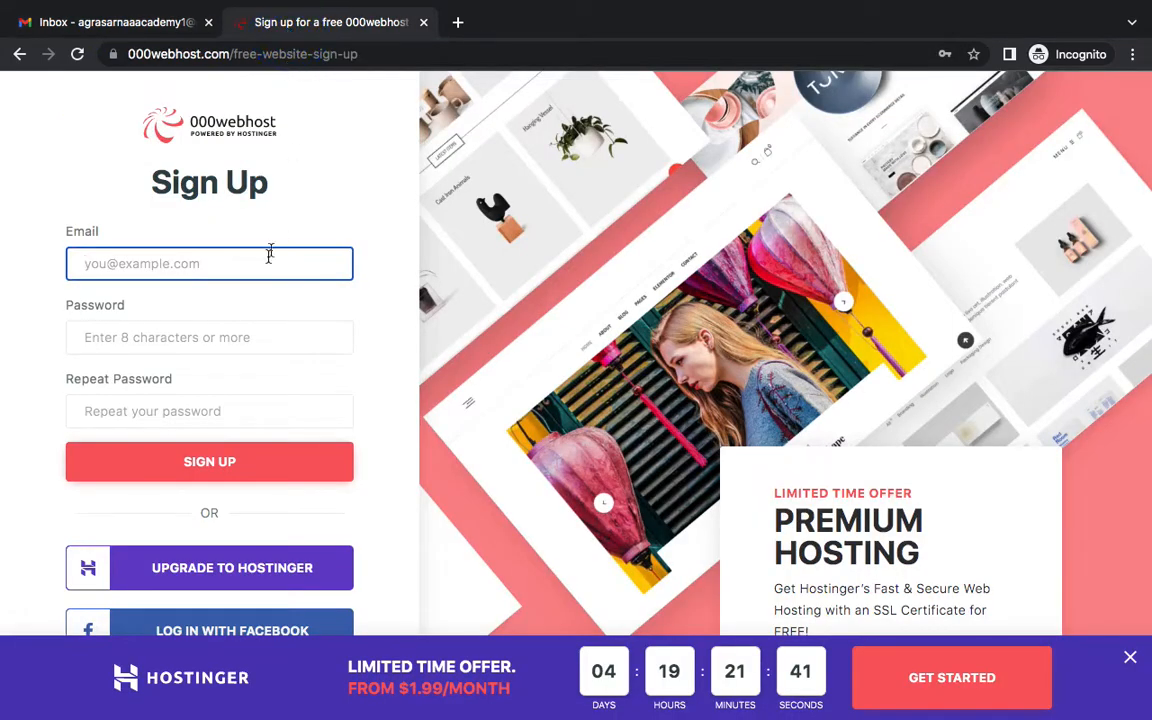
pyautogui.press('super+v')
pyautogui.click(320, 334)
pyautogui.press('super+v')
pyautogui.press('super+a')
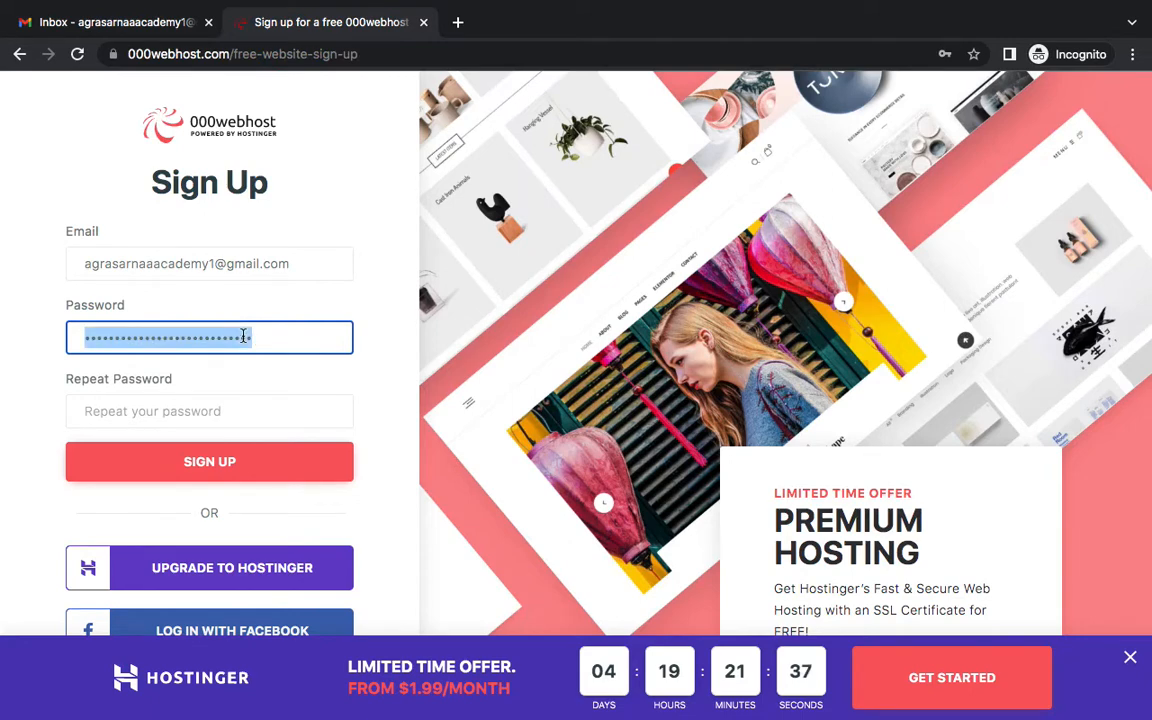
pyautogui.write('•')
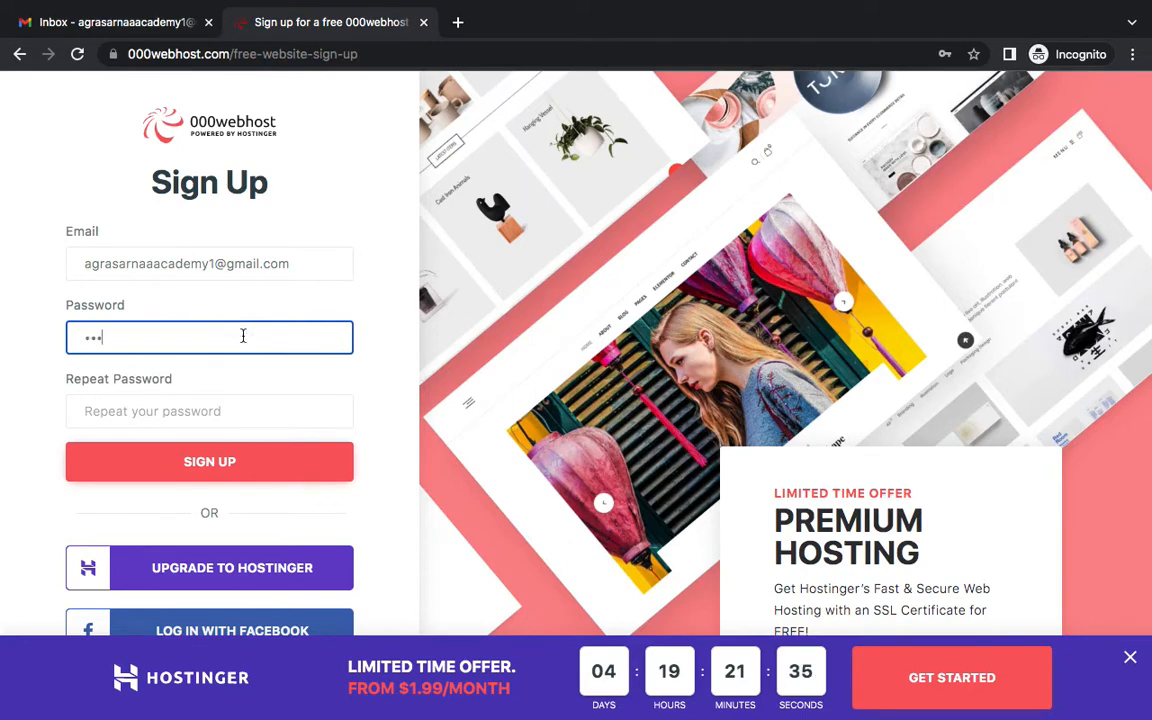
pyautogui.press('Tab')
pyautogui.write('••')
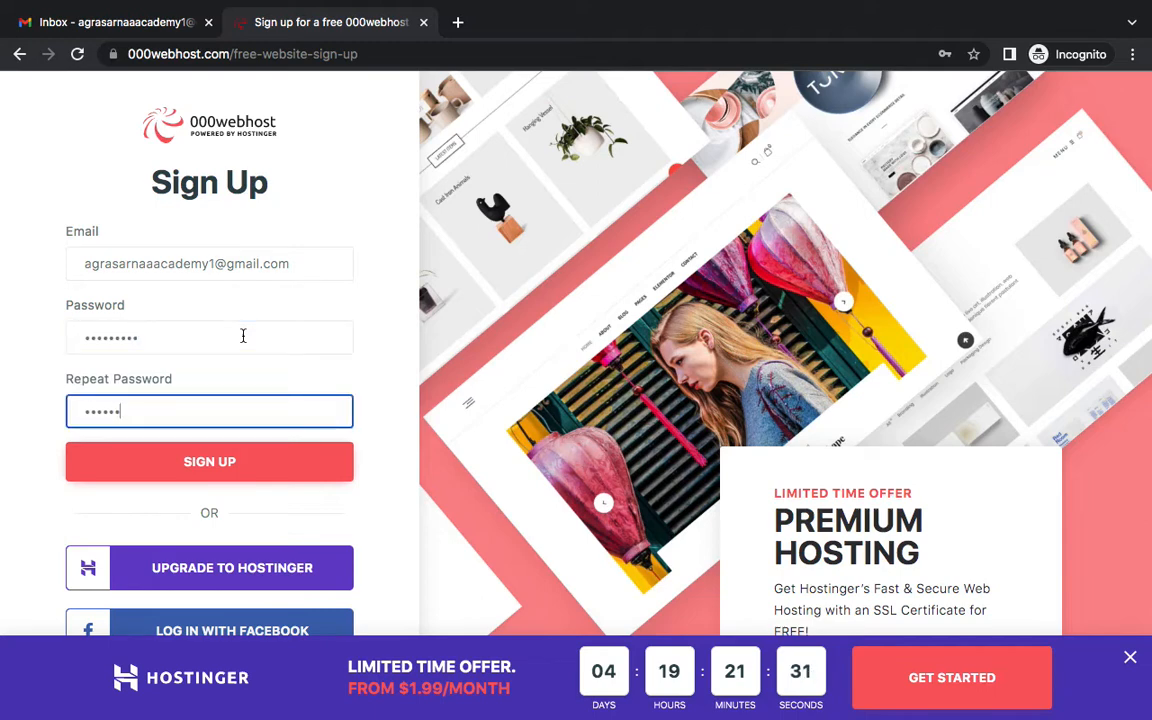
pyautogui.click(270, 476)
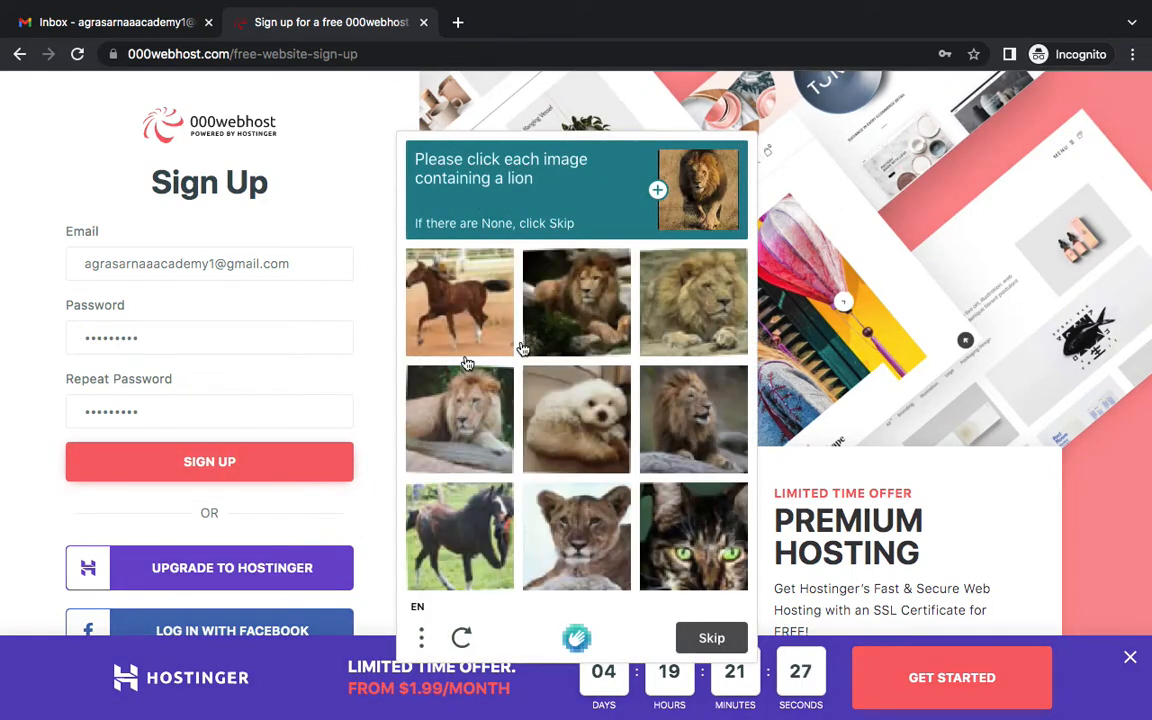
# Step: Select the five lion images in the verification challenge and confirm
pyautogui.click(600, 332)
pyautogui.click(718, 288)
pyautogui.click(494, 381)
pyautogui.click(733, 430)
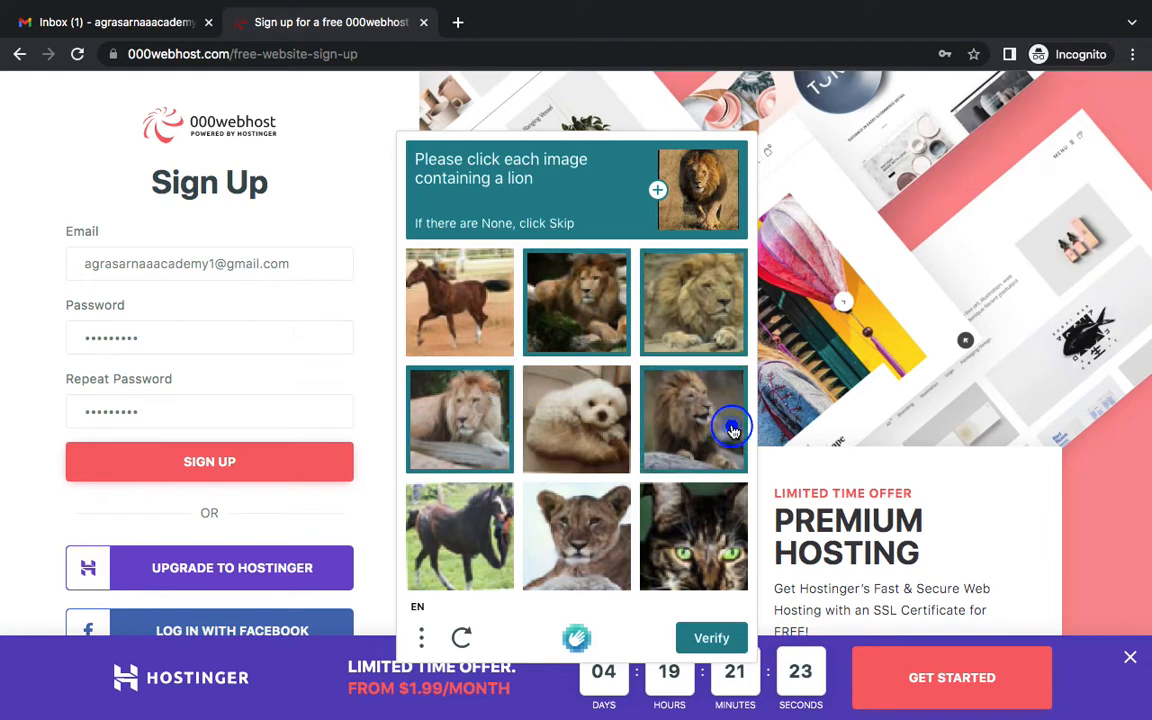
pyautogui.click(617, 565)
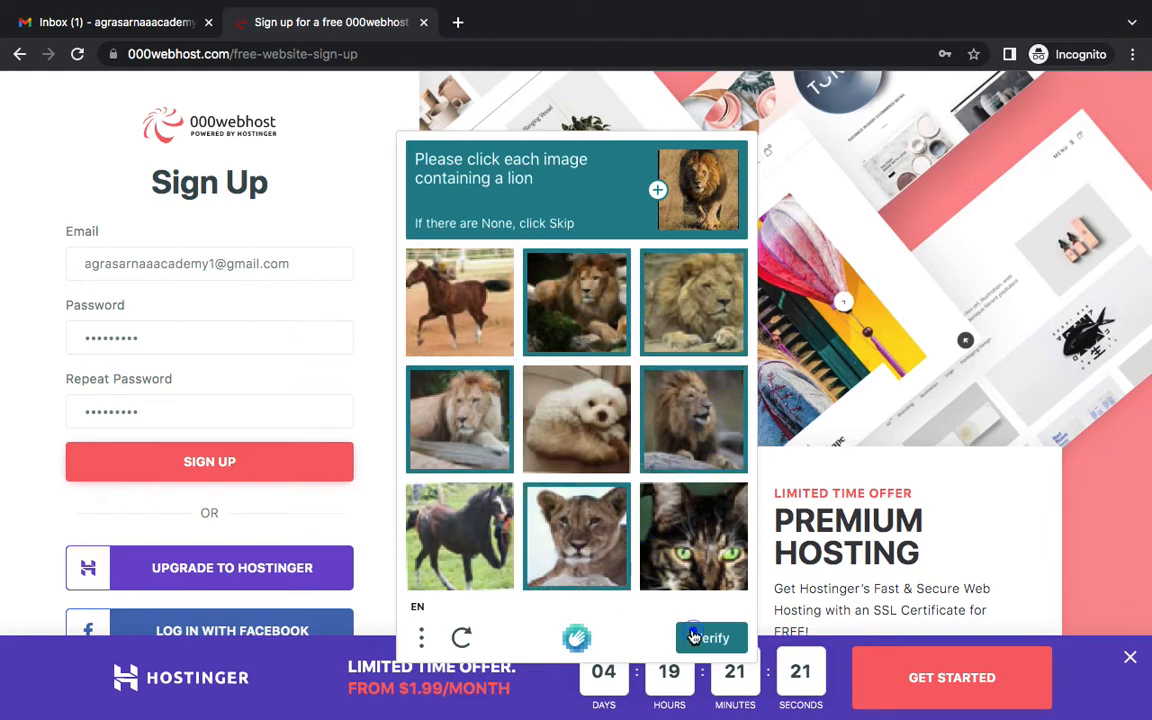
pyautogui.click(692, 630)
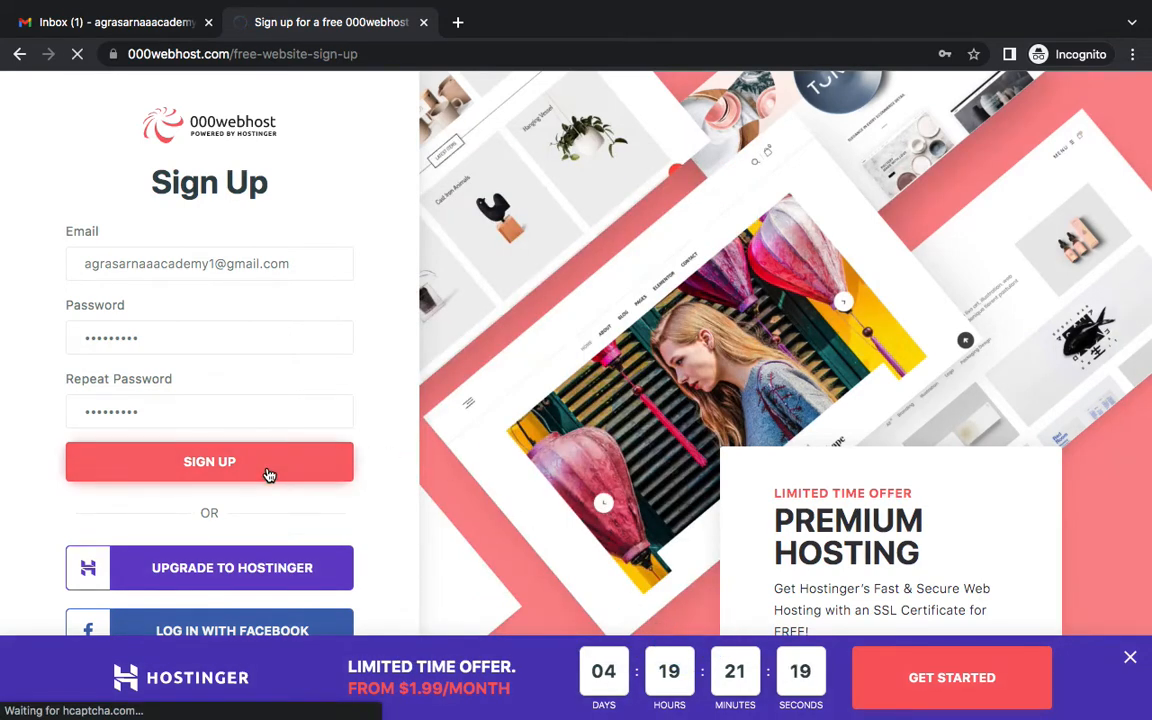
# Step: Highlight 000webhost in the Word notes, read the confirmation-email notice, then go to Gmail
pyautogui.press('XF86AudioLowerVolume')
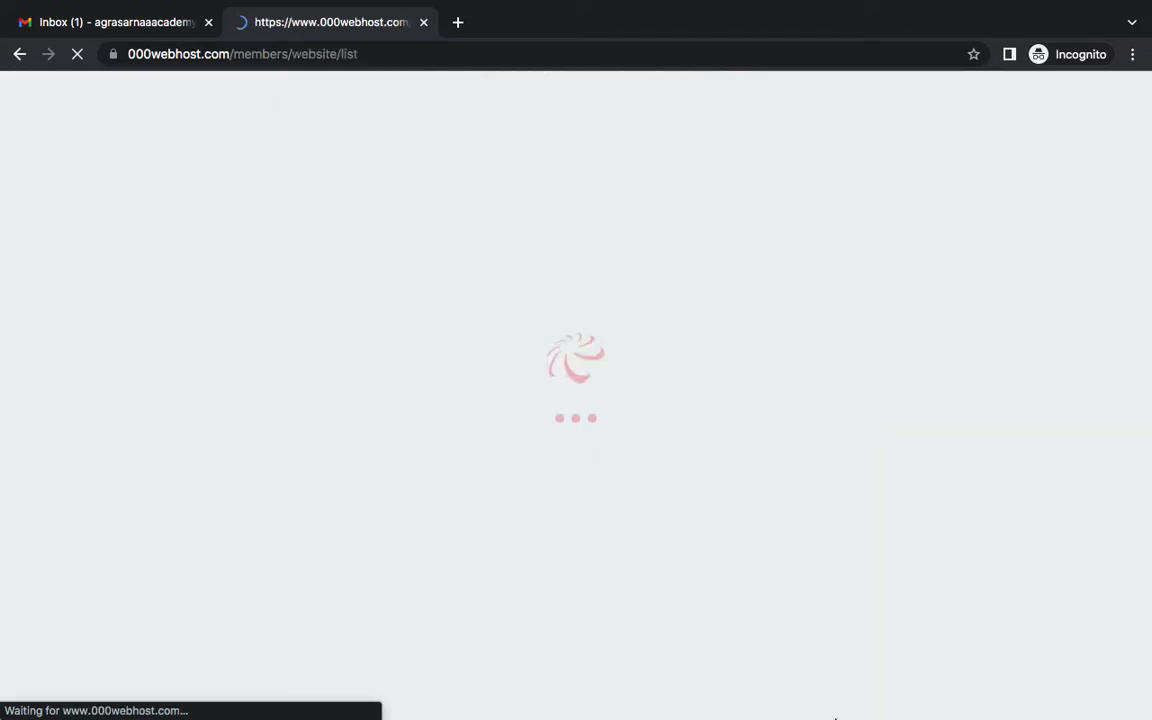
pyautogui.click(797, 688)
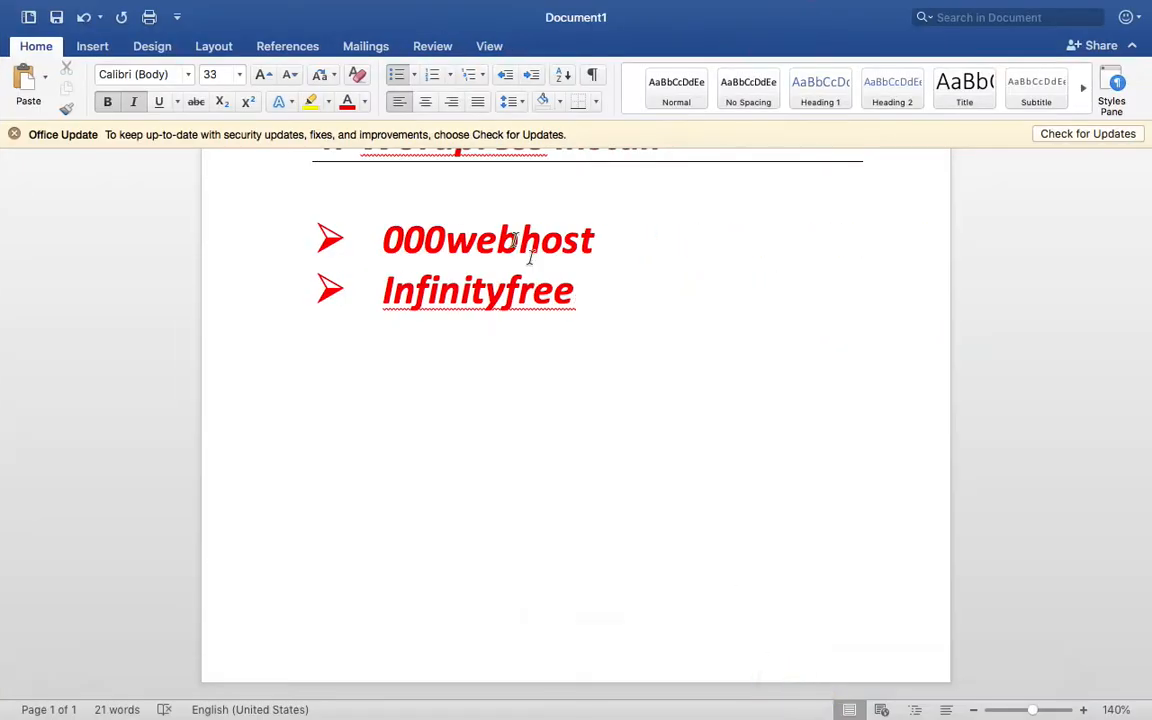
pyautogui.doubleClick(507, 237)
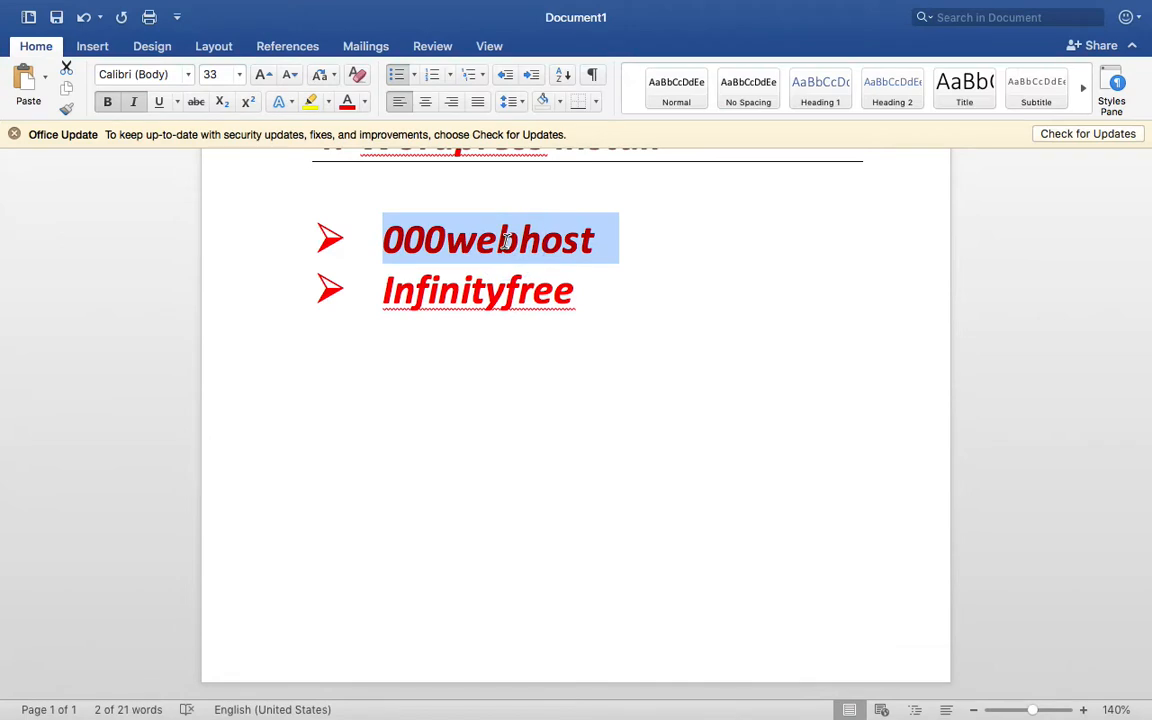
pyautogui.hotkey('ctrl', 'Left')
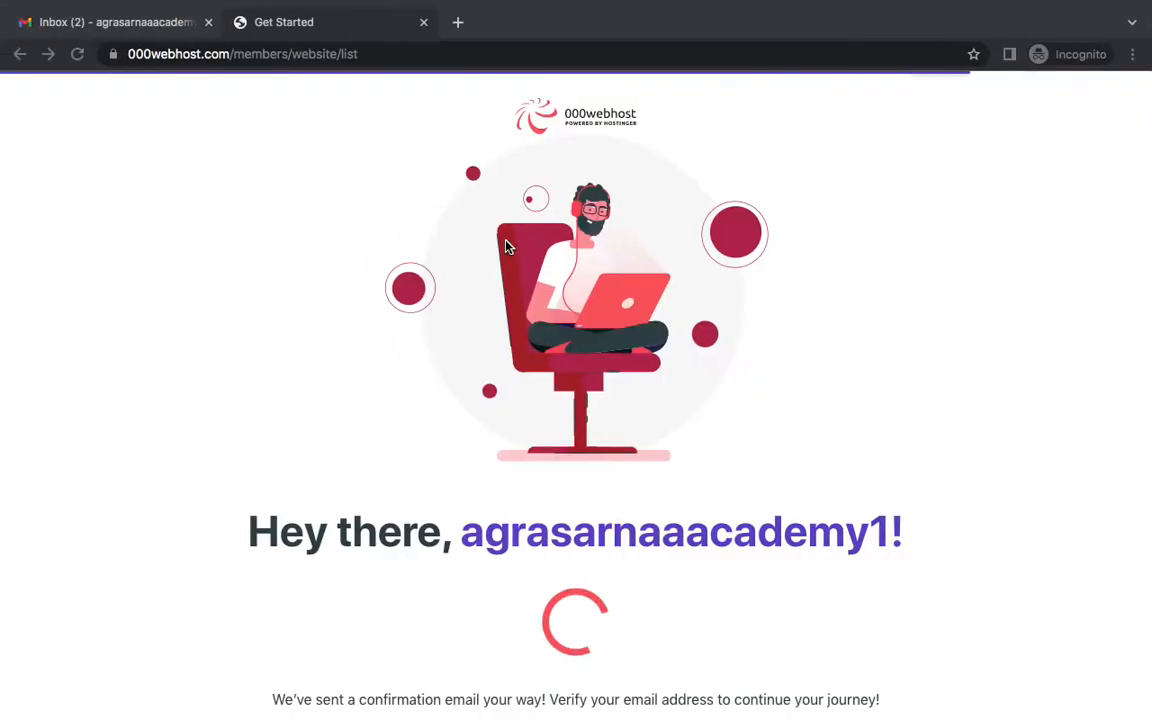
pyautogui.scroll(-1, 519, 345)
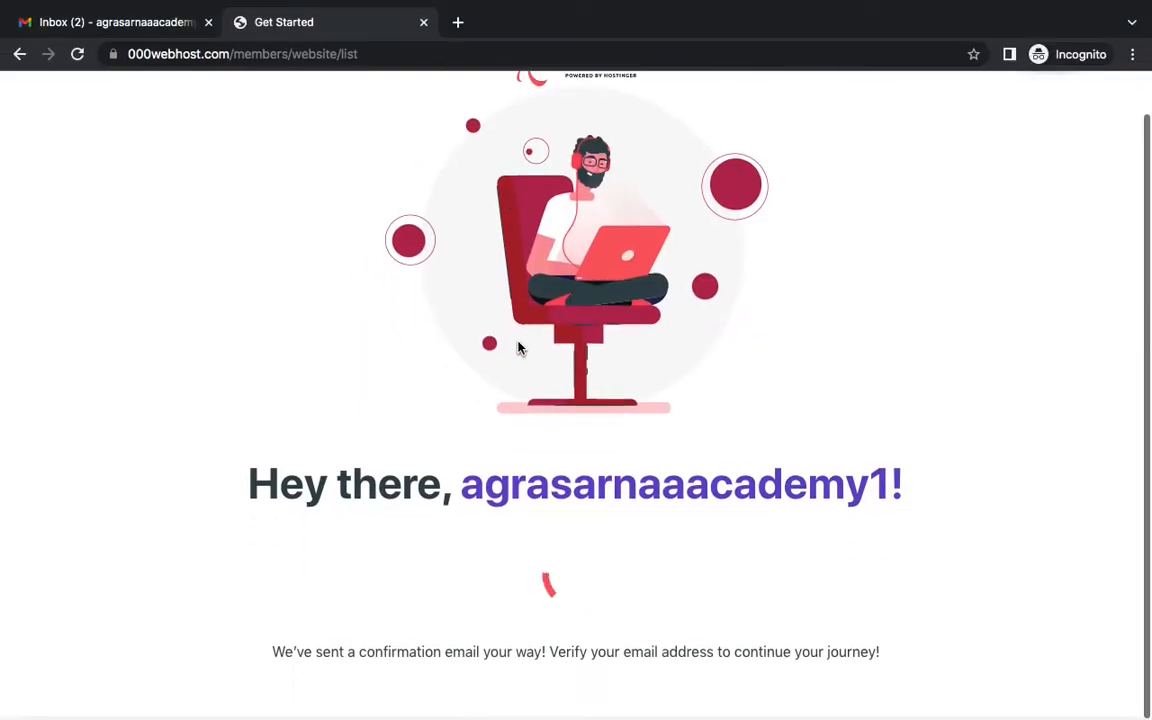
pyautogui.moveTo(272, 655); pyautogui.dragTo(588, 647)
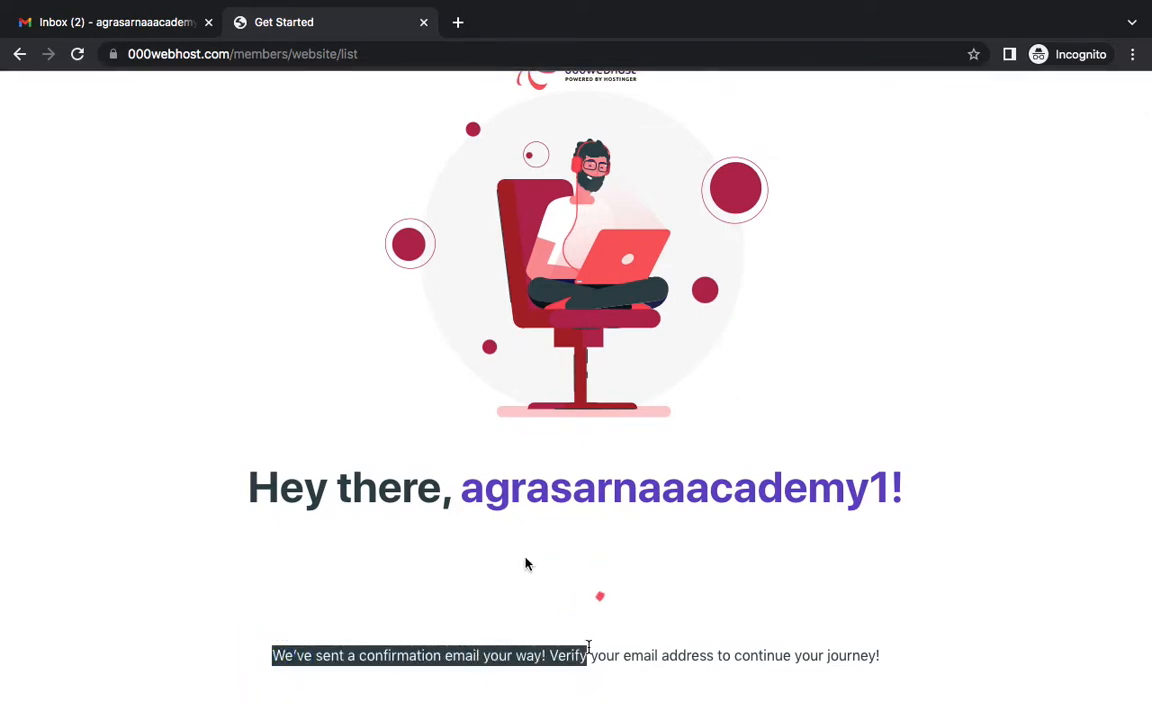
pyautogui.click(121, 20)
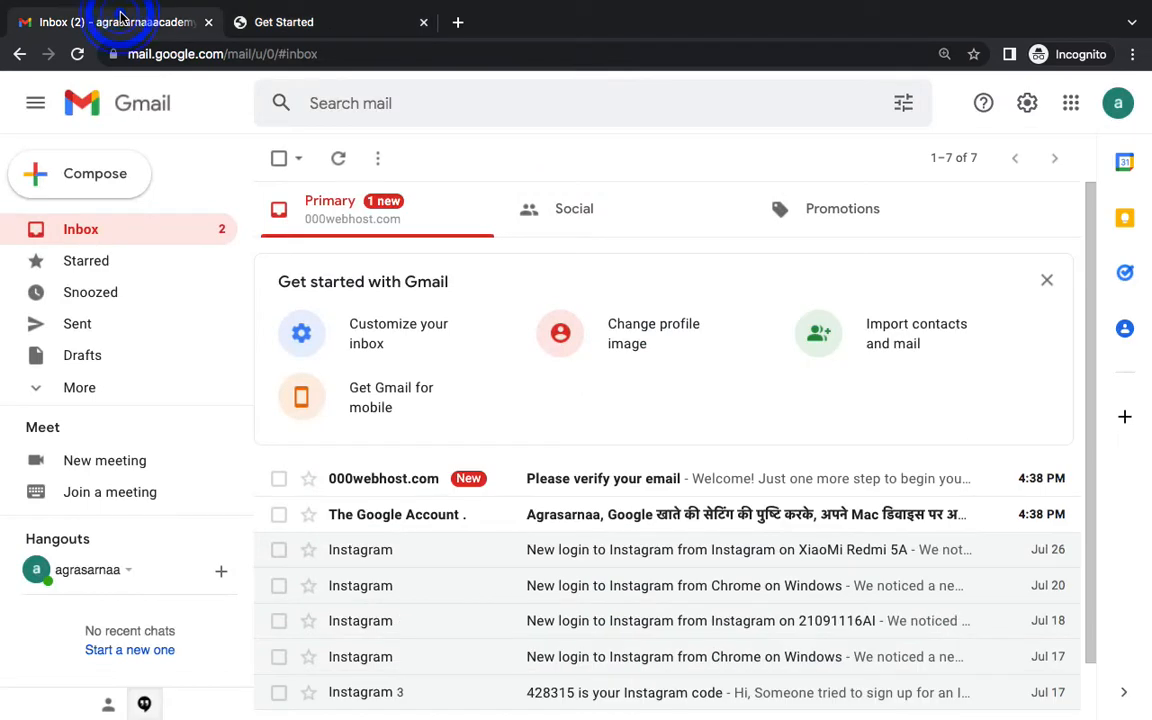
# Step: Open the 'Please verify your email' message and follow its verification link
pyautogui.click(585, 480)
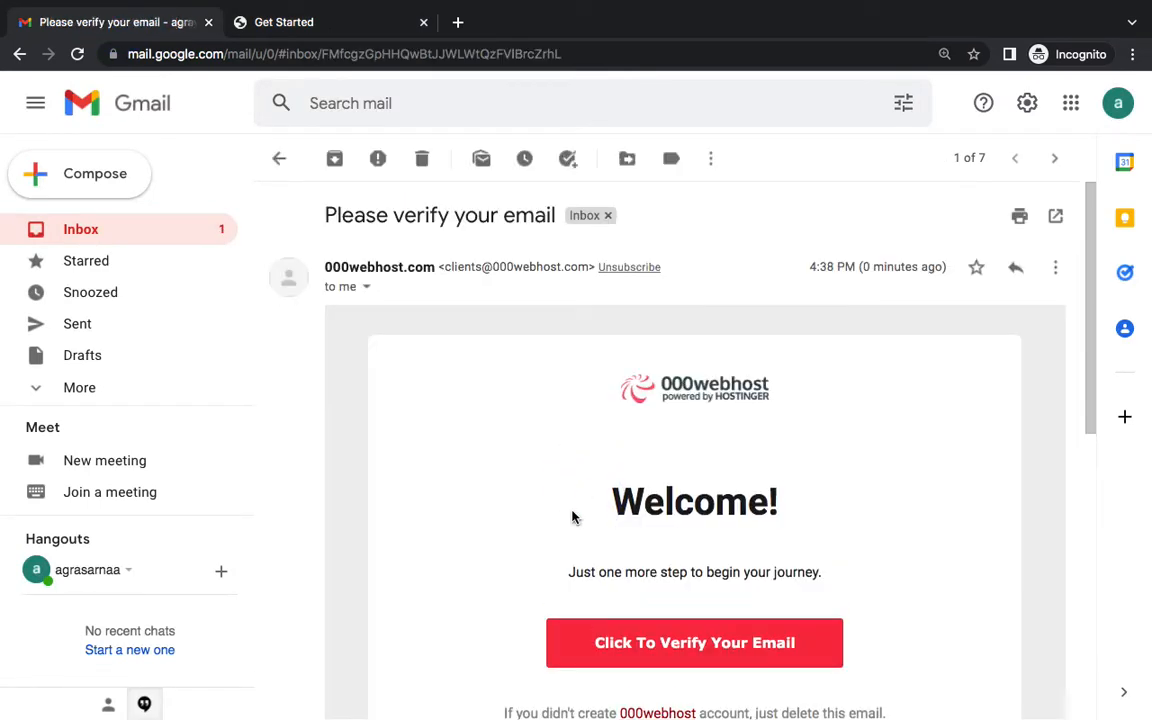
pyautogui.scroll(-3, 571, 514)
pyautogui.click(661, 507)
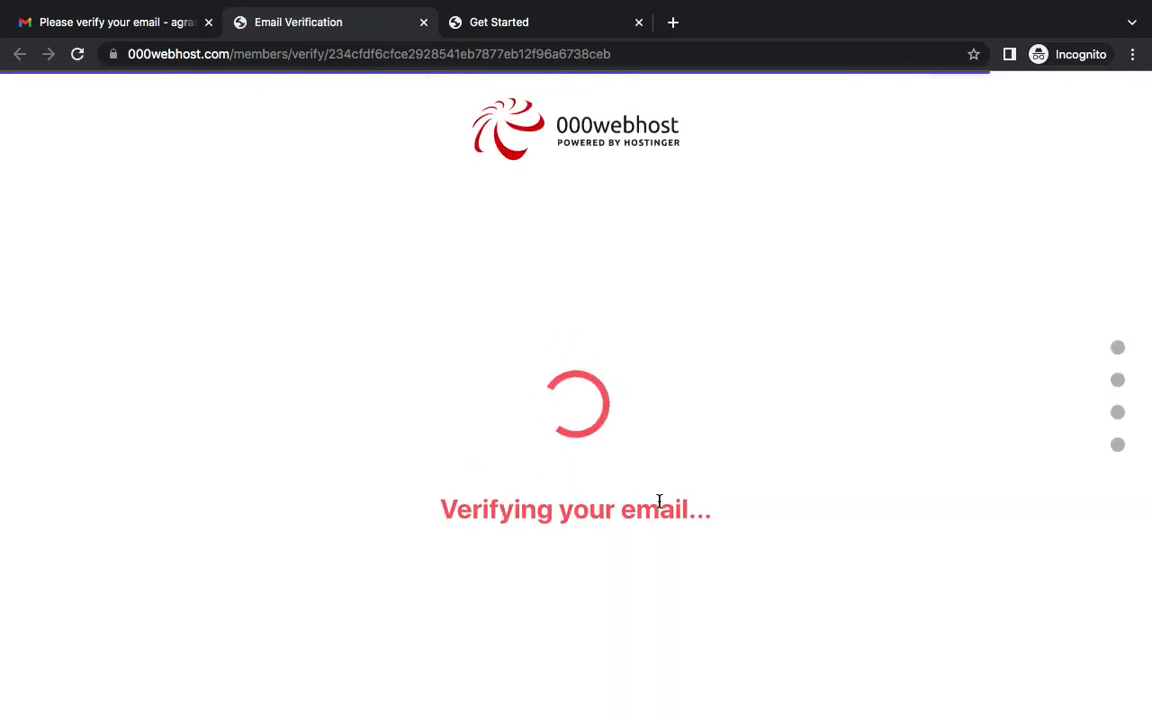
pyautogui.tripleClick(659, 501)
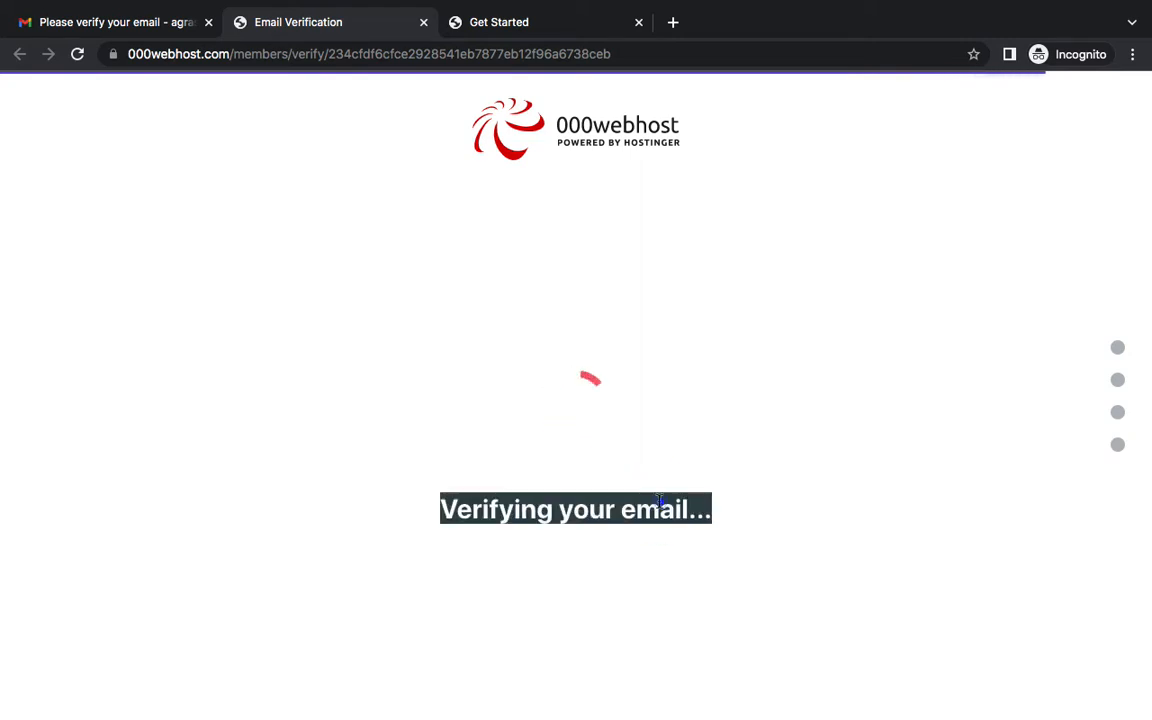
pyautogui.click(733, 477)
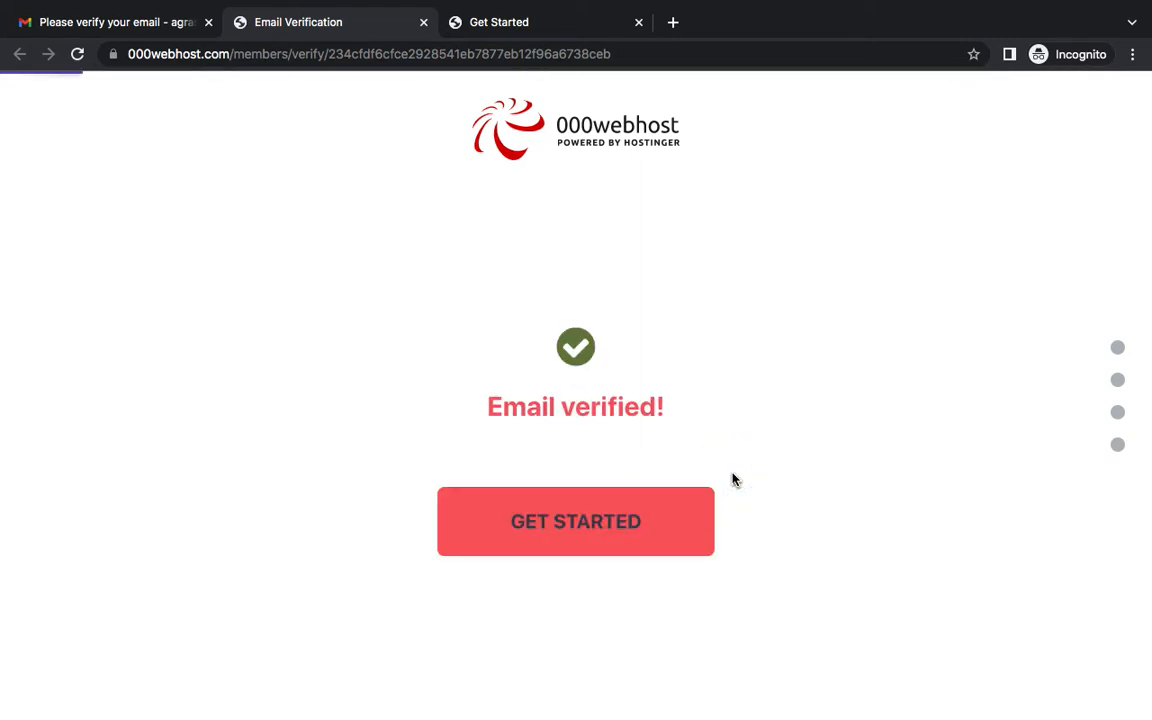
# Step: Choose Create Web Design and Clothing & Accessories in onboarding, then skip the Chrome page
pyautogui.click(607, 540)
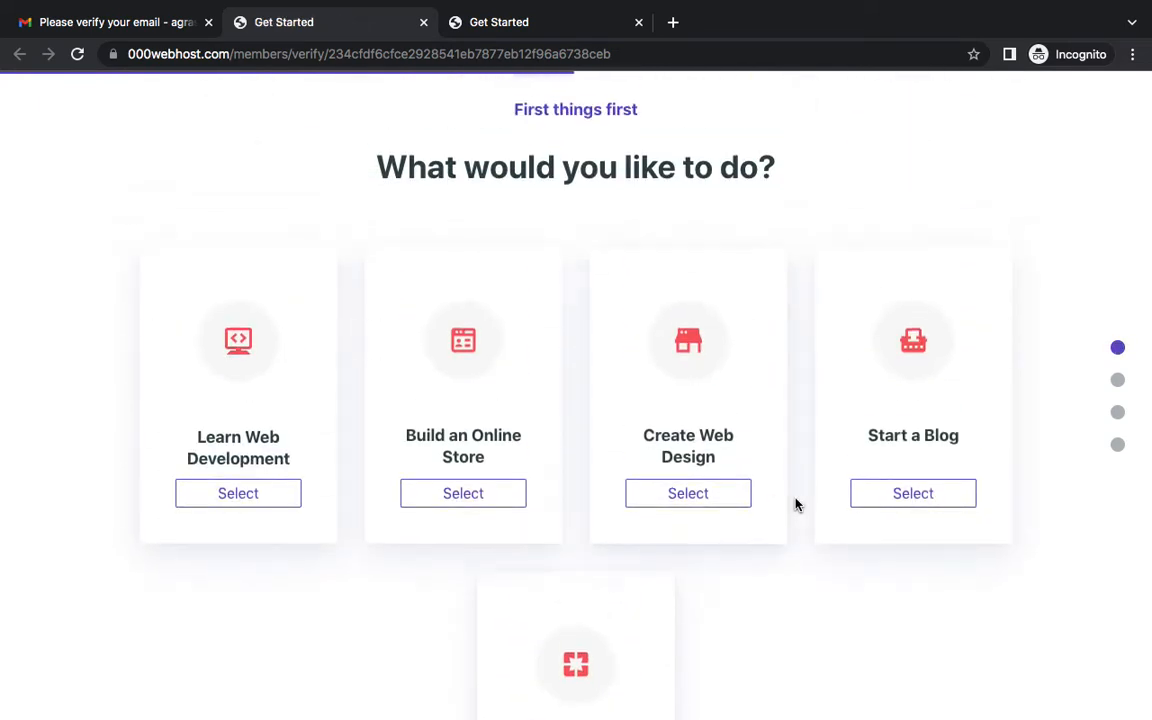
pyautogui.hotkey('ctrl', '-')
pyautogui.hotkey('ctrl', '-')
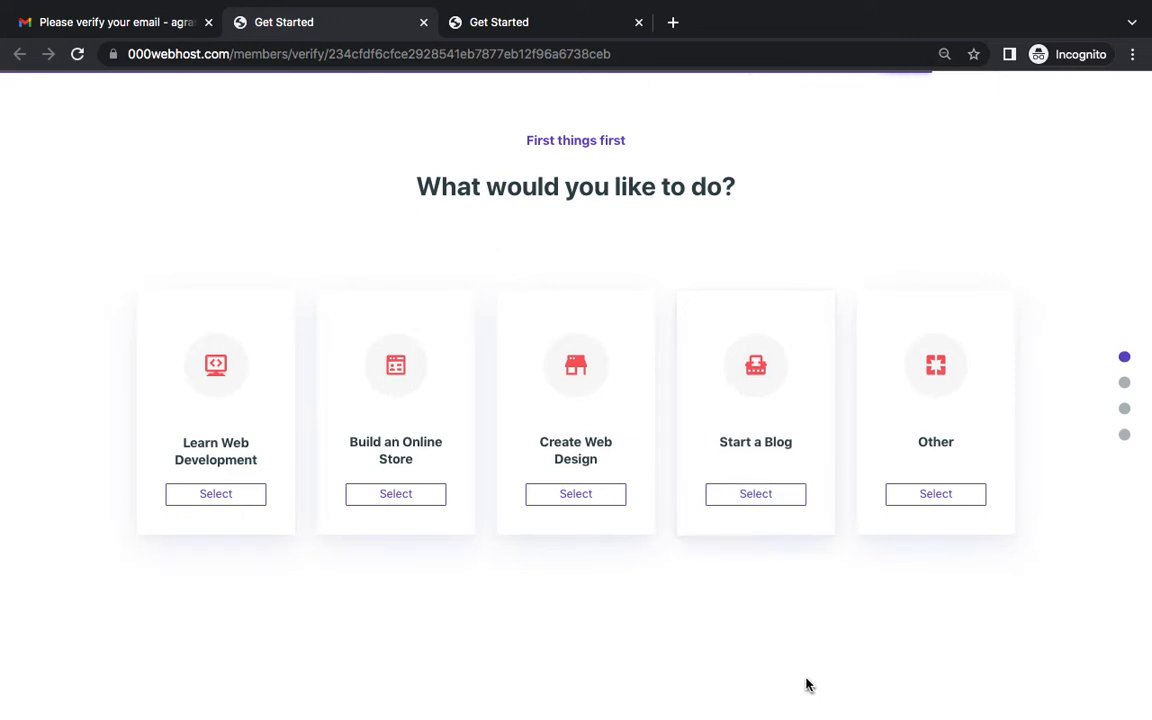
pyautogui.click(583, 495)
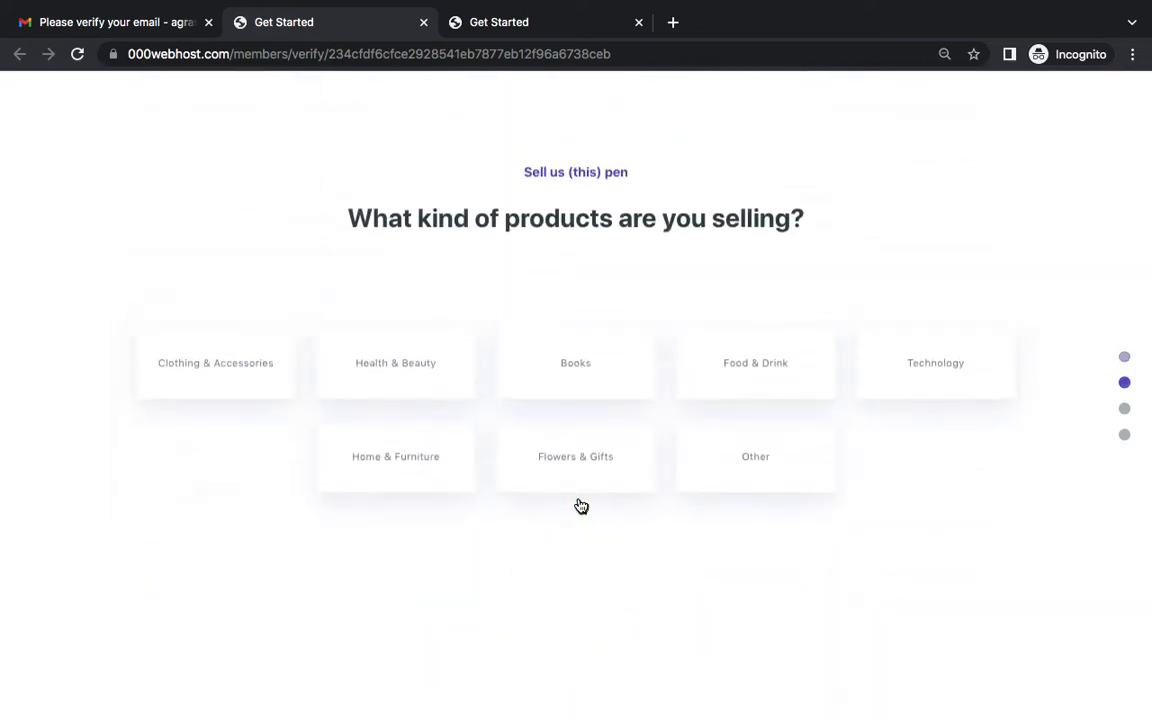
pyautogui.press('super+equal')
pyautogui.press('super+equal')
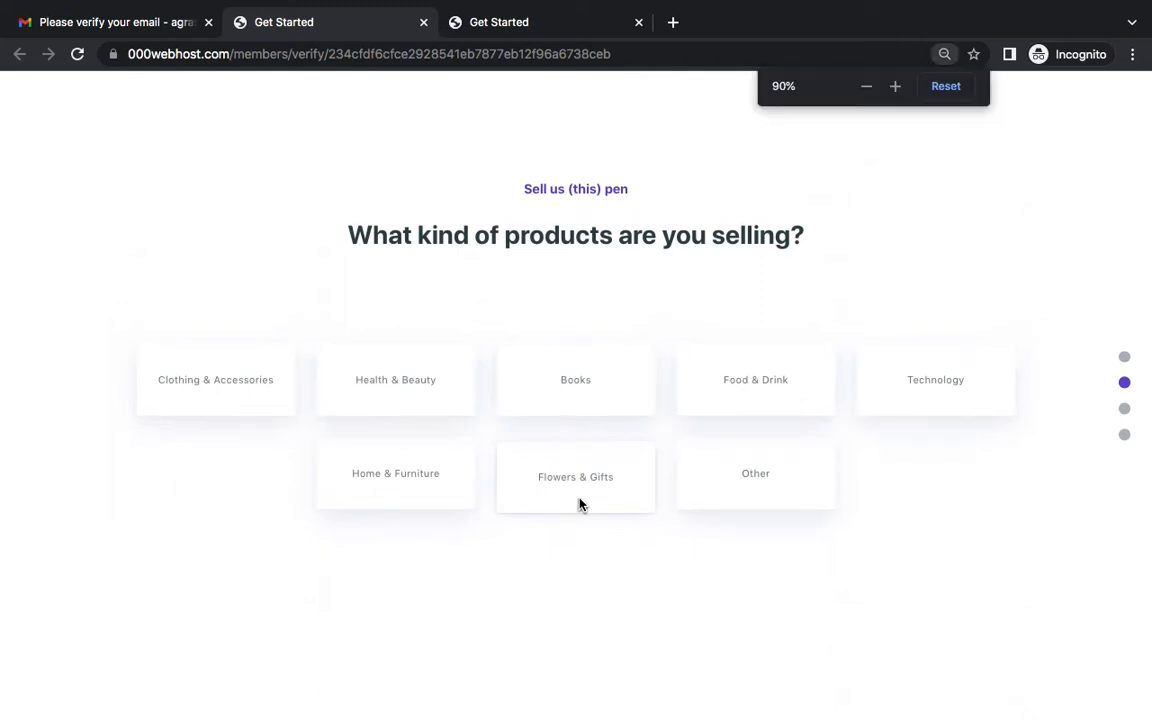
pyautogui.press('super+equal')
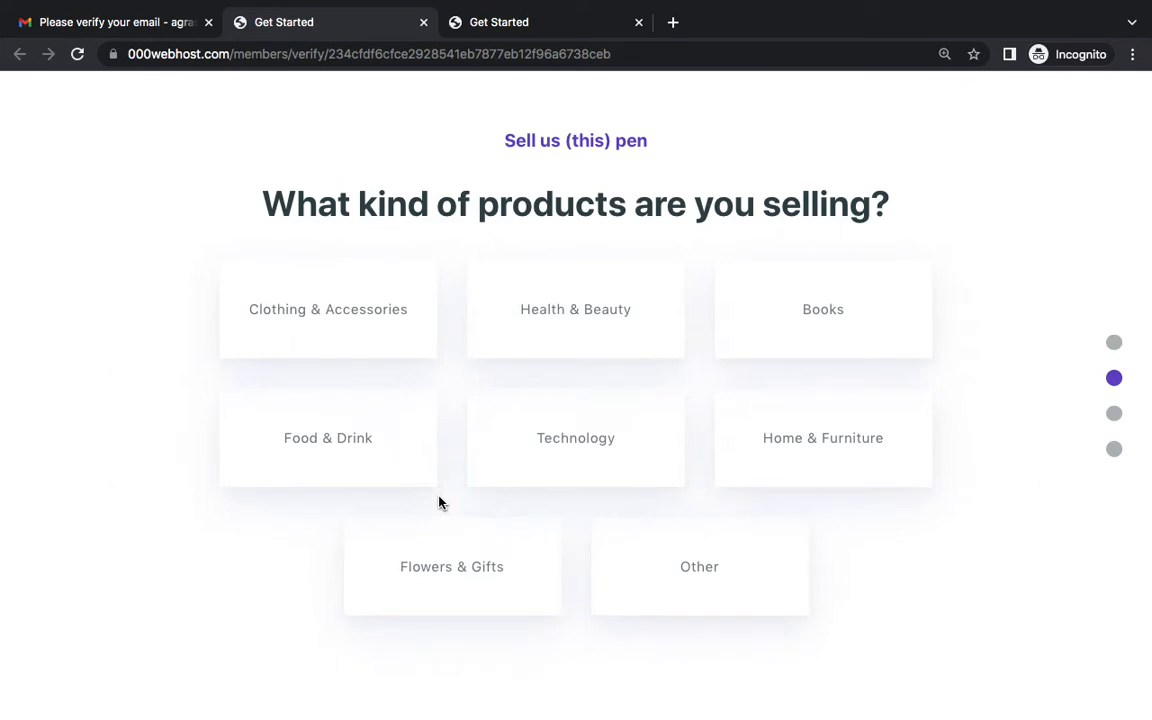
pyautogui.click(309, 336)
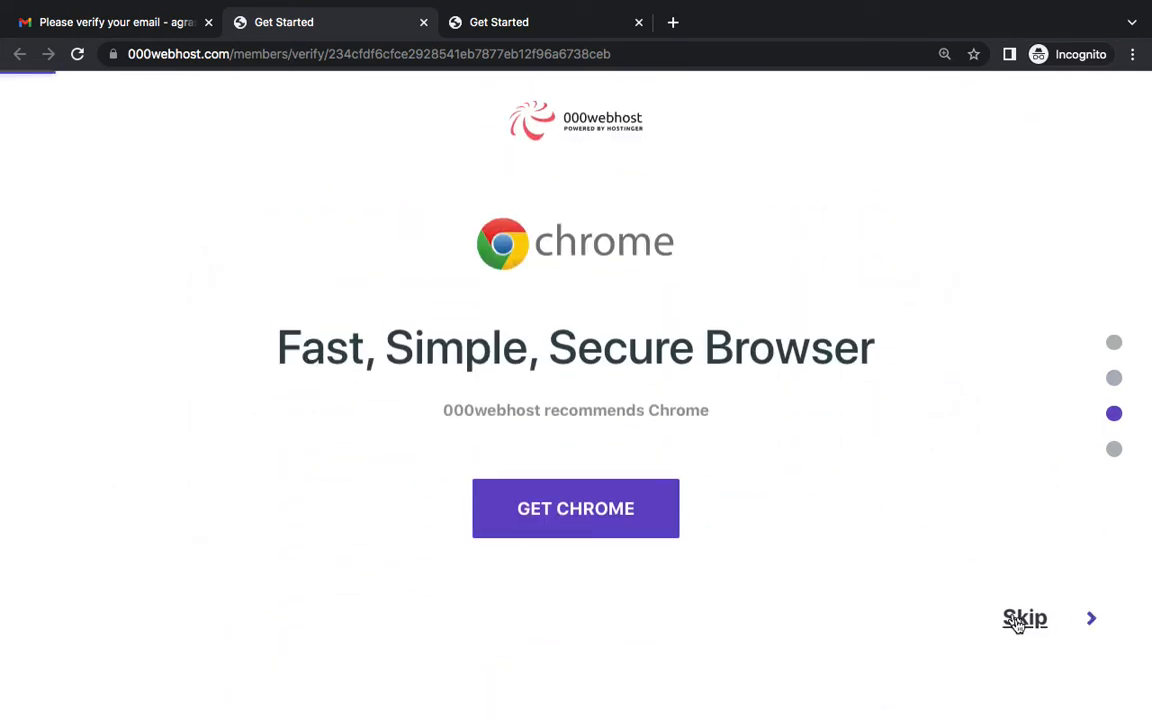
pyautogui.click(1018, 619)
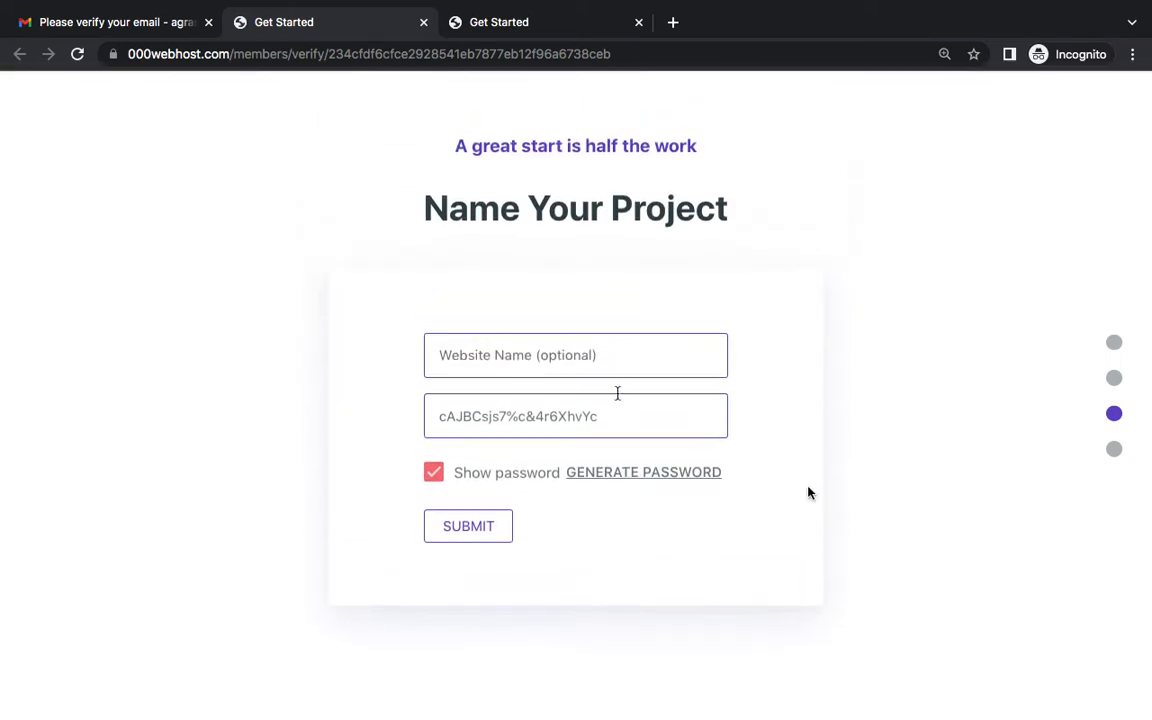
# Step: Submit kanpurfashionstore as the website name, which comes back as already taken
pyautogui.click(560, 378)
pyautogui.hotkey('ctrl', '=')
pyautogui.hotkey('ctrl', '=')
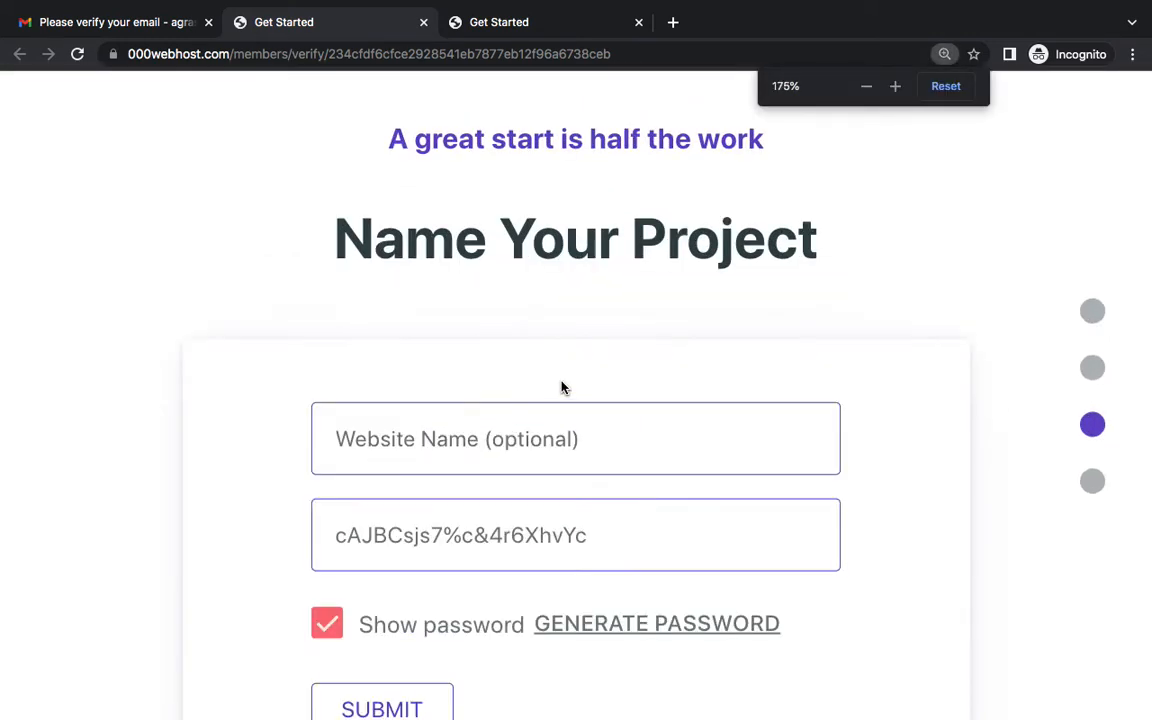
pyautogui.write('kanpy')
pyautogui.press('BackSpace')
pyautogui.write('urfashionstore')
pyautogui.scroll(-3, 563, 386)
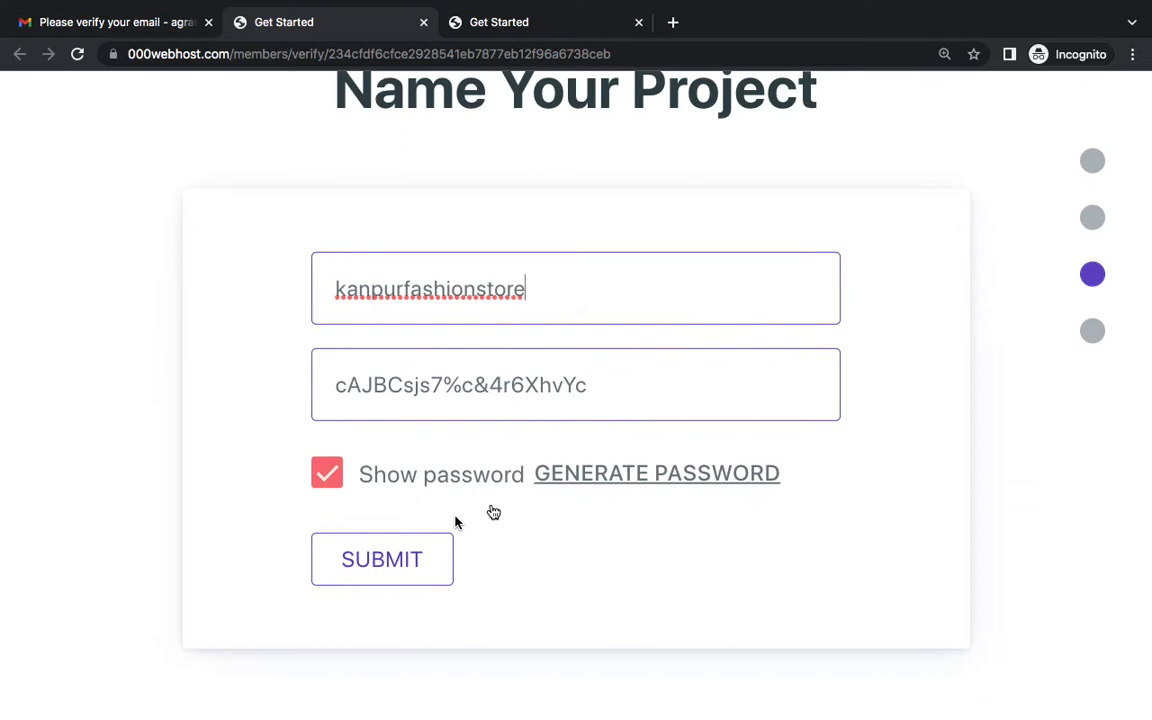
pyautogui.click(404, 560)
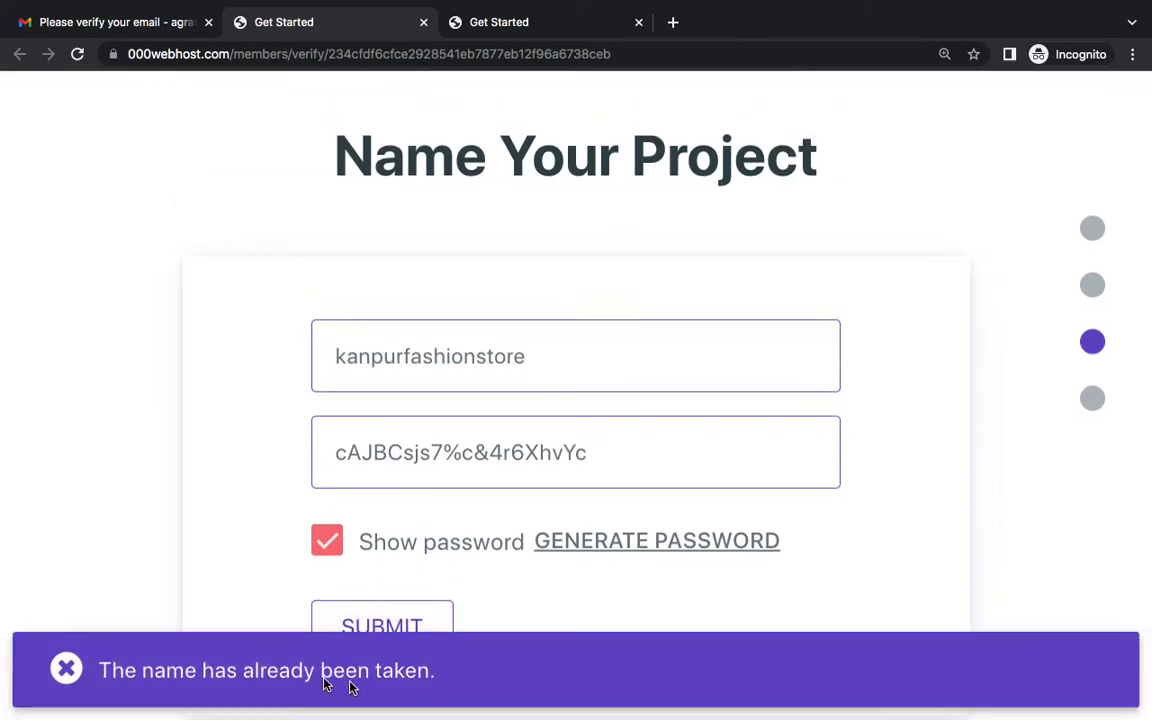
pyautogui.tripleClick(302, 676)
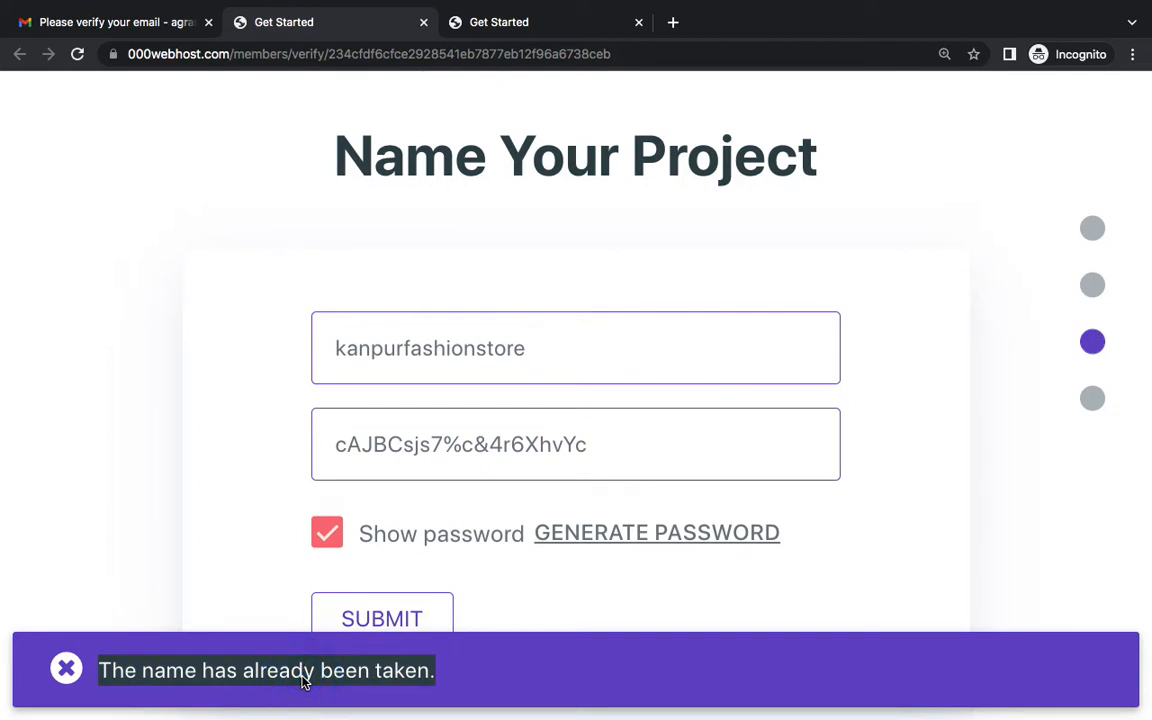
# Step: Replace the name with thekanpurstore and submit it again
pyautogui.click(528, 348)
pyautogui.click(334, 348)
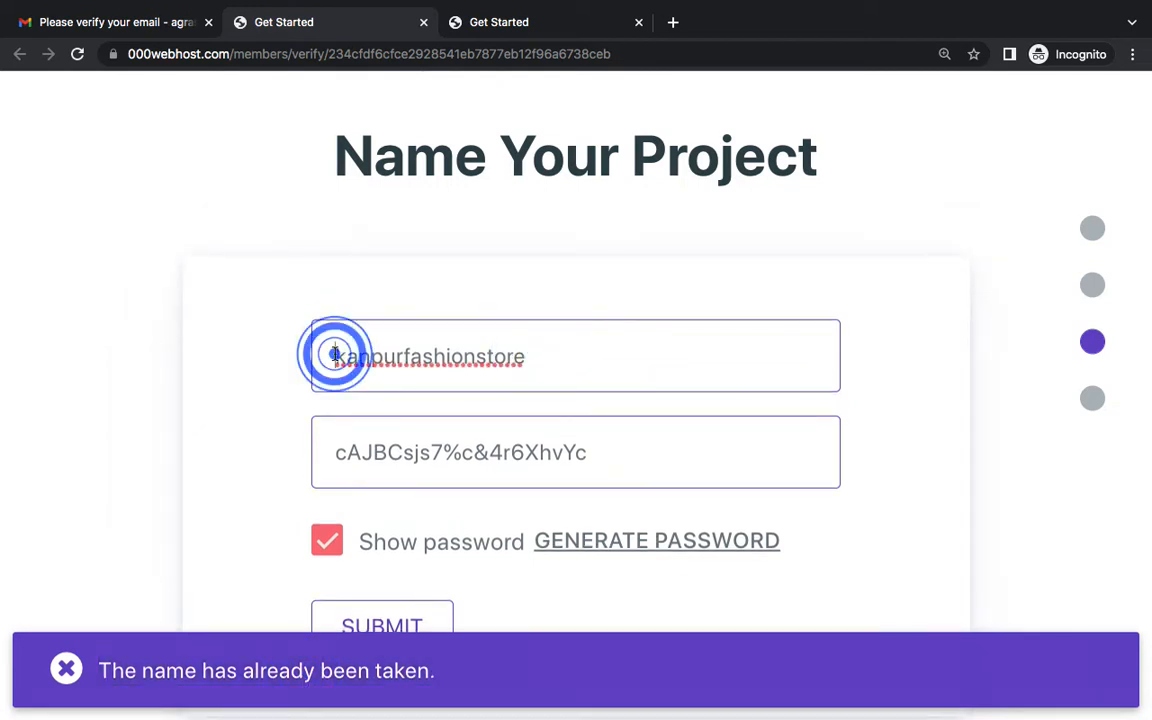
pyautogui.doubleClick(334, 355)
pyautogui.write('thekanp')
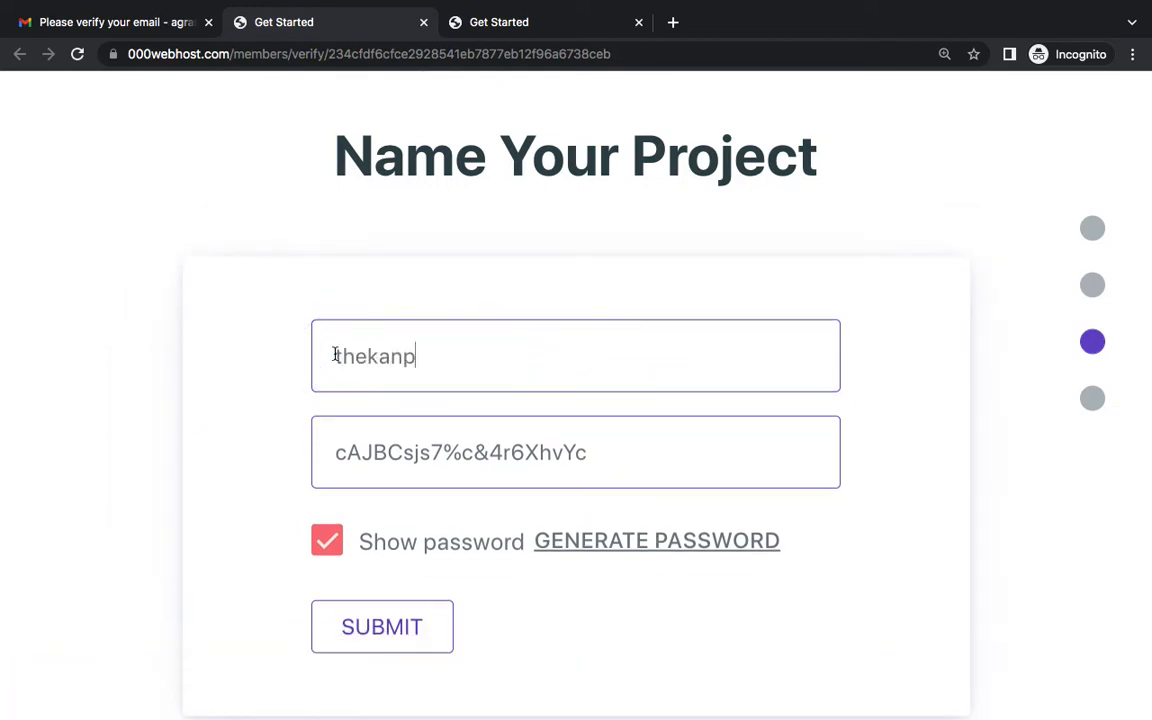
pyautogui.write('urstore')
pyautogui.click(395, 635)
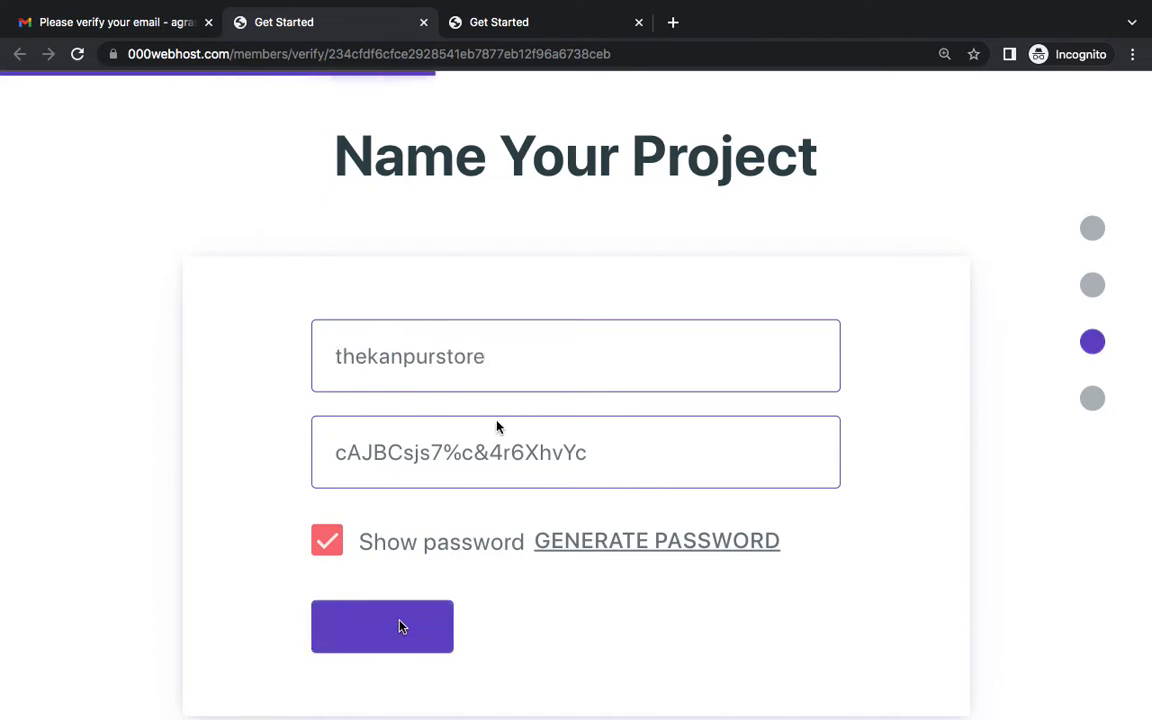
pyautogui.doubleClick(488, 366)
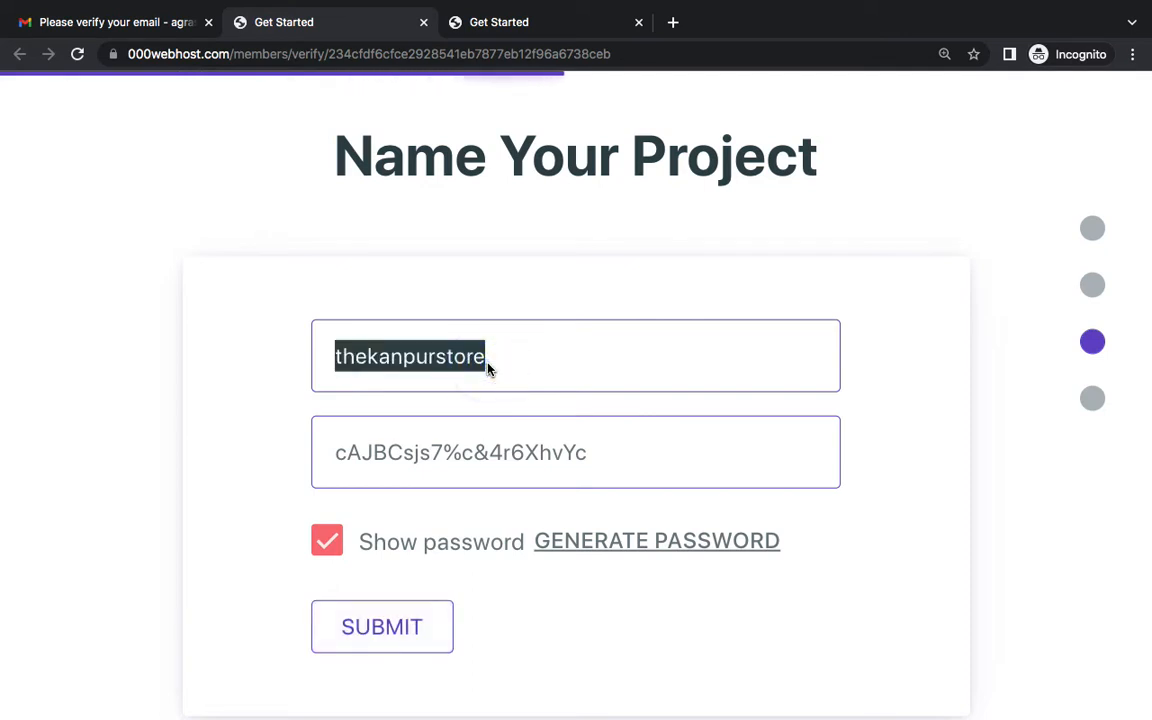
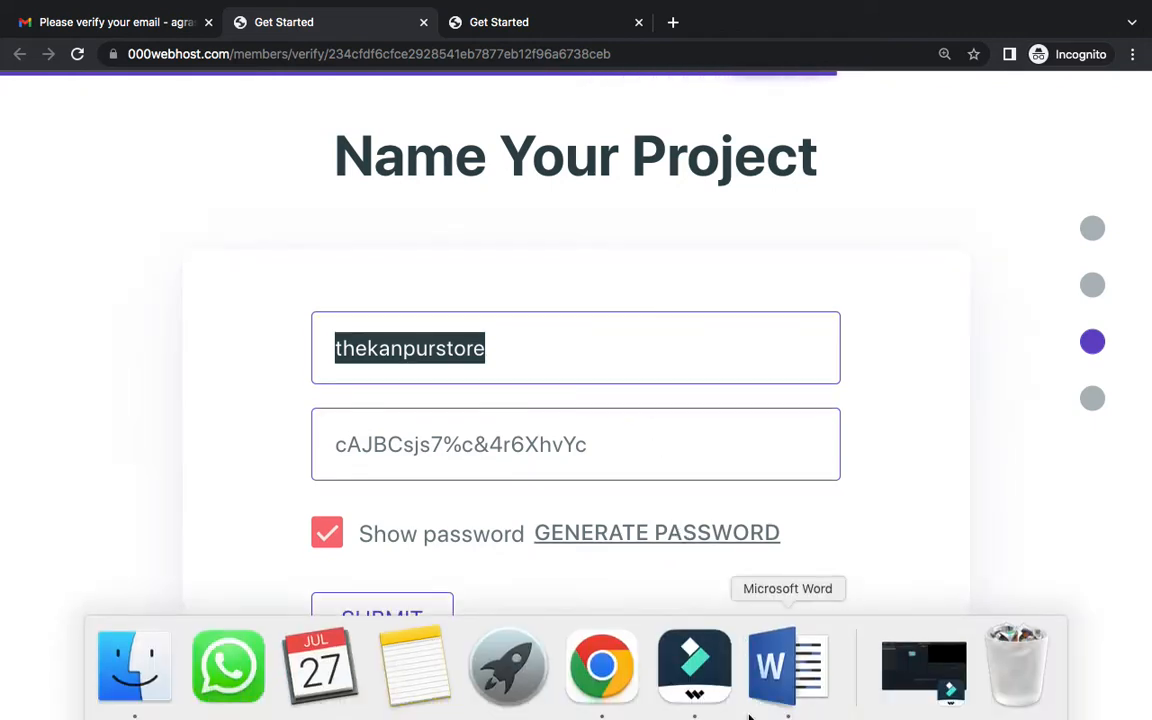
# Step: Switch to the Word notes that list 000webhost and Infinityfree as free hosting options
pyautogui.click(776, 688)
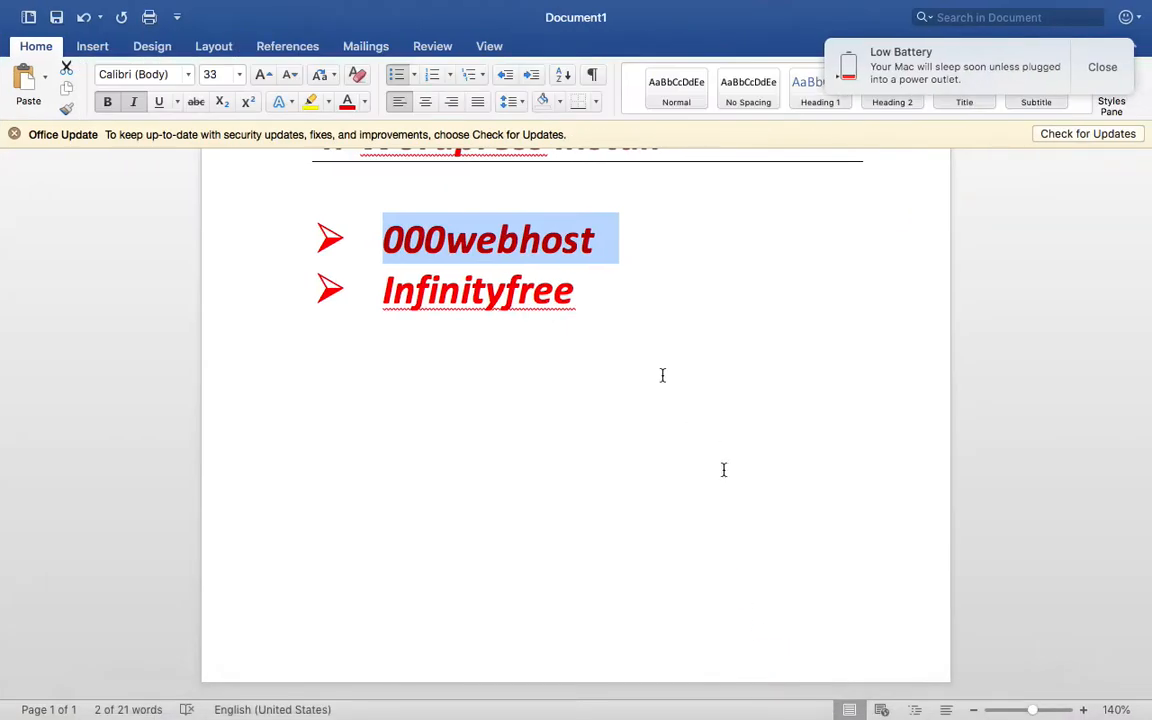
# Step: Replace the Infinityfree line with item '1. thekanpurstore.000webhost.com', then return to Chrome
pyautogui.click(643, 347)
pyautogui.tripleClick(682, 309)
pyautogui.press('BackSpace')
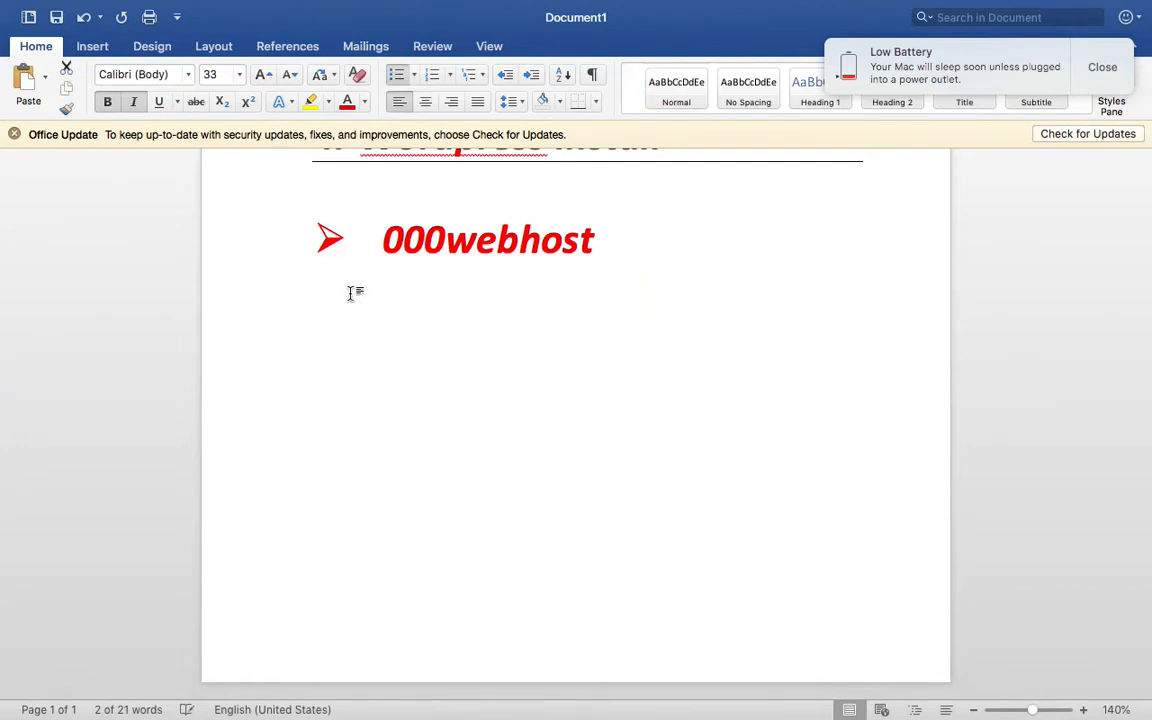
pyautogui.press('Return')
pyautogui.write('1. t')
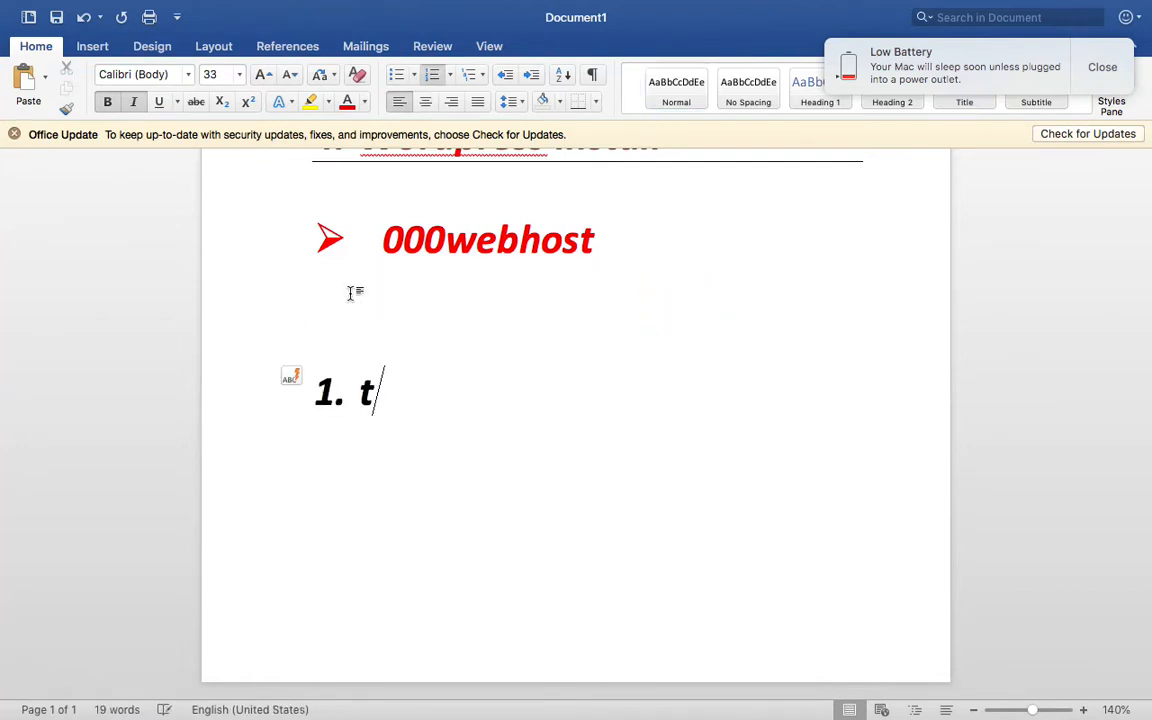
pyautogui.write('hekanpurs')
pyautogui.write('tore.com')
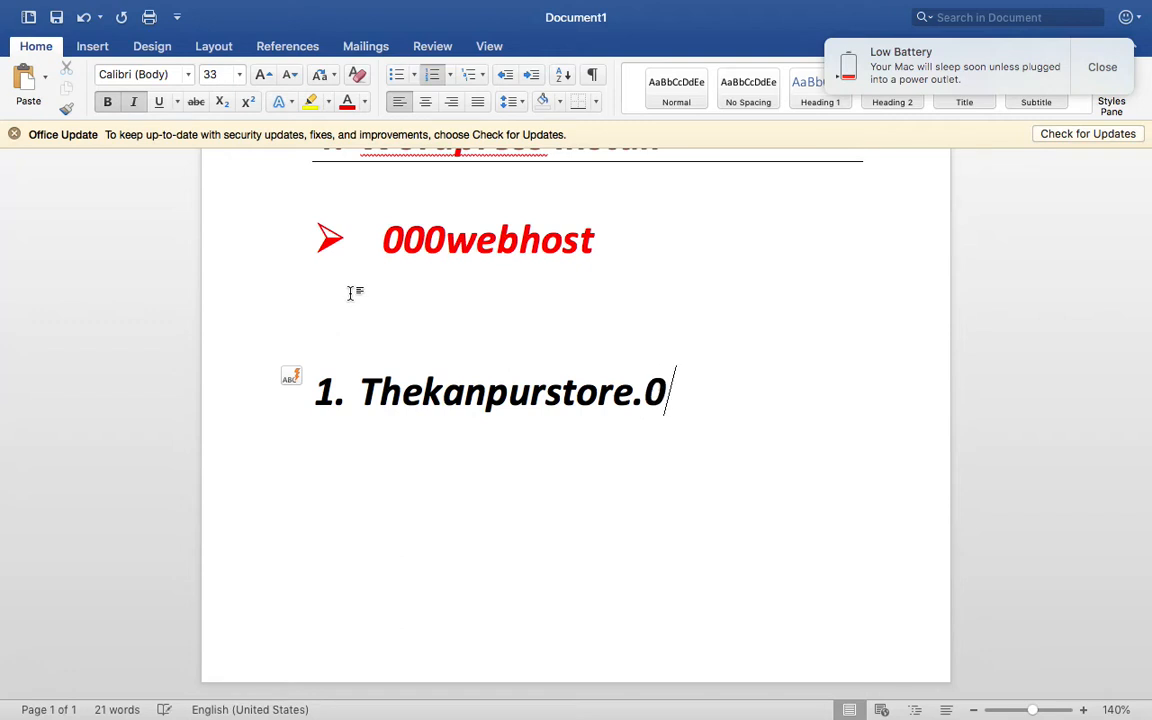
pyautogui.write('0webhost.com')
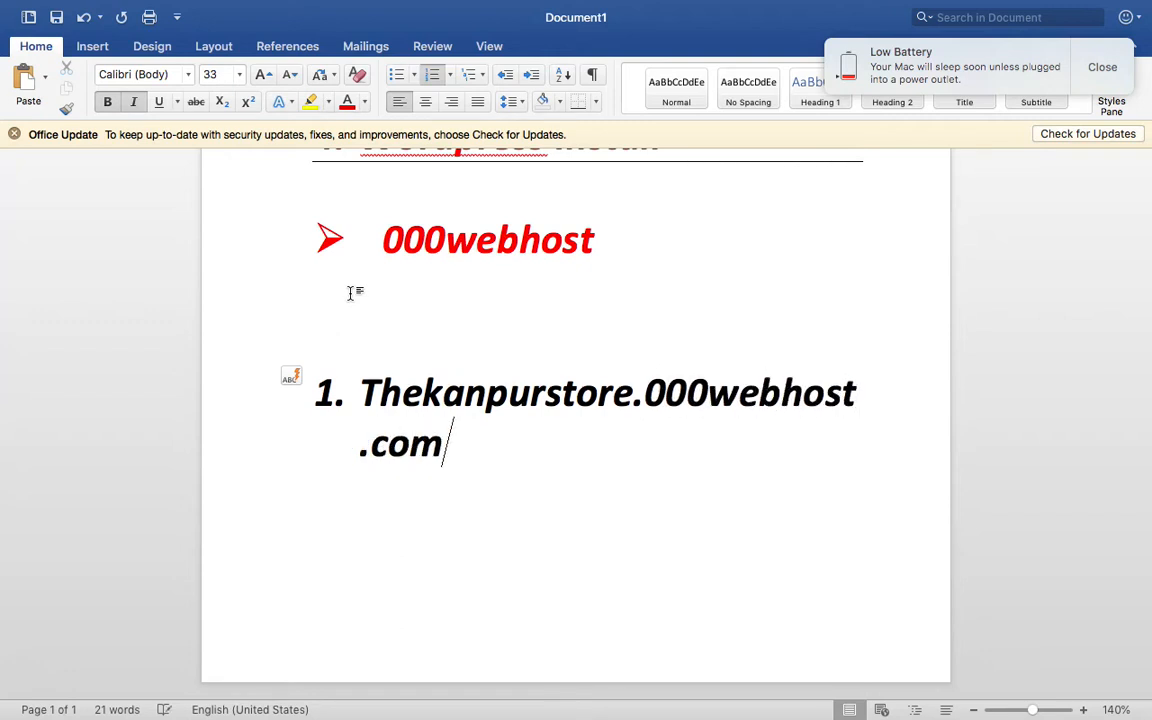
pyautogui.press('Return')
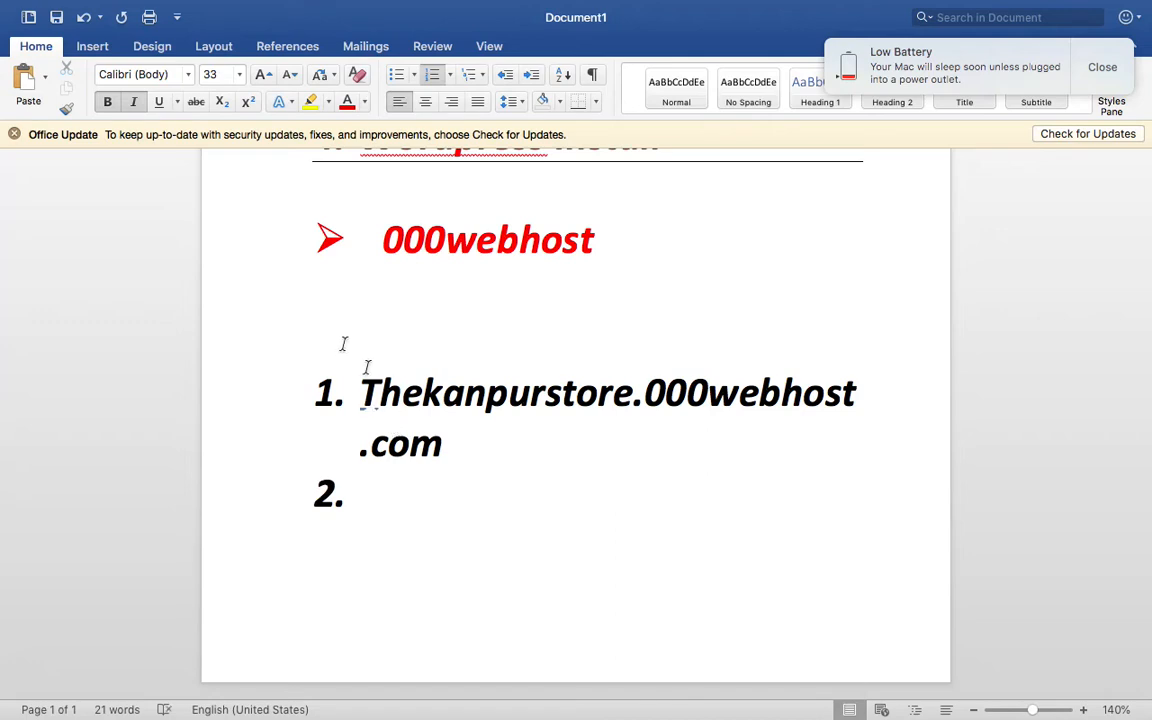
pyautogui.click(310, 322)
pyautogui.press('BackSpace')
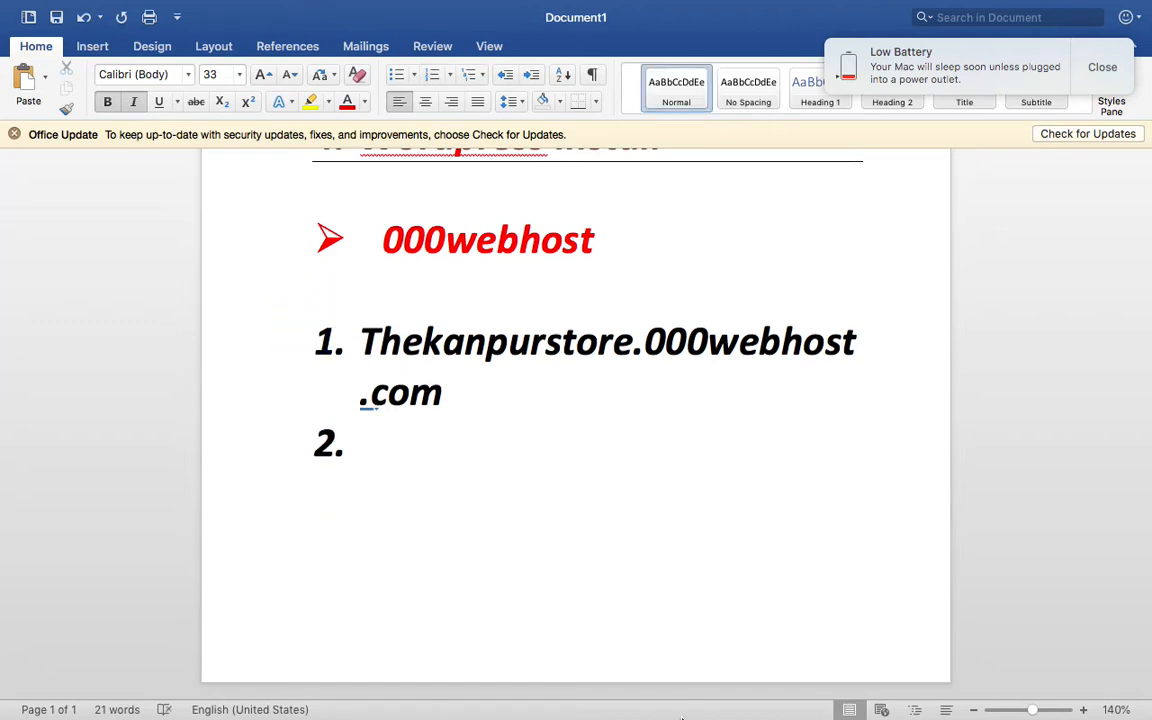
pyautogui.click(602, 663)
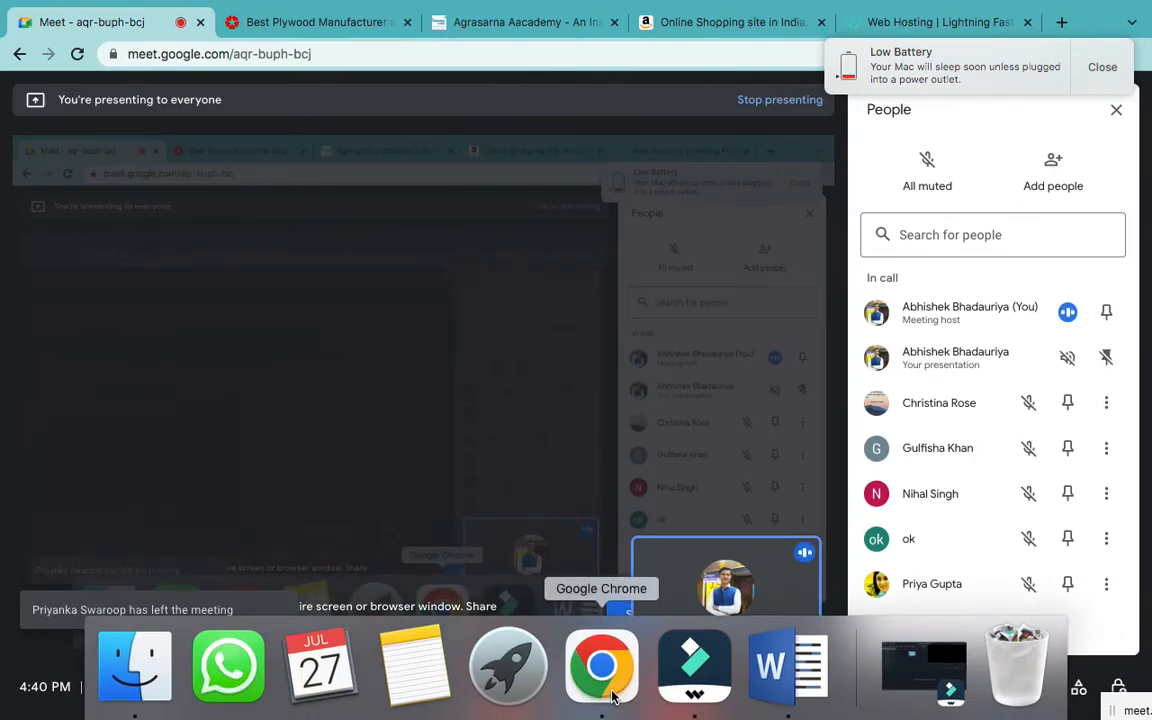
# Step: Zoom out the 000webhost tool box page, dismiss the battery notice, and select Install WordPress
pyautogui.click(611, 691)
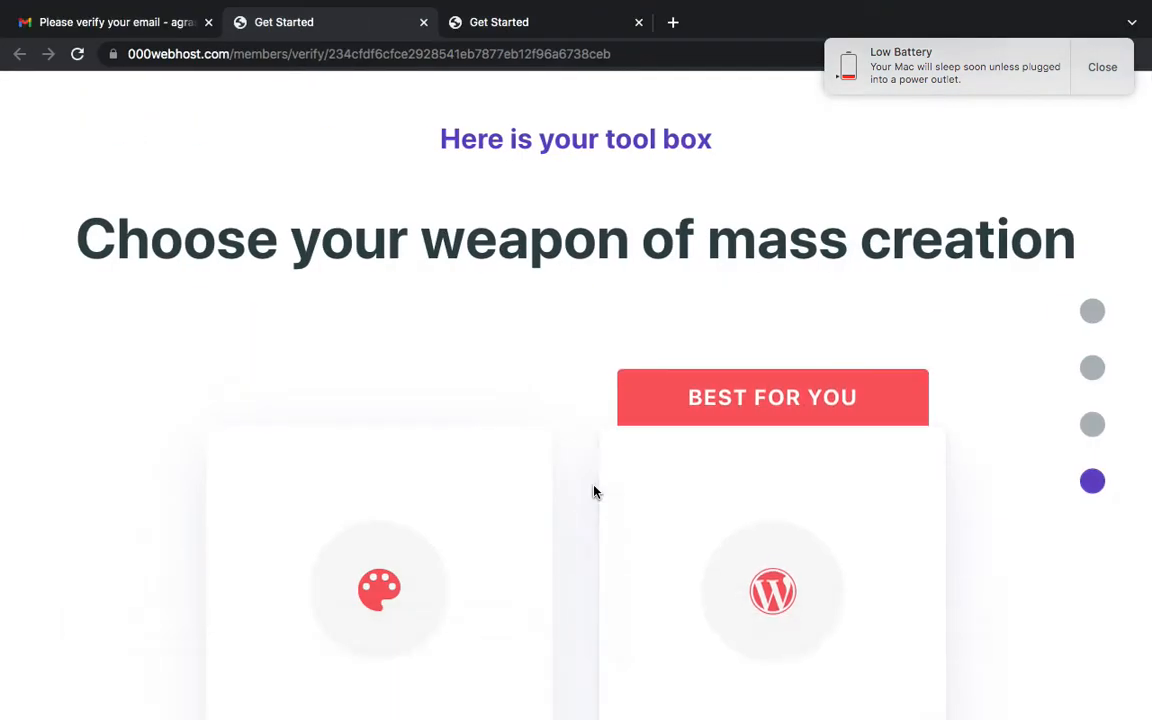
pyautogui.press('super+minus')
pyautogui.press('super+minus')
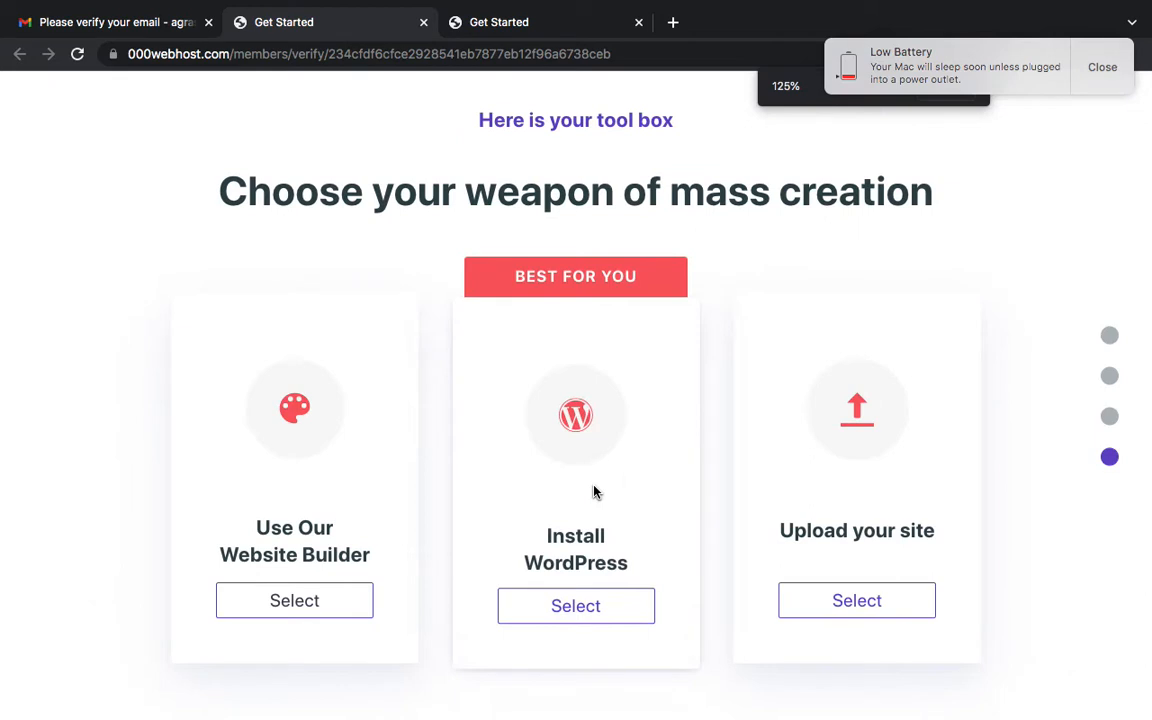
pyautogui.click(1098, 71)
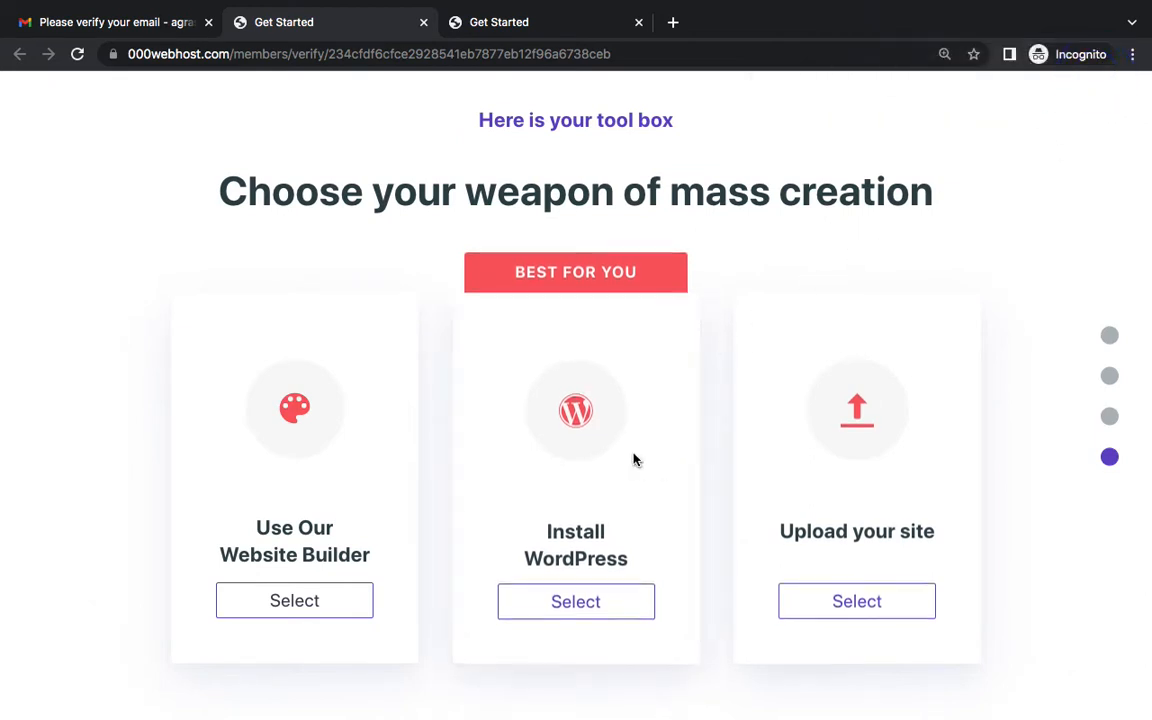
pyautogui.moveTo(532, 540); pyautogui.dragTo(623, 553)
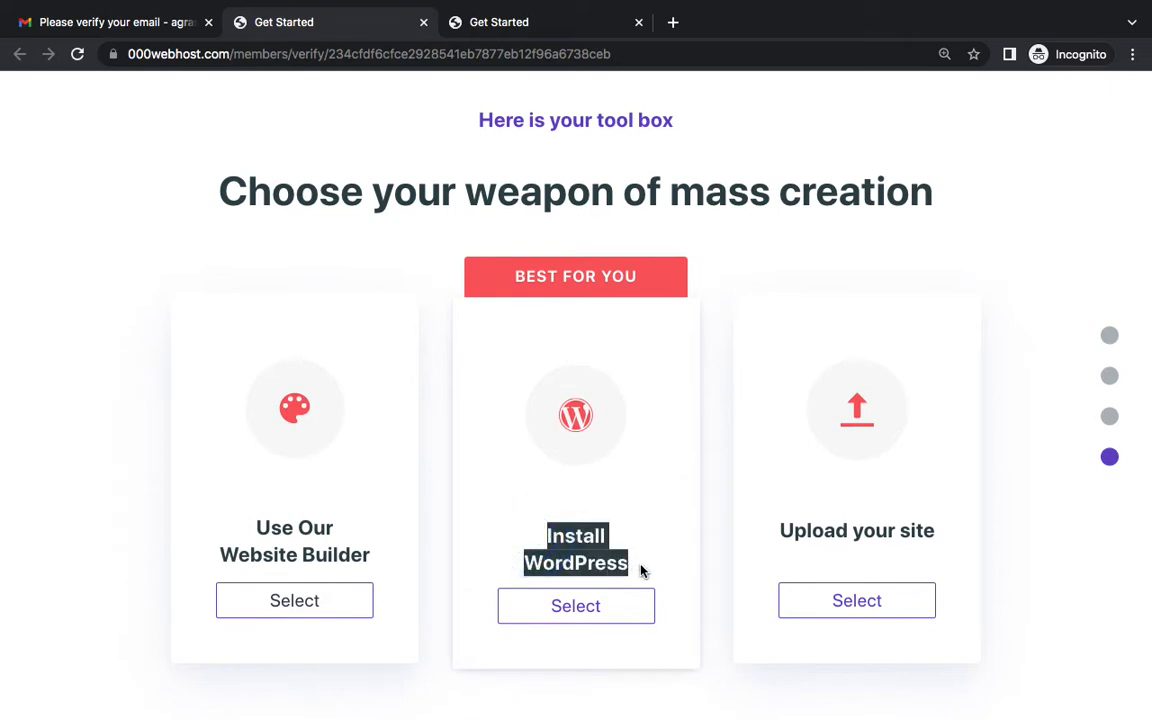
pyautogui.doubleClick(592, 567)
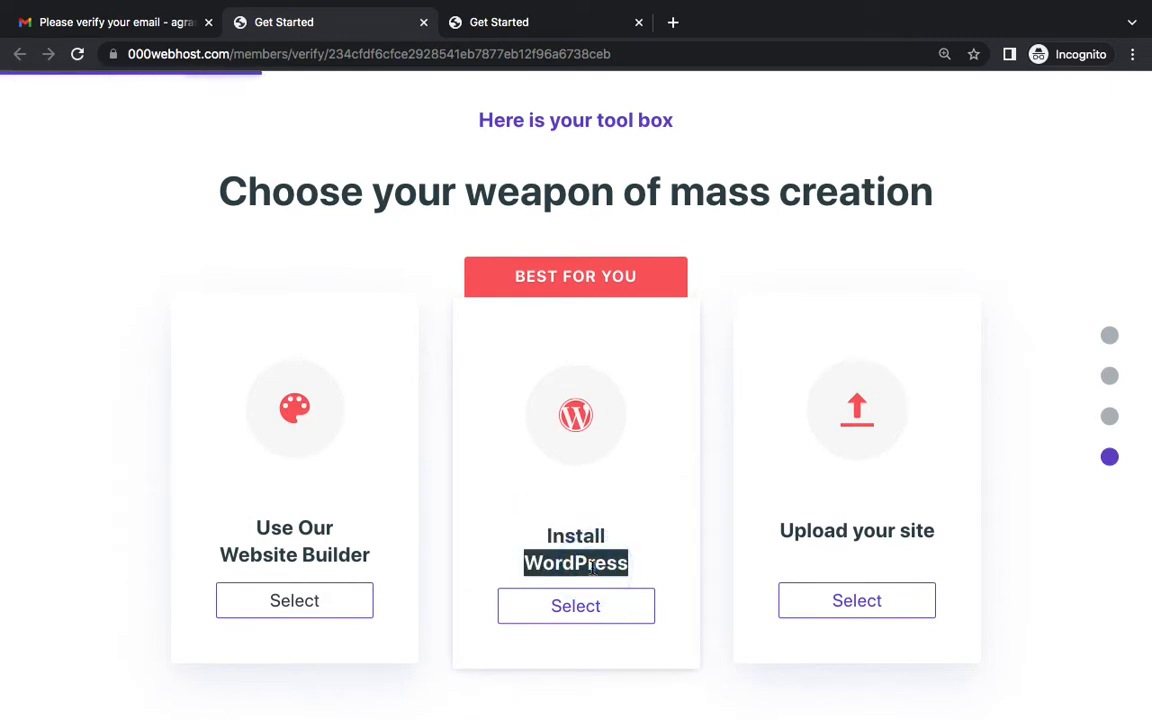
pyautogui.click(568, 609)
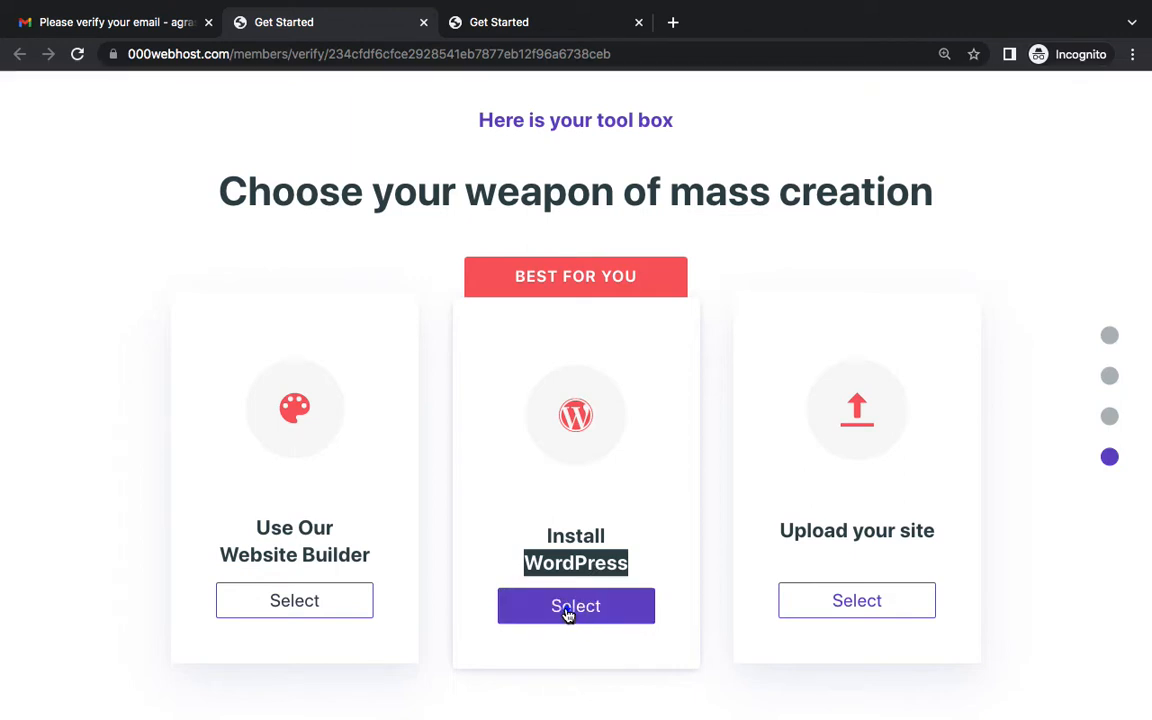
pyautogui.click(567, 612)
# Step: Enter a new admin username and the admin password, then start the WordPress install
pyautogui.doubleClick(564, 214)
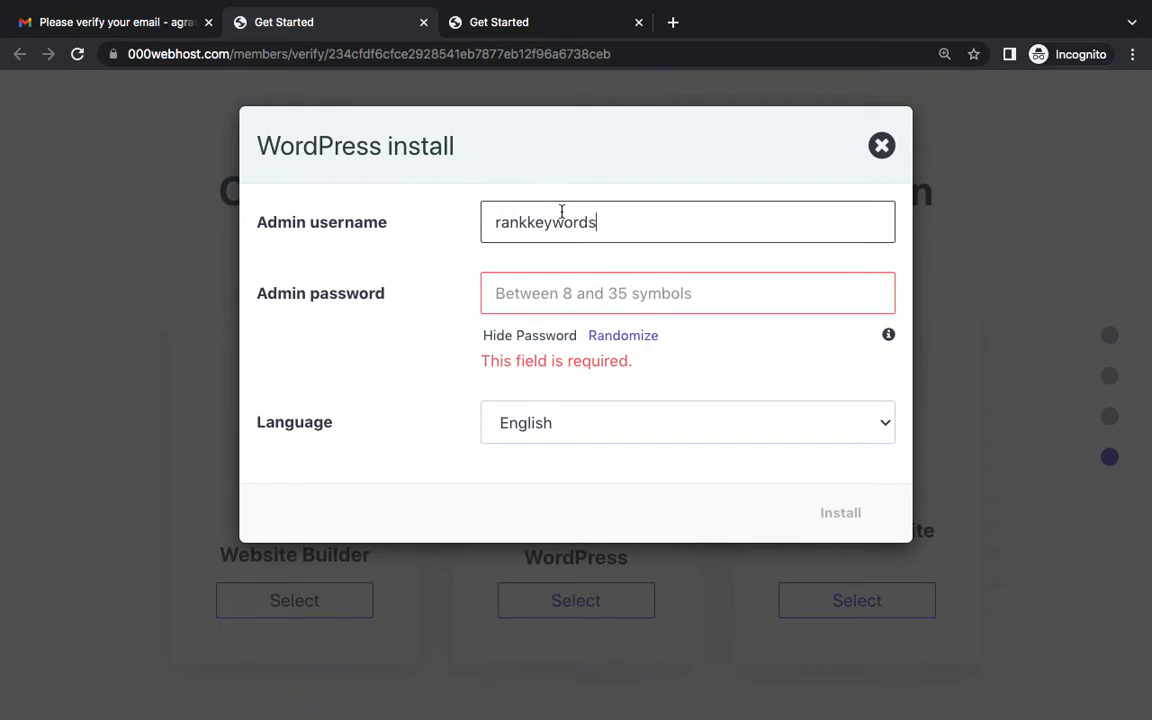
pyautogui.press('Tab')
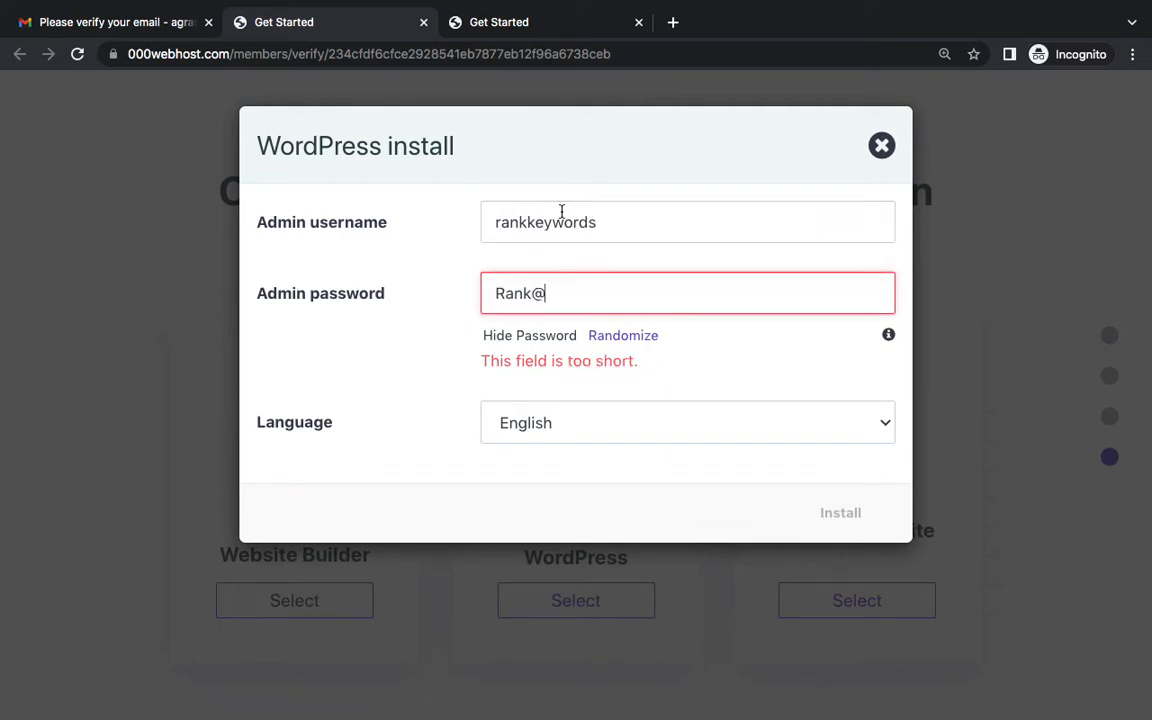
pyautogui.click(822, 486)
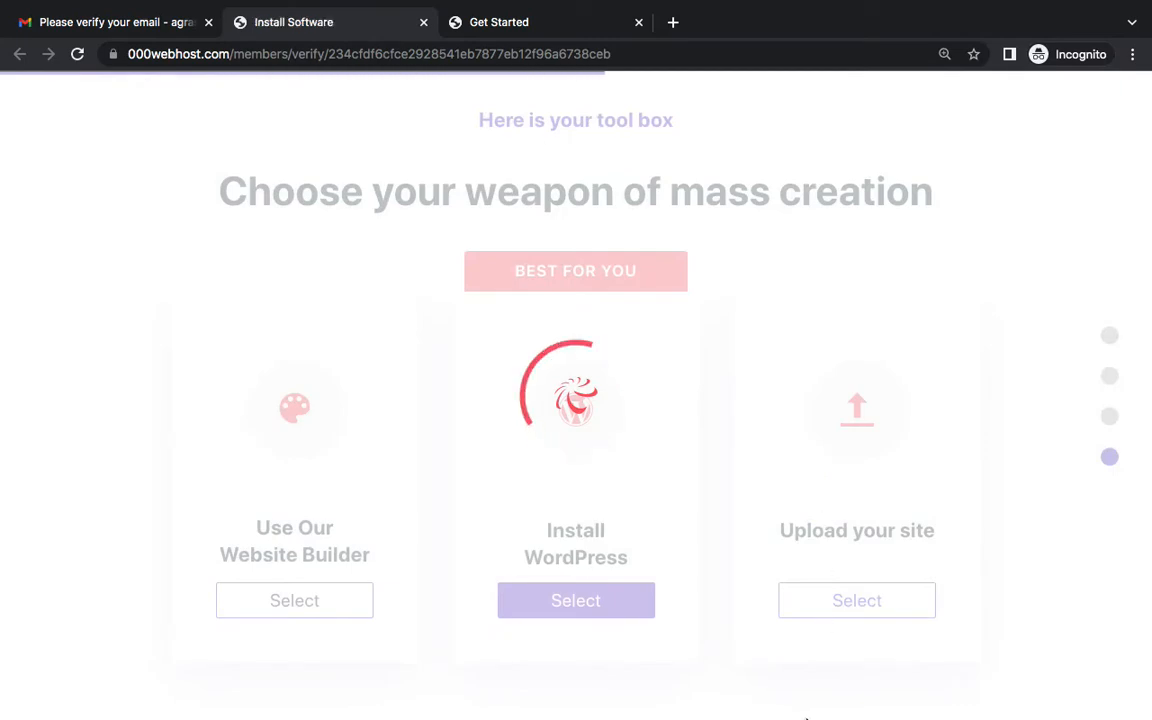
# Step: In Word, review the steps: Website Name, Hosting – Server, Connect, and Wordpress Install
pyautogui.moveTo(775, 690)
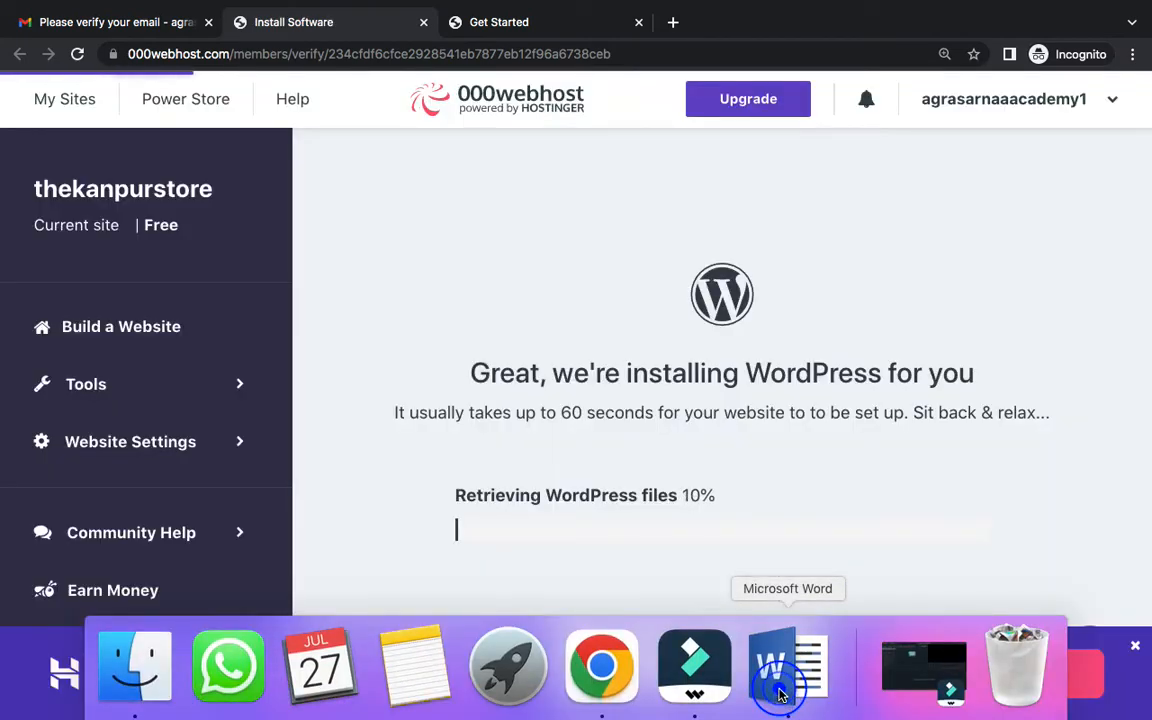
pyautogui.click(780, 693)
pyautogui.scroll(5, 725, 513)
pyautogui.scroll(5, 725, 513)
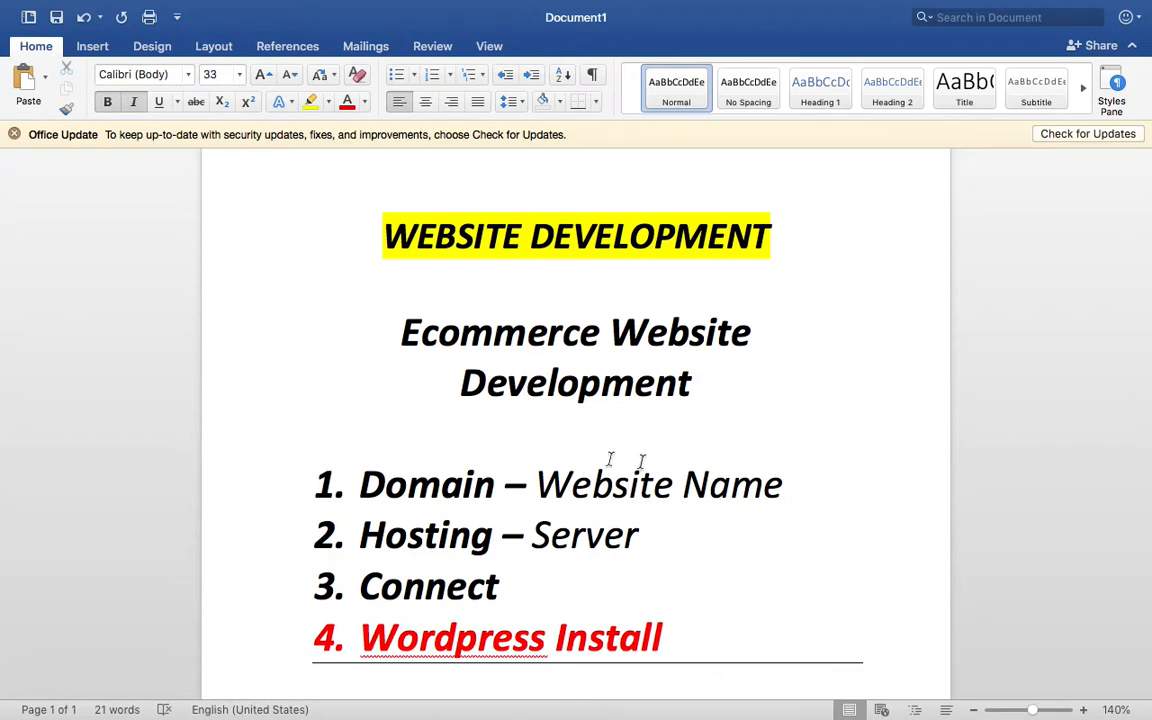
pyautogui.moveTo(544, 483); pyautogui.dragTo(797, 468)
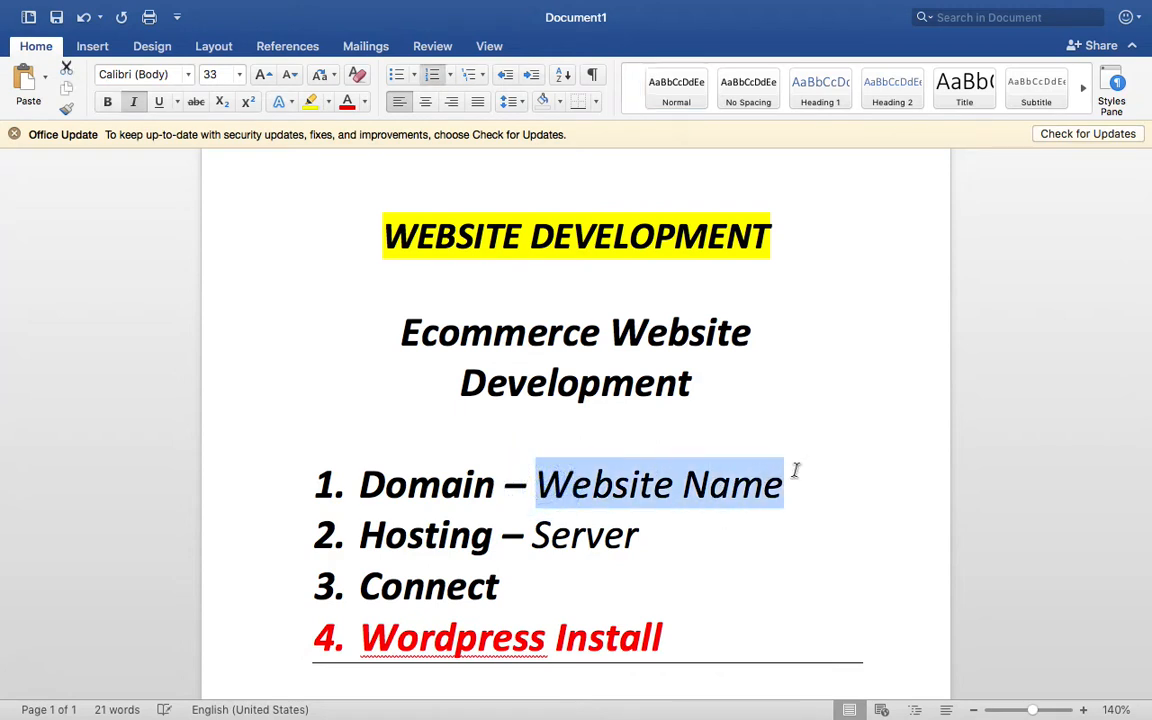
pyautogui.tripleClick(577, 515)
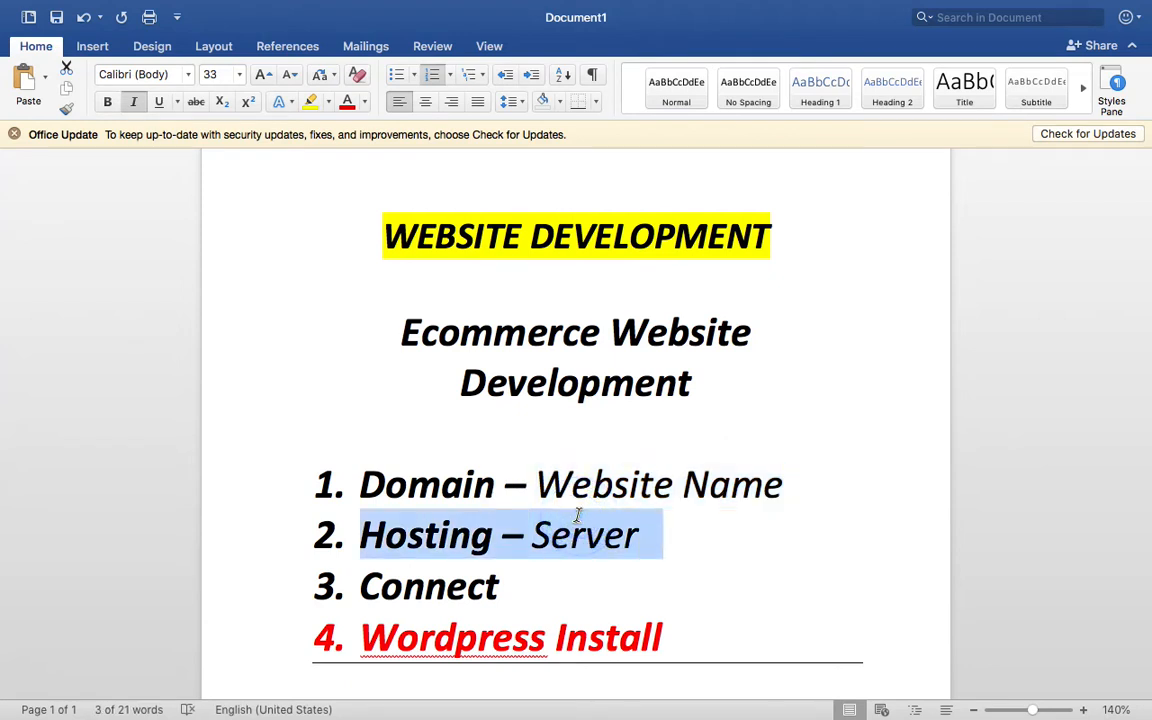
pyautogui.tripleClick(458, 590)
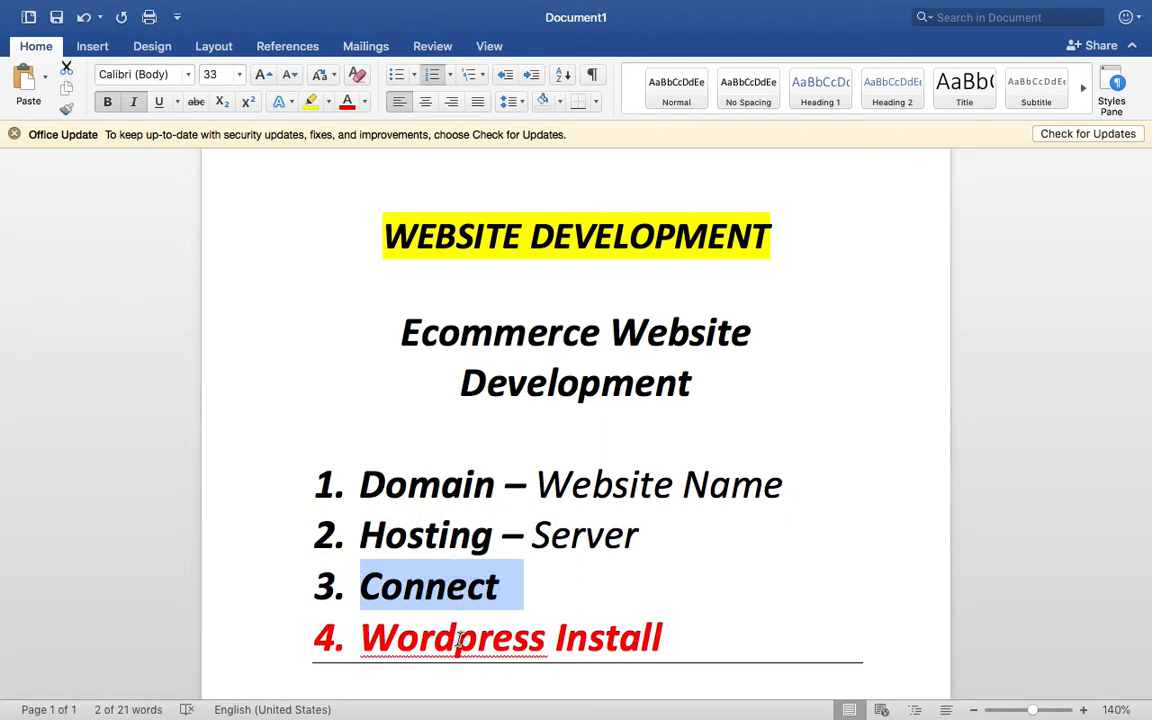
pyautogui.tripleClick(458, 640)
pyautogui.scroll(-5, 458, 640)
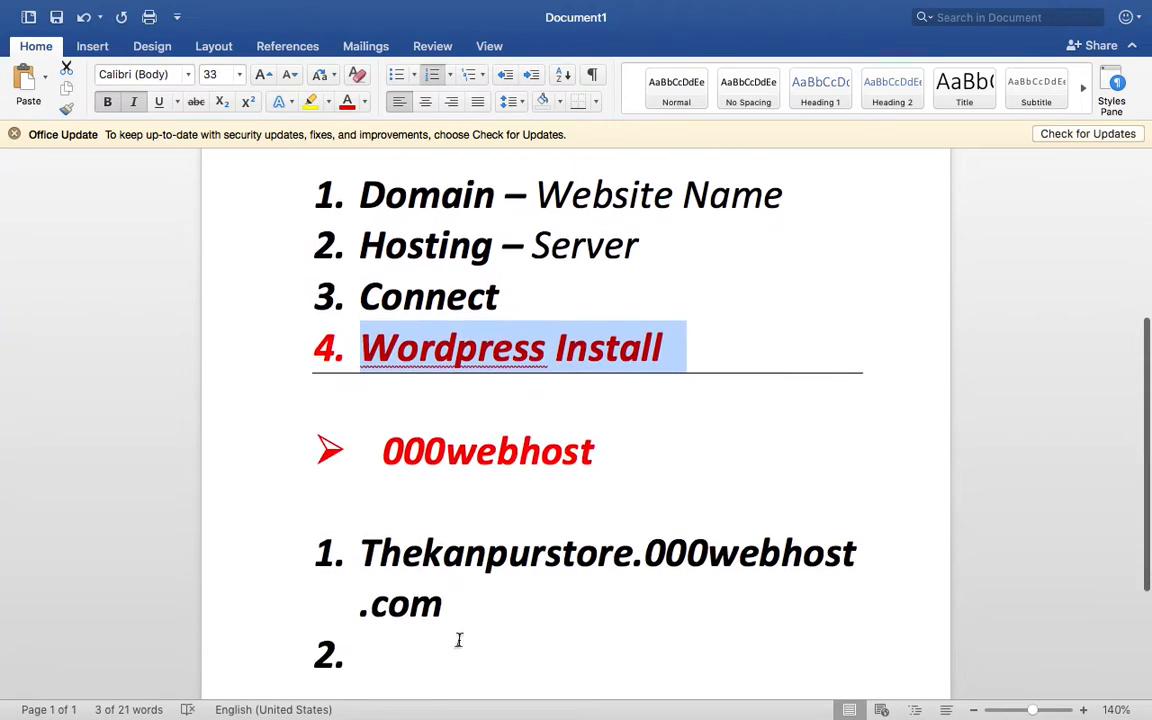
pyautogui.scroll(-5, 458, 640)
pyautogui.click(488, 503)
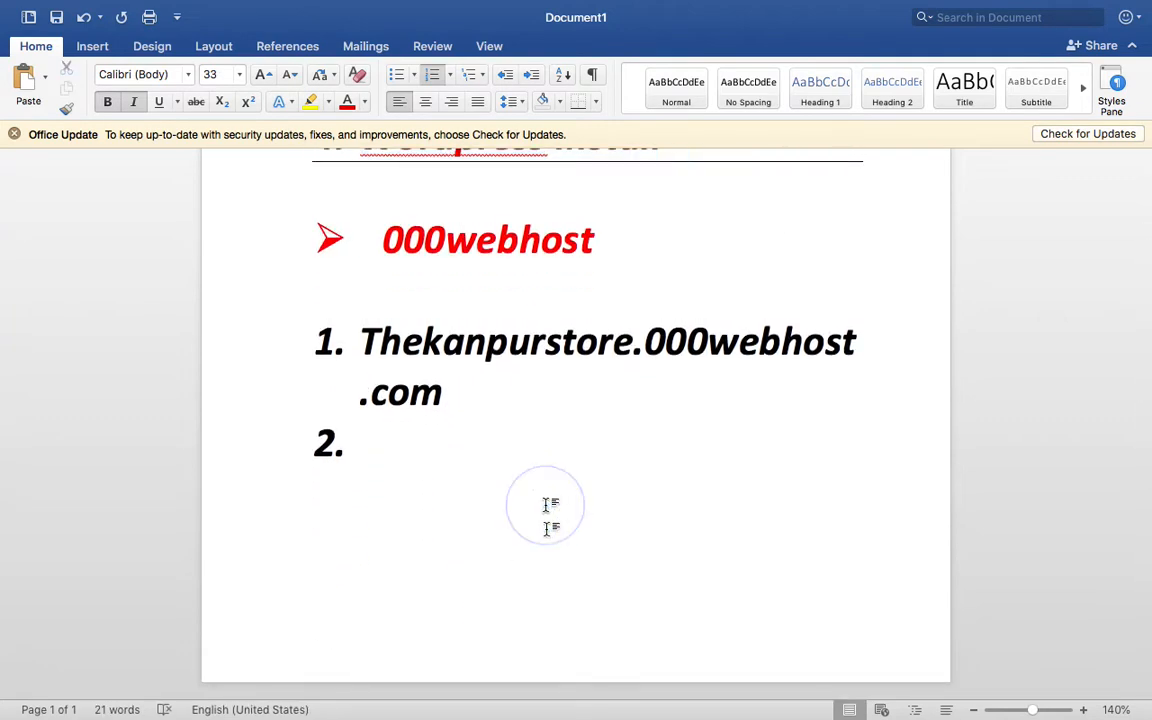
# Step: Back on the 000webhost installing page, close the Hostinger offer banner and bring up Finder
pyautogui.click(599, 666)
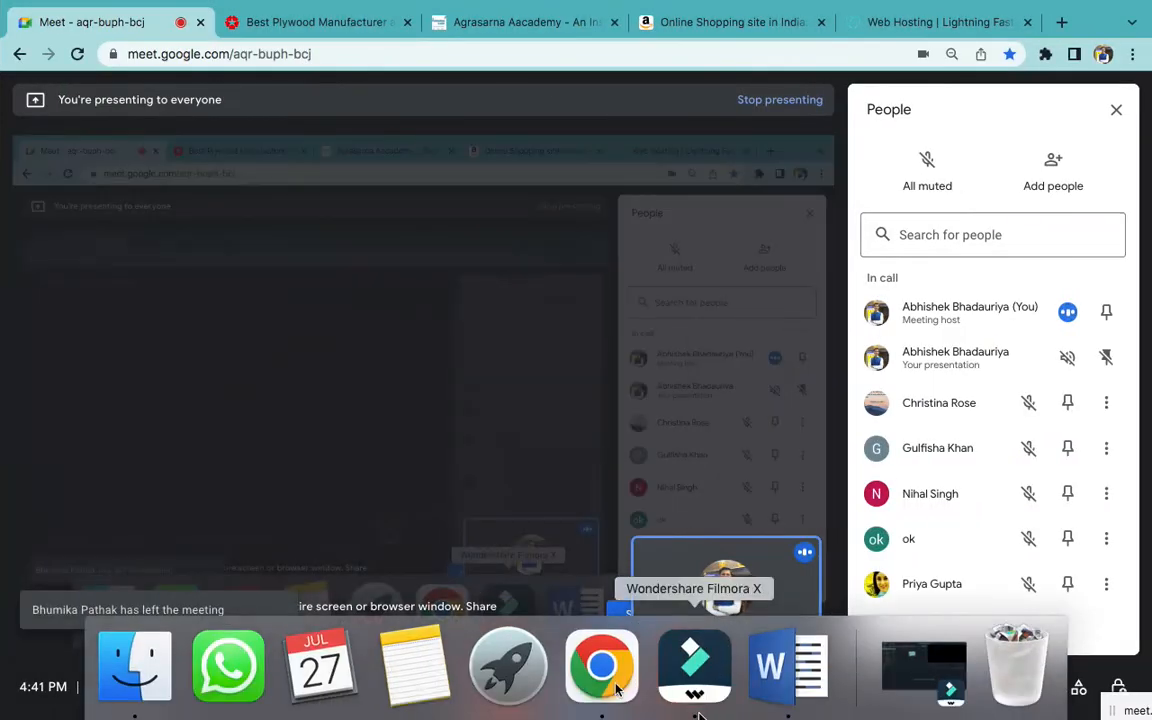
pyautogui.click(600, 668)
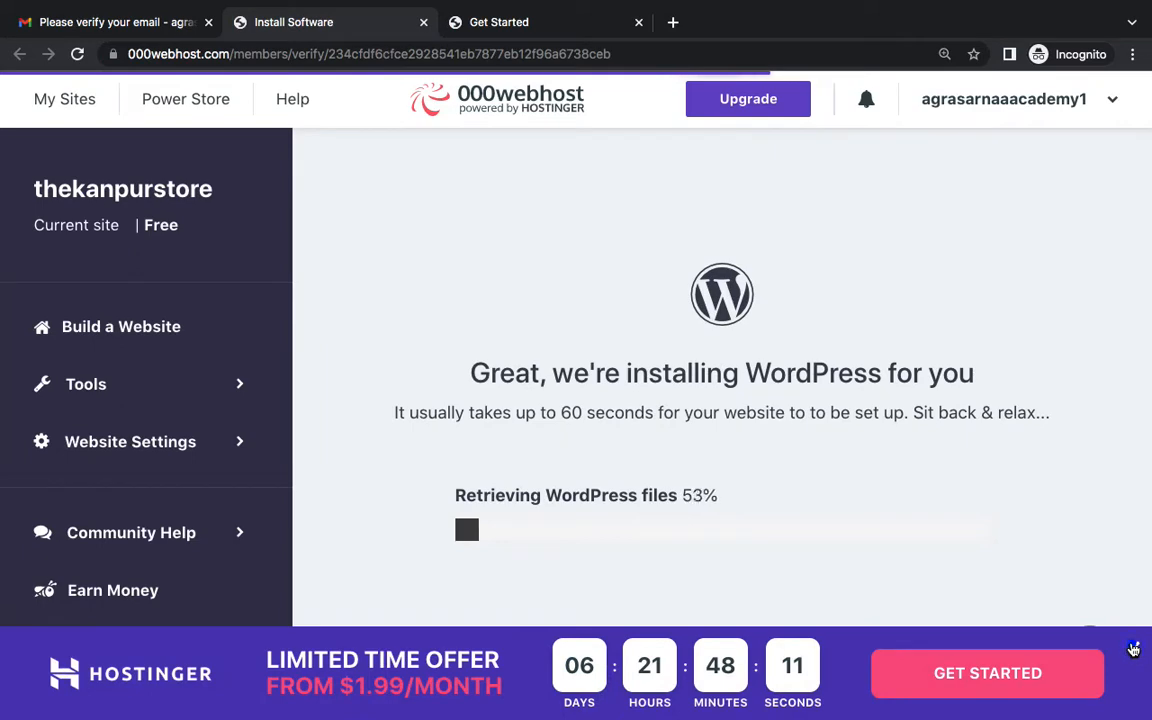
pyautogui.click(1134, 650)
pyautogui.click(143, 683)
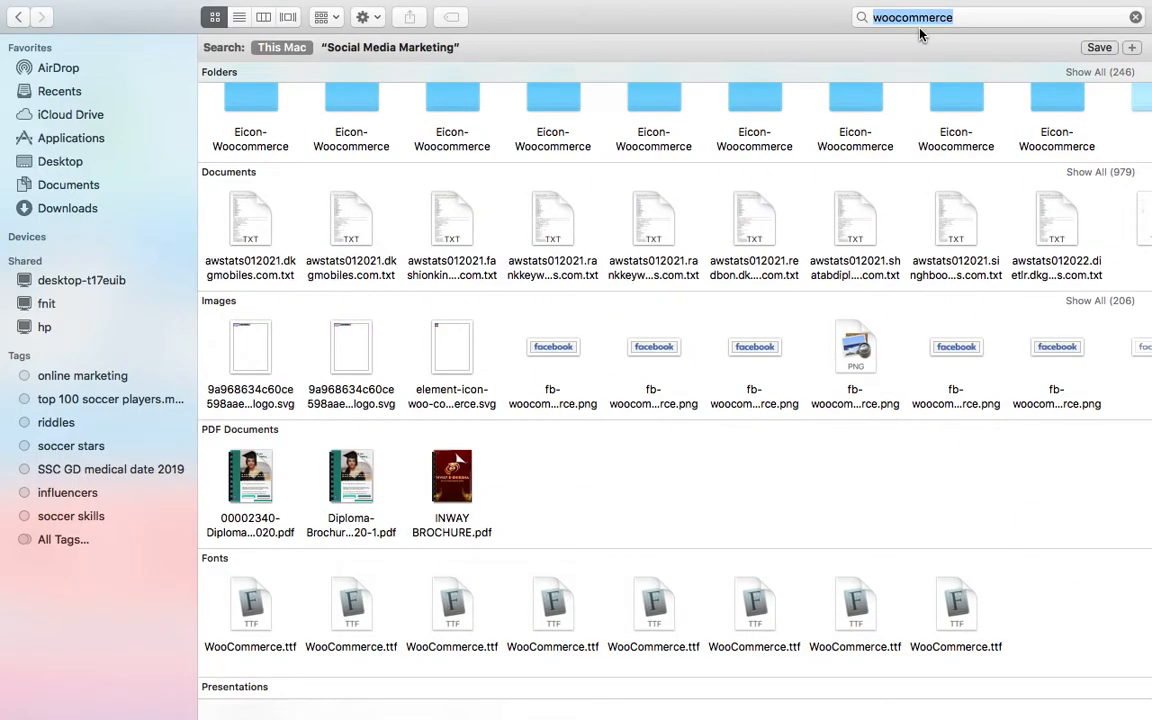
# Step: Search Finder for 'website' and expand the full list of matching PDF documents
pyautogui.write('website')
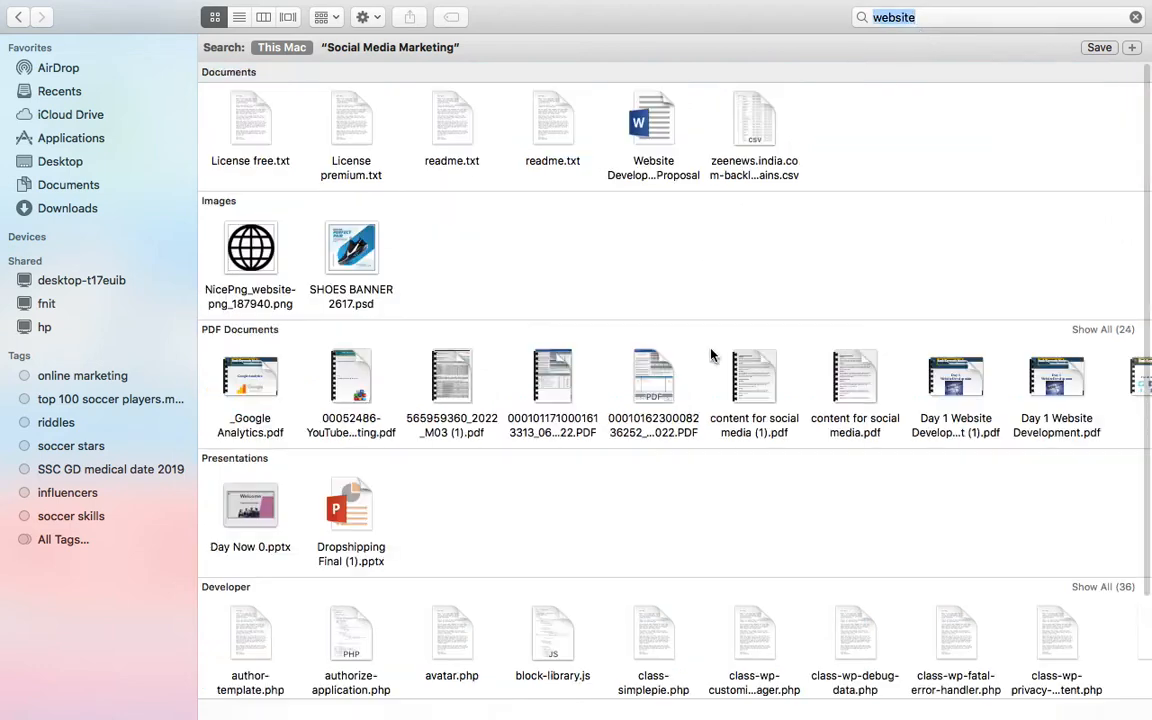
pyautogui.click(1092, 329)
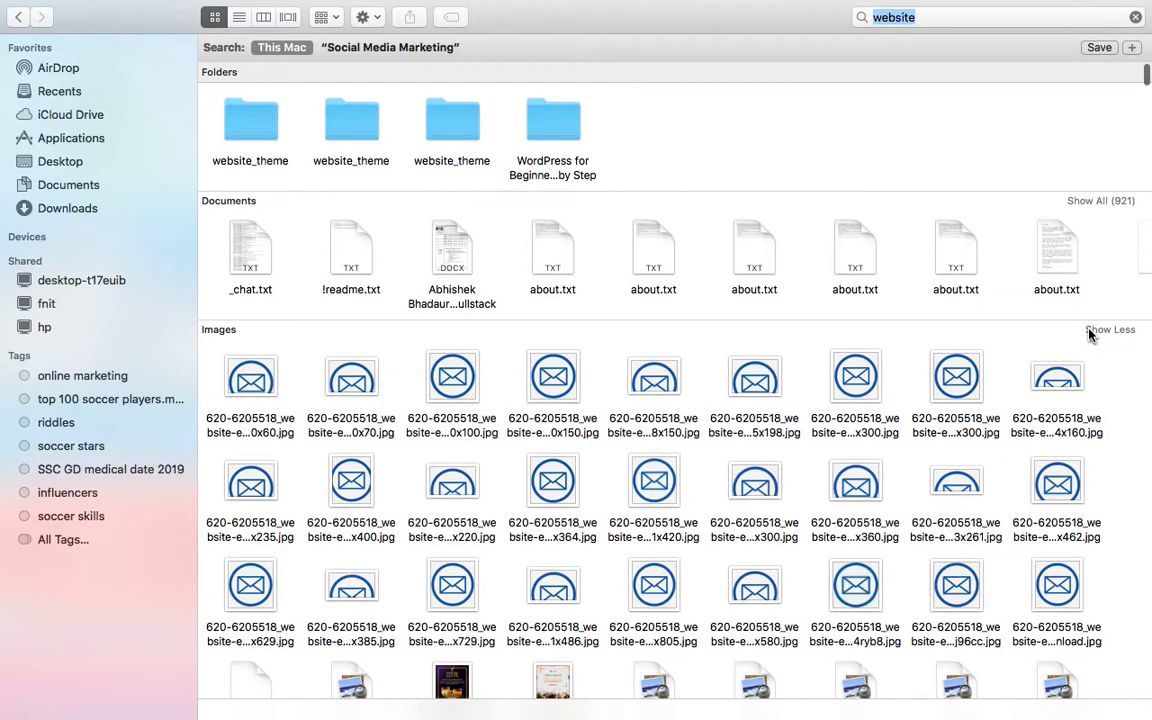
pyautogui.click(1092, 330)
pyautogui.scroll(-2, 1097, 401)
pyautogui.click(1092, 347)
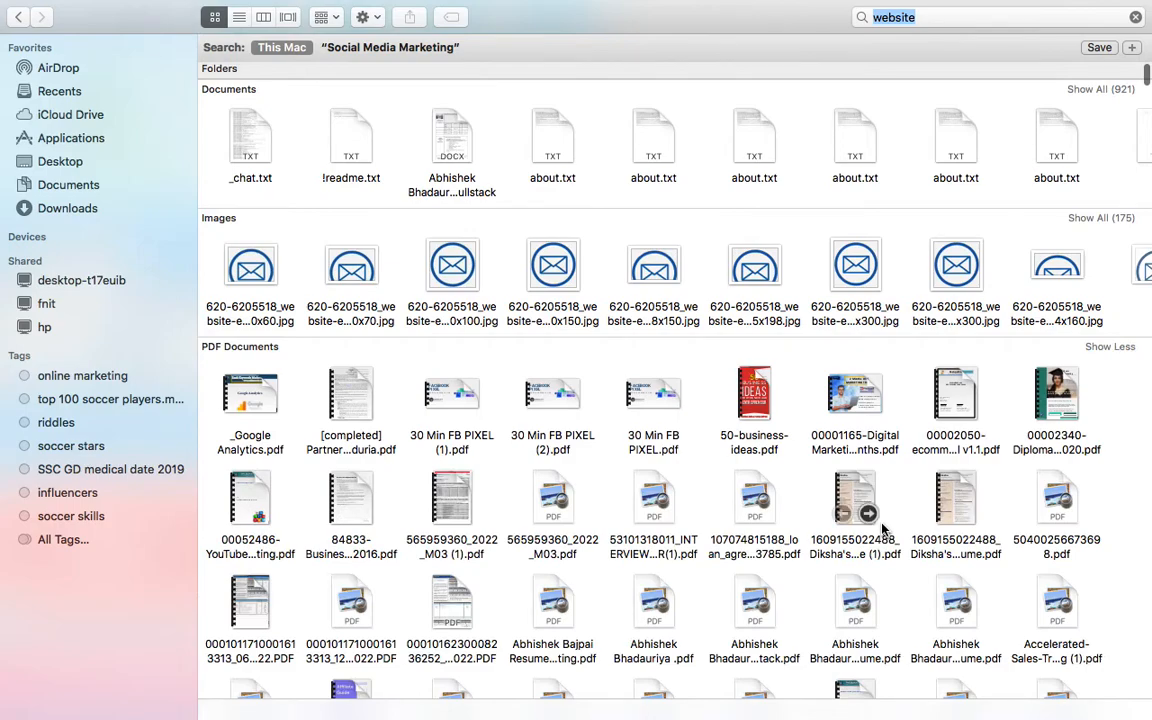
pyautogui.scroll(-8, 882, 530)
pyautogui.scroll(-5, 800, 560)
pyautogui.scroll(5, 787, 527)
pyautogui.scroll(-3, 740, 418)
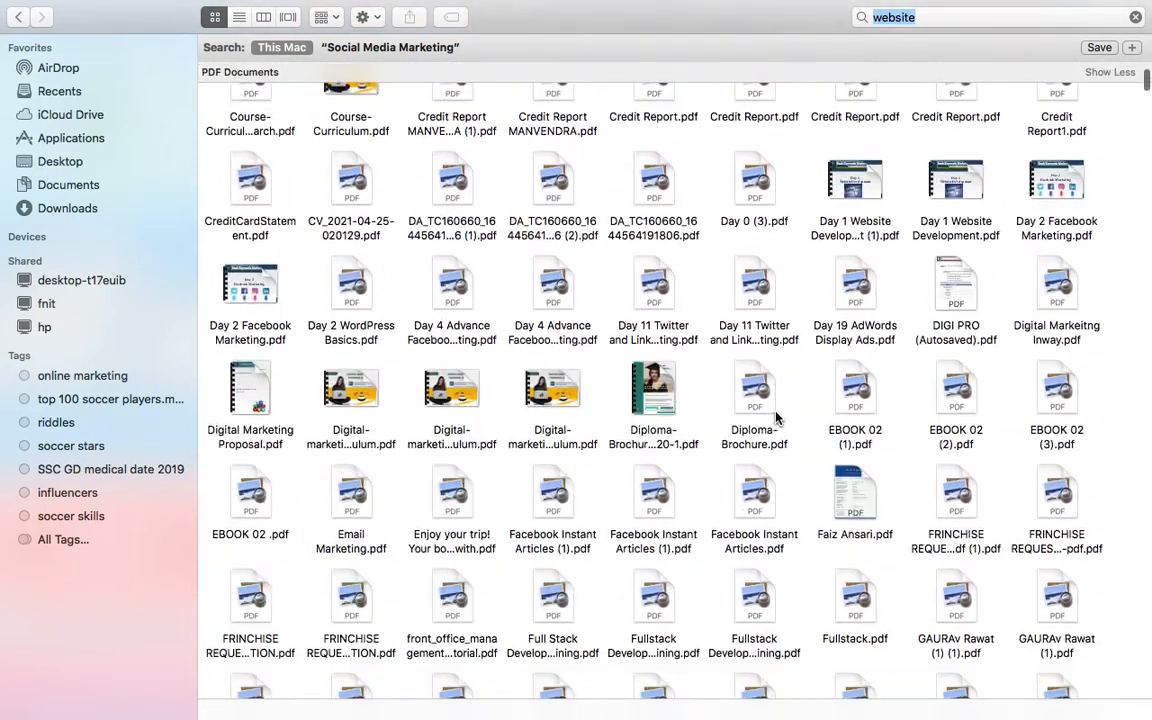
pyautogui.scroll(-3, 776, 418)
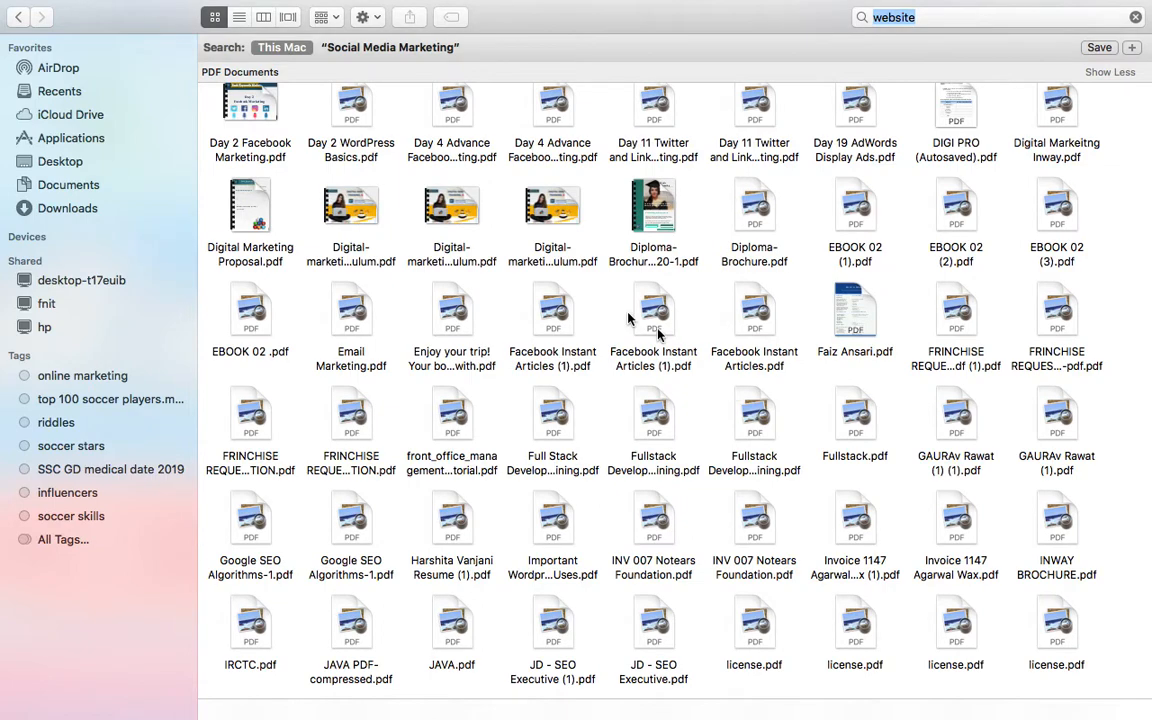
pyautogui.scroll(3, 628, 318)
# Step: Browse the PDF results, selecting Day 2 WordPress Basics.pdf along the way
pyautogui.click(325, 346)
pyautogui.click(362, 392)
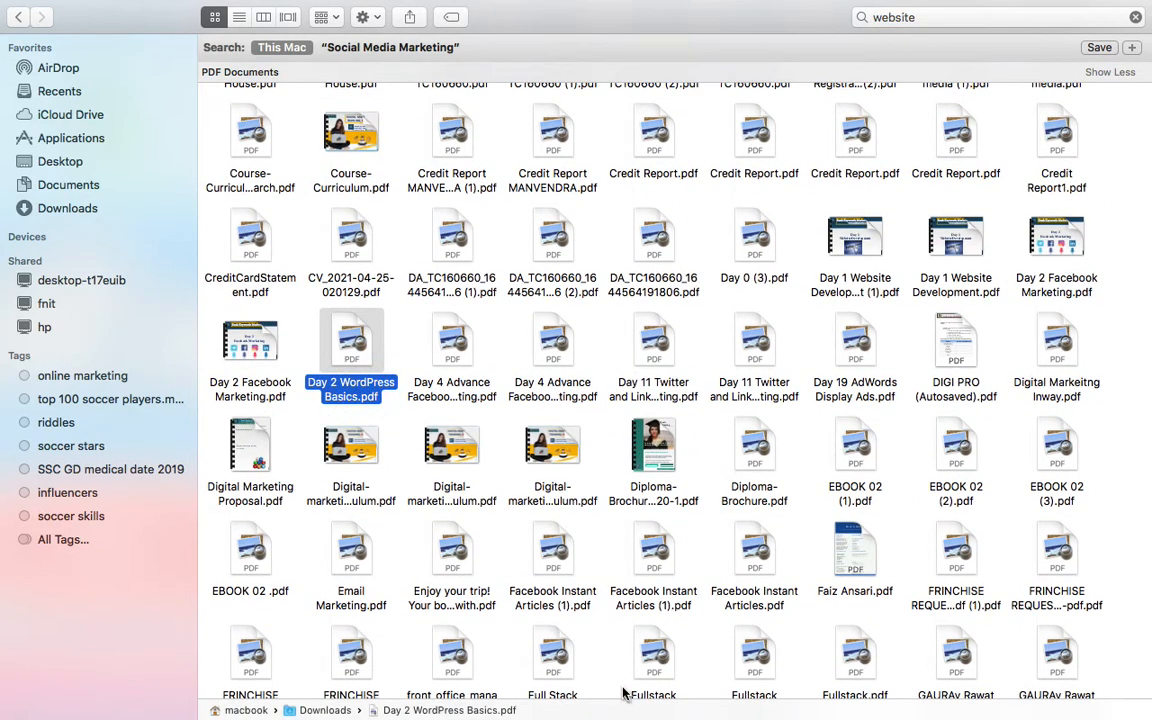
pyautogui.scroll(-2, 623, 693)
pyautogui.scroll(-3, 662, 585)
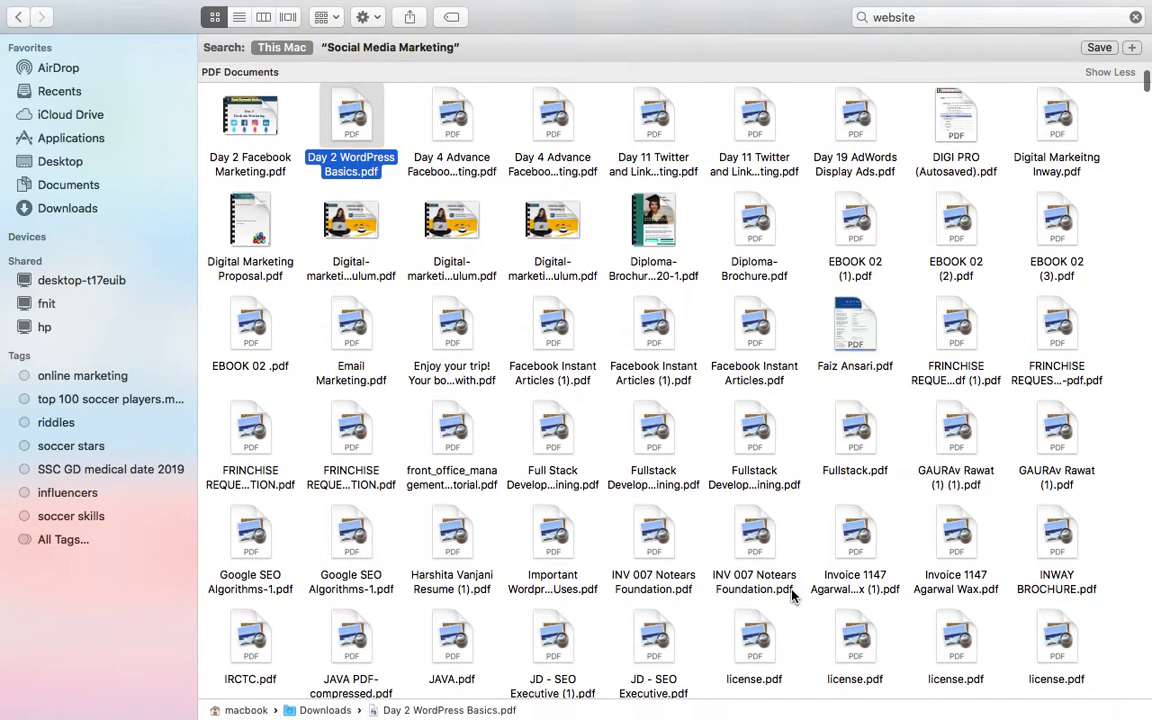
pyautogui.scroll(-2, 676, 605)
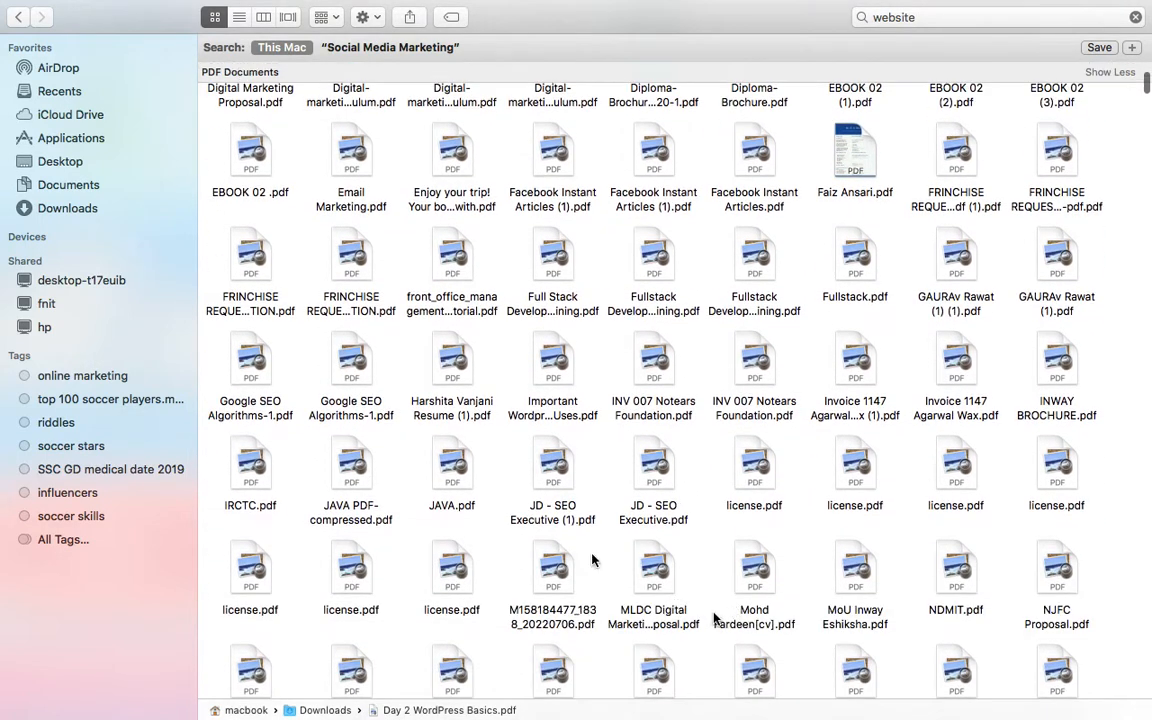
pyautogui.scroll(8, 440, 368)
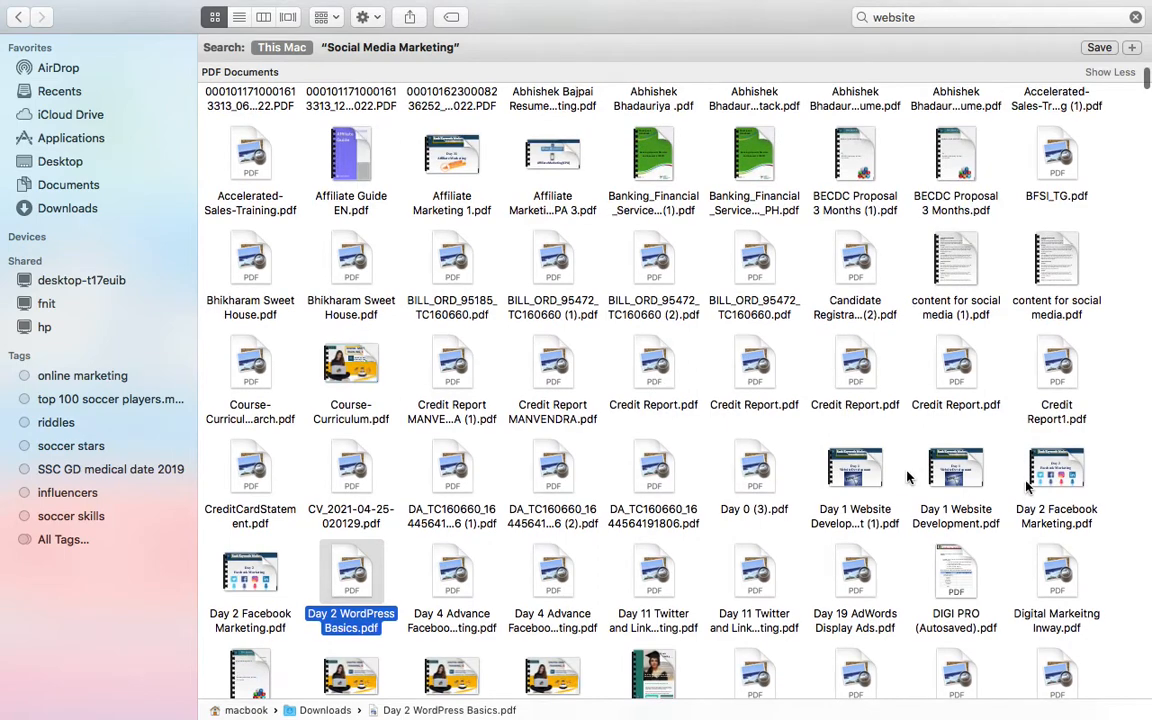
# Step: Quick Look Day 1 Website Development.pdf, then close the preview
pyautogui.click(958, 520)
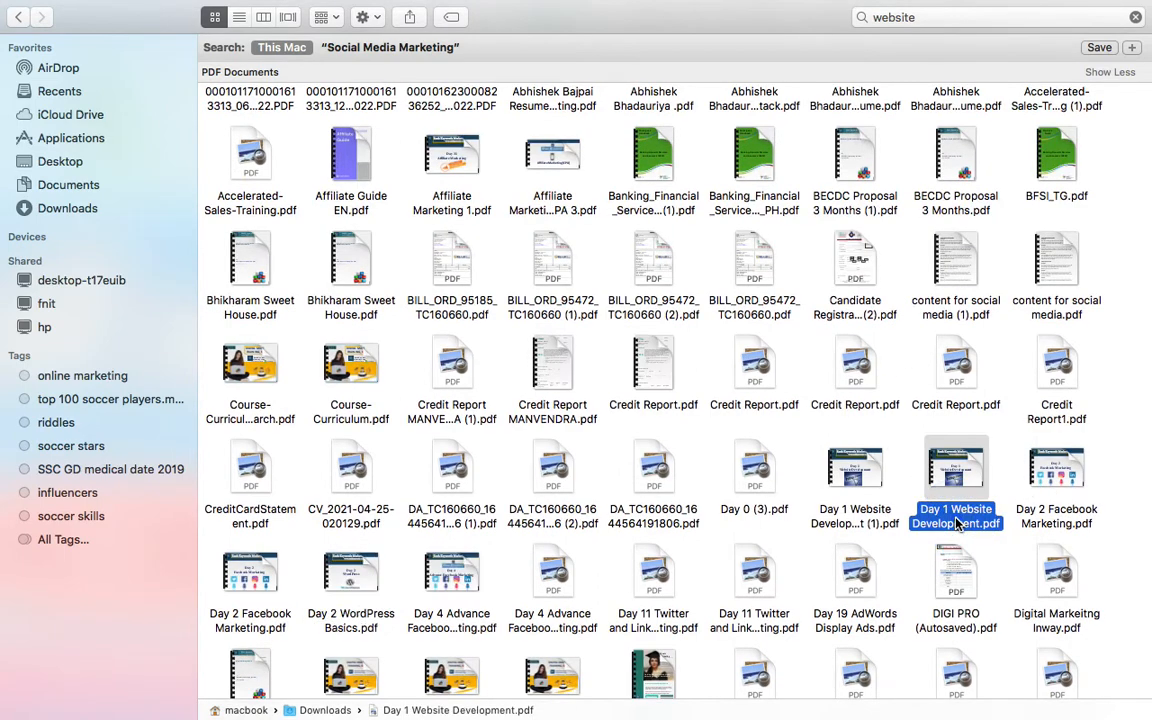
pyautogui.press('space')
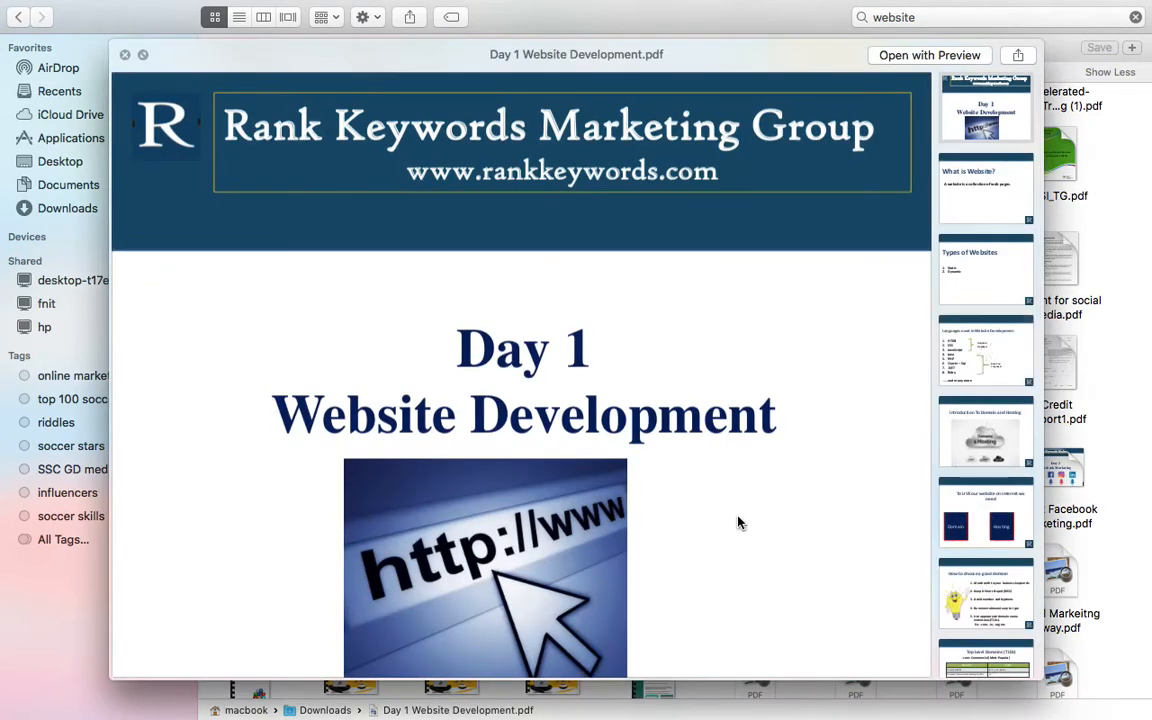
pyautogui.scroll(-5, 738, 522)
pyautogui.press('space')
pyautogui.scroll(-6, 700, 480)
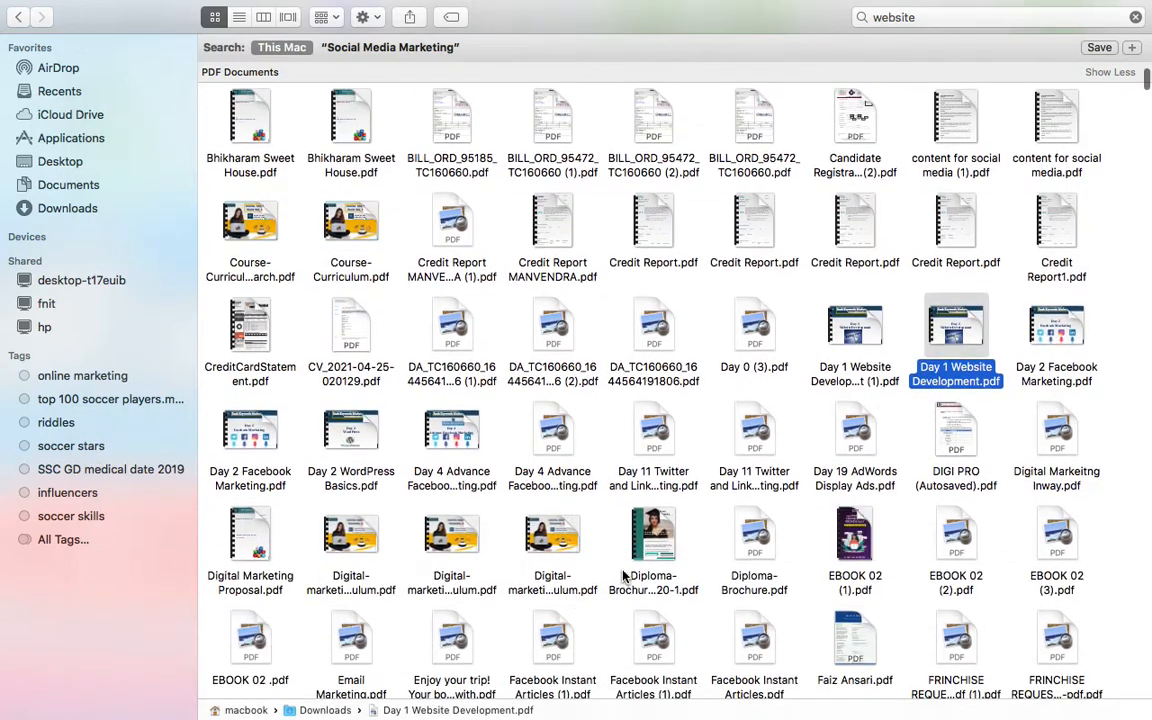
pyautogui.scroll(-3, 738, 561)
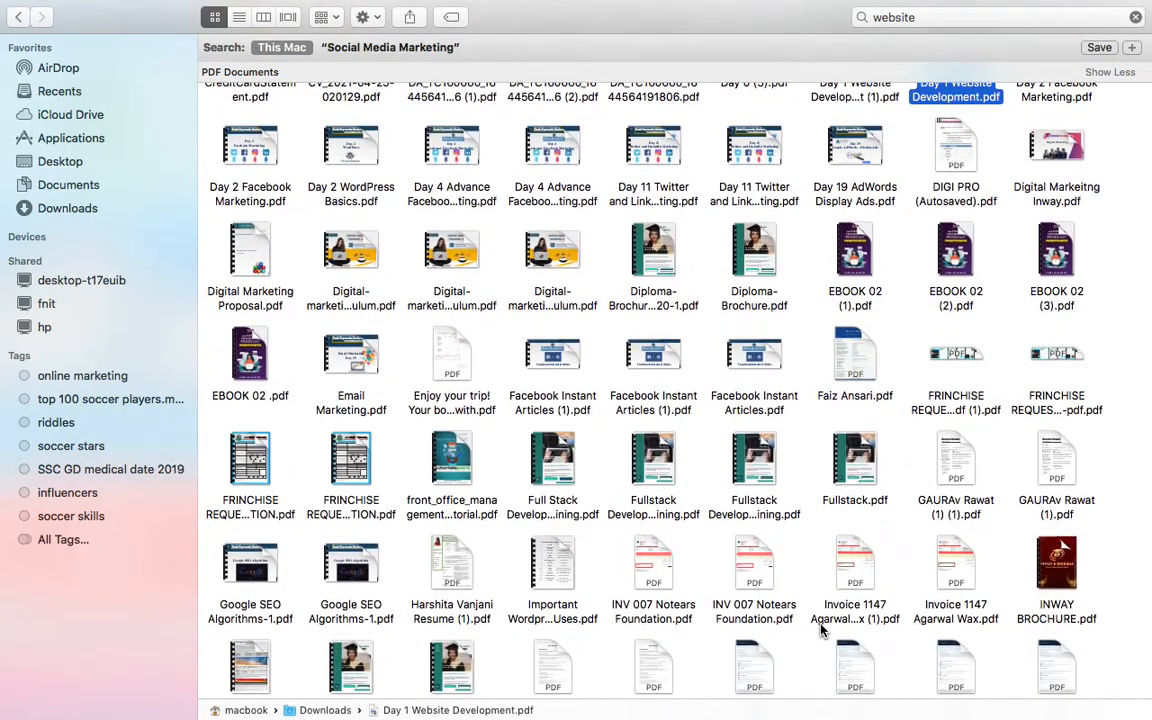
pyautogui.scroll(-4, 820, 630)
pyautogui.scroll(-10, 810, 630)
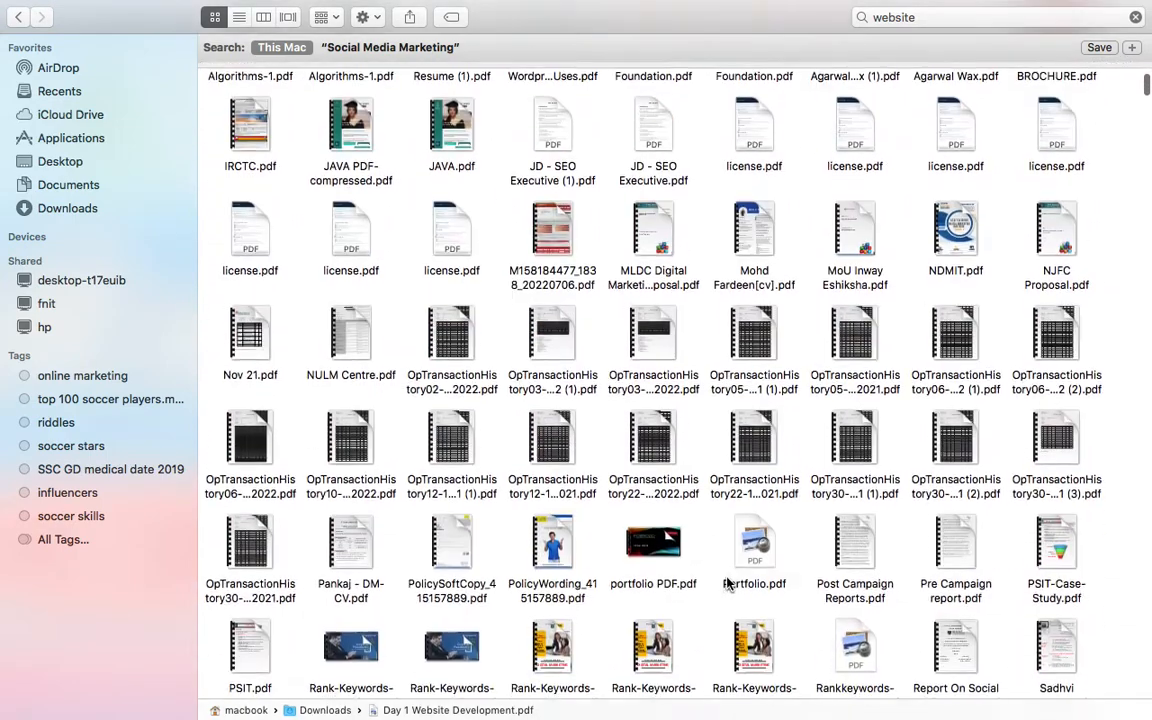
pyautogui.scroll(-5, 768, 655)
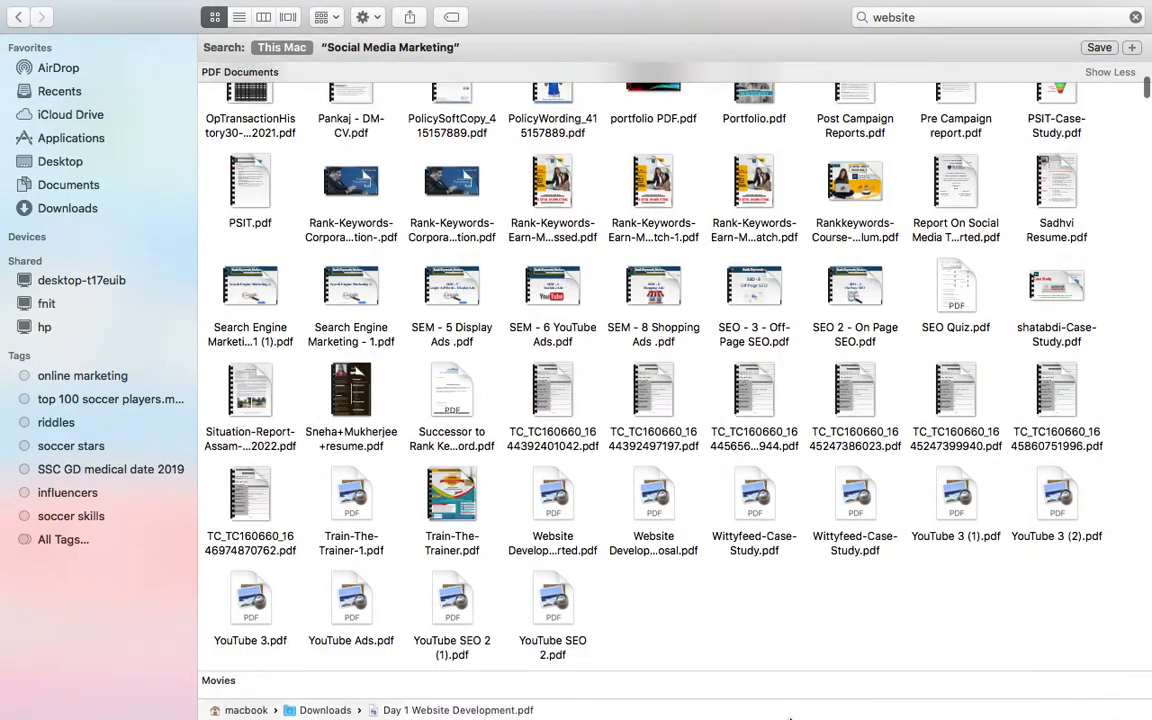
pyautogui.moveTo(787, 712)
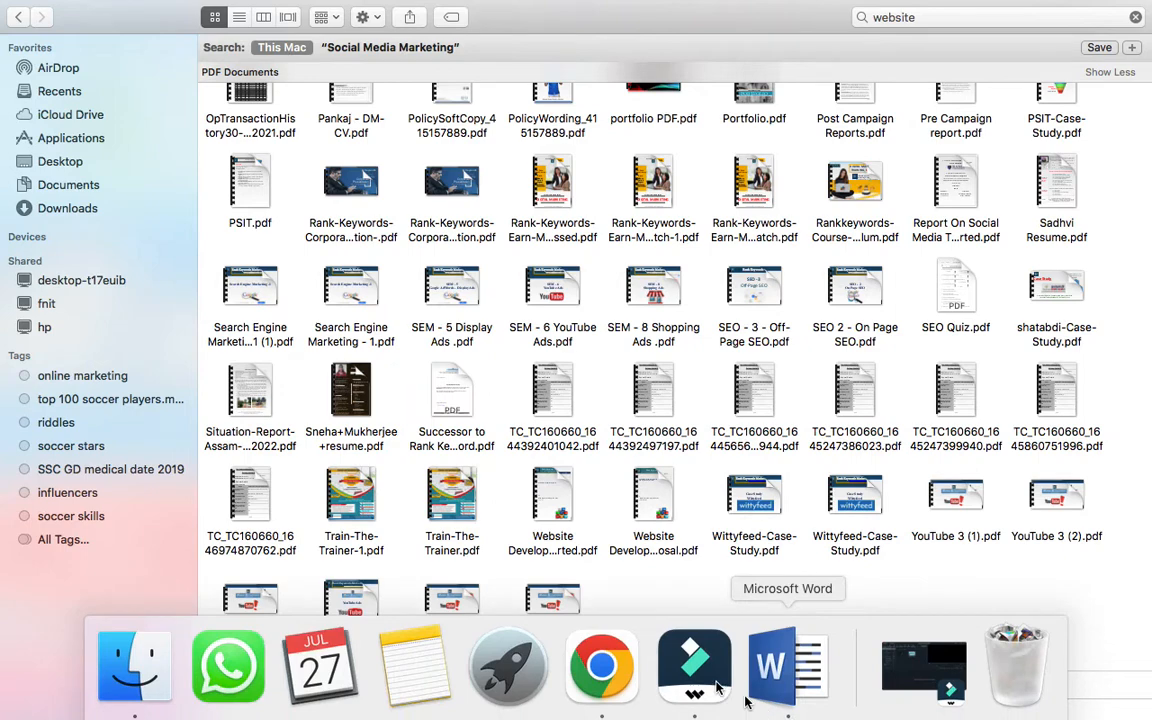
# Step: Remove the empty list item, start page 2, and add the arrow-bullet heading '> Open Wordpress'
pyautogui.click(765, 700)
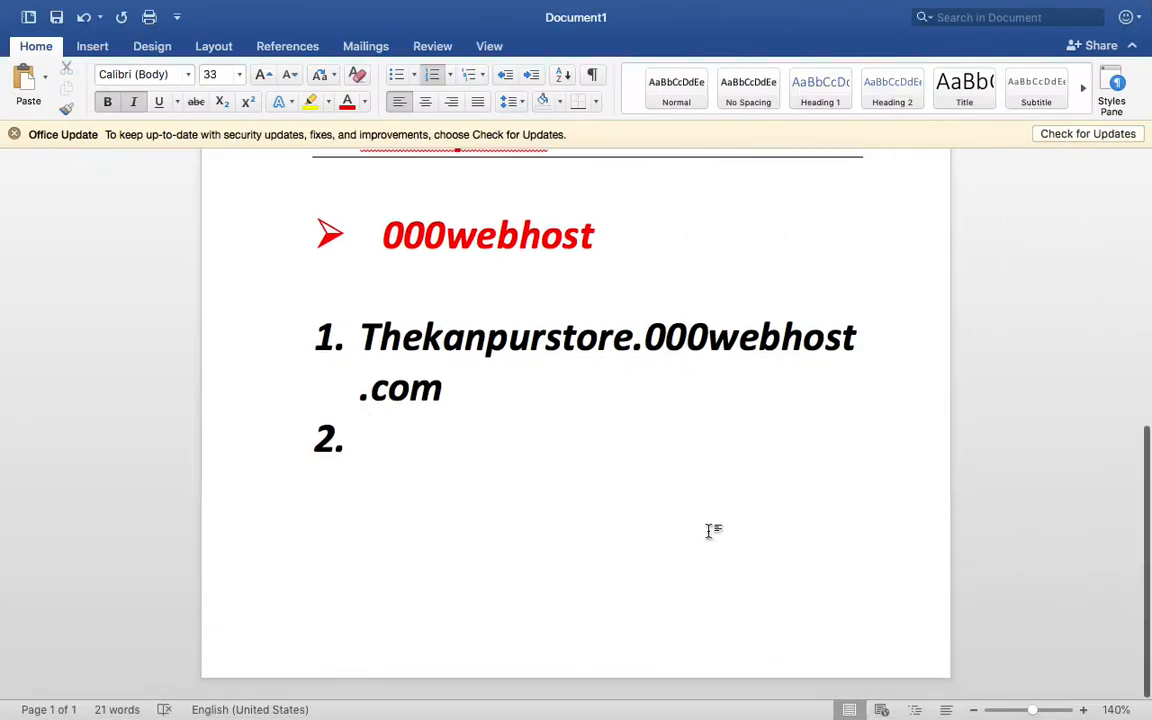
pyautogui.press('Return')
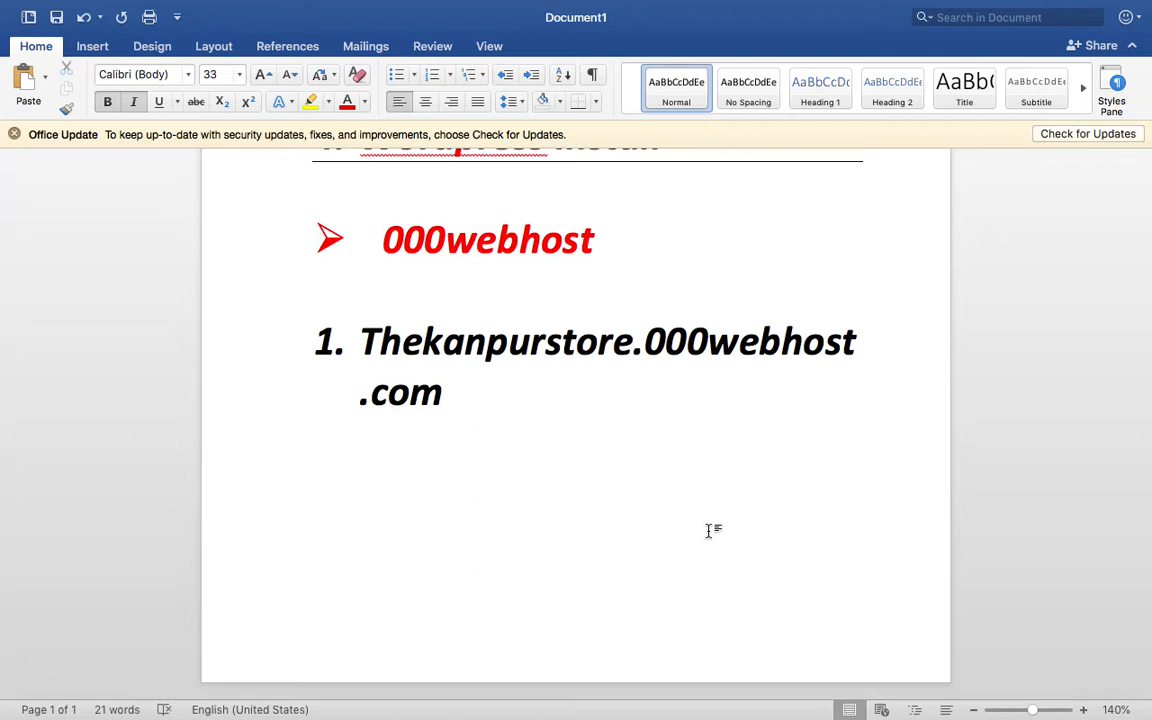
pyautogui.click(650, 498)
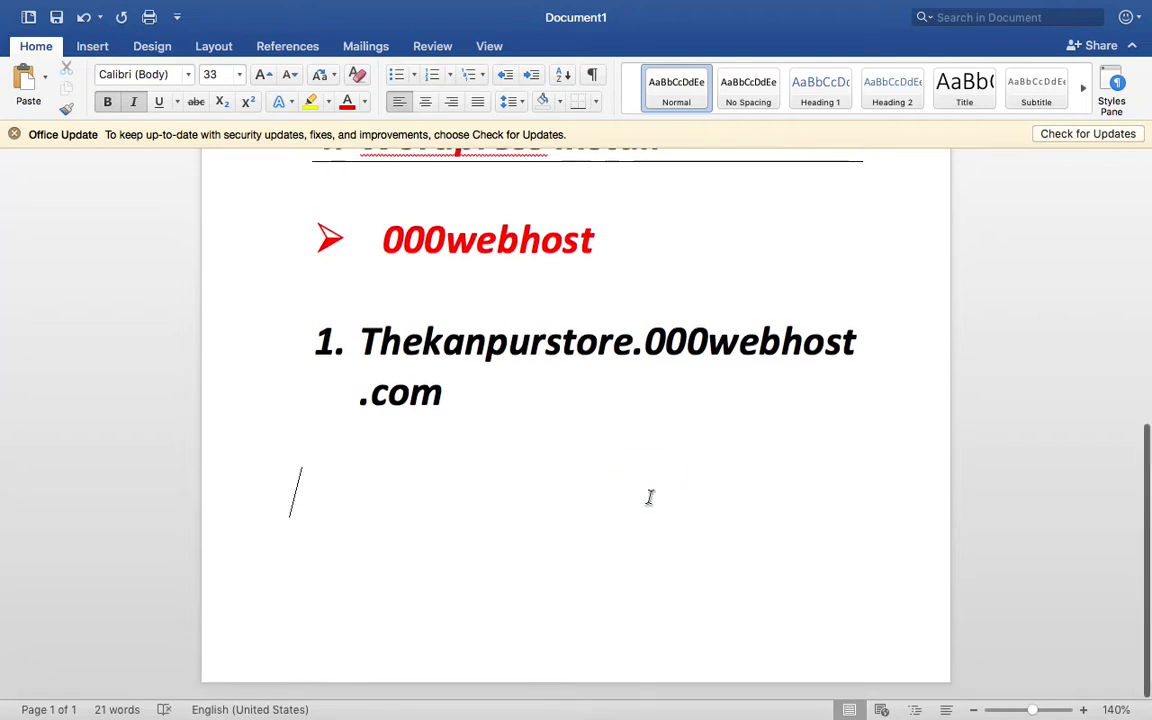
pyautogui.click(651, 497)
pyautogui.press('Return')
pyautogui.scroll(-5, 587, 612)
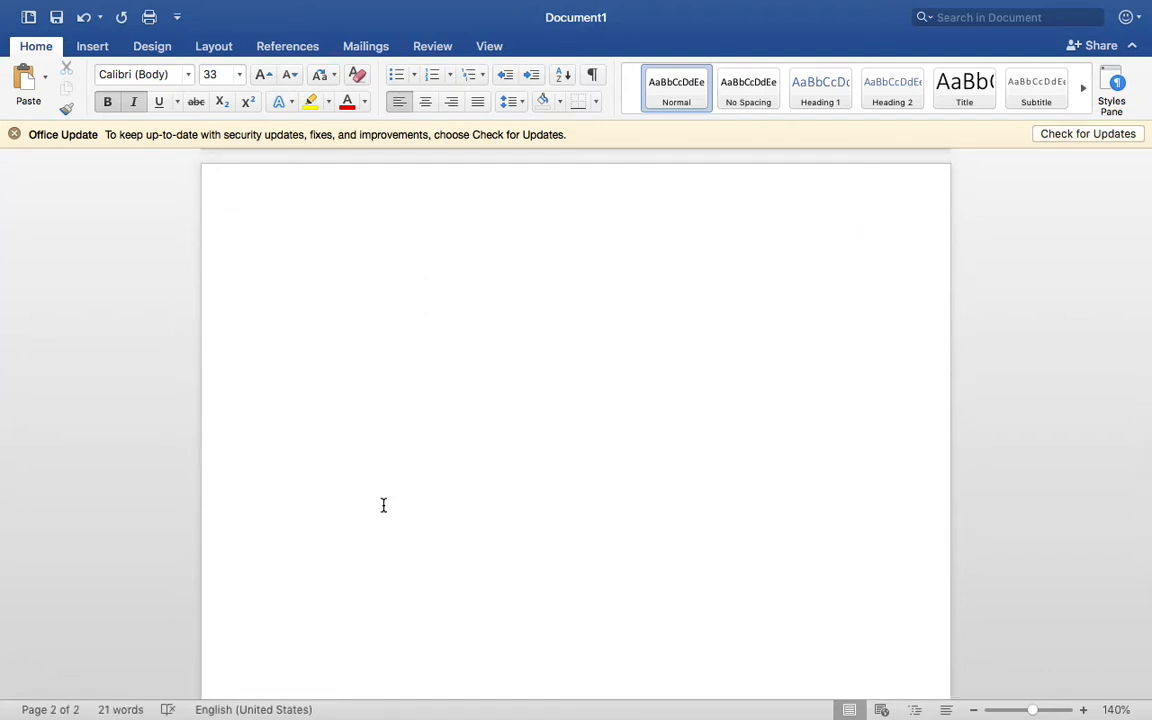
pyautogui.write('> ')
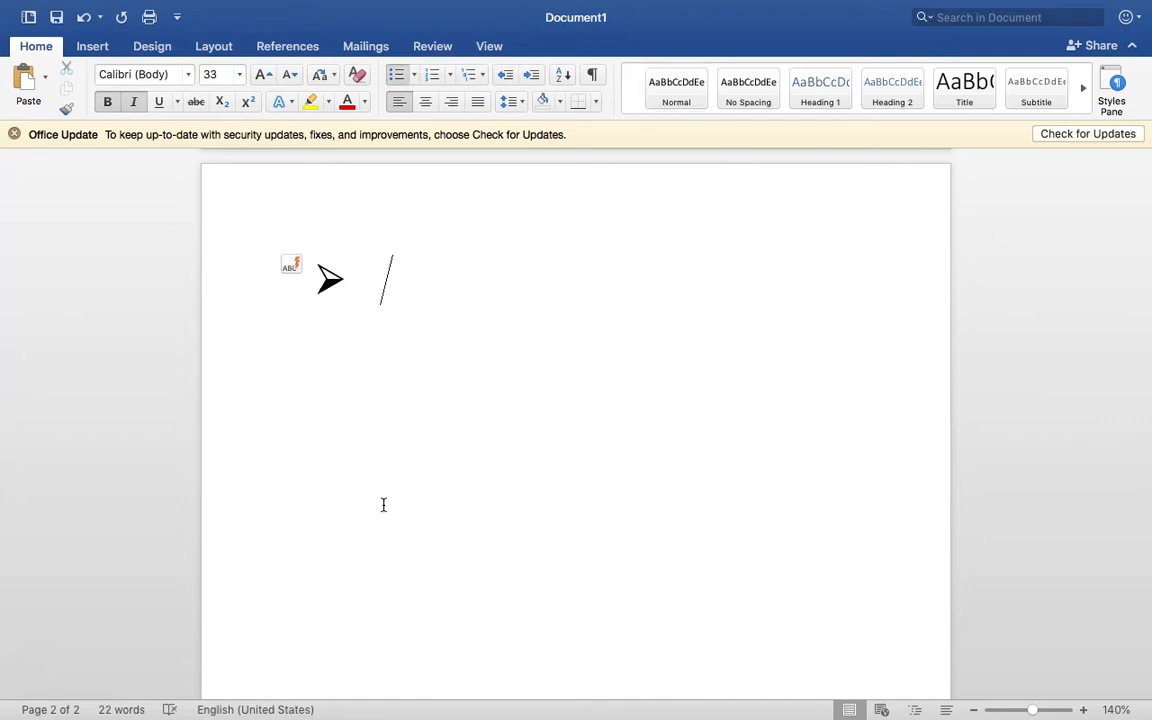
pyautogui.write('Open Wordpress')
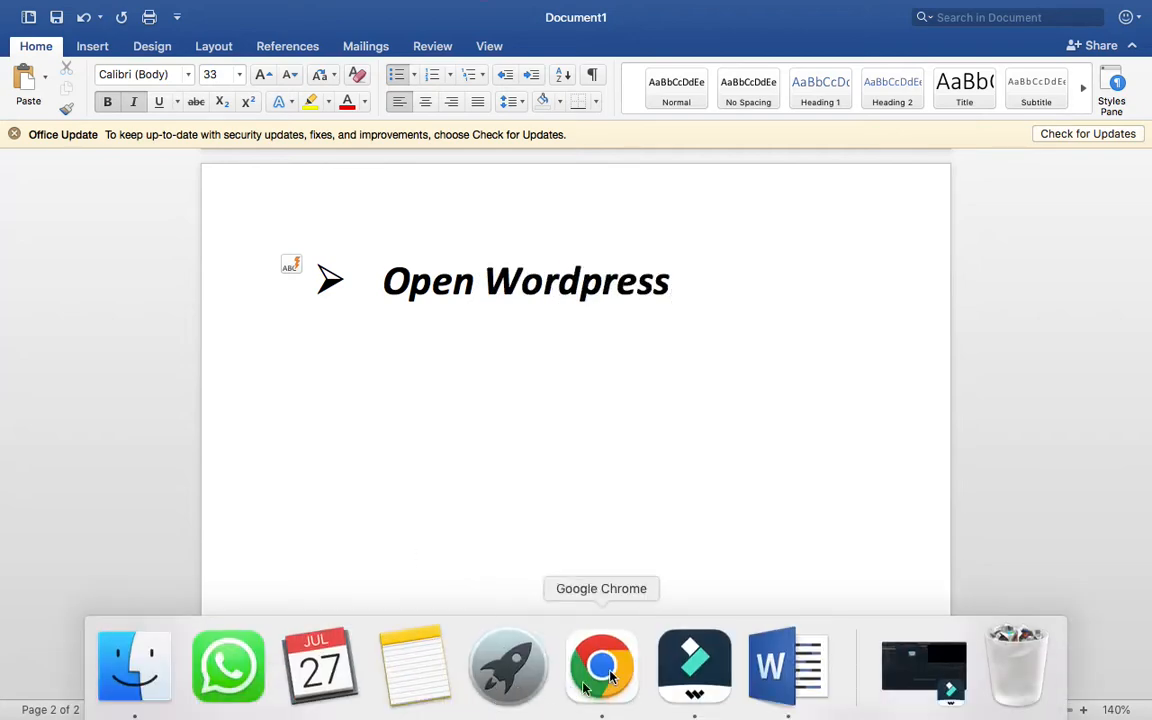
pyautogui.click(599, 663)
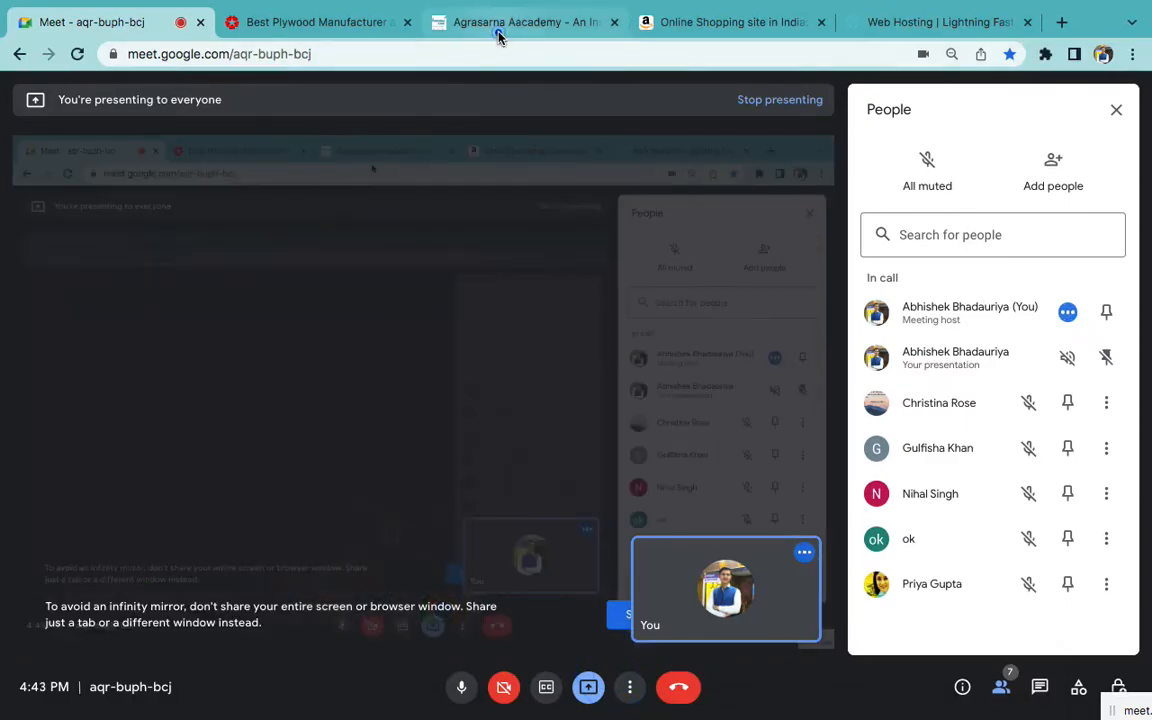
# Step: Append /wp-admin to the Agrasarnaa Academy site address without loading it
pyautogui.click(499, 33)
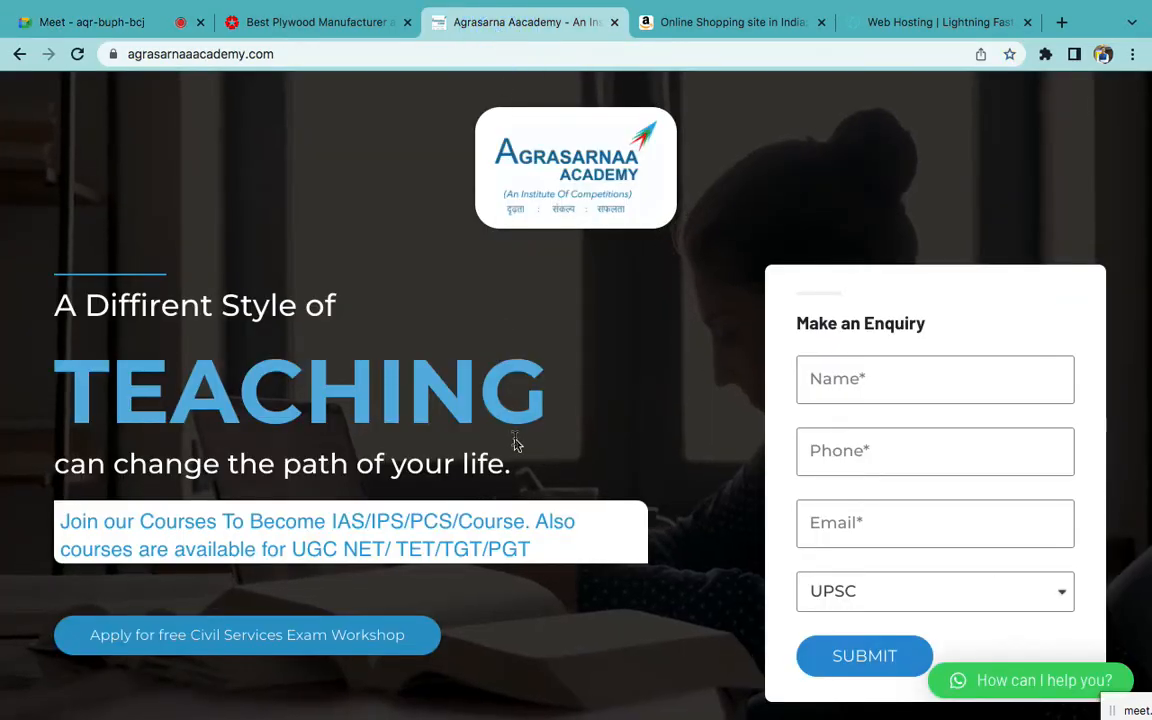
pyautogui.scroll(-10, 514, 443)
pyautogui.scroll(-15, 514, 443)
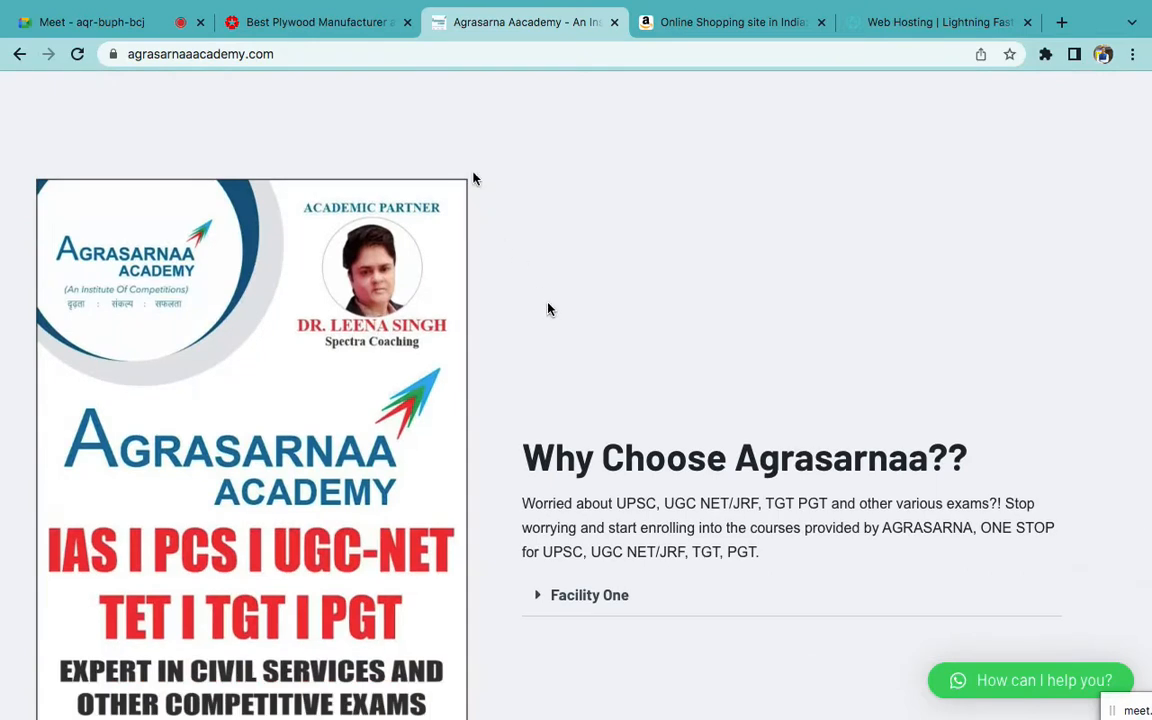
pyautogui.click(350, 53)
pyautogui.click(413, 55)
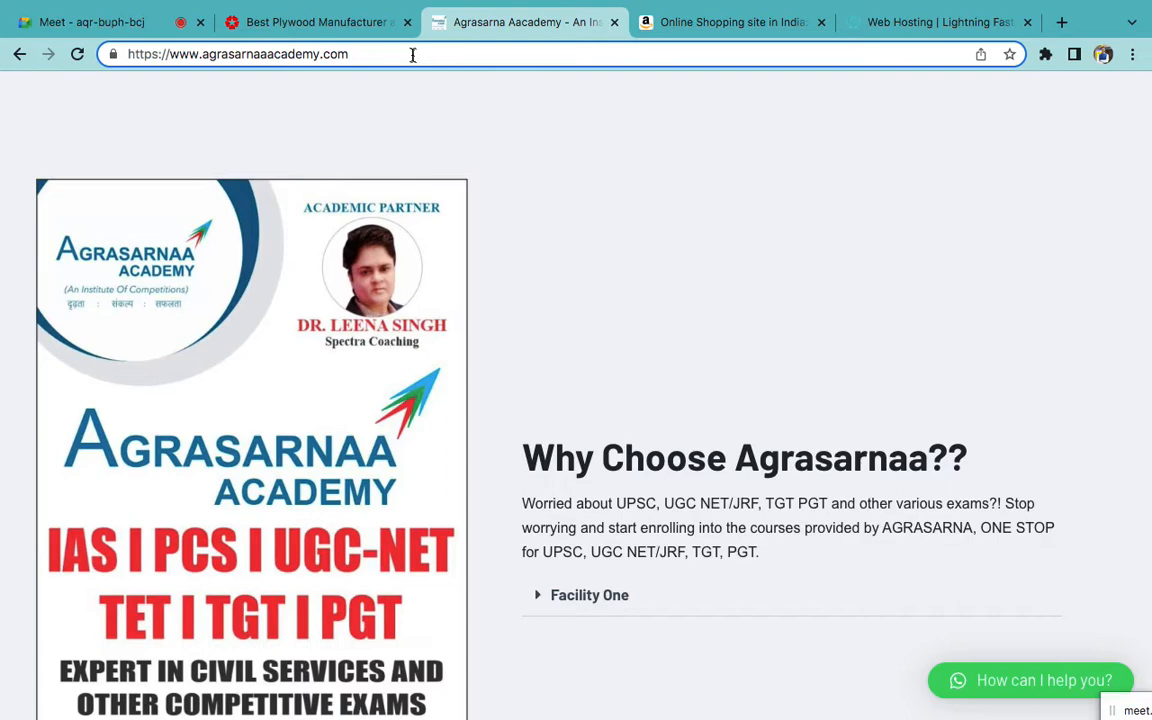
pyautogui.write('/')
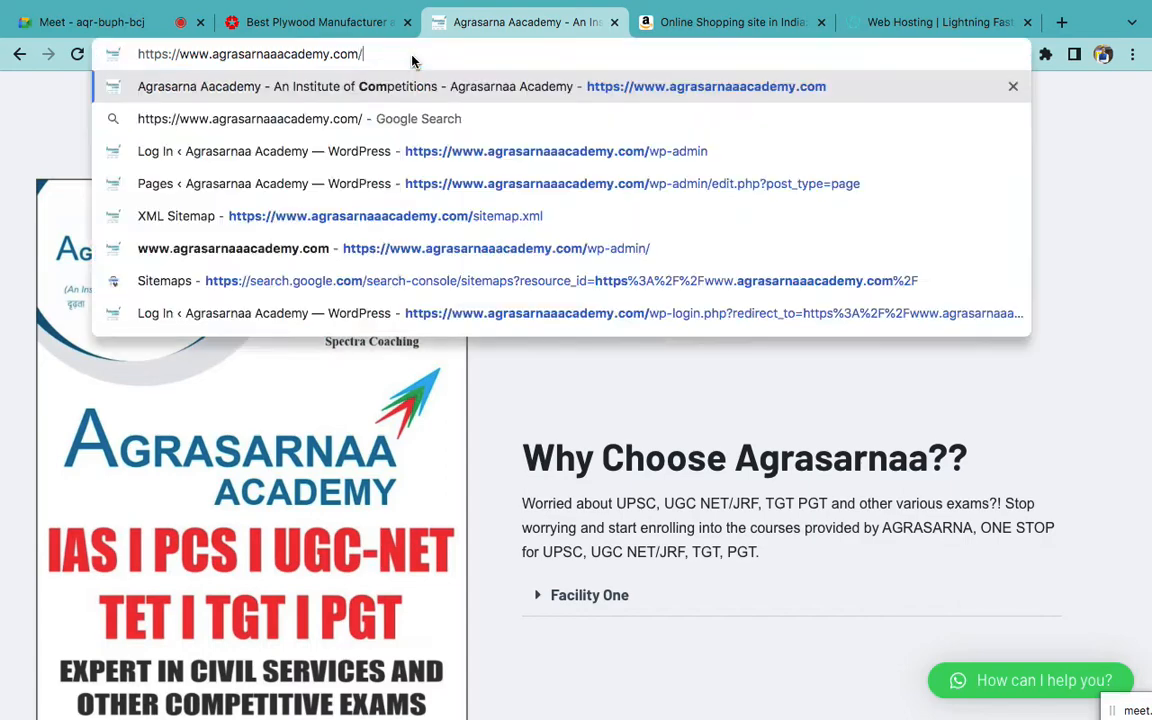
pyautogui.write('wp-admin')
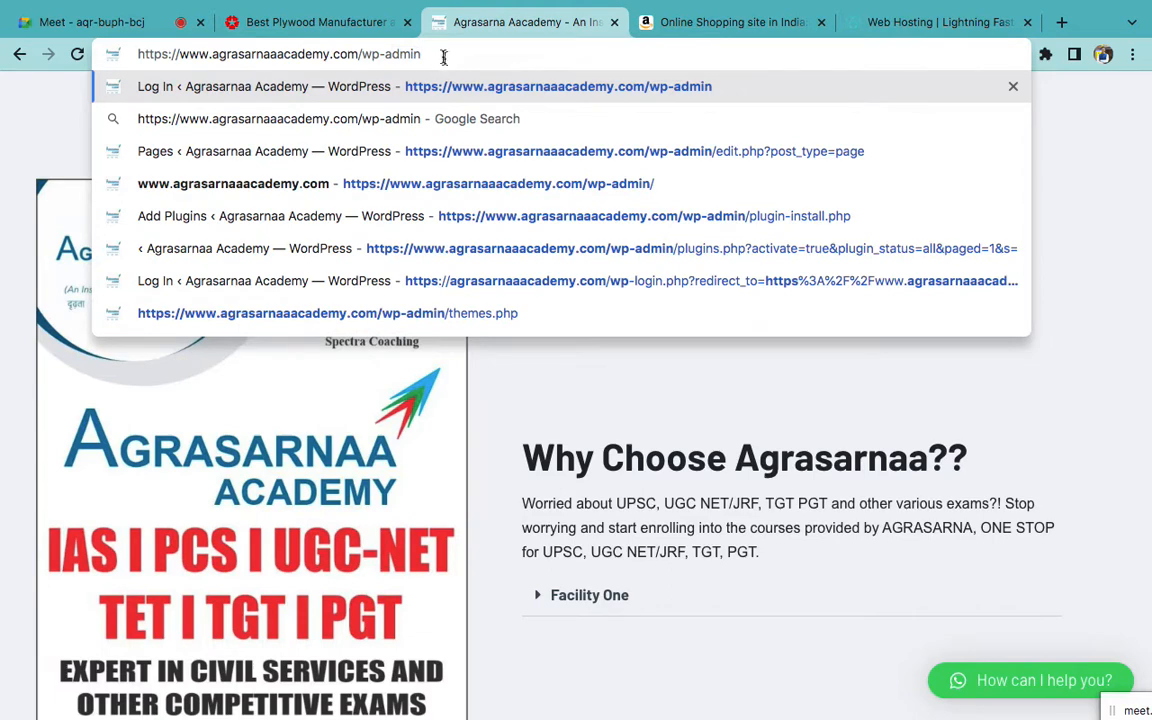
pyautogui.moveTo(444, 57); pyautogui.dragTo(364, 57)
pyautogui.moveTo(600, 719)
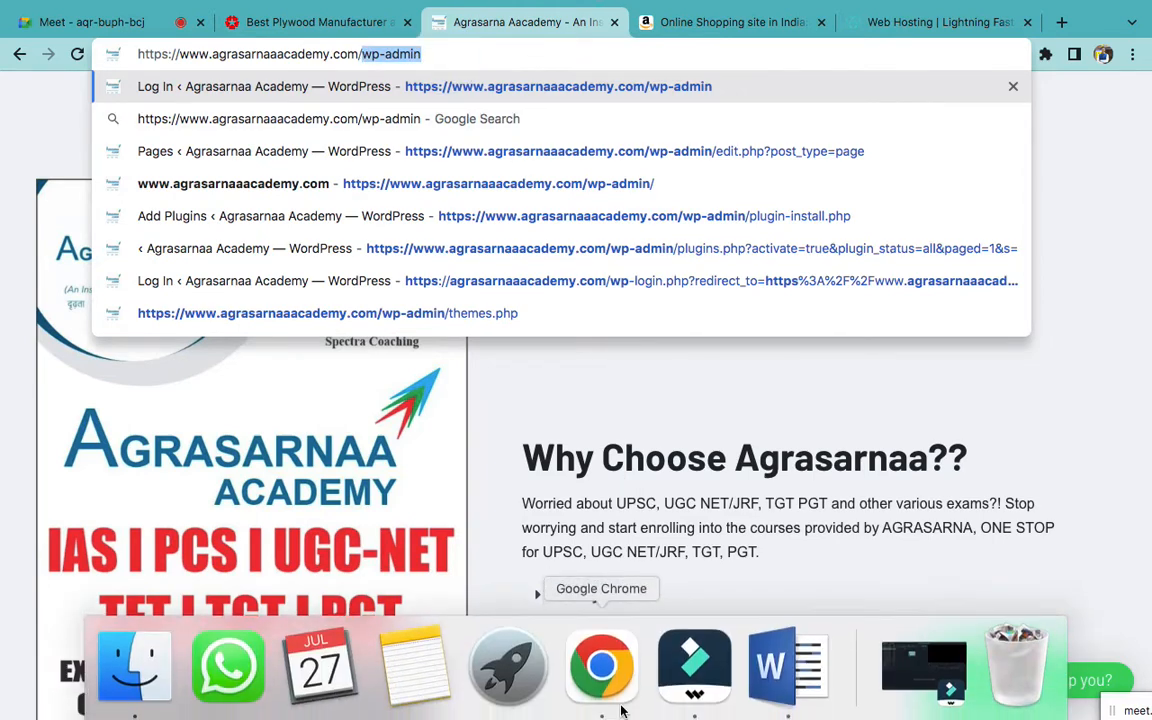
pyautogui.click(789, 698)
pyautogui.press('Return')
pyautogui.press('BackSpace')
pyautogui.write('www.web')
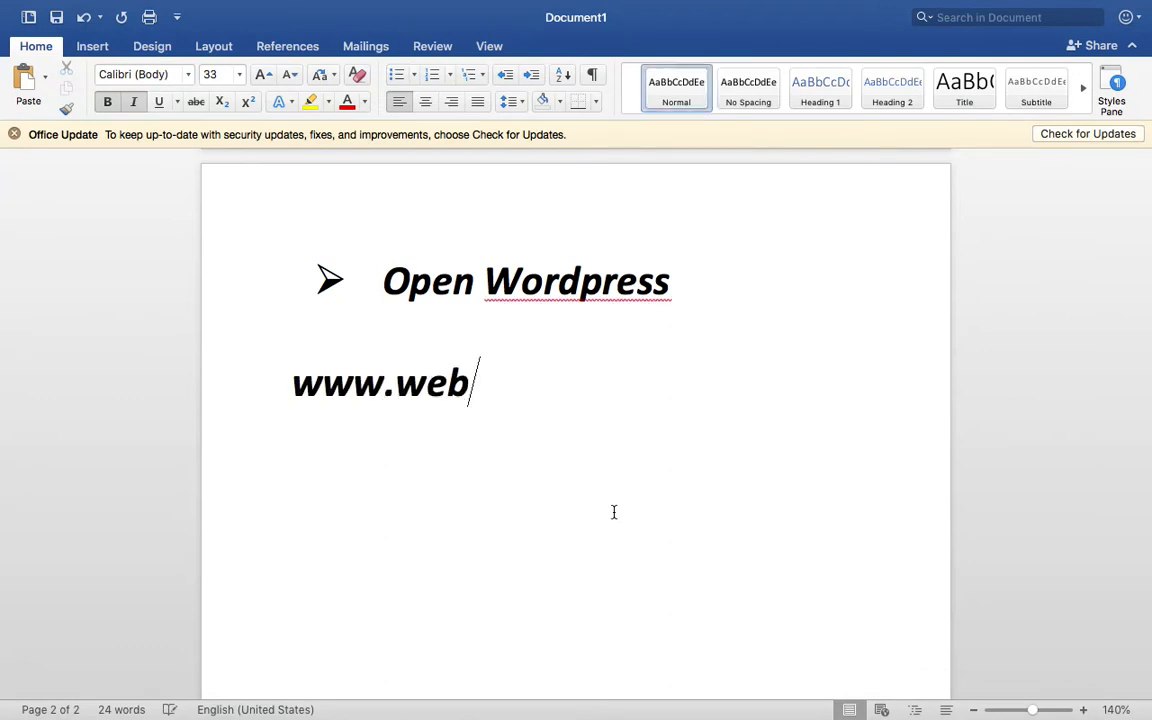
pyautogui.write('site.com/')
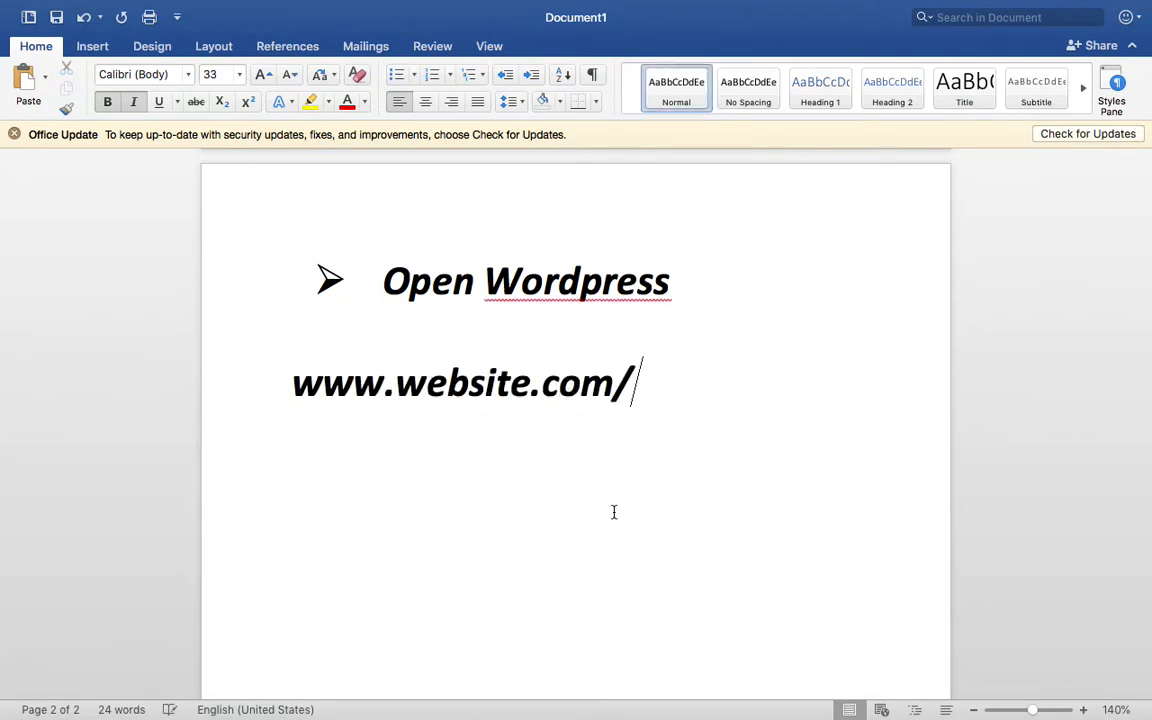
pyautogui.write('wp-admi')
pyautogui.moveTo(838, 393); pyautogui.dragTo(627, 388)
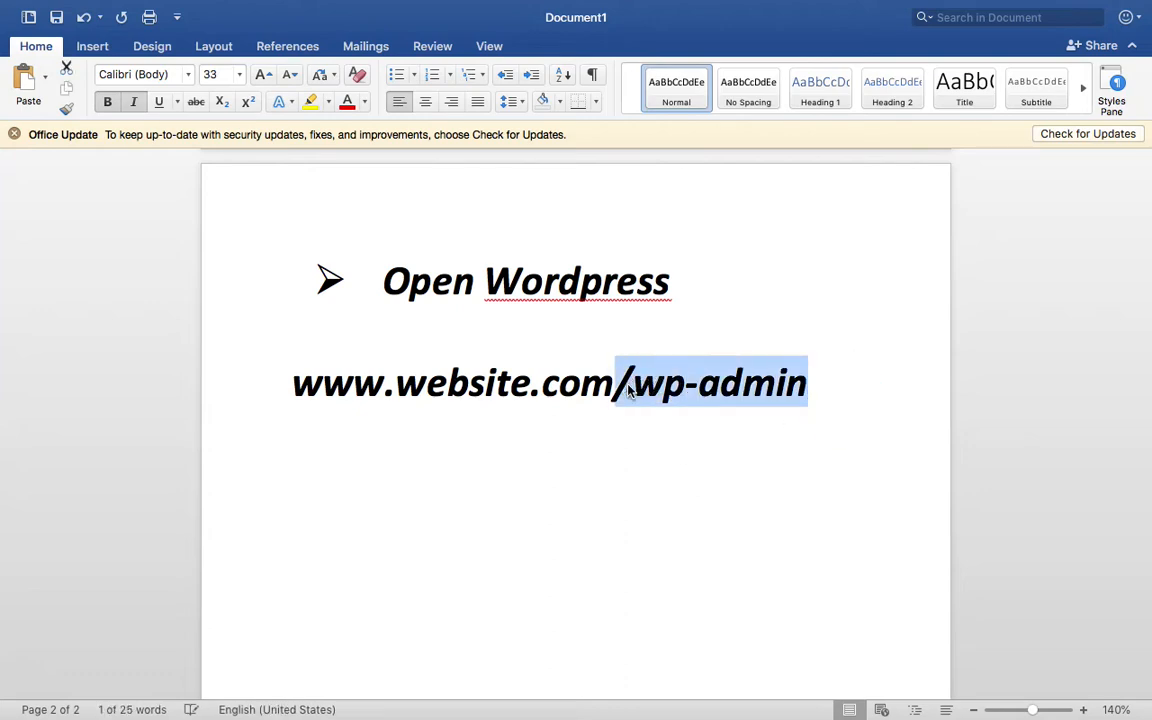
pyautogui.tripleClick(625, 386)
pyautogui.moveTo(602, 716)
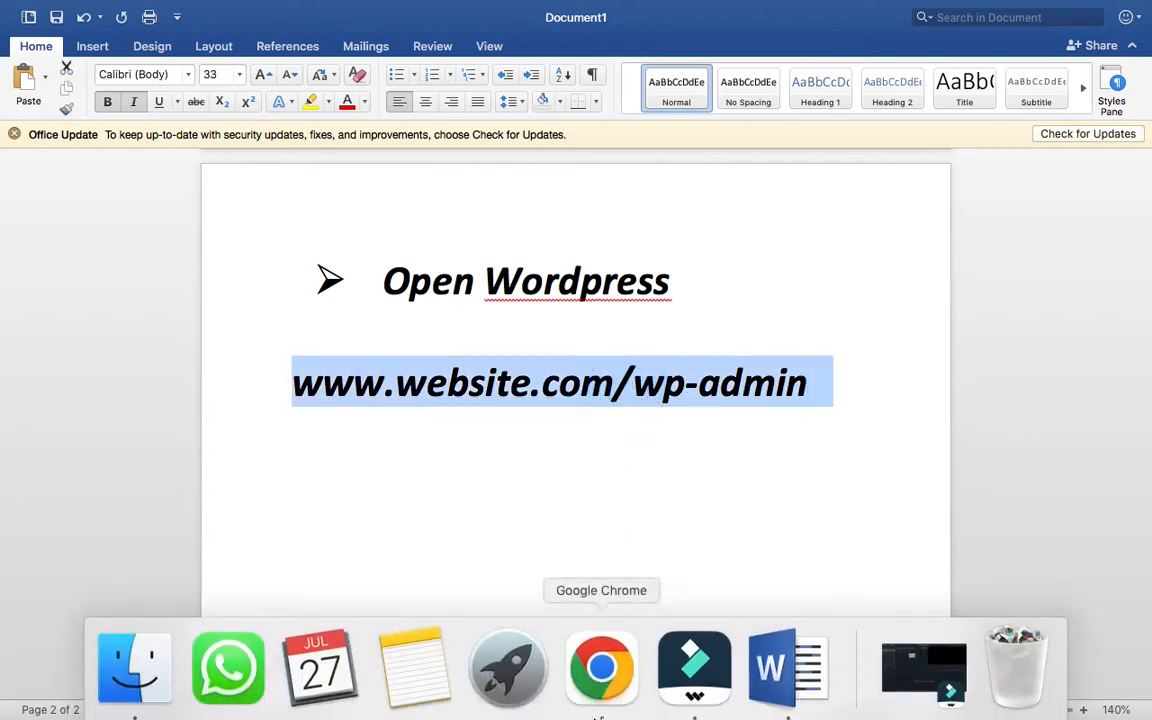
pyautogui.click(602, 680)
# Step: Replace the tab's address with rankkeywords.in and load the site
pyautogui.scroll(20, 706, 464)
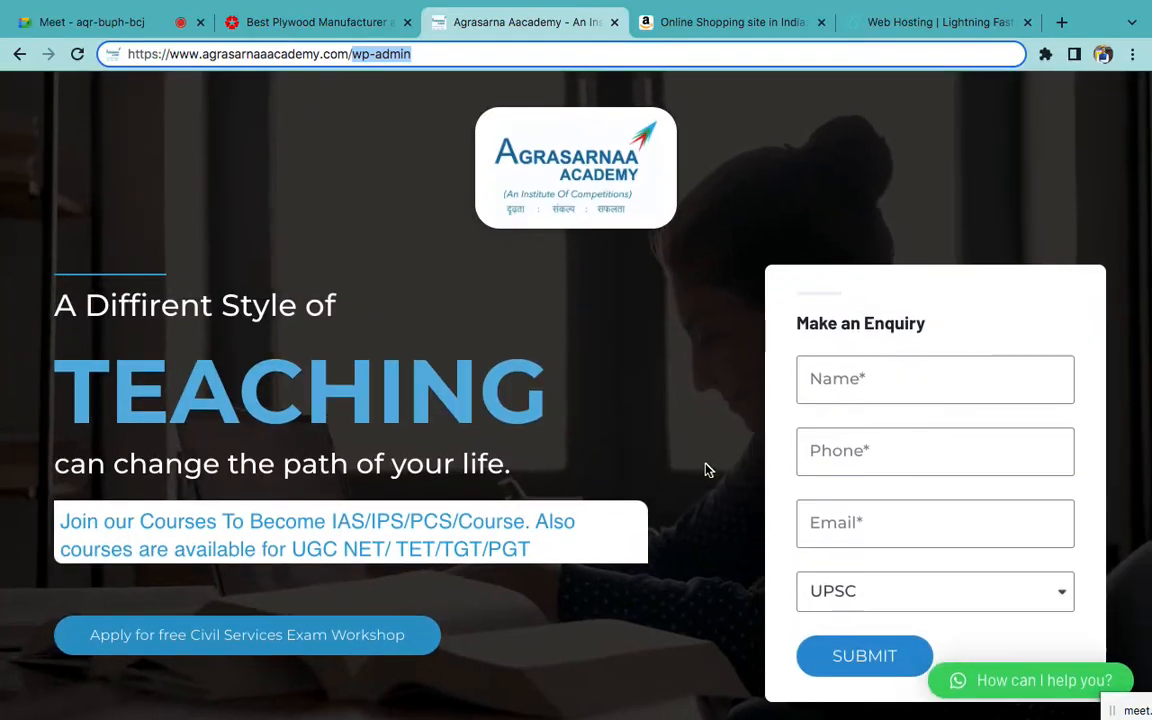
pyautogui.scroll(-10, 706, 470)
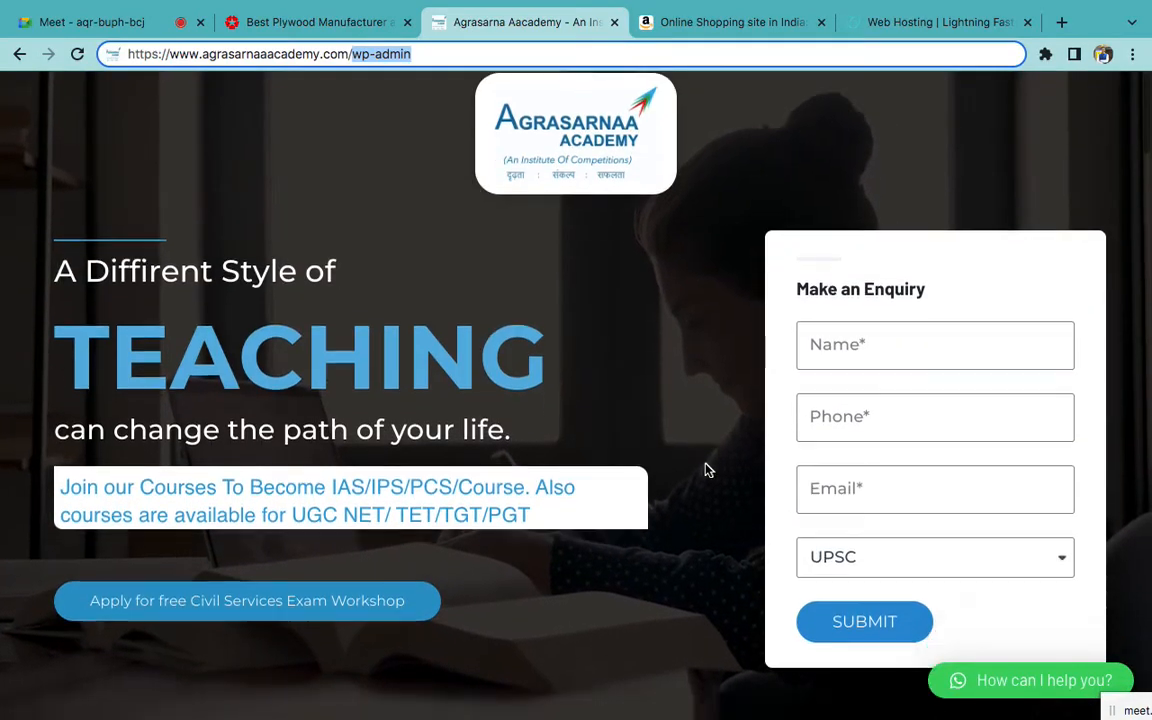
pyautogui.press('super+a')
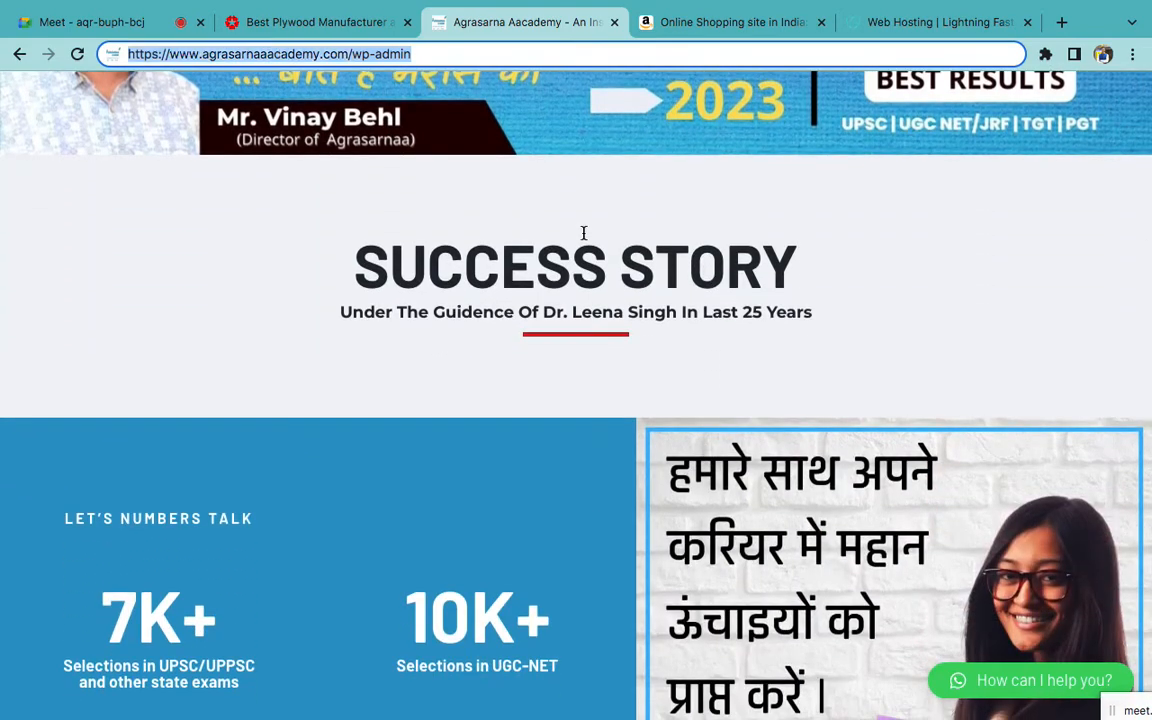
pyautogui.write('r')
pyautogui.press('Right')
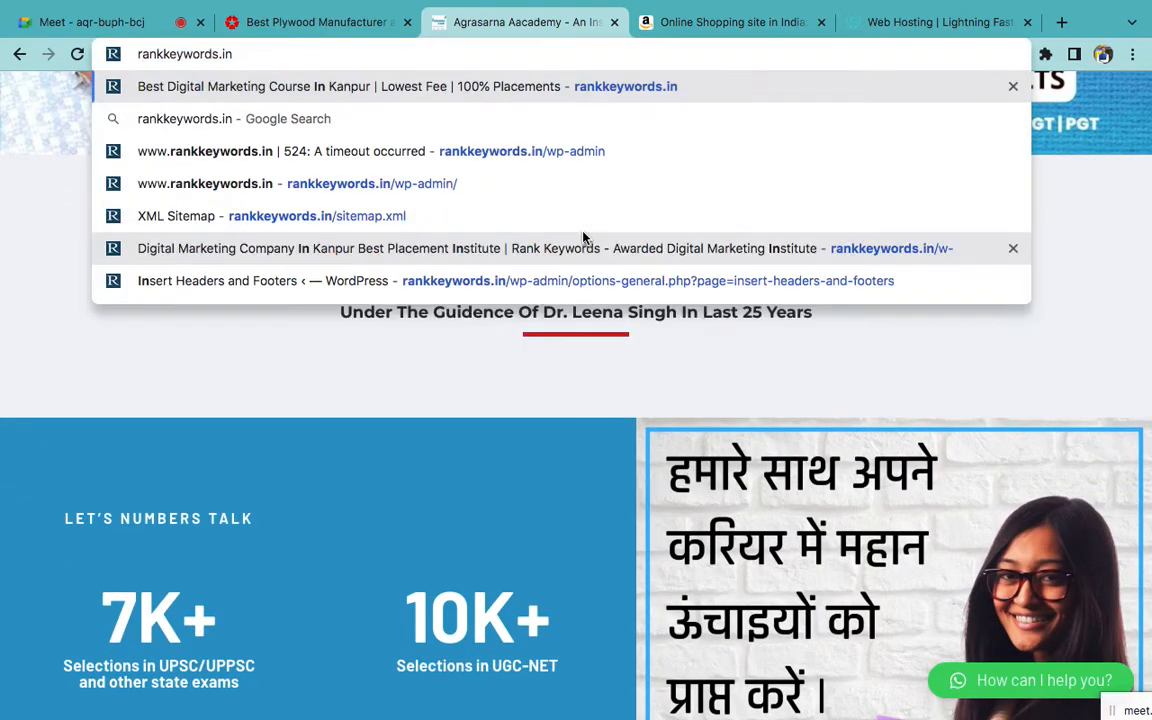
pyautogui.press('Return')
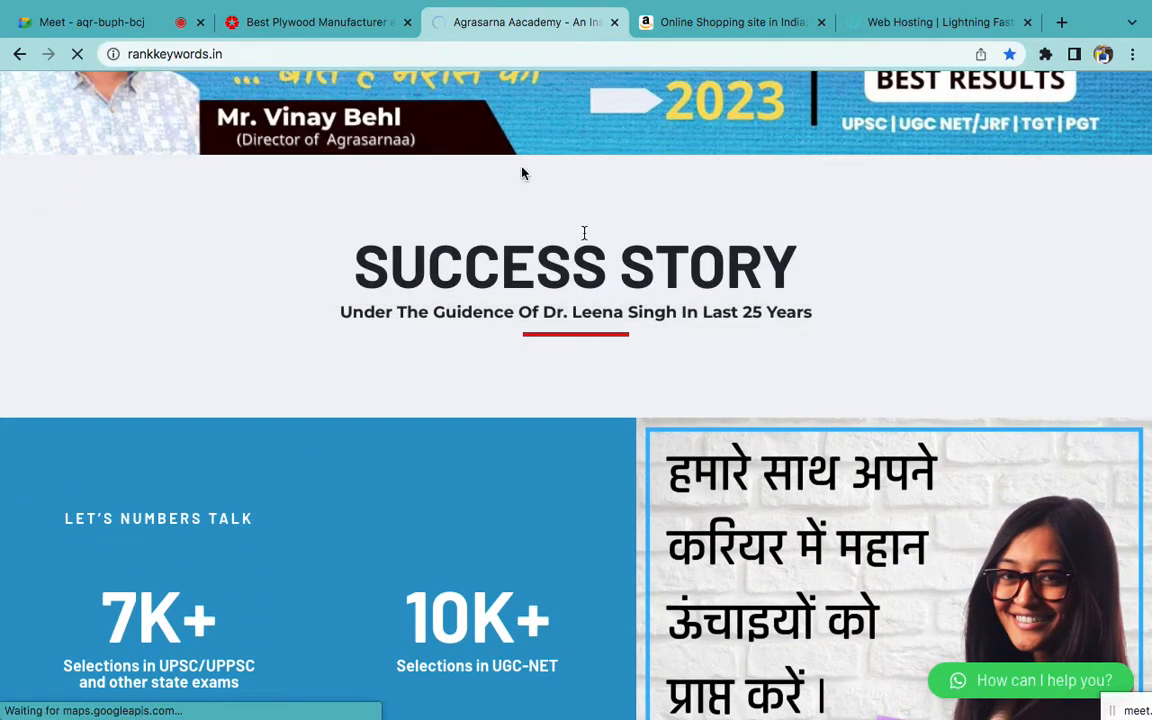
# Step: Reload the Rank Keywords page, type '/' into its redirected address, then switch to the Amazon tab
pyautogui.click(306, 44)
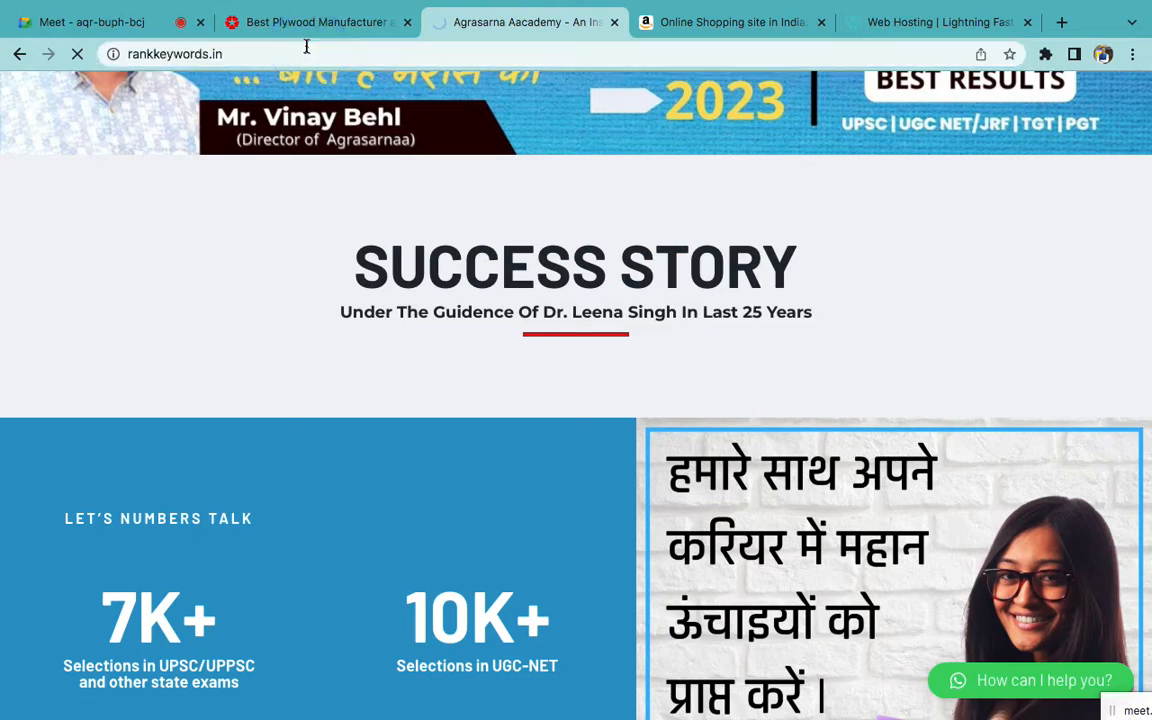
pyautogui.click(306, 46)
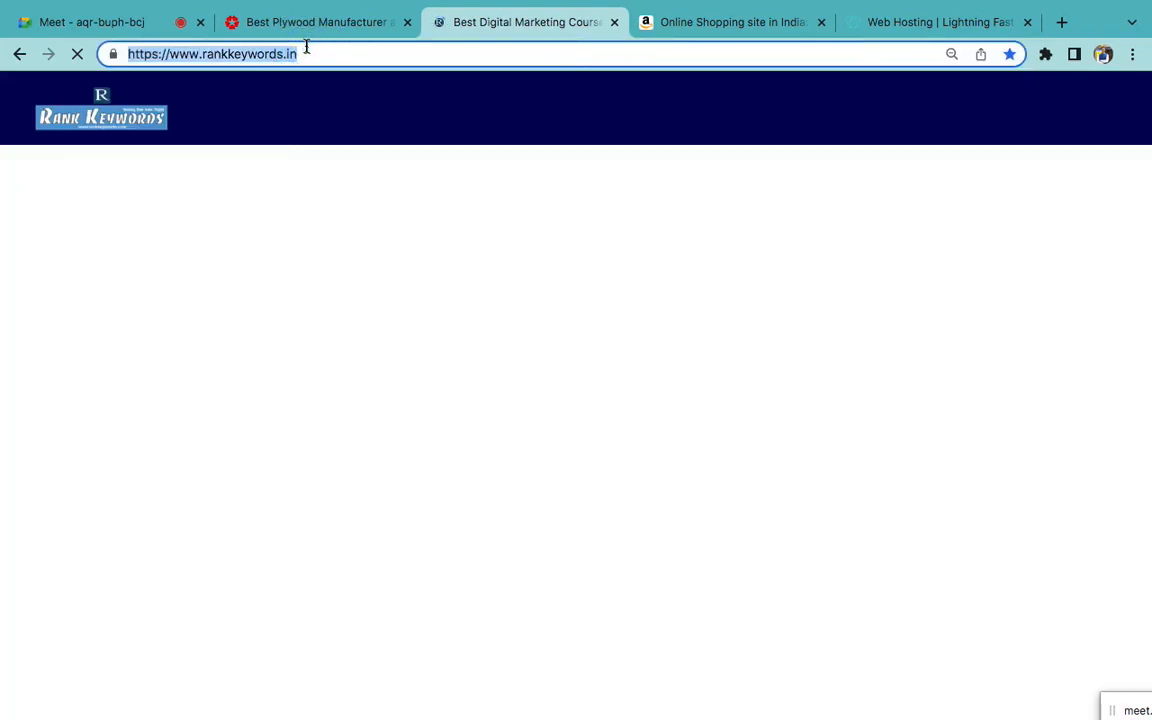
pyautogui.click(306, 46)
pyautogui.click(342, 52)
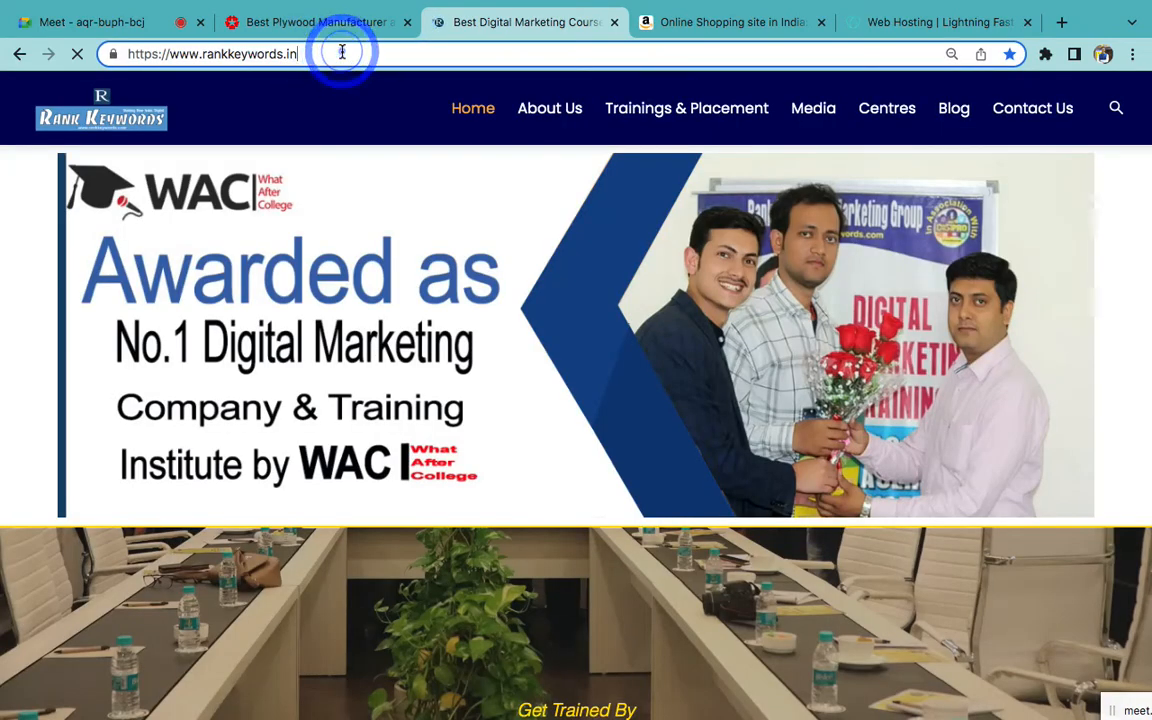
pyautogui.press('Return')
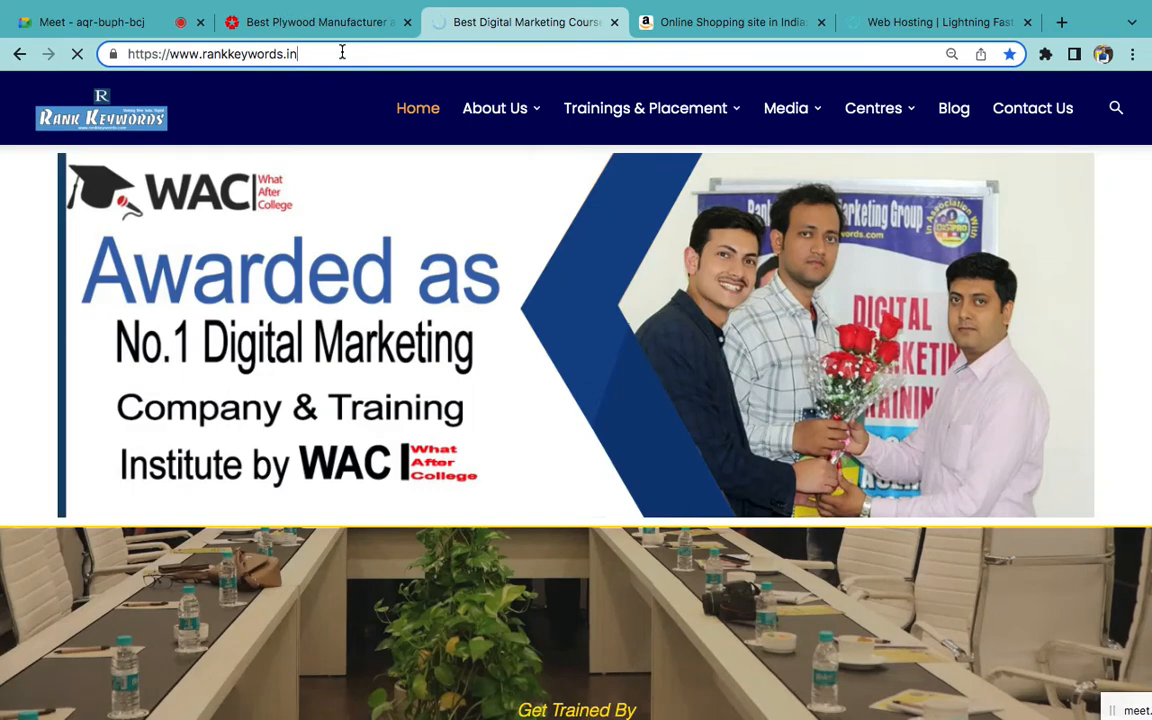
pyautogui.click(342, 53)
pyautogui.write('/')
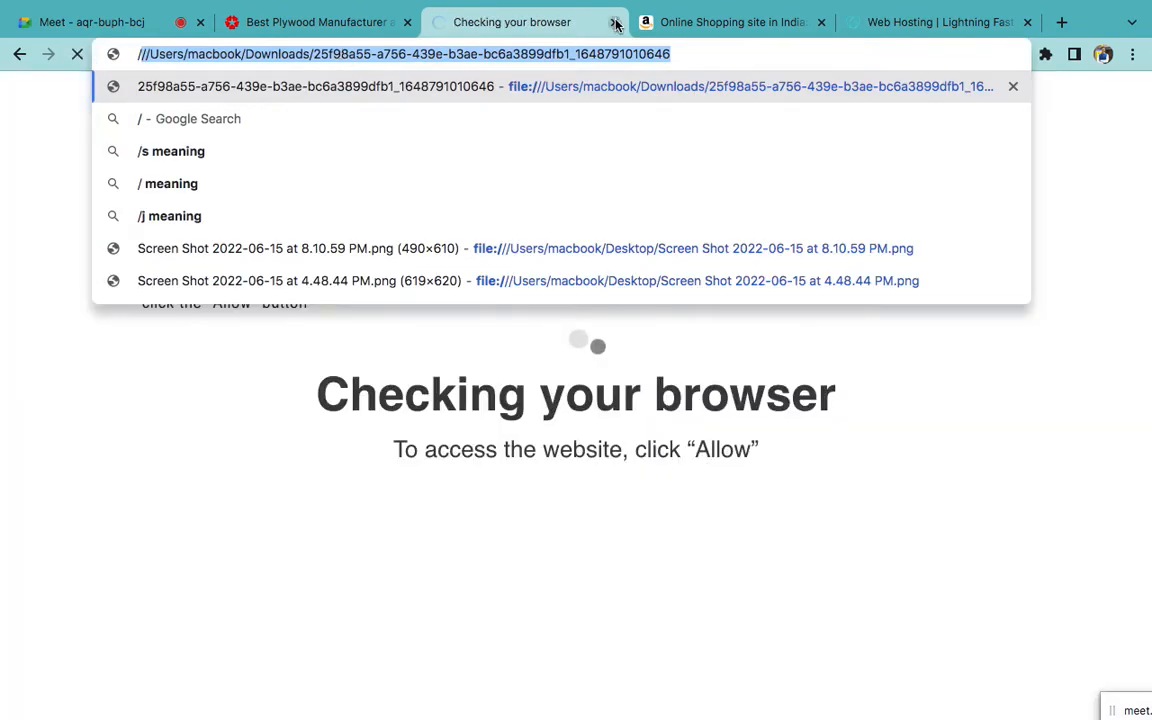
pyautogui.click(616, 22)
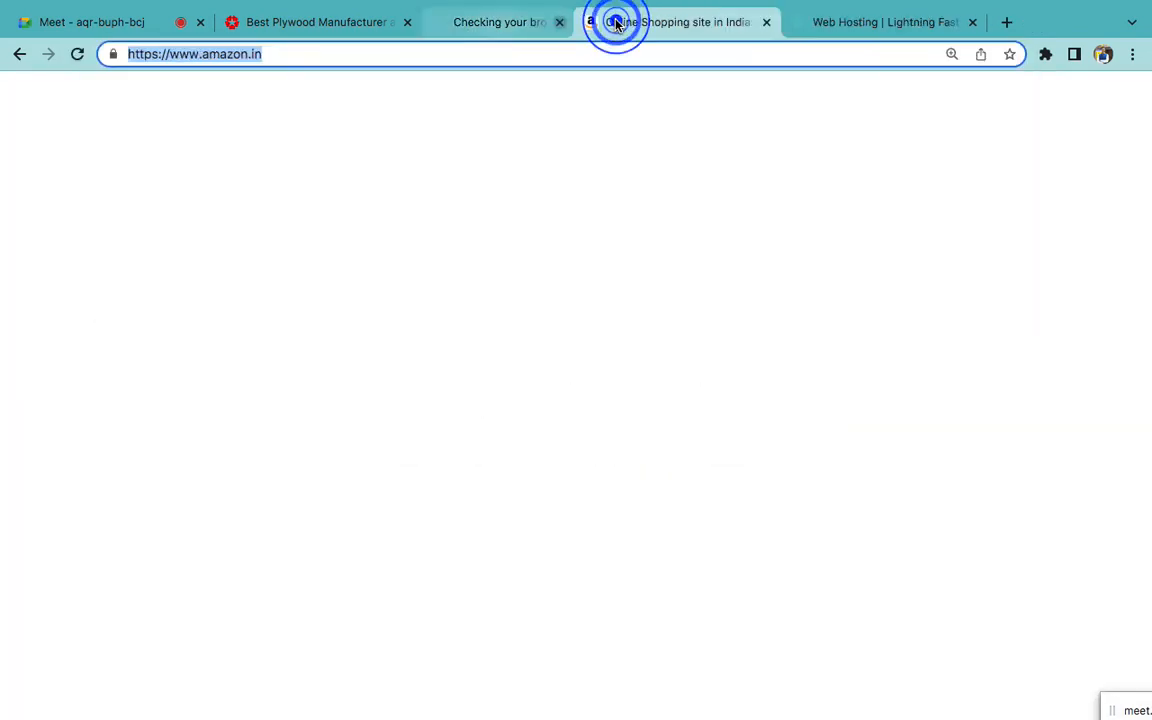
# Step: In the Amazon tab, load notearsfoundation.com/wp-admin and tick Remember Me on the login form
pyautogui.click(568, 61)
pyautogui.press('super+a')
pyautogui.write('n')
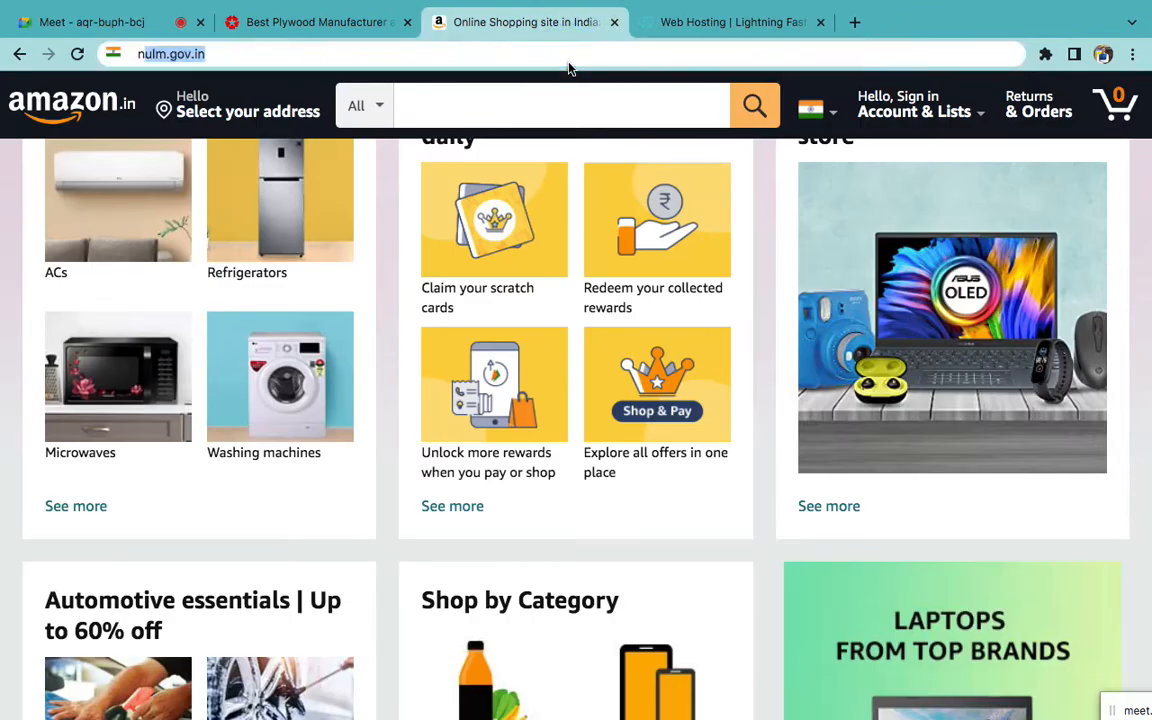
pyautogui.write('o')
pyautogui.press('Right')
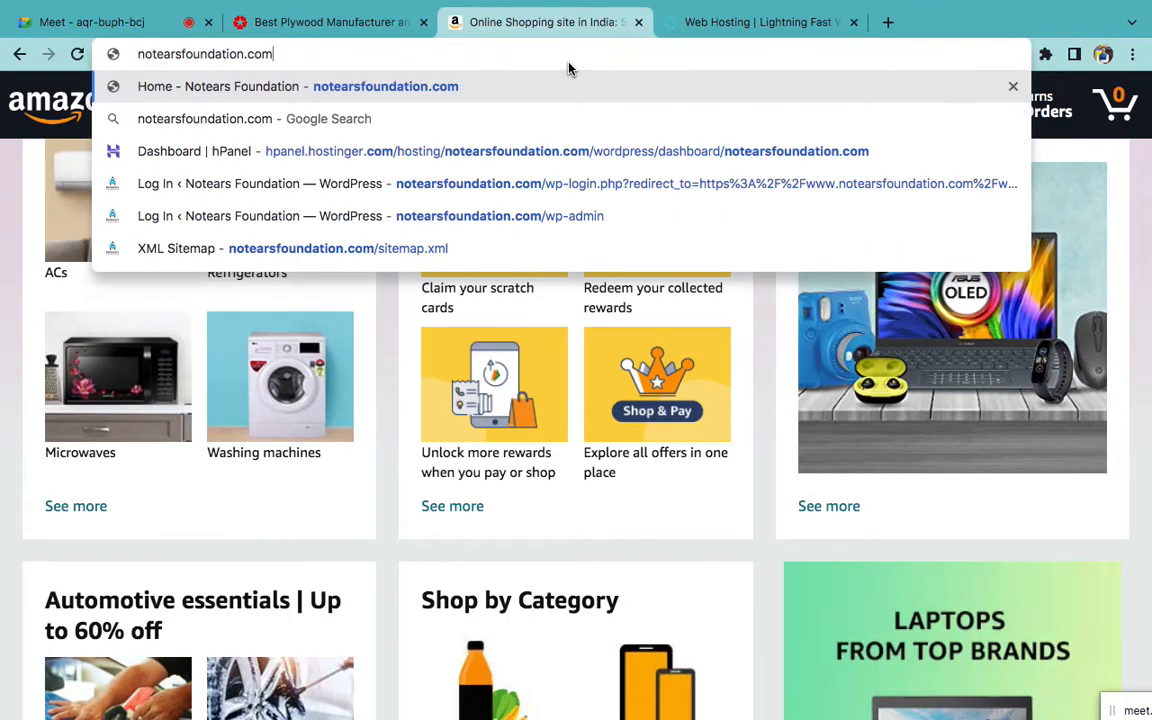
pyautogui.write('/wp')
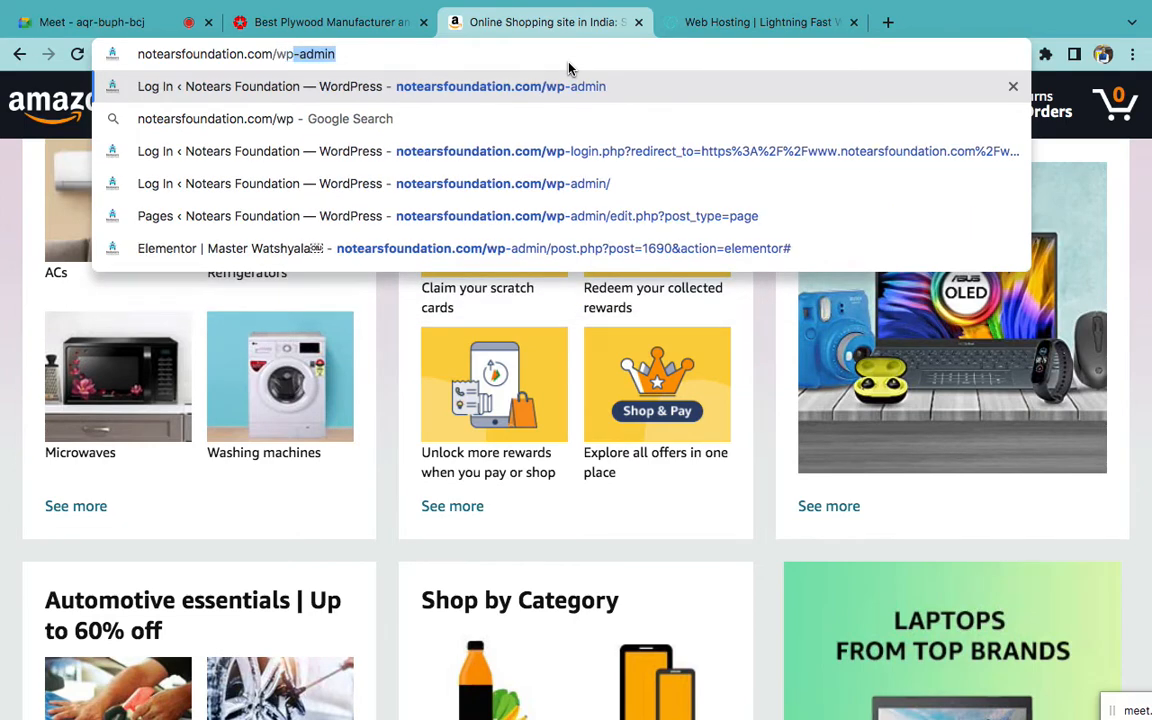
pyautogui.press('Right')
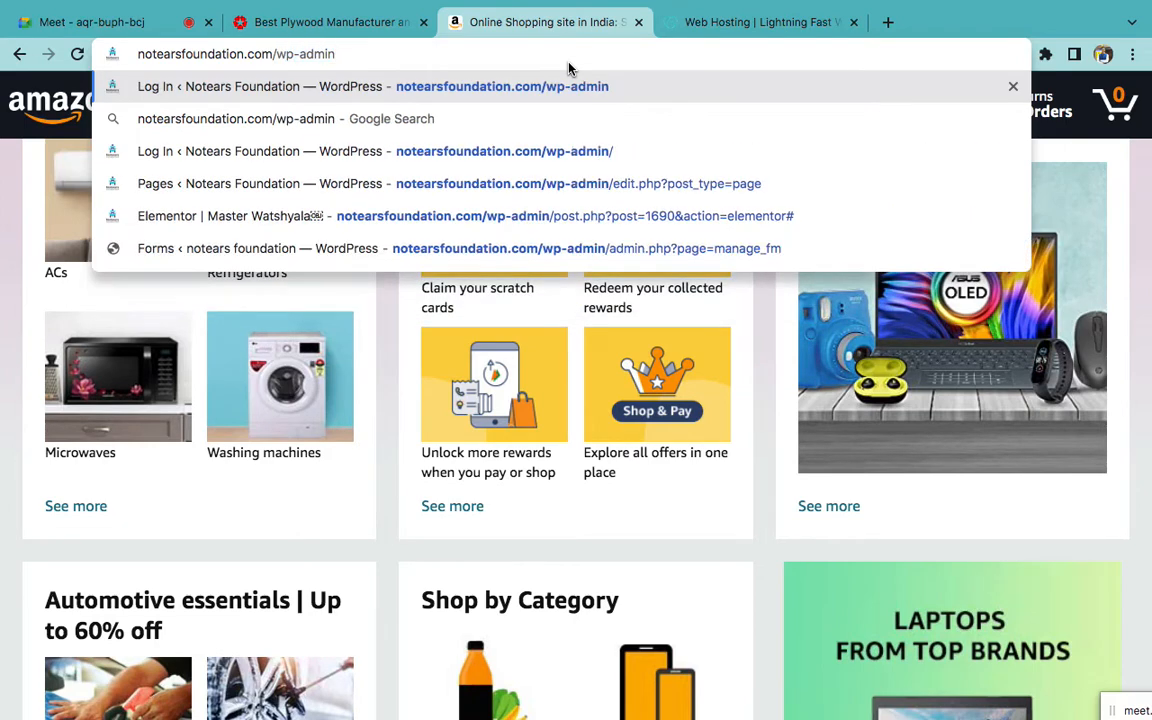
pyautogui.press('Return')
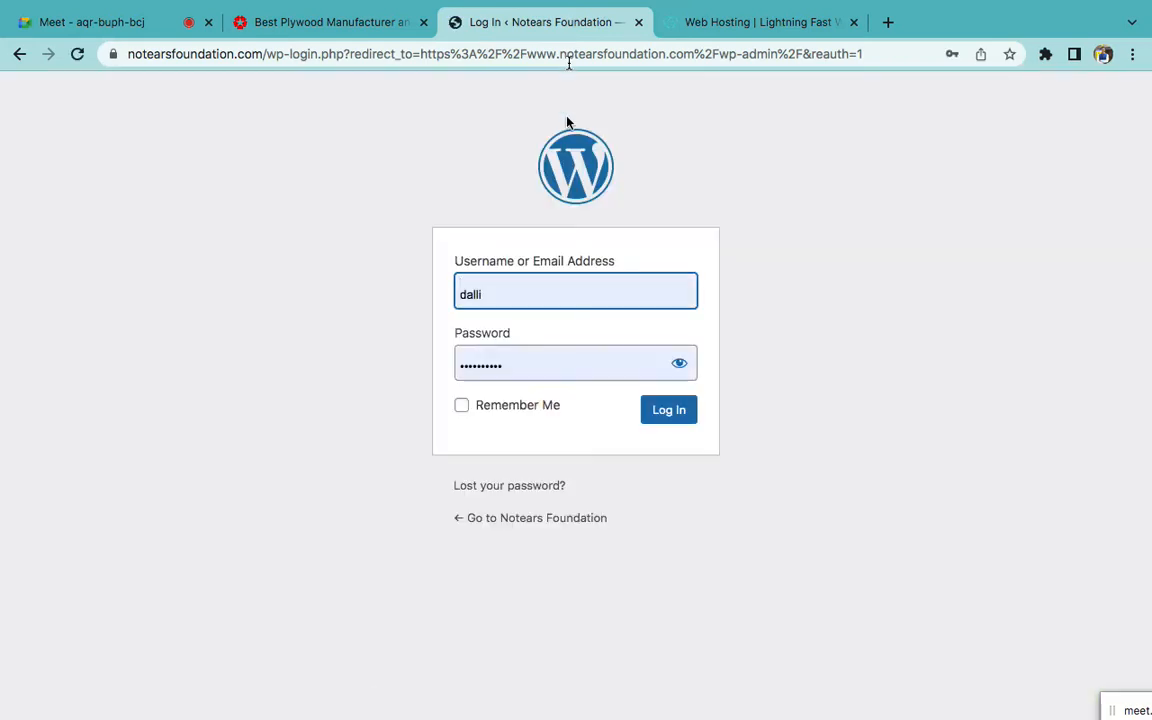
pyautogui.click(522, 405)
# Step: Load rankkeywords.com in the web hosting tab, then return to the Word notes
pyautogui.click(706, 26)
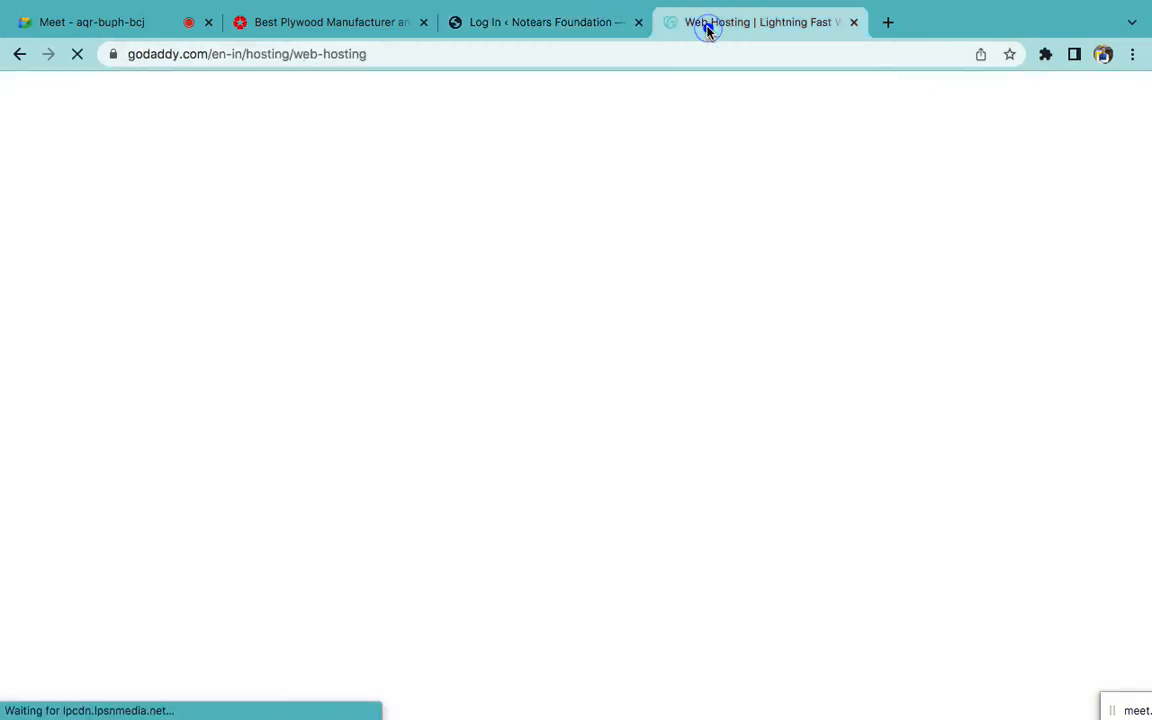
pyautogui.click(653, 55)
pyautogui.write('r')
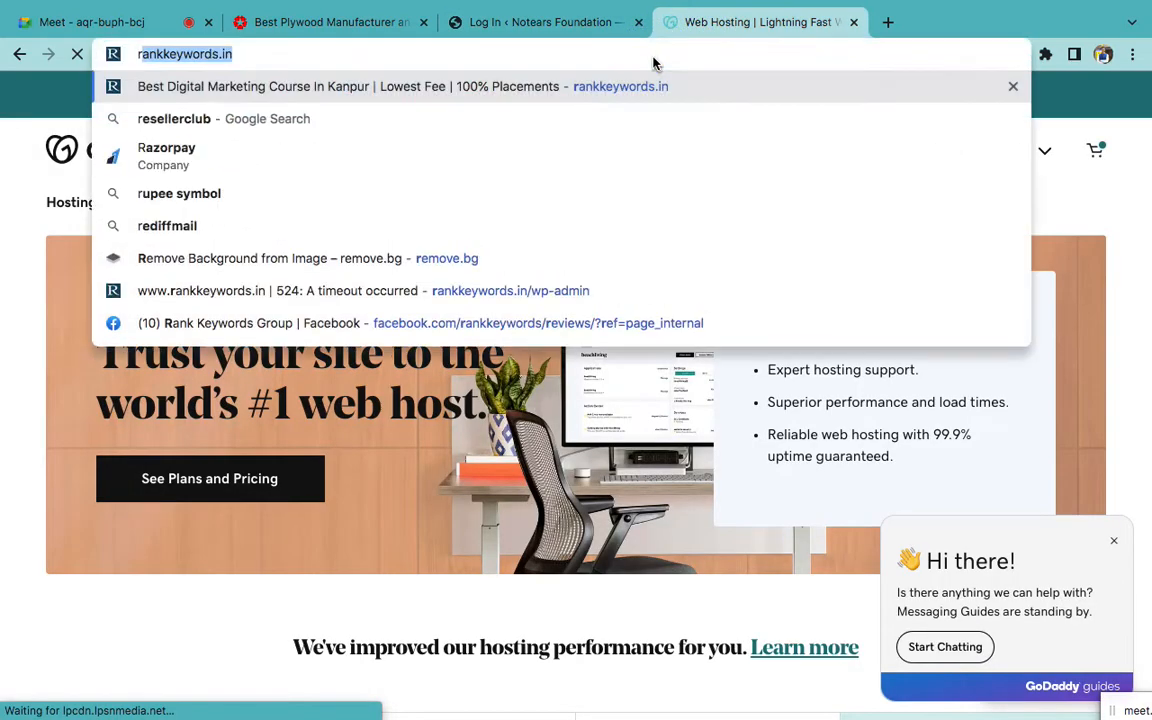
pyautogui.write('ankkeywords.com')
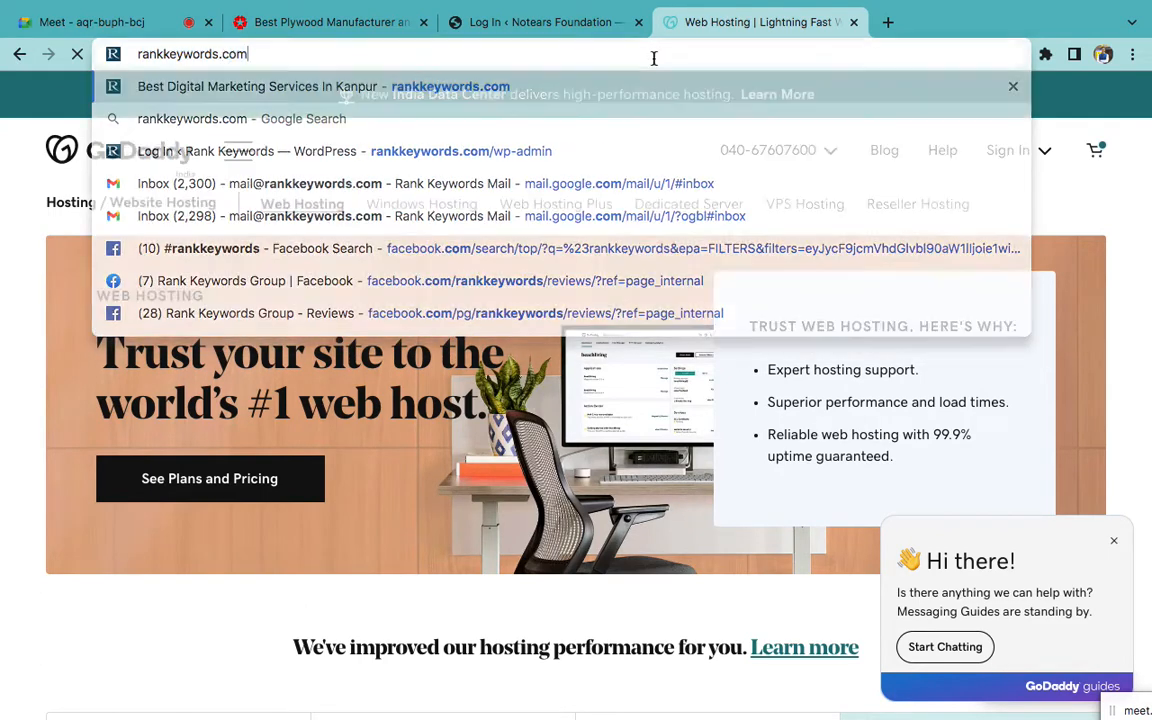
pyautogui.press('Return')
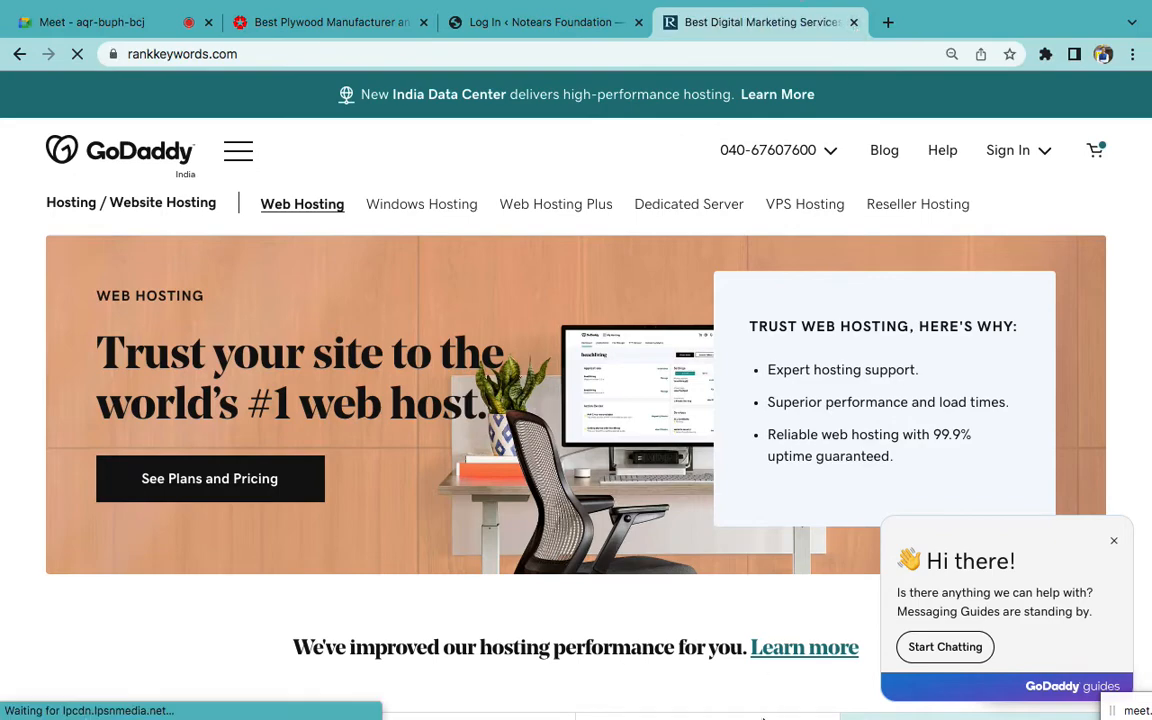
pyautogui.click(793, 665)
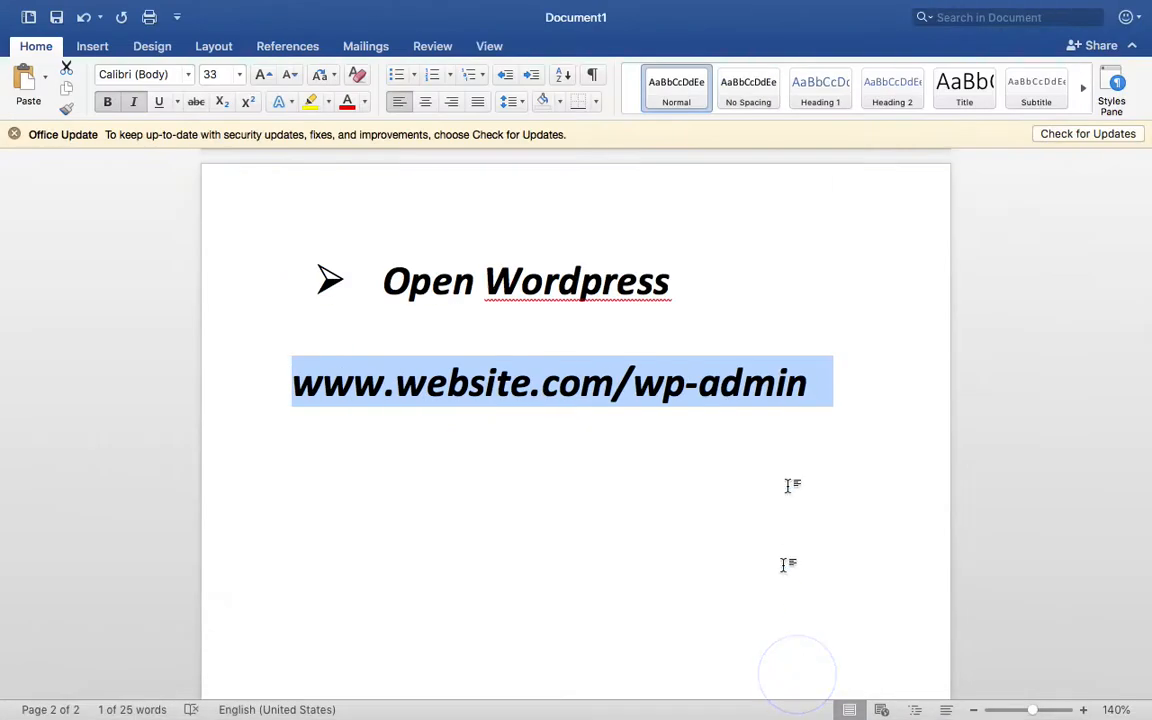
# Step: Deselect text in Word and bring the second Chrome window forward from the Dock
pyautogui.click(830, 422)
pyautogui.click(587, 679)
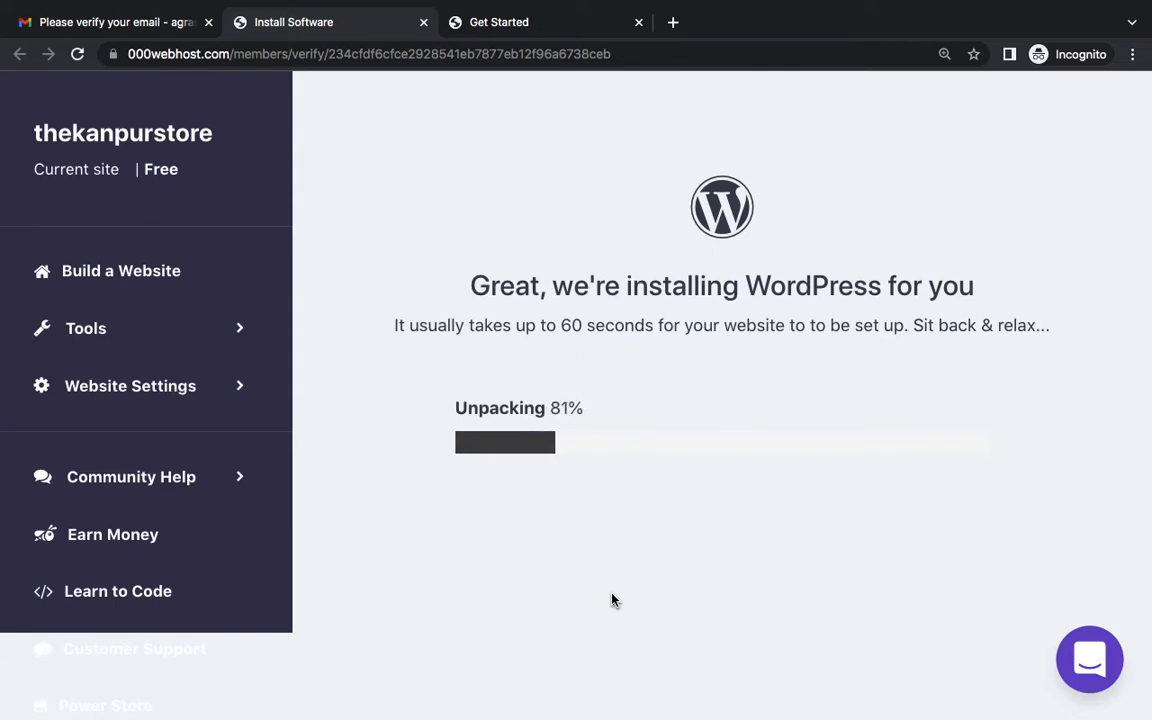
pyautogui.moveTo(505, 670)
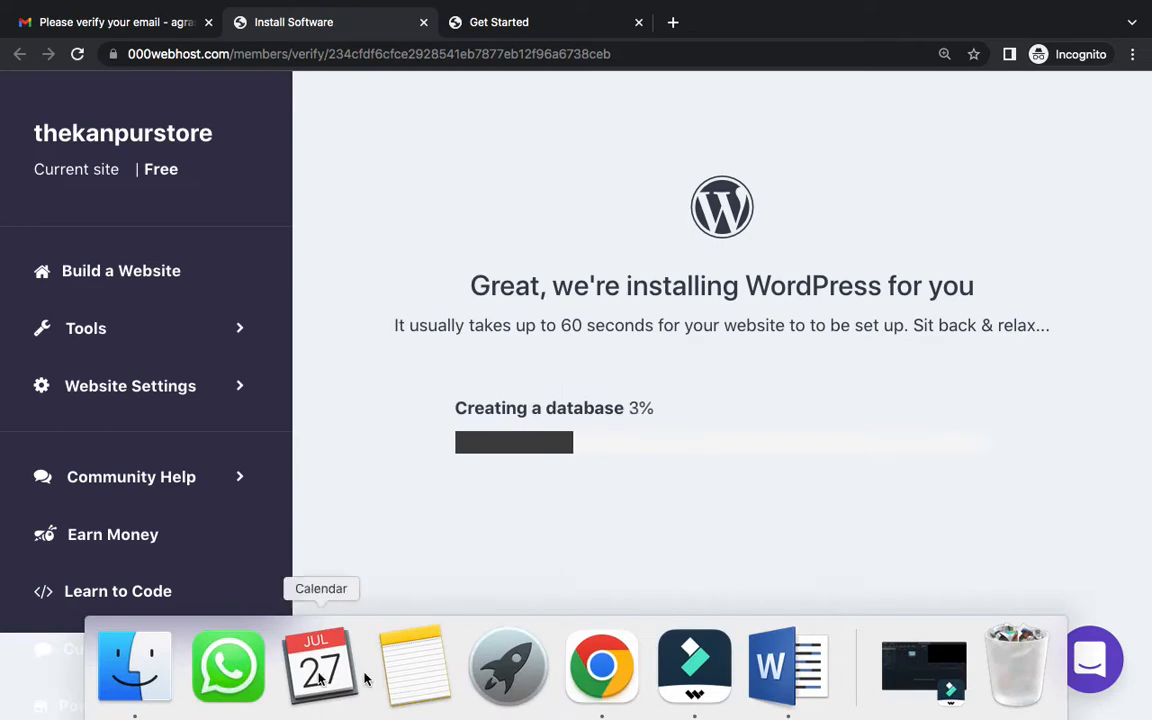
pyautogui.click(595, 670)
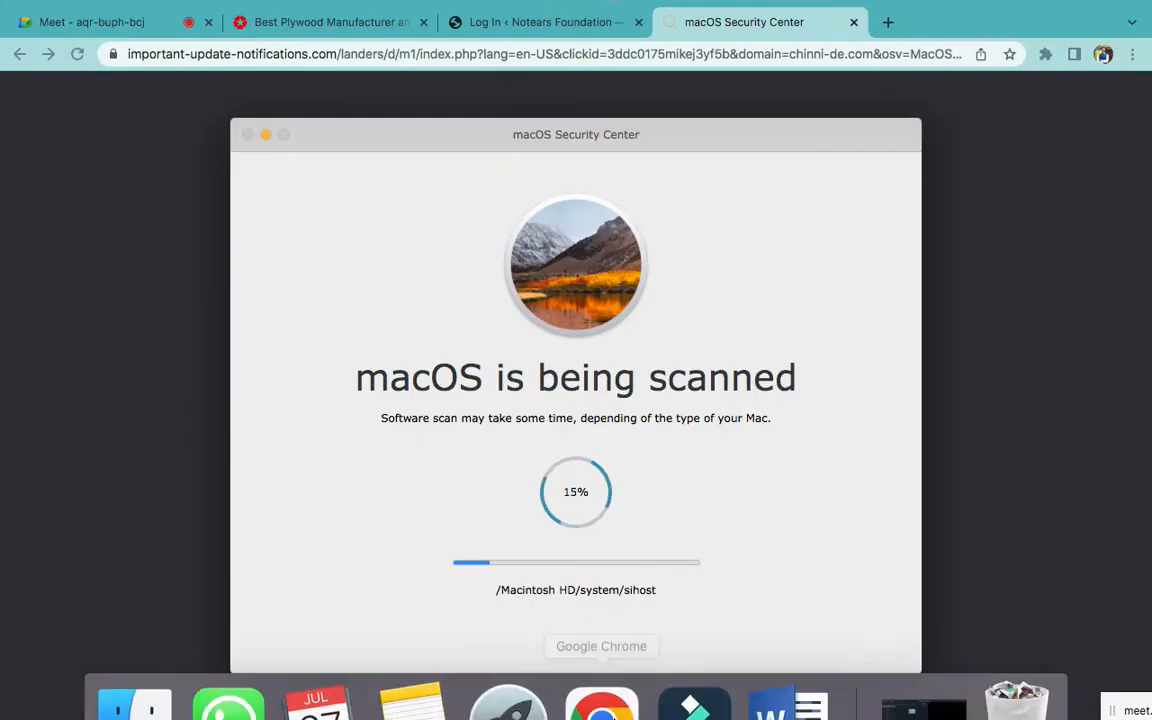
# Step: Close the fake macOS Security Center tab and switch to the other browser tab
pyautogui.click(853, 23)
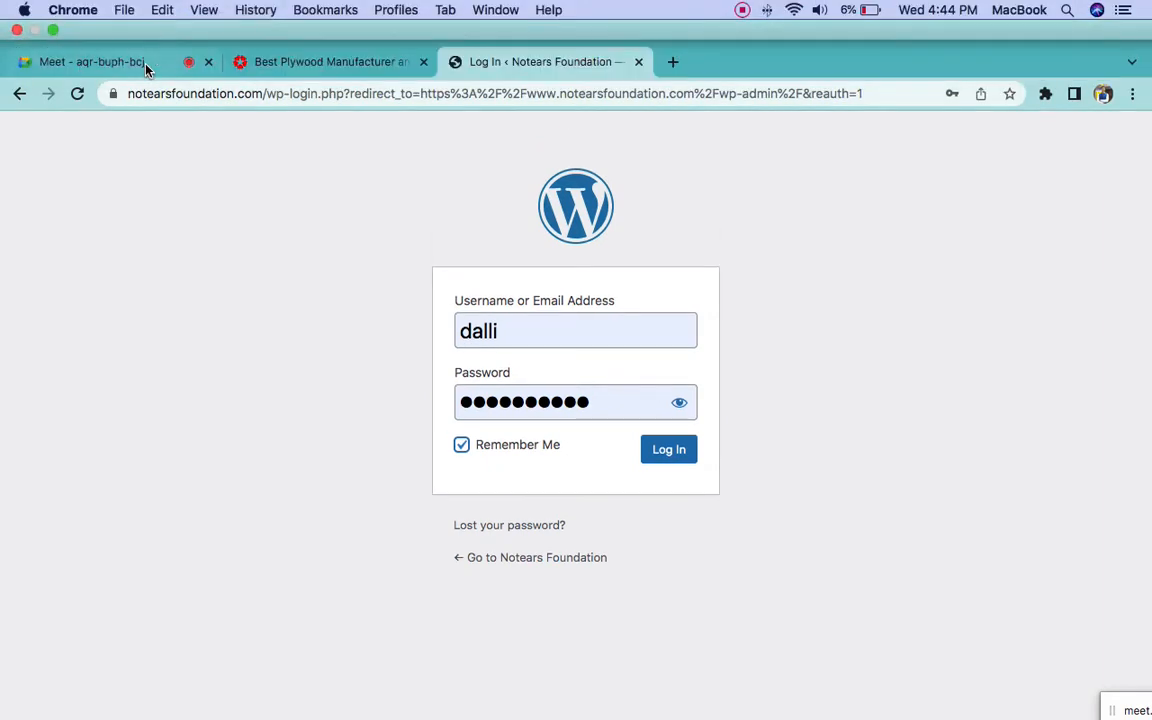
pyautogui.click(145, 64)
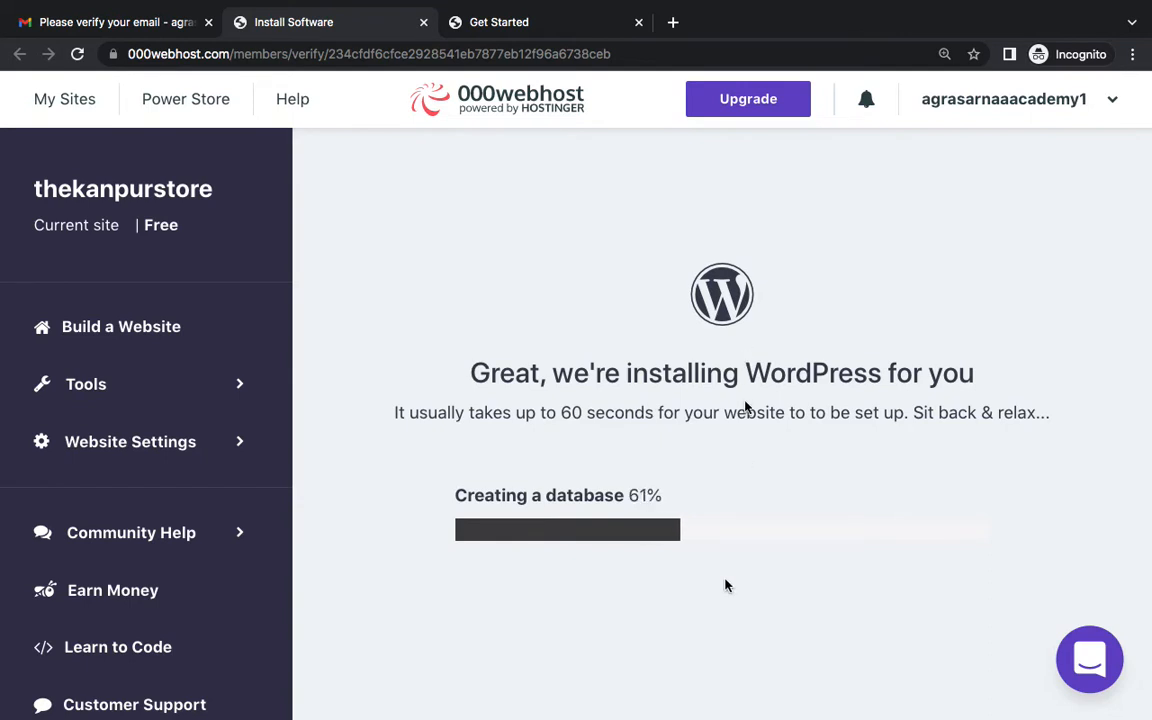
# Step: Wait on the Install Software page until 'Congratulations, it's ready!' appears for thekanpurstore
pyautogui.moveTo(745, 717)
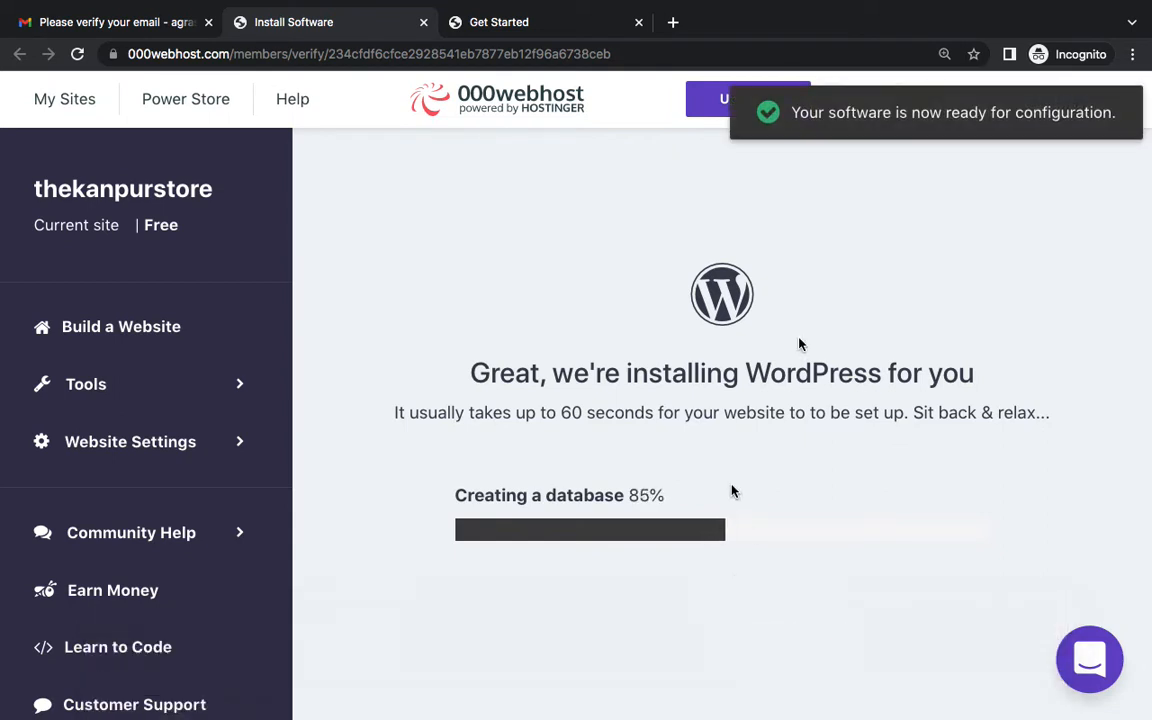
pyautogui.tripleClick(828, 414)
pyautogui.tripleClick(795, 376)
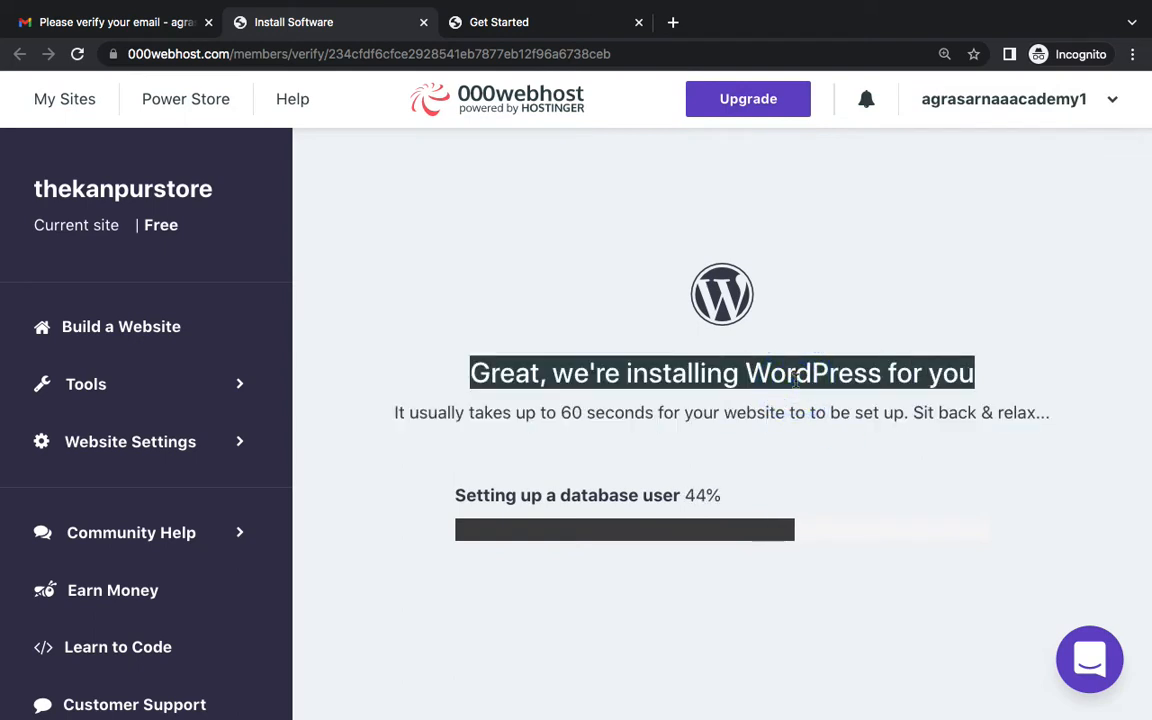
pyautogui.tripleClick(760, 414)
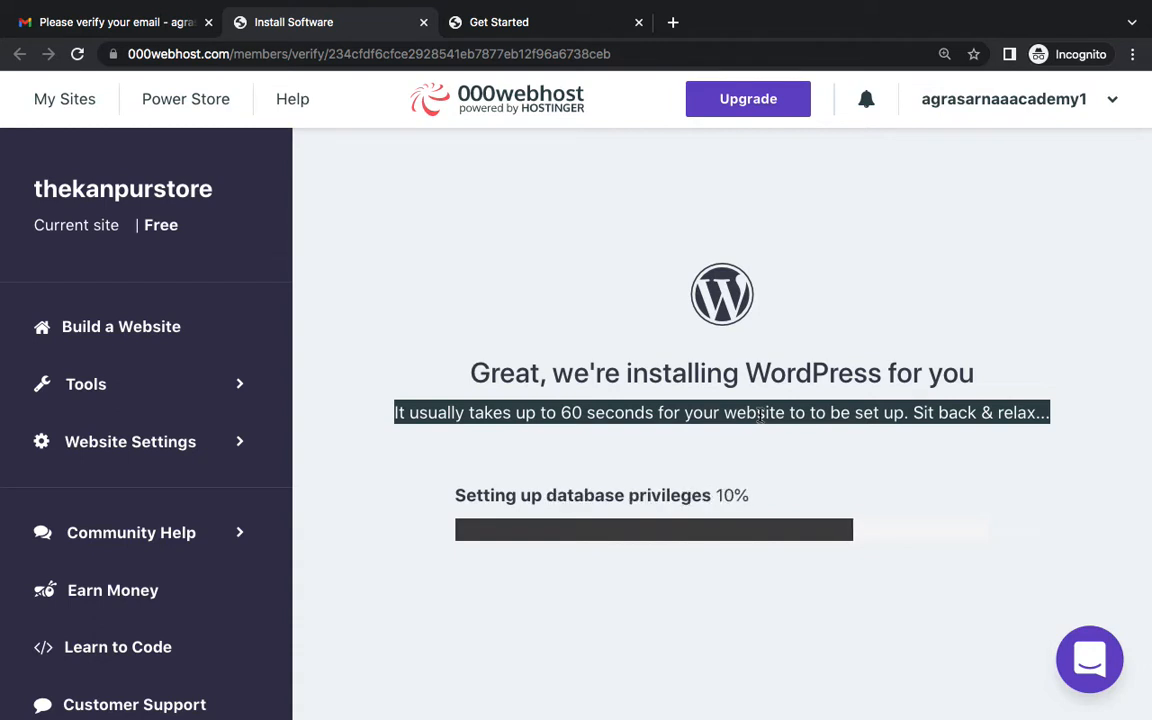
pyautogui.click(760, 414)
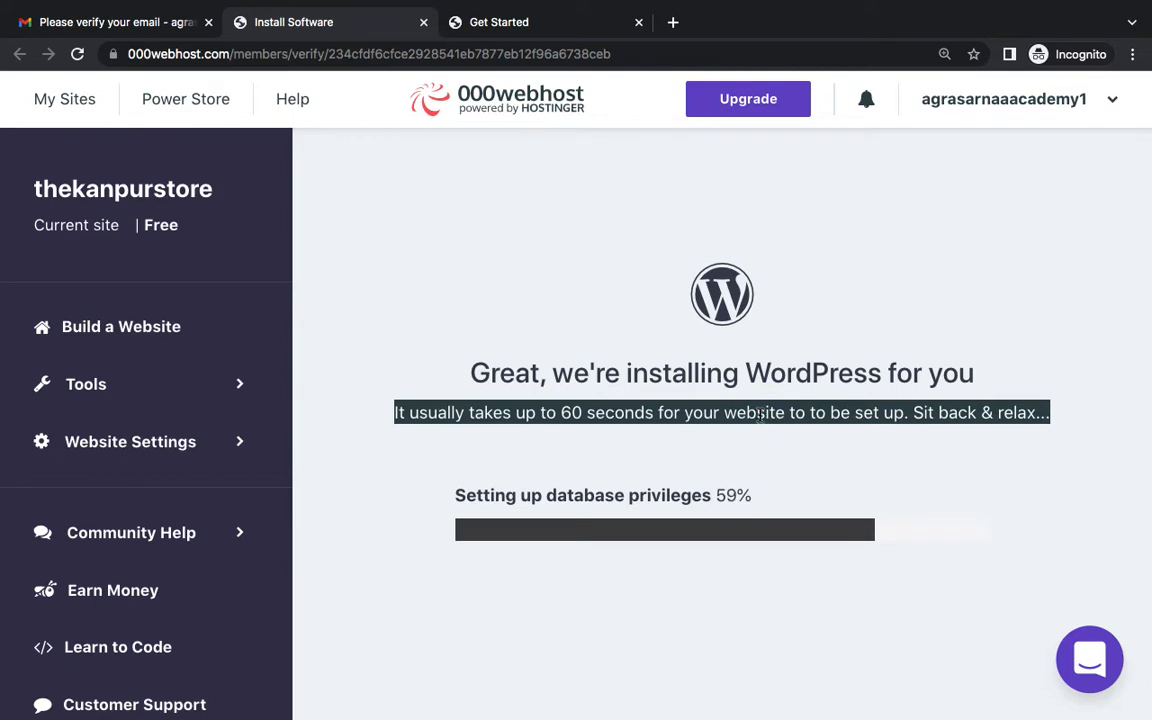
pyautogui.tripleClick(738, 378)
pyautogui.click(735, 411)
pyautogui.tripleClick(743, 413)
pyautogui.click(805, 688)
pyautogui.moveTo(851, 718)
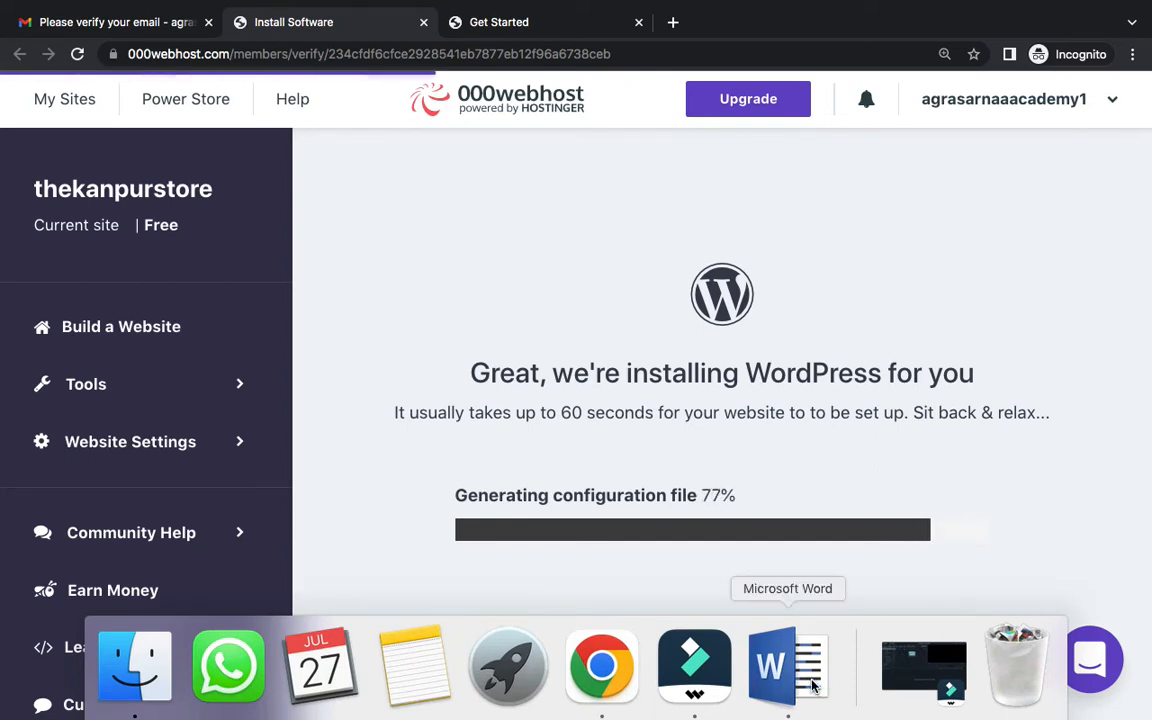
pyautogui.tripleClick(748, 413)
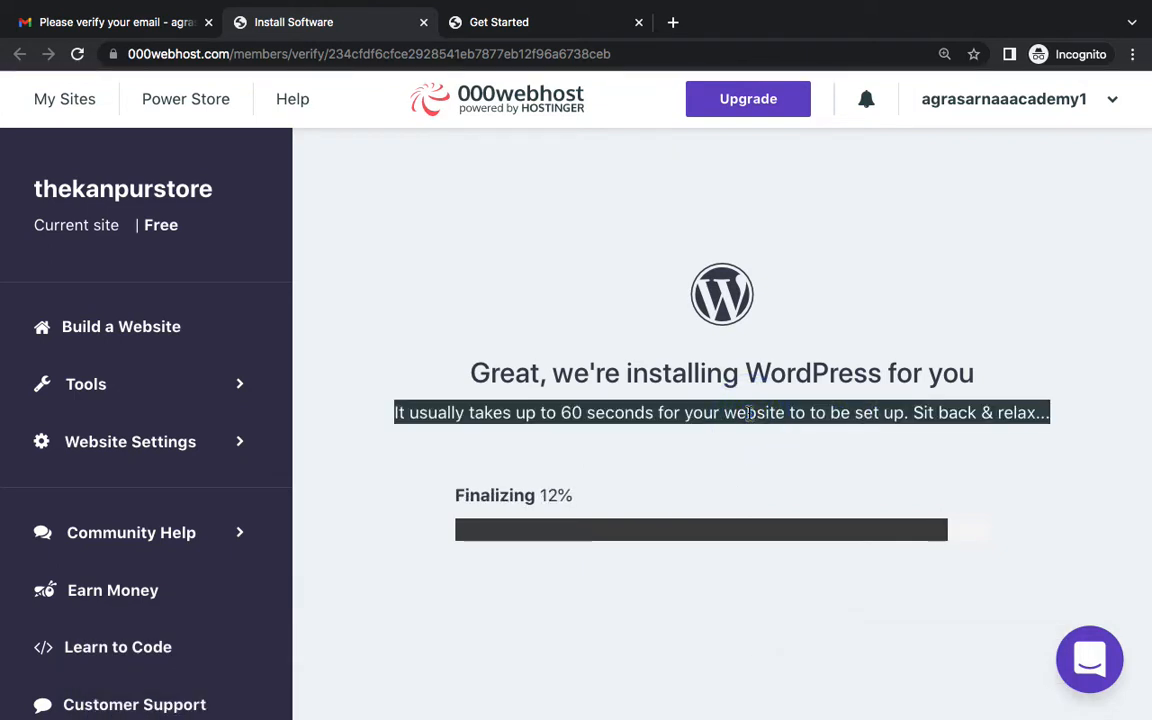
pyautogui.moveTo(800, 716)
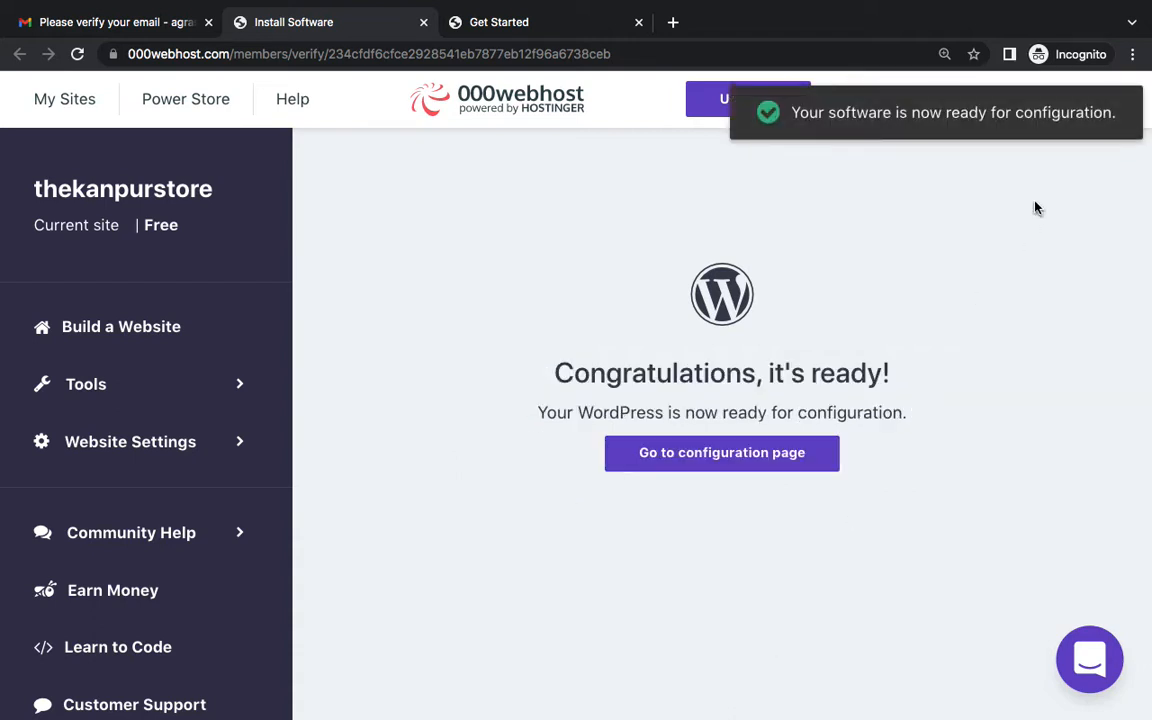
pyautogui.tripleClick(690, 362)
pyautogui.click(463, 256)
# Step: From the installation-ready page, open the WordPress configuration page in a new tab
pyautogui.click(673, 22)
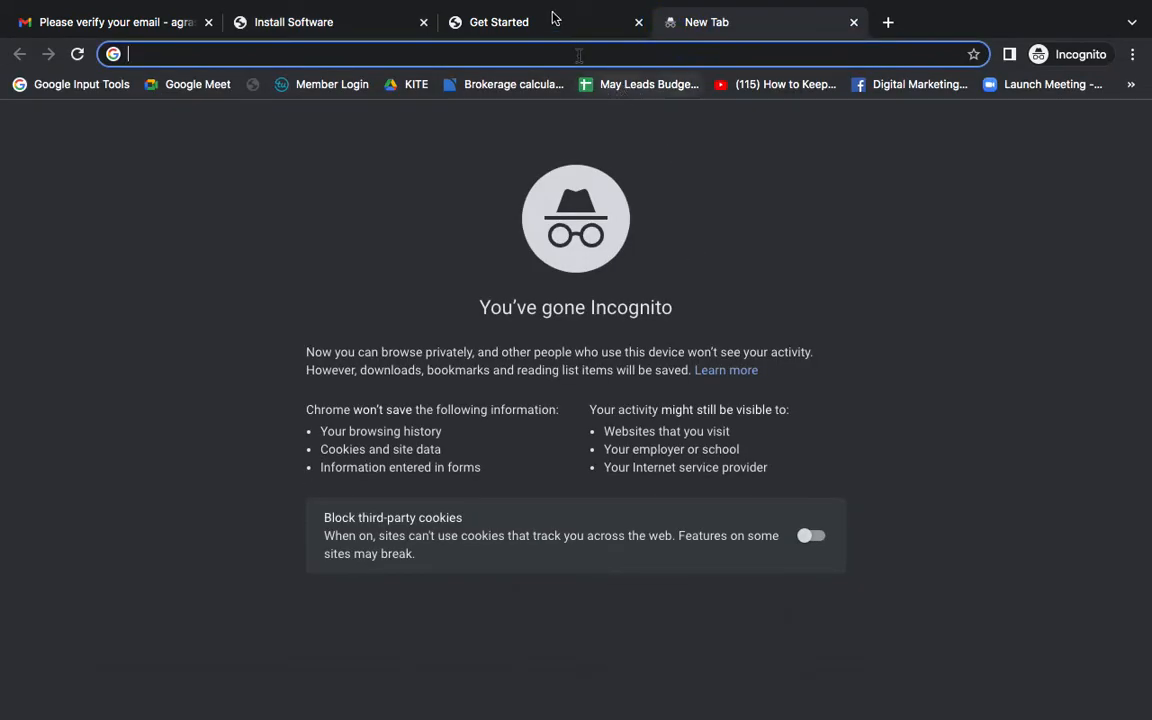
pyautogui.click(553, 18)
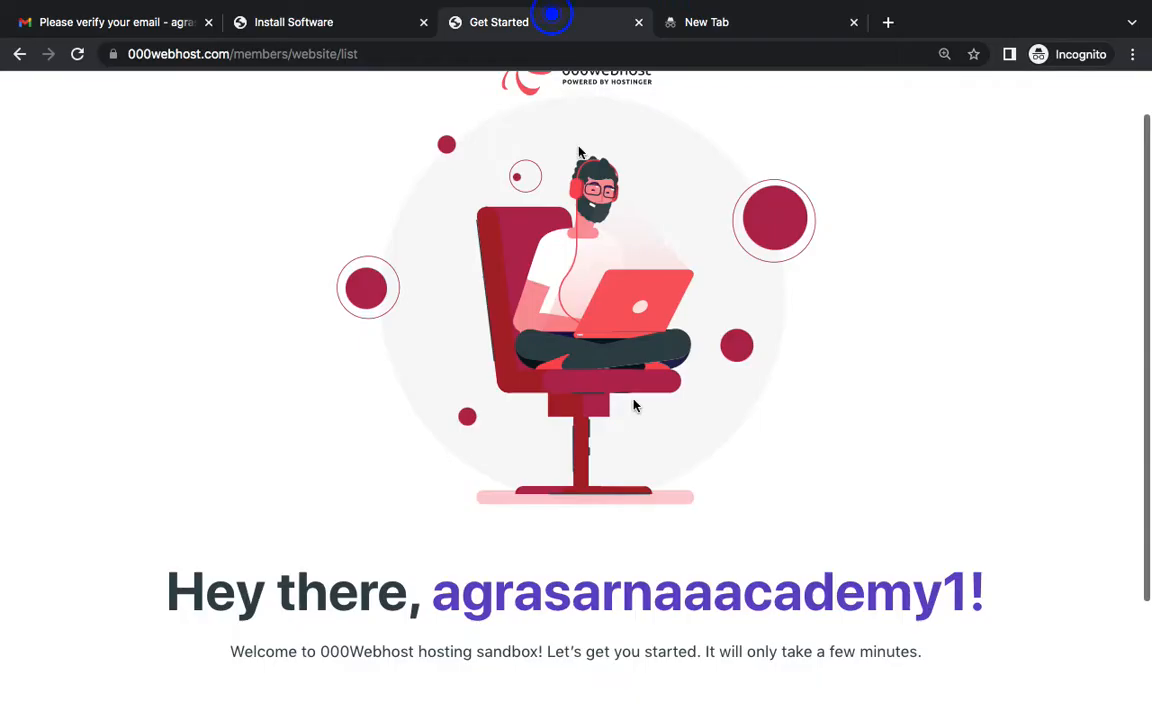
pyautogui.click(674, 21)
pyautogui.click(285, 21)
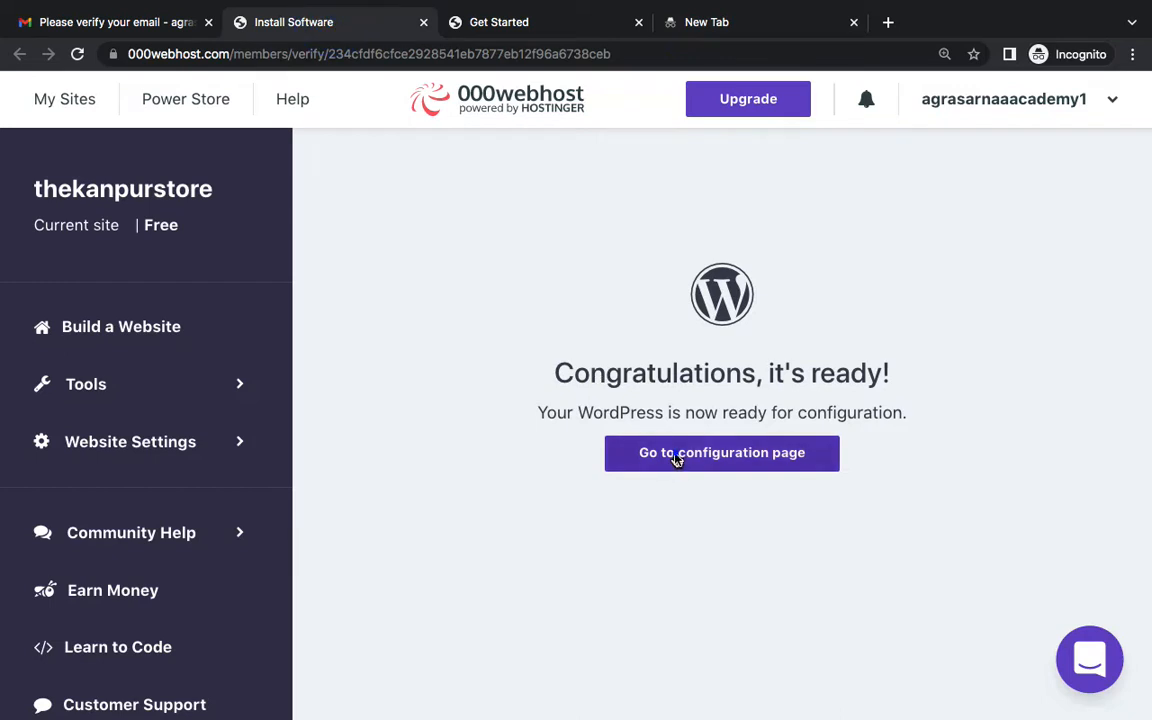
pyautogui.click(674, 455)
# Step: Remove wp-login.php from the address to load the thekanpurstore.000webhostapp.com homepage
pyautogui.click(465, 56)
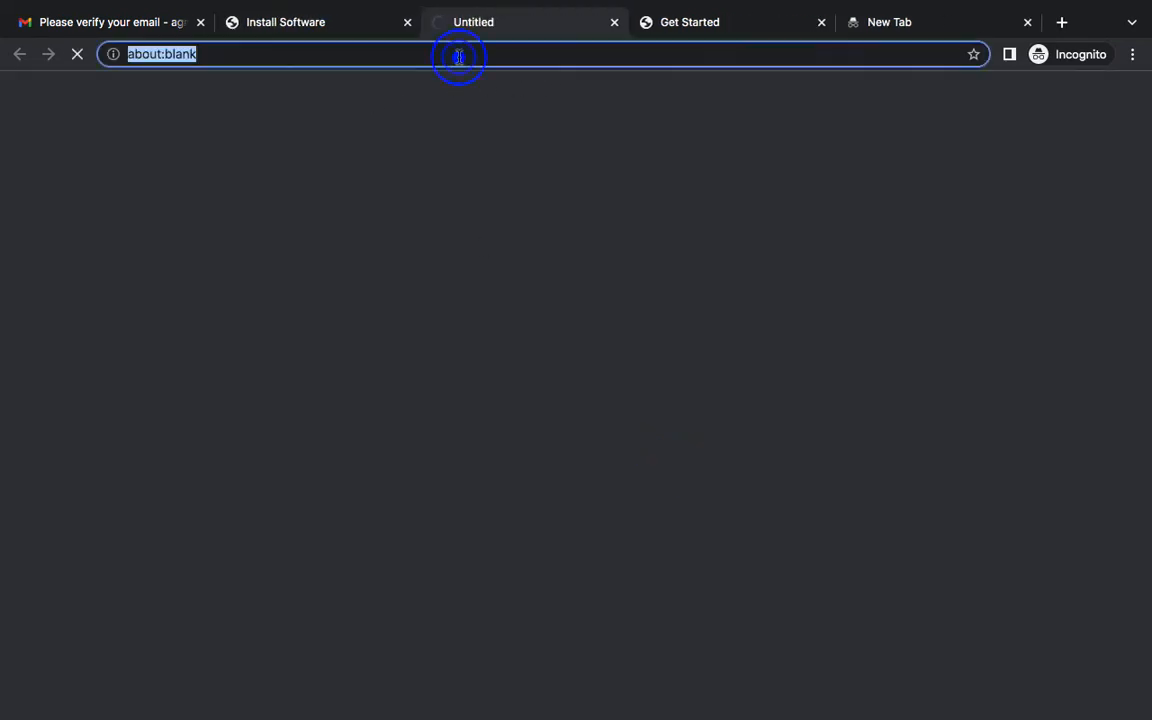
pyautogui.click(465, 56)
pyautogui.click(334, 51)
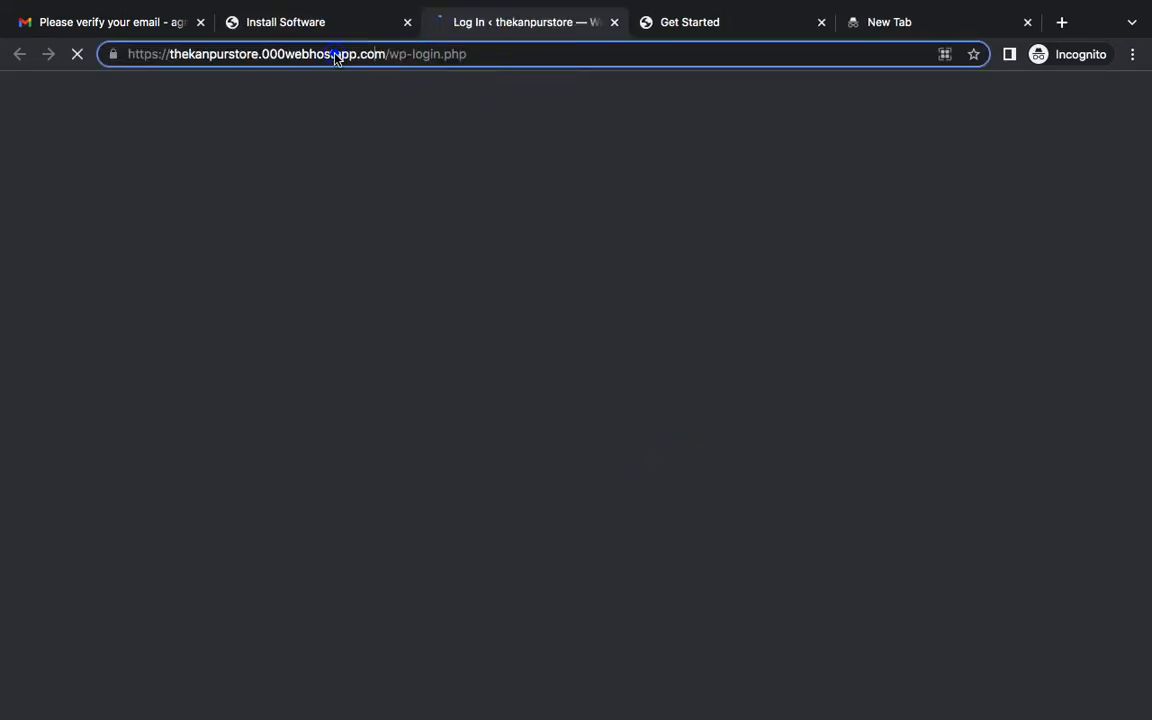
pyautogui.moveTo(390, 55); pyautogui.dragTo(539, 58)
pyautogui.press('BackSpace')
pyautogui.press('Return')
# Step: Close the Get Started and empty incognito tabs and look over the Hello world! blog
pyautogui.click(822, 22)
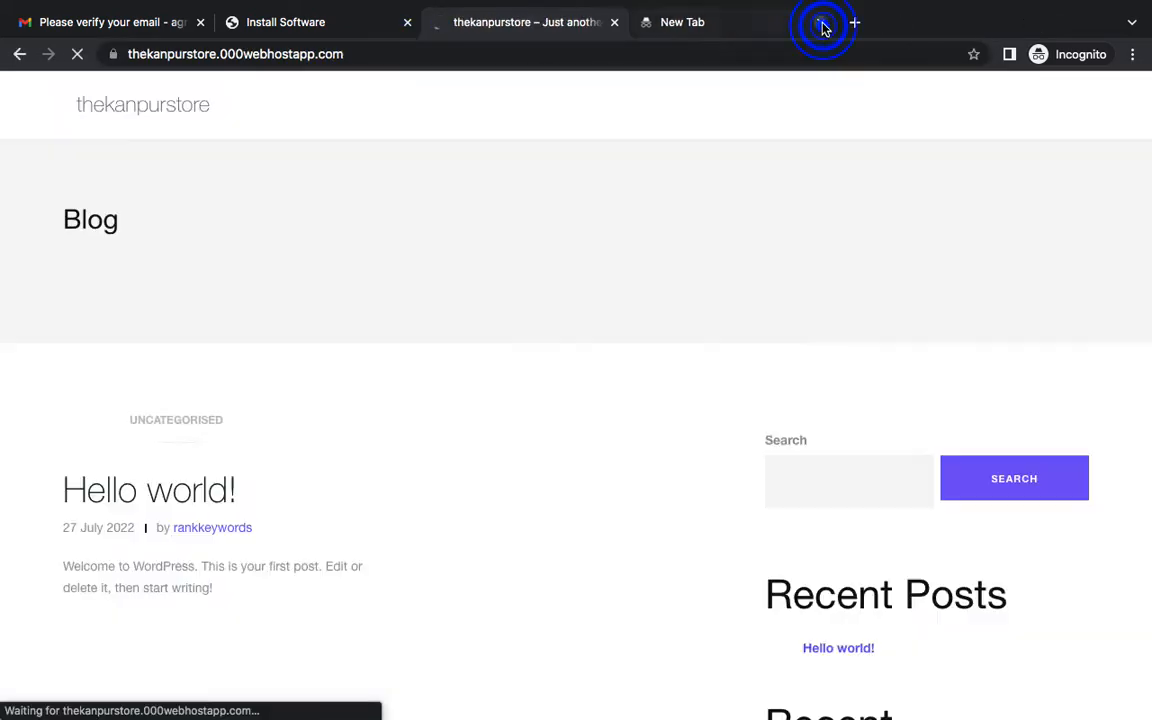
pyautogui.click(822, 22)
pyautogui.scroll(-10, 550, 410)
pyautogui.scroll(10, 550, 410)
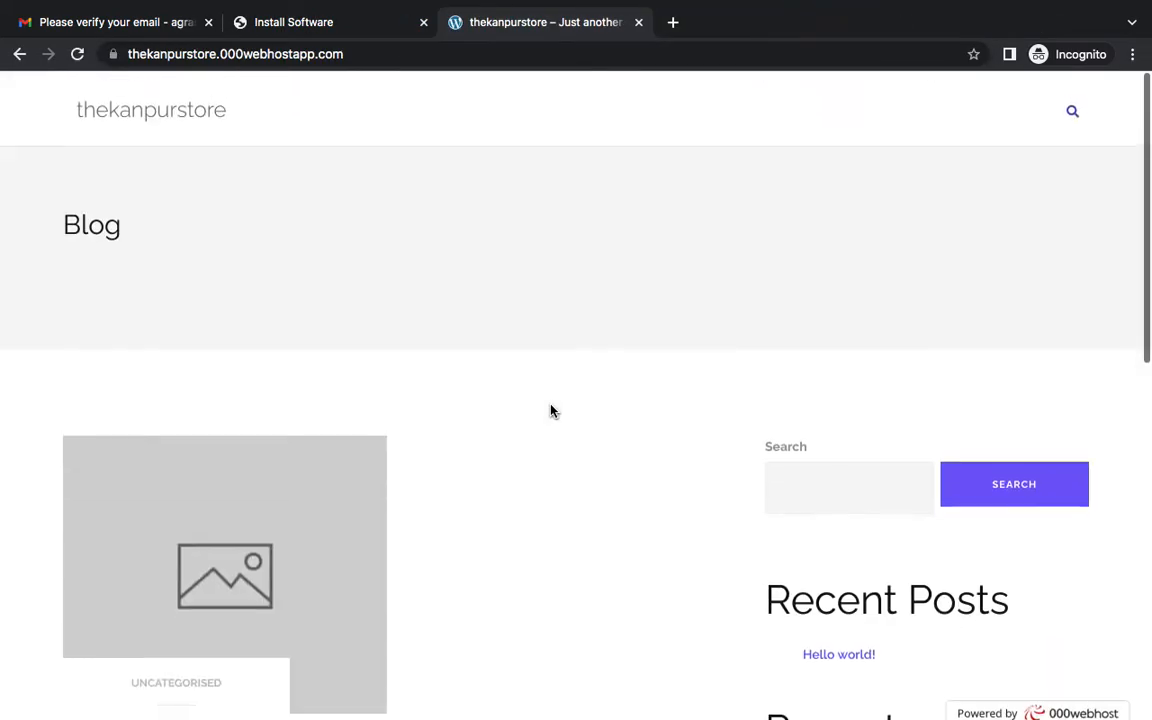
pyautogui.click(236, 57)
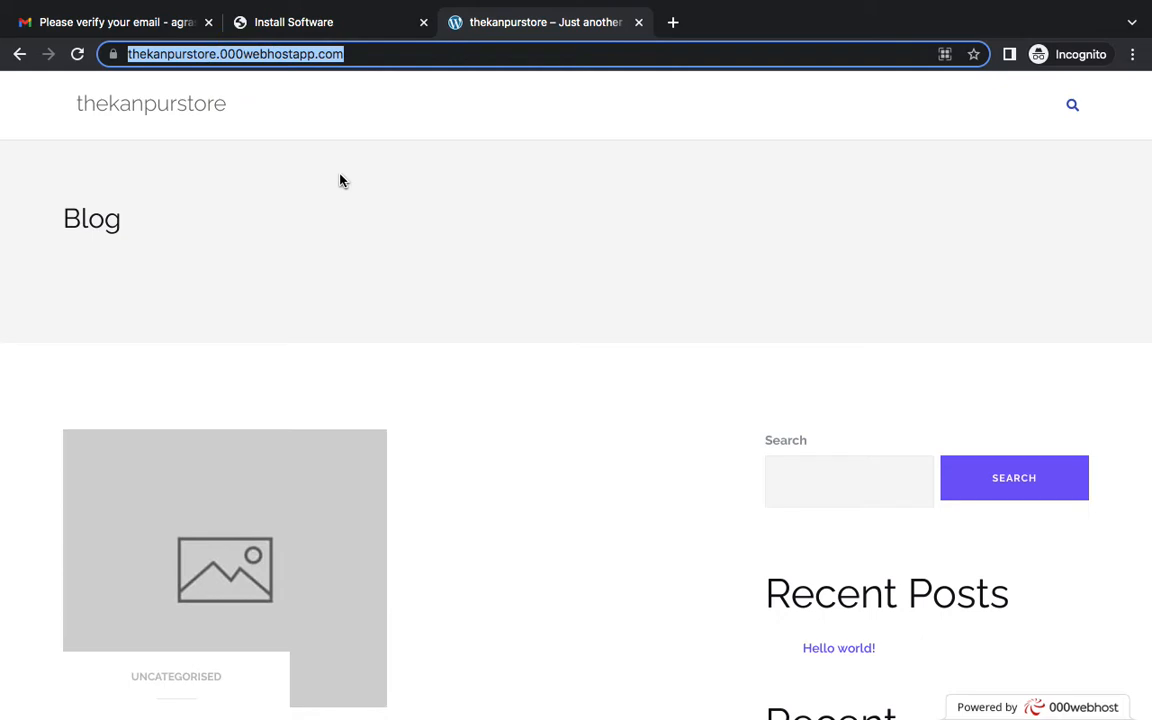
pyautogui.scroll(-10, 537, 399)
pyautogui.scroll(8, 537, 399)
pyautogui.scroll(3, 537, 399)
pyautogui.scroll(-6, 538, 399)
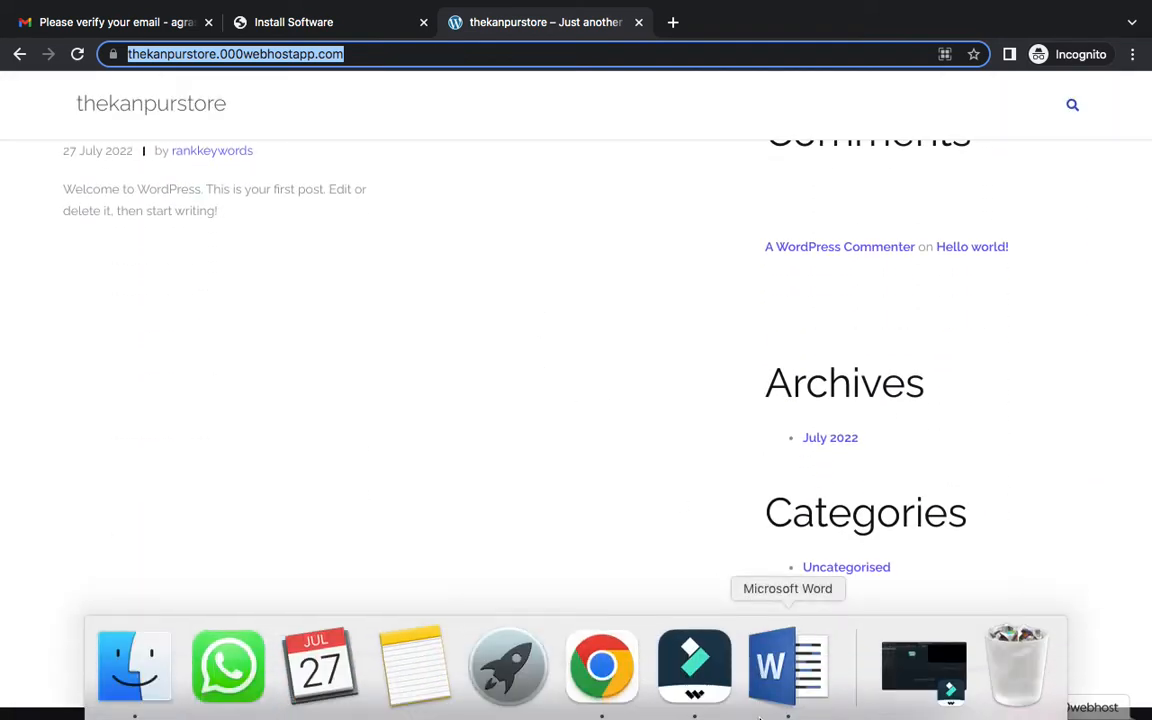
pyautogui.scroll(6, 716, 496)
pyautogui.scroll(-1, 716, 496)
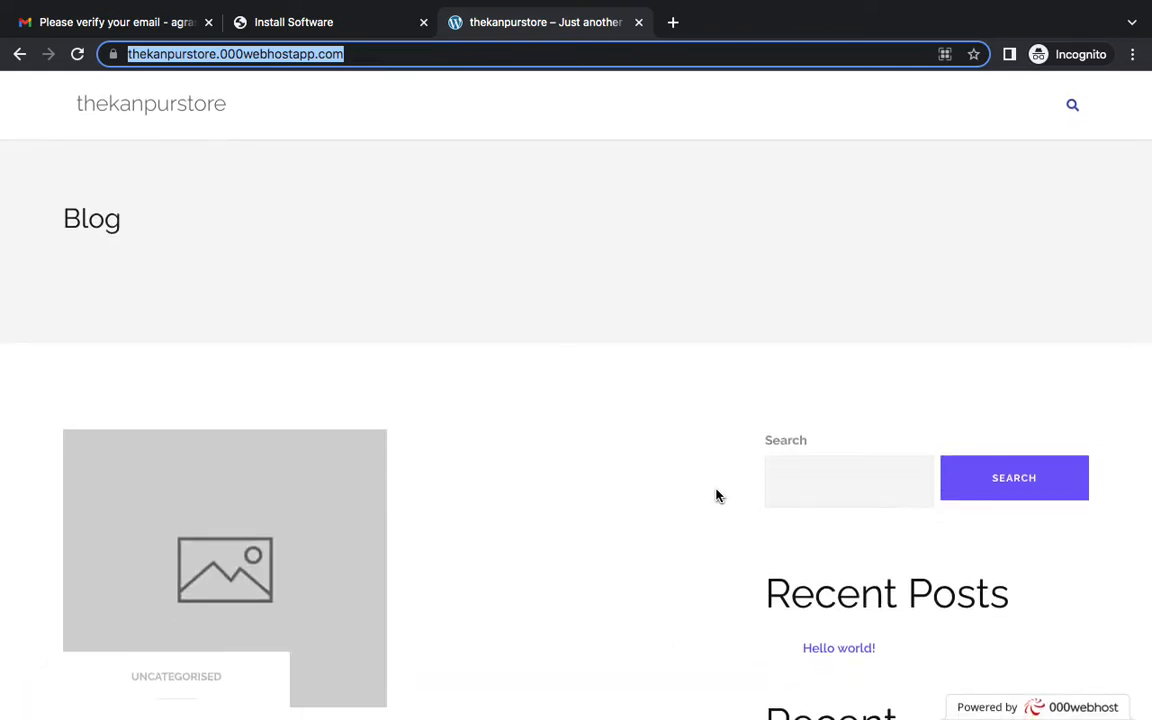
pyautogui.scroll(-6, 716, 496)
pyautogui.scroll(6, 716, 496)
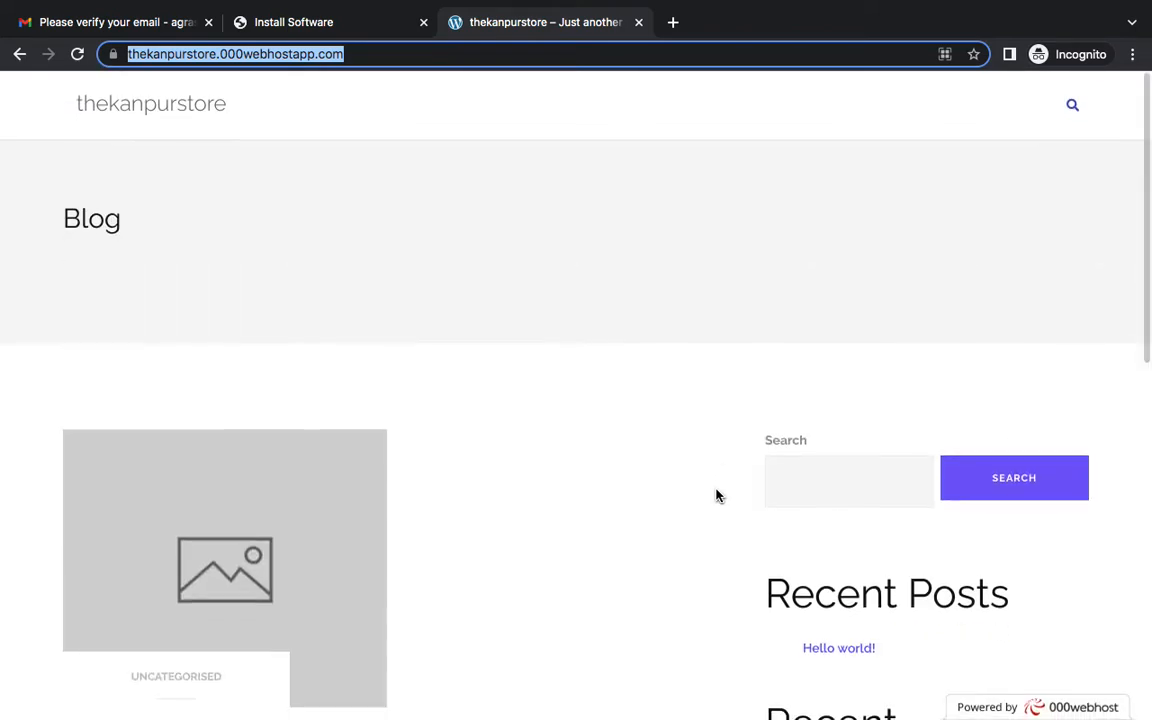
pyautogui.scroll(-6, 716, 496)
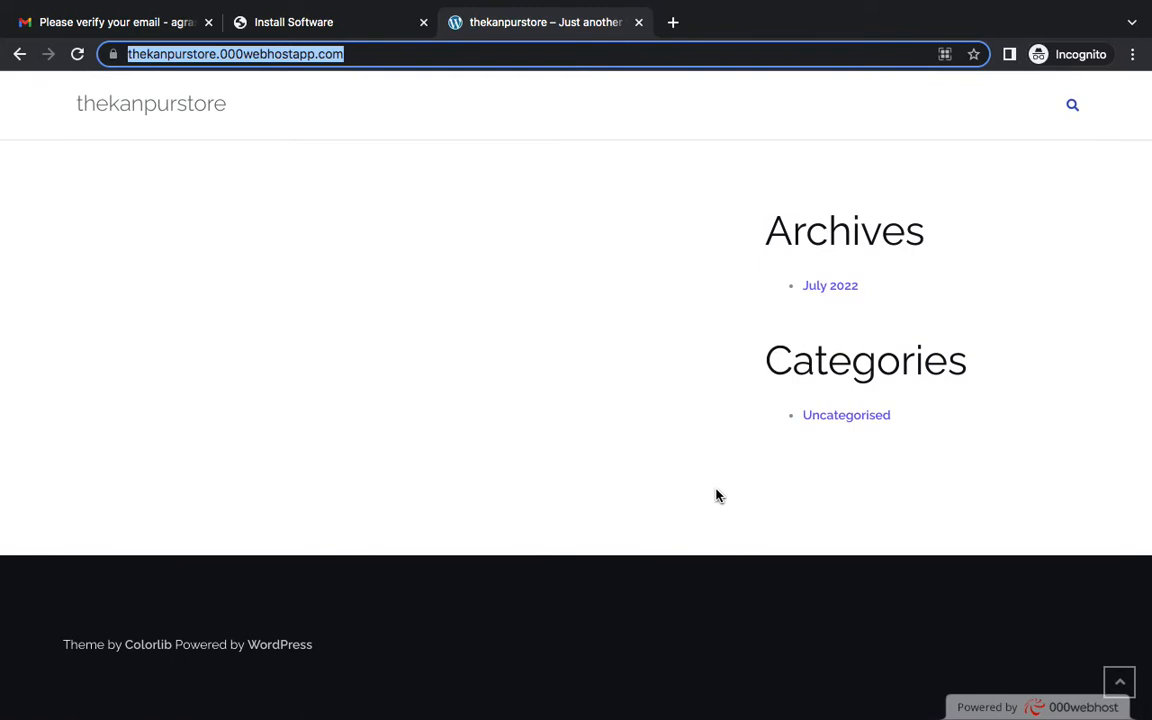
pyautogui.scroll(6, 716, 496)
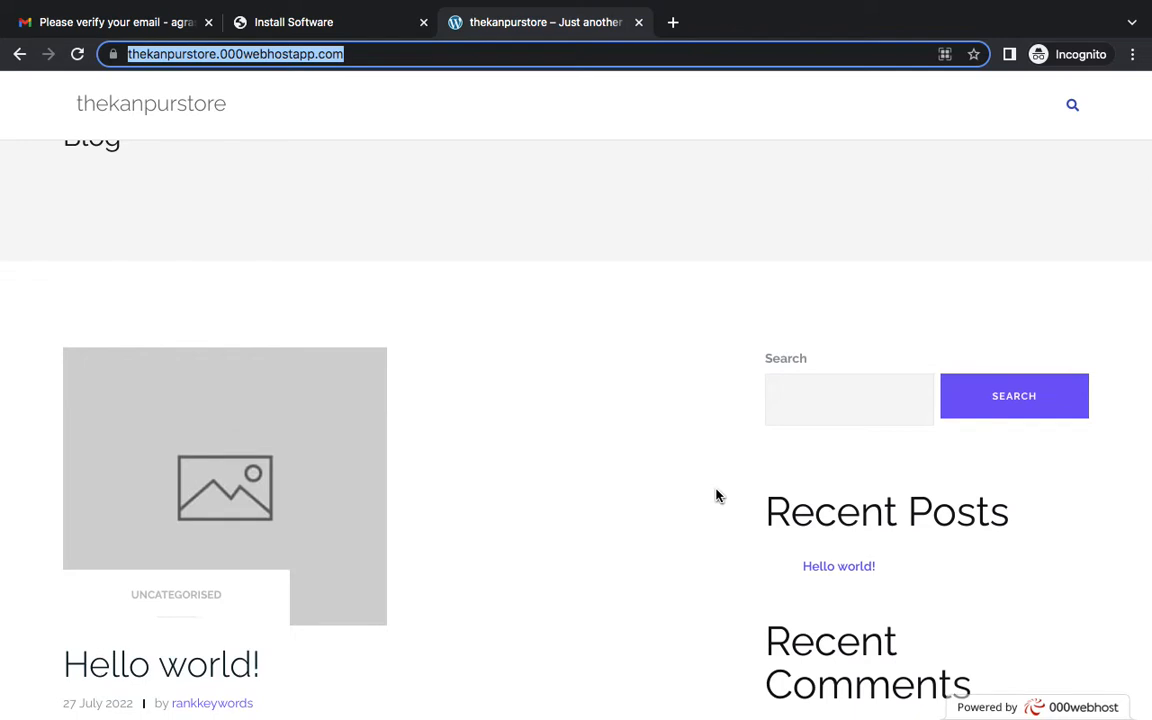
# Step: Check the Word notes, then return to the browser and select the site address
pyautogui.moveTo(380, 4)
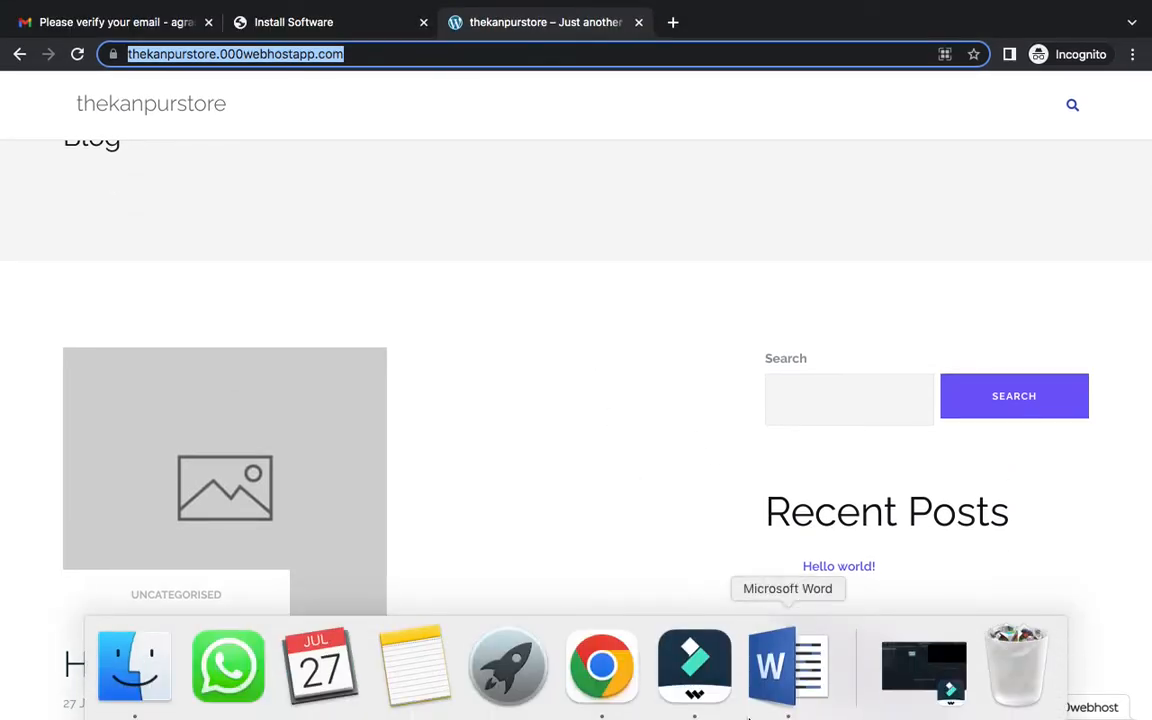
pyautogui.click(752, 700)
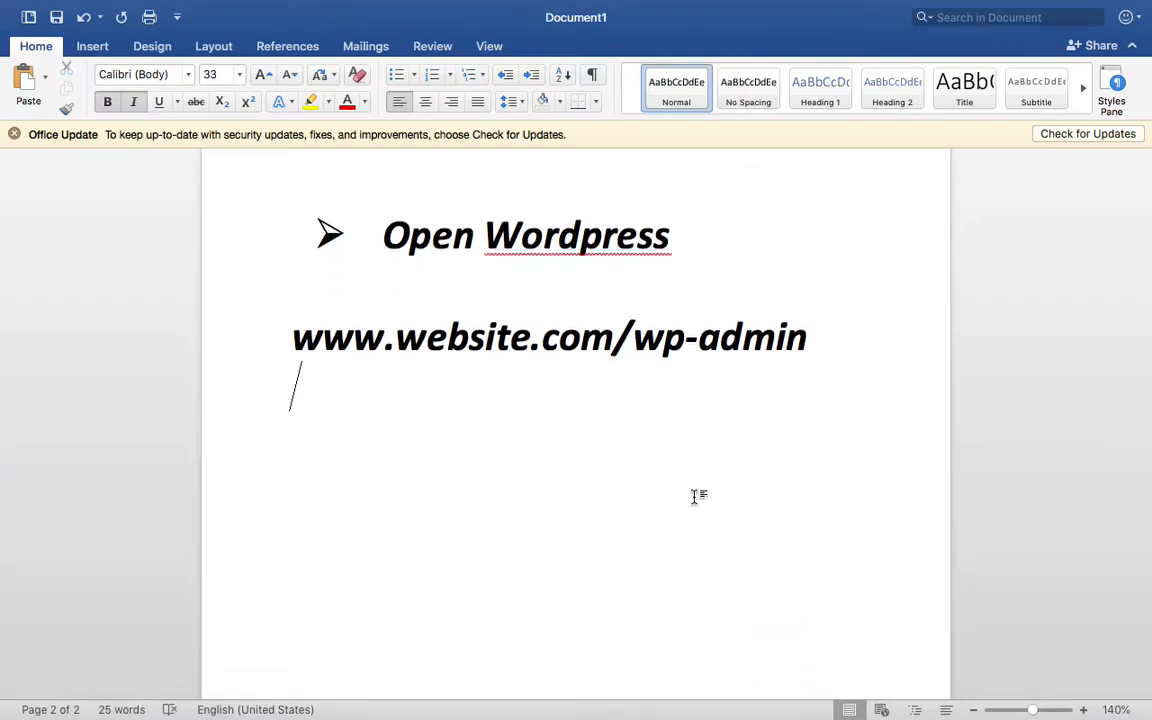
pyautogui.hotkey('ctrl', 'Right')
pyautogui.click(456, 55)
pyautogui.press('super+c')
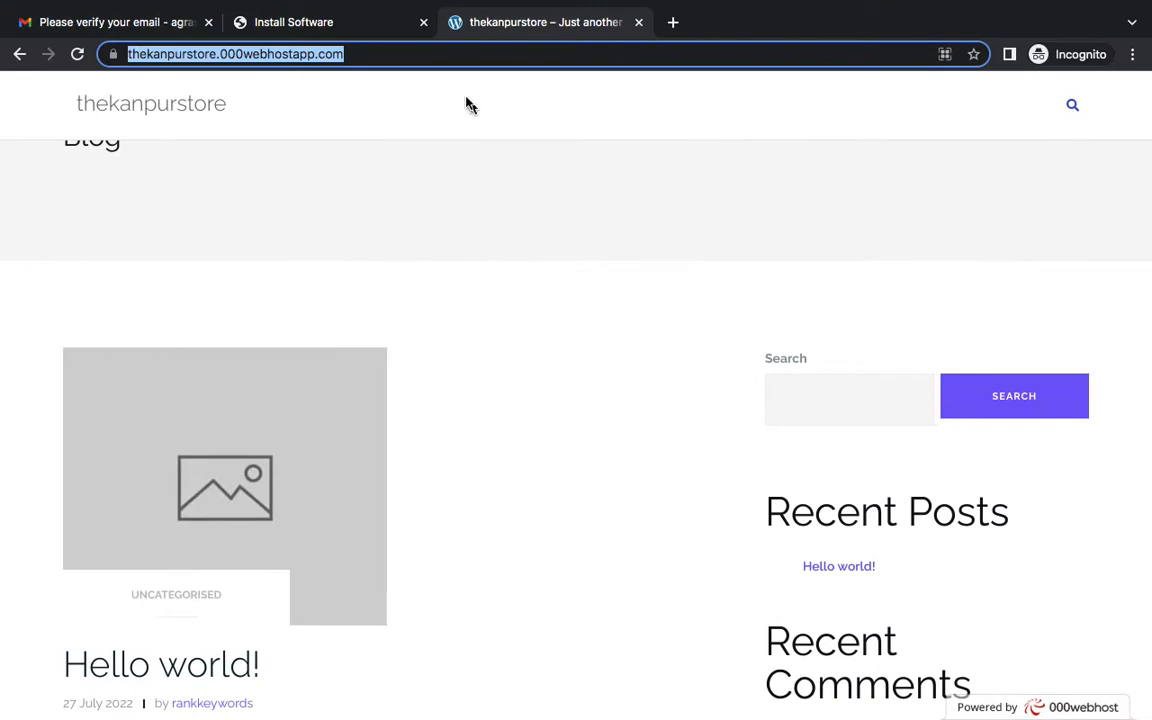
# Step: Open the site's wp-admin login page in a new tab and enlarge it
pyautogui.click(673, 22)
pyautogui.press('super+v')
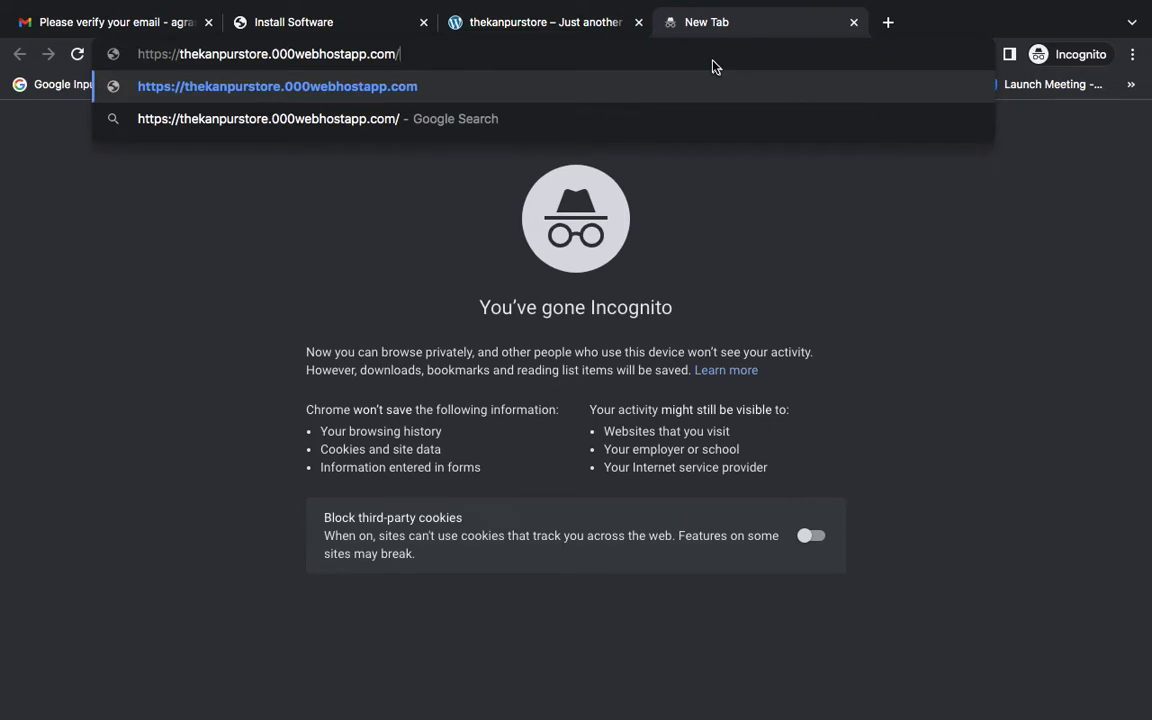
pyautogui.write('wp-admin')
pyautogui.press('Return')
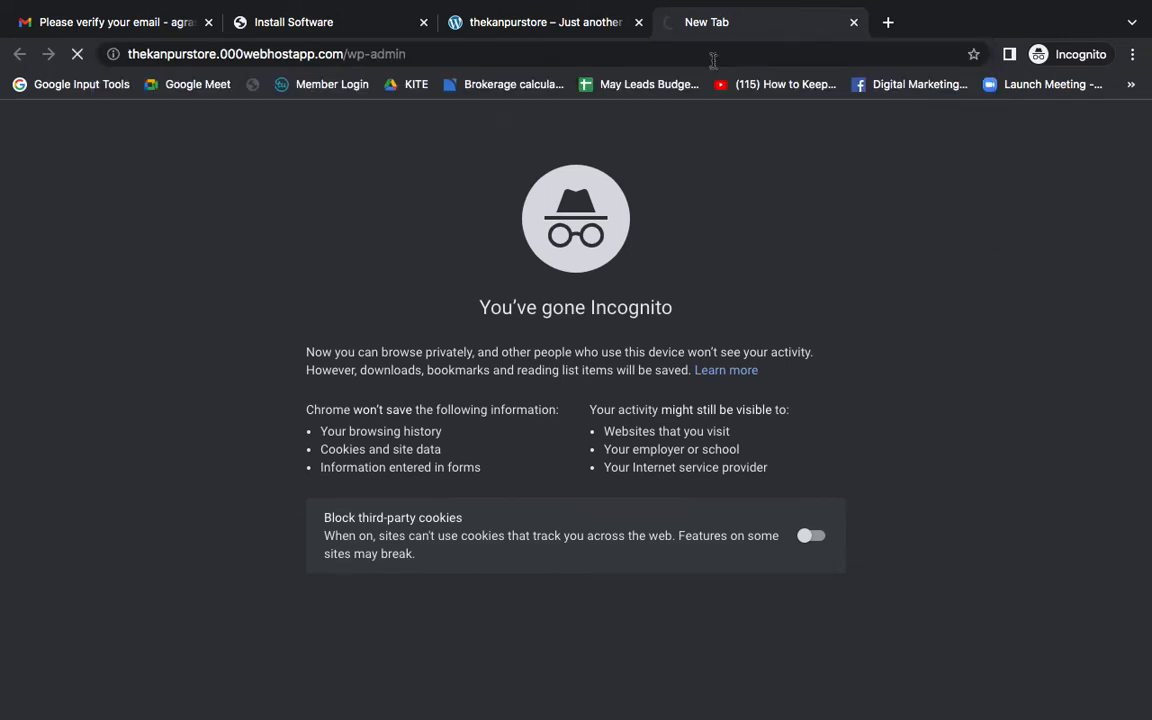
pyautogui.click(713, 60)
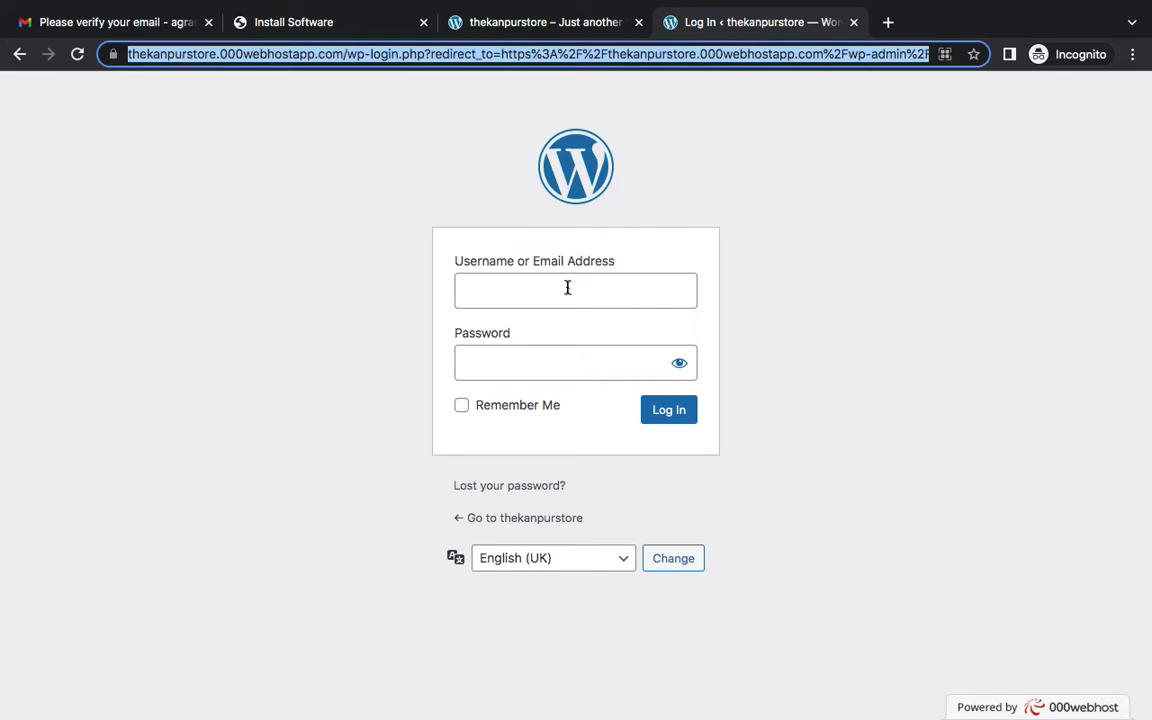
pyautogui.press('super+equal')
pyautogui.press('super+equal')
pyautogui.press('super+equal')
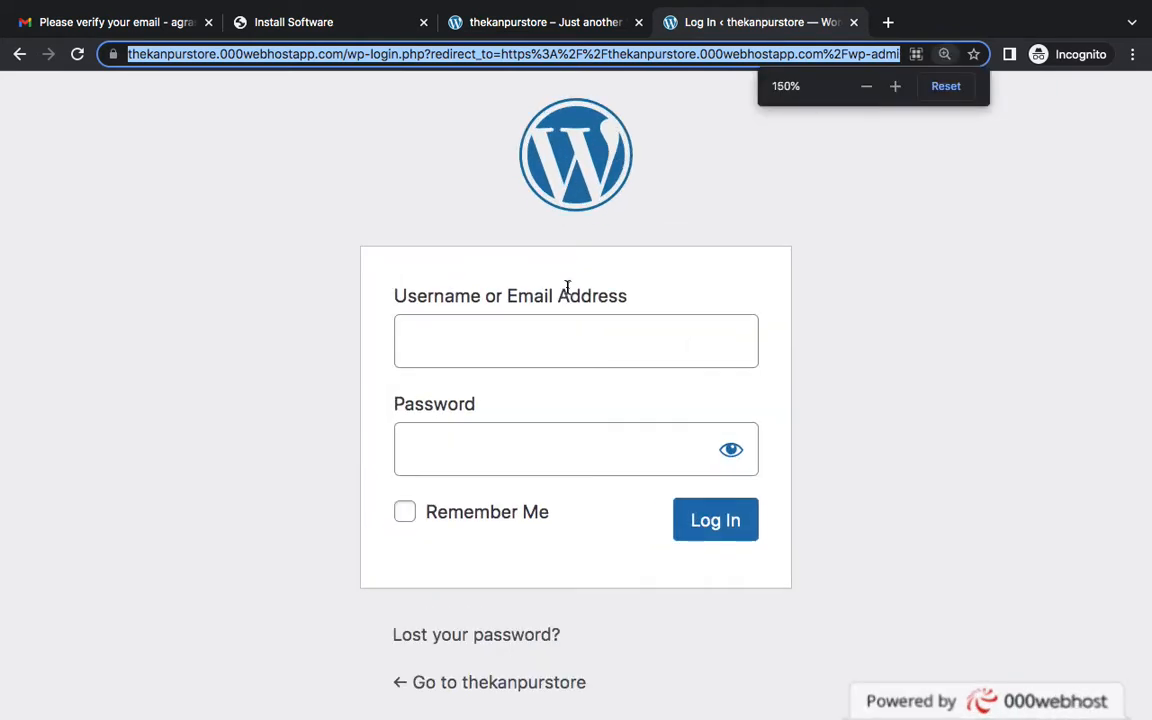
# Step: Log in with the saved username suggestion, correcting the end of the password
pyautogui.click(506, 352)
pyautogui.write('ran')
pyautogui.press('Down')
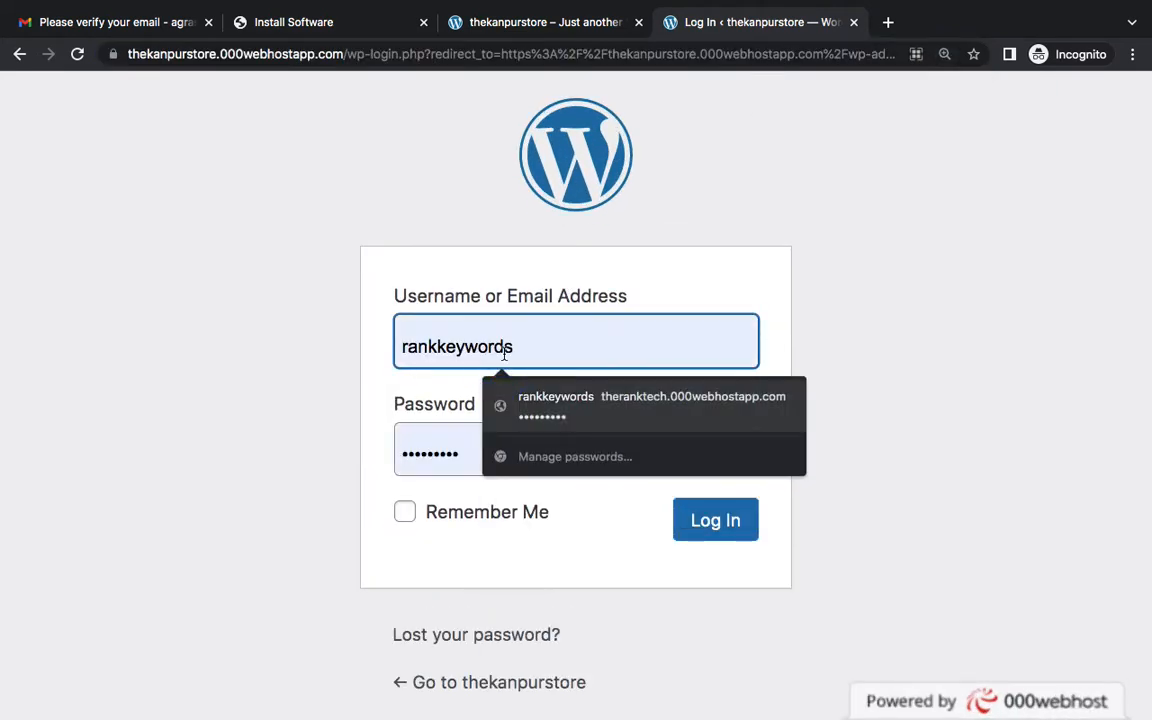
pyautogui.press('Return')
pyautogui.click(722, 456)
pyautogui.click(662, 452)
pyautogui.press('BackSpace')
pyautogui.press('BackSpace')
pyautogui.press('BackSpace')
pyautogui.press('BackSpace')
pyautogui.press('Return')
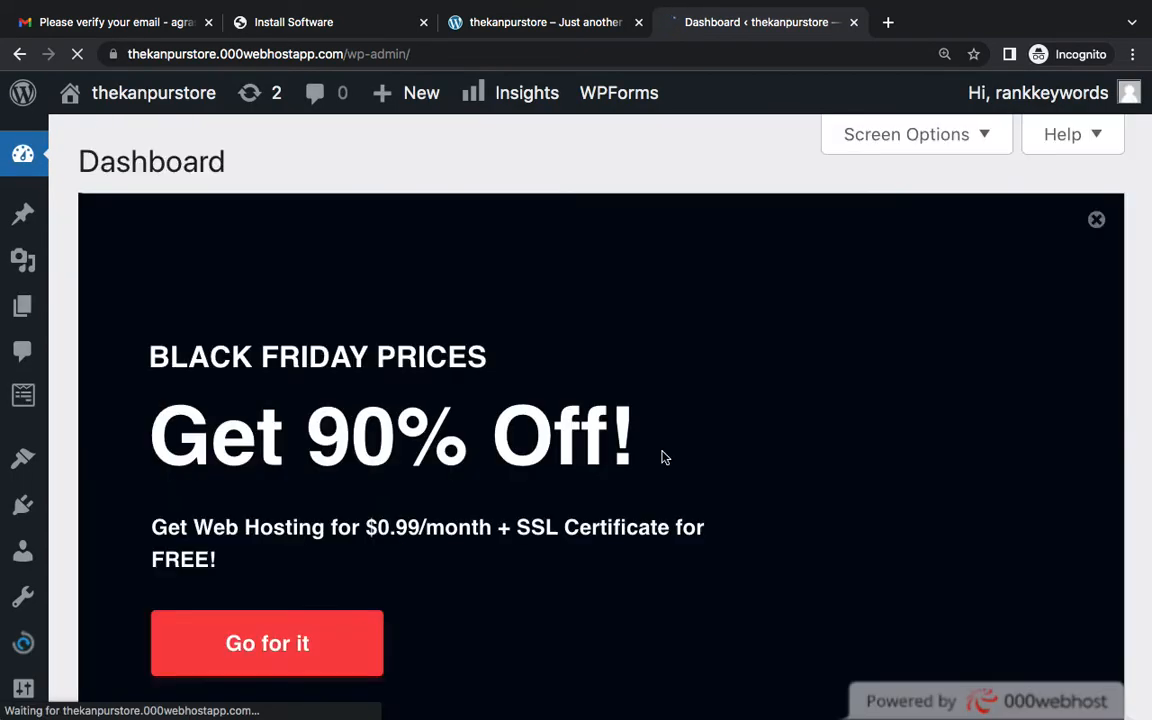
# Step: Dismiss the dashboard promos and collapse Quick Draft, PHP Update, Events and News, and WPForms boxes
pyautogui.hotkey('ctrl', '-')
pyautogui.hotkey('ctrl', '-')
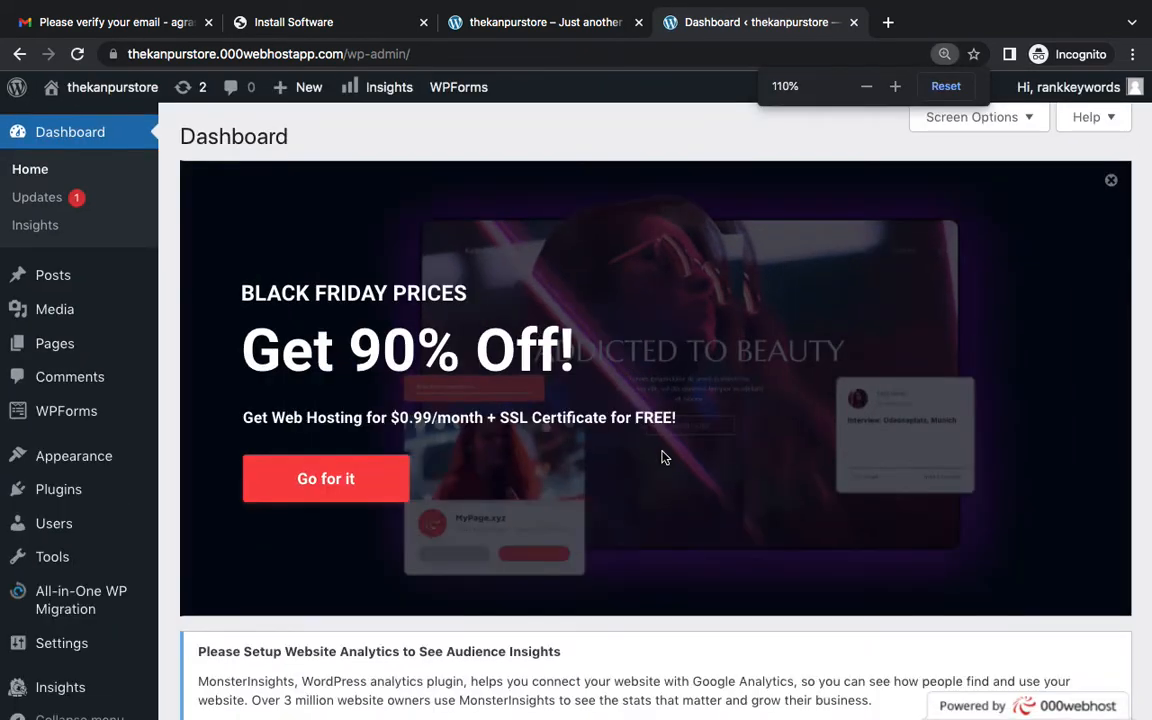
pyautogui.hotkey('ctrl', '+')
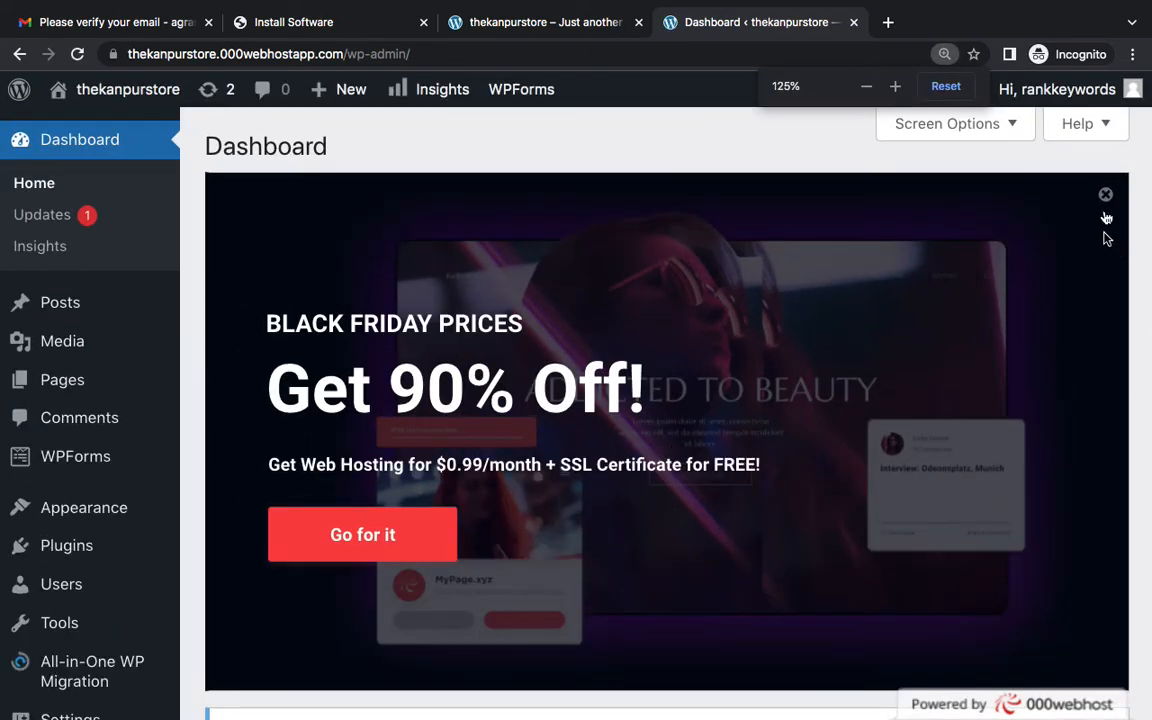
pyautogui.click(1105, 194)
pyautogui.click(1106, 381)
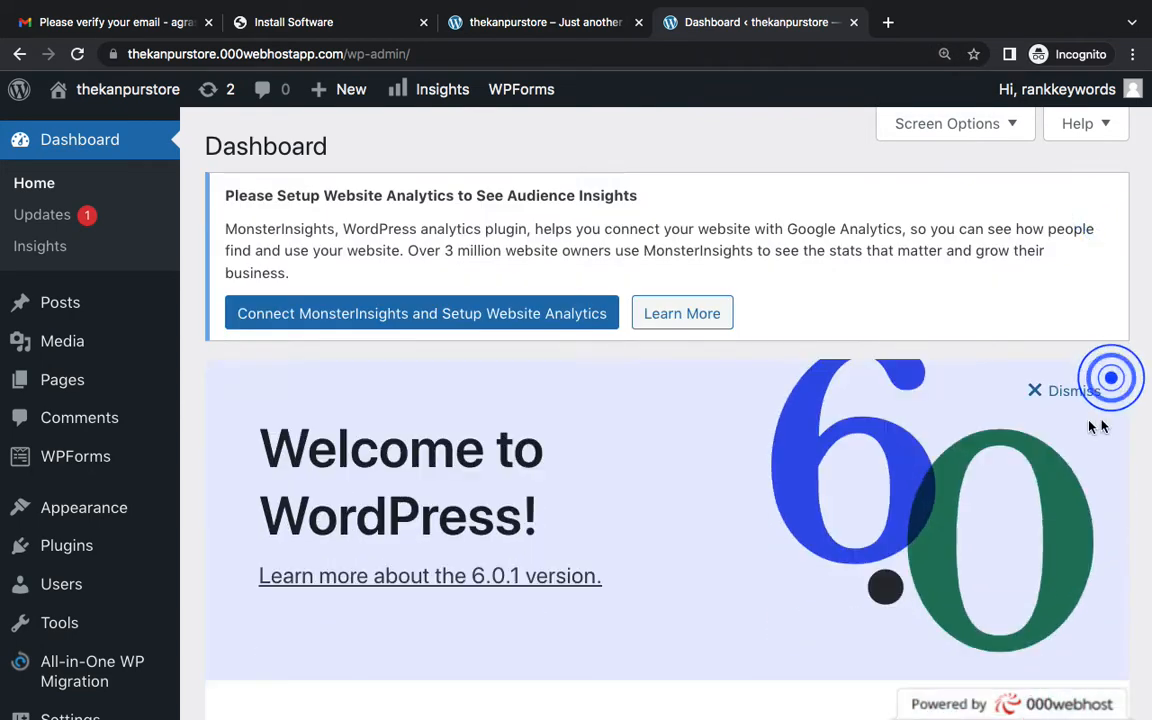
pyautogui.click(1060, 390)
pyautogui.click(1110, 390)
pyautogui.click(632, 390)
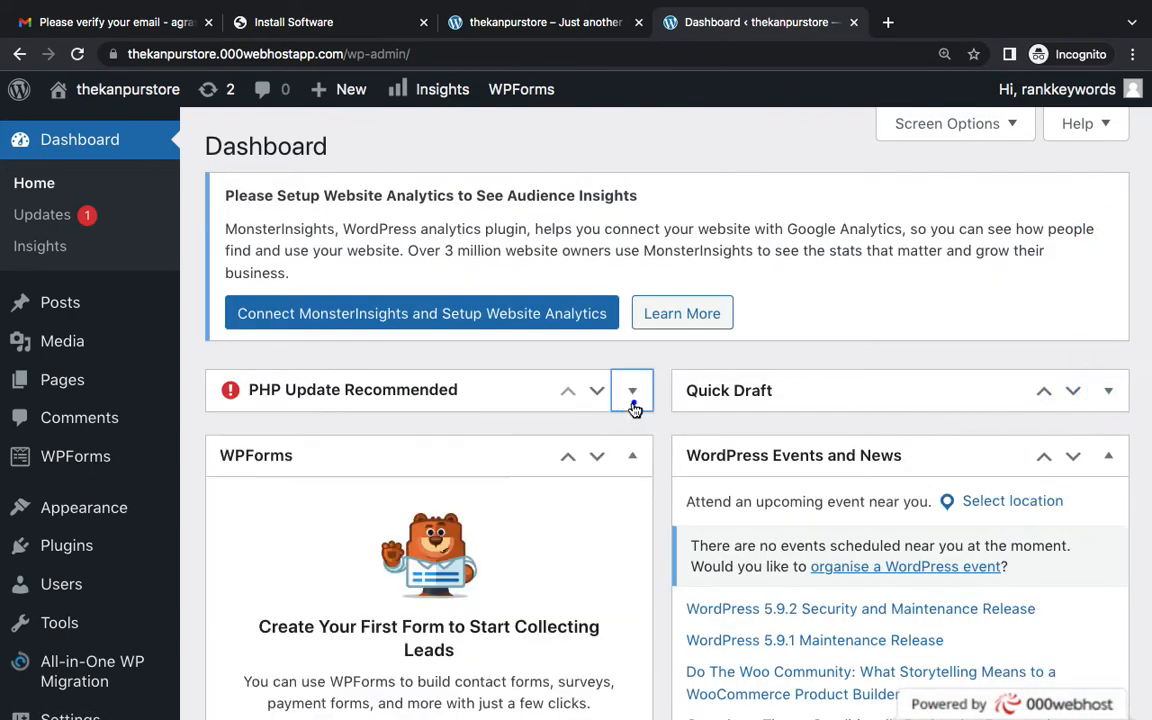
pyautogui.click(1108, 455)
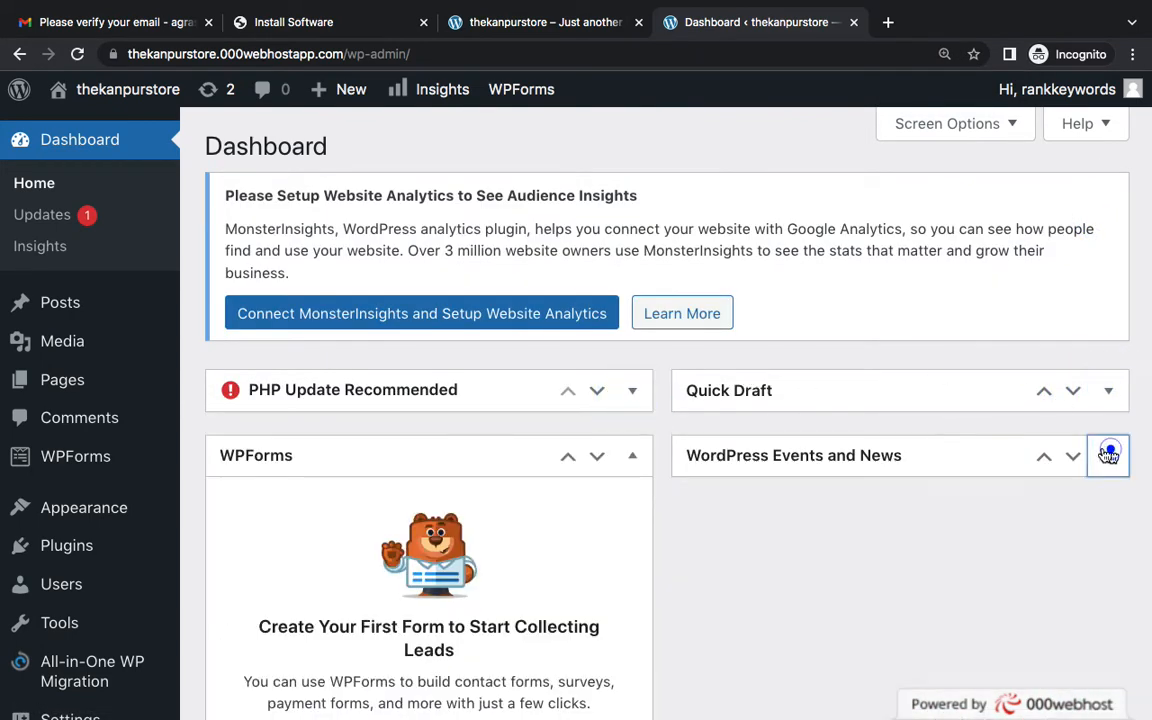
pyautogui.click(633, 456)
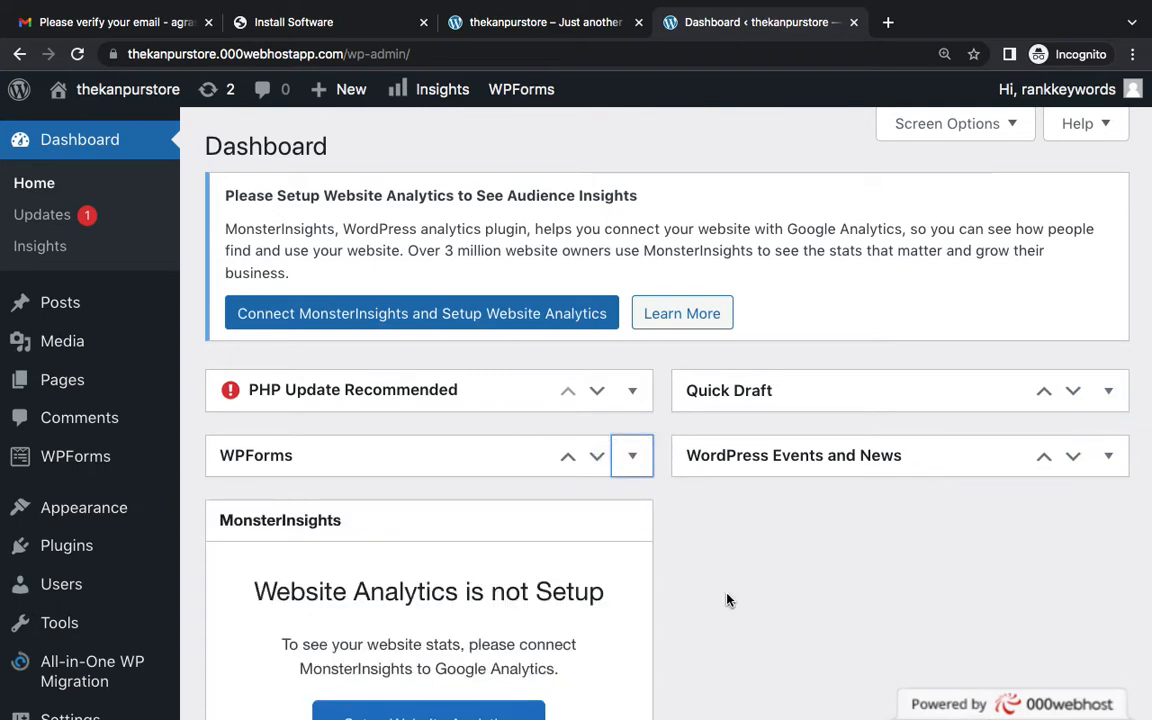
pyautogui.click(810, 690)
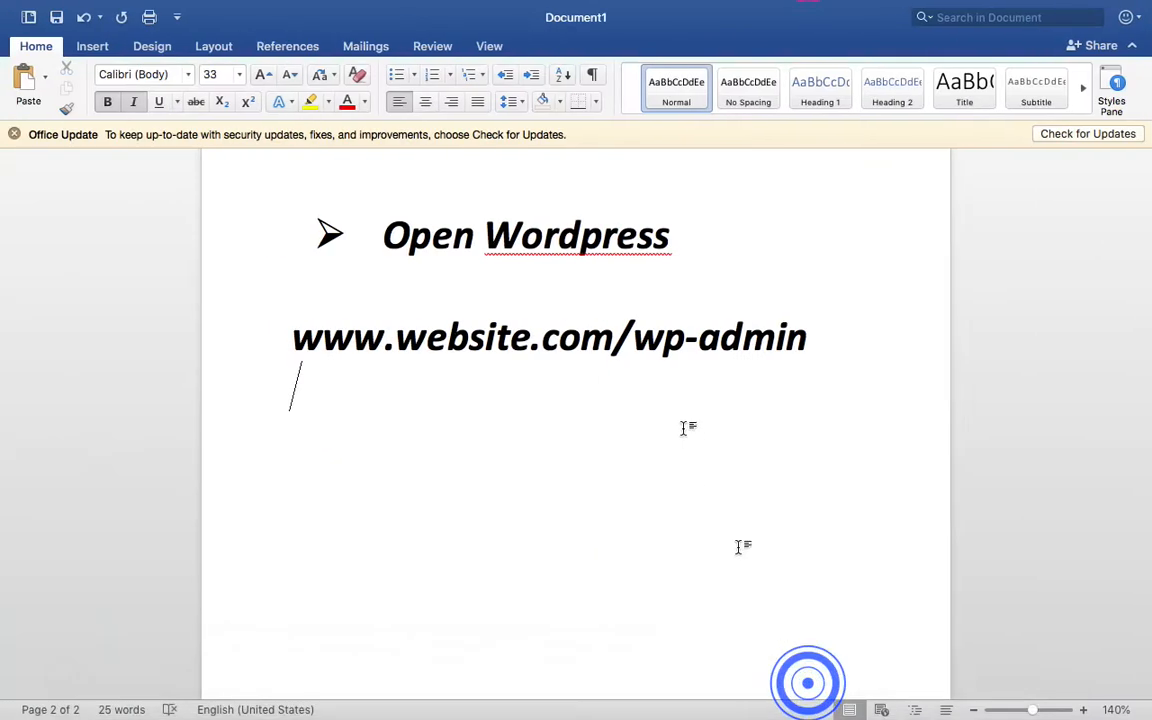
# Step: Review the Word notes around the Open Wordpress section, briefly checking the WordPress dashboard
pyautogui.scroll(10, 684, 430)
pyautogui.scroll(-3, 665, 380)
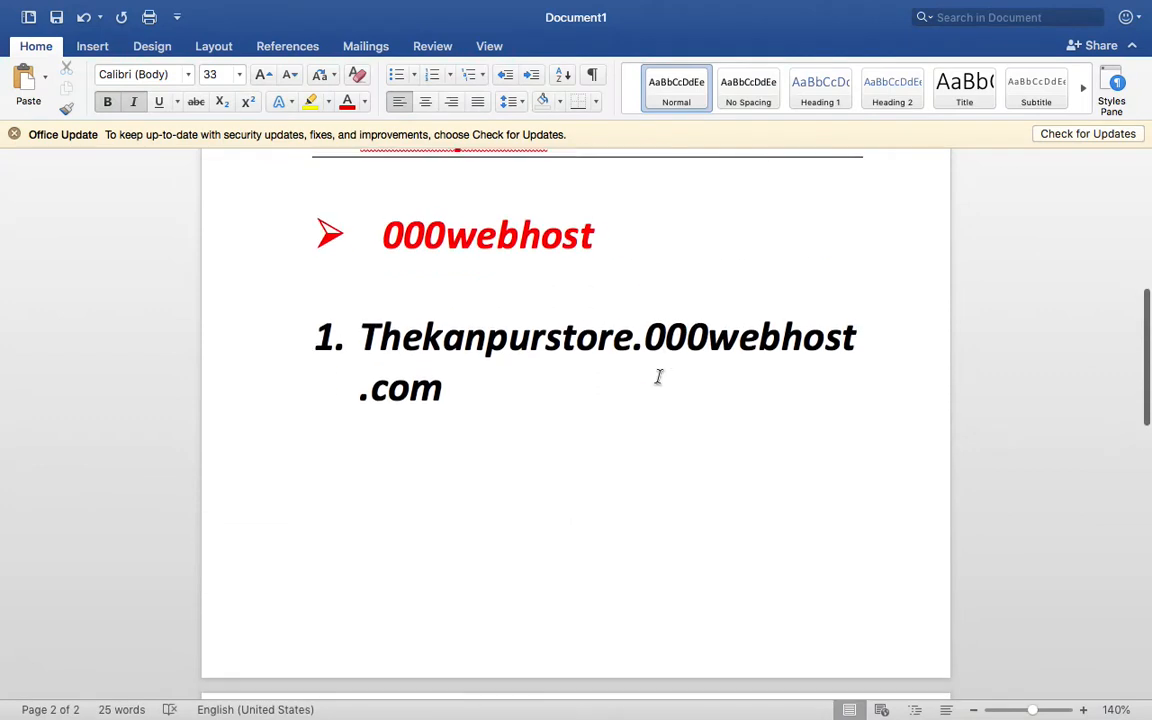
pyautogui.moveTo(586, 396); pyautogui.dragTo(395, 320)
pyautogui.scroll(-10, 530, 435)
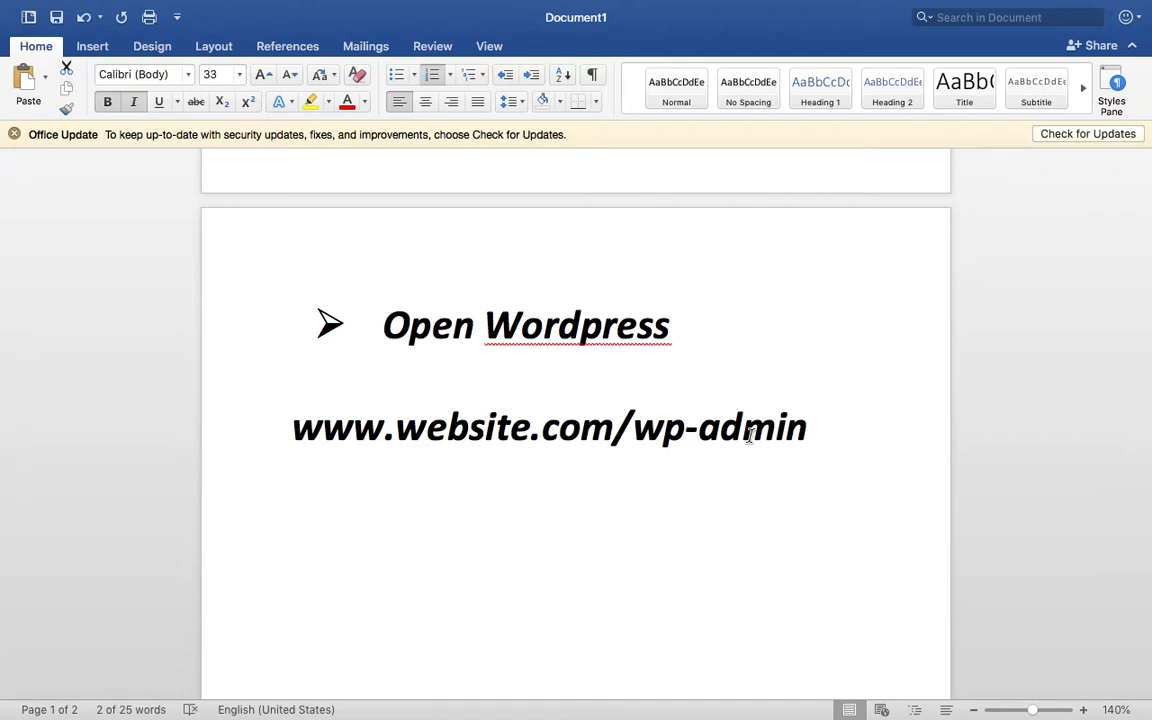
pyautogui.hotkey('ctrl', 'Right')
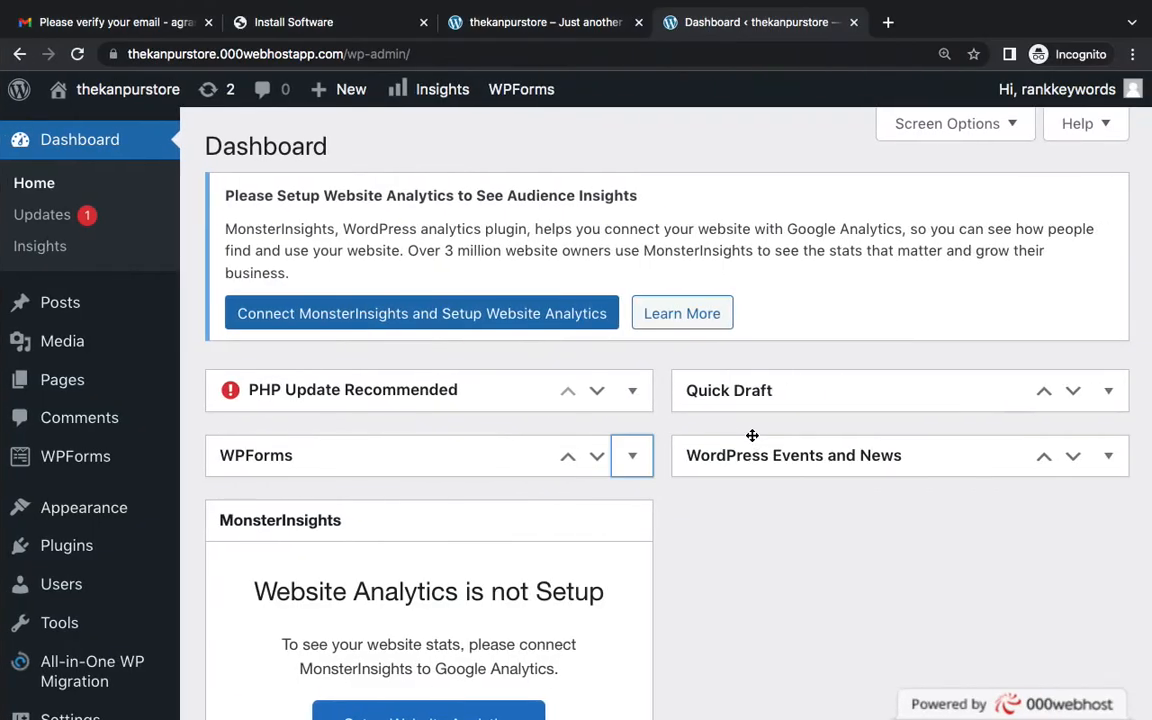
pyautogui.hotkey('ctrl', 'Left')
pyautogui.scroll(10, 666, 316)
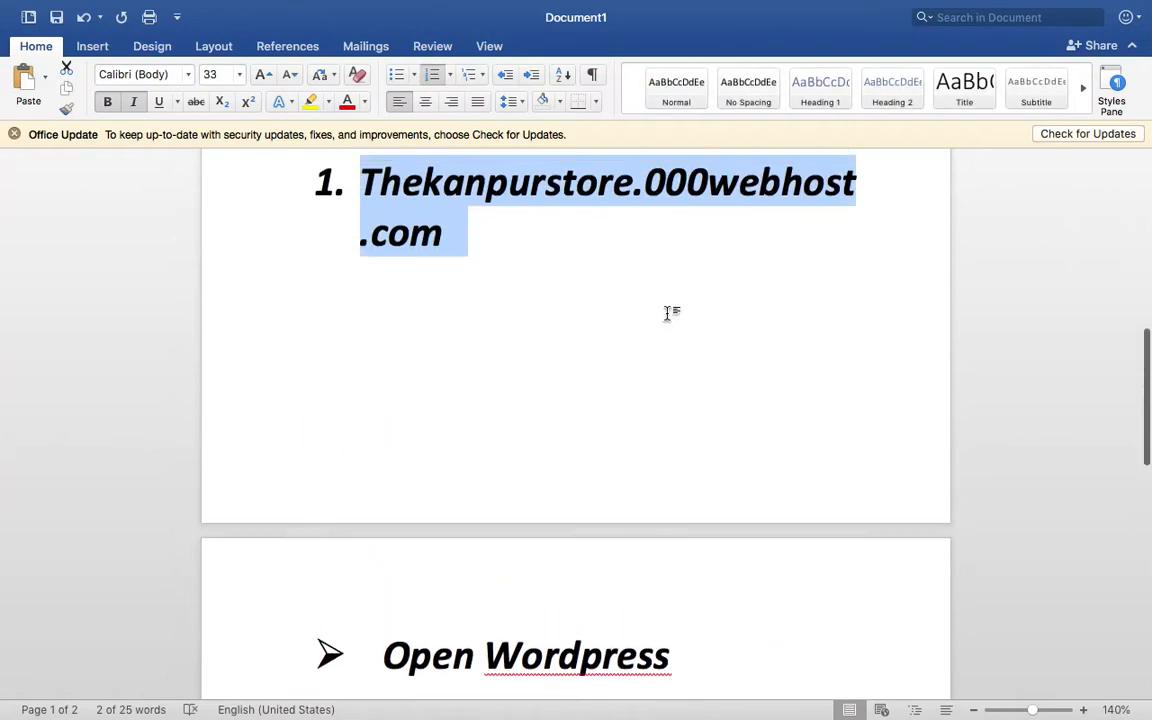
pyautogui.scroll(4, 666, 316)
pyautogui.moveTo(698, 587); pyautogui.dragTo(405, 452)
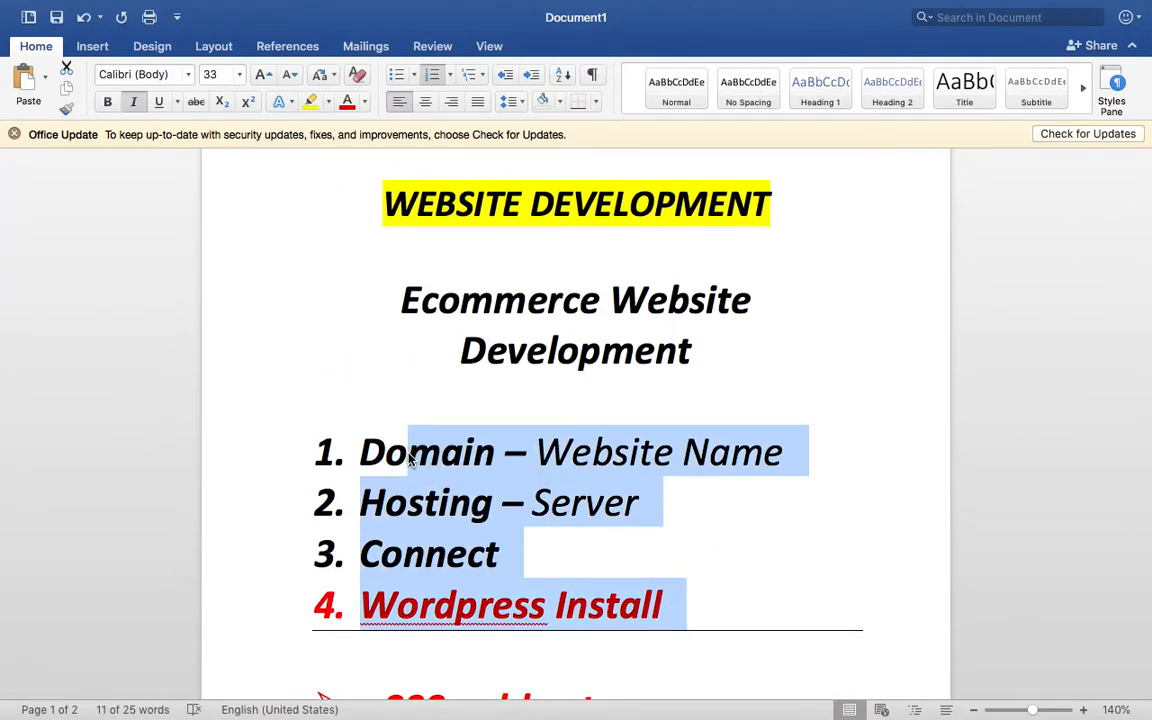
pyautogui.scroll(-6, 405, 452)
pyautogui.scroll(-5, 405, 452)
pyautogui.click(828, 433)
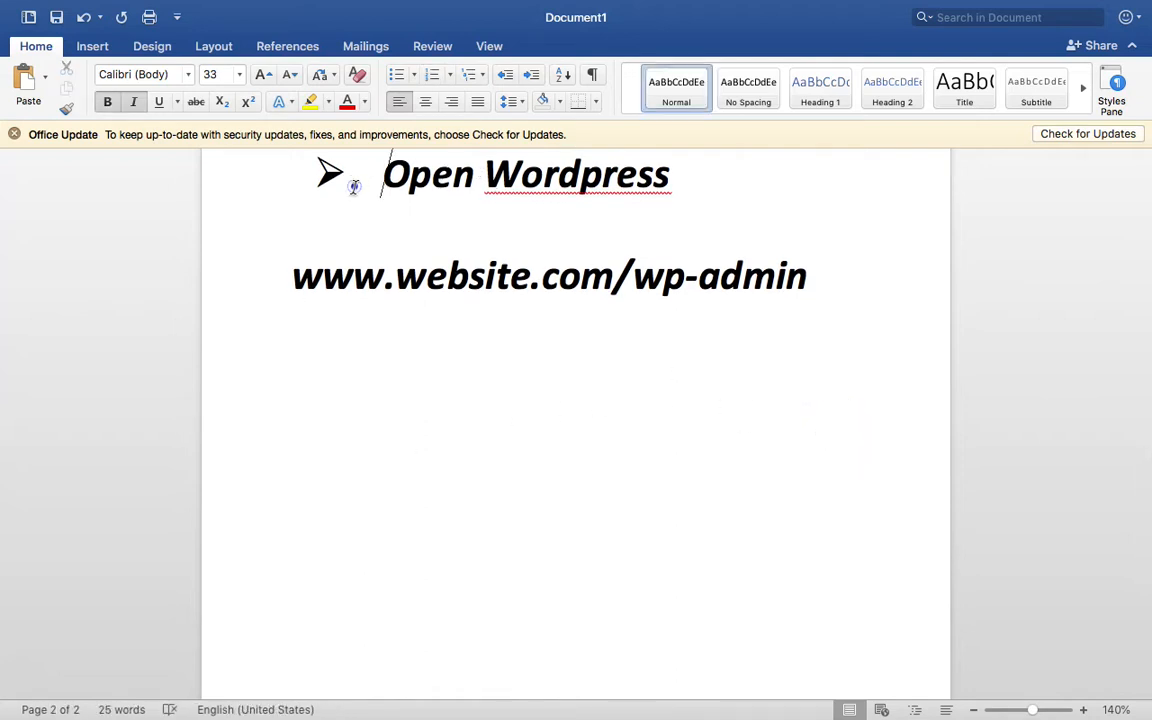
# Step: Renumber Open Wordpress as item 5 and add item 6 'Woocommerce - Plugin' below the URL
pyautogui.click(354, 187)
pyautogui.press('BackSpace')
pyautogui.write('5.')
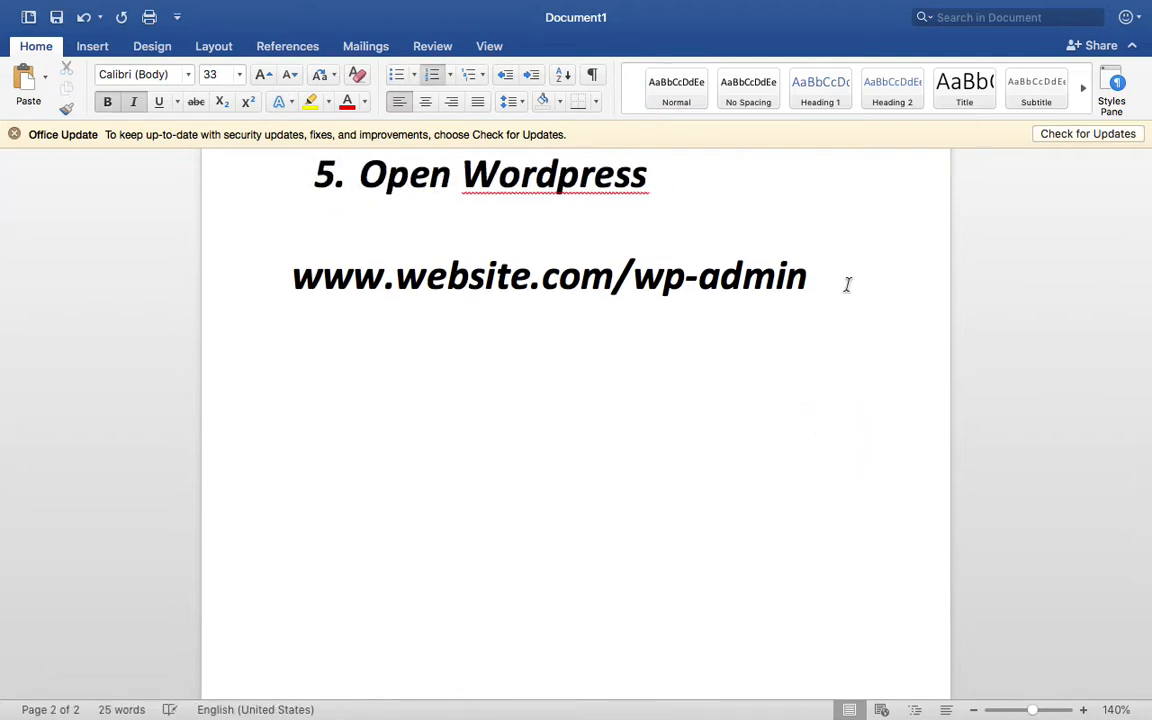
pyautogui.click(849, 284)
pyautogui.press('Return')
pyautogui.write('6.')
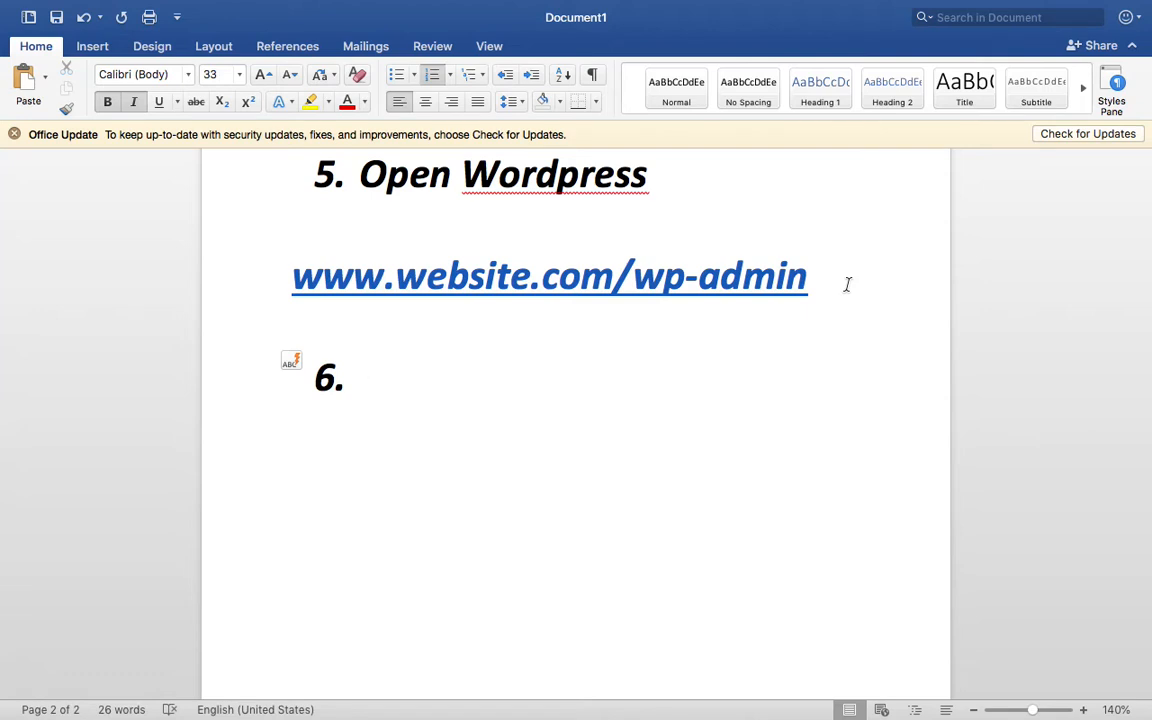
pyautogui.write('Wooco')
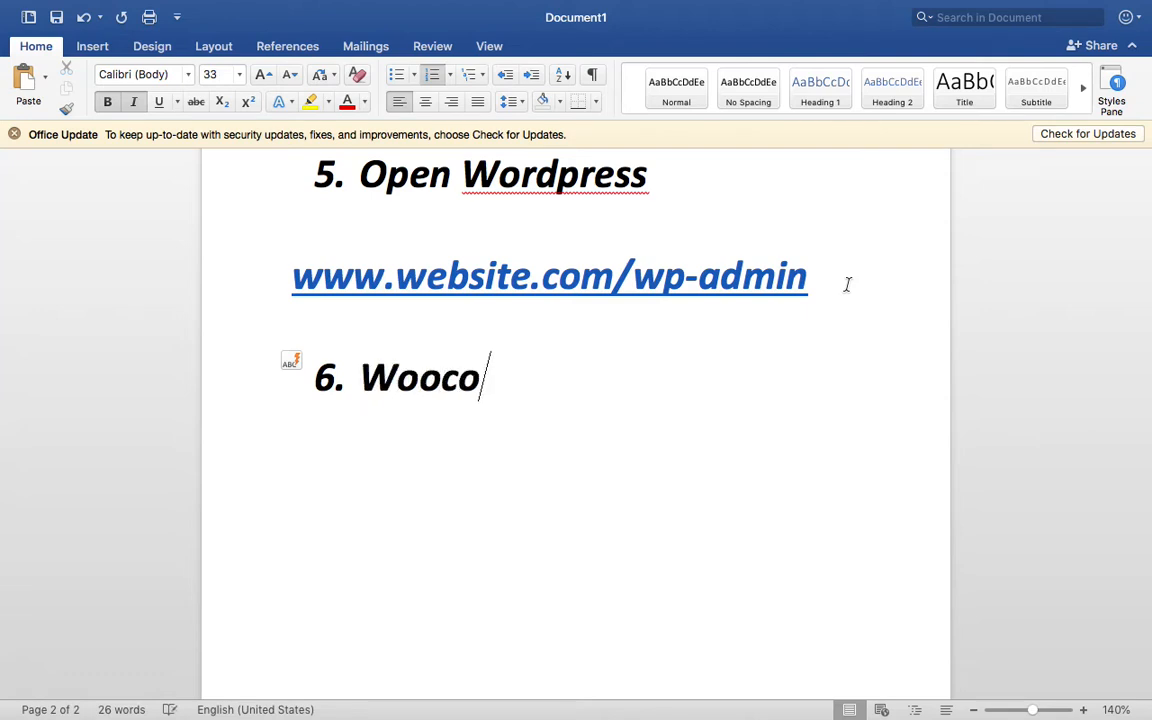
pyautogui.write('mmerce')
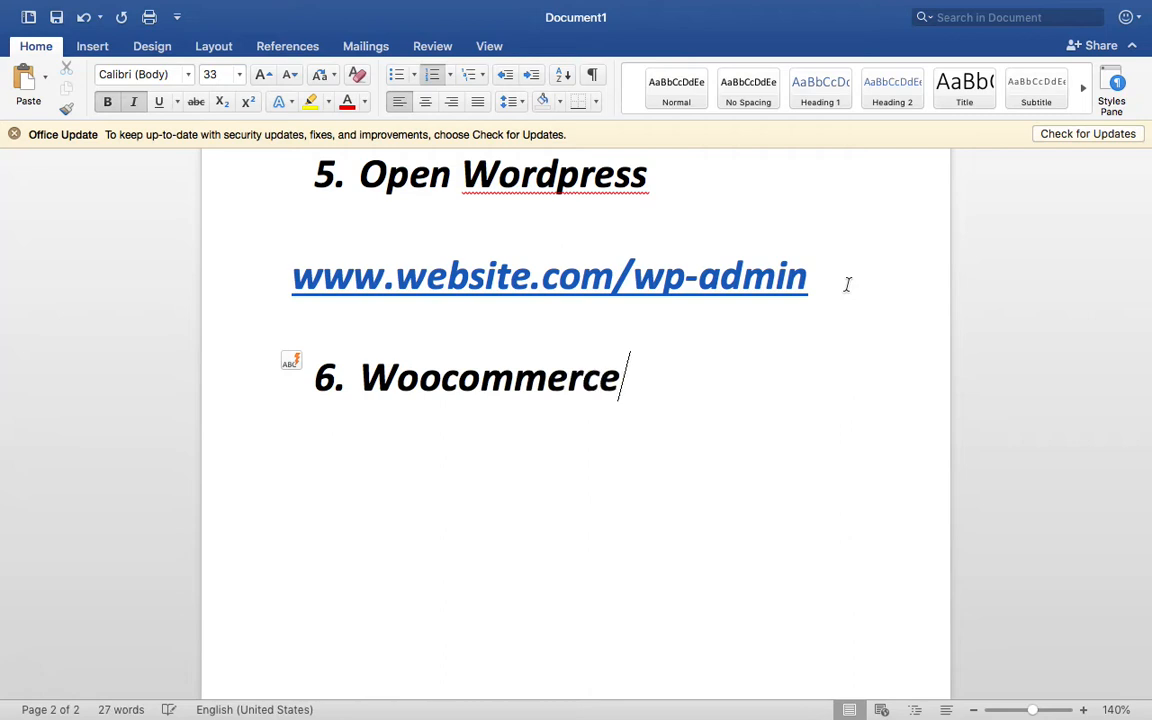
pyautogui.tripleClick(532, 381)
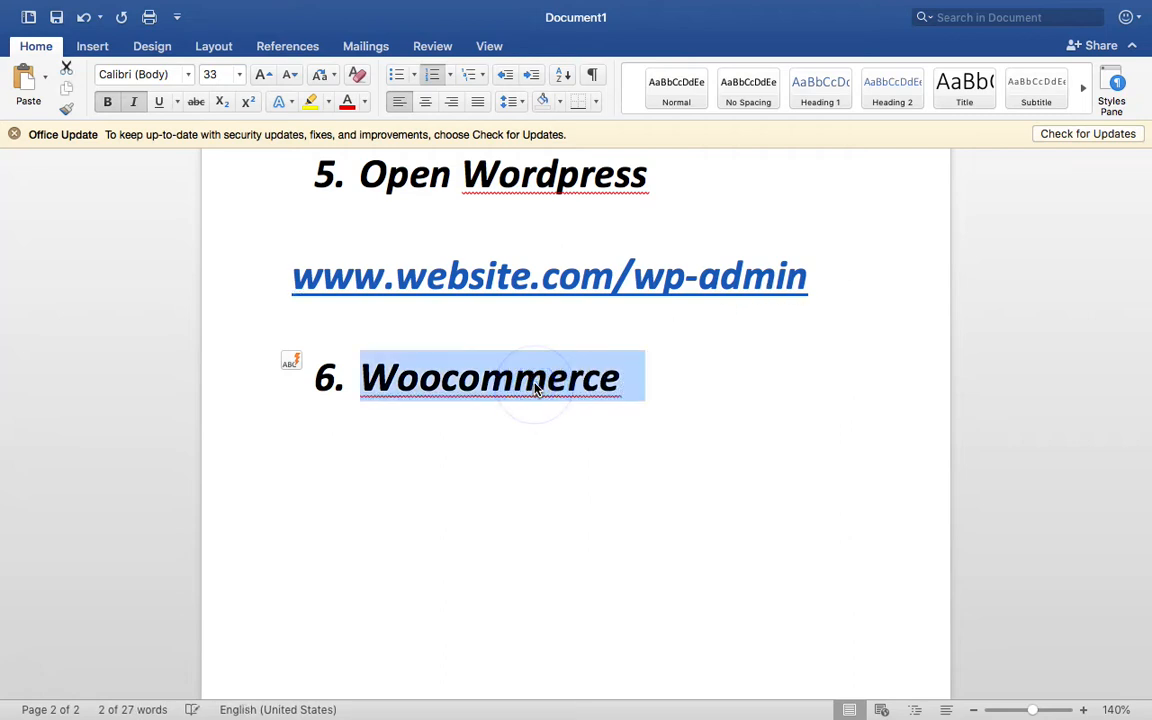
pyautogui.press('super+b')
pyautogui.click(635, 380)
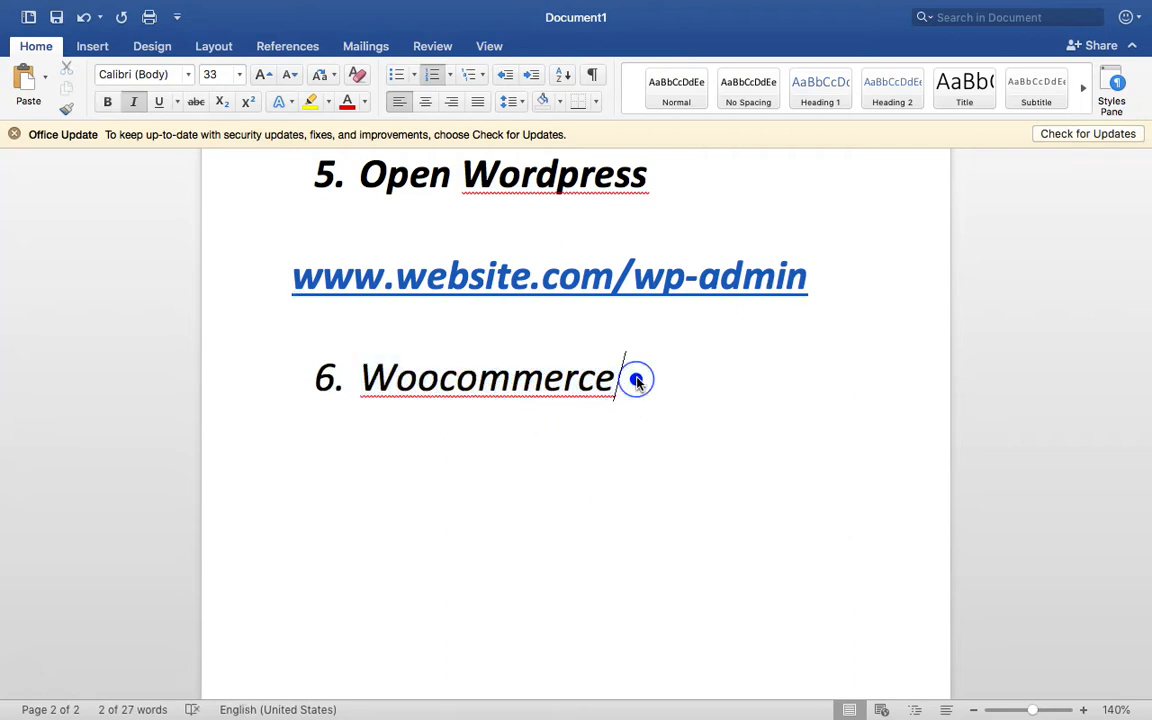
pyautogui.write('- Plugin')
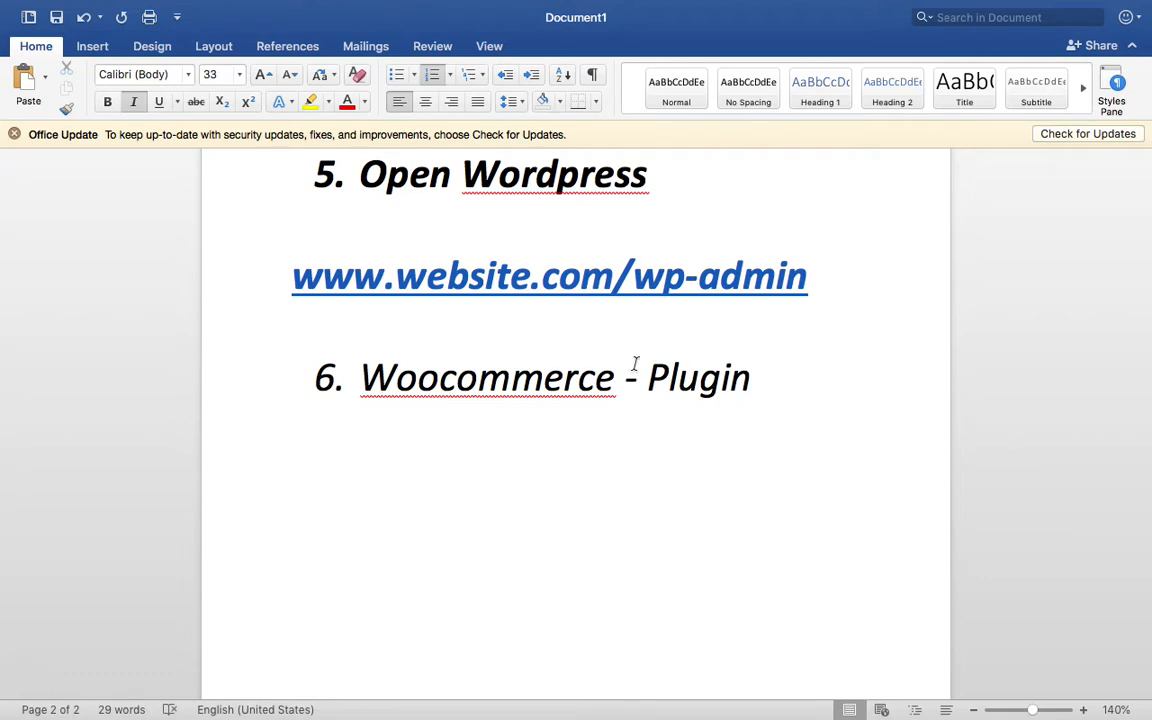
# Step: Make the word Woocommerce bold in item 6
pyautogui.tripleClick(482, 375)
pyautogui.click(482, 374)
pyautogui.doubleClick(482, 375)
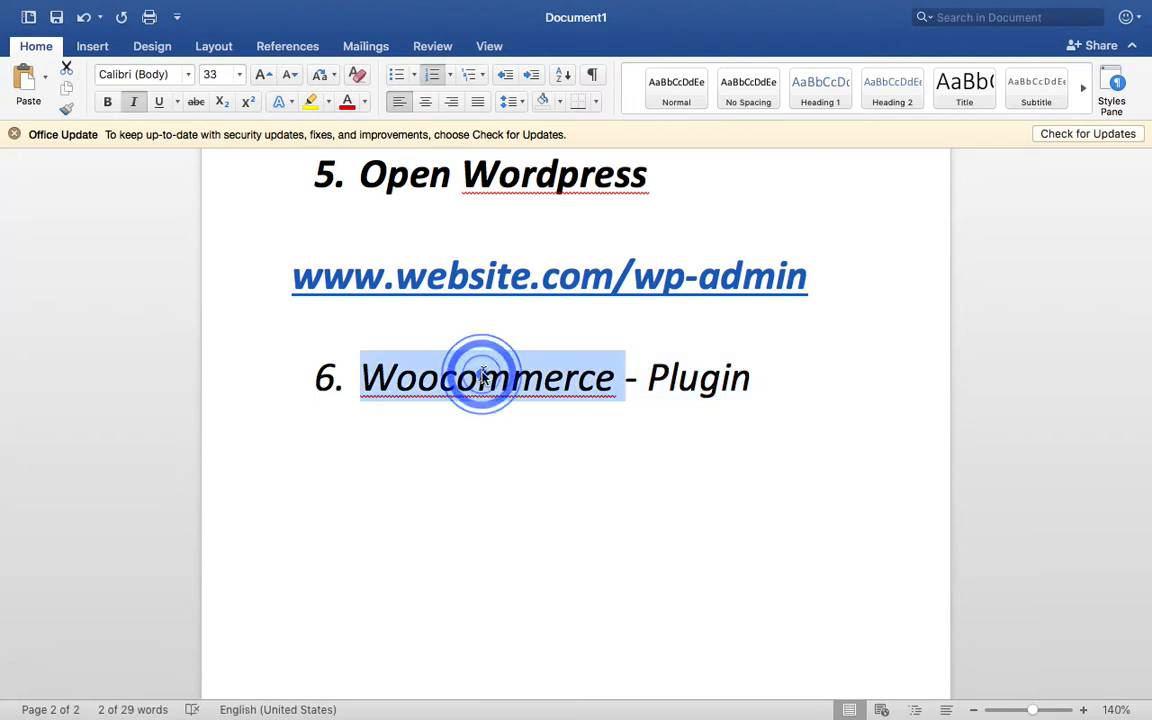
pyautogui.press('super+b')
pyautogui.click(568, 404)
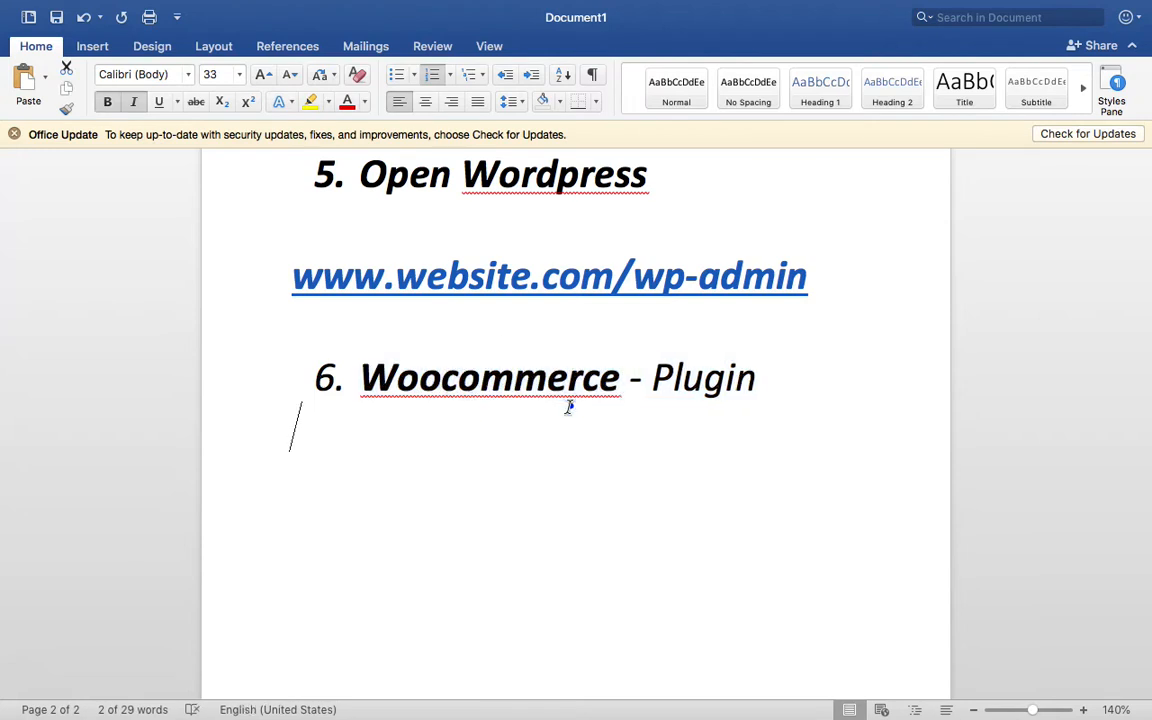
pyautogui.tripleClick(514, 378)
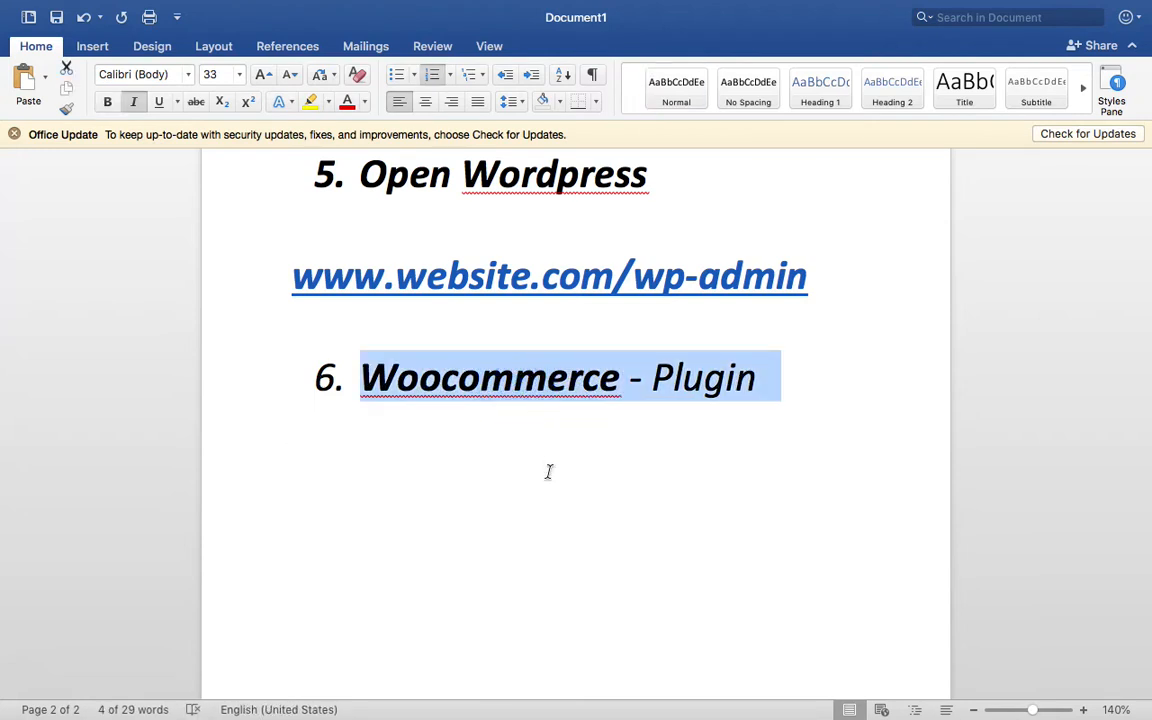
pyautogui.hotkey('ctrl', 'Right')
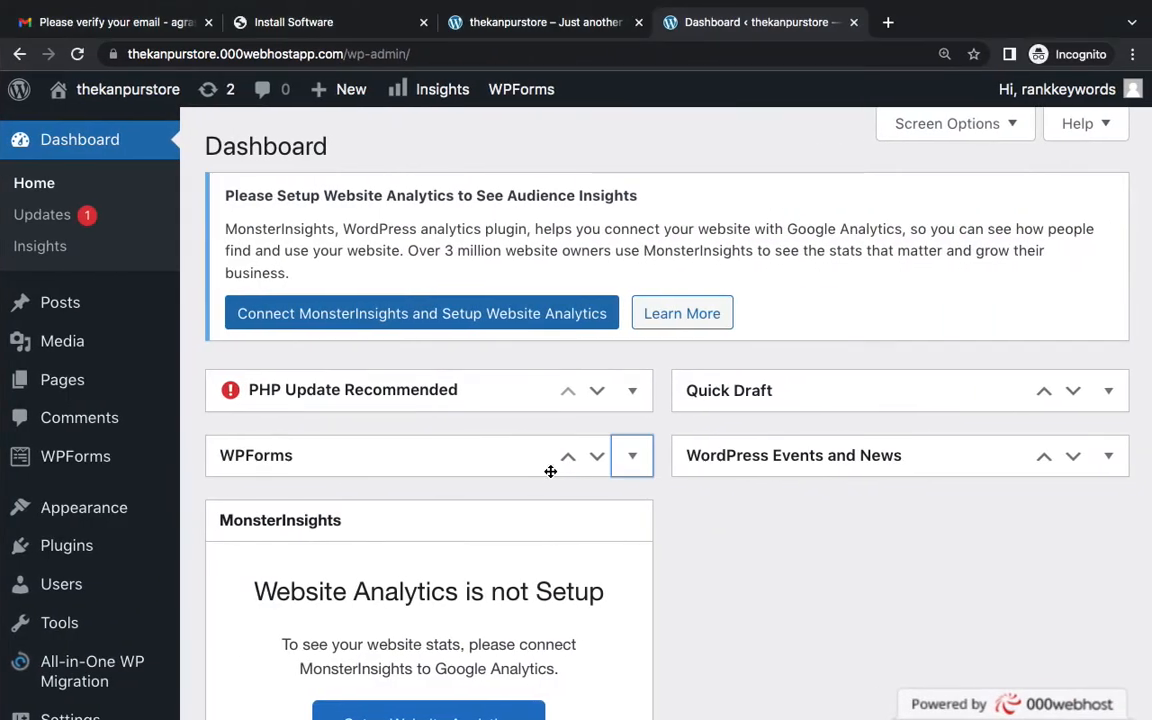
# Step: Return to the WordPress admin tab and open Plugins > Add New
pyautogui.click(525, 24)
pyautogui.scroll(2, 553, 314)
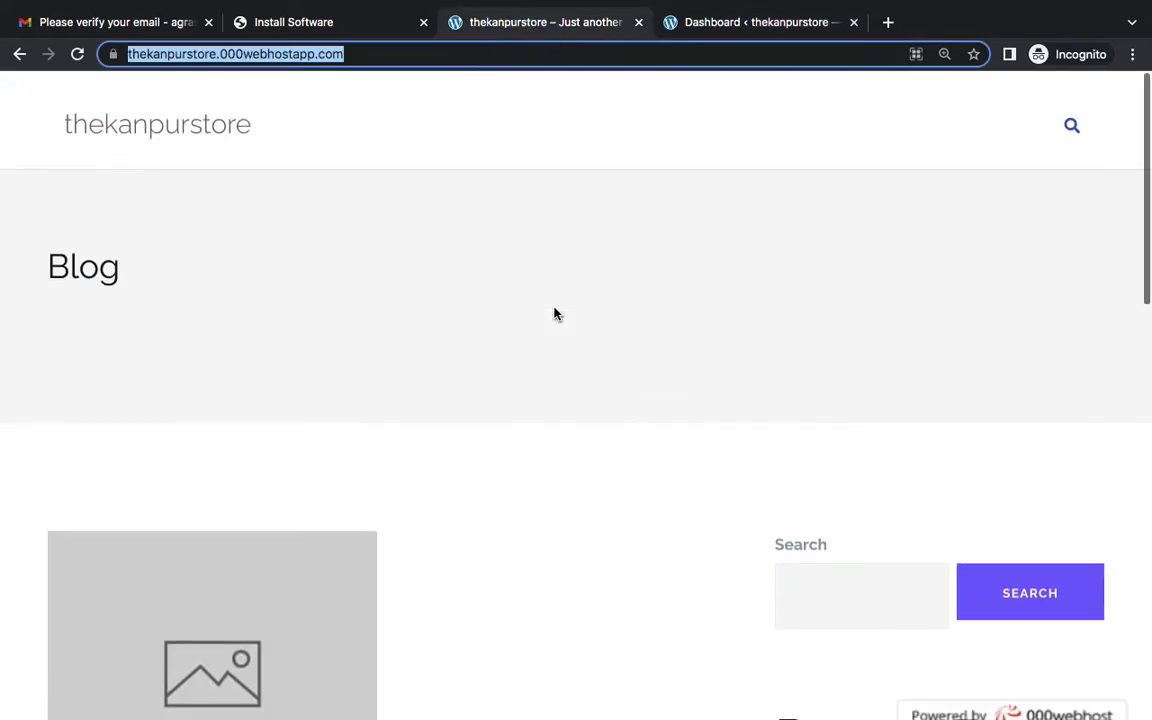
pyautogui.click(722, 28)
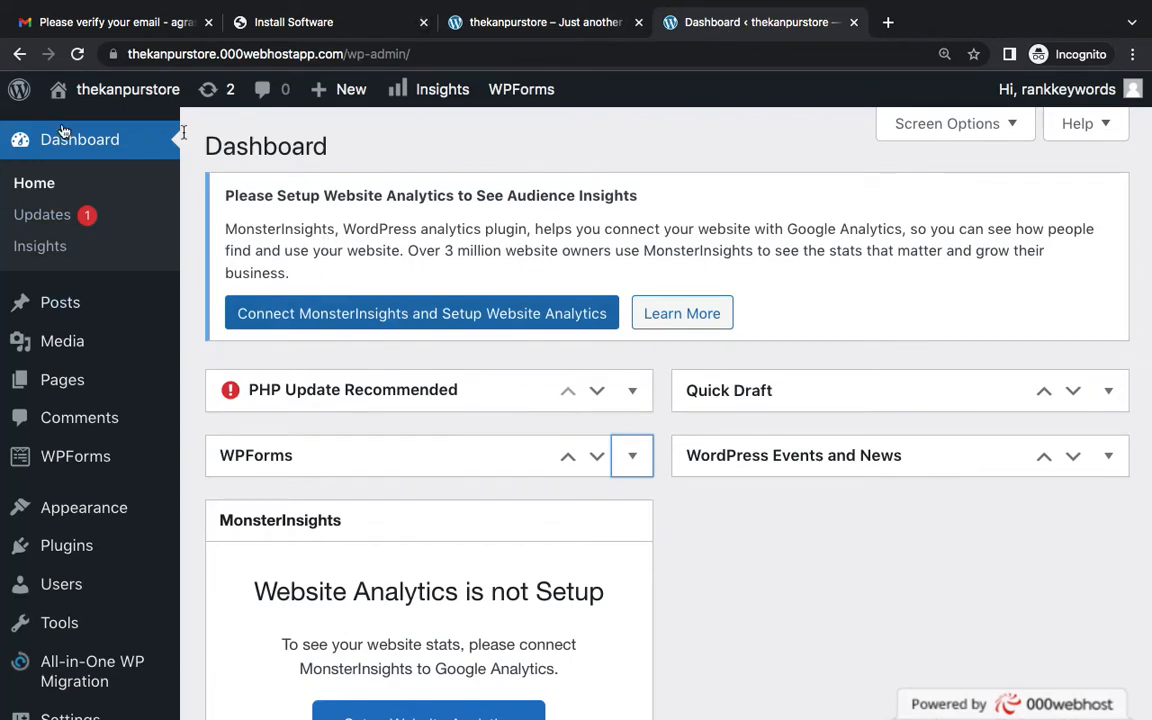
pyautogui.scroll(-3, 137, 661)
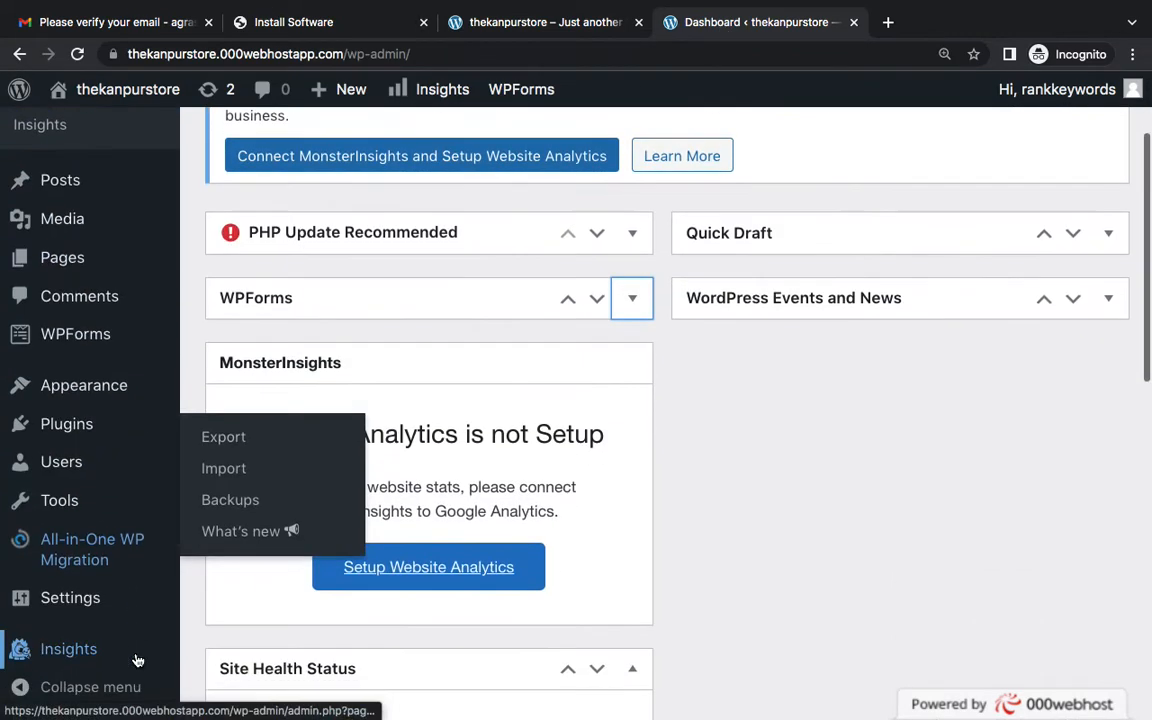
pyautogui.moveTo(95, 437)
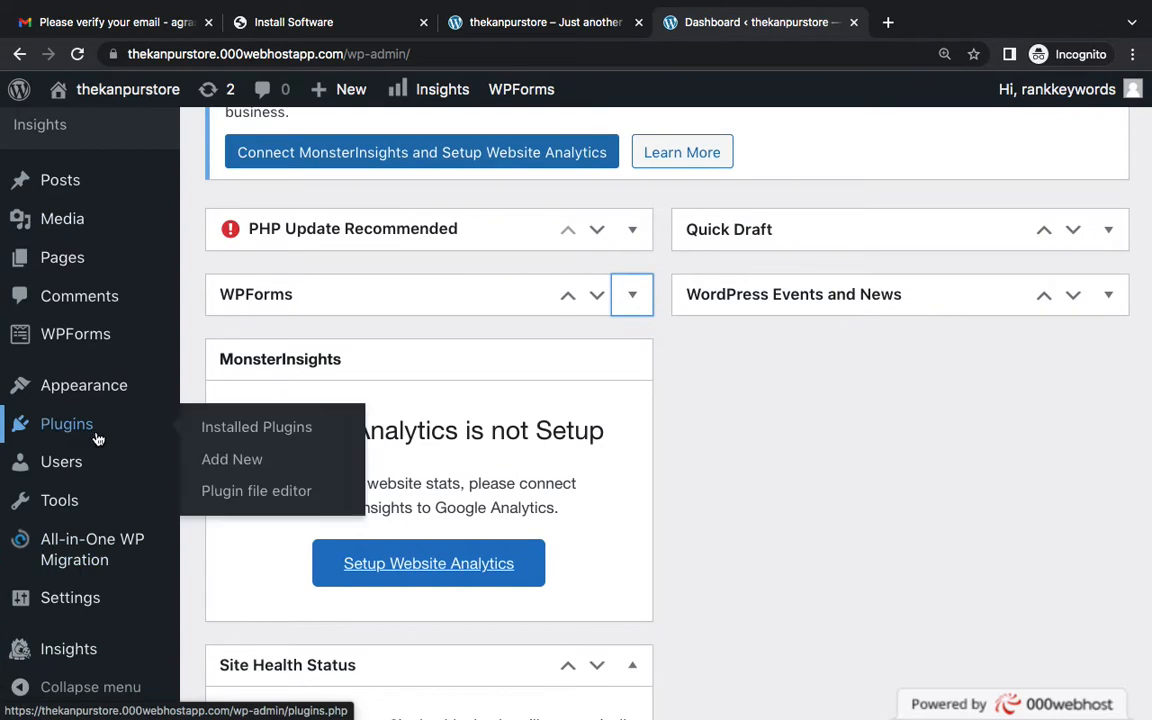
pyautogui.click(268, 465)
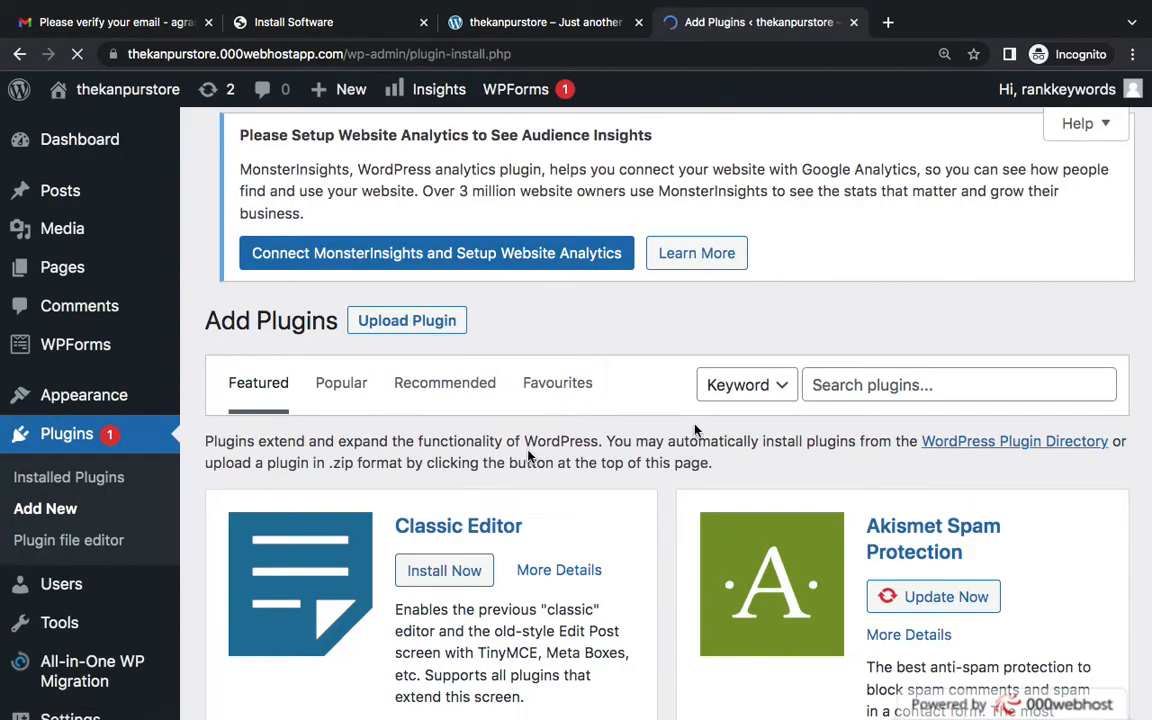
# Step: Search plugins for 'woocommerce' and inspect the WooCommerce by Automattic result card
pyautogui.click(831, 388)
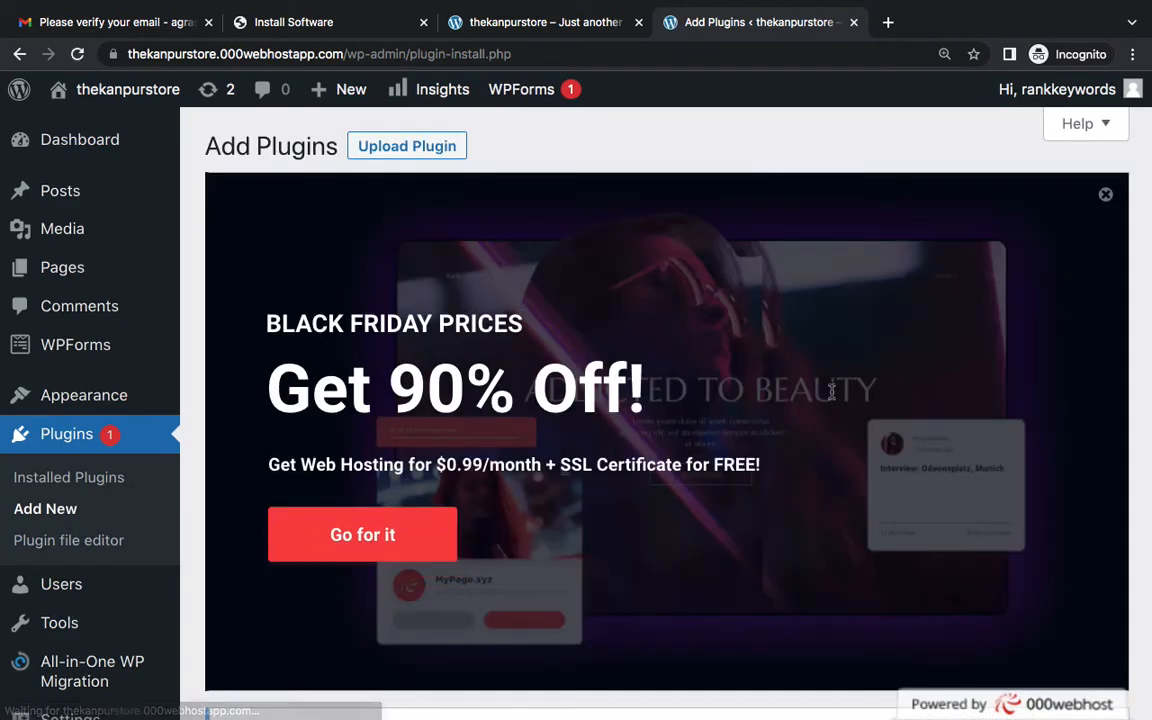
pyautogui.scroll(-2, 857, 500)
pyautogui.click(841, 476)
pyautogui.write('woocommerc')
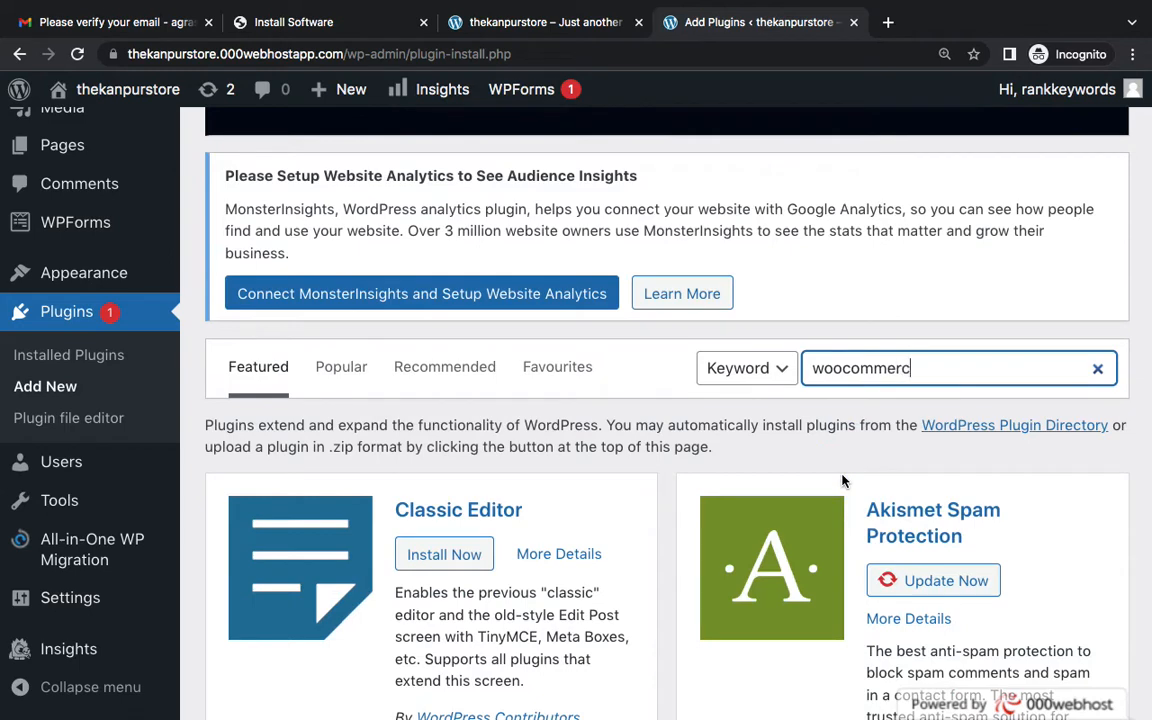
pyautogui.write('e')
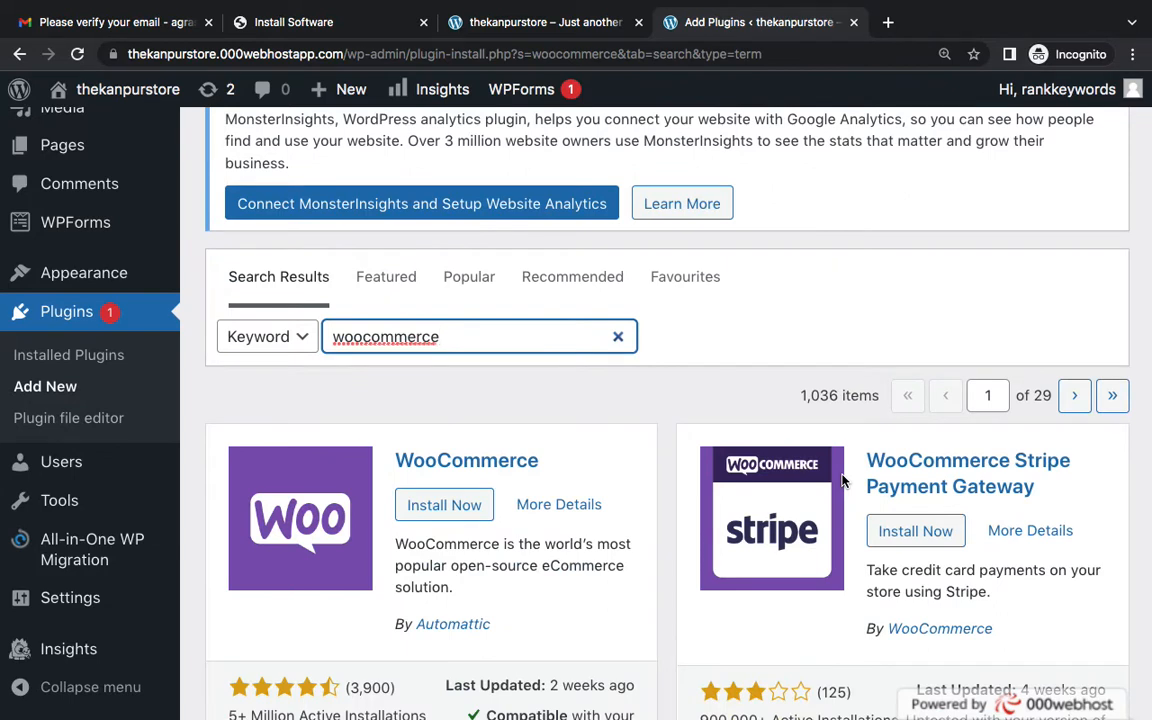
pyautogui.scroll(-3, 842, 481)
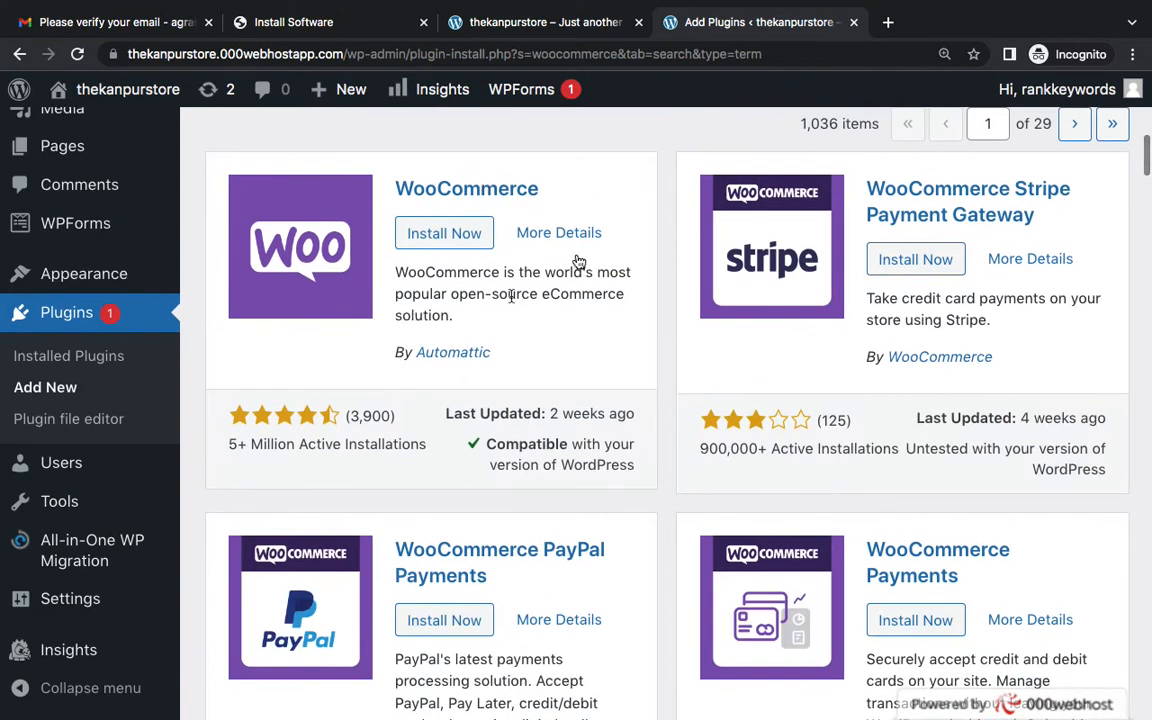
pyautogui.moveTo(570, 190); pyautogui.dragTo(397, 192)
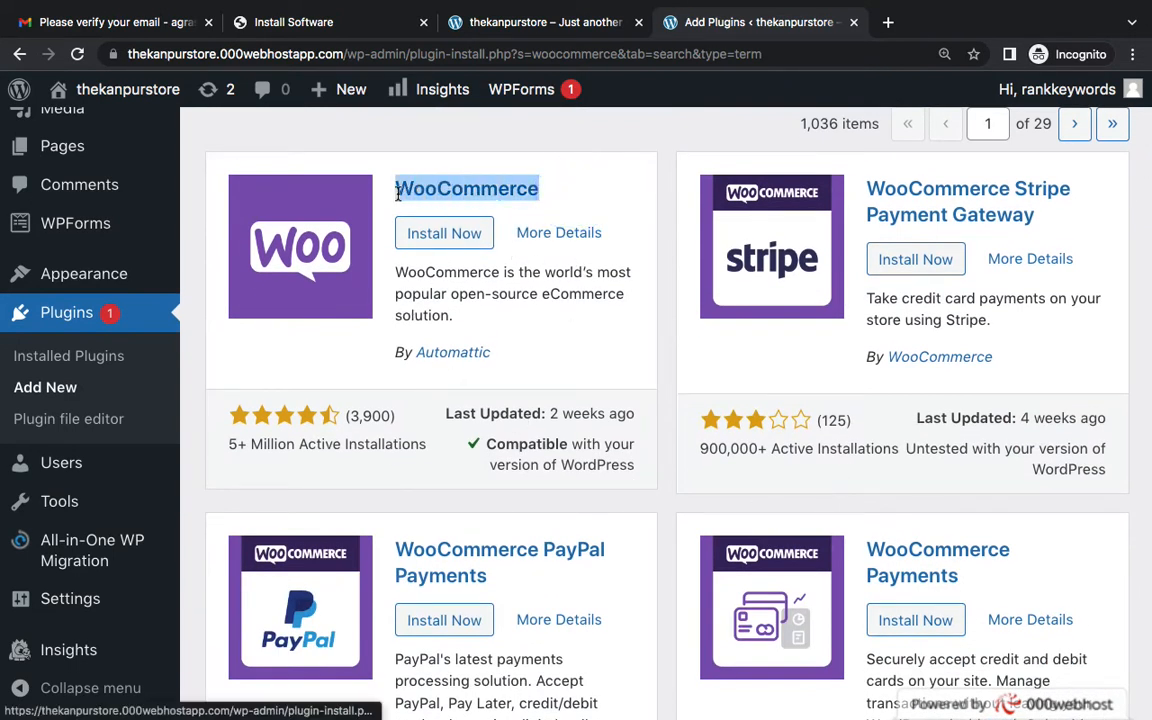
pyautogui.moveTo(229, 446); pyautogui.dragTo(428, 456)
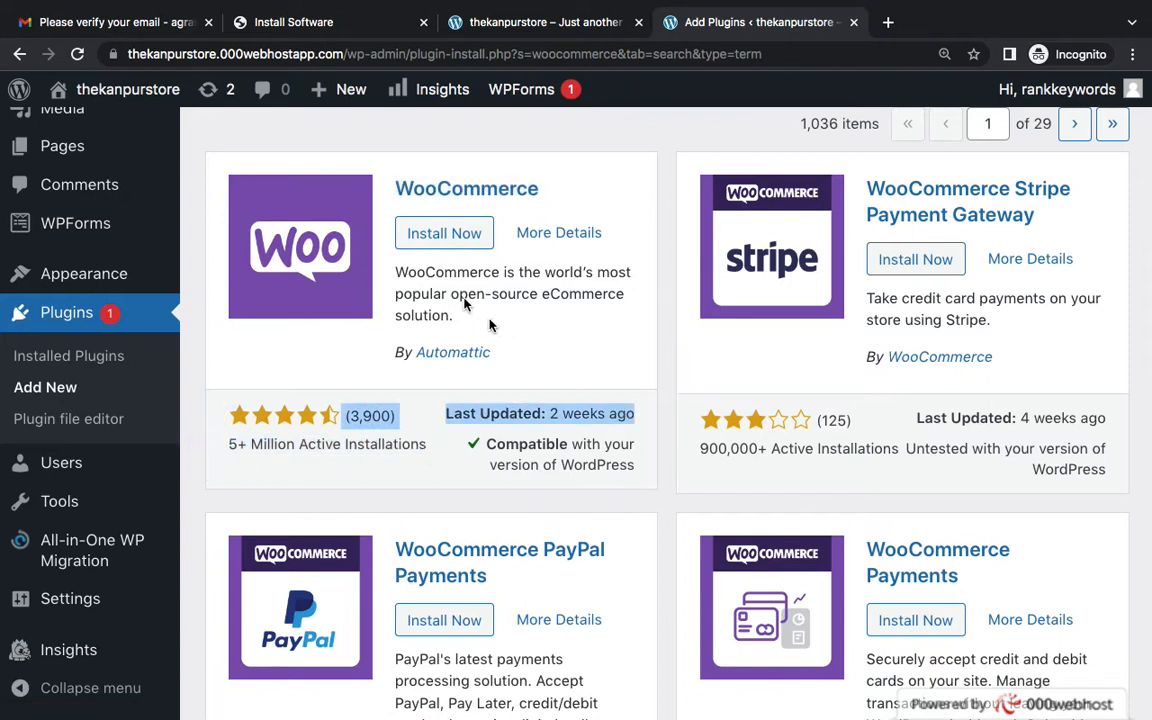
pyautogui.tripleClick(463, 294)
pyautogui.click(548, 307)
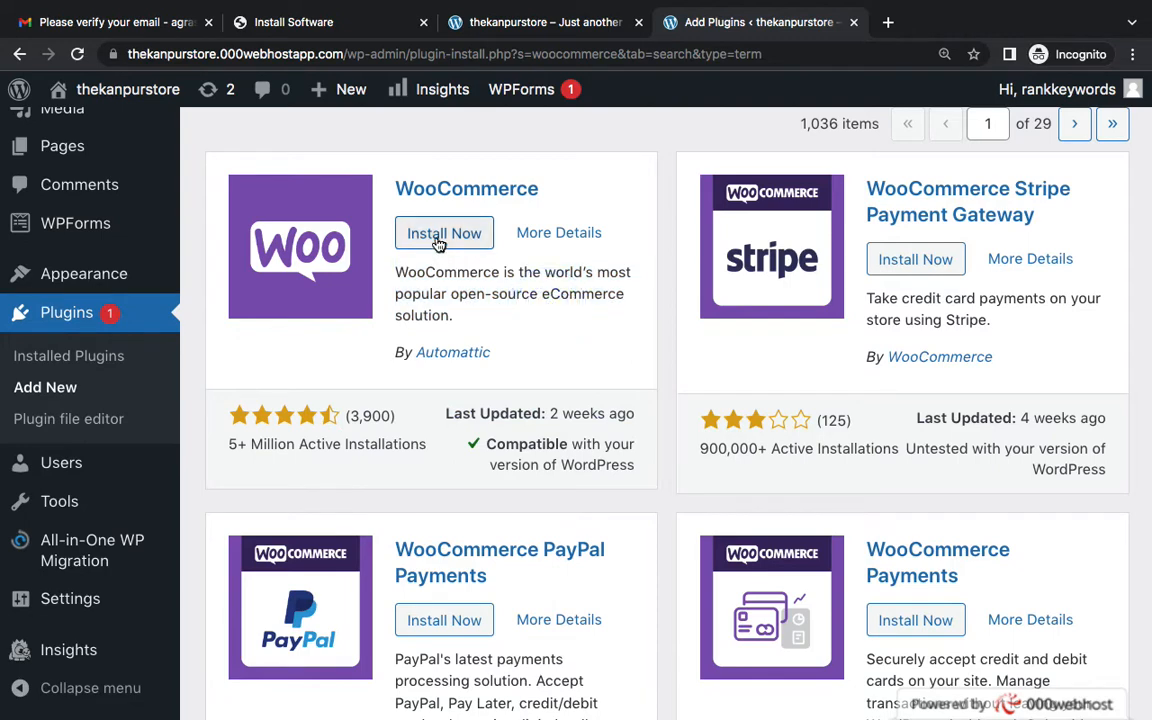
# Step: Try installing WooCommerce, which fails with a 'could not copy file' error, and dismiss it
pyautogui.click(440, 236)
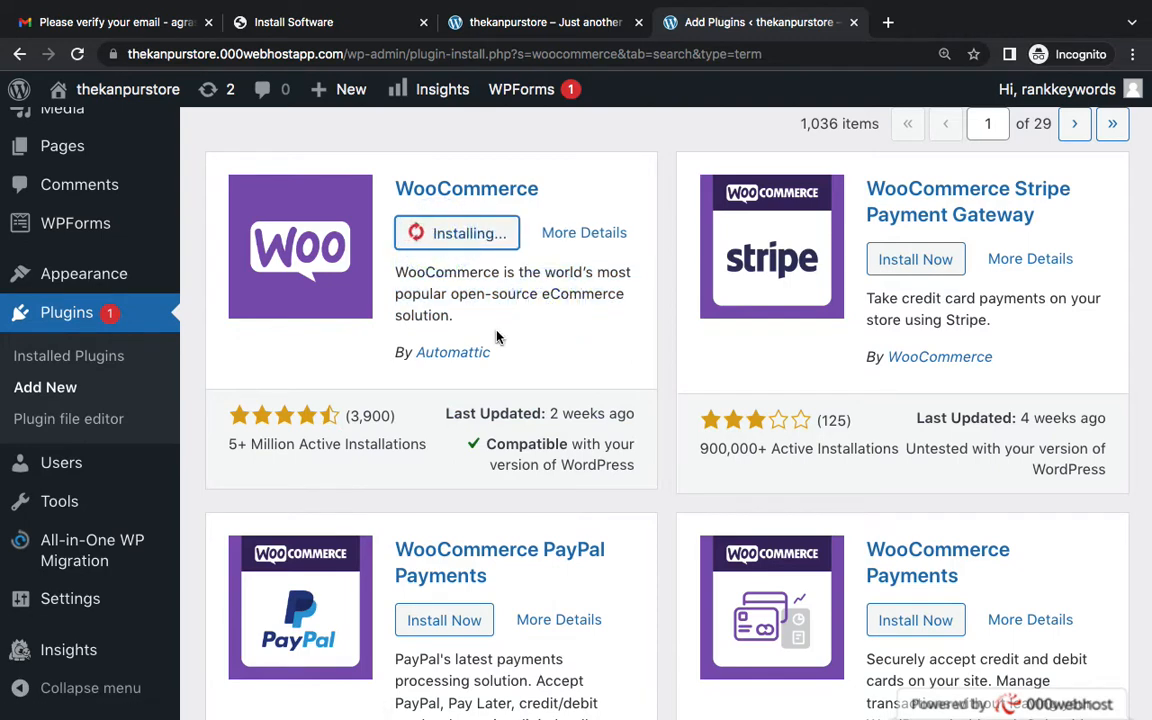
pyautogui.tripleClick(480, 293)
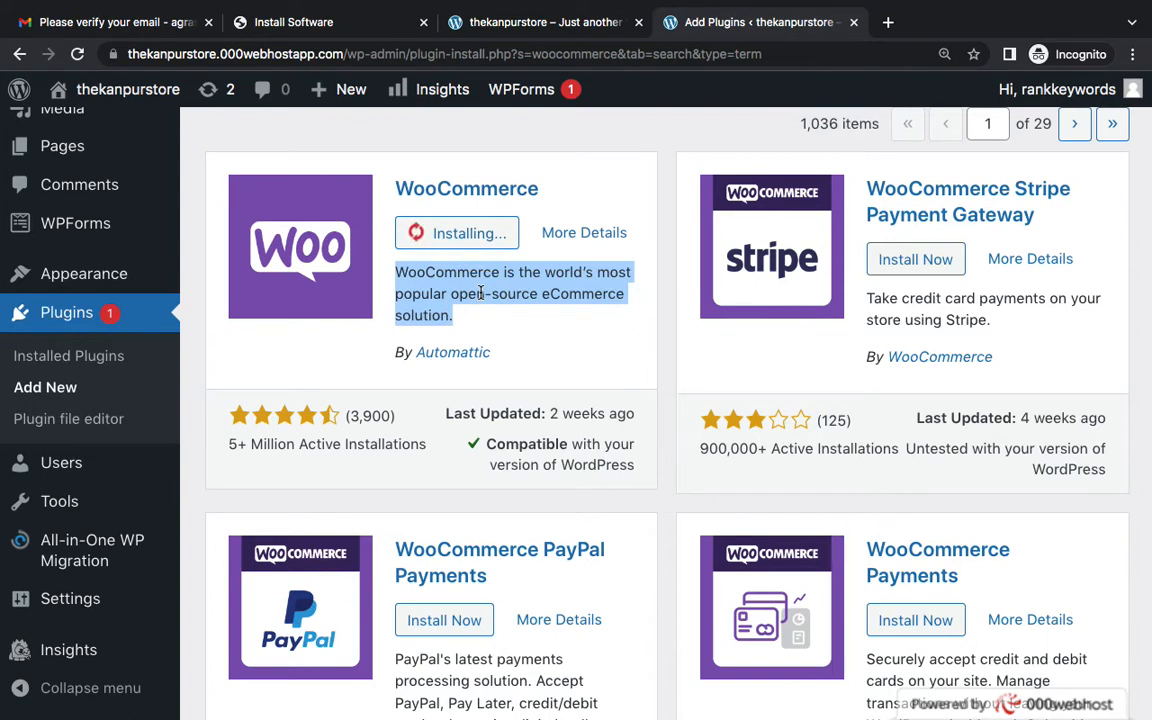
pyautogui.tripleClick(480, 293)
pyautogui.tripleClick(480, 293)
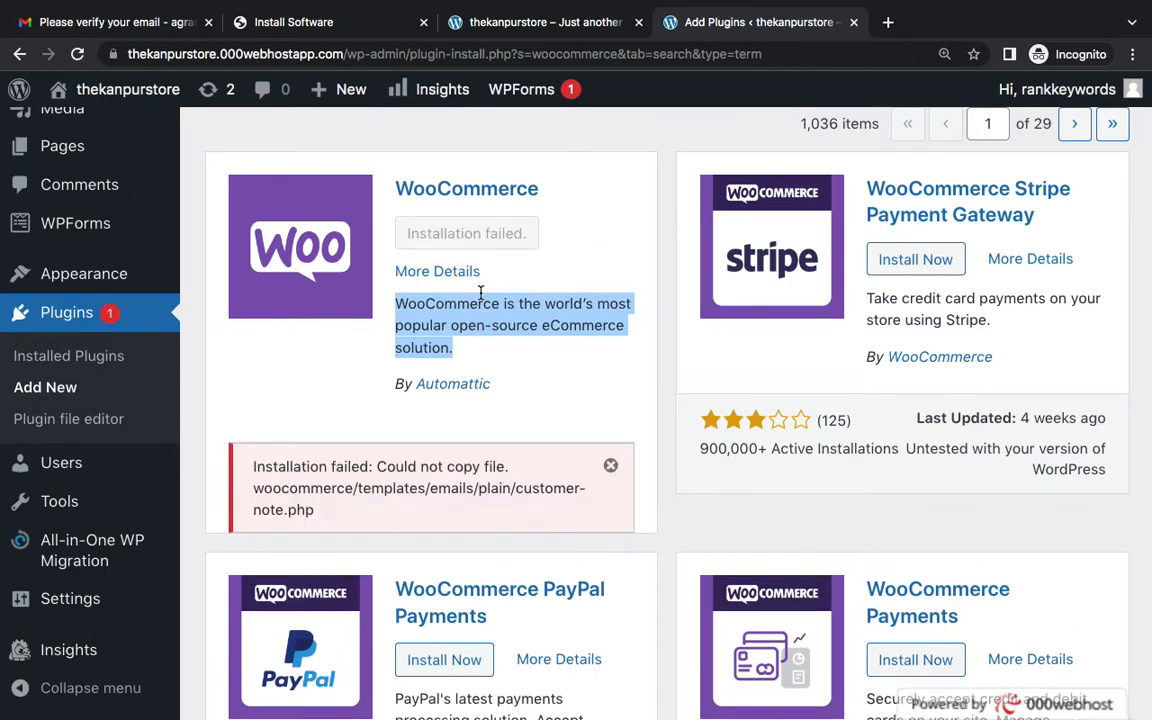
pyautogui.click(610, 466)
# Step: Reload the plugin search page and retry the WooCommerce install, which fails again
pyautogui.click(412, 54)
pyautogui.press('Return')
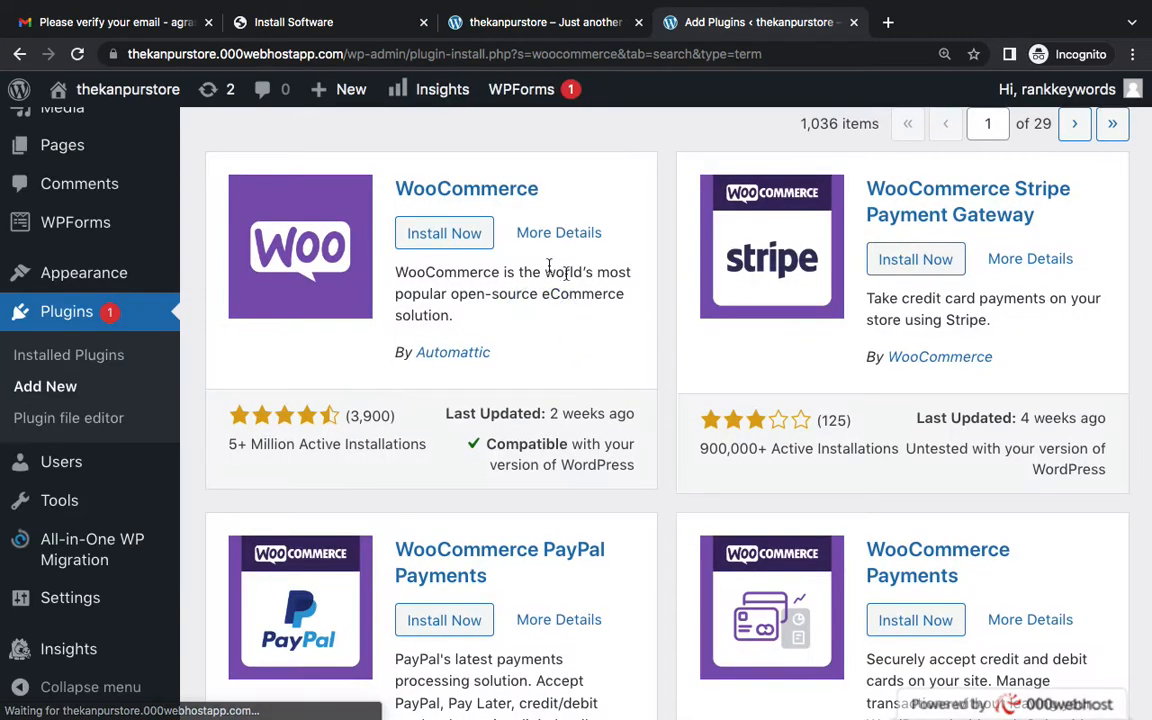
pyautogui.click(440, 232)
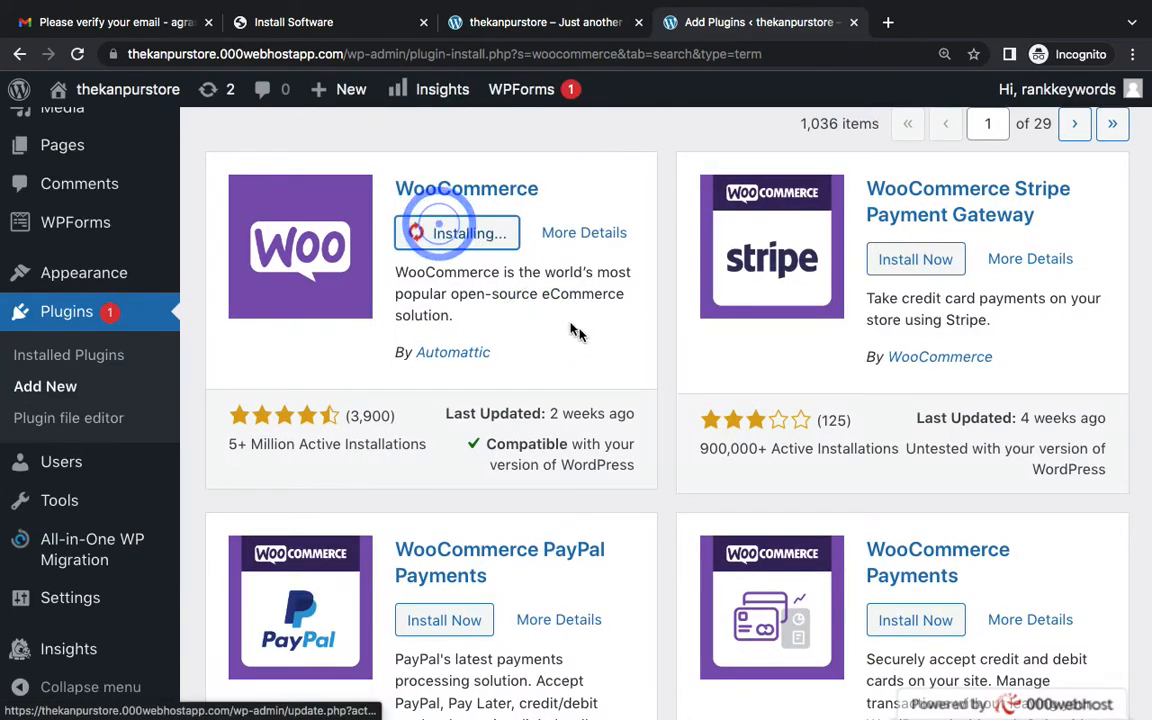
pyautogui.tripleClick(521, 291)
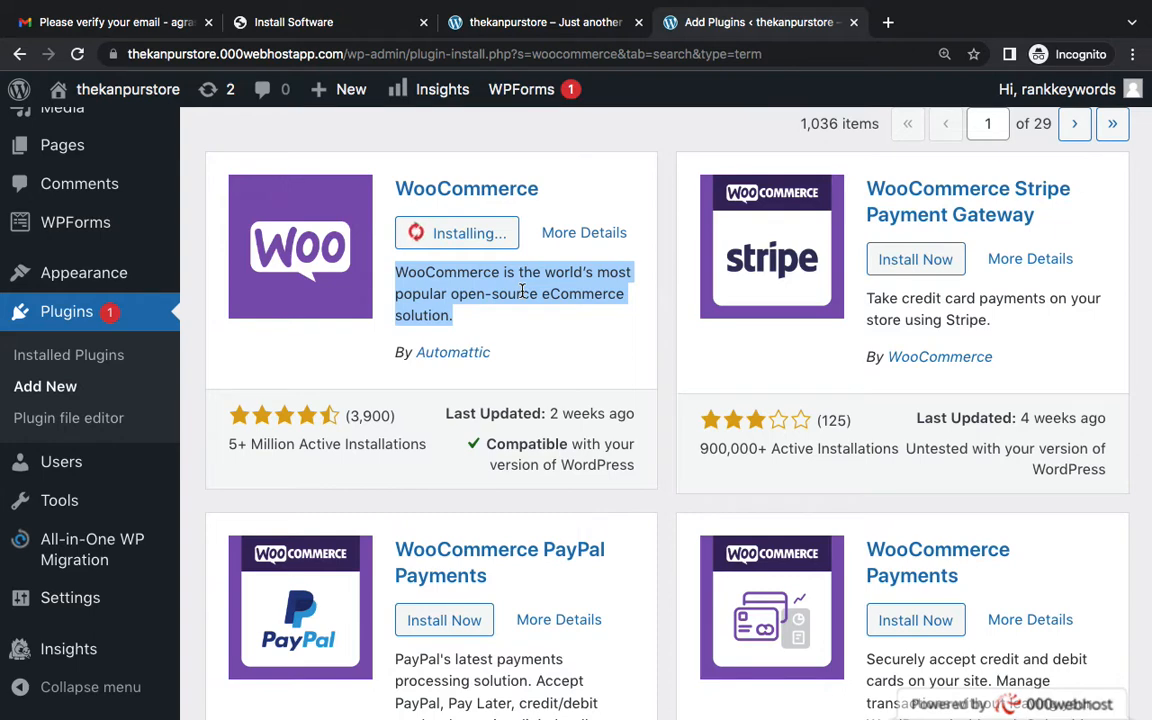
pyautogui.tripleClick(522, 291)
pyautogui.click(522, 289)
pyautogui.tripleClick(521, 321)
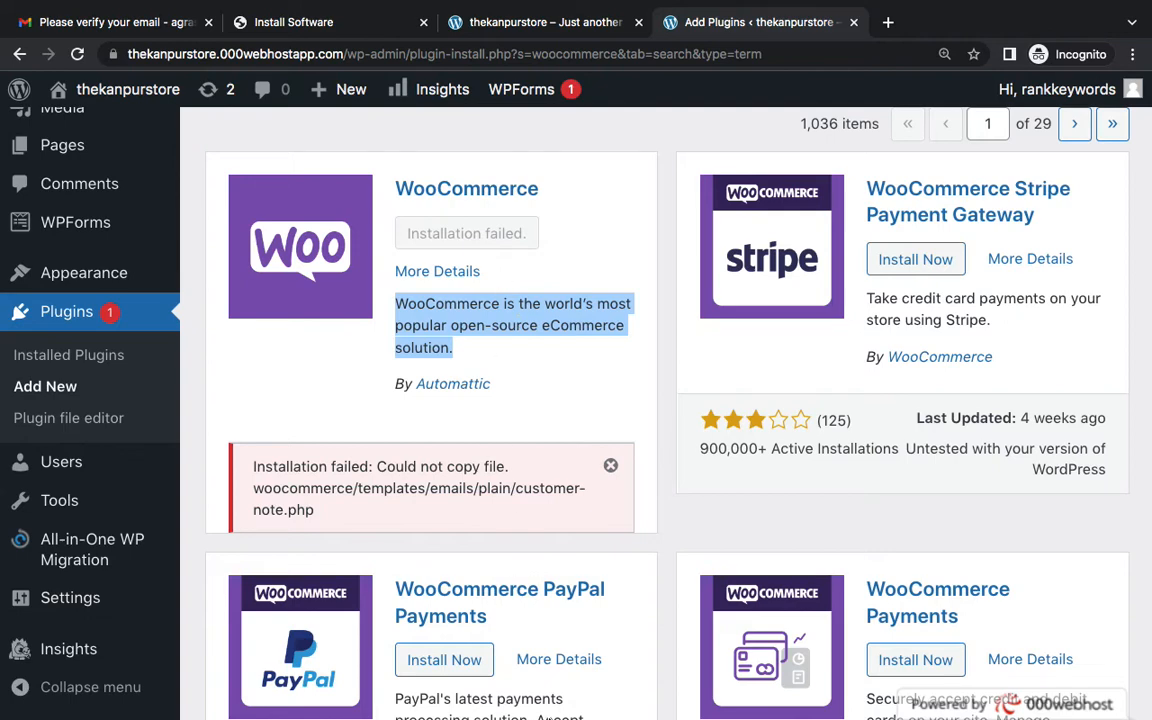
# Step: In the other Chrome window, replace the Notears Foundation login tab with a new blank tab
pyautogui.moveTo(506, 680)
pyautogui.click(601, 678)
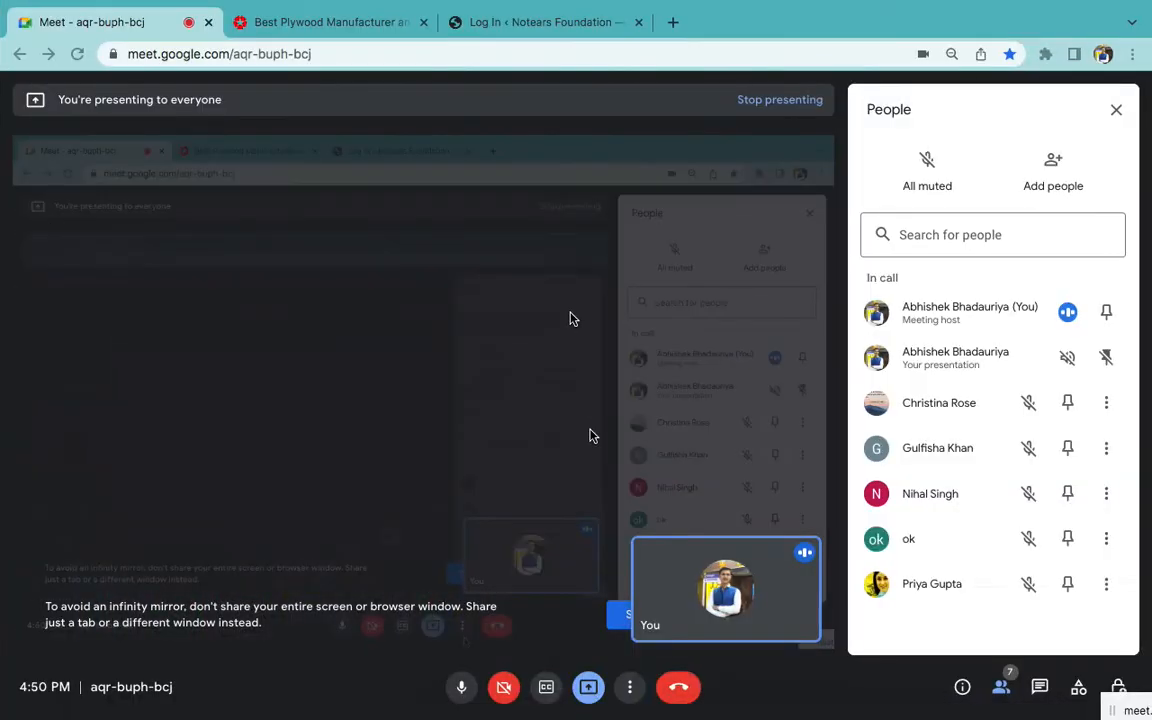
pyautogui.click(578, 26)
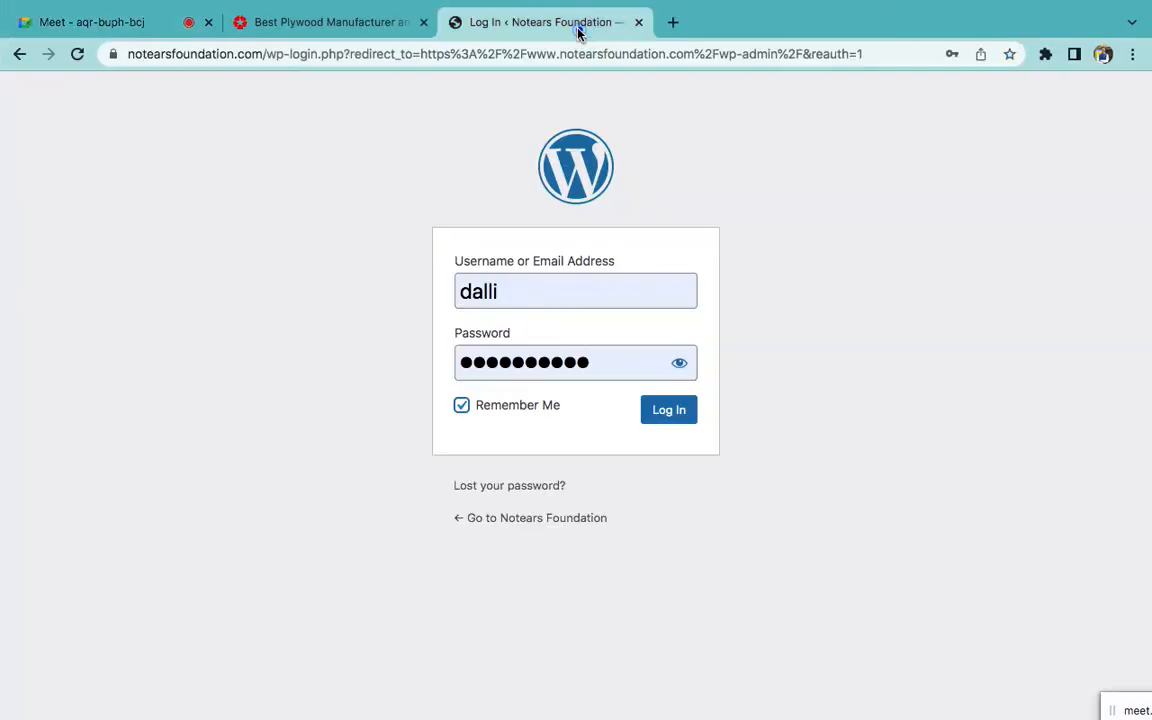
pyautogui.click(676, 28)
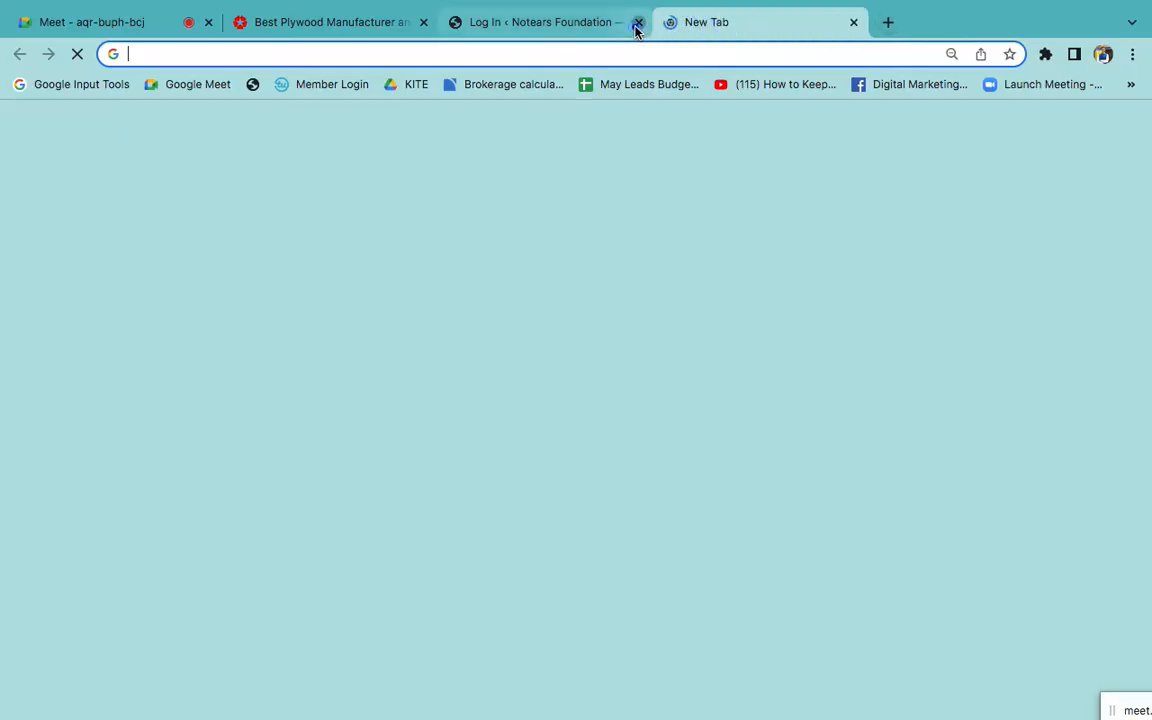
pyautogui.click(638, 22)
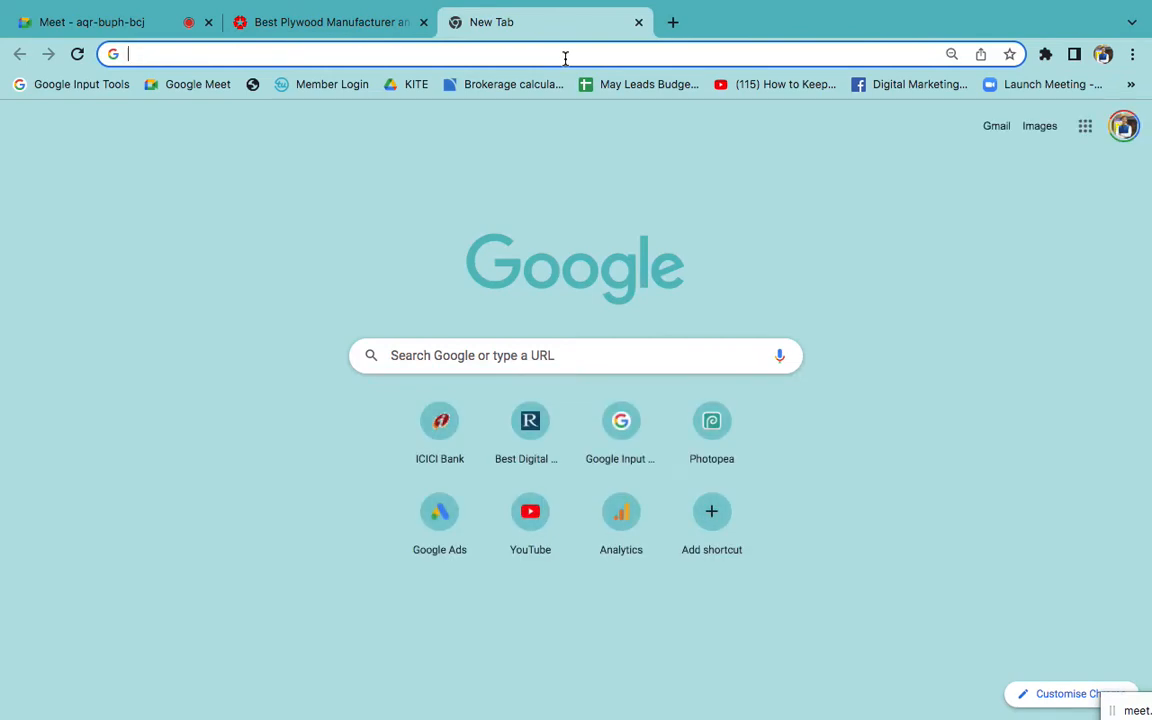
# Step: Go to amantutorials.in and log out of its admin account
pyautogui.write('agrasarnaaacademy.com')
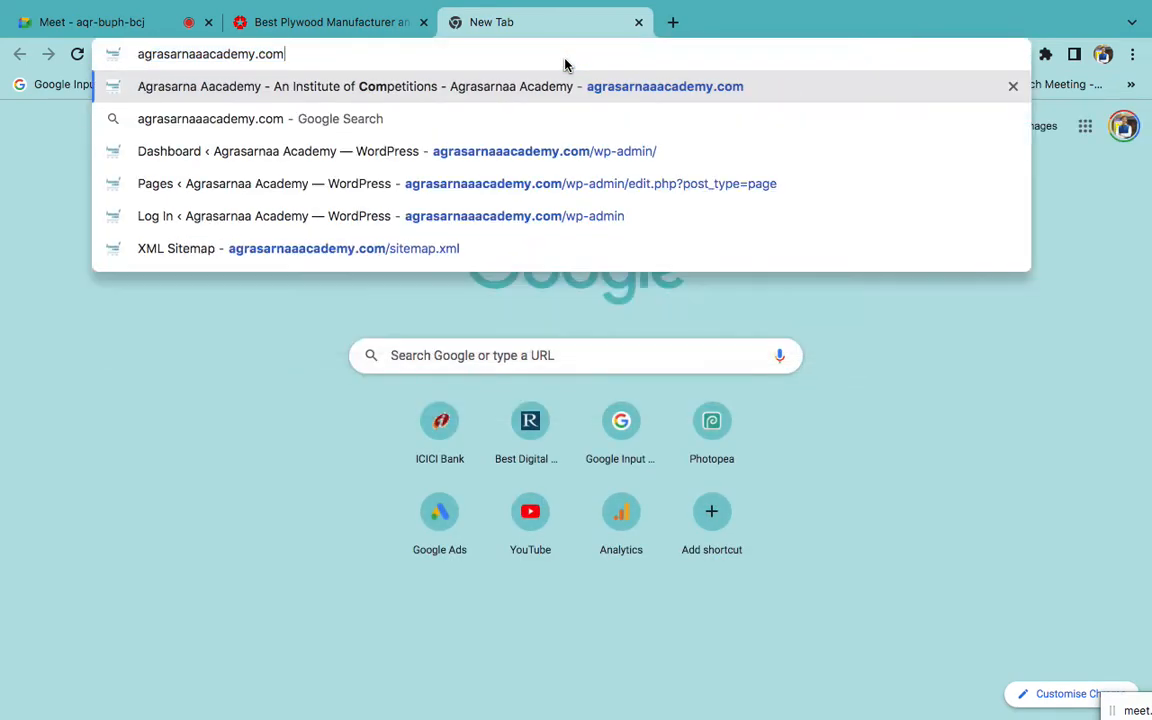
pyautogui.press('super+a')
pyautogui.write('aman')
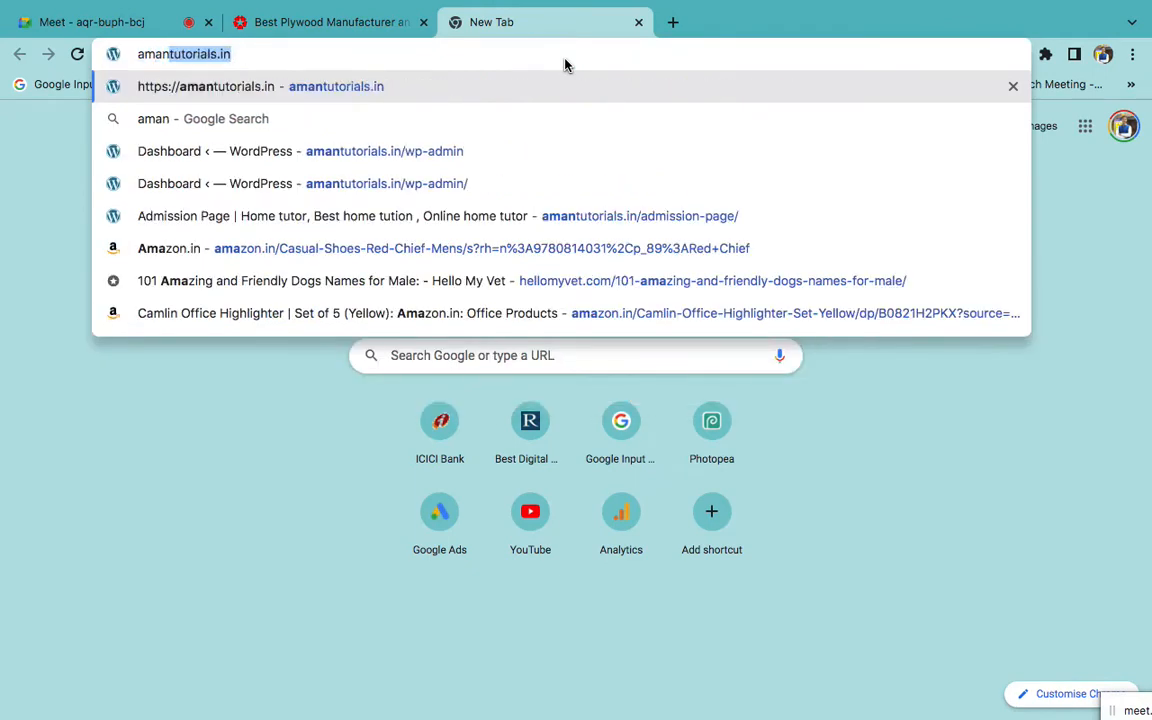
pyautogui.press('Return')
pyautogui.click(565, 58)
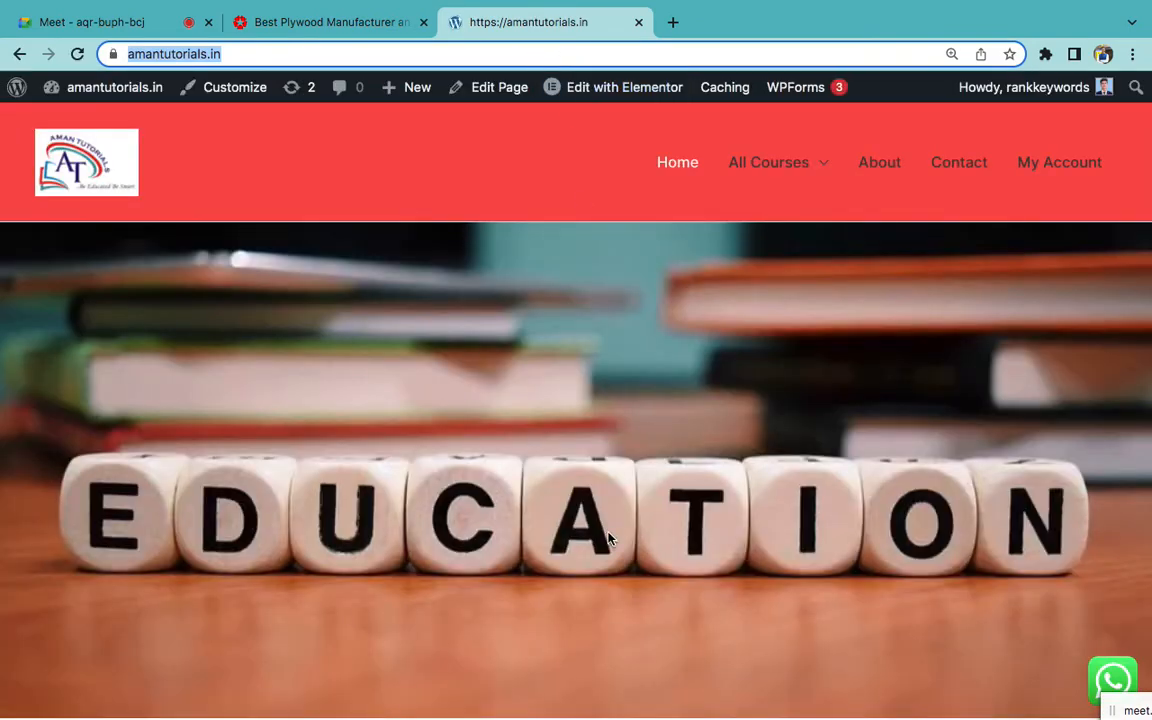
pyautogui.scroll(-20, 608, 538)
pyautogui.scroll(20, 608, 538)
pyautogui.moveTo(1016, 87)
pyautogui.click(982, 186)
# Step: In a fresh tab, load amantutorials.in/wp-admin
pyautogui.click(673, 22)
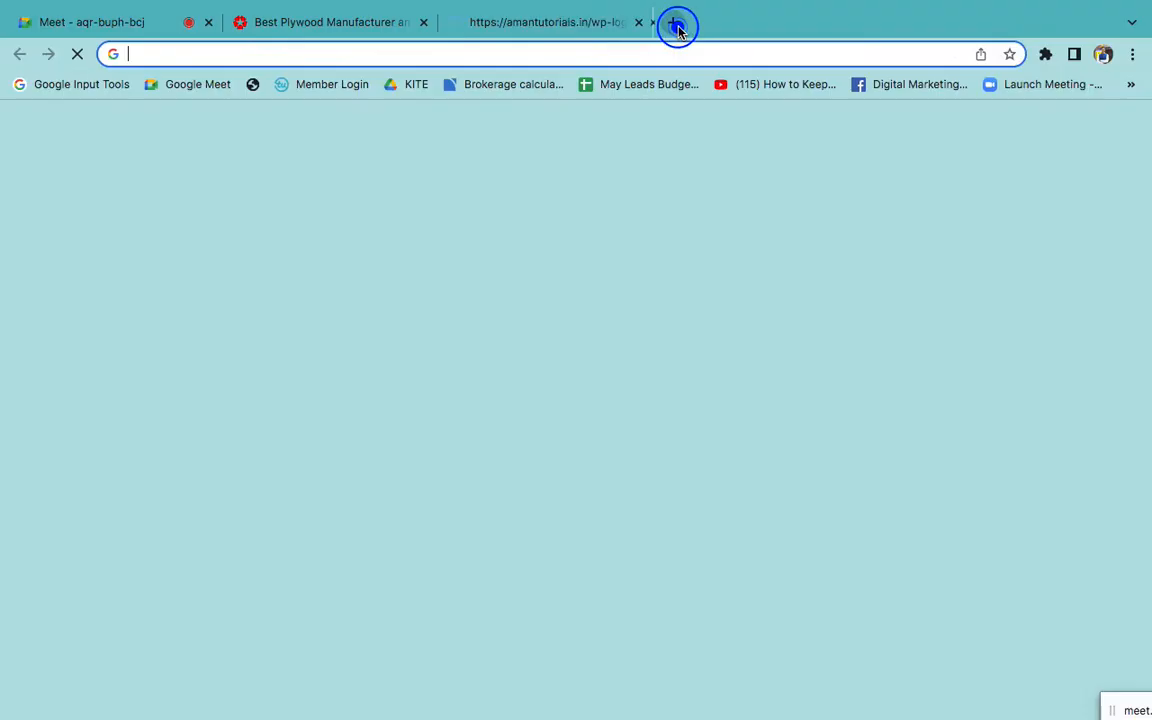
pyautogui.click(639, 23)
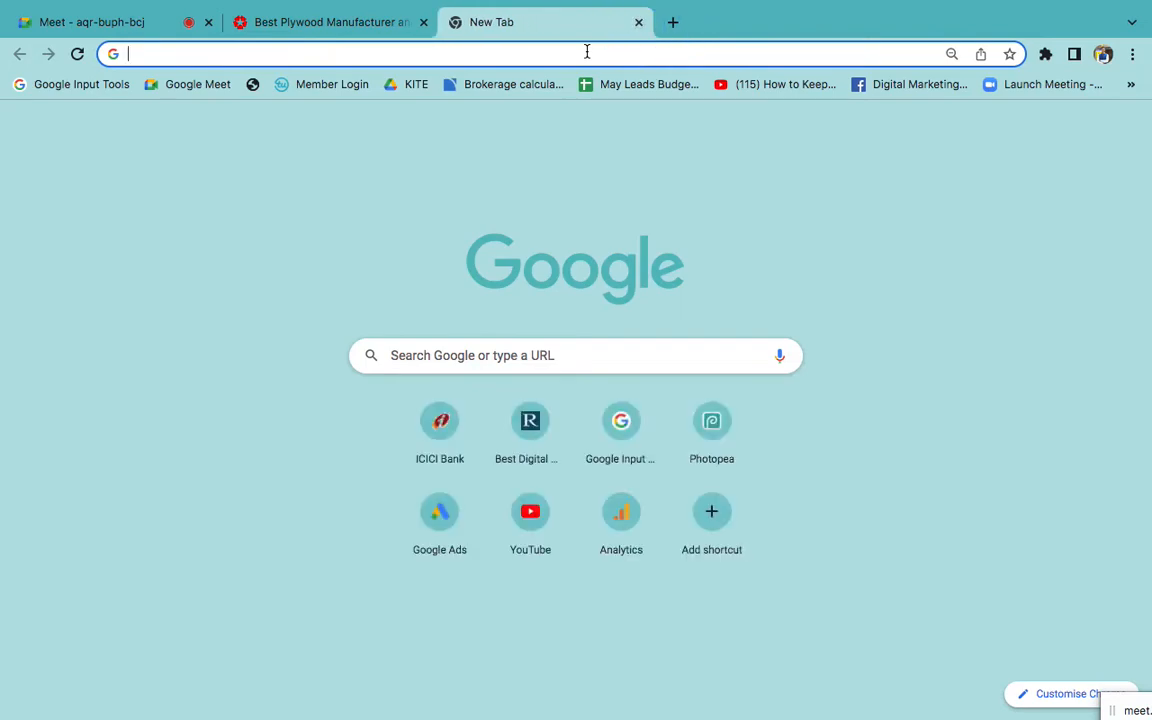
pyautogui.write('amantutorials.in')
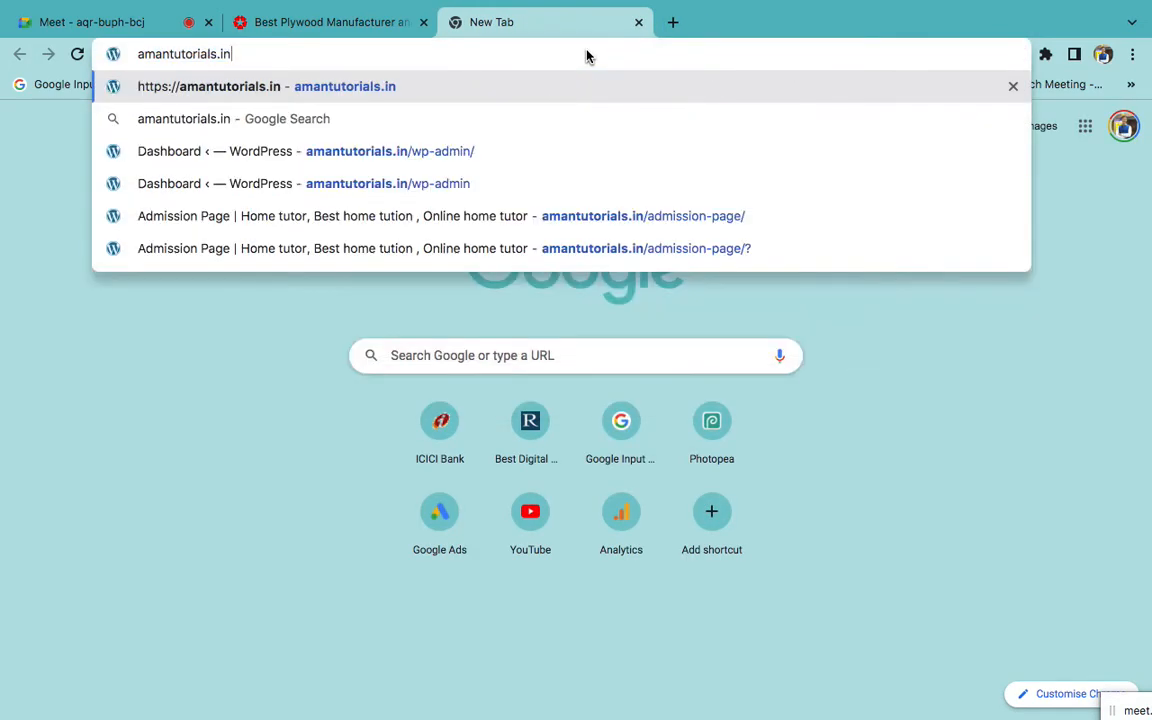
pyautogui.press('Return')
pyautogui.click(546, 54)
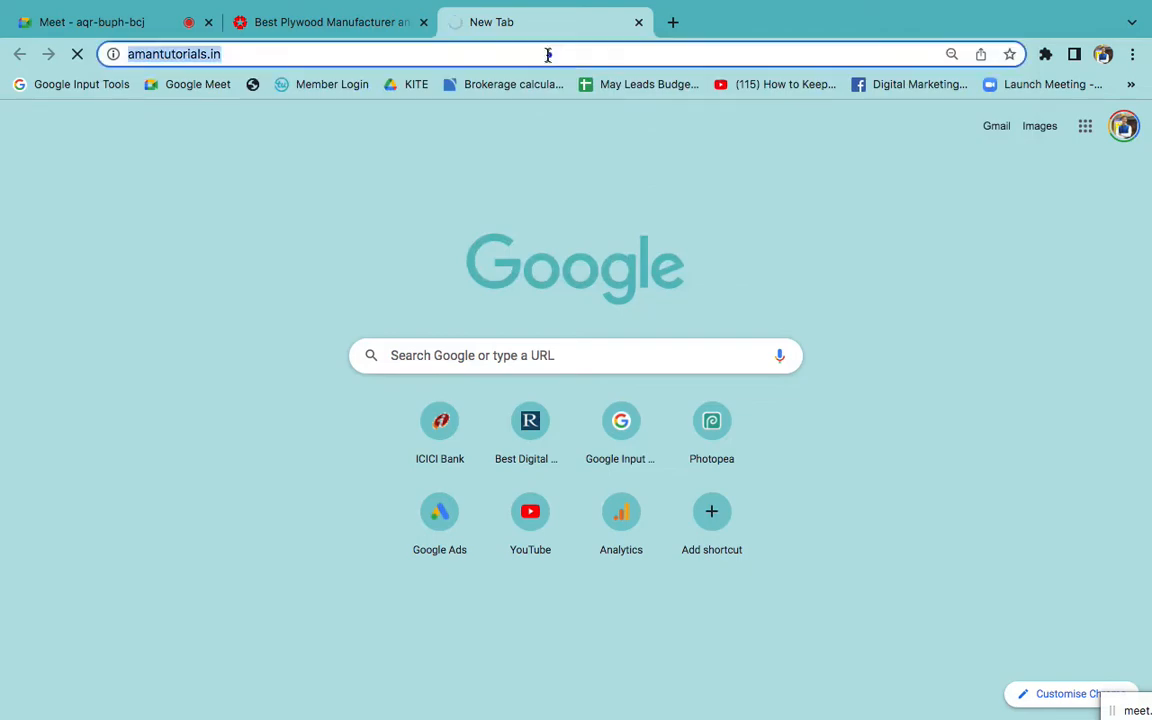
pyautogui.click(548, 54)
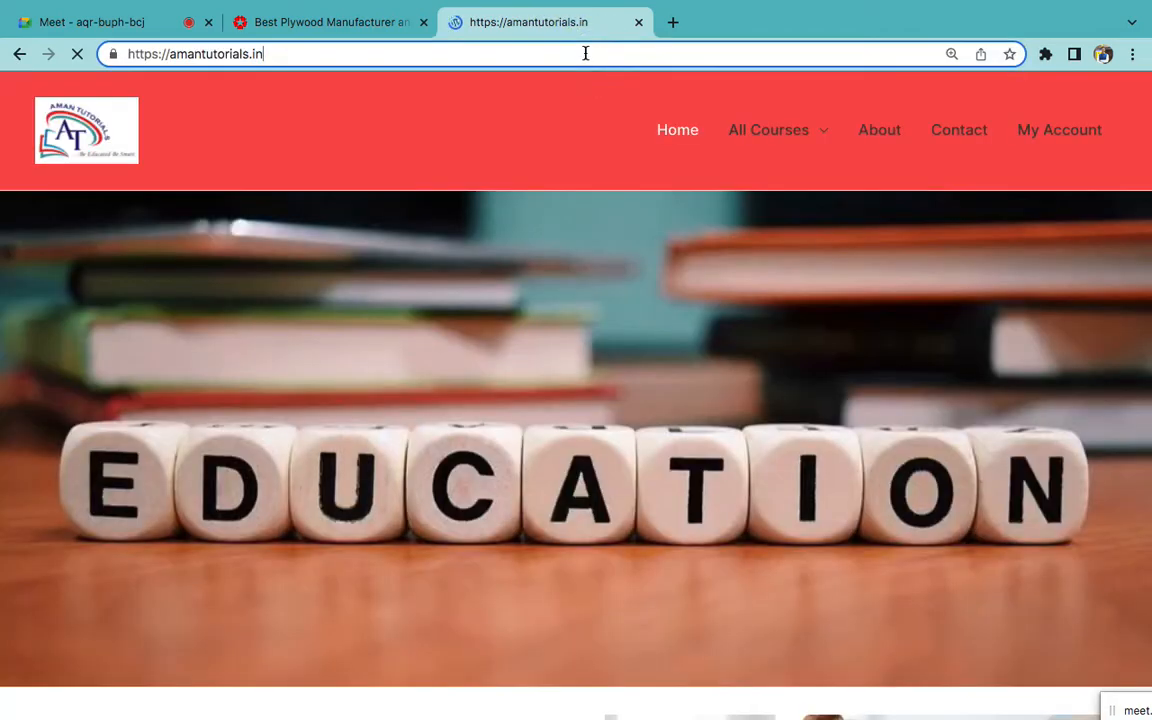
pyautogui.write('/wp-admin')
pyautogui.press('Return')
# Step: Tick Remember Me and log in to the amantutorials.in dashboard
pyautogui.click(586, 53)
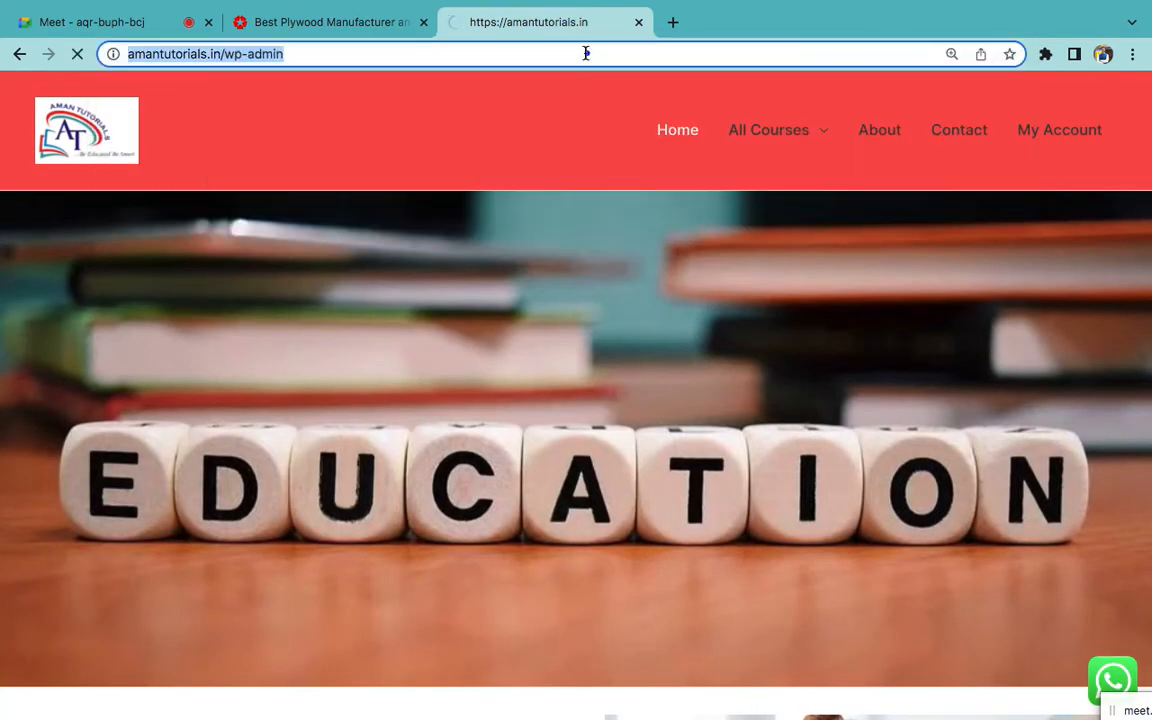
pyautogui.click(512, 445)
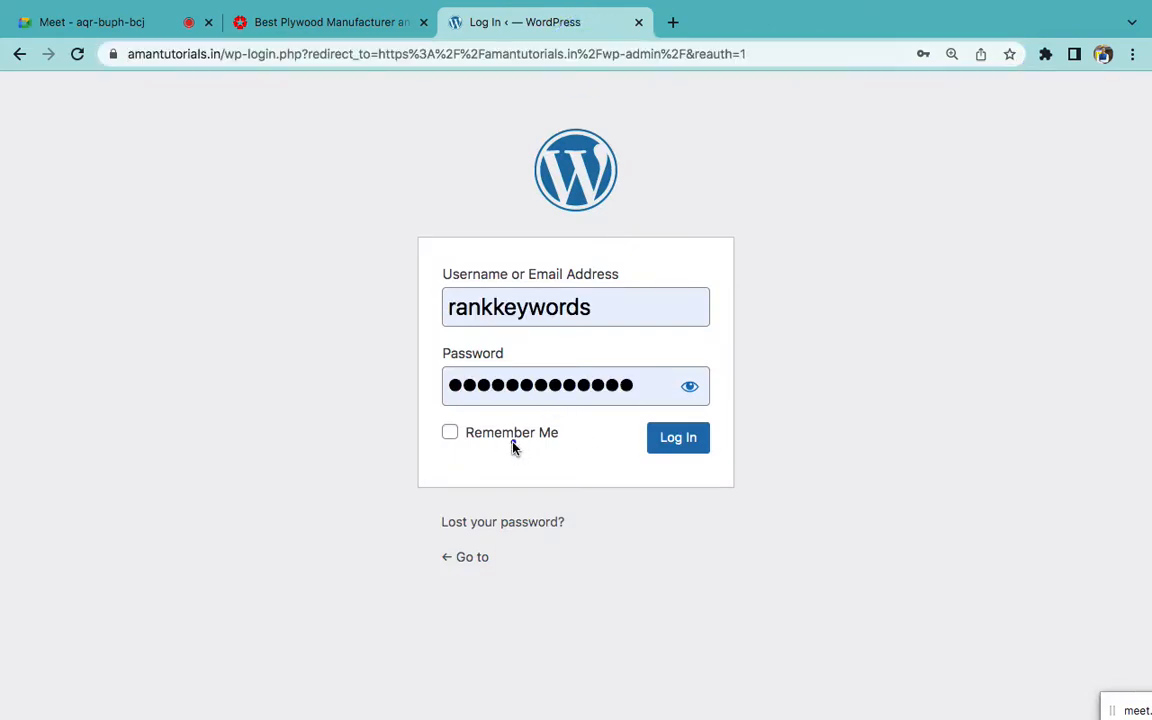
pyautogui.click(509, 431)
pyautogui.click(686, 442)
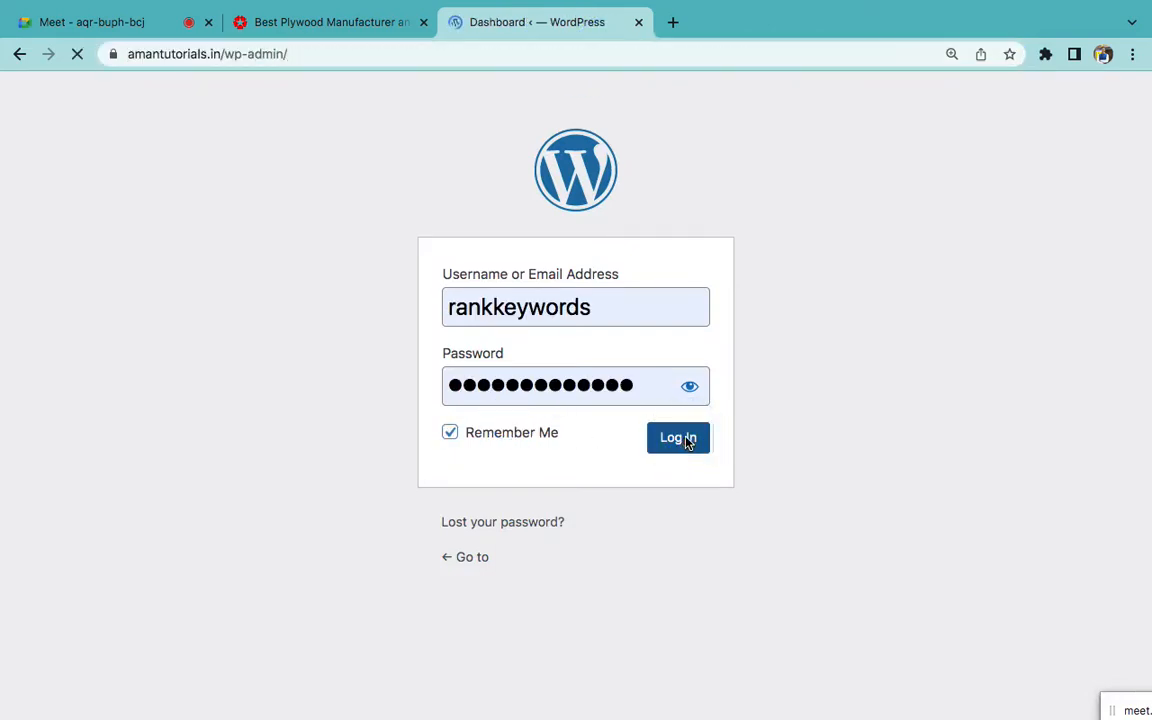
pyautogui.scroll(-3, 760, 490)
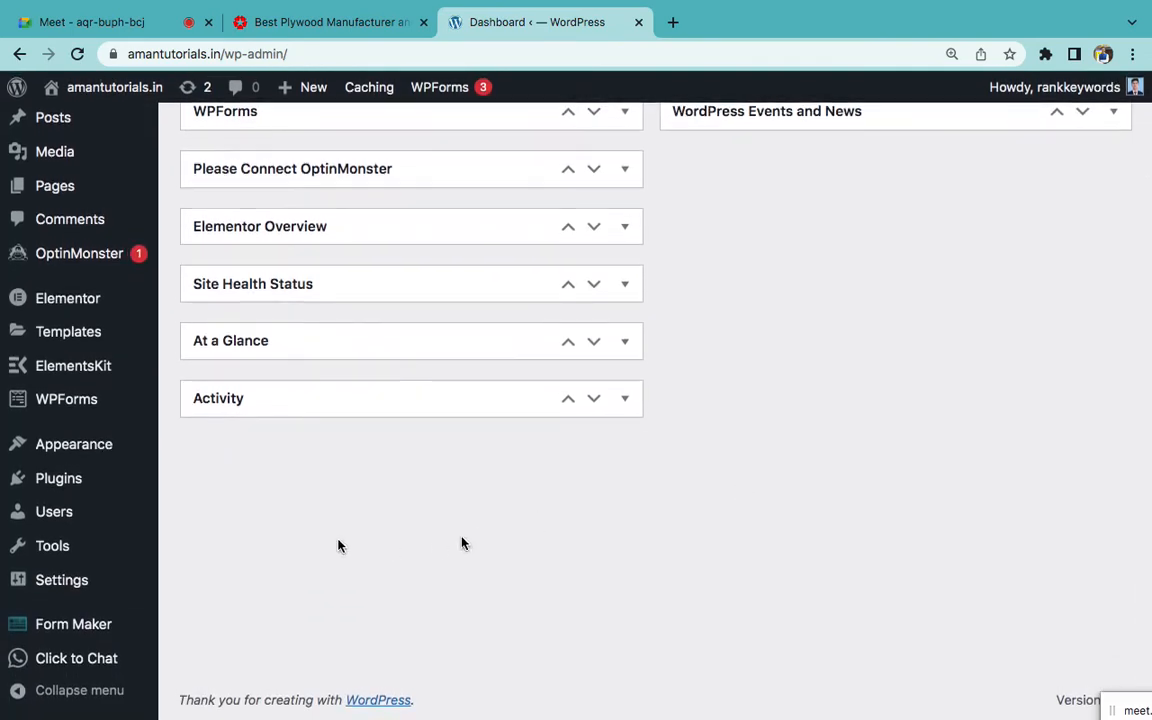
# Step: Search Add Plugins for 'woocommerce', install it, and activate it
pyautogui.moveTo(91, 492)
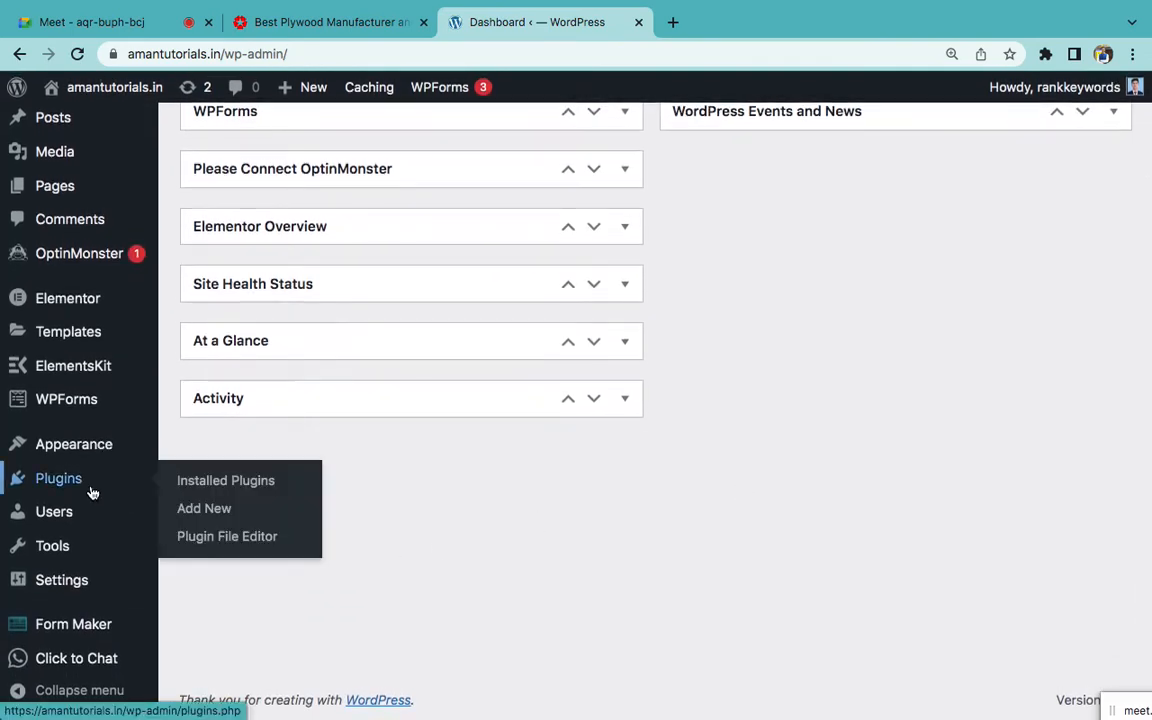
pyautogui.click(216, 512)
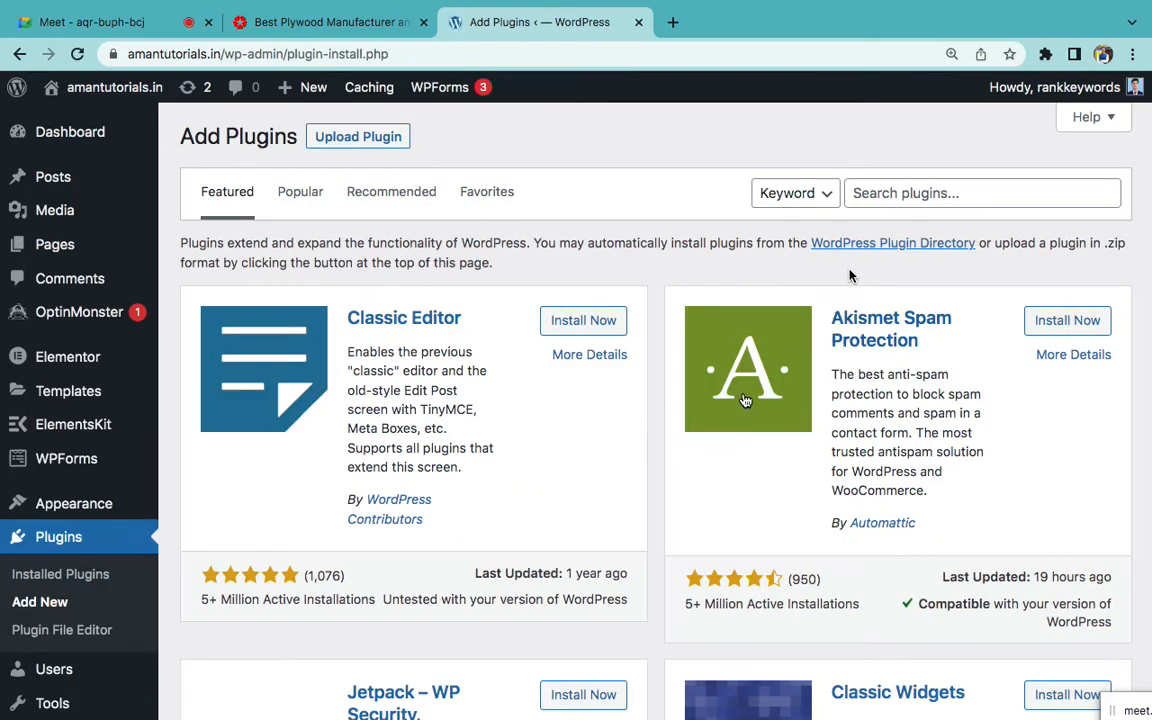
pyautogui.click(887, 181)
pyautogui.write('woocommerce')
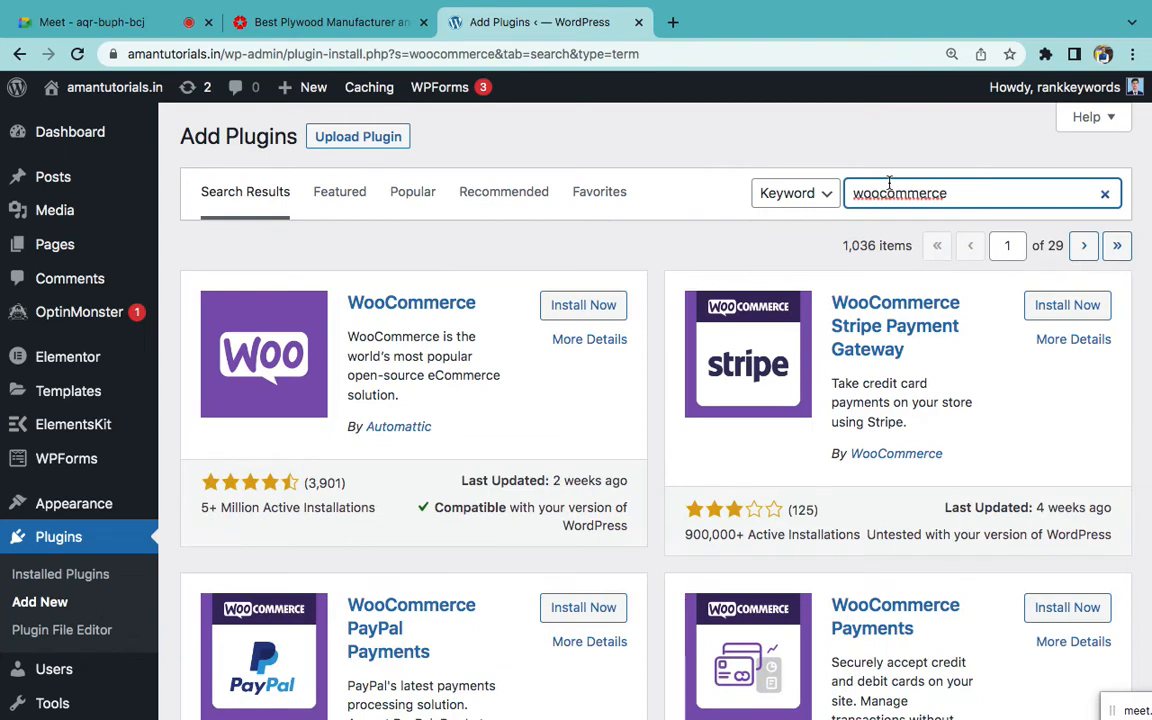
pyautogui.click(598, 307)
pyautogui.tripleClick(459, 372)
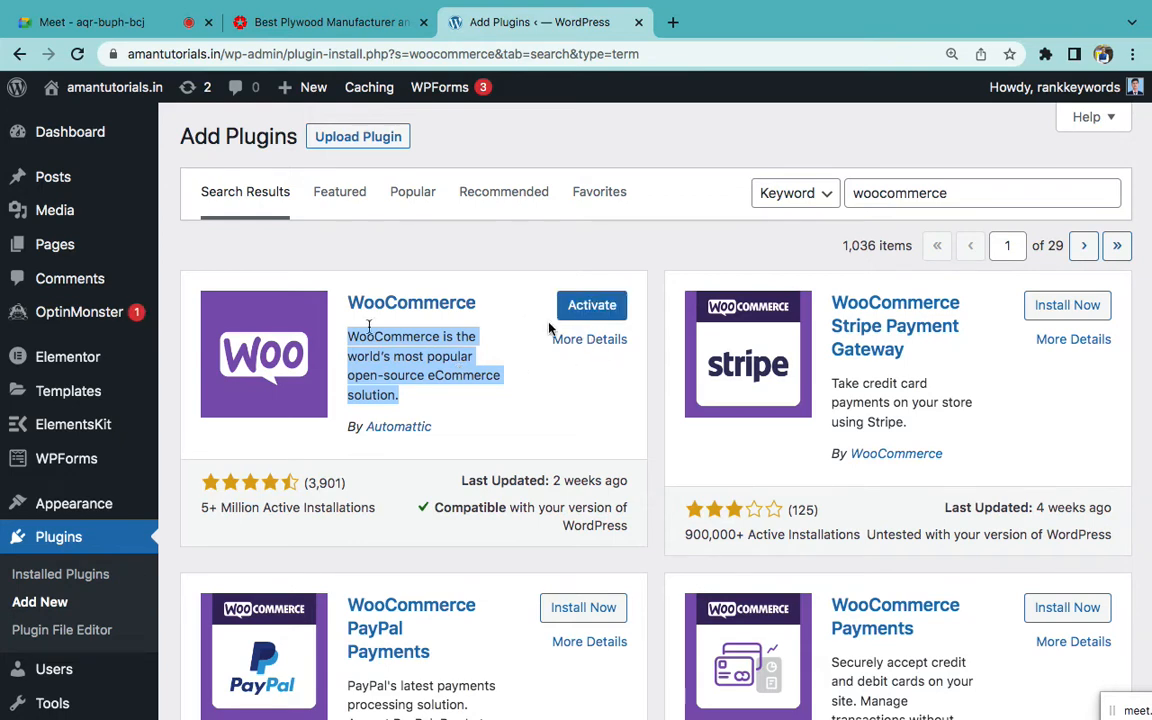
pyautogui.click(588, 314)
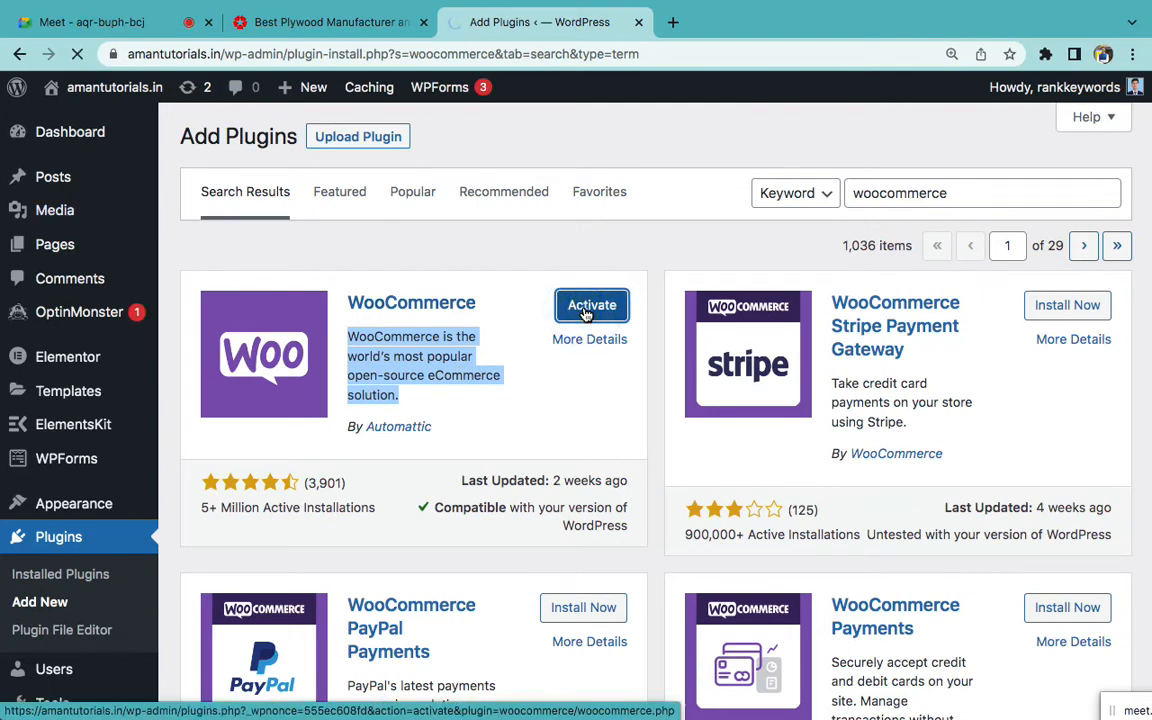
# Step: Check the Word notes below item 6, then select the site domain in Chrome's address bar
pyautogui.moveTo(730, 714)
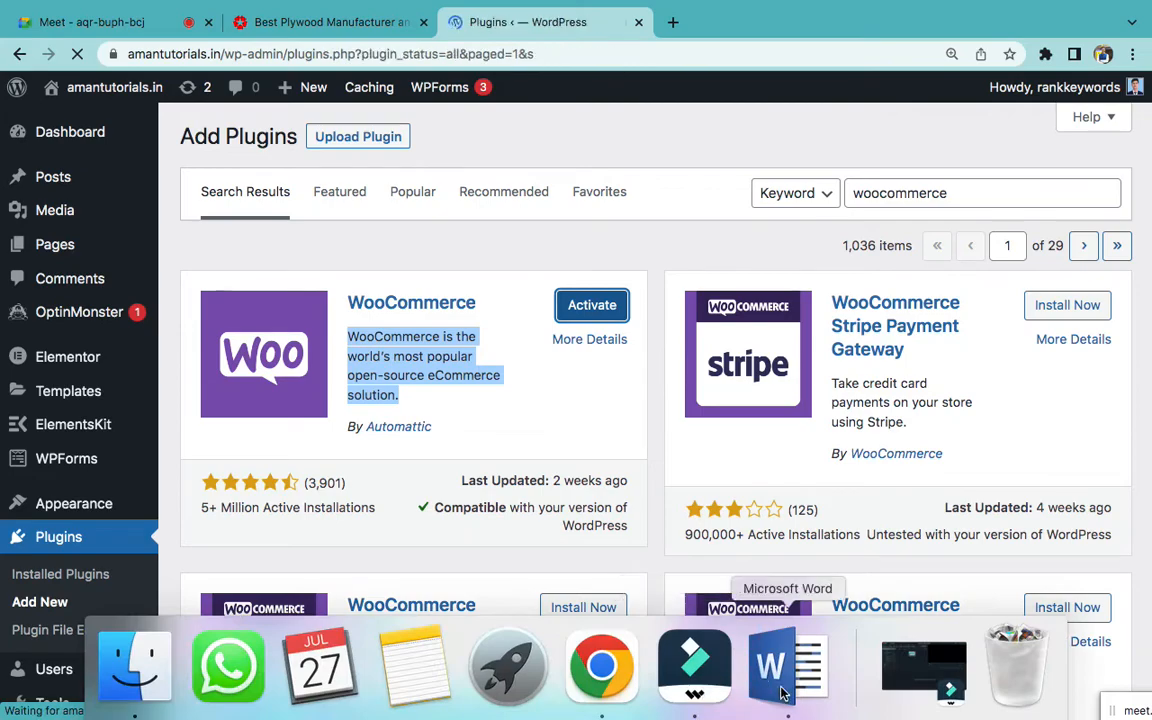
pyautogui.click(782, 692)
pyautogui.click(818, 404)
pyautogui.scroll(-1, 820, 406)
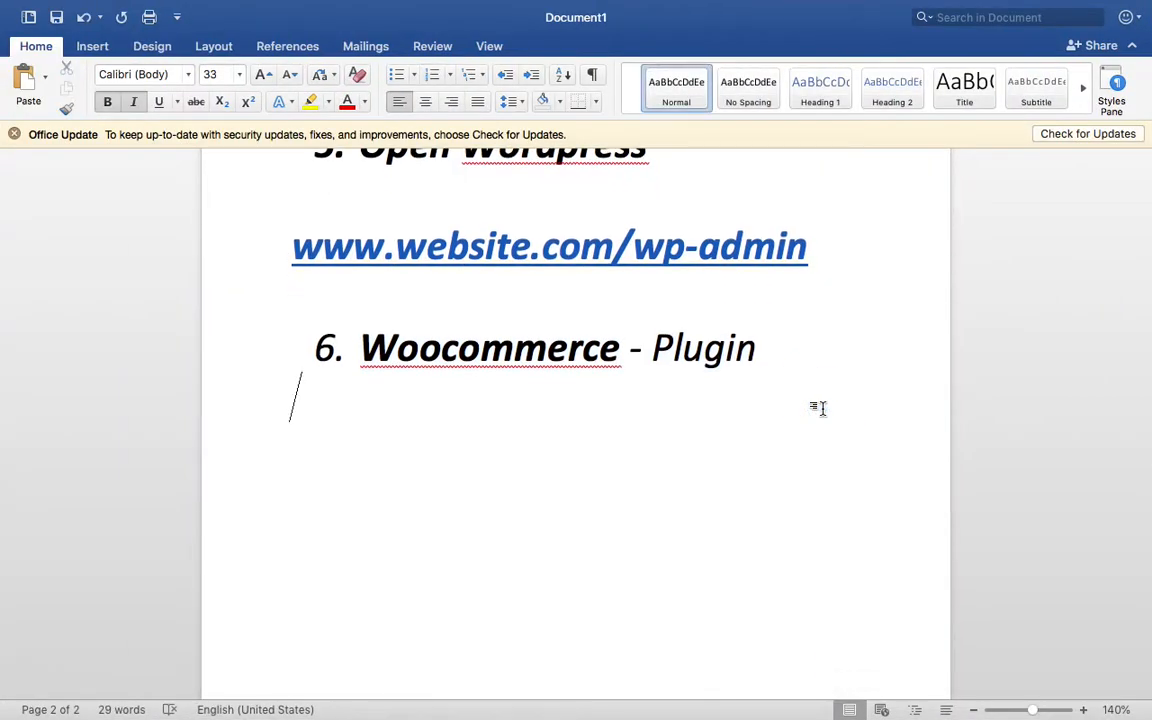
pyautogui.hotkey('ctrl', 'Right')
pyautogui.scroll(-4, 682, 593)
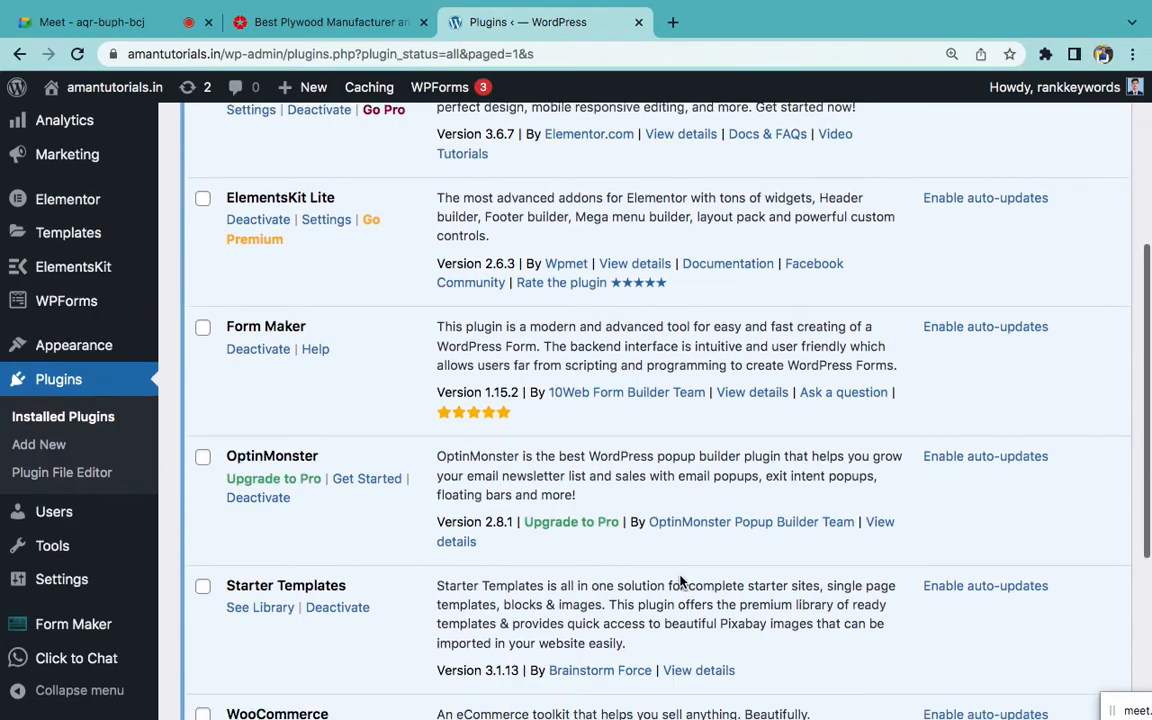
pyautogui.scroll(5, 680, 575)
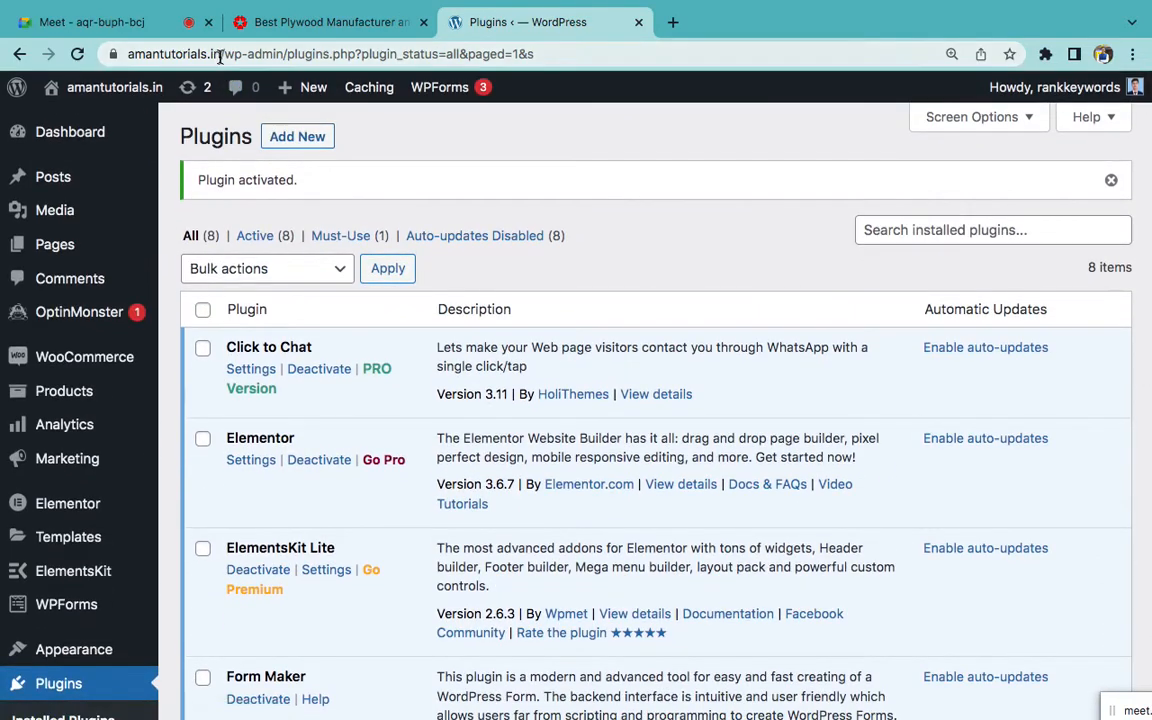
pyautogui.moveTo(220, 57); pyautogui.dragTo(128, 54)
pyautogui.hotkey('ctrl', 'c')
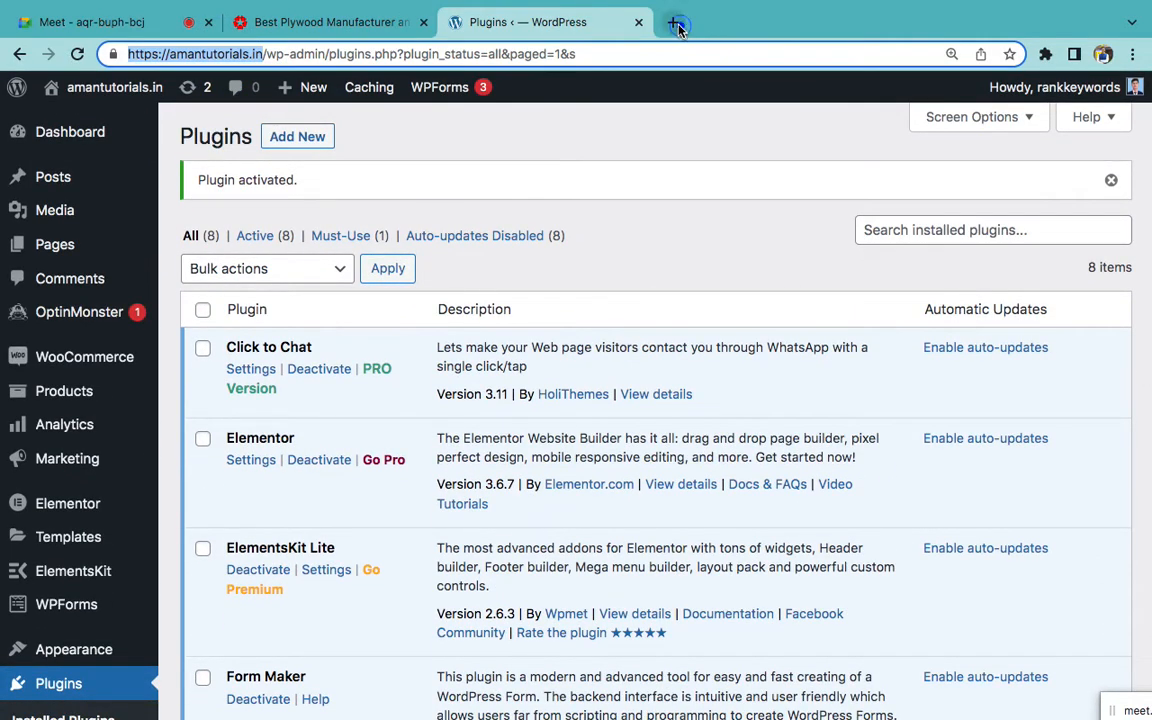
# Step: Open the pasted amantutorials.in domain in a new tab and reset the page zoom
pyautogui.click(673, 22)
pyautogui.hotkey('ctrl', 'v')
pyautogui.press('Return')
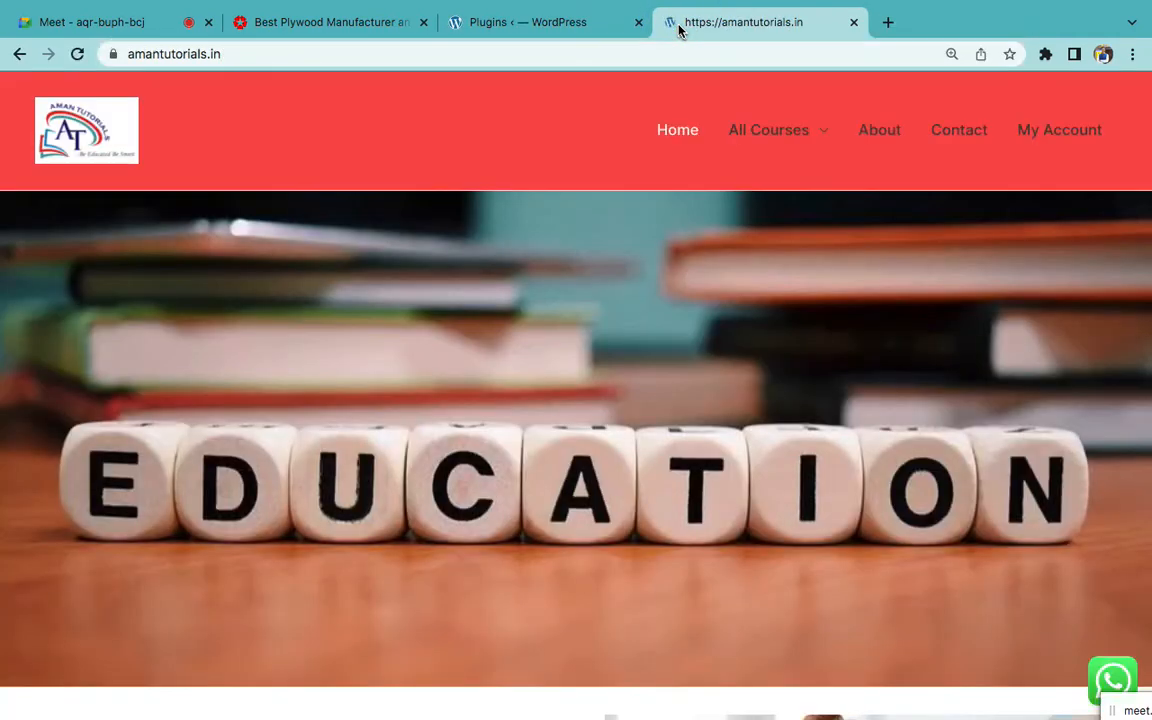
pyautogui.hotkey('ctrl', '-')
pyautogui.scroll(-15, 751, 417)
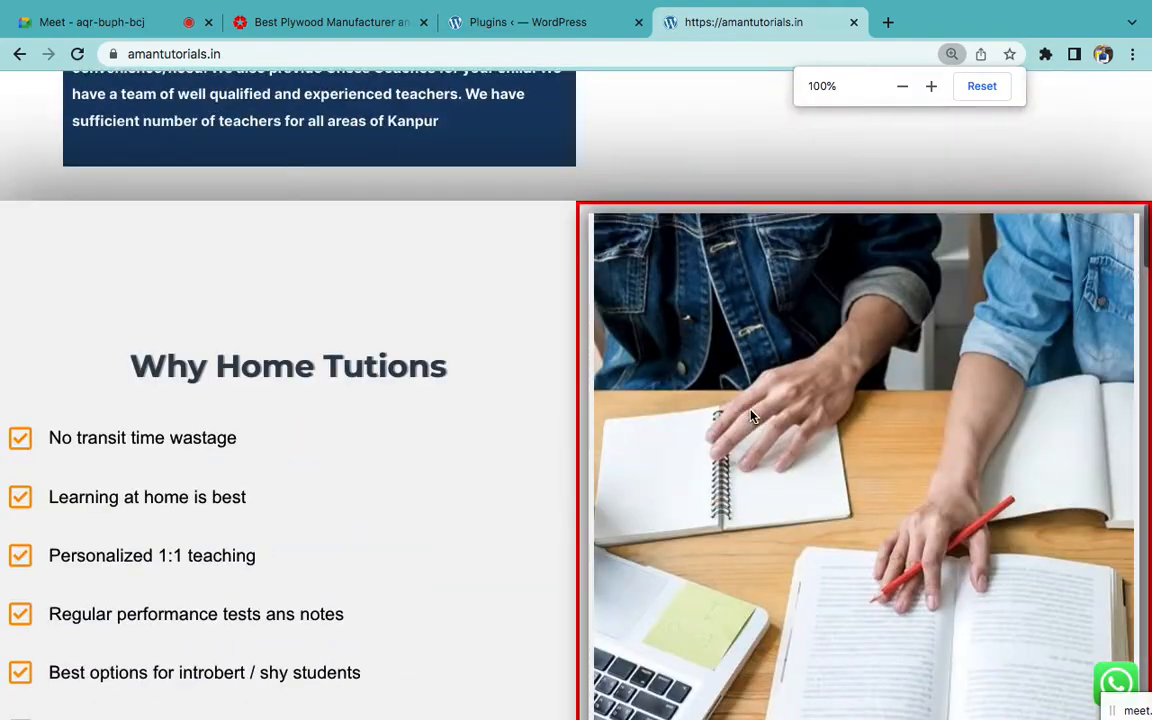
pyautogui.scroll(15, 751, 417)
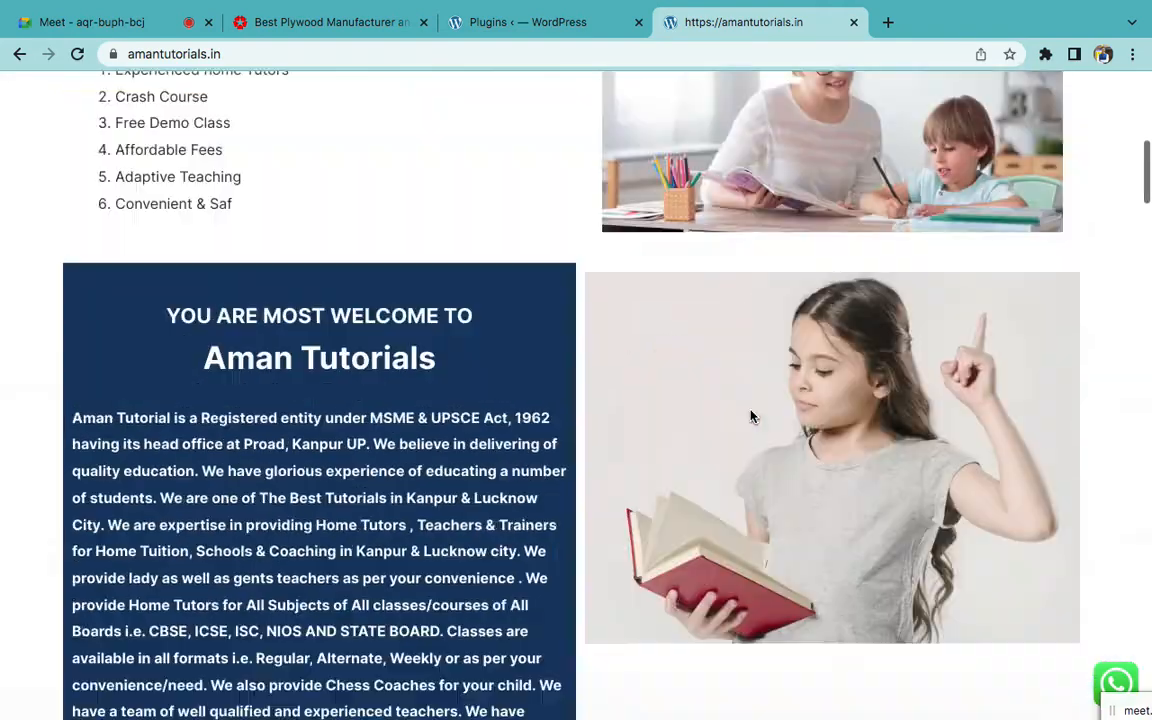
pyautogui.scroll(2, 751, 417)
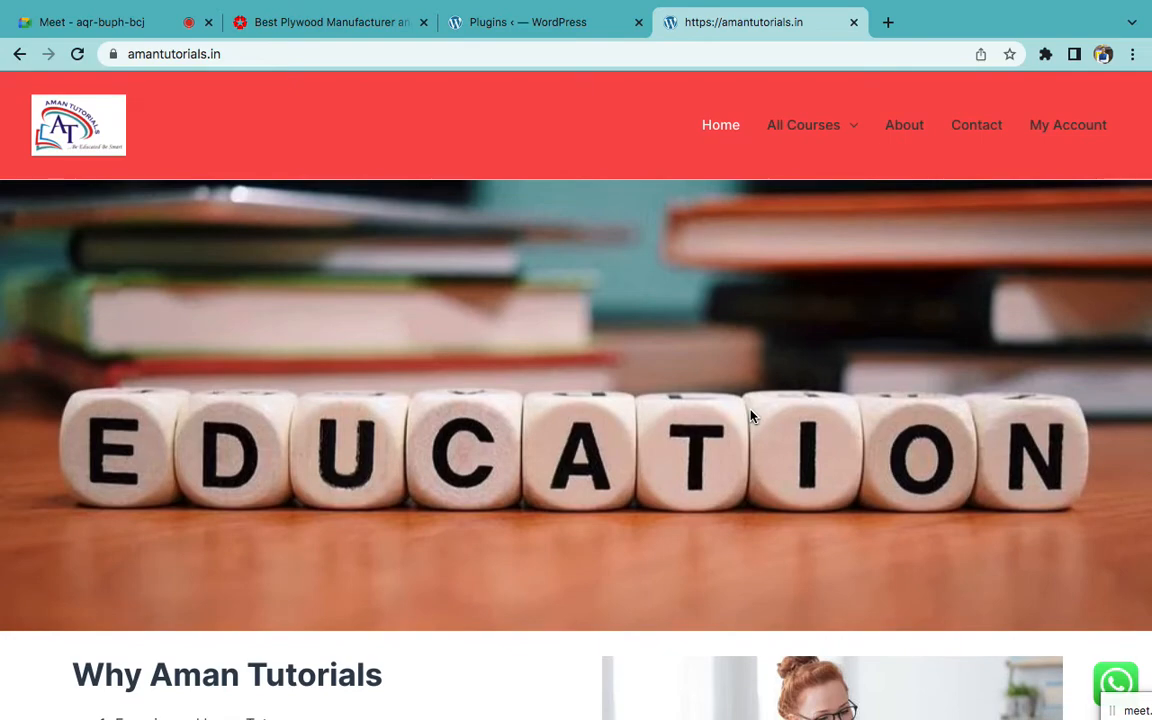
# Step: Open flipkart.com in another new tab
pyautogui.click(889, 21)
pyautogui.write('fli')
pyautogui.press('Return')
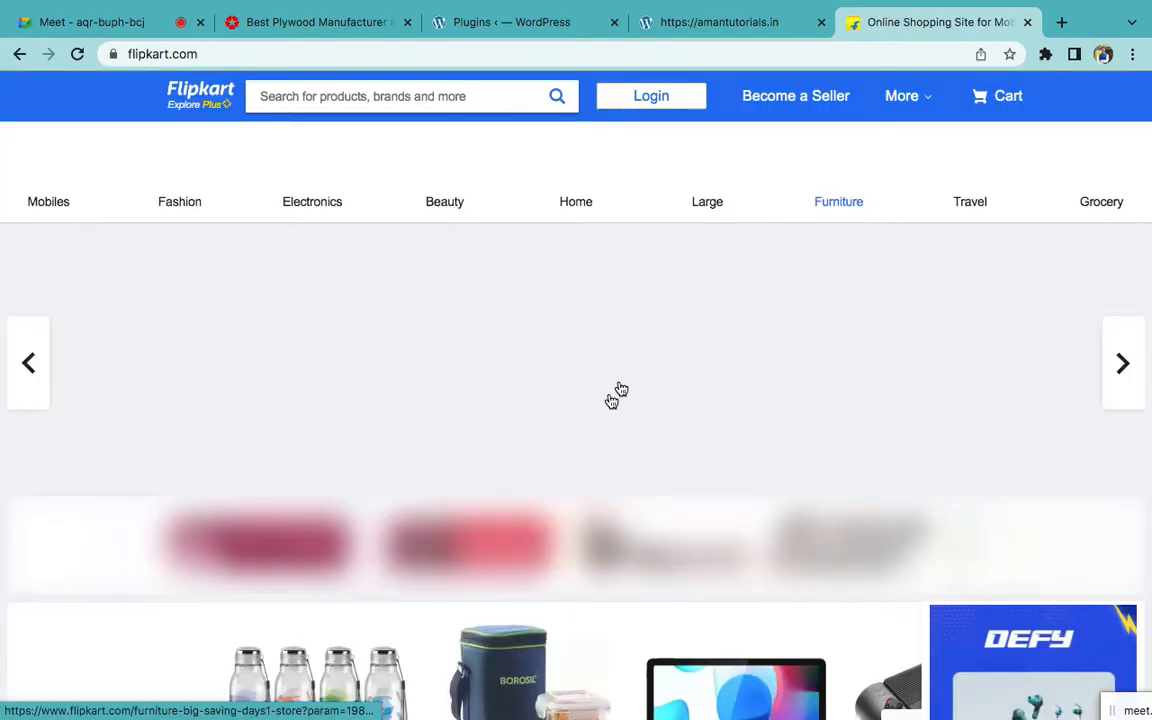
# Step: From Flipkart's Water Bottles listing, open the LA'FORTE 1000 ml copper bottle (₹990, was ₹1,290)
pyautogui.scroll(-5, 612, 396)
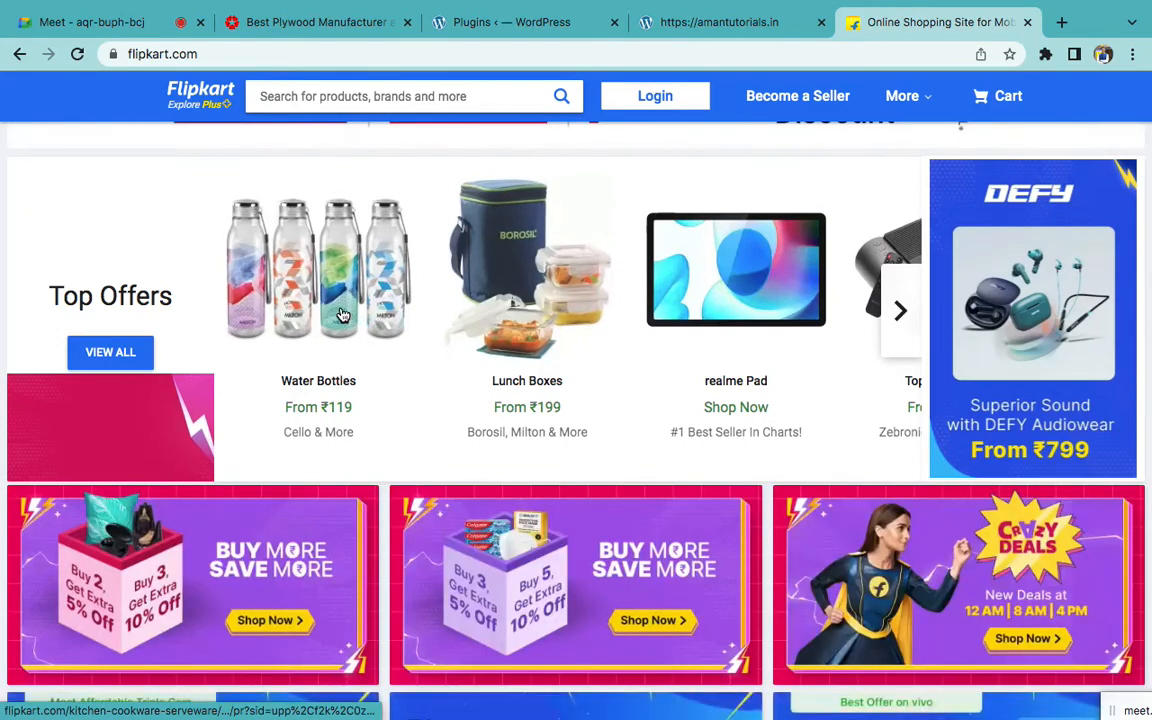
pyautogui.click(341, 312)
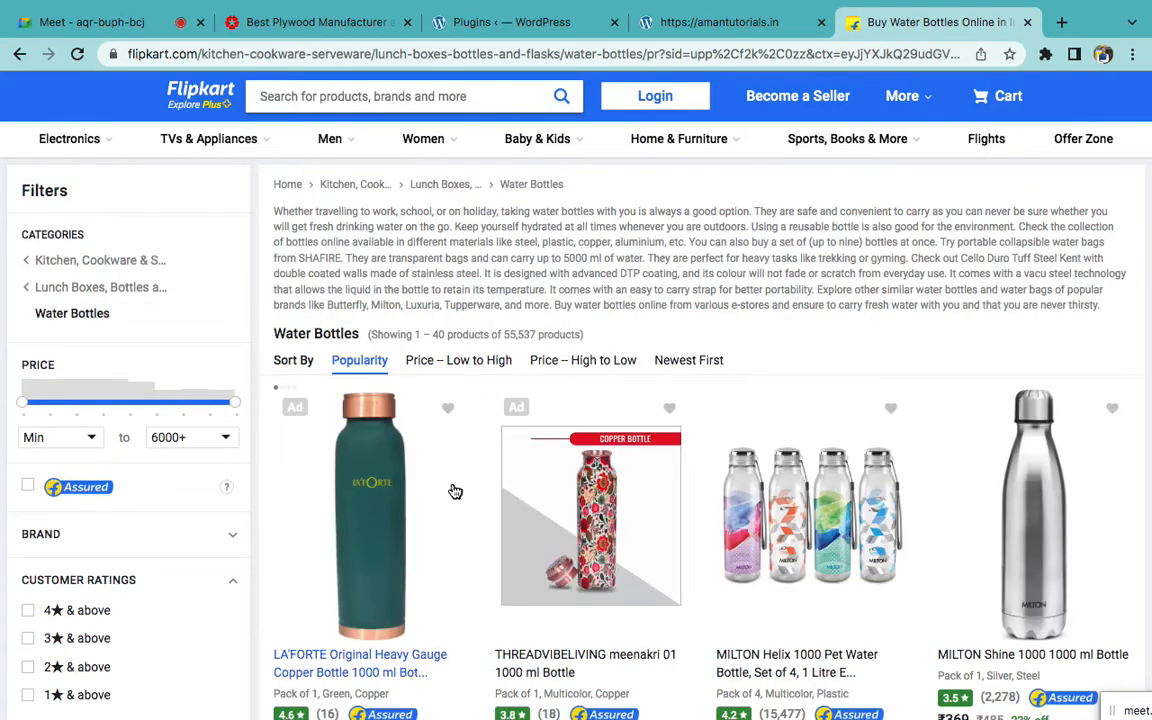
pyautogui.scroll(-1, 694, 411)
pyautogui.scroll(-2, 886, 440)
pyautogui.scroll(-5, 886, 440)
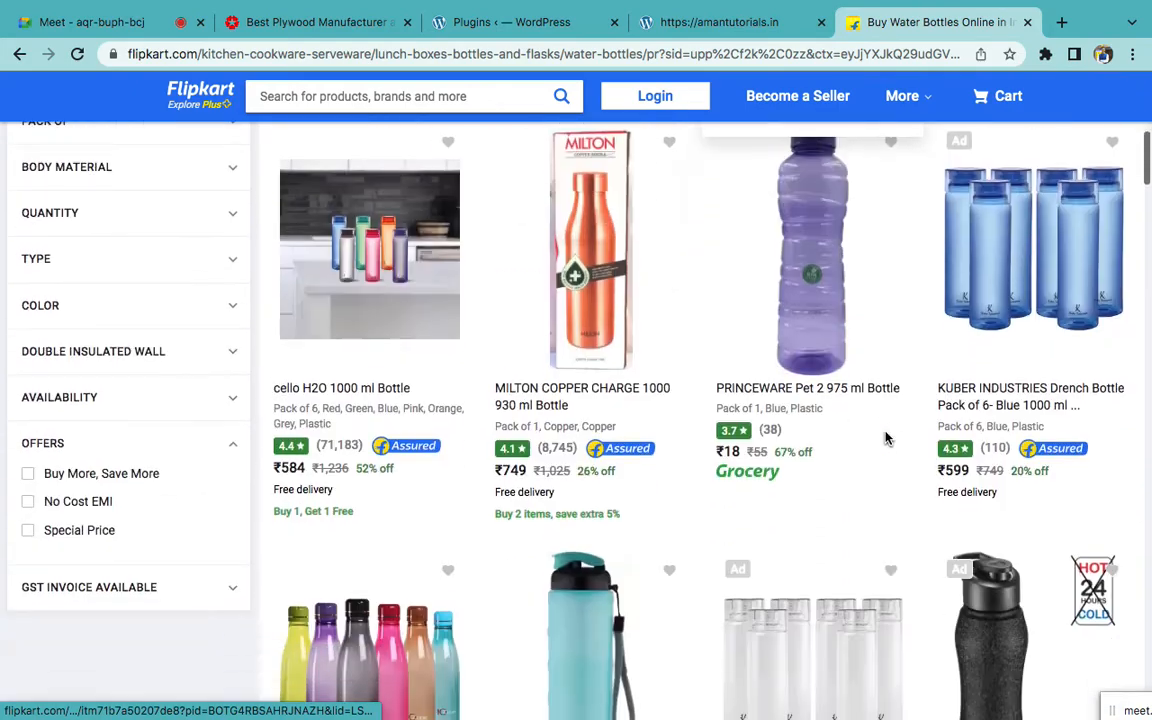
pyautogui.scroll(4, 884, 437)
pyautogui.scroll(3, 498, 358)
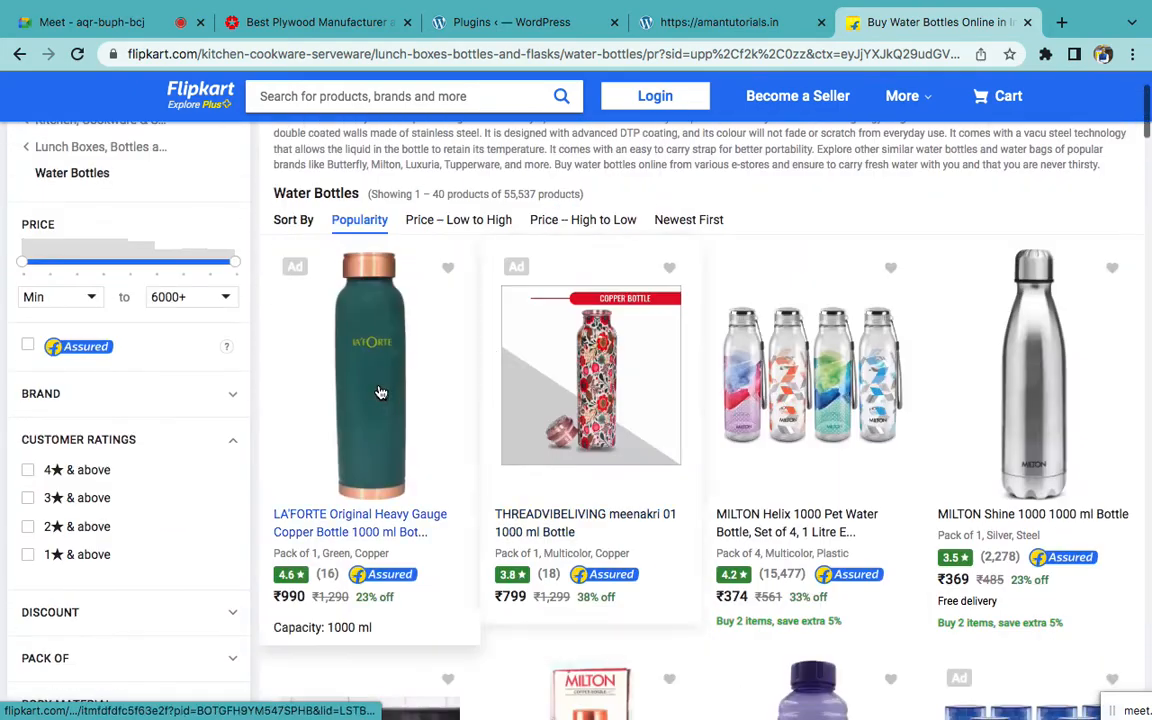
pyautogui.click(378, 390)
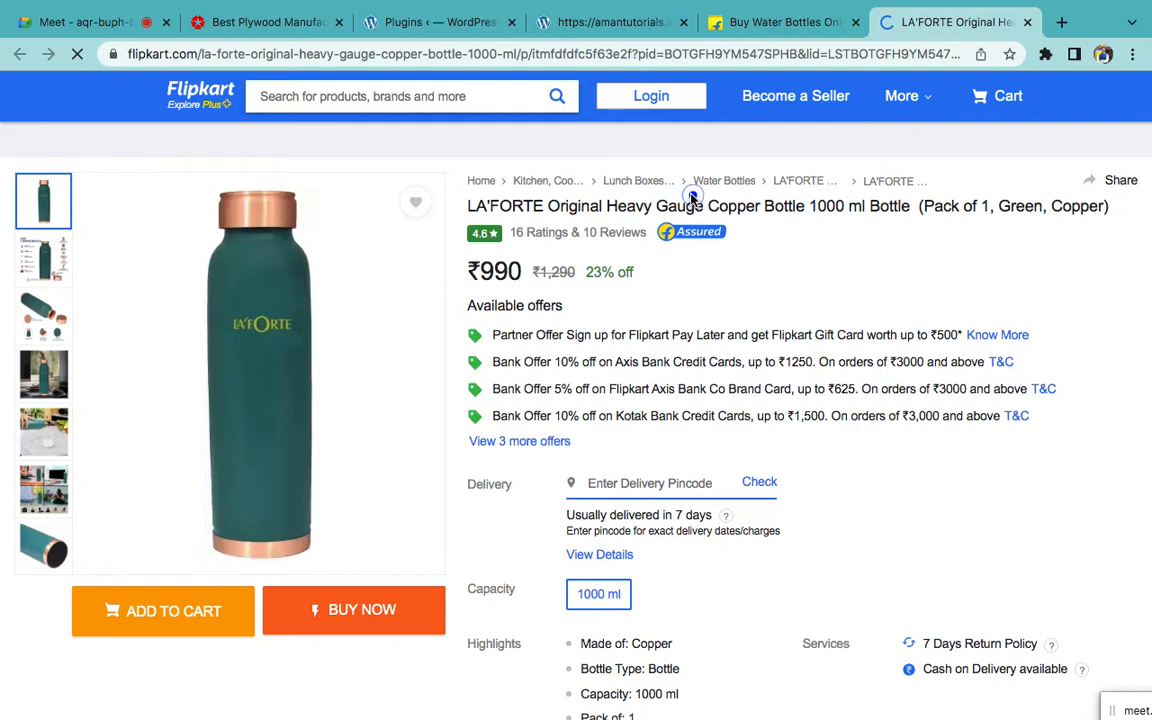
# Step: Type '7. Products Add' as the next numbered item in the Word notes
pyautogui.moveTo(770, 700)
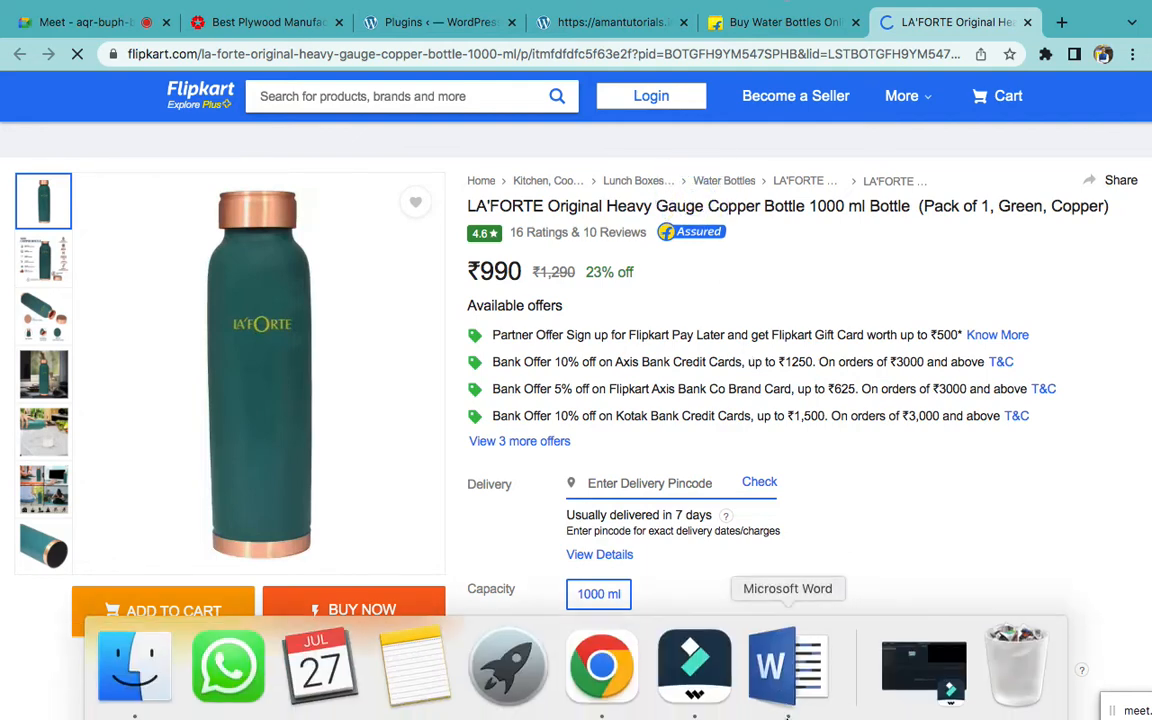
pyautogui.click(770, 672)
pyautogui.write('7')
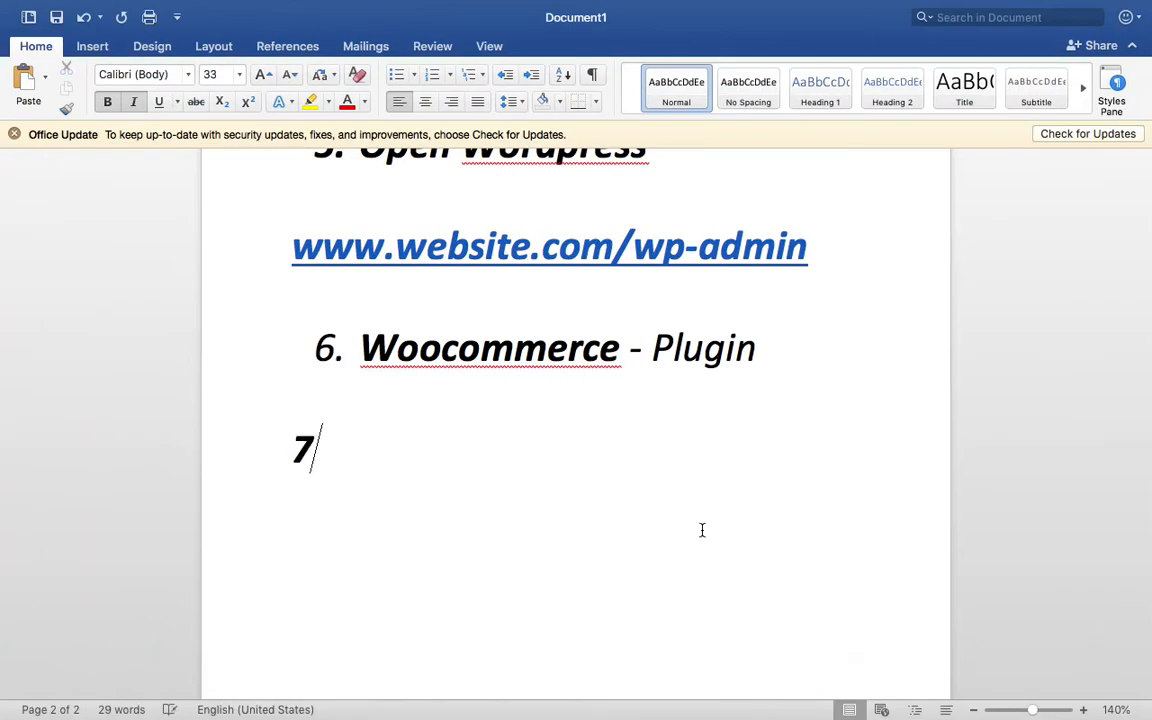
pyautogui.write('. Pr')
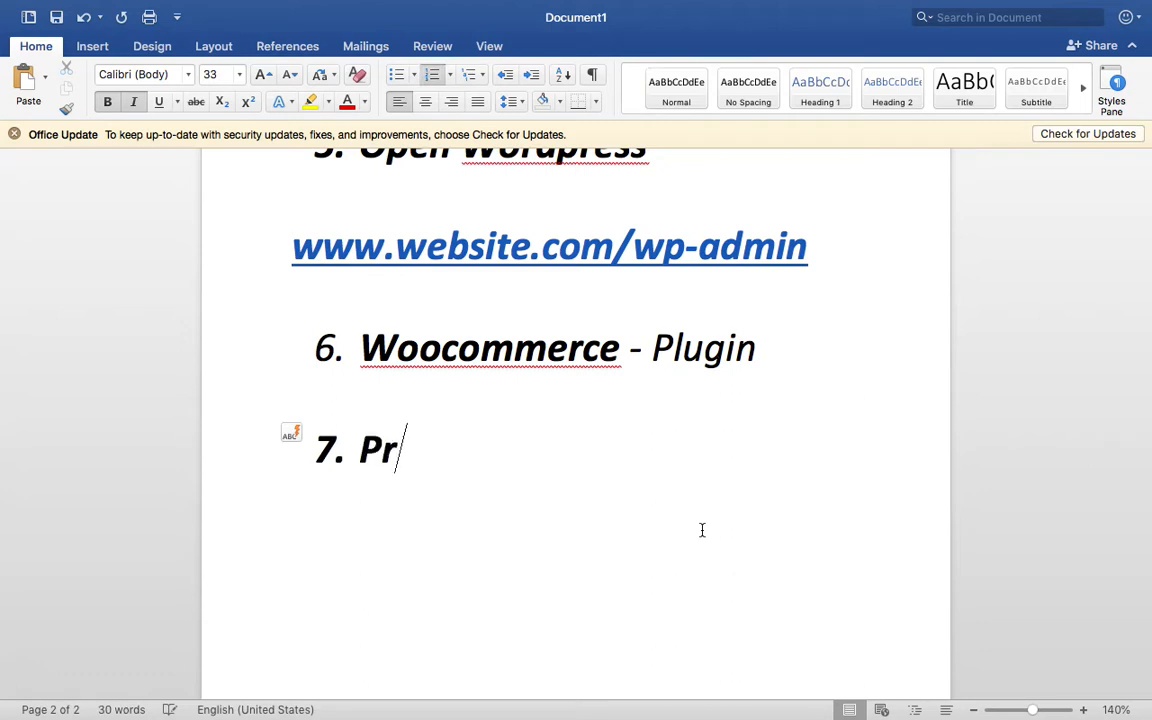
pyautogui.write('oducts Add')
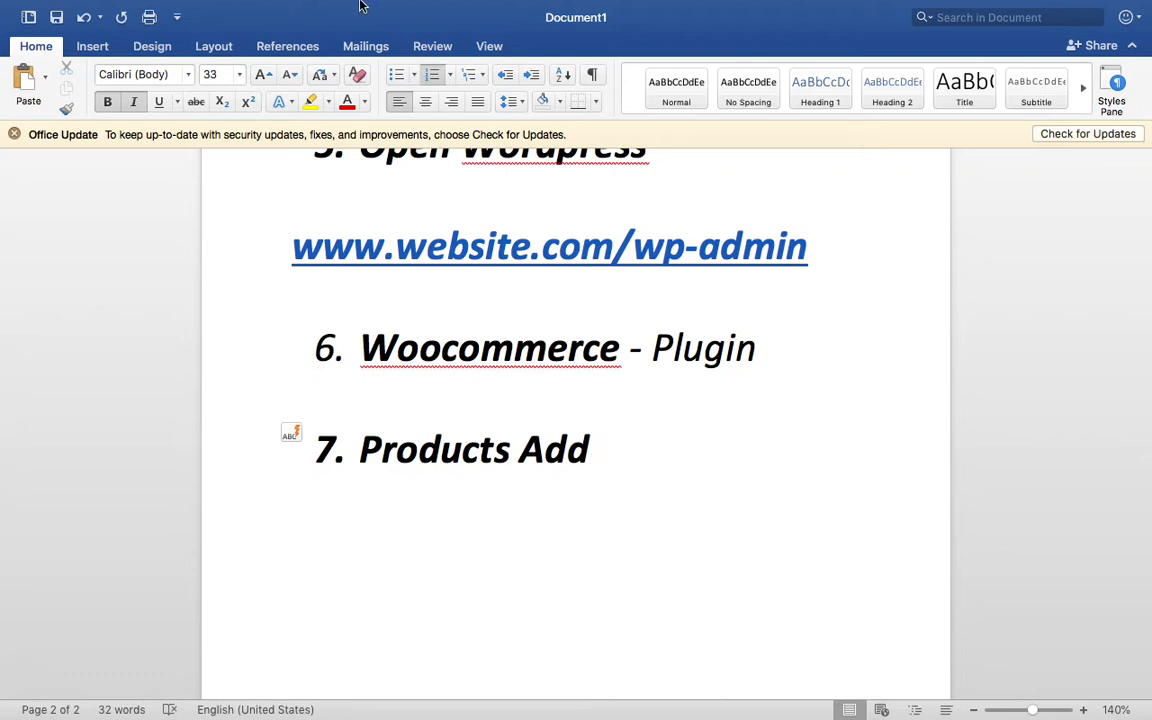
pyautogui.hotkey('ctrl', 'Right')
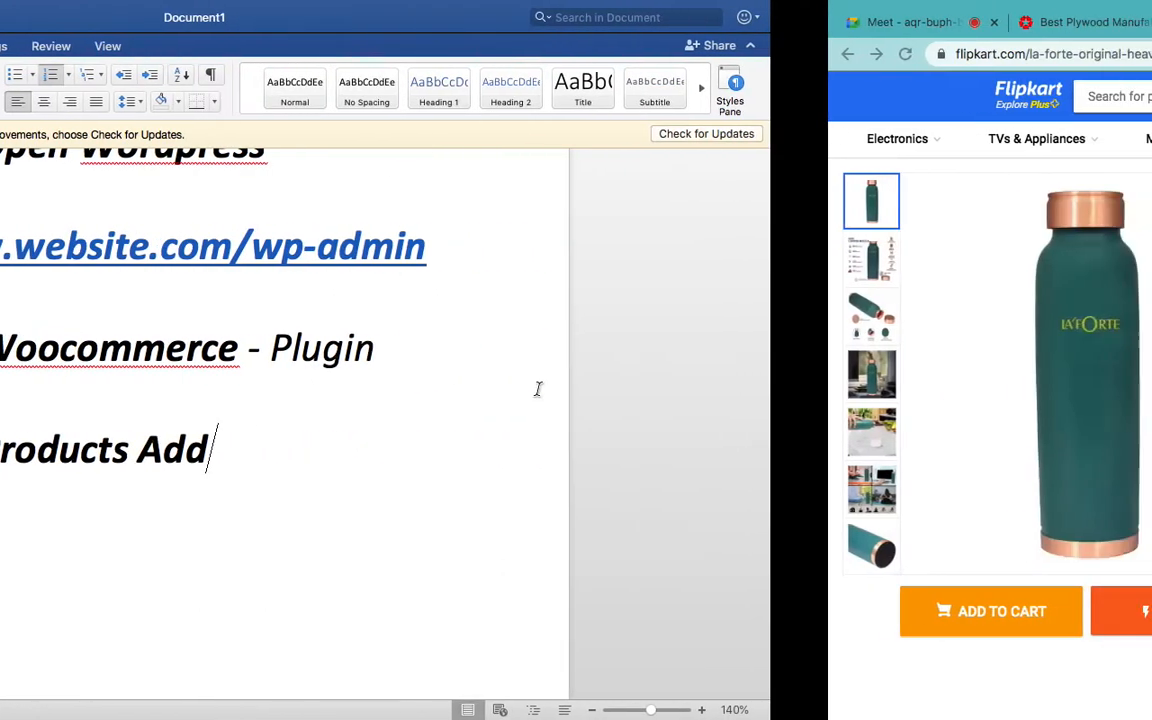
# Step: Check the live site and Plugins tabs, mute a Meet participant, then return to the Word notes
pyautogui.click(590, 26)
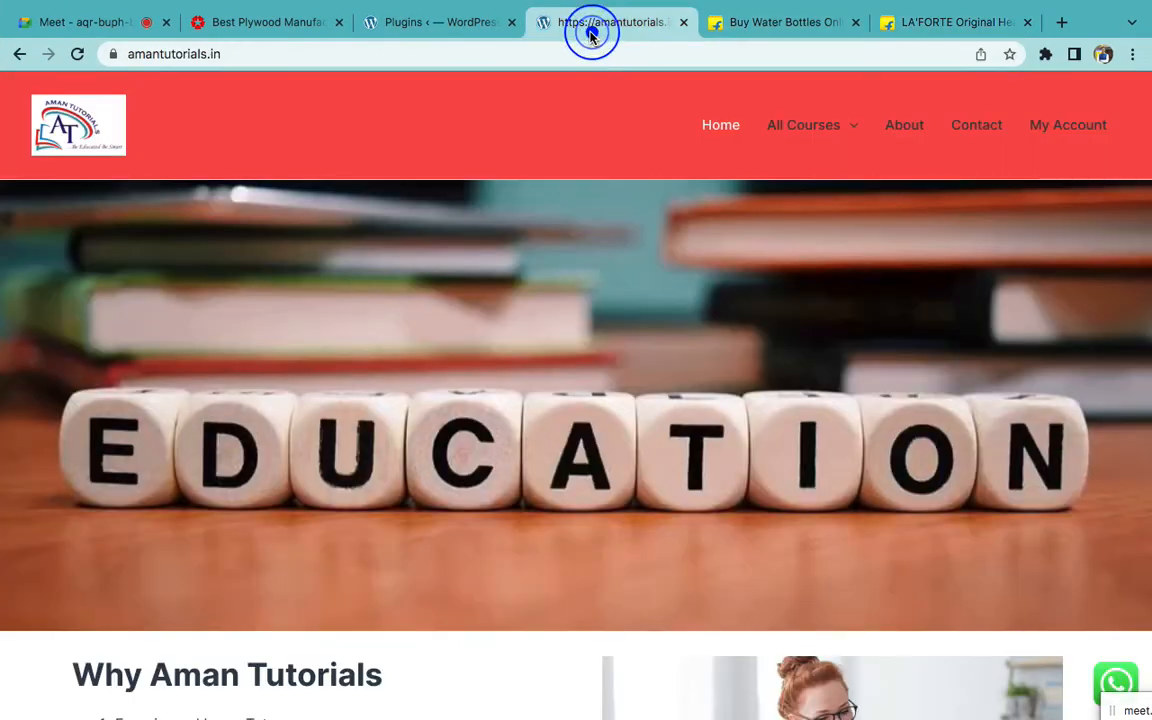
pyautogui.click(420, 18)
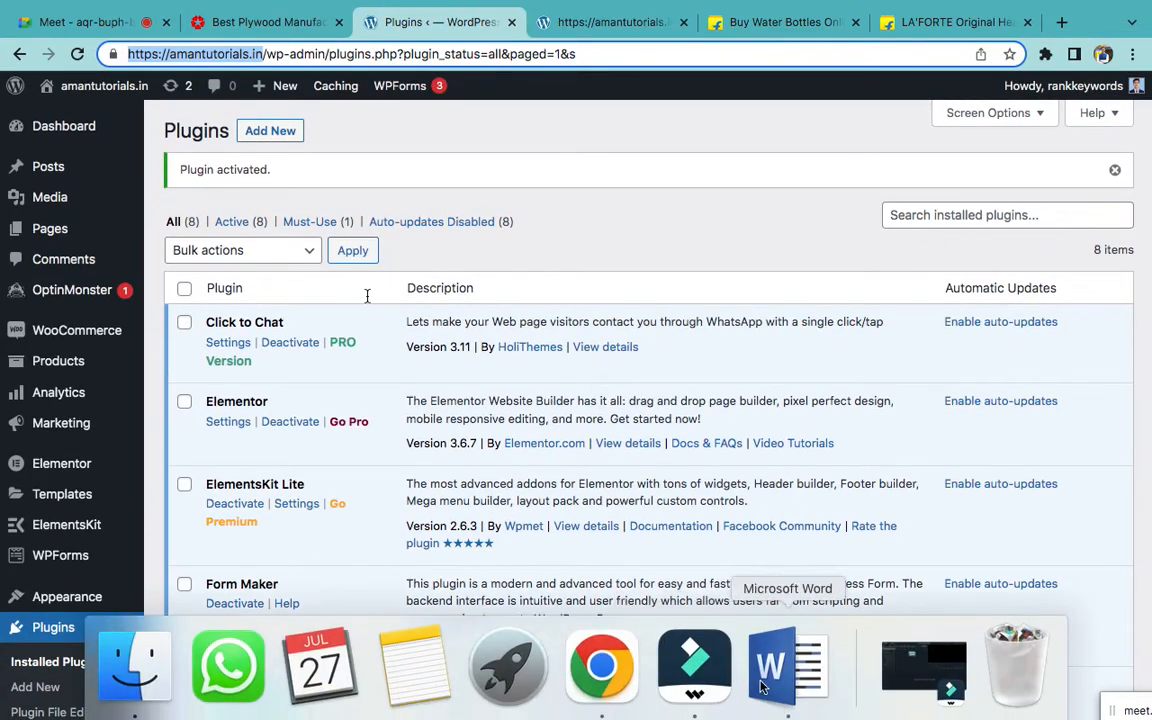
pyautogui.click(88, 22)
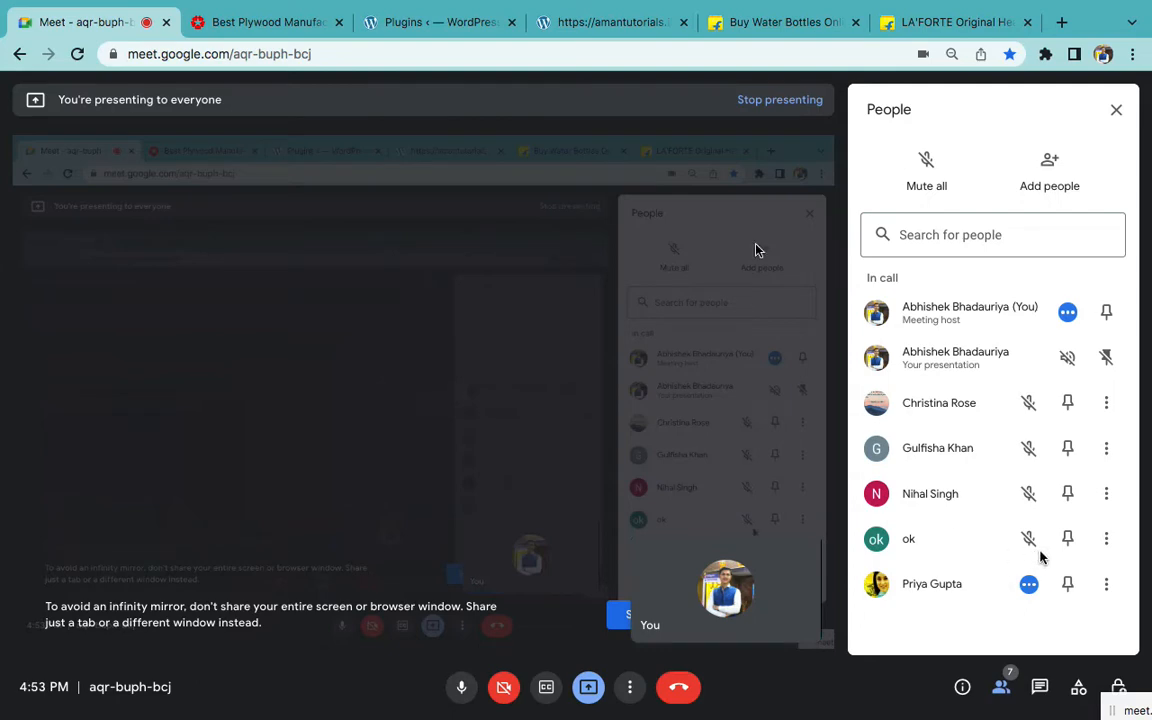
pyautogui.click(1028, 584)
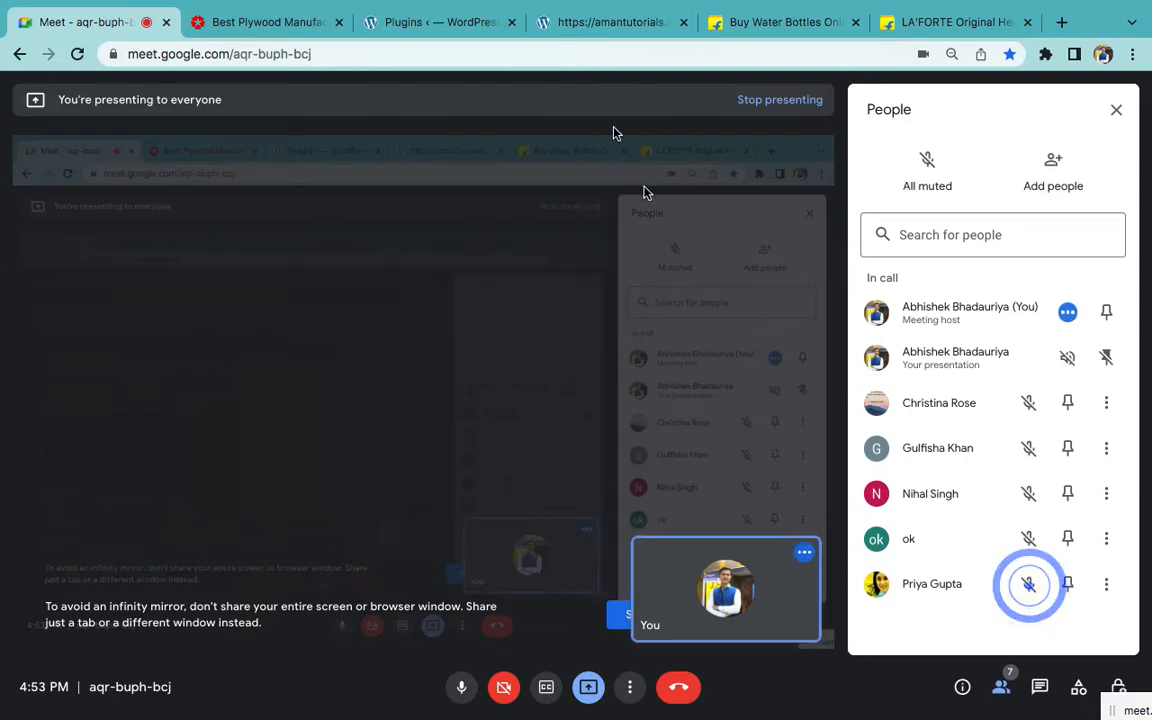
pyautogui.click(600, 22)
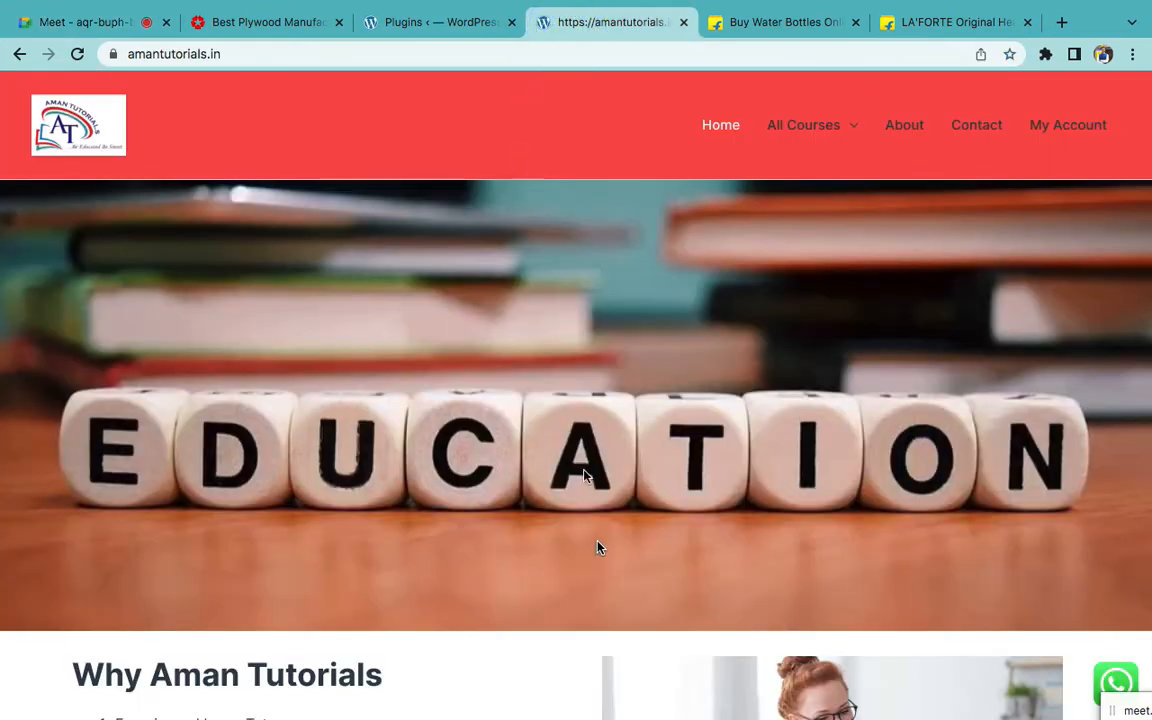
pyautogui.moveTo(690, 665)
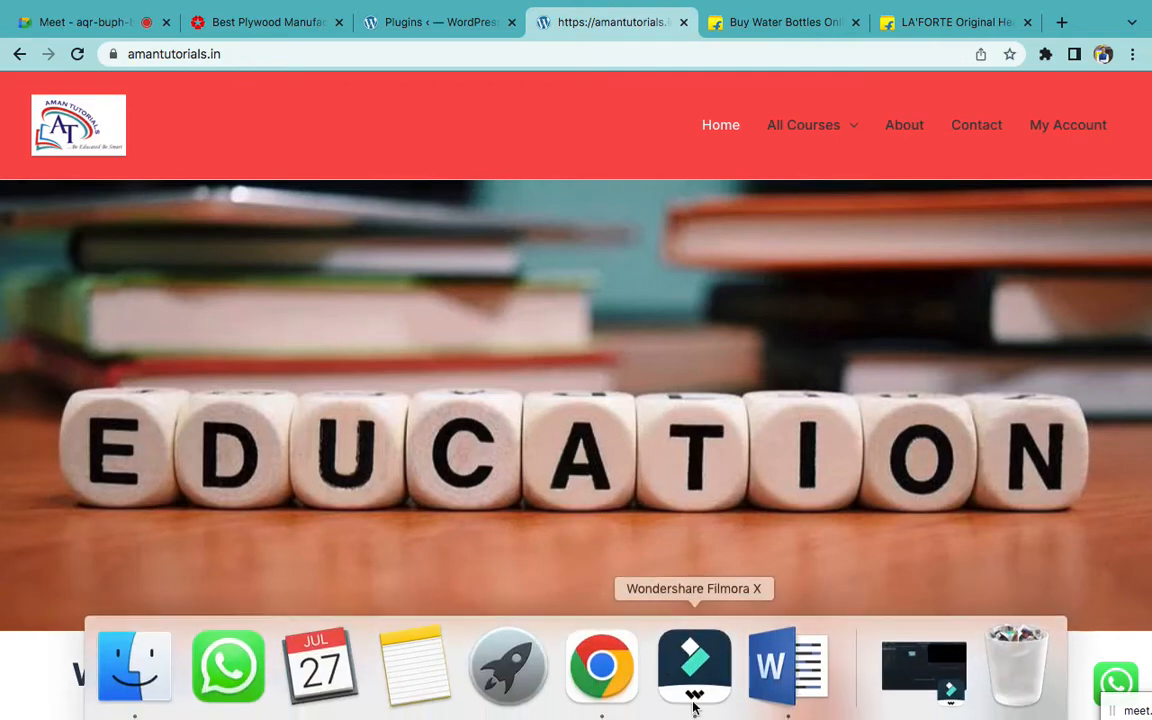
pyautogui.click(752, 673)
# Step: Review the Word notes ending at item 7 'Products Add', then bring Chrome forward
pyautogui.scroll(5, 717, 573)
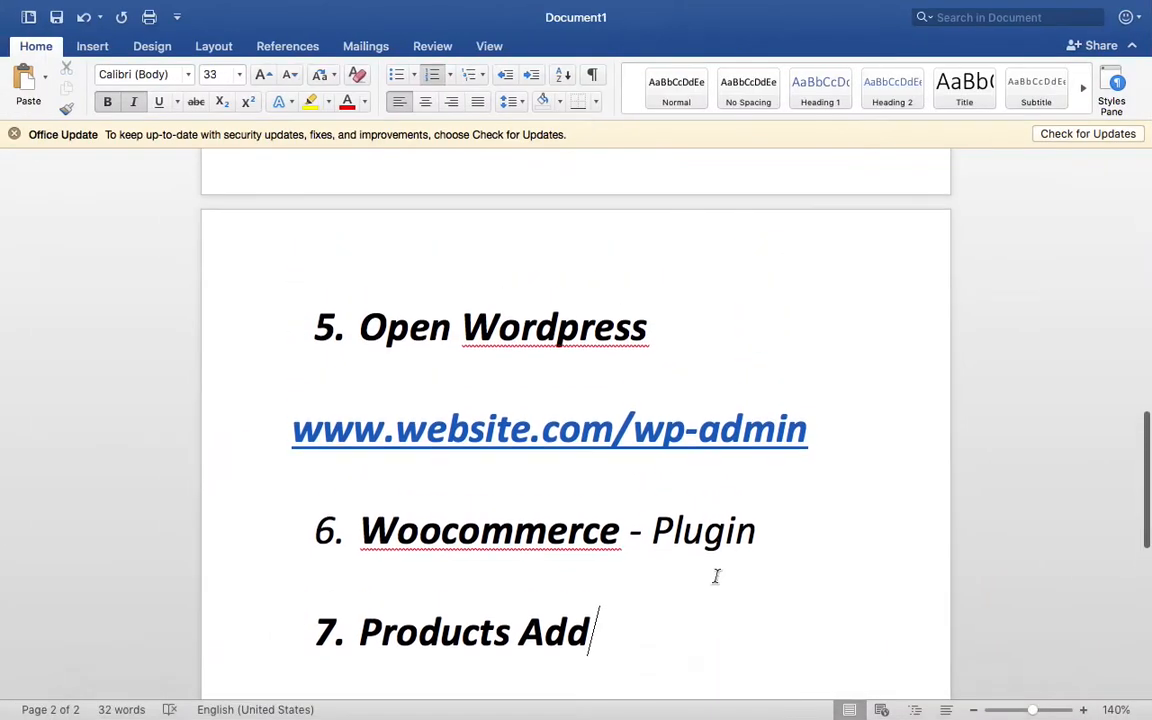
pyautogui.scroll(15, 716, 576)
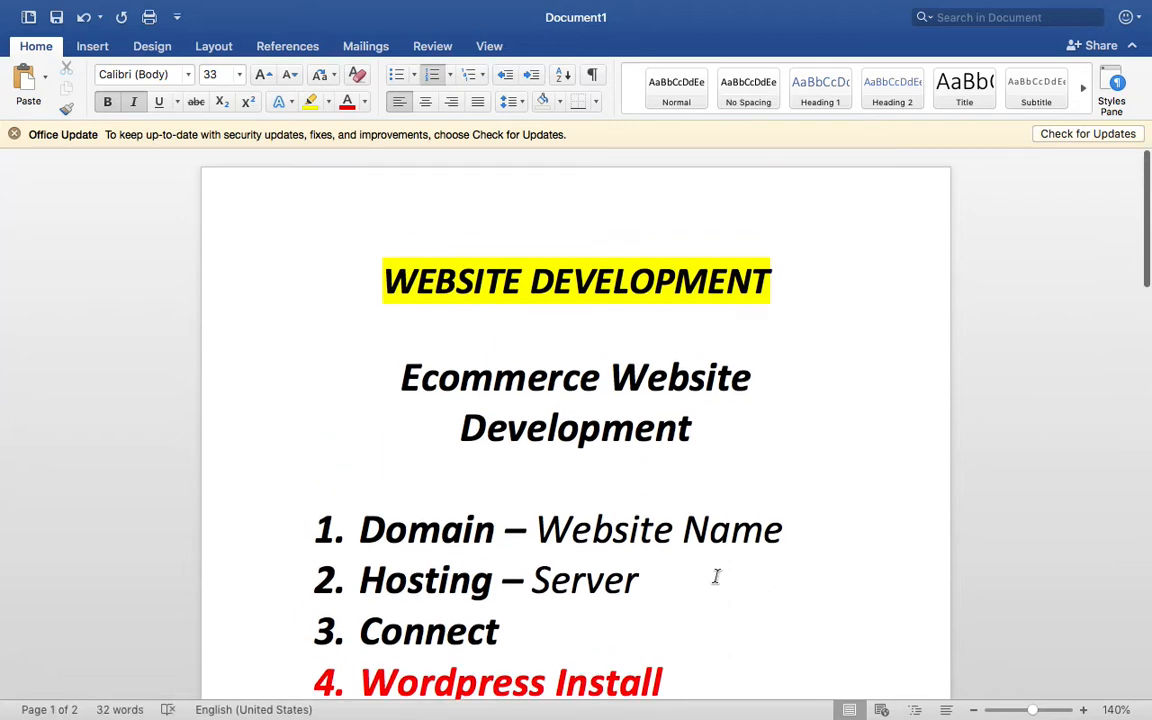
pyautogui.scroll(-15, 716, 576)
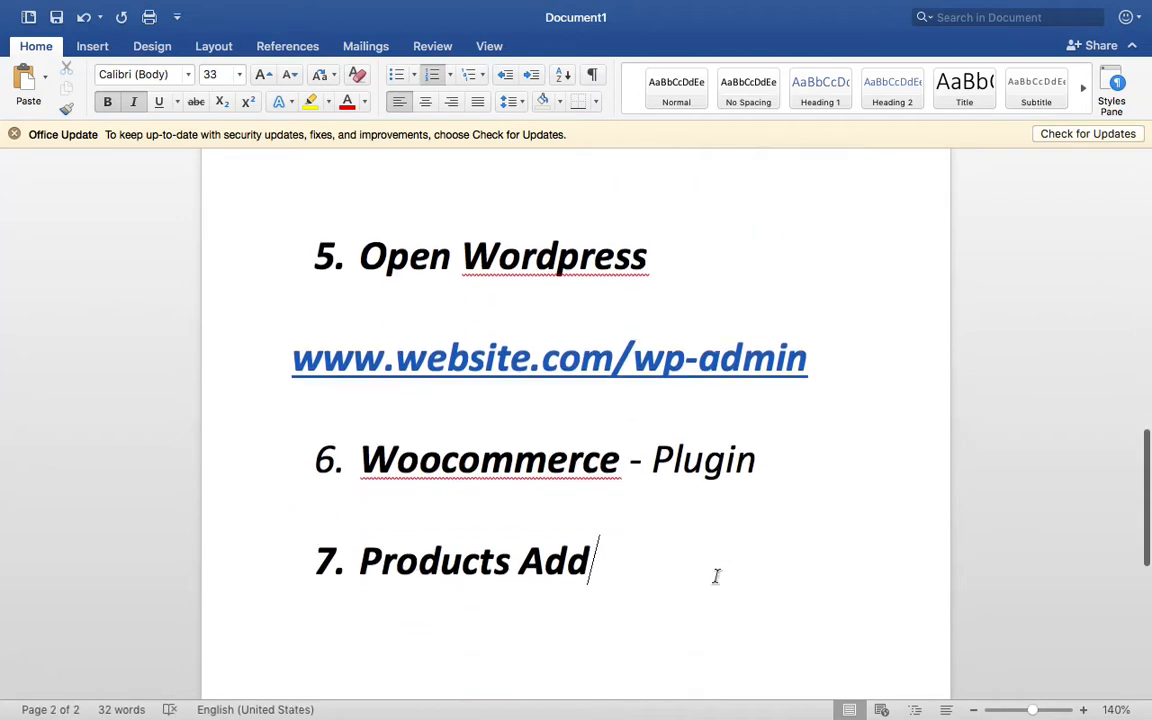
pyautogui.scroll(-3, 716, 576)
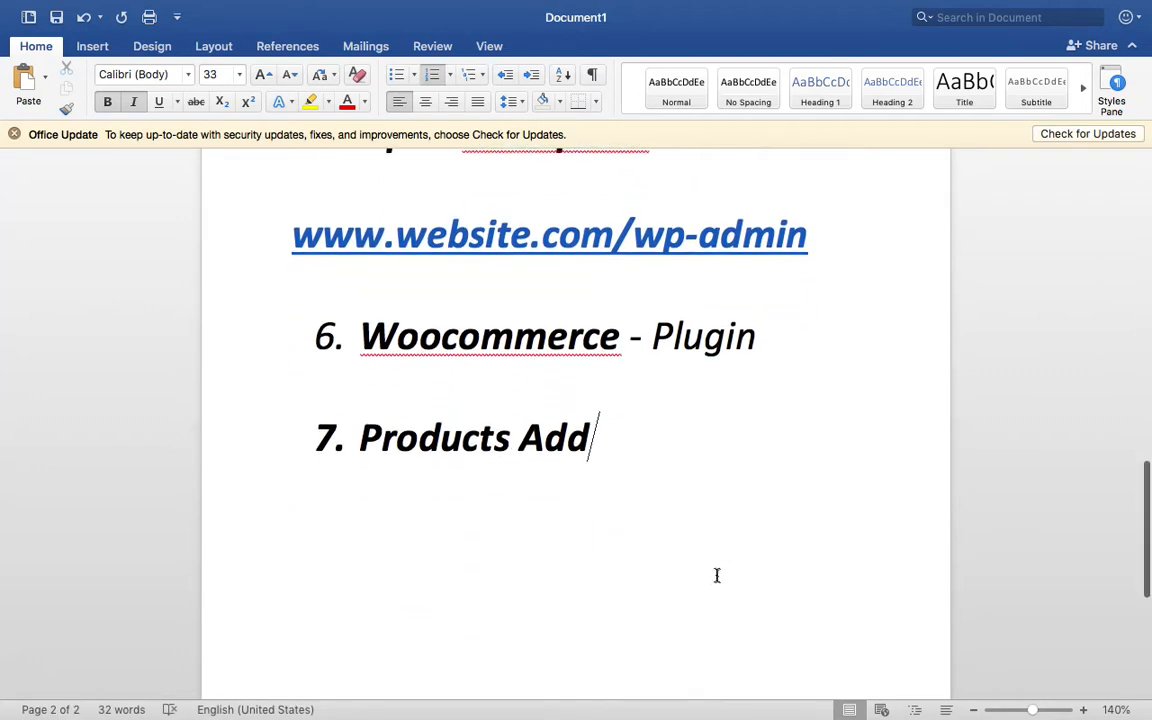
pyautogui.doubleClick(605, 330)
pyautogui.tripleClick(524, 392)
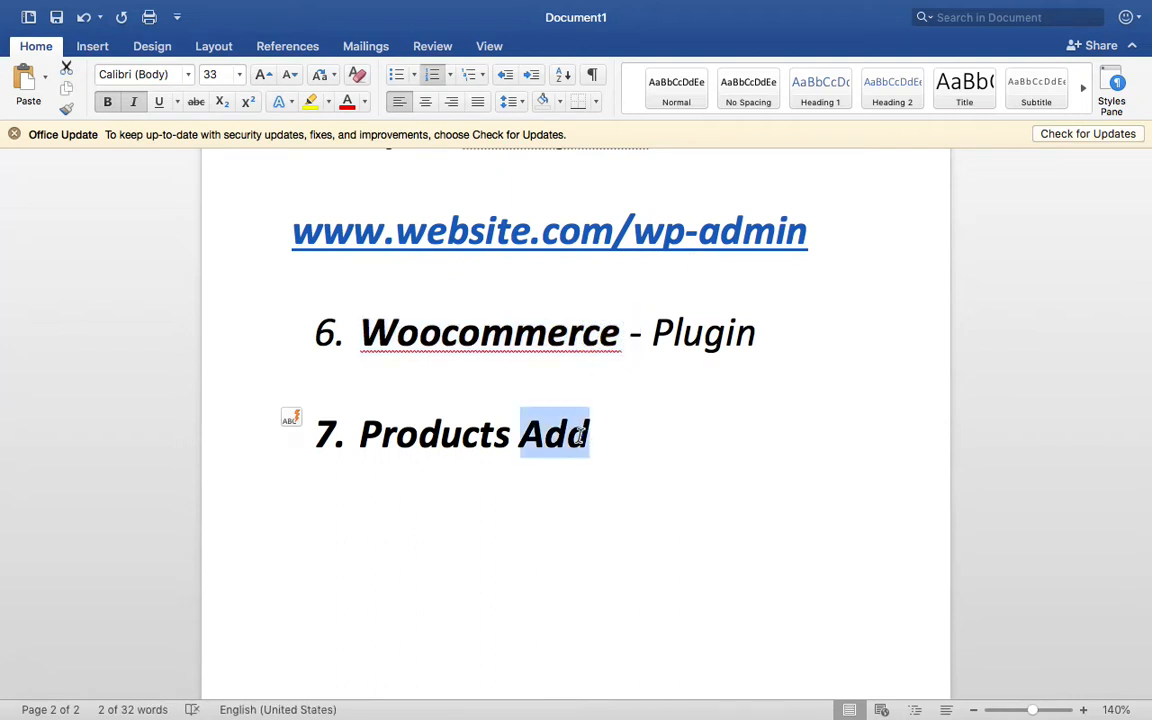
pyautogui.click(625, 437)
pyautogui.scroll(-3, 624, 431)
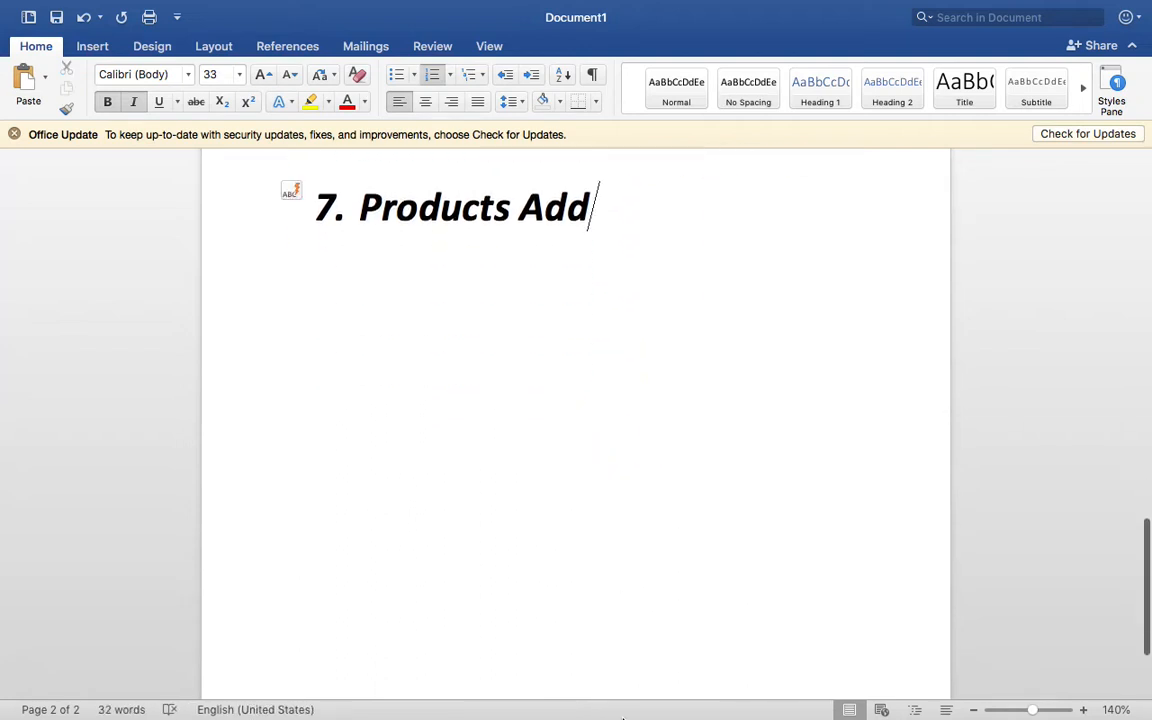
pyautogui.click(599, 668)
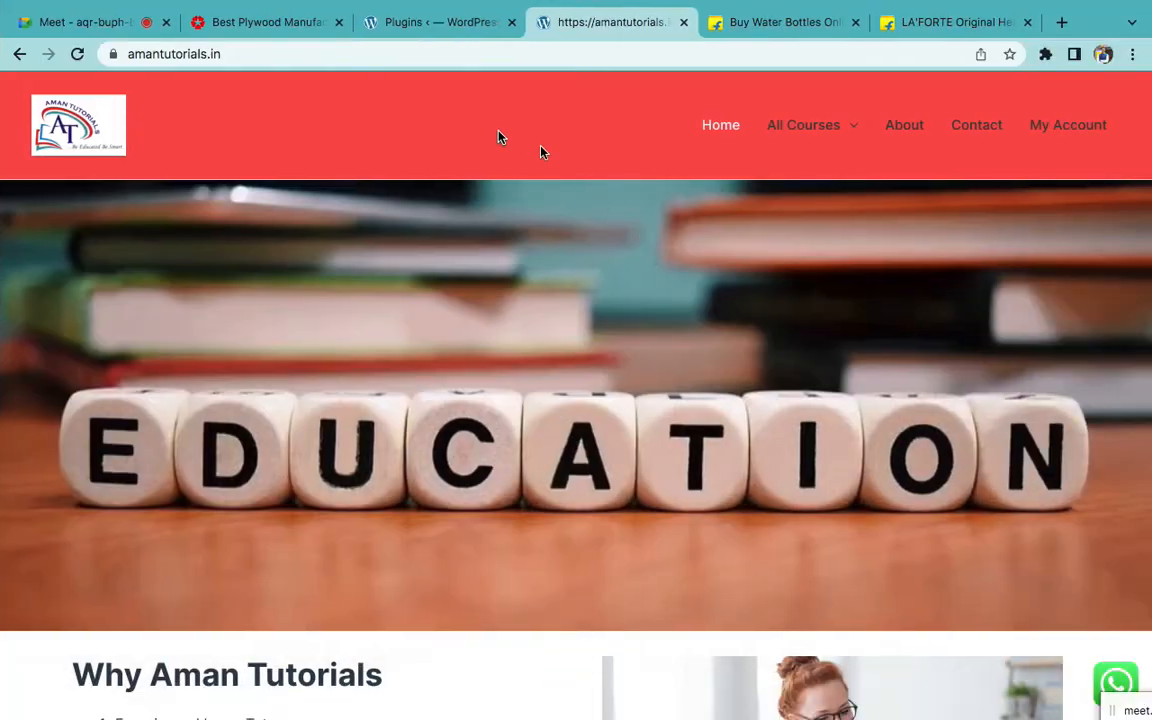
# Step: From the WordPress sidebar, open Products and start a new product with Add New
pyautogui.click(432, 26)
pyautogui.scroll(-3, 362, 453)
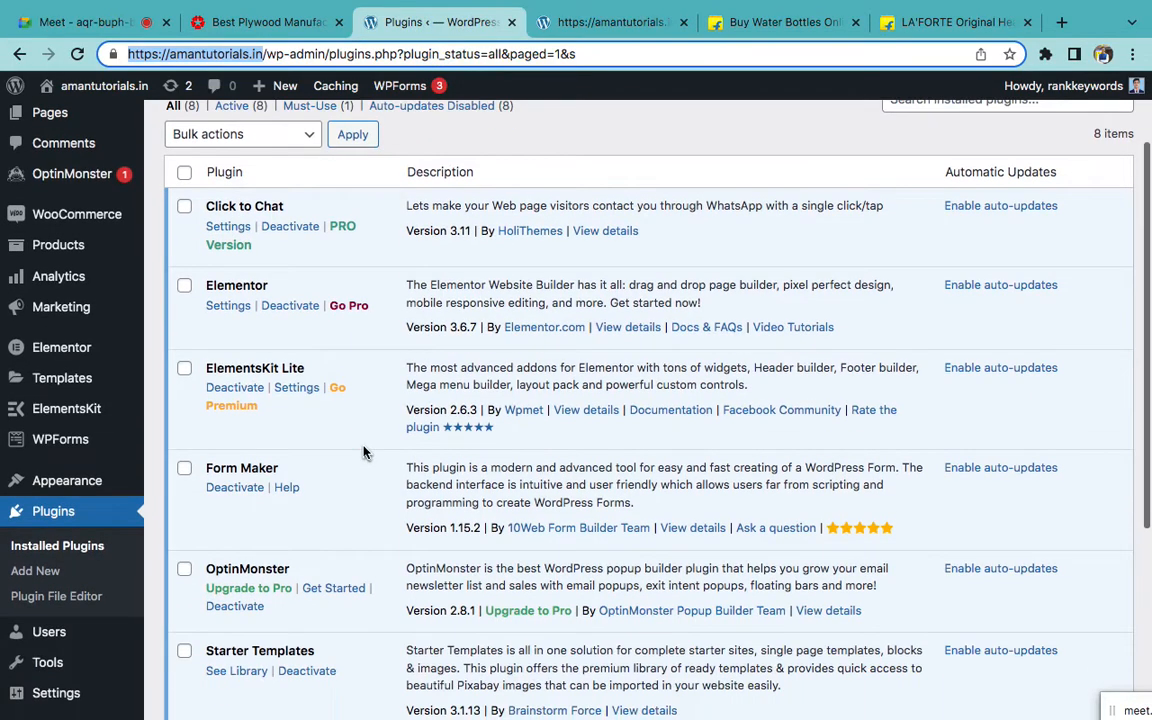
pyautogui.scroll(3, 309, 407)
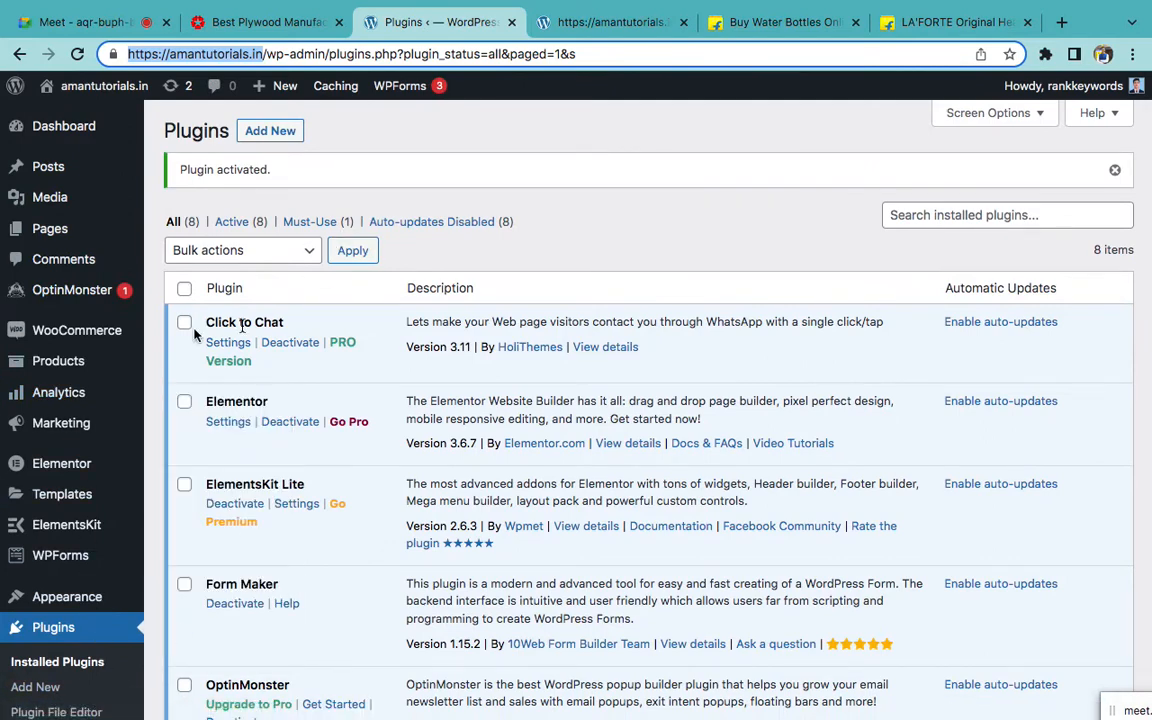
pyautogui.moveTo(122, 338)
pyautogui.moveTo(62, 376)
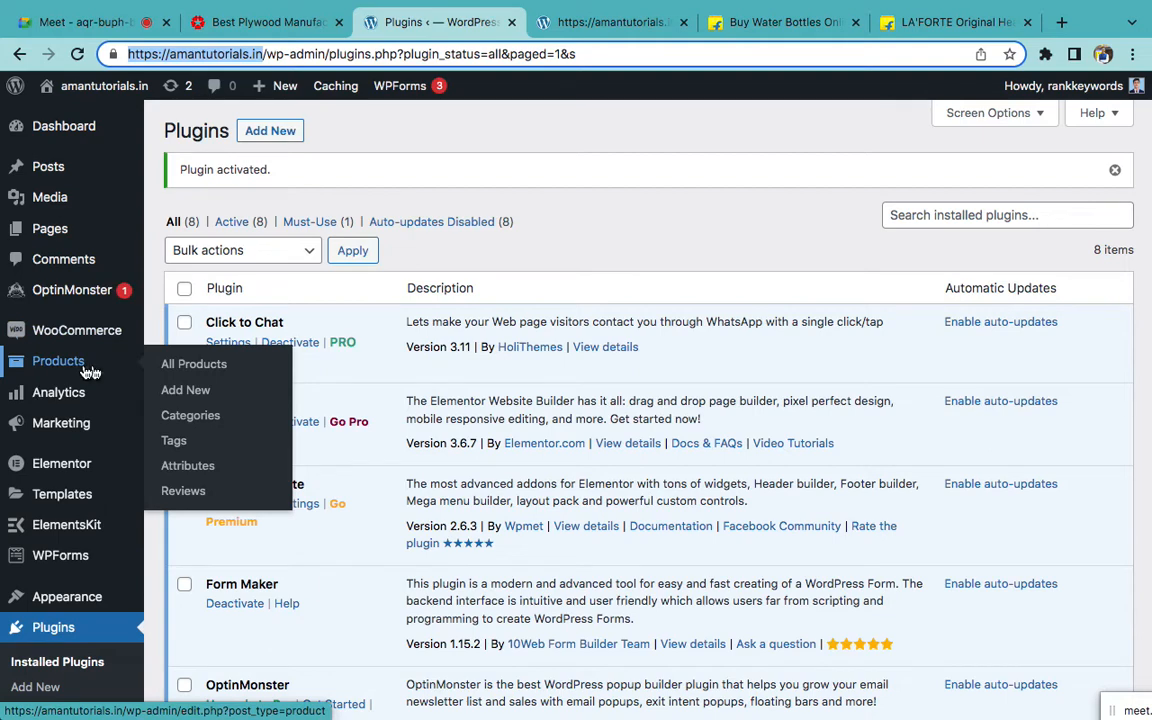
pyautogui.click(85, 370)
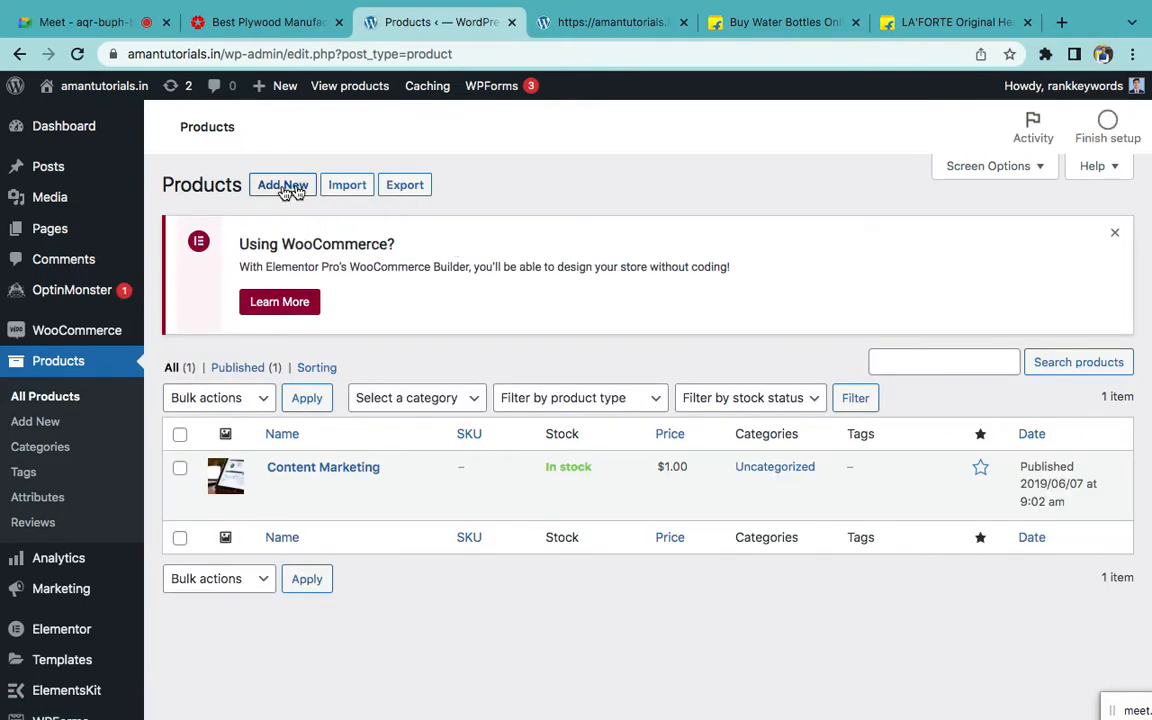
pyautogui.click(283, 190)
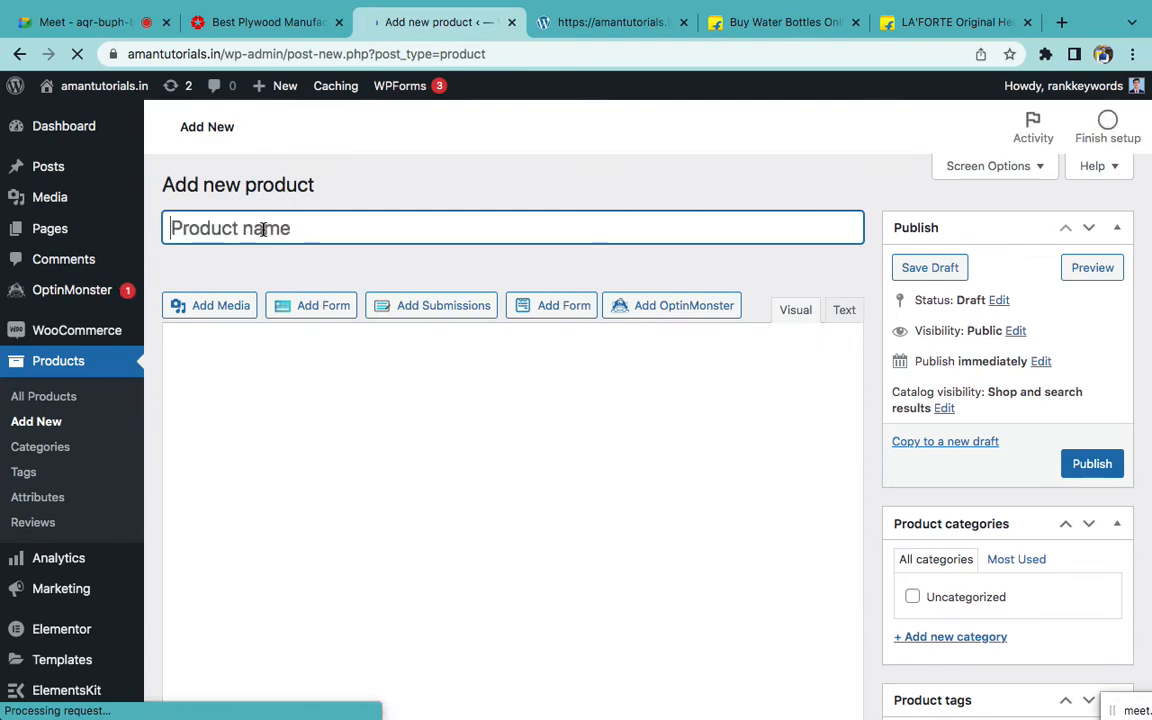
# Step: Look over the description, regular price, short description and product name fields
pyautogui.click(303, 452)
pyautogui.scroll(-5, 303, 452)
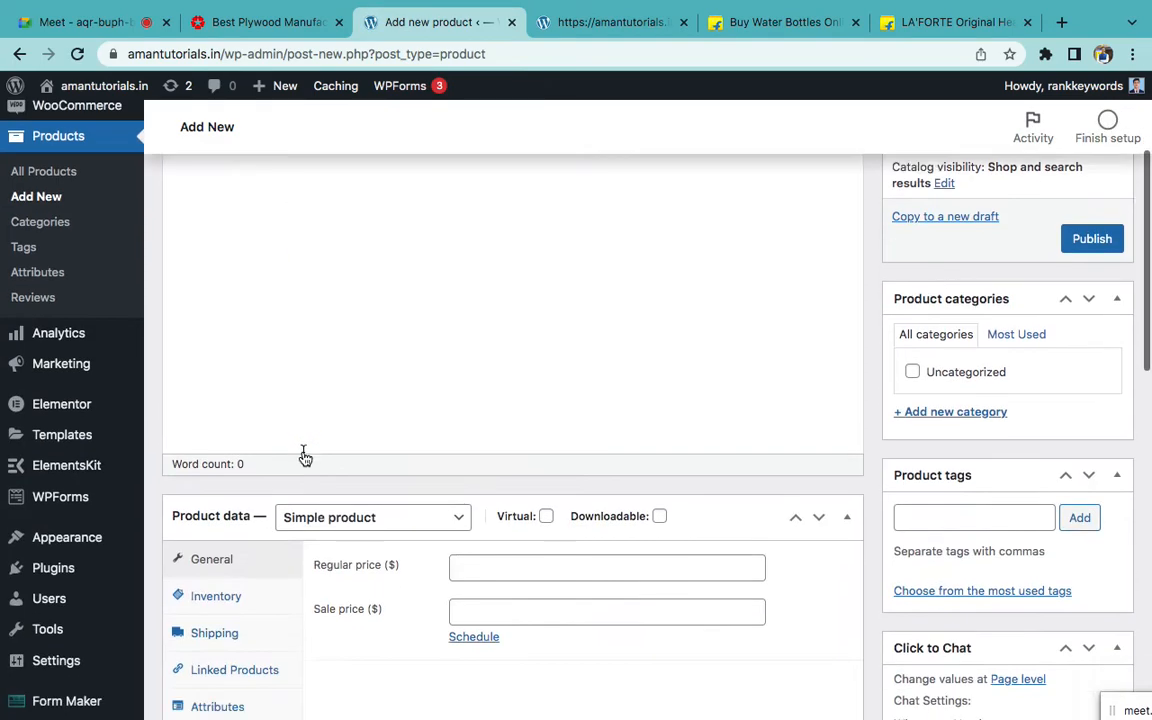
pyautogui.click(517, 345)
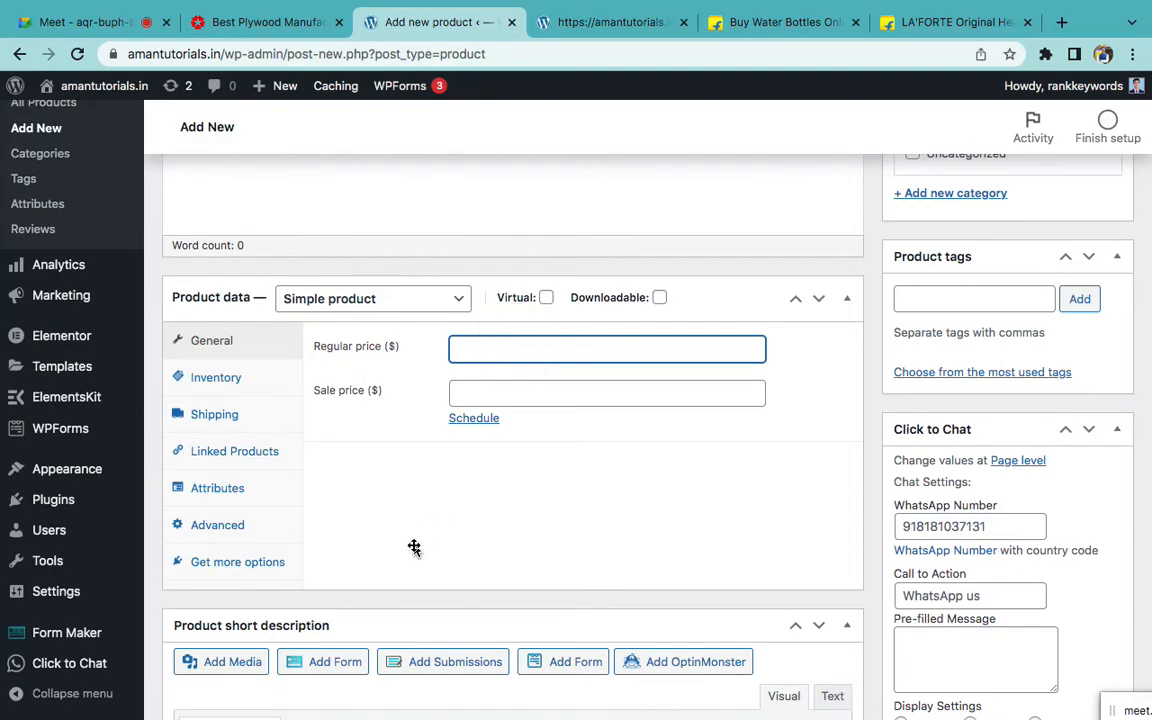
pyautogui.scroll(-3, 414, 548)
pyautogui.click(374, 558)
pyautogui.scroll(-2, 374, 558)
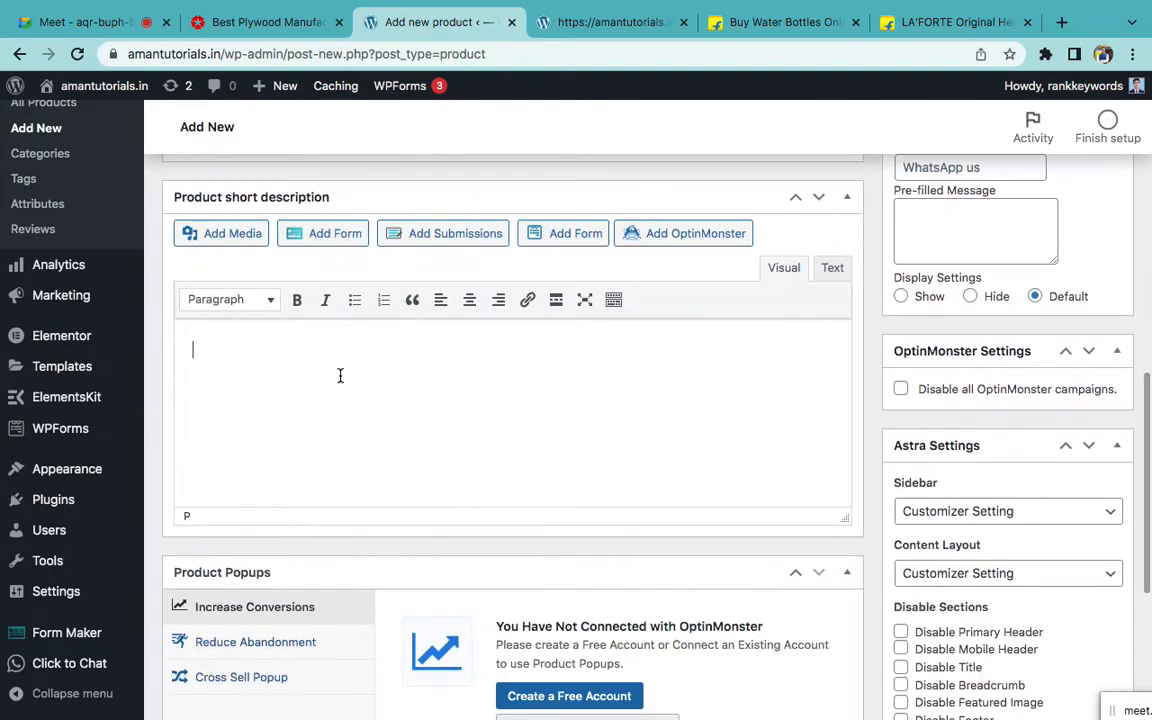
pyautogui.scroll(10, 365, 445)
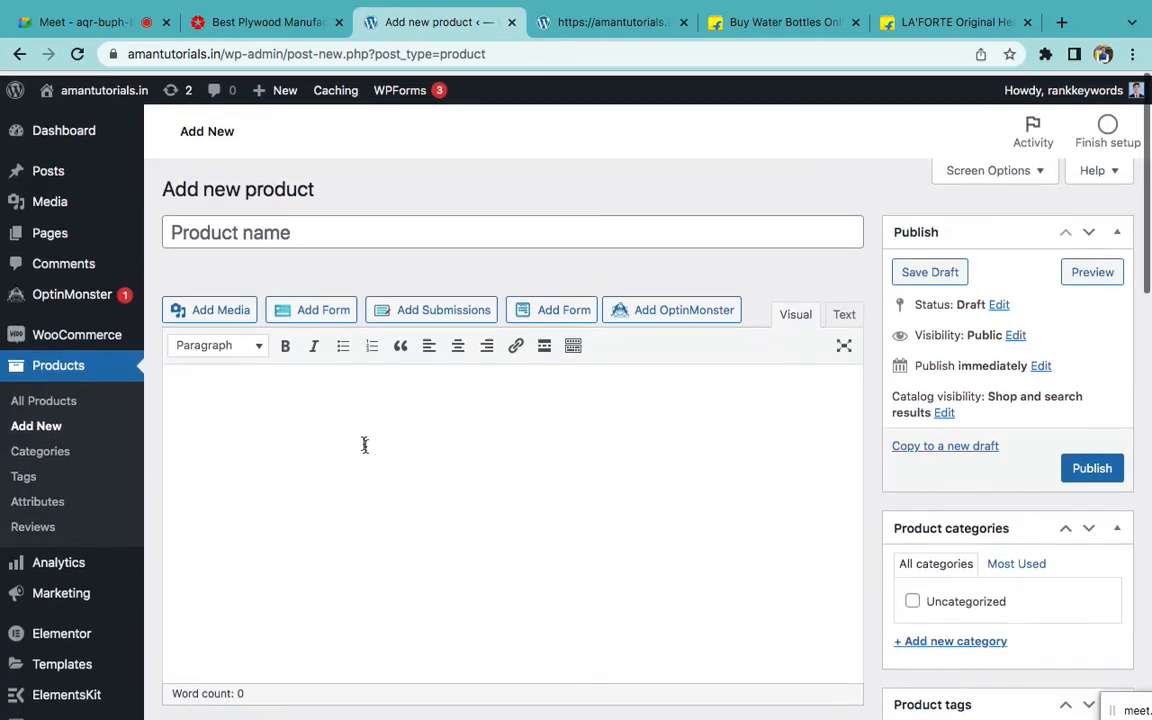
pyautogui.click(272, 229)
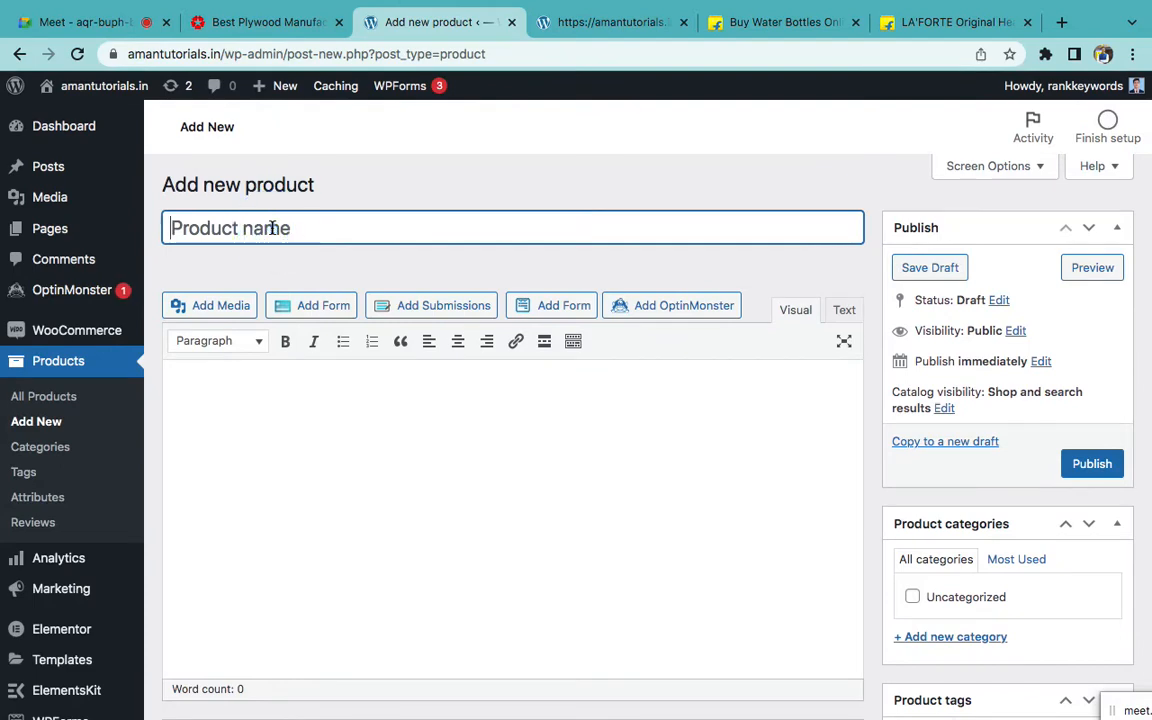
# Step: Paste the LA'FORTE bottle's full Flipkart title into Product name so the draft auto-saves
pyautogui.click(800, 24)
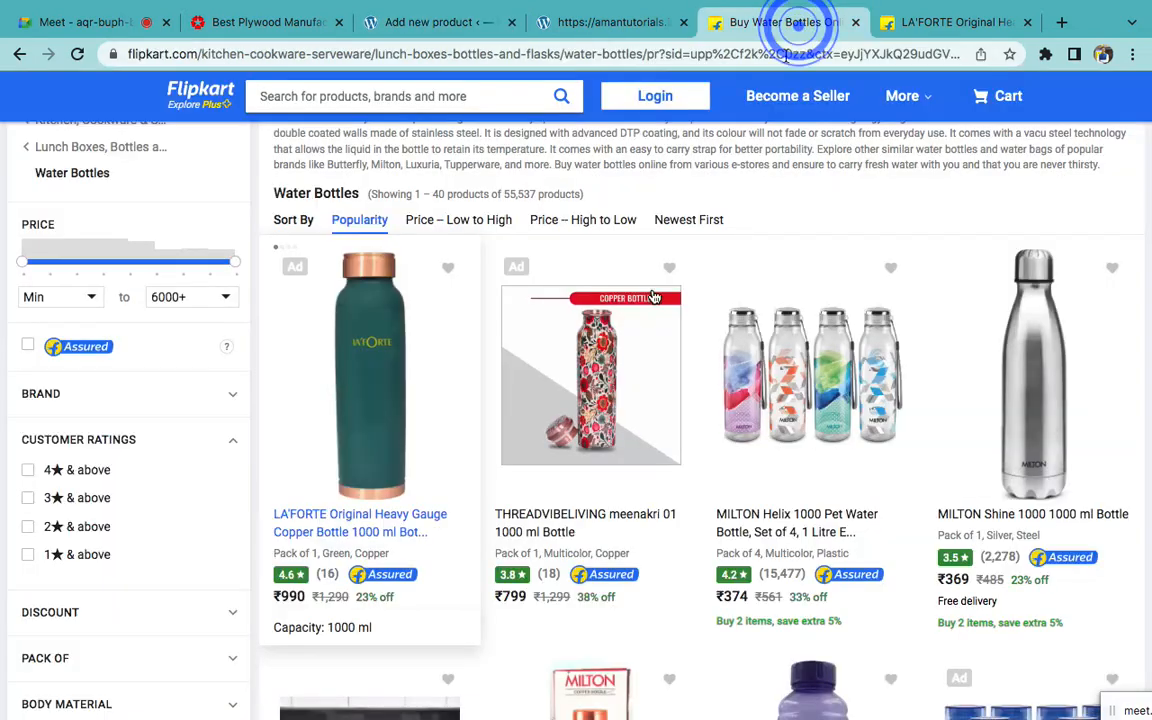
pyautogui.click(388, 394)
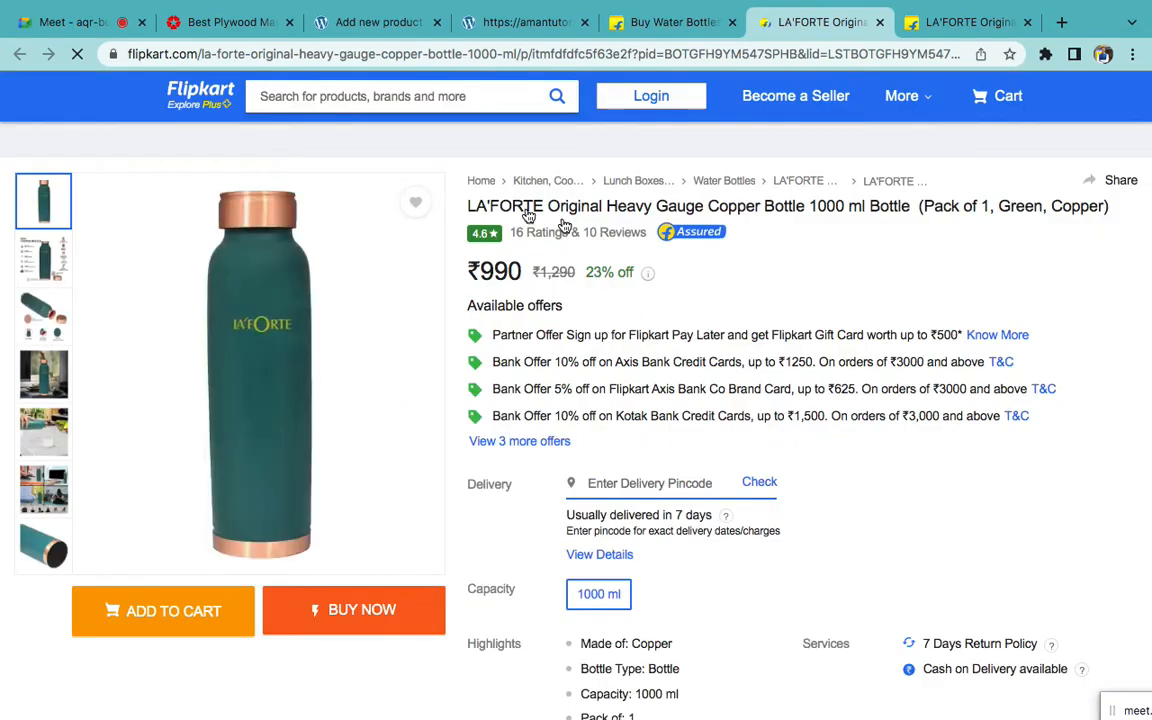
pyautogui.click(787, 211)
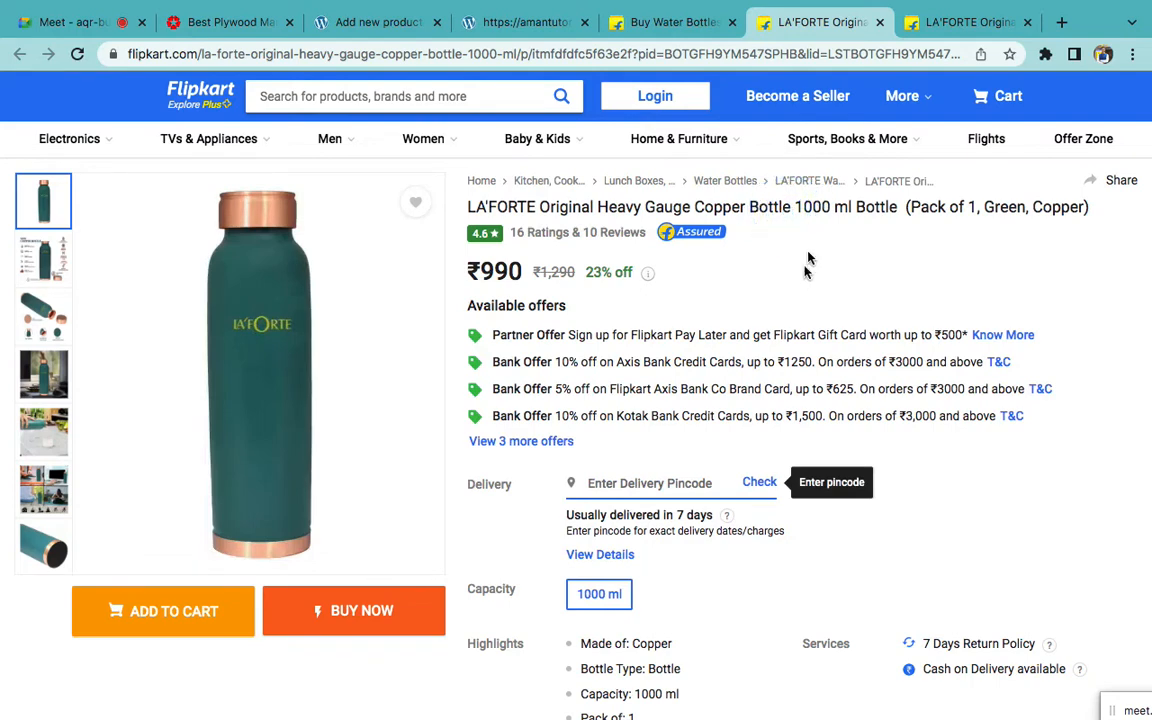
pyautogui.tripleClick(565, 205)
pyautogui.hotkey('ctrl', 'c')
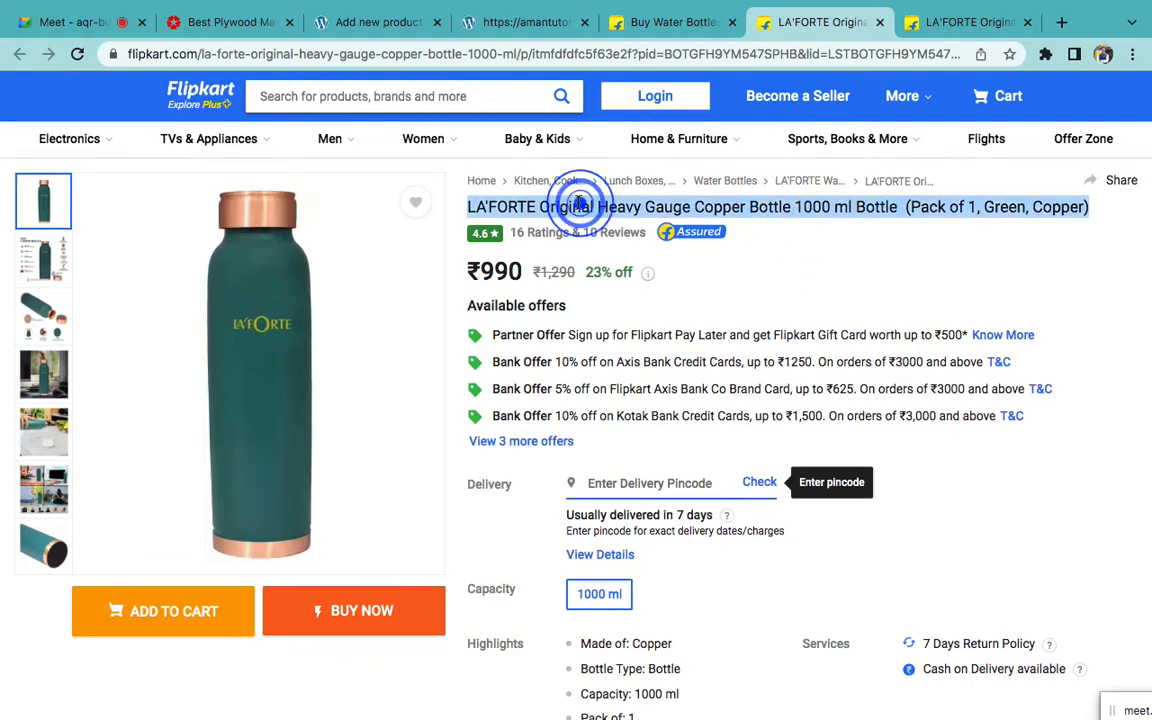
pyautogui.click(370, 24)
pyautogui.hotkey('ctrl', 'v')
pyautogui.moveTo(357, 228); pyautogui.dragTo(168, 229)
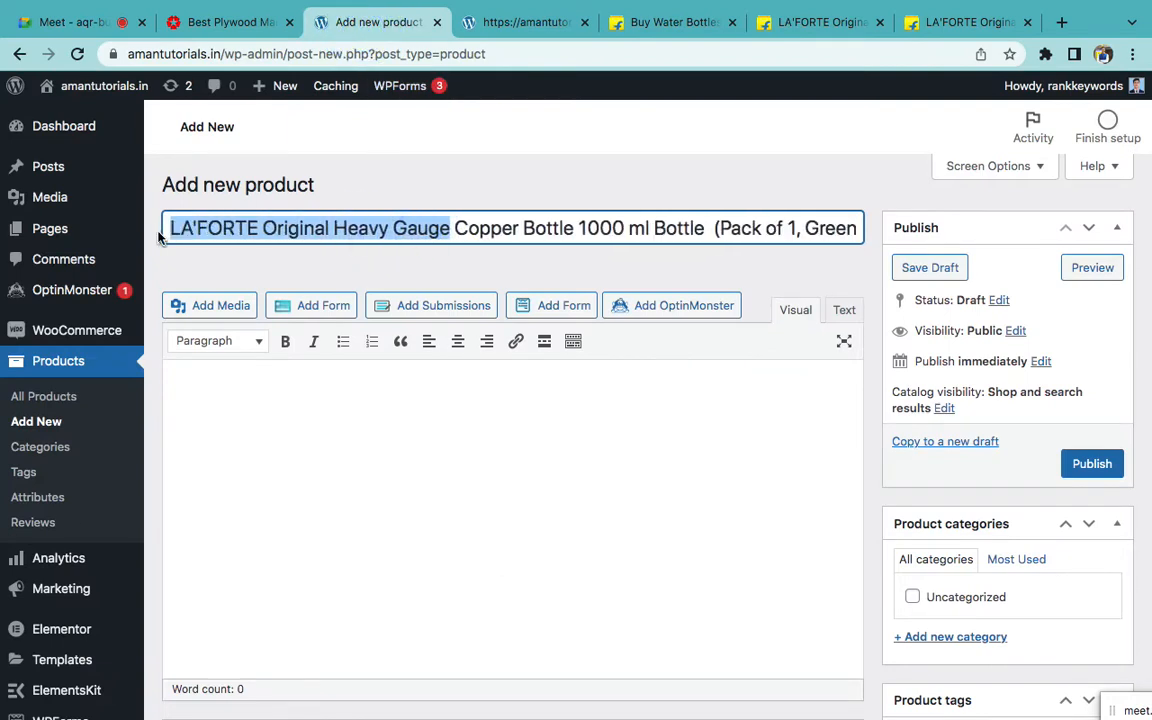
pyautogui.click(347, 488)
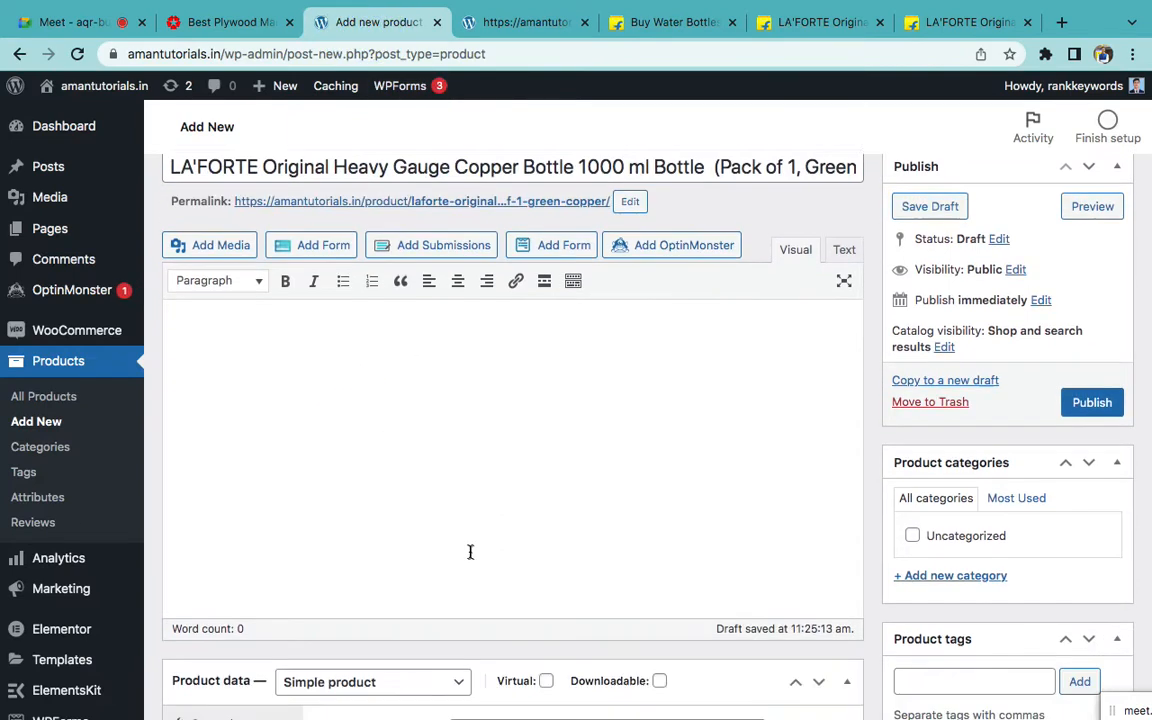
pyautogui.scroll(-1, 468, 550)
# Step: Expand the Flipkart bottle's full specifications and copy the specification tables
pyautogui.click(815, 22)
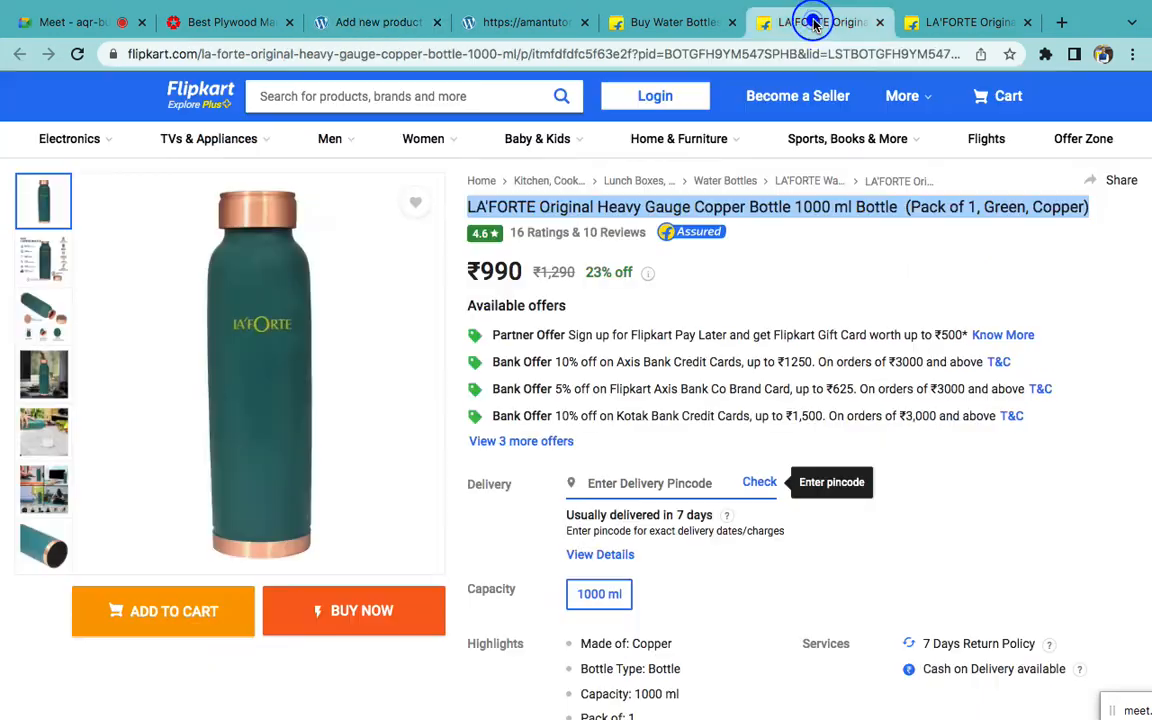
pyautogui.scroll(-5, 818, 406)
pyautogui.scroll(-3, 818, 403)
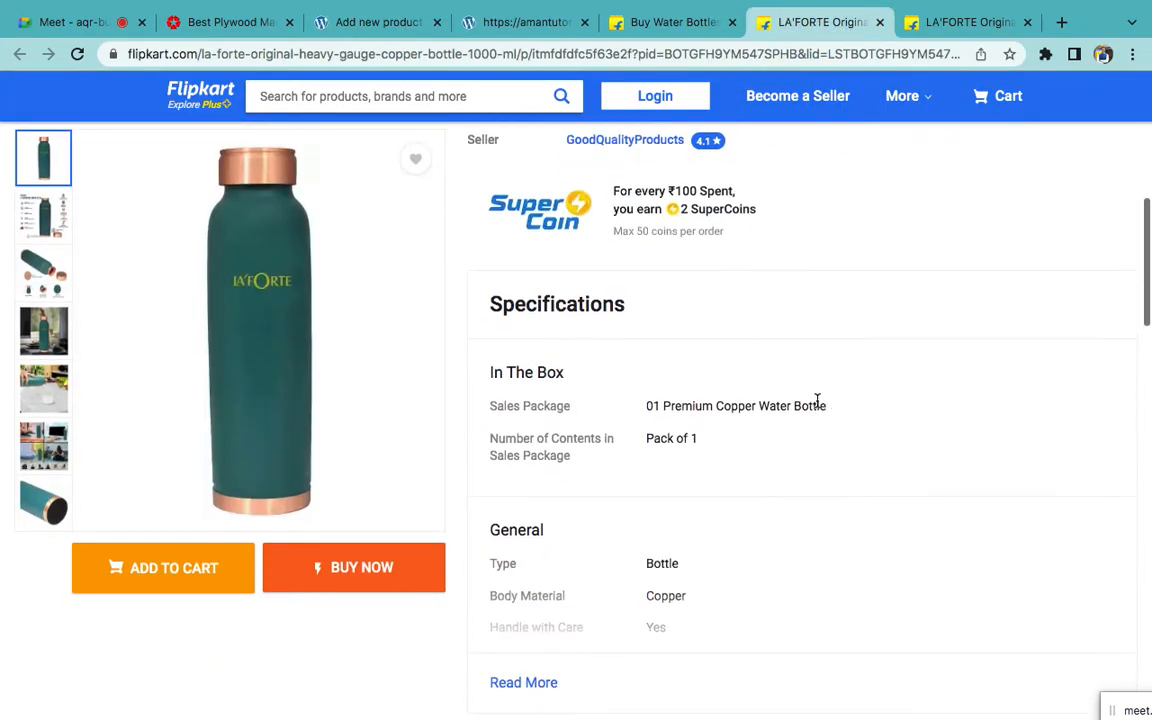
pyautogui.click(527, 603)
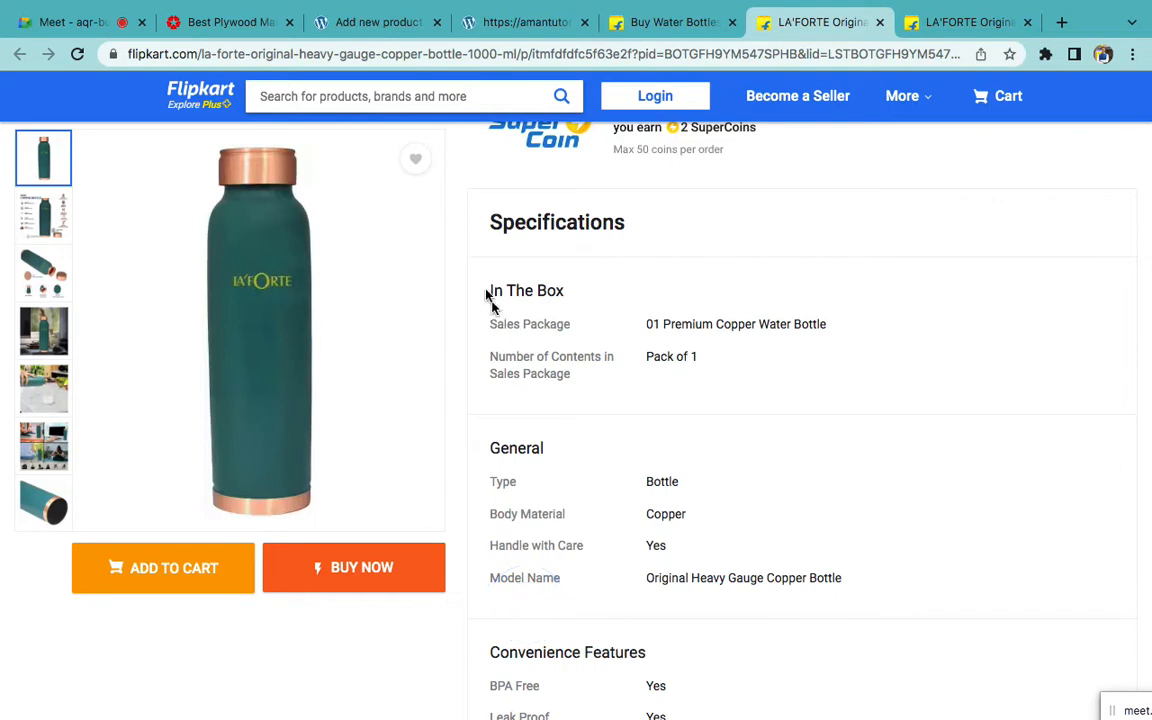
pyautogui.moveTo(486, 290); pyautogui.dragTo(501, 289)
pyautogui.moveTo(487, 222); pyautogui.dragTo(666, 468)
pyautogui.scroll(-3, 640, 400)
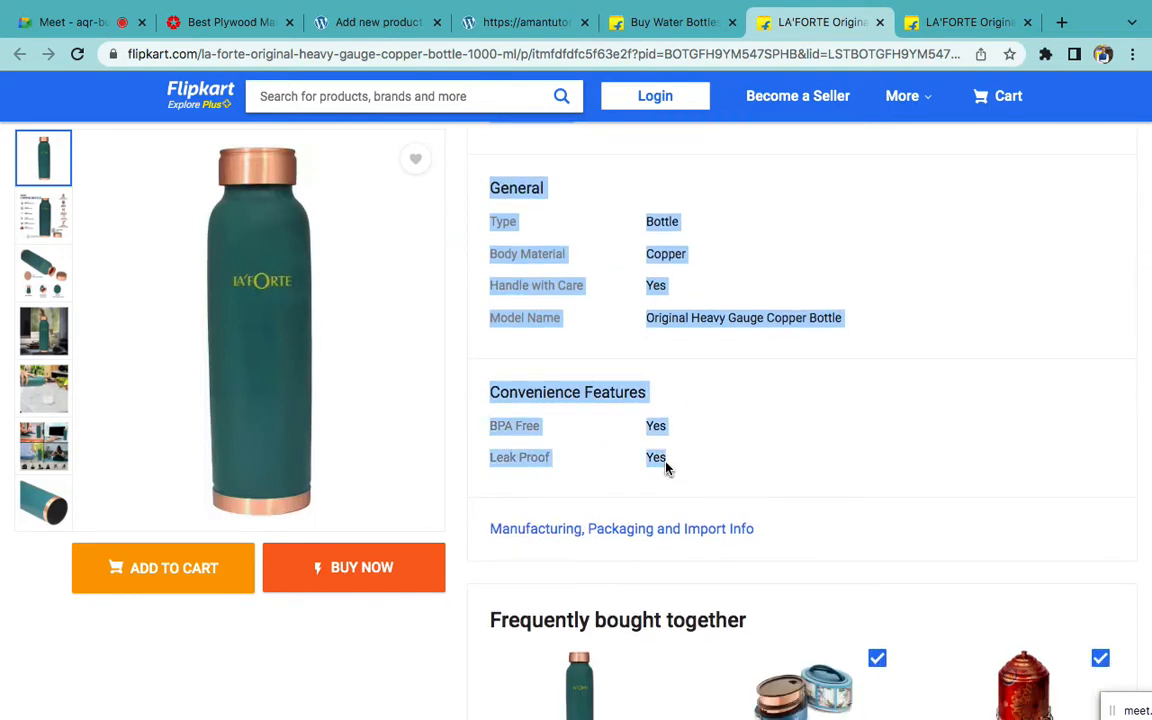
# Step: Paste the General and Convenience Features specification tables into the product description
pyautogui.click(350, 22)
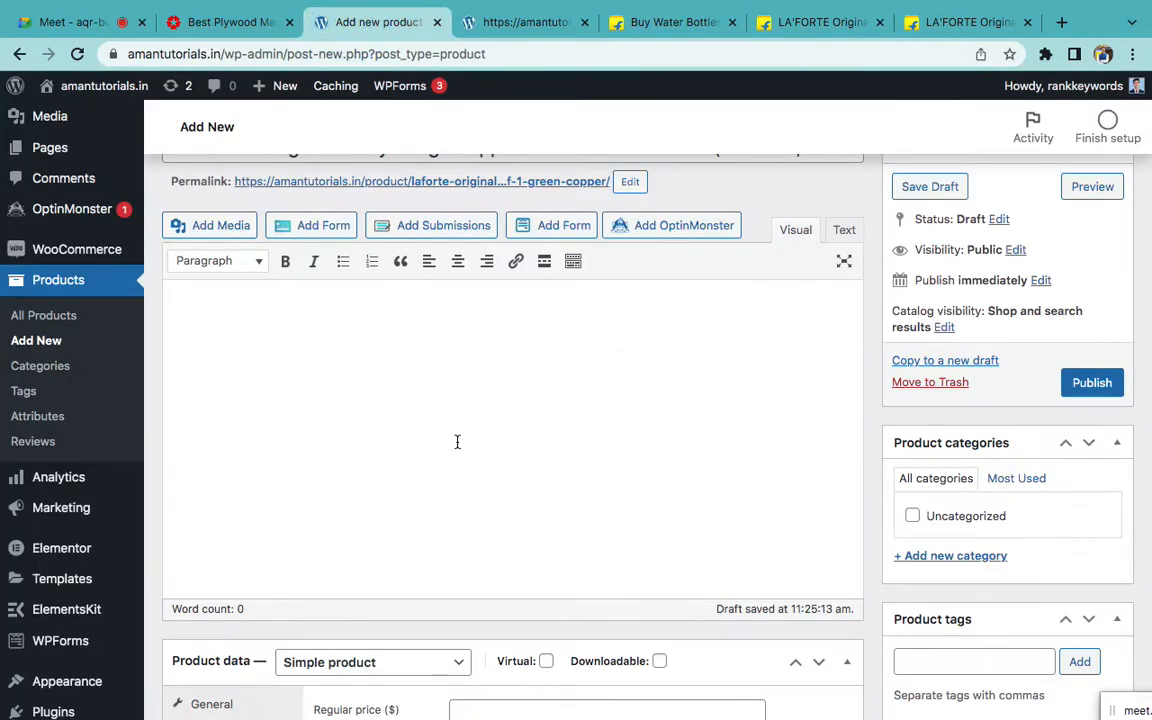
pyautogui.hotkey('ctrl', 'v')
pyautogui.scroll(3, 421, 386)
pyautogui.scroll(2, 421, 386)
pyautogui.scroll(-10, 491, 470)
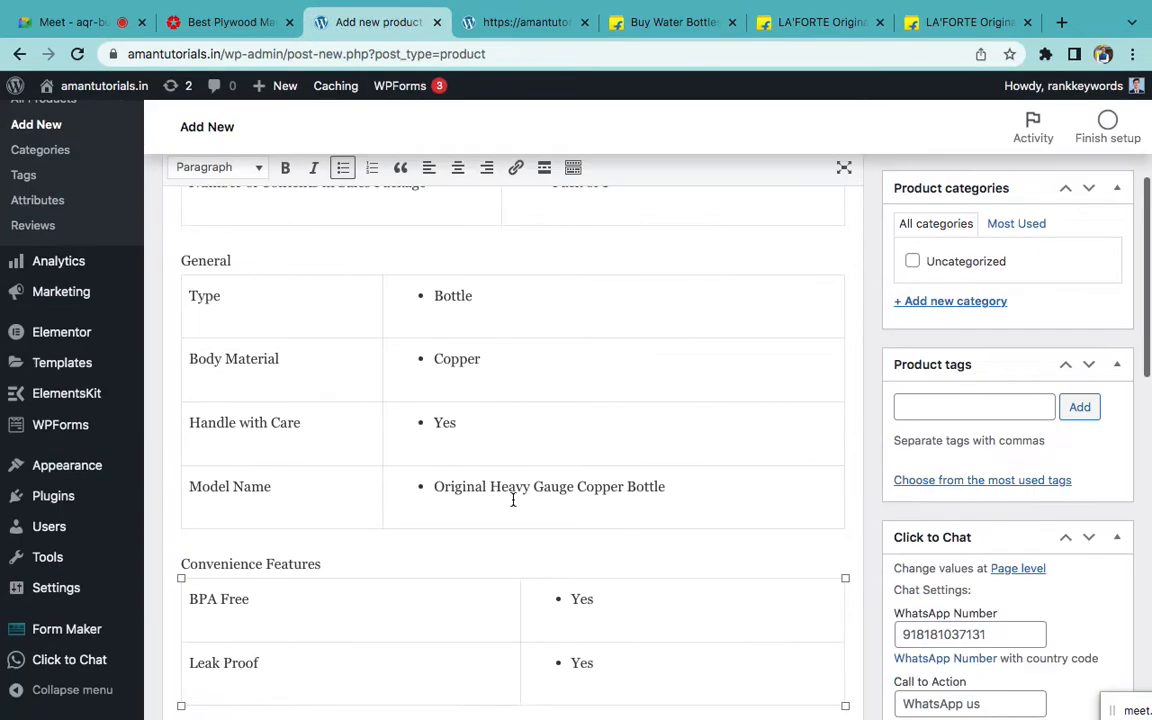
pyautogui.scroll(-1, 518, 512)
pyautogui.click(491, 288)
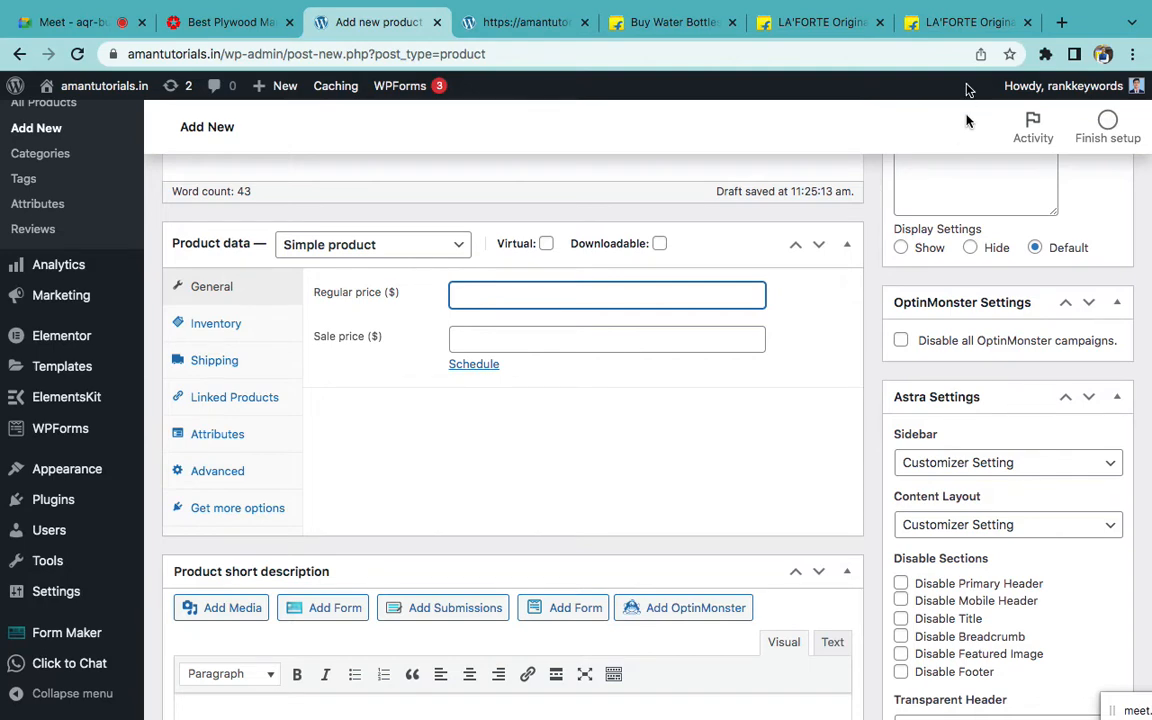
# Step: Enter Flipkart's 990 selling price into the product's price field
pyautogui.click(905, 28)
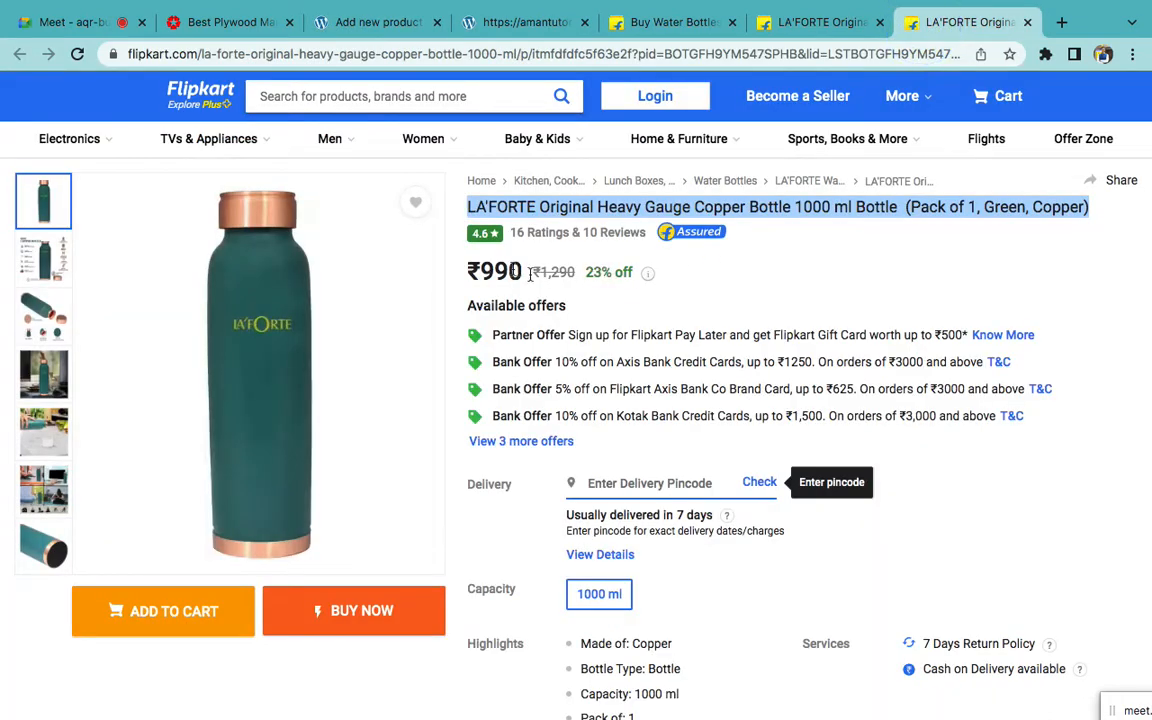
pyautogui.doubleClick(494, 270)
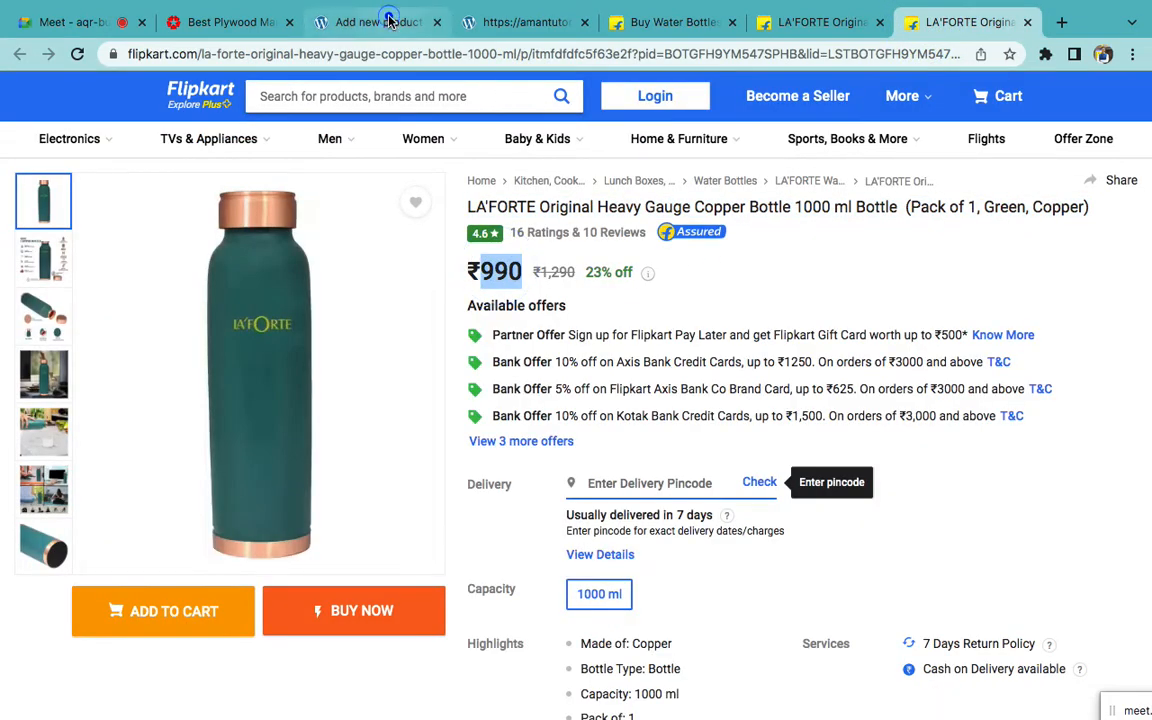
pyautogui.click(389, 22)
pyautogui.write('990')
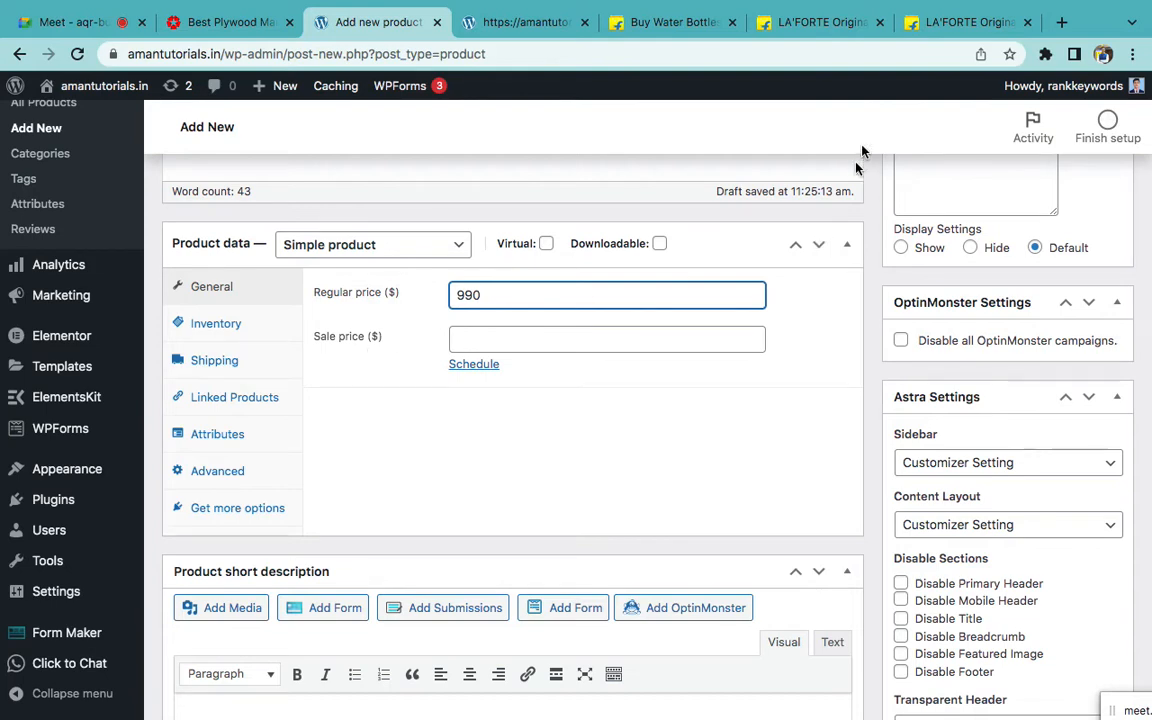
# Step: Copy the original ₹1,290 price from the Flipkart listing
pyautogui.click(944, 33)
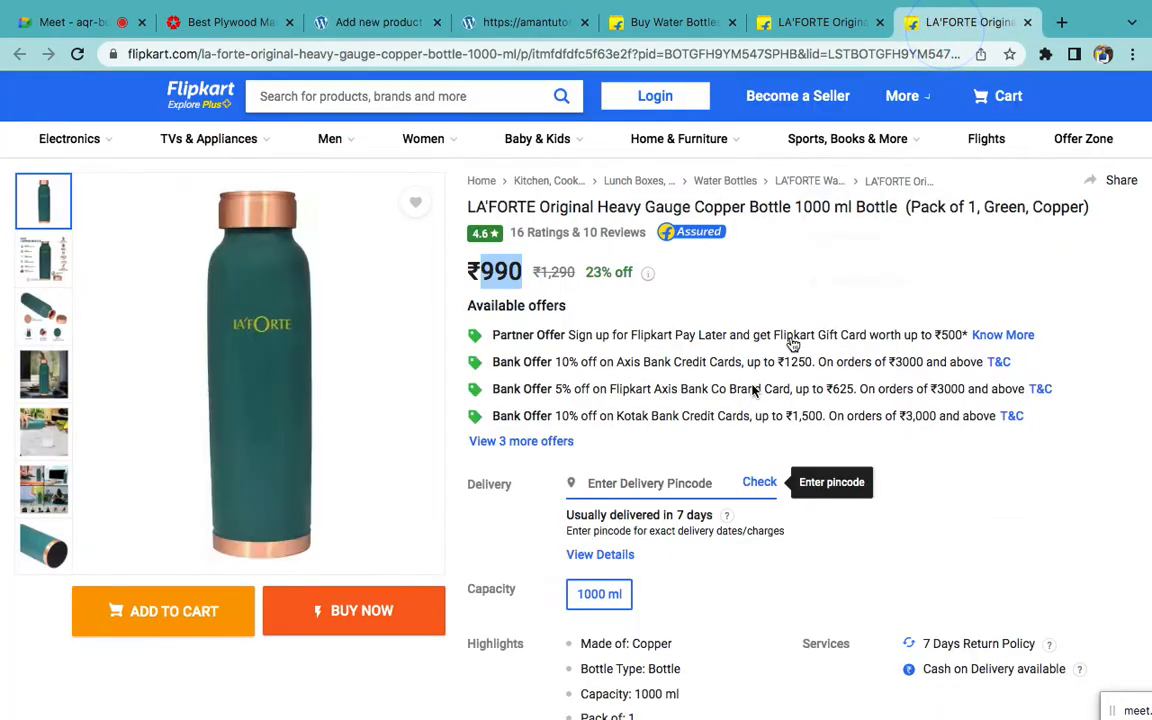
pyautogui.click(673, 343)
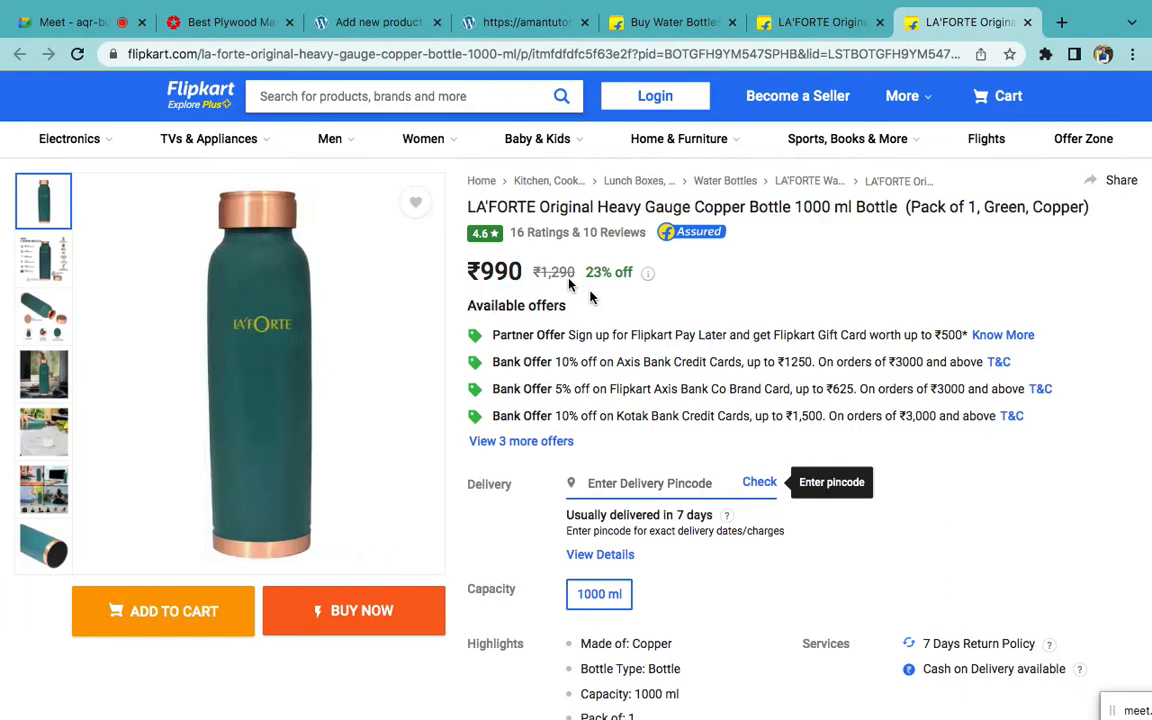
pyautogui.moveTo(533, 276); pyautogui.dragTo(586, 273)
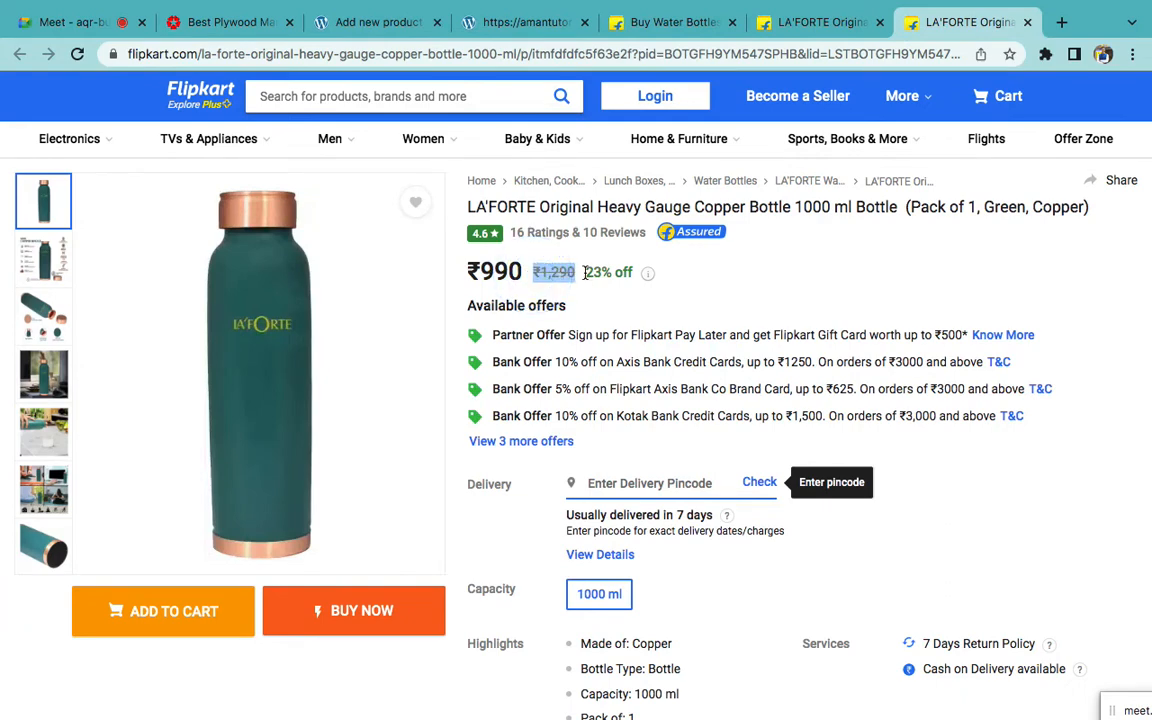
pyautogui.doubleClick(500, 274)
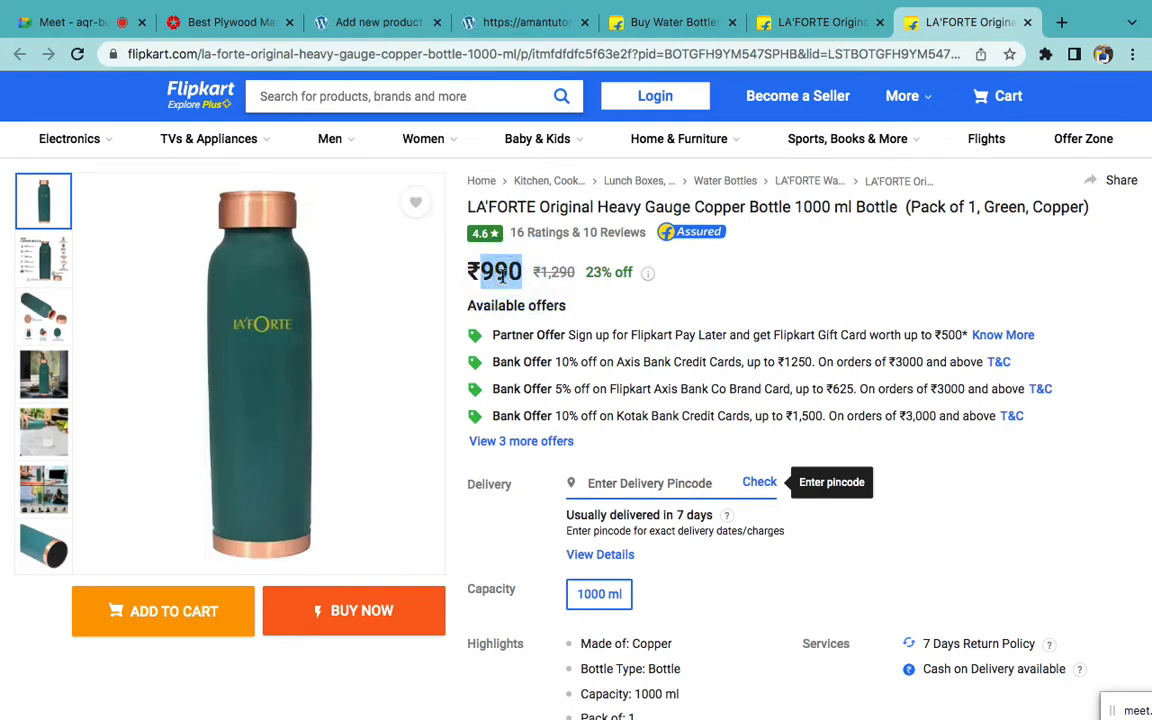
pyautogui.moveTo(540, 275); pyautogui.dragTo(567, 287)
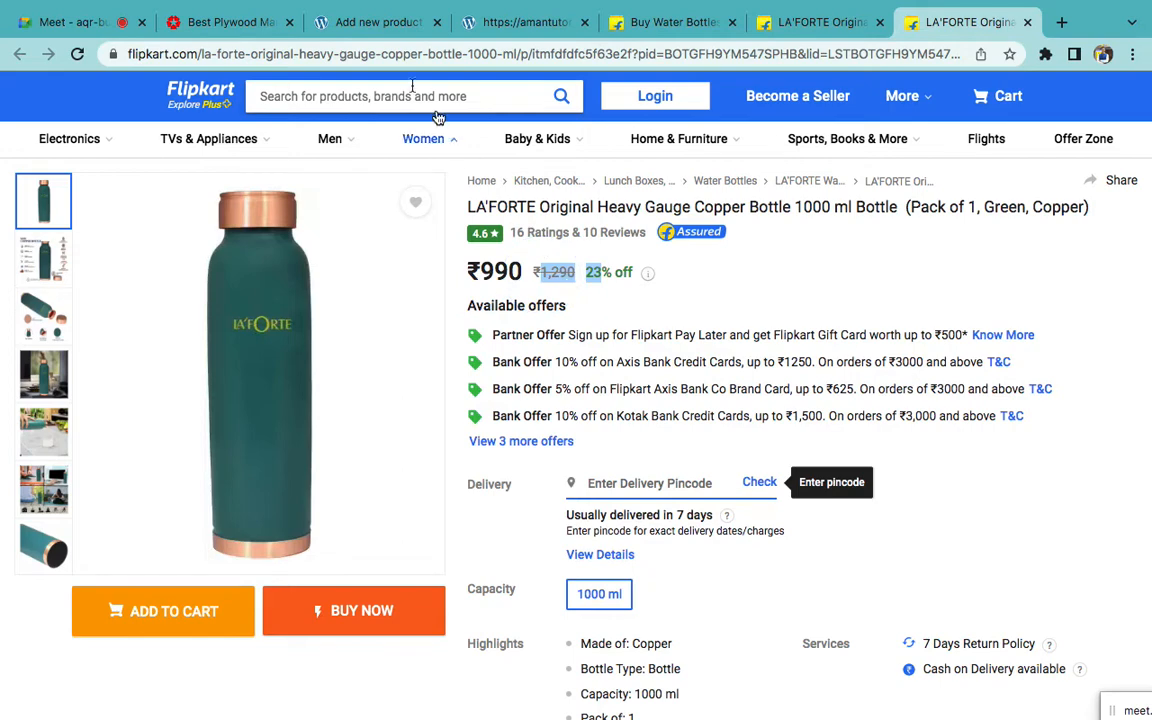
# Step: Set the regular price to 1290, keeping 990 as the sale price
pyautogui.click(360, 22)
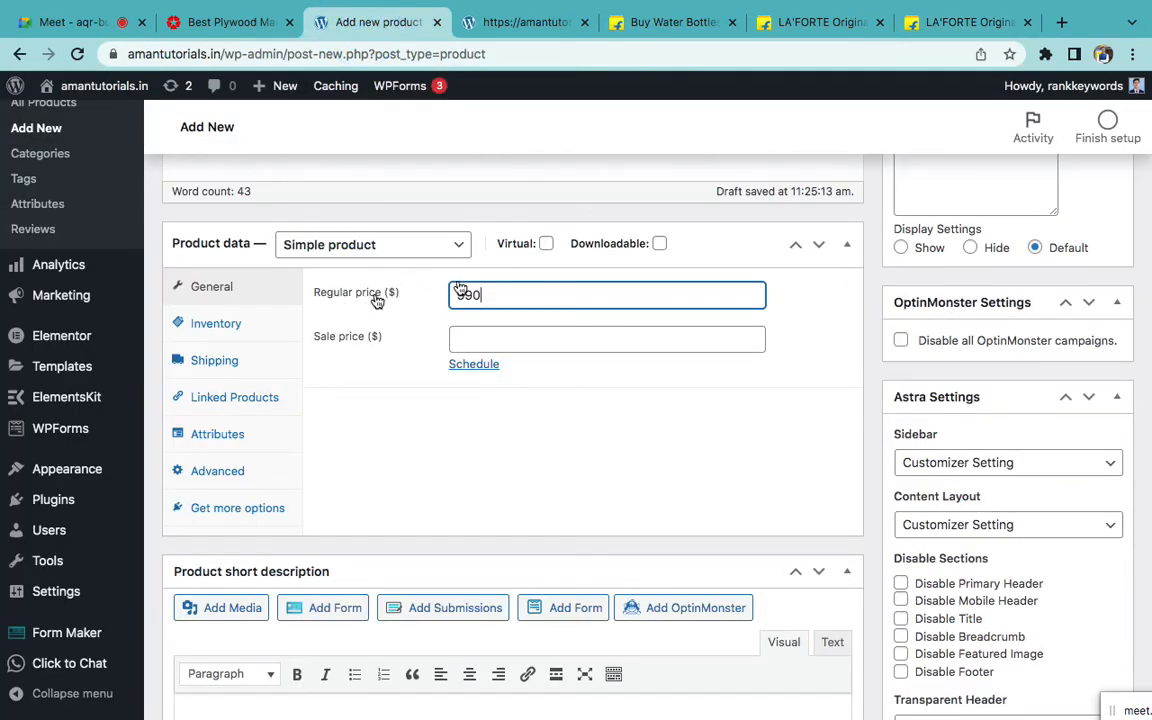
pyautogui.doubleClick(504, 284)
pyautogui.write('12')
pyautogui.press('Tab')
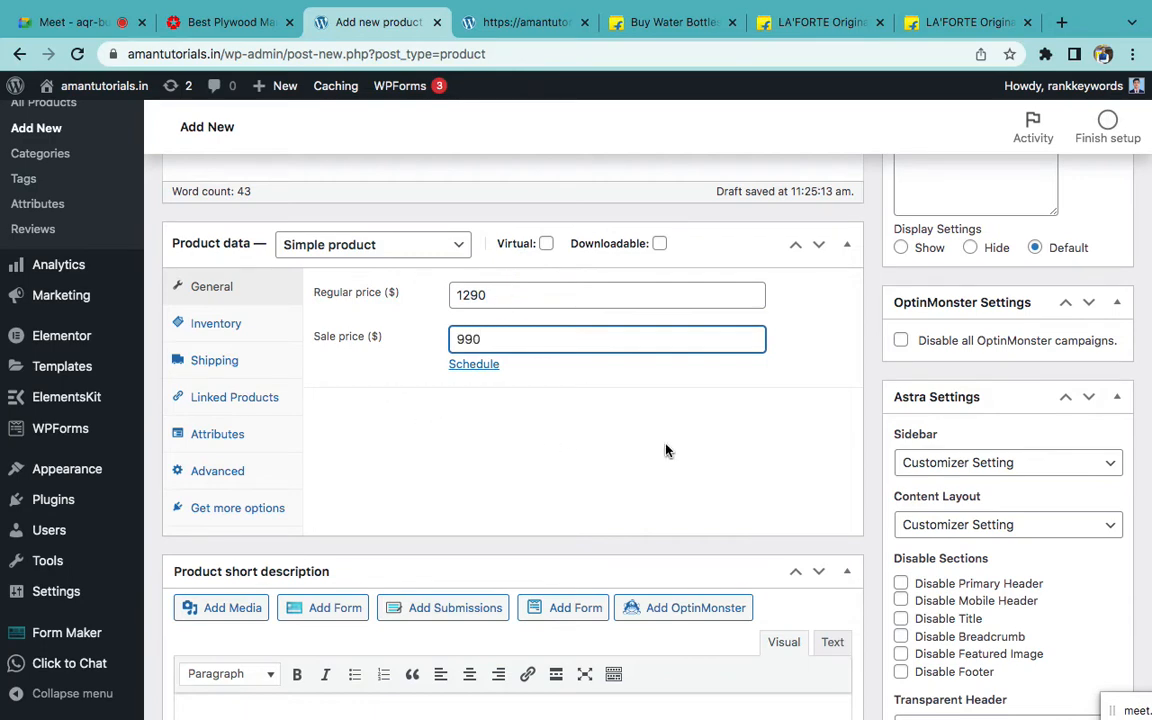
pyautogui.scroll(5, 666, 450)
pyautogui.scroll(-10, 760, 467)
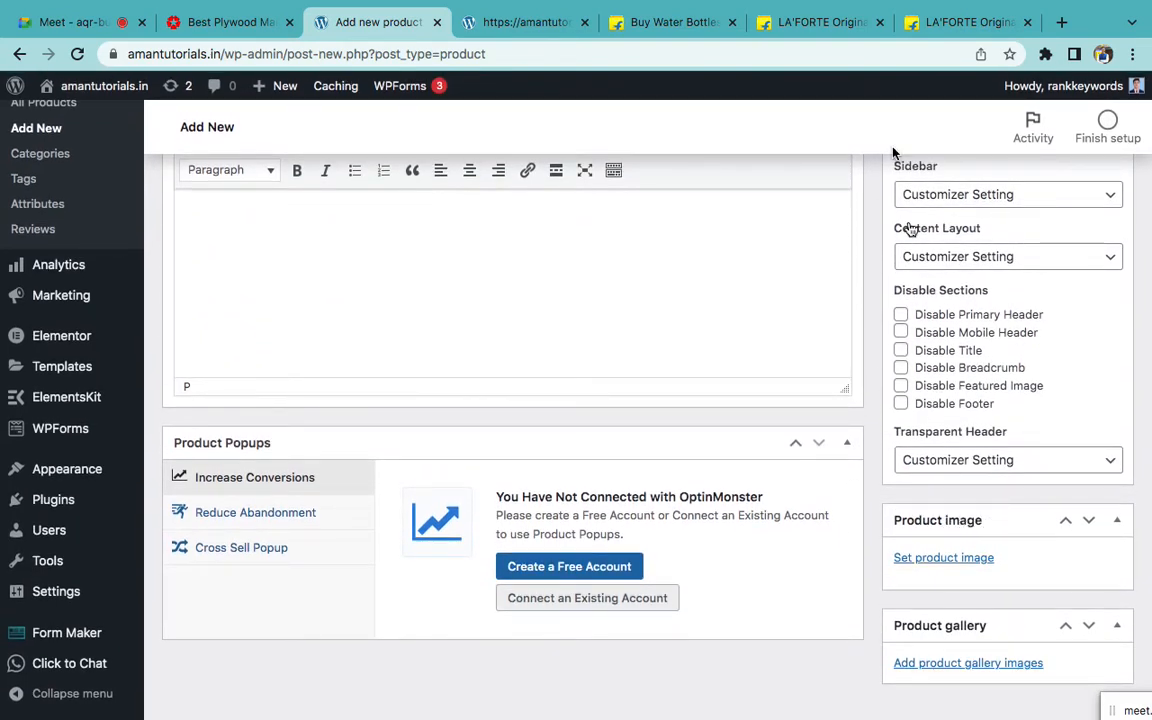
# Step: Save the green bottle photo from Flipkart as a .webp image
pyautogui.click(826, 32)
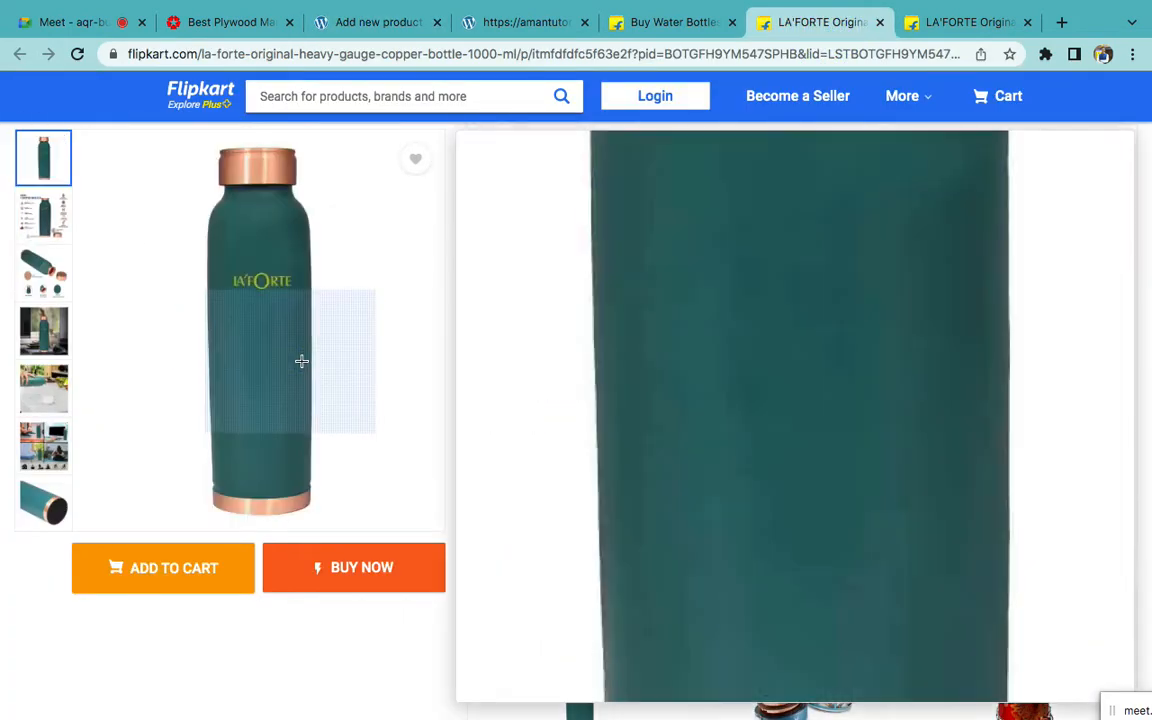
pyautogui.rightClick(301, 360)
pyautogui.click(343, 388)
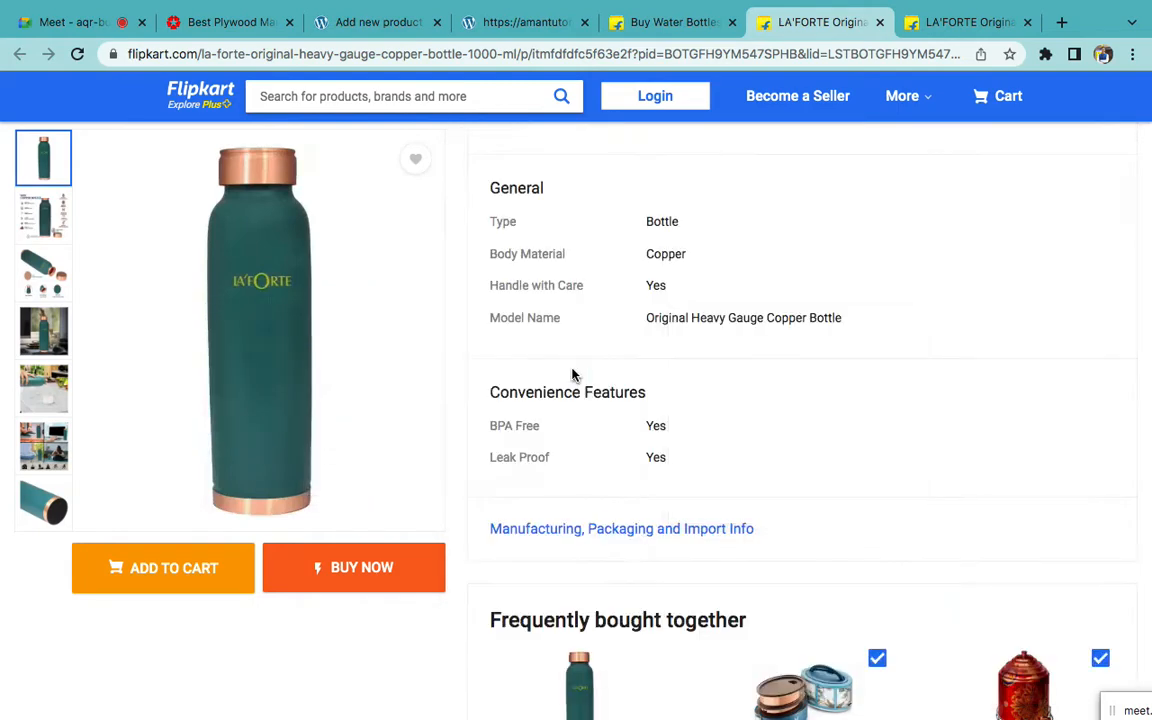
pyautogui.press('Return')
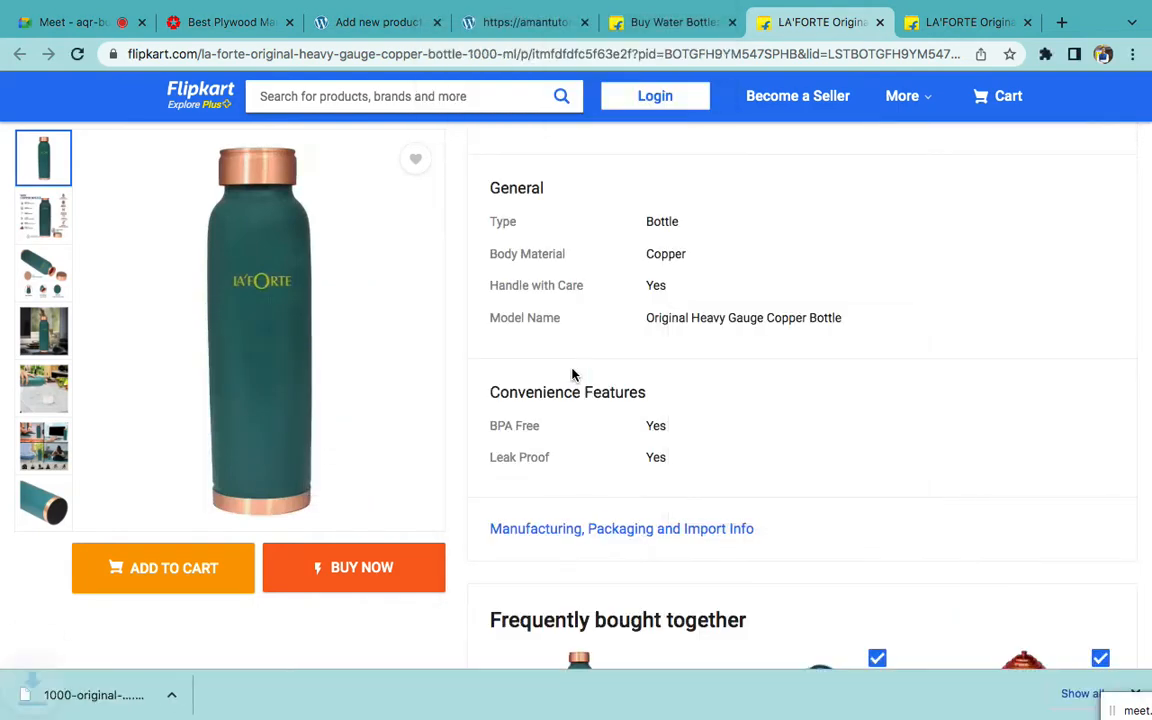
pyautogui.scroll(1, 760, 472)
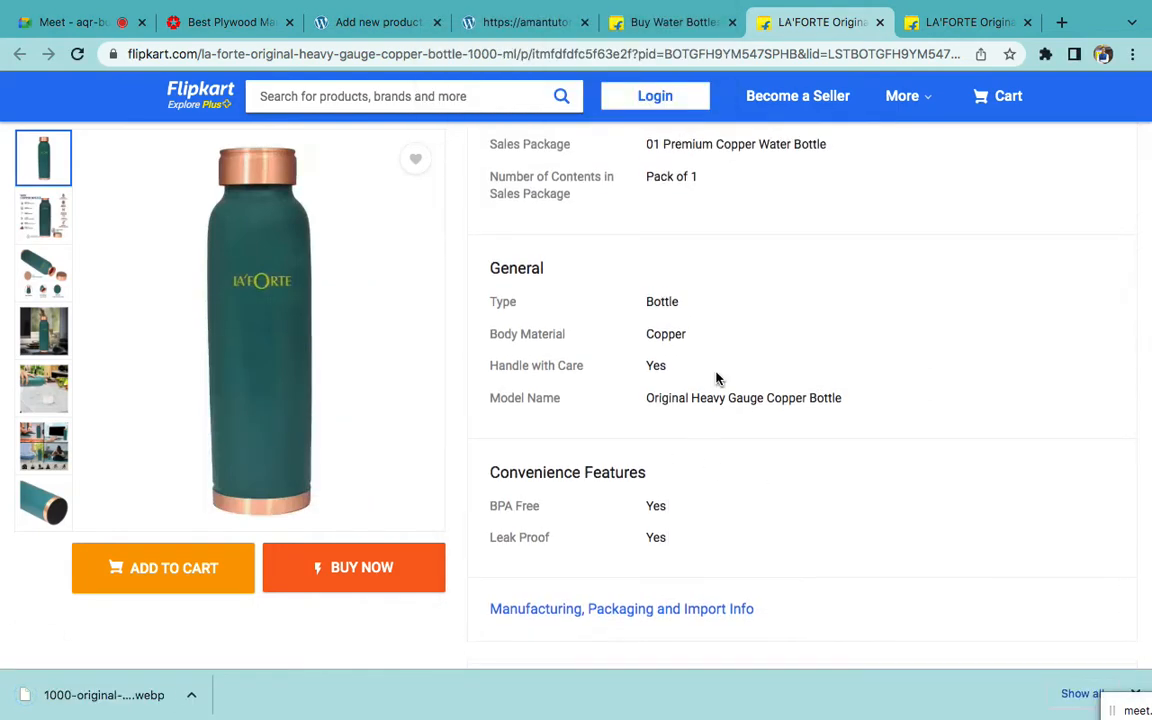
# Step: Take region screenshots of the main bottle, bottle-on-desk and close-up photos
pyautogui.press('super+shift+4')
pyautogui.moveTo(126, 133); pyautogui.dragTo(396, 514)
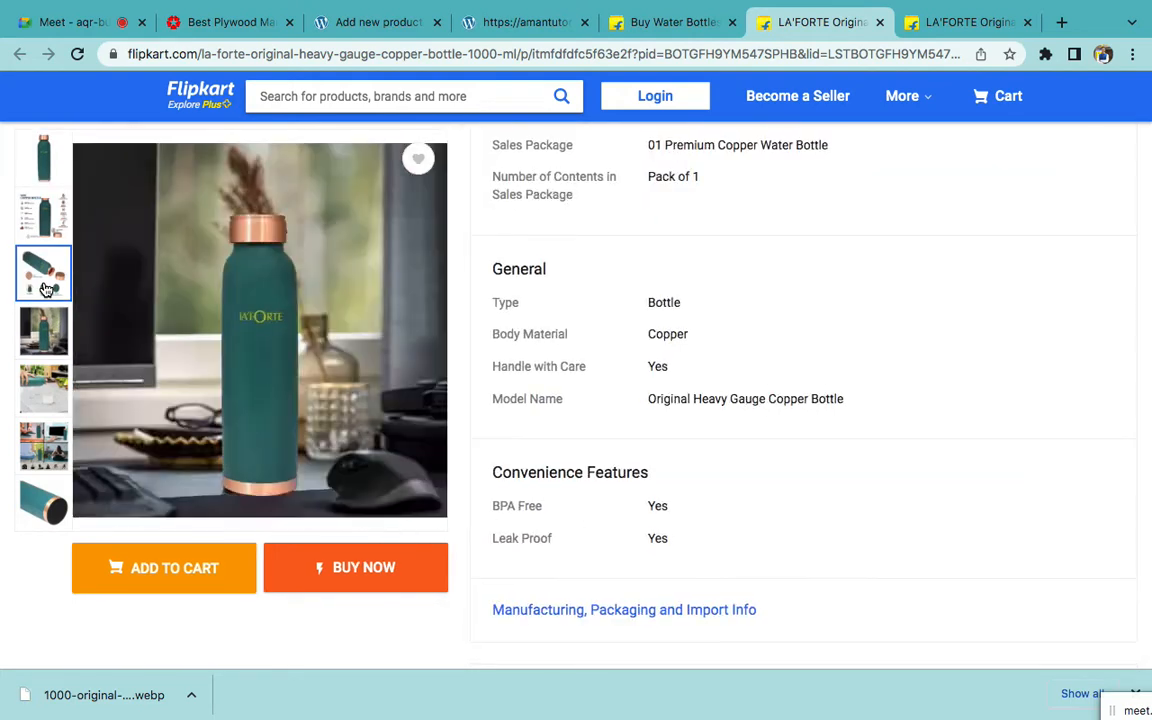
pyautogui.press('super+shift+4')
pyautogui.moveTo(72, 120); pyautogui.dragTo(431, 494)
pyautogui.click(49, 350)
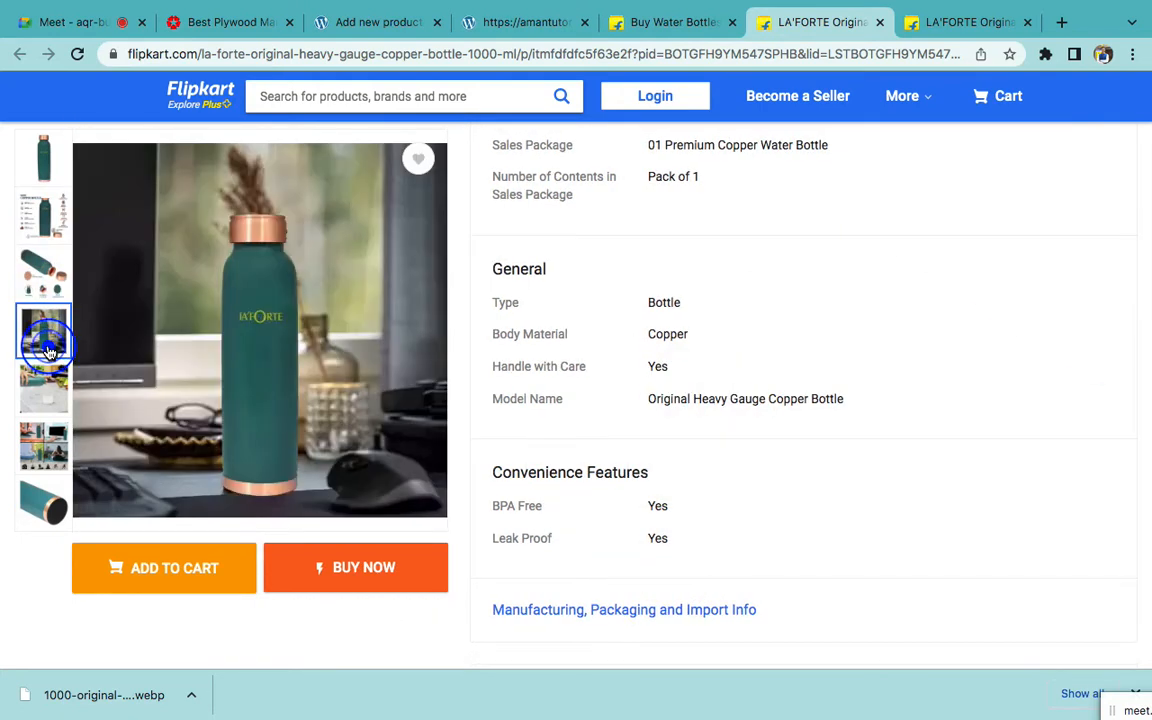
pyautogui.press('super+shift+4')
pyautogui.moveTo(88, 145); pyautogui.dragTo(422, 532)
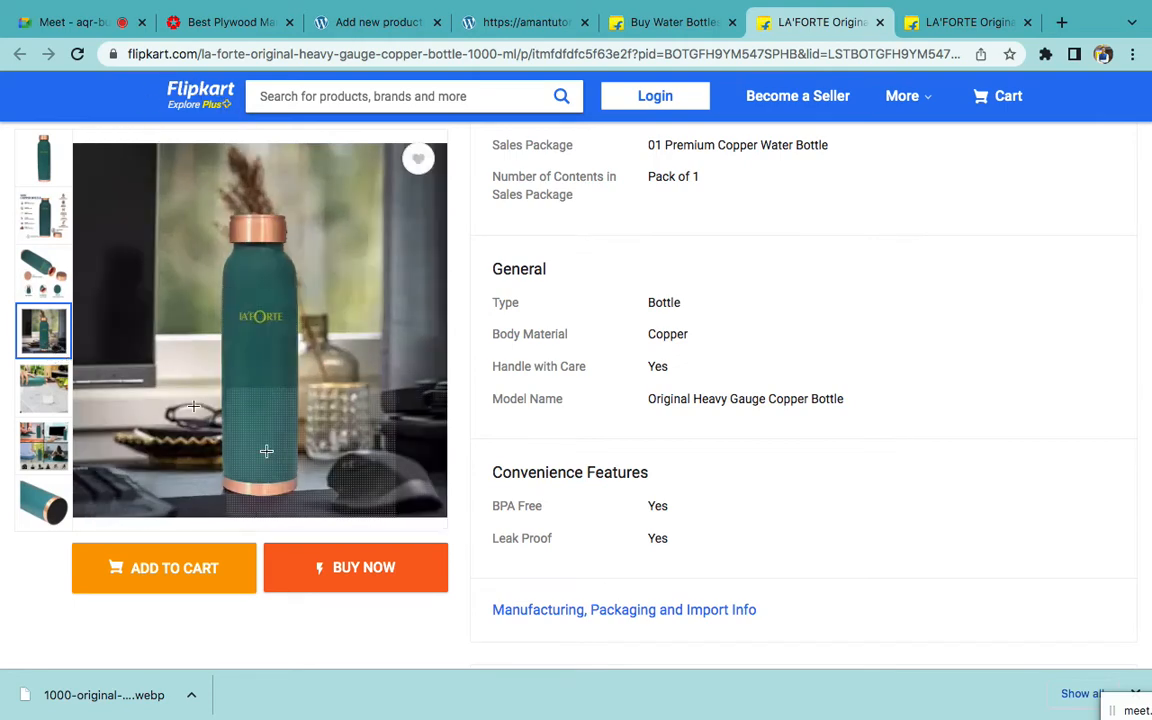
pyautogui.click(45, 505)
pyautogui.press('super+shift+4')
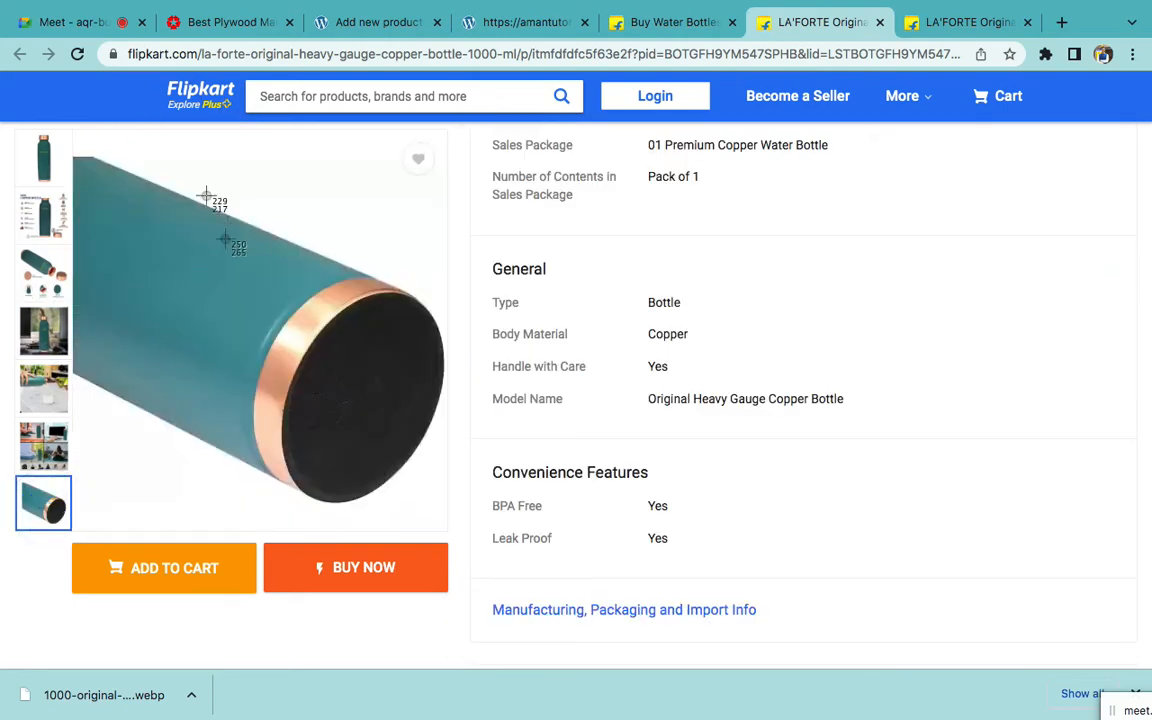
pyautogui.moveTo(88, 145); pyautogui.dragTo(442, 532)
pyautogui.click(363, 30)
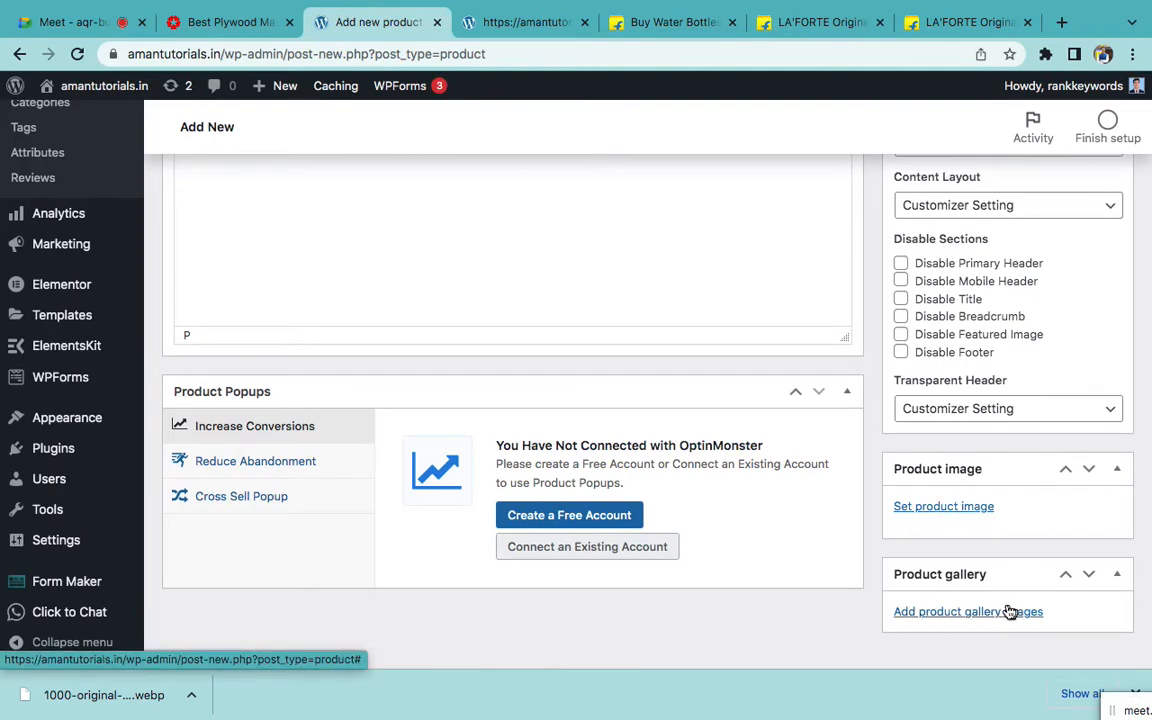
# Step: Upload the green bottle screenshot from the Desktop and set it as the product image
pyautogui.click(946, 507)
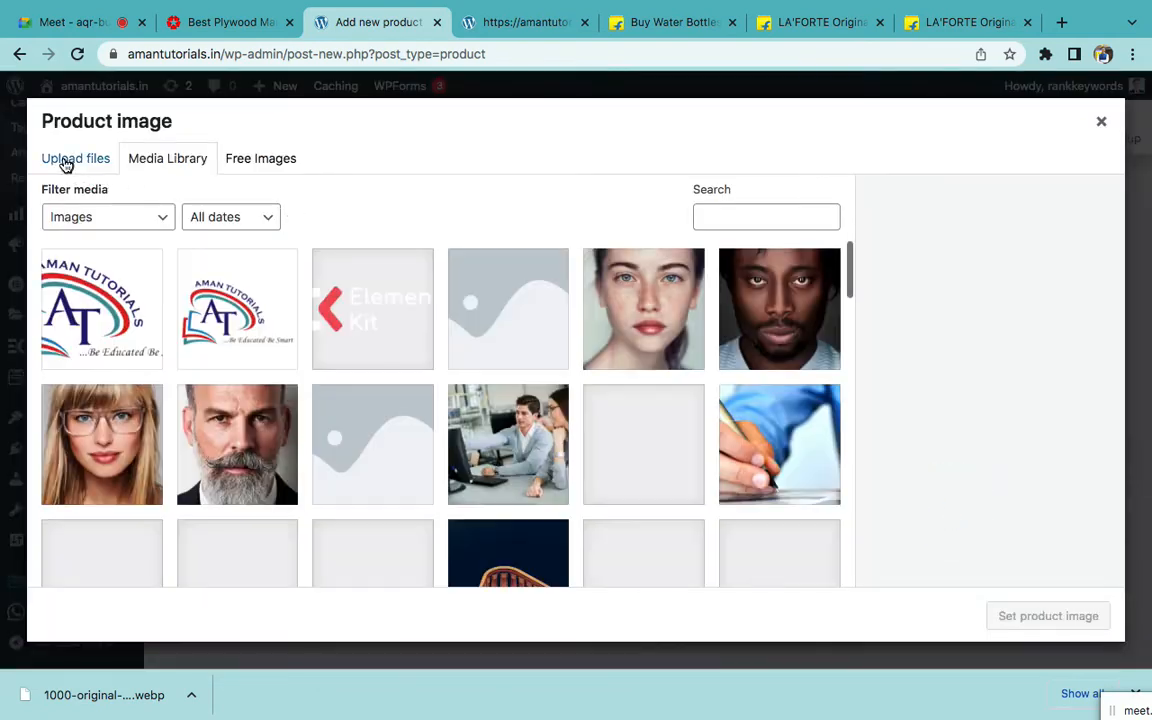
pyautogui.click(66, 158)
pyautogui.click(643, 400)
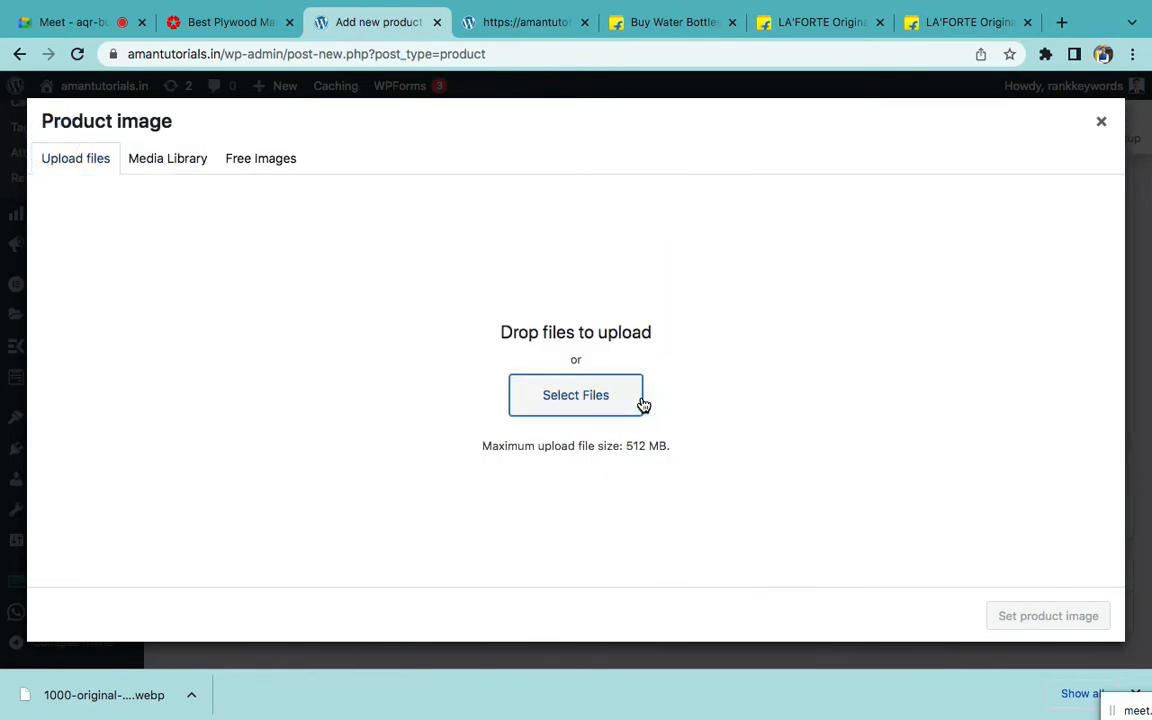
pyautogui.click(85, 141)
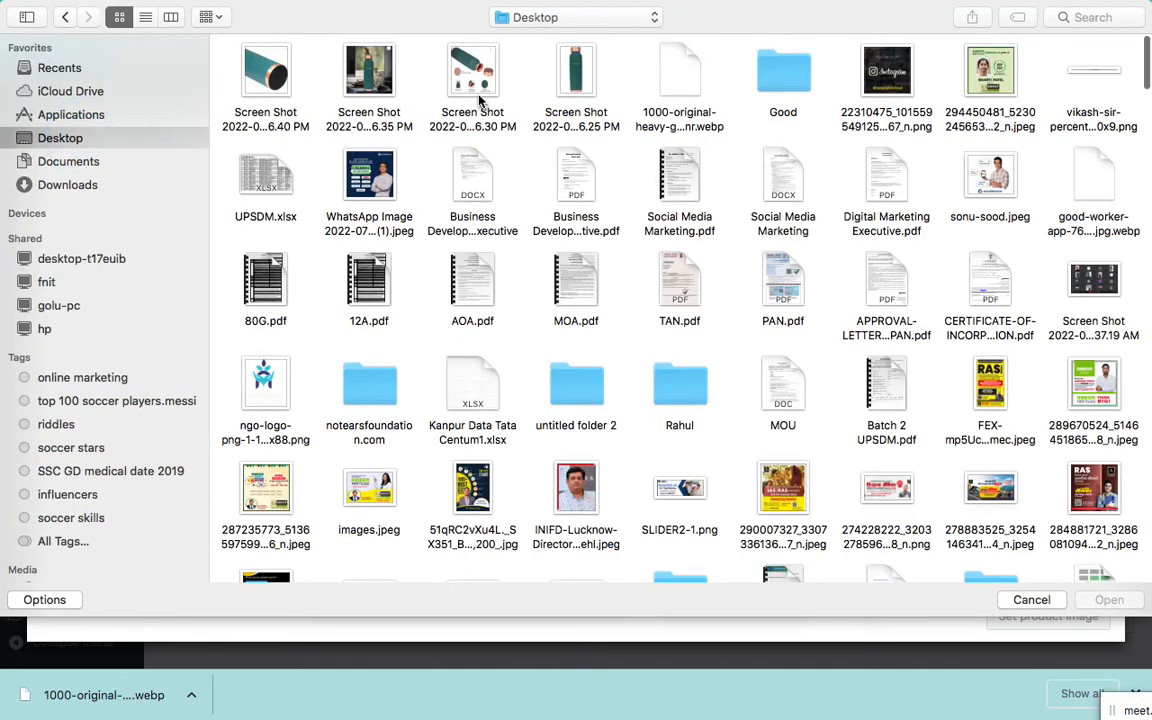
pyautogui.doubleClick(583, 80)
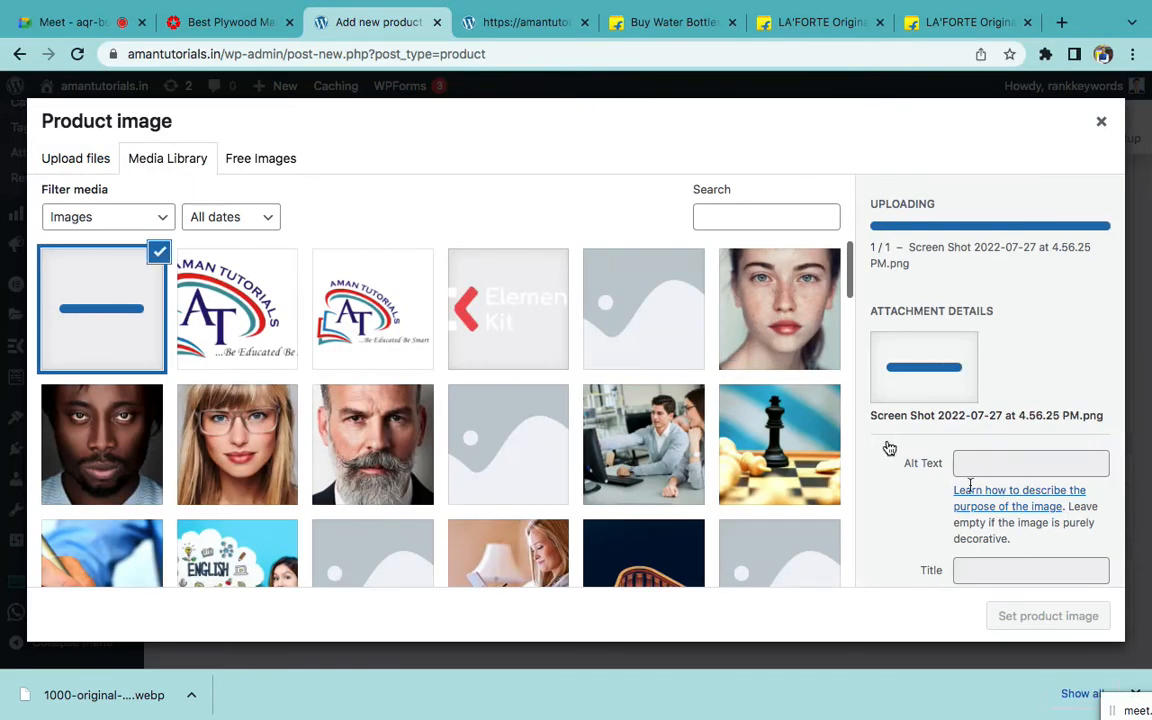
pyautogui.click(1025, 622)
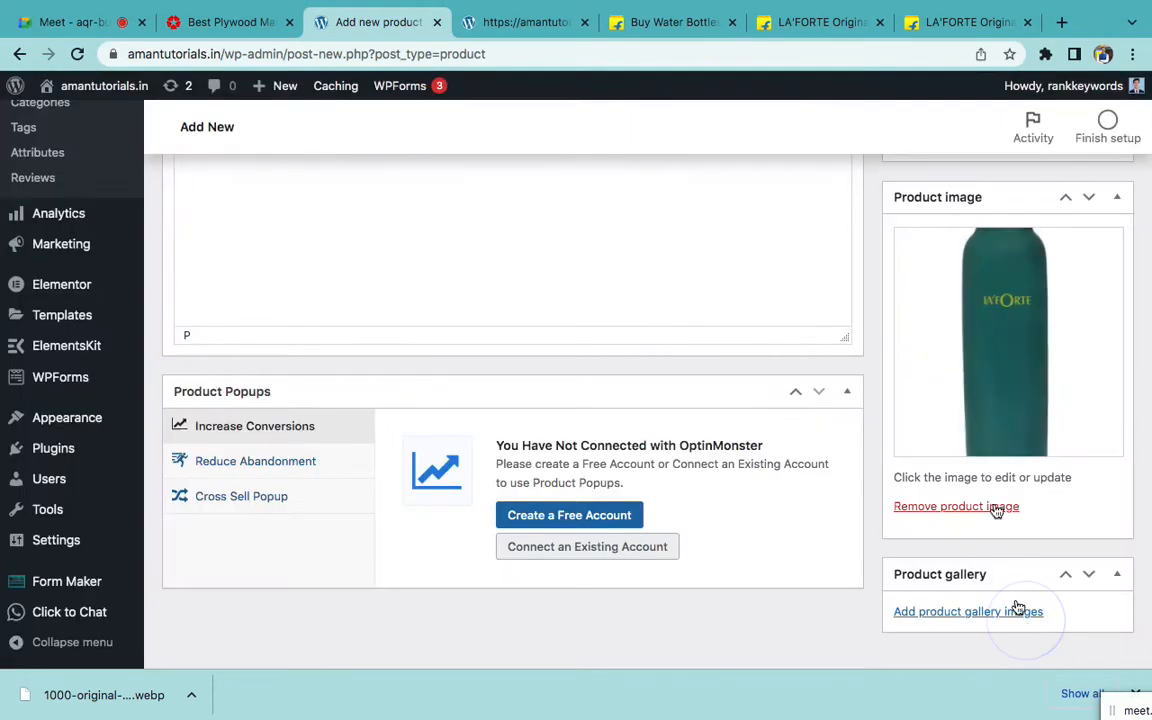
# Step: Upload the three bottle screenshots and add them to the product gallery
pyautogui.click(932, 615)
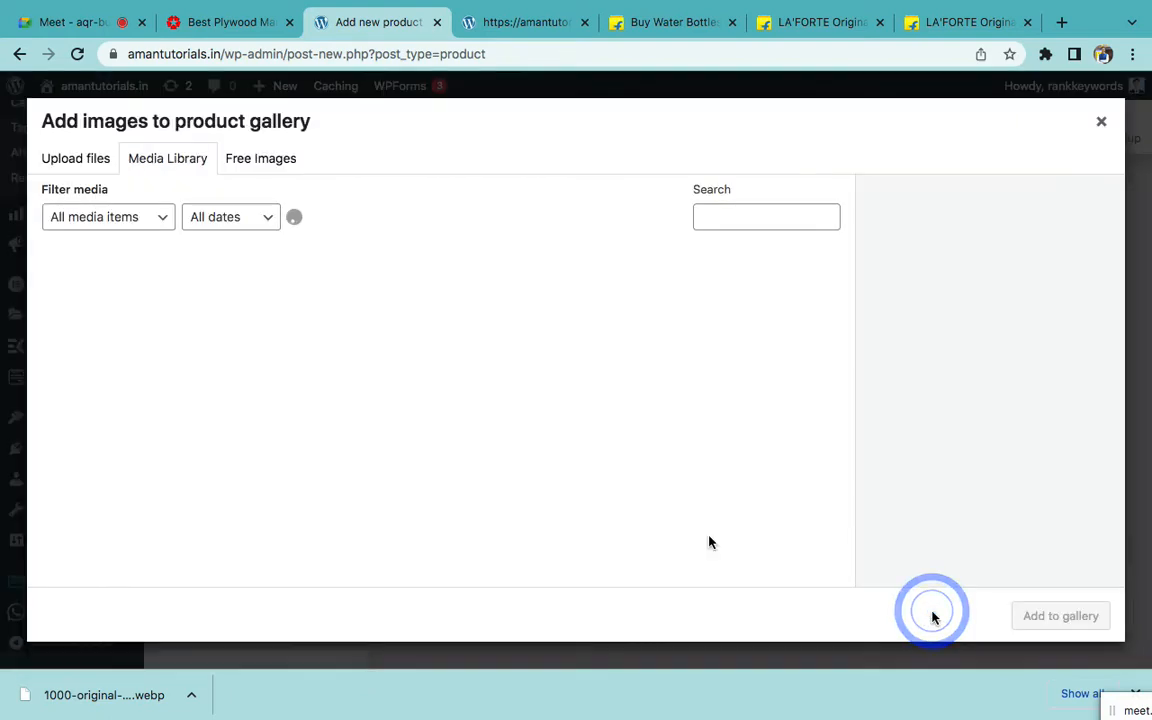
pyautogui.click(80, 158)
pyautogui.click(535, 385)
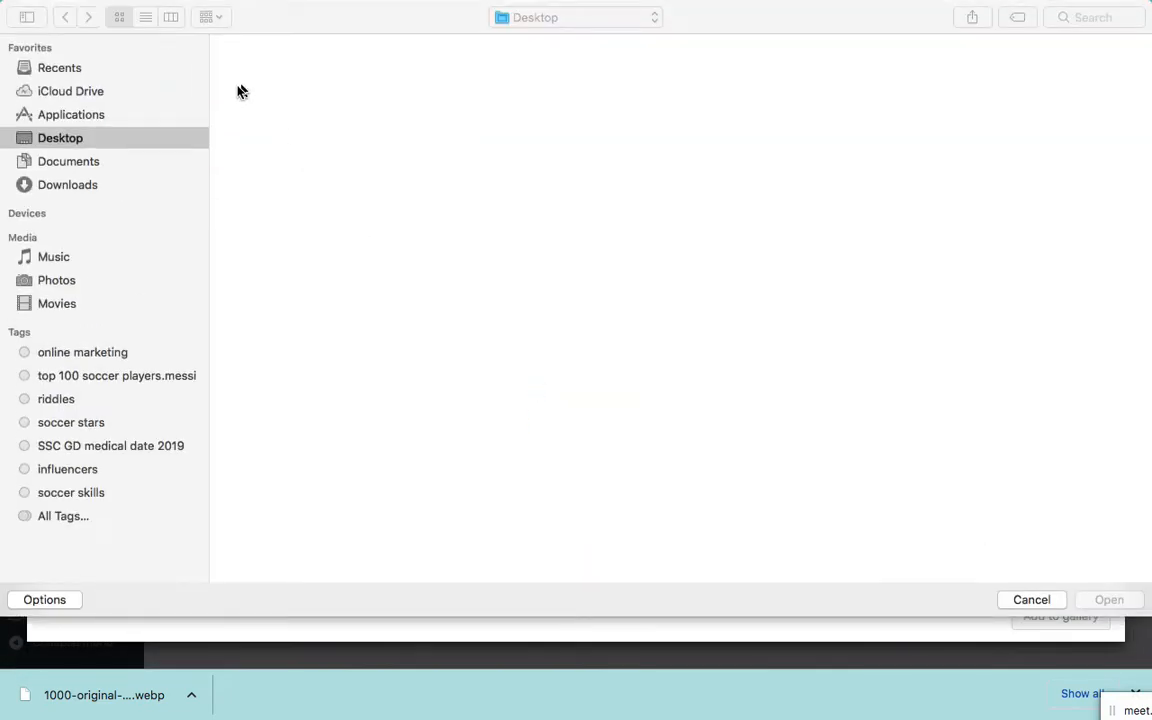
pyautogui.moveTo(222, 85); pyautogui.dragTo(508, 92)
pyautogui.press('Return')
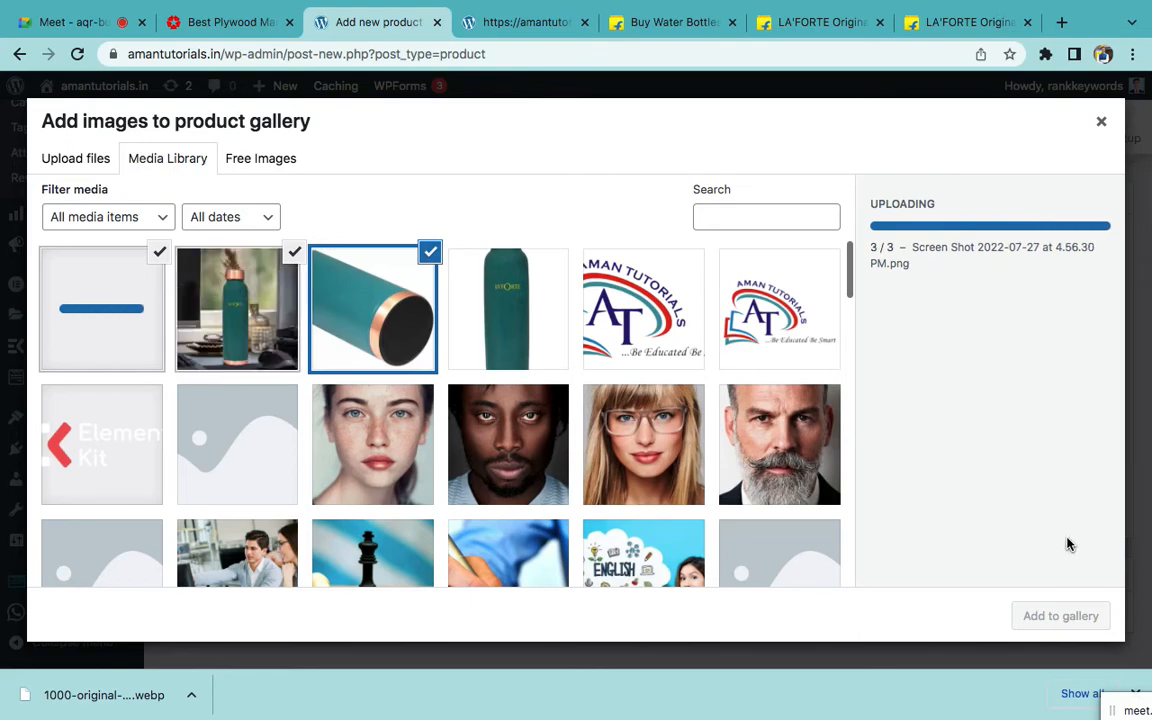
pyautogui.click(1030, 615)
pyautogui.scroll(10, 1030, 600)
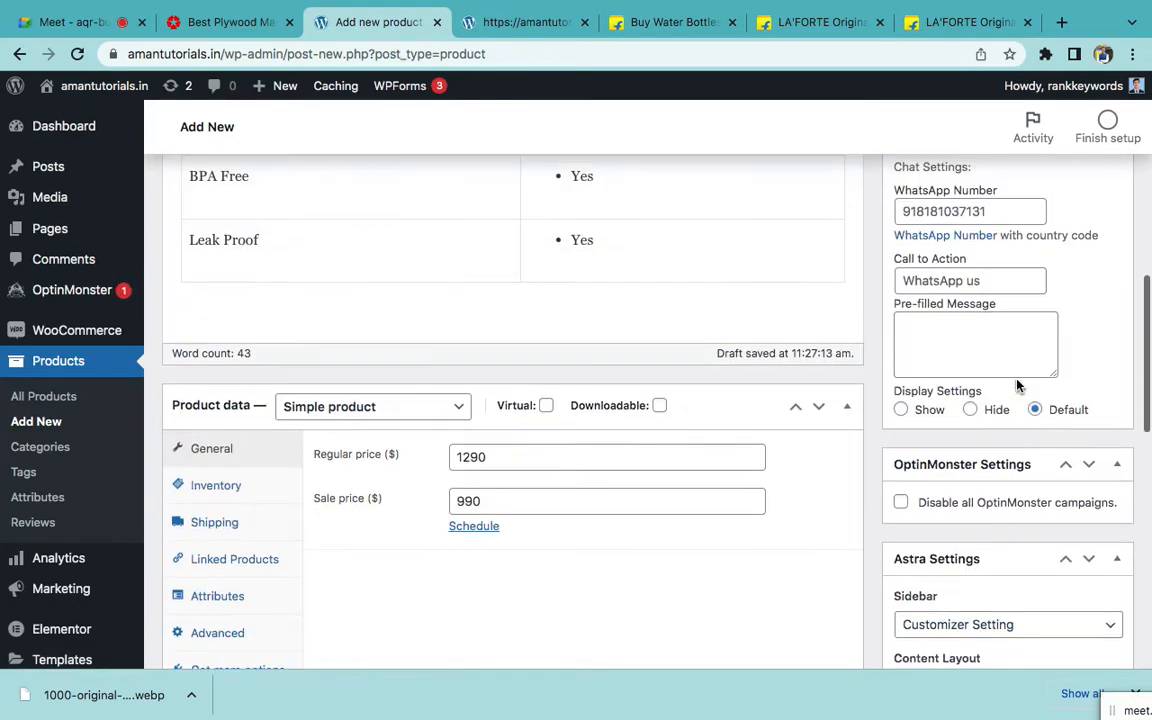
# Step: Publish the LA'FORTE copper bottle product from the editor's Publish box
pyautogui.scroll(10, 1018, 385)
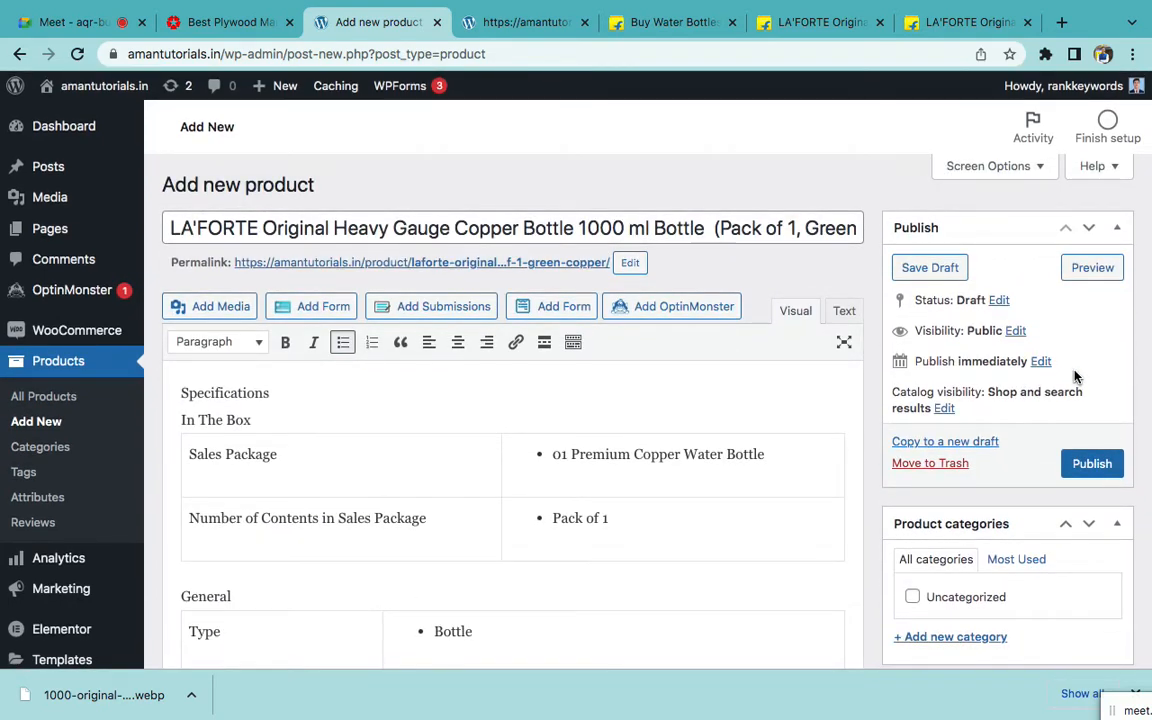
pyautogui.click(1090, 466)
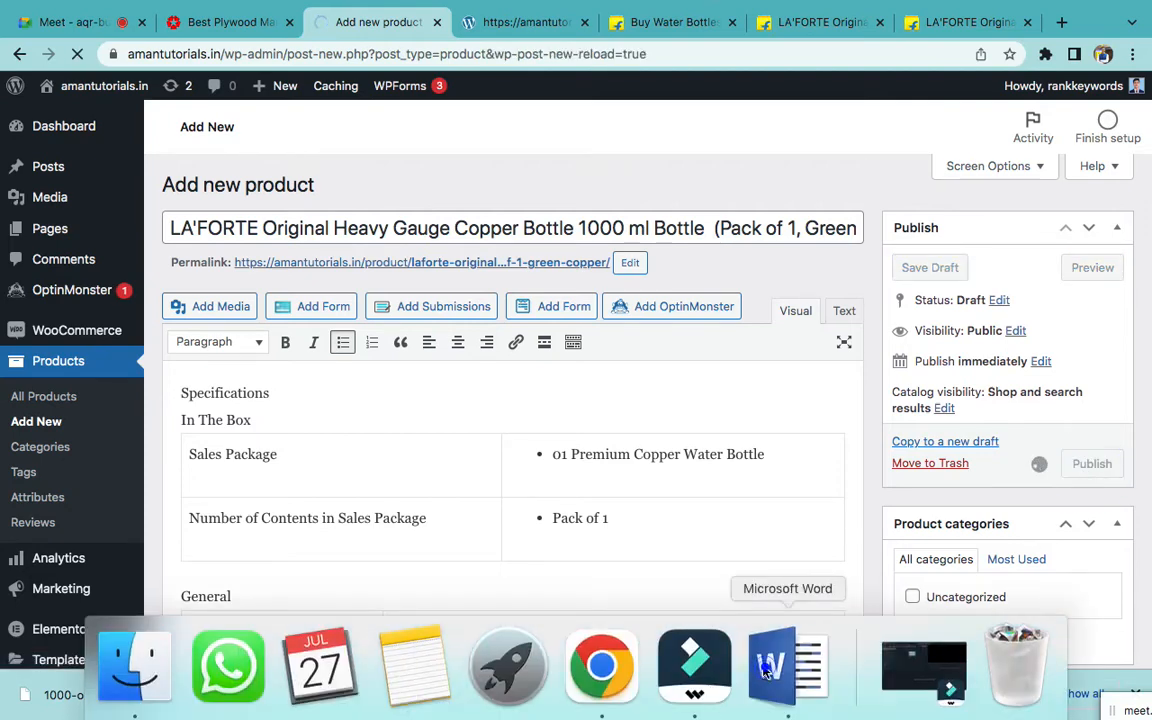
pyautogui.click(763, 665)
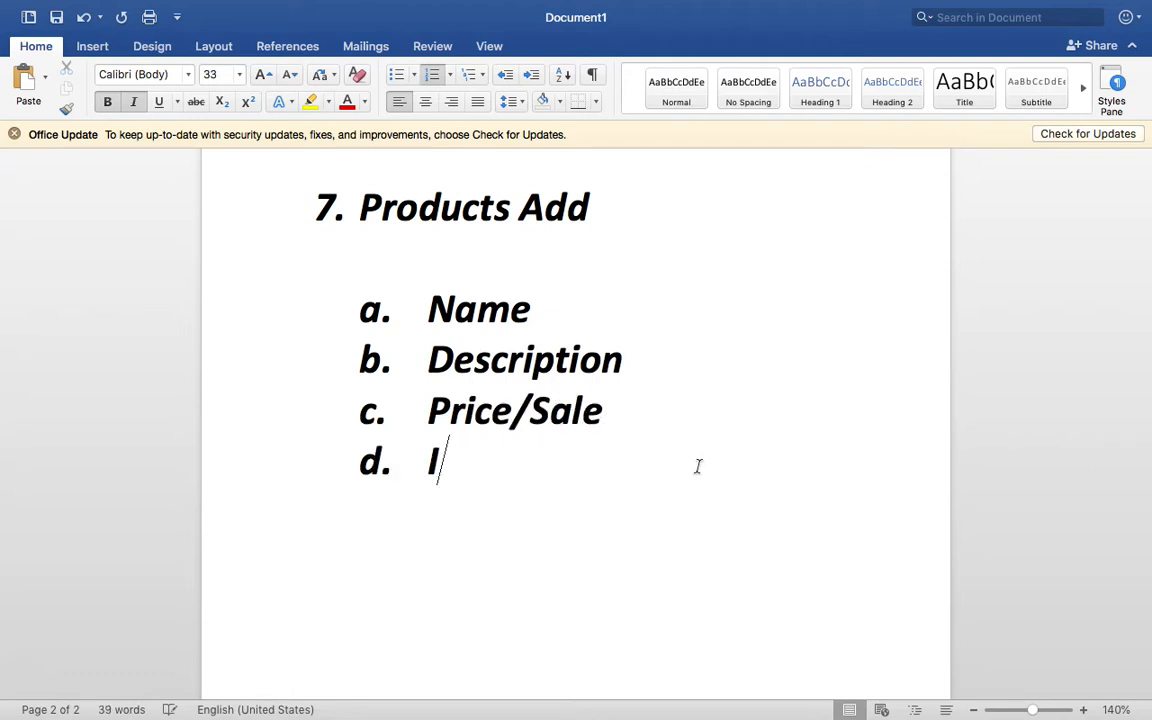
# Step: Unbold the Name, Description, Price/Sale and Images items under Products Add
pyautogui.moveTo(717, 487); pyautogui.dragTo(437, 305)
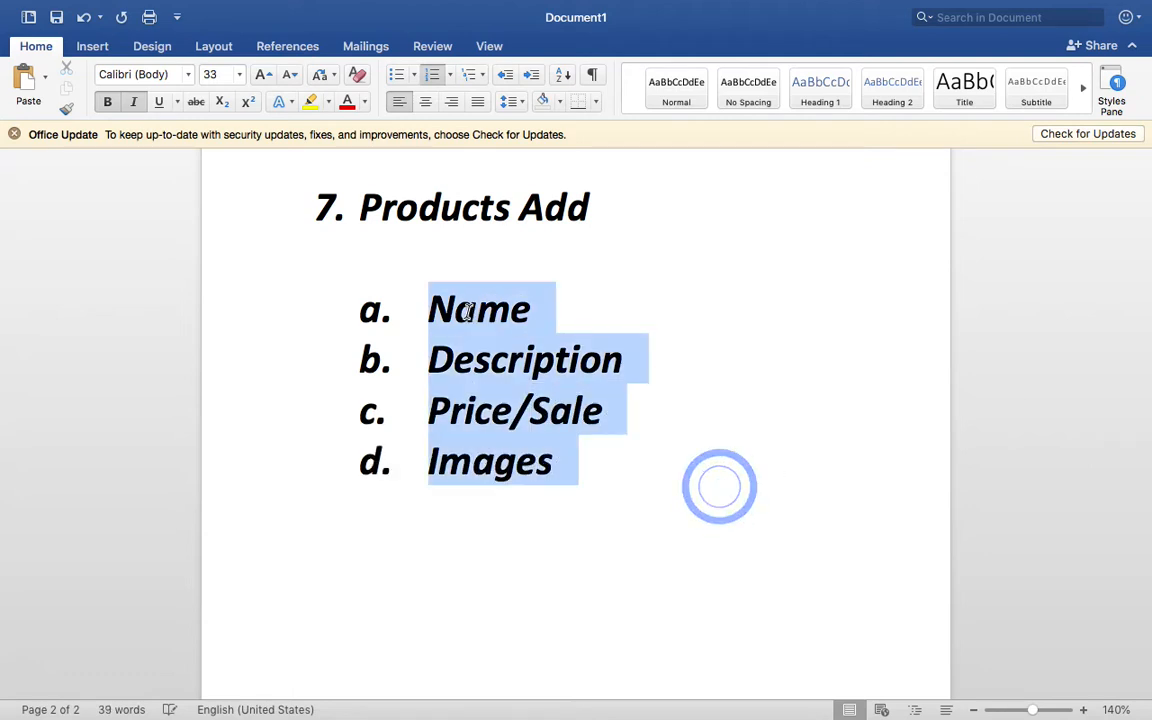
pyautogui.press('super+b')
pyautogui.click(617, 457)
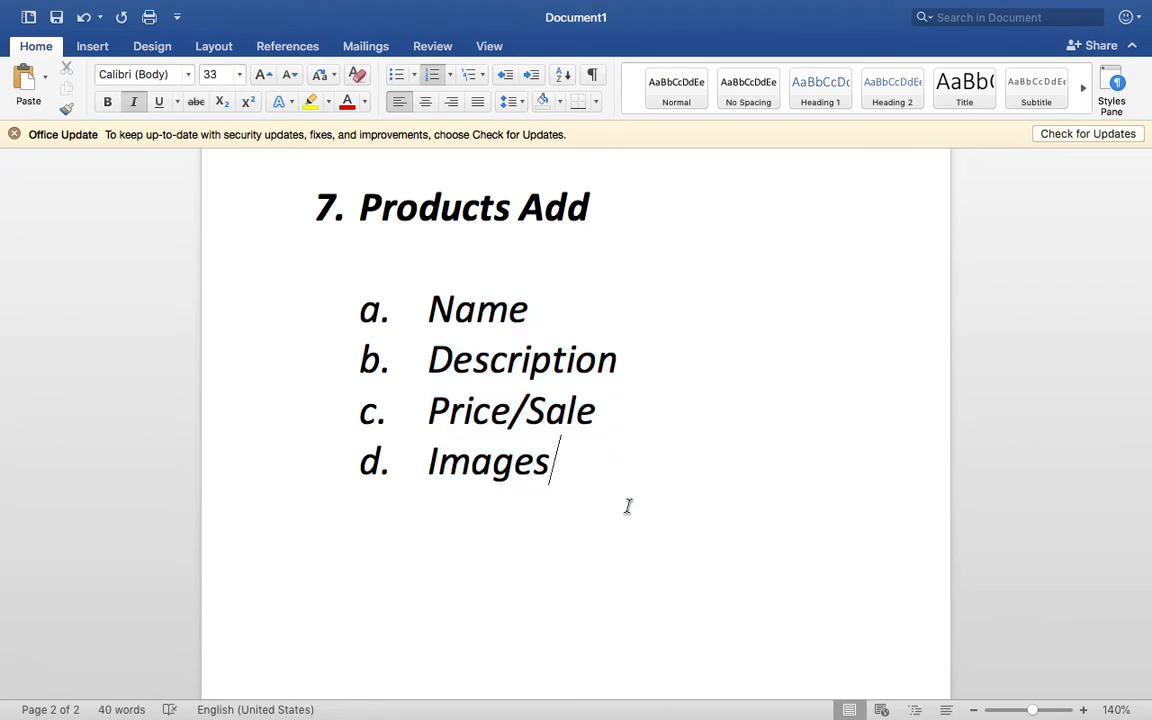
pyautogui.hotkey('ctrl', 'Right')
pyautogui.hotkey('ctrl', 'Left')
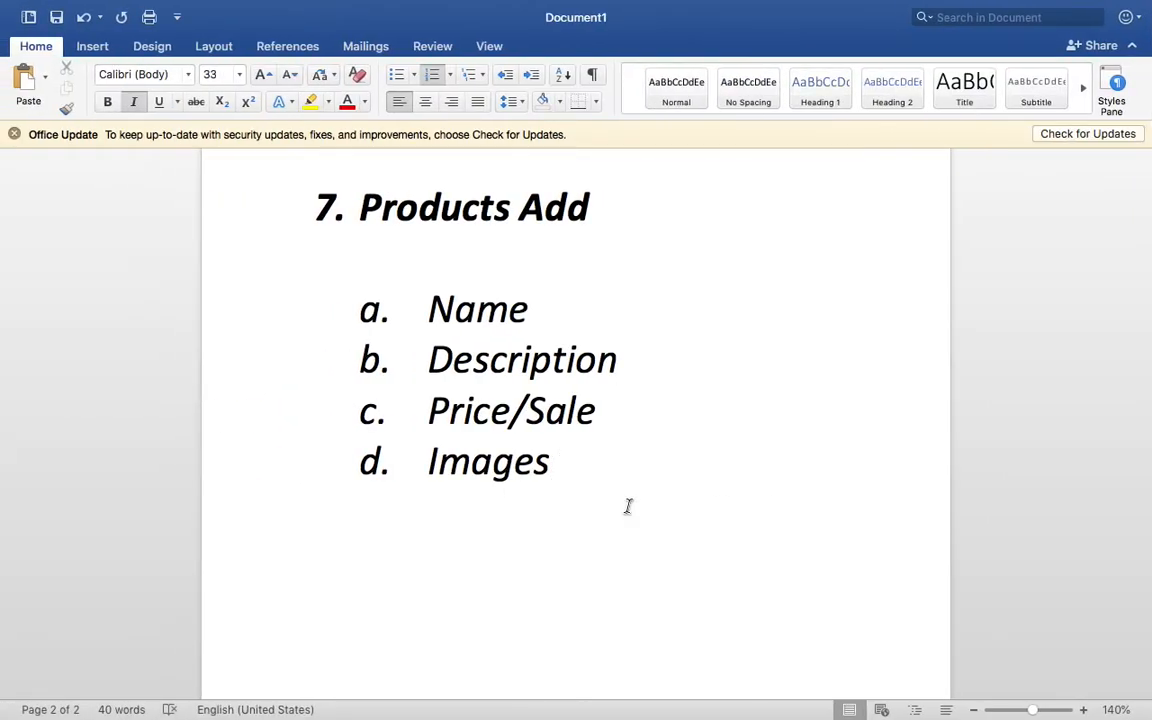
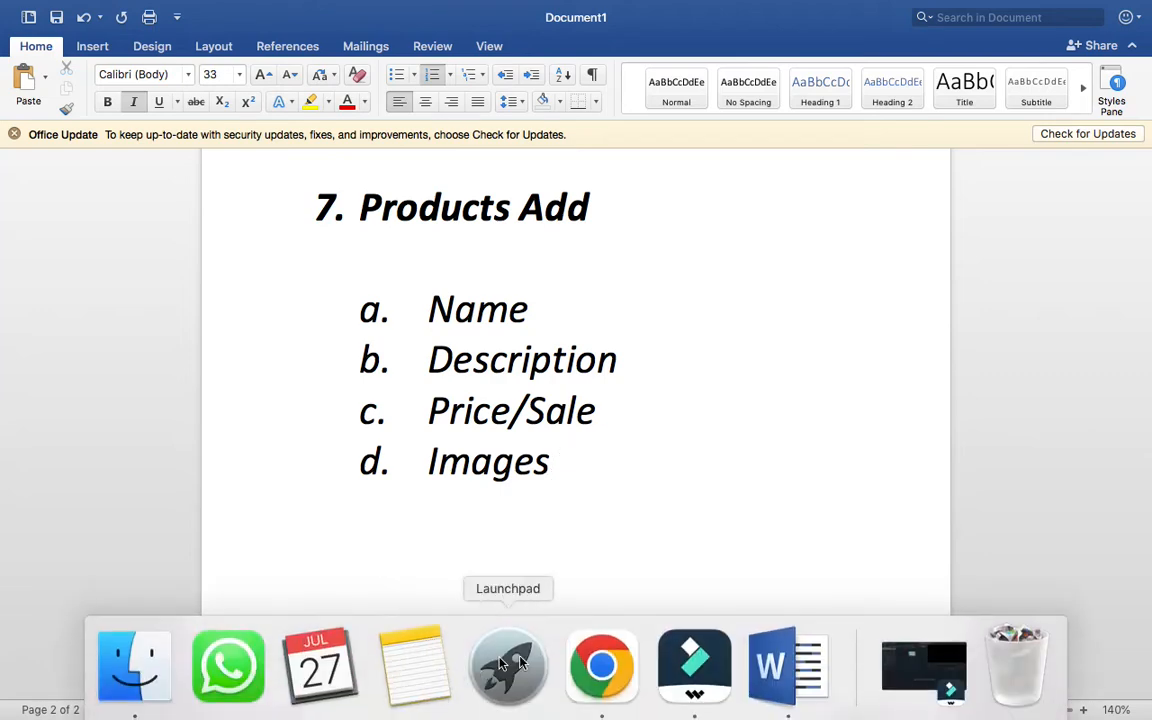
# Step: Switch from the Word notes to the Chrome 'Edit product' WordPress window
pyautogui.click(601, 690)
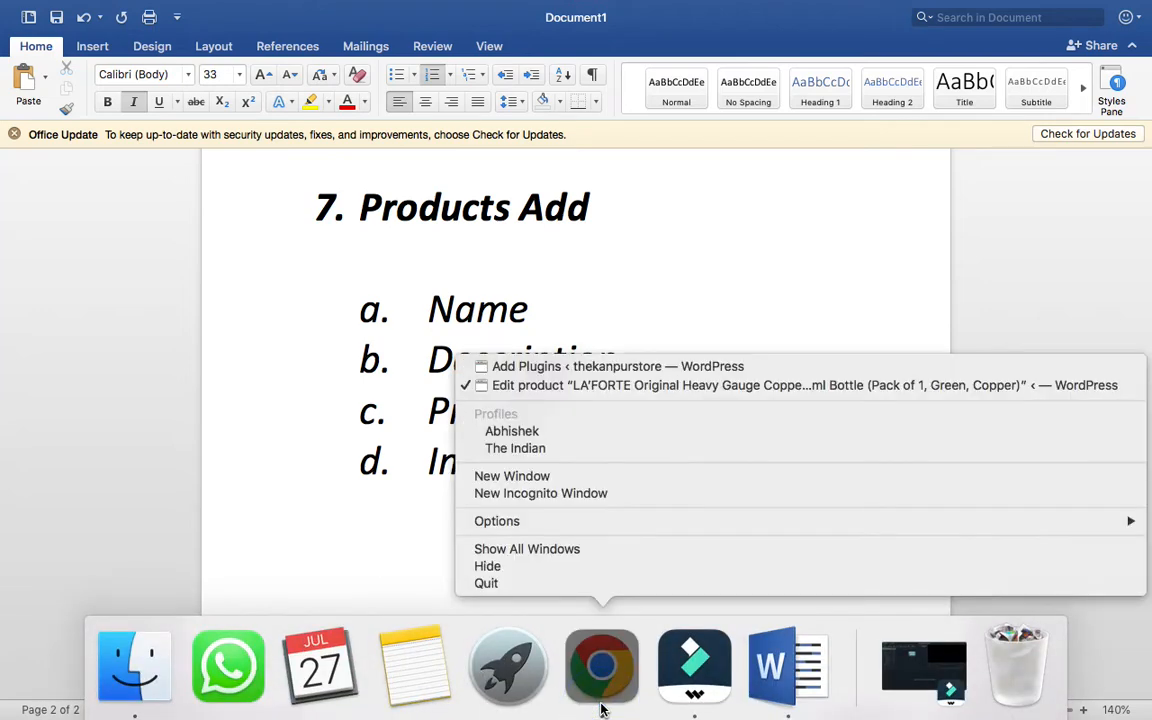
pyautogui.click(601, 690)
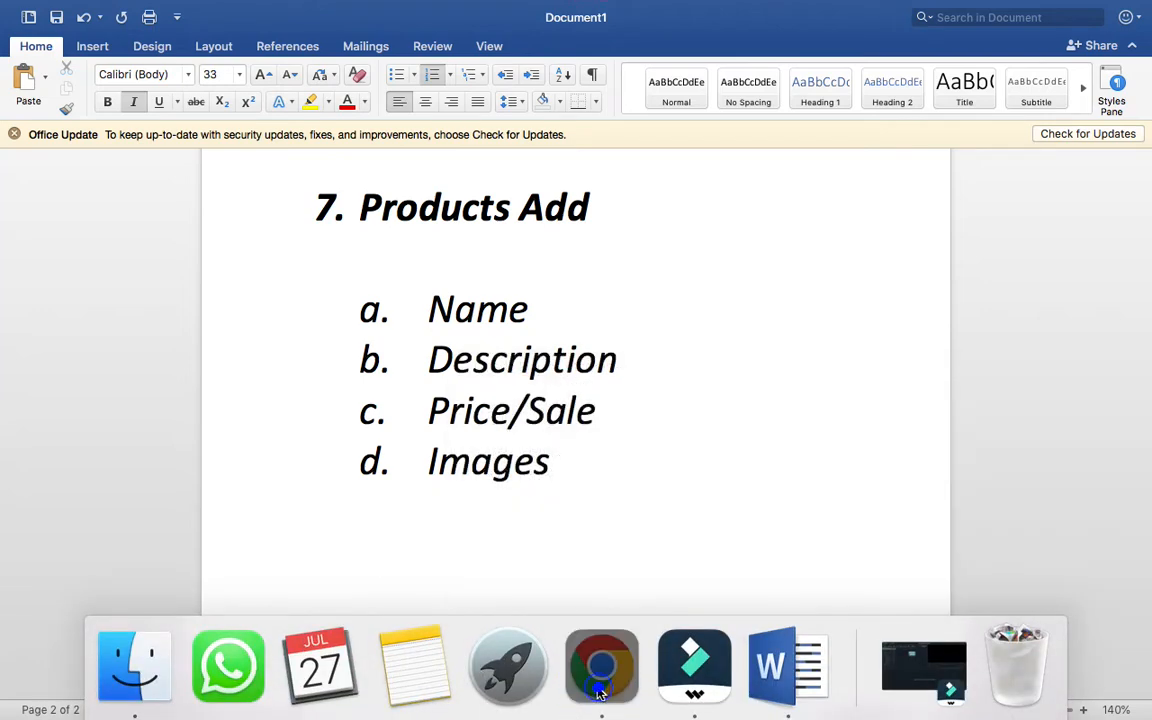
# Step: Open a preview of the copper bottle product changes and view the preview page
pyautogui.scroll(-5, 784, 499)
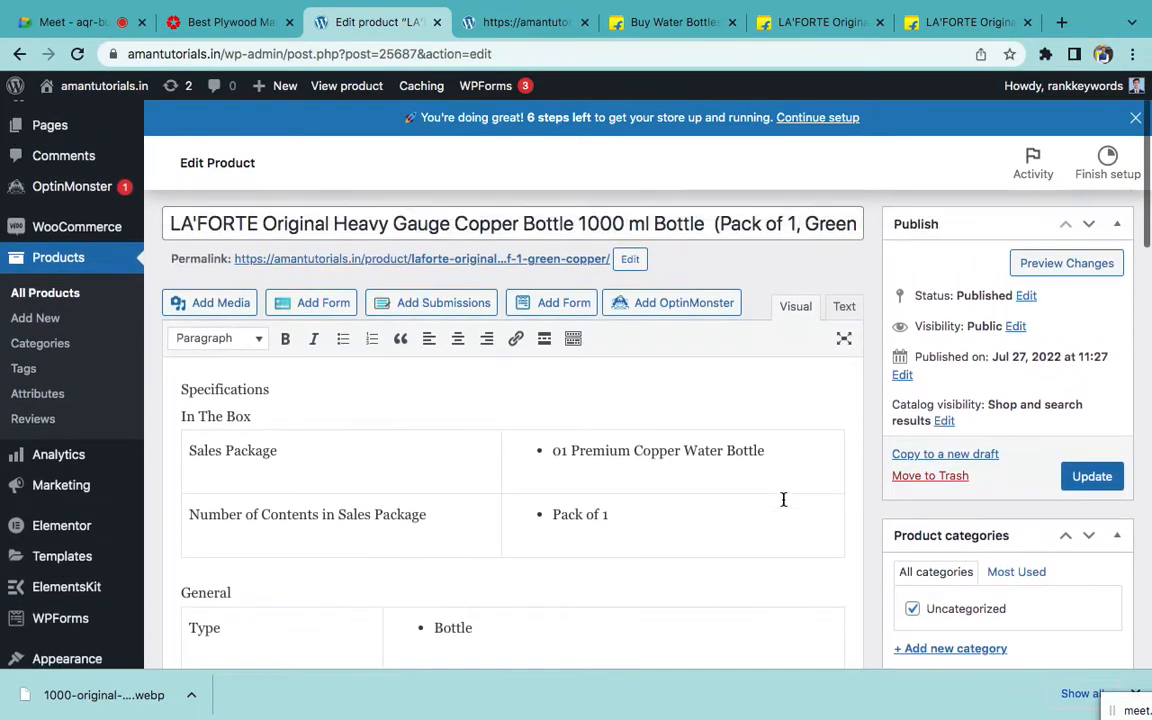
pyautogui.scroll(4, 784, 499)
pyautogui.scroll(1, 784, 499)
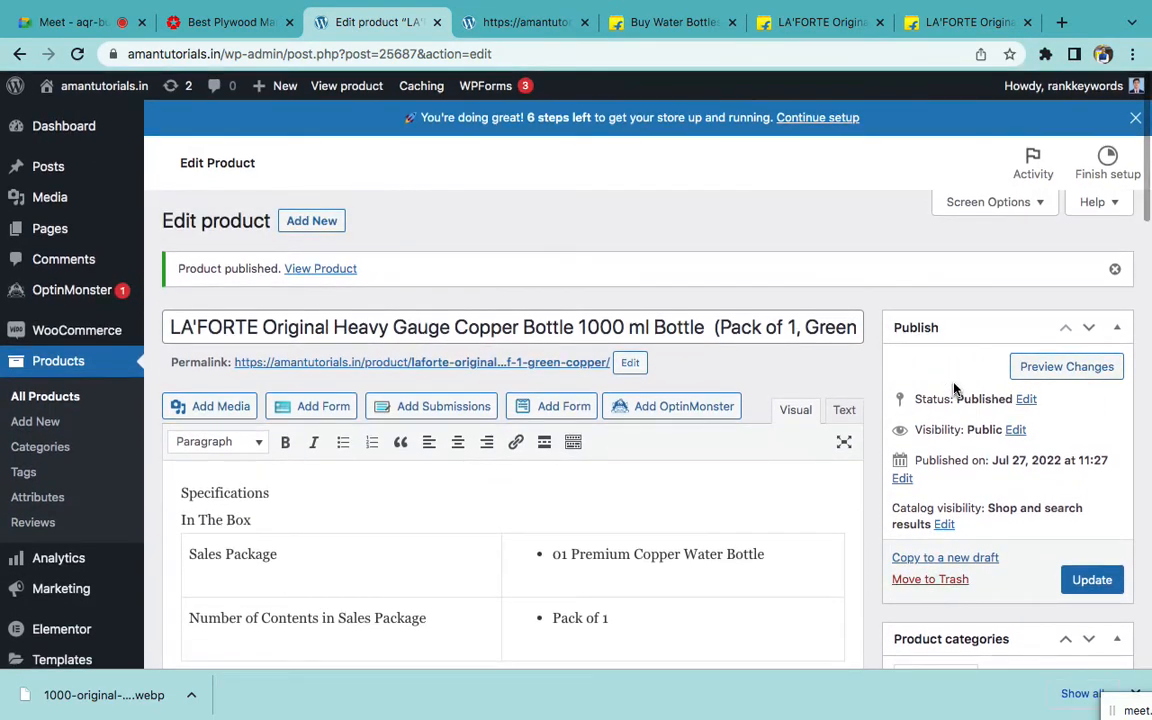
pyautogui.click(1028, 376)
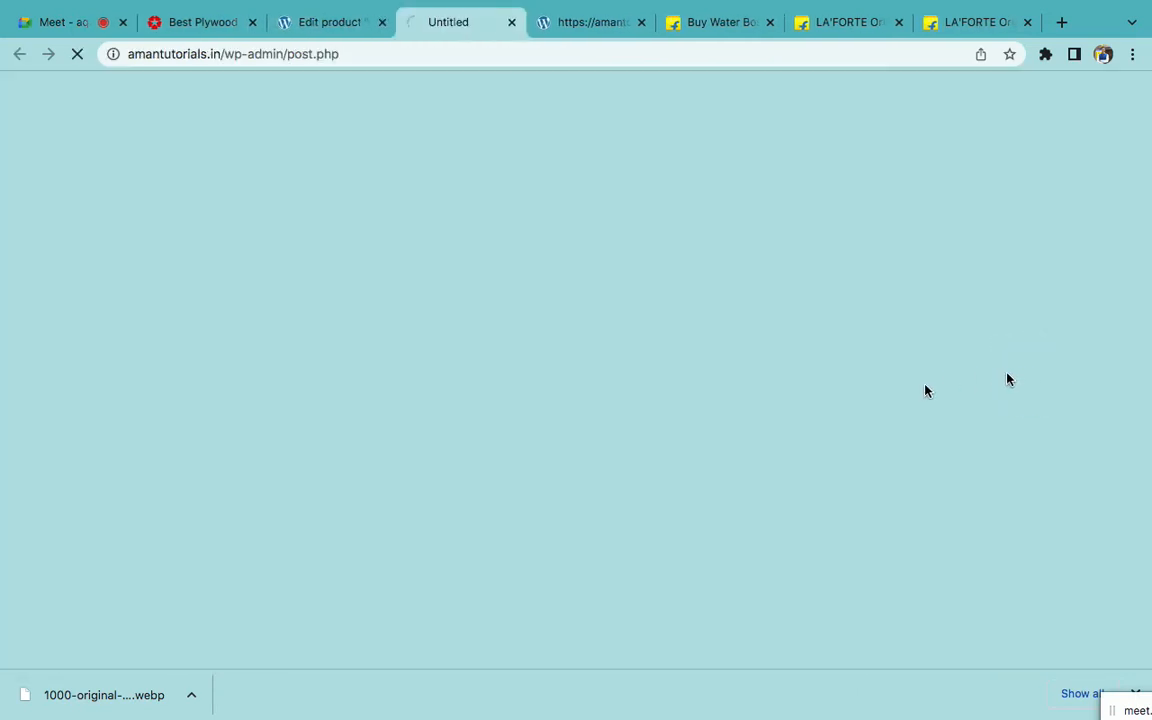
pyautogui.click(310, 21)
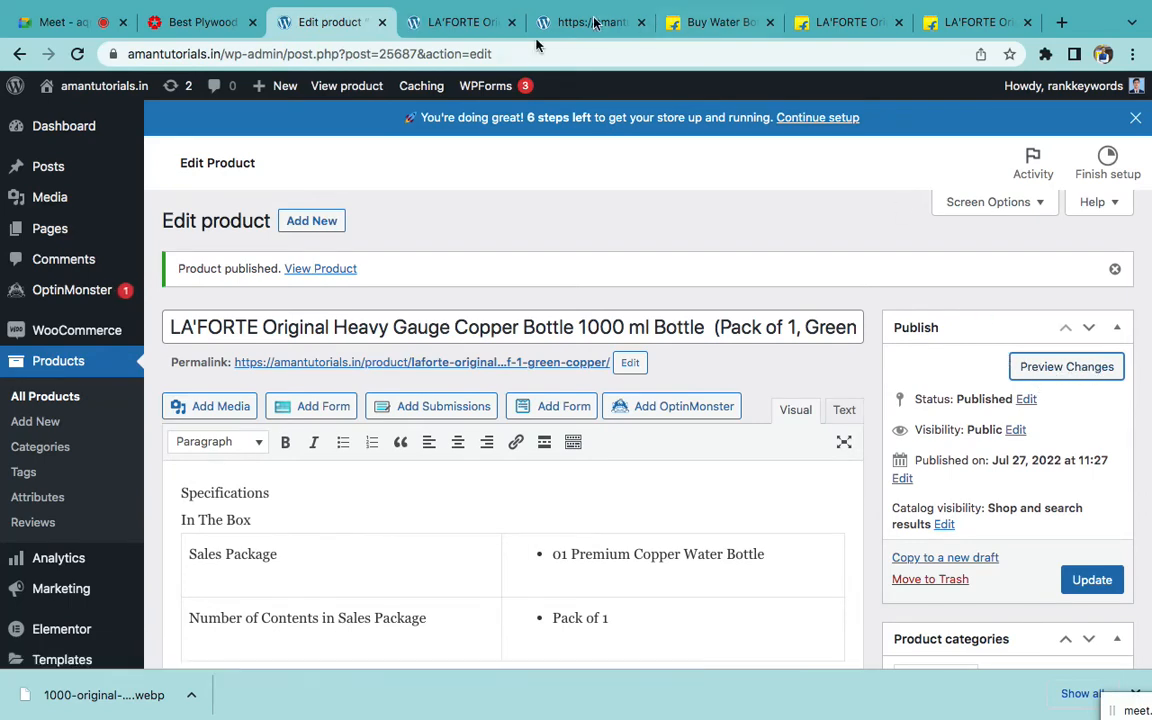
pyautogui.click(445, 22)
pyautogui.scroll(-1, 453, 429)
pyautogui.scroll(1, 453, 429)
pyautogui.scroll(-6, 704, 328)
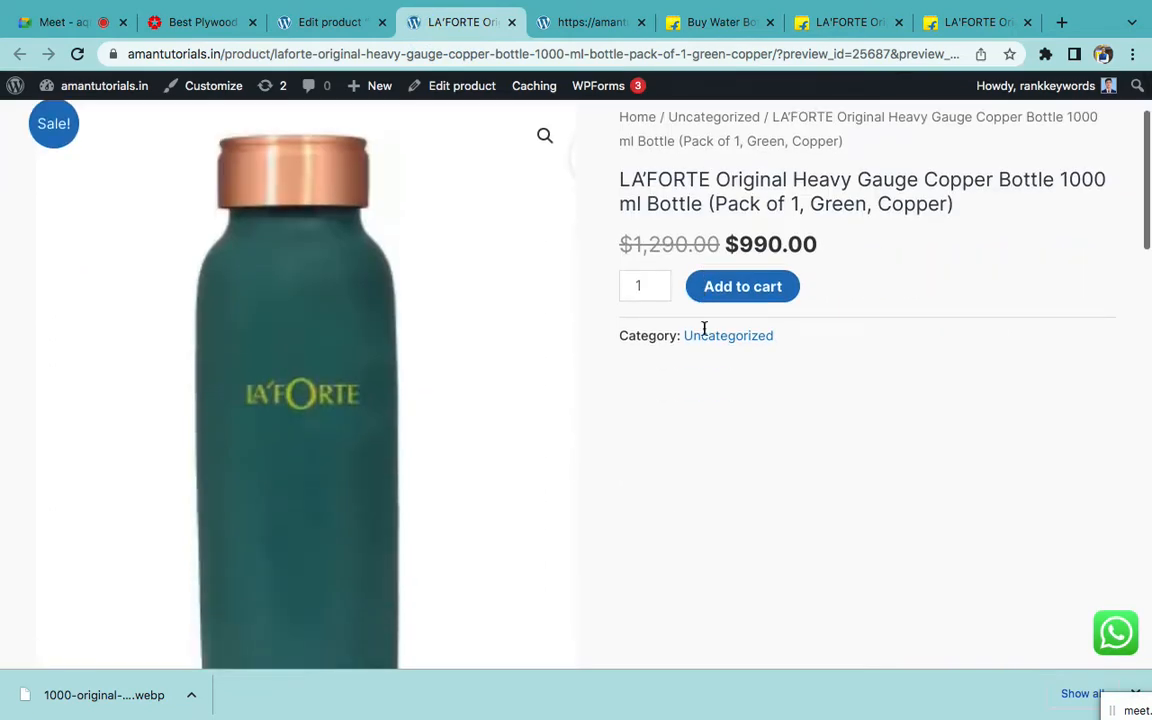
pyautogui.scroll(3, 330, 400)
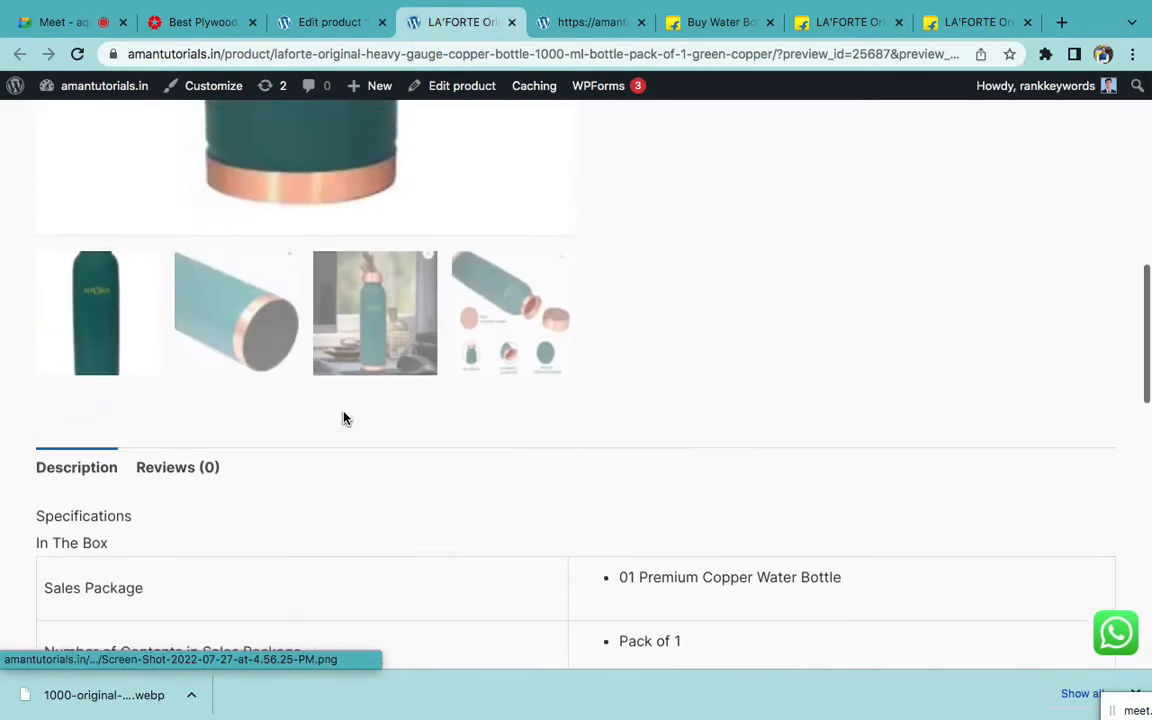
# Step: View the second, bottle-on-desk and copper infographic gallery images, then go to Flipkart's water bottle listing
pyautogui.click(186, 430)
pyautogui.scroll(3, 240, 415)
pyautogui.scroll(2, 274, 416)
pyautogui.scroll(-2, 320, 480)
pyautogui.click(373, 540)
pyautogui.scroll(2, 370, 541)
pyautogui.scroll(1, 369, 536)
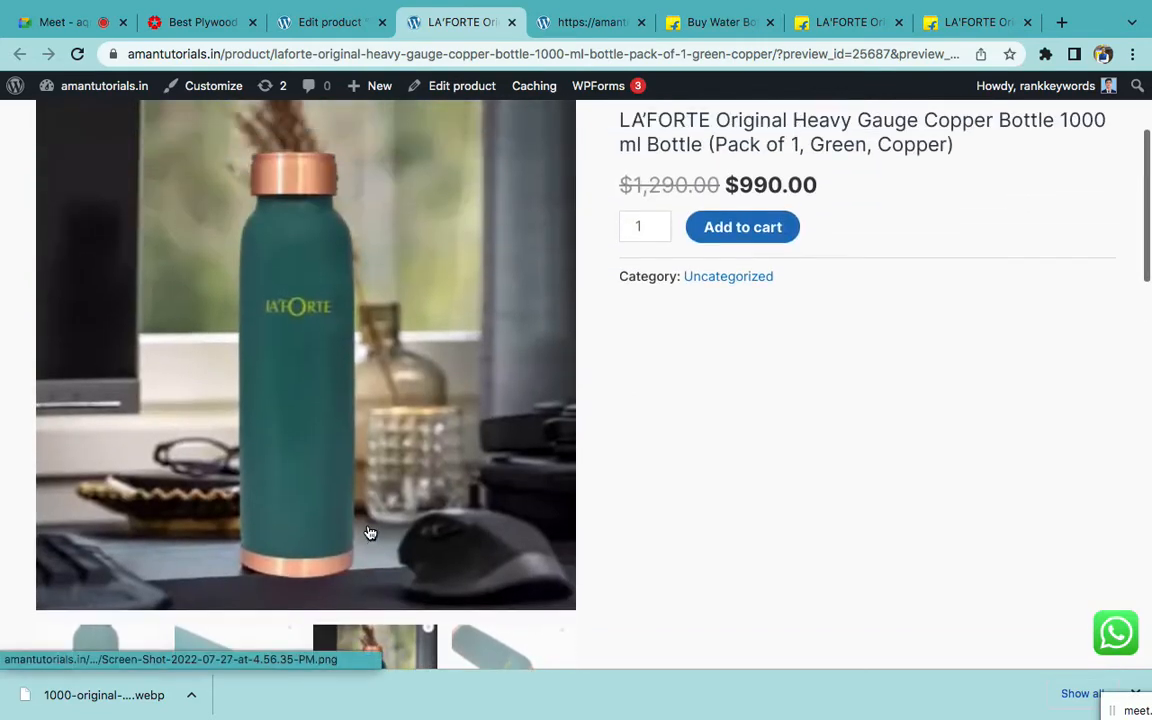
pyautogui.scroll(-2, 470, 520)
pyautogui.click(488, 522)
pyautogui.scroll(3, 493, 529)
pyautogui.scroll(-10, 492, 528)
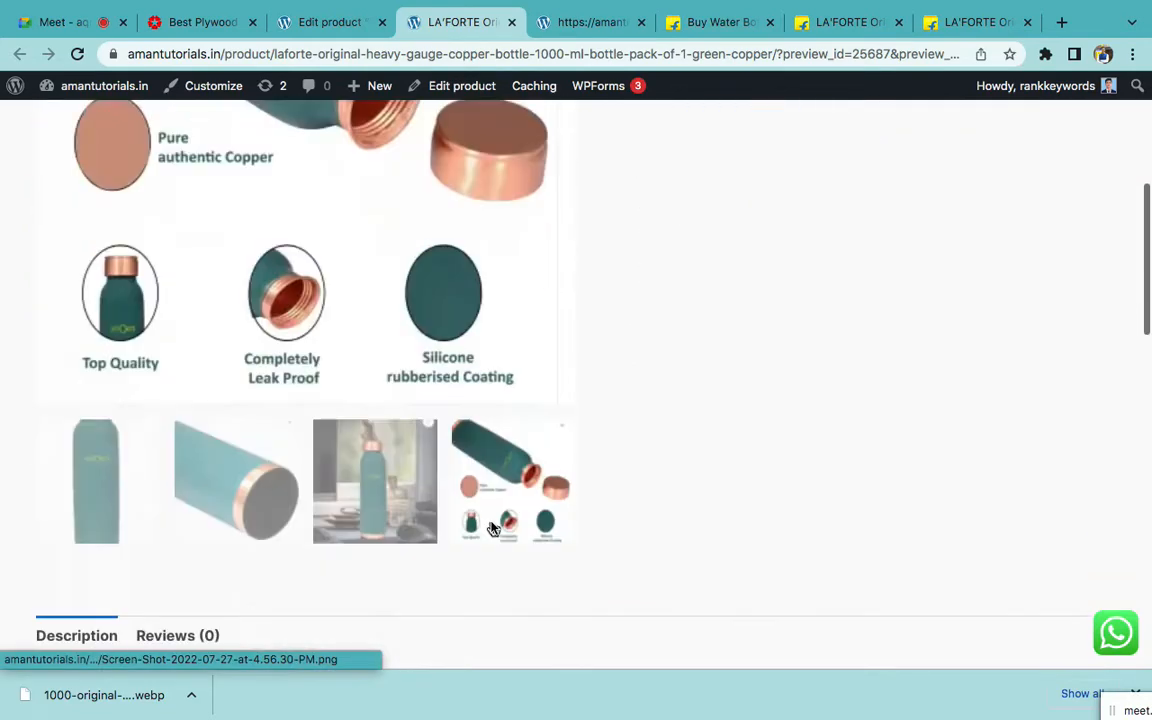
pyautogui.scroll(-5, 491, 528)
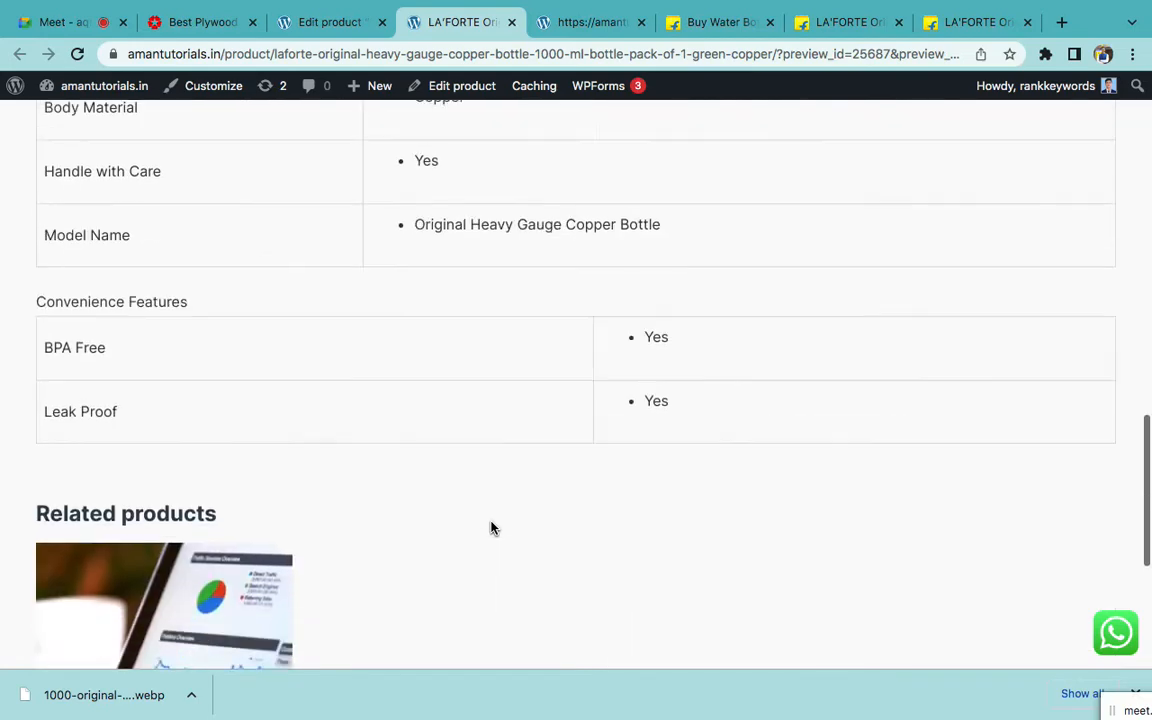
pyautogui.scroll(15, 492, 528)
pyautogui.scroll(-1, 493, 529)
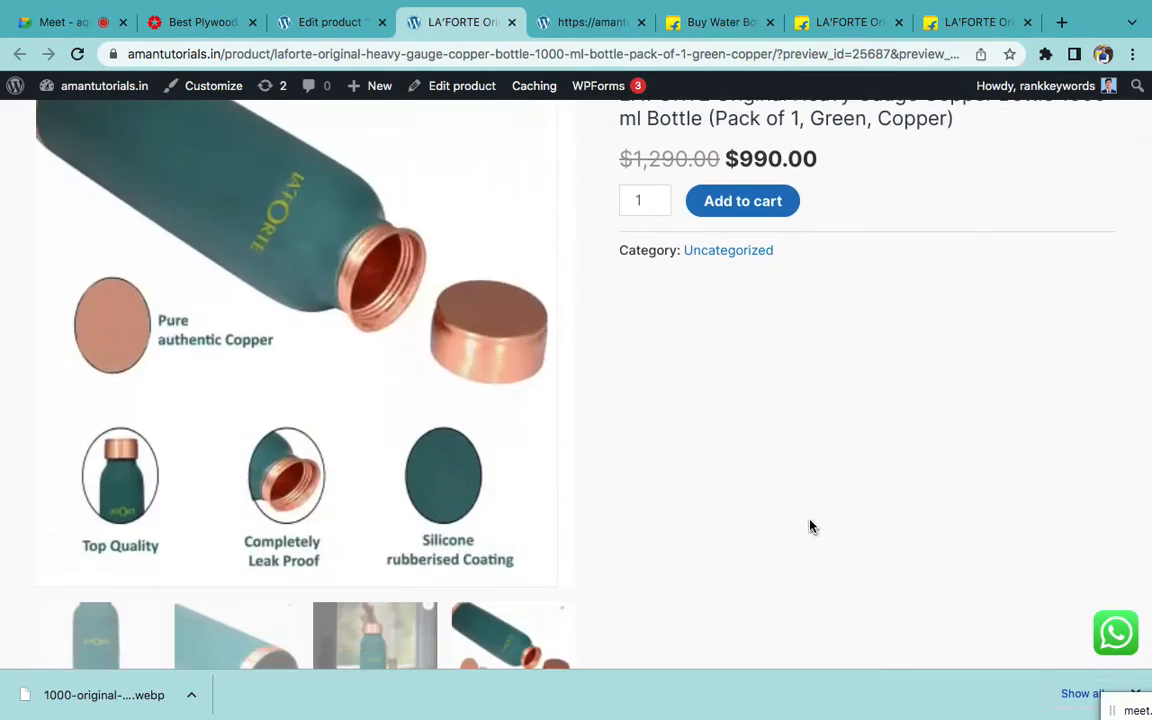
pyautogui.click(712, 24)
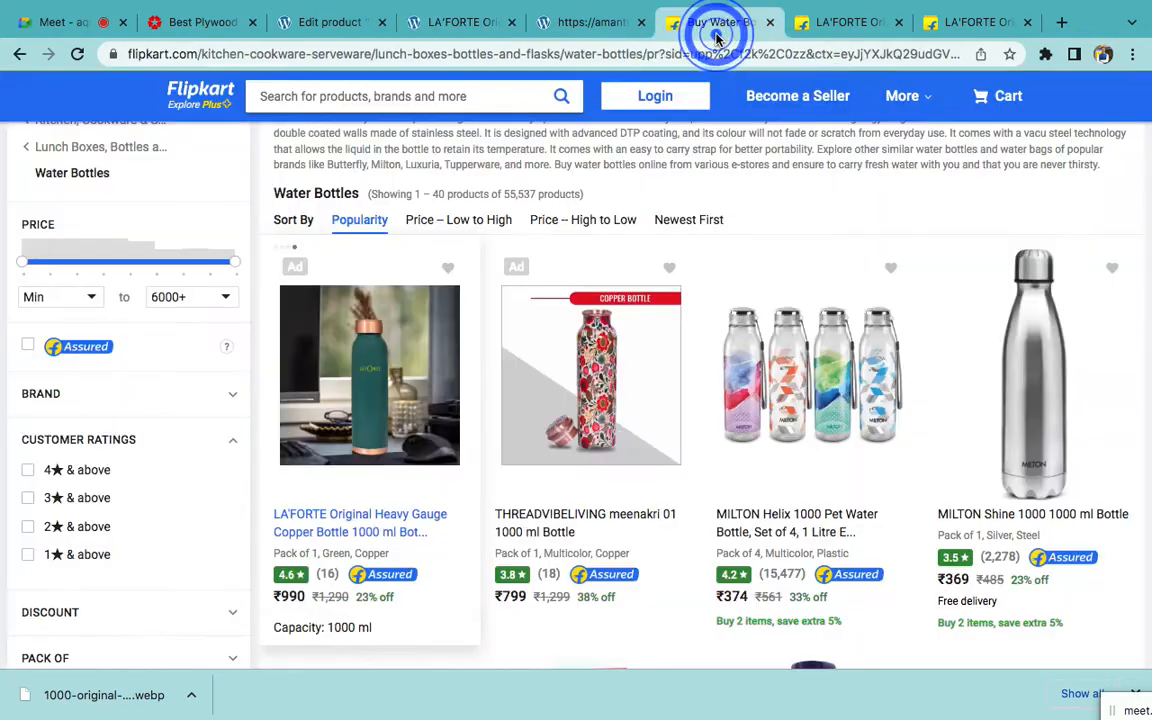
# Step: Scroll through the LA'FORTE copper bottle's Flipkart page and specifications, then select the address bar
pyautogui.click(823, 24)
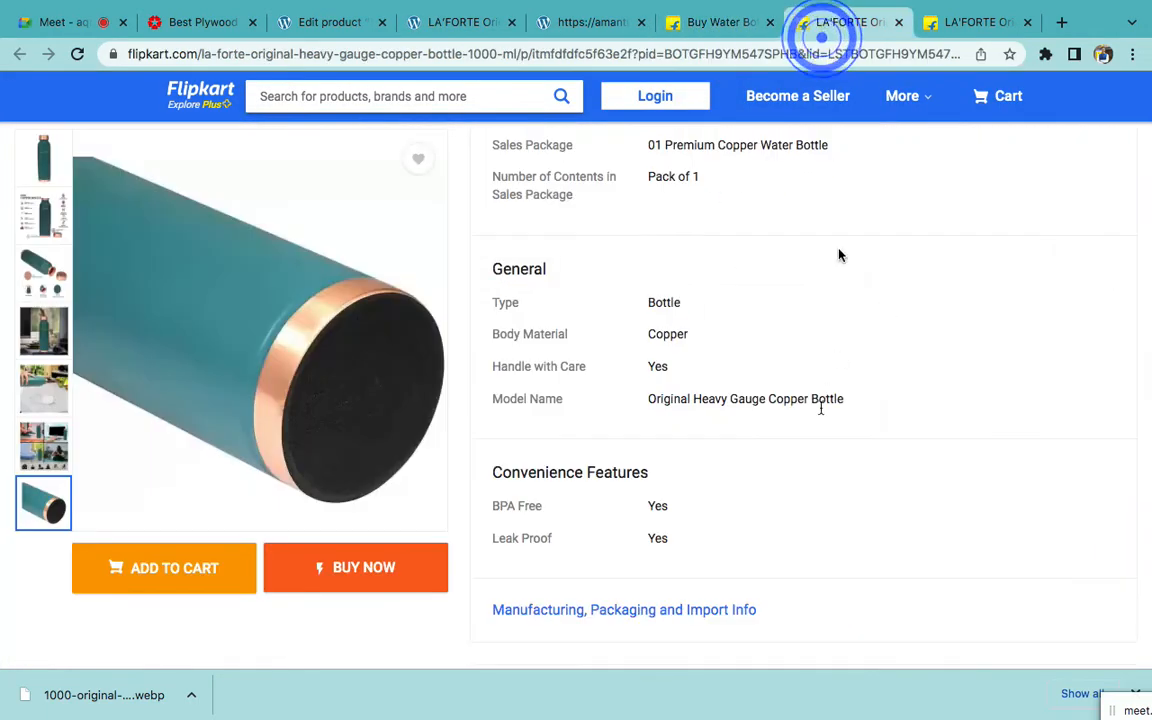
pyautogui.scroll(2, 818, 416)
pyautogui.scroll(-6, 818, 418)
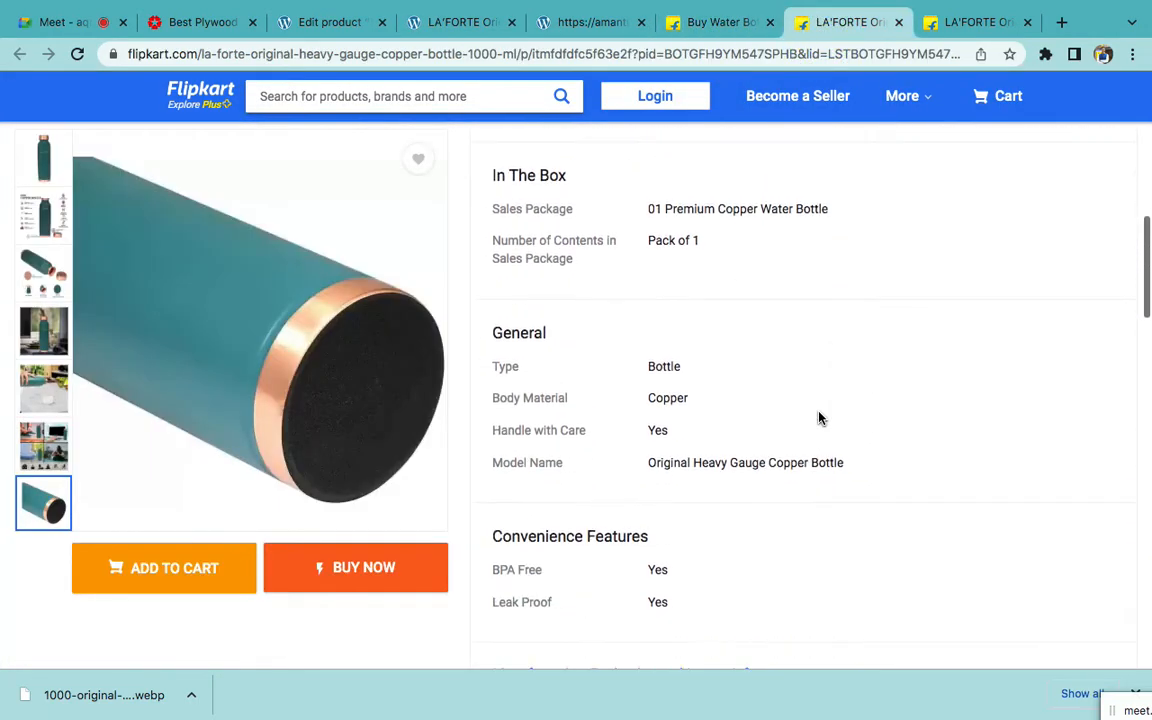
pyautogui.scroll(-15, 818, 418)
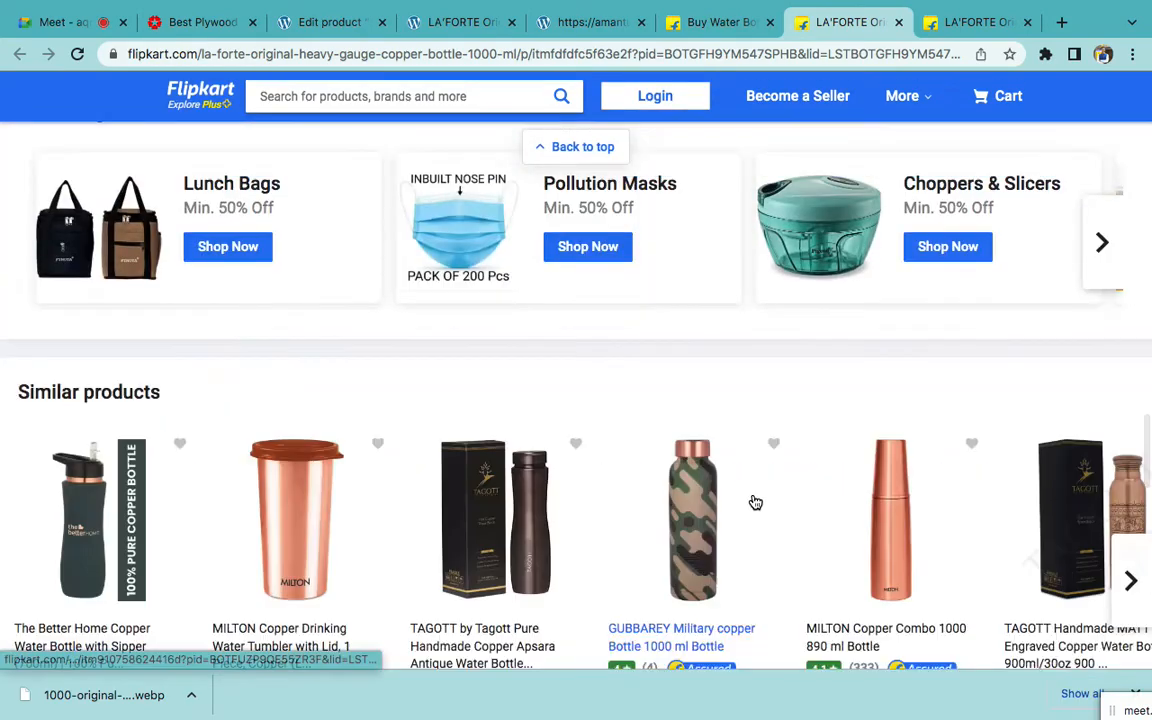
pyautogui.scroll(-5, 753, 501)
pyautogui.scroll(-5, 753, 501)
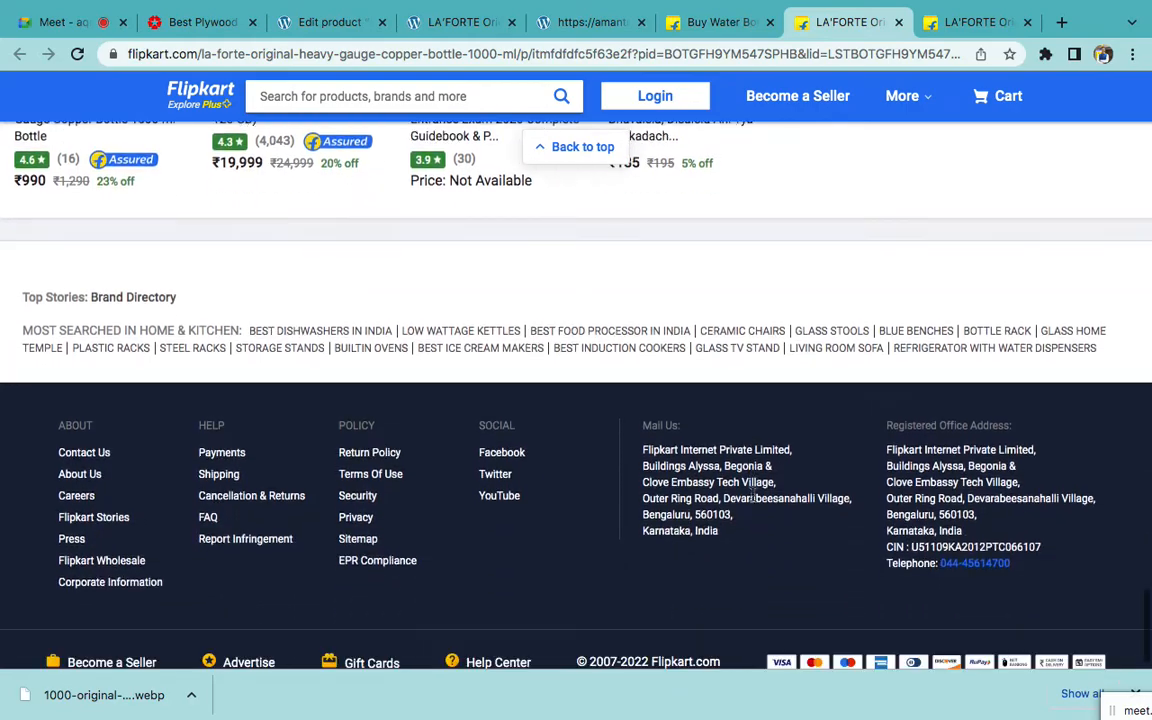
pyautogui.scroll(20, 540, 448)
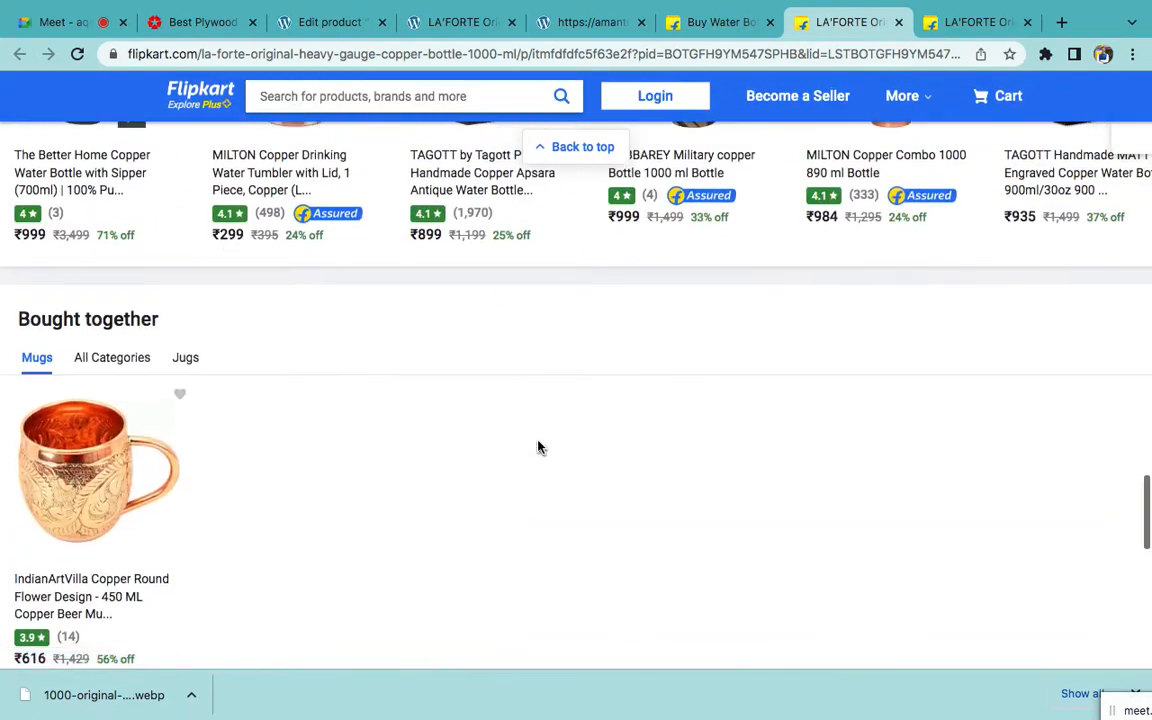
pyautogui.scroll(1, 543, 432)
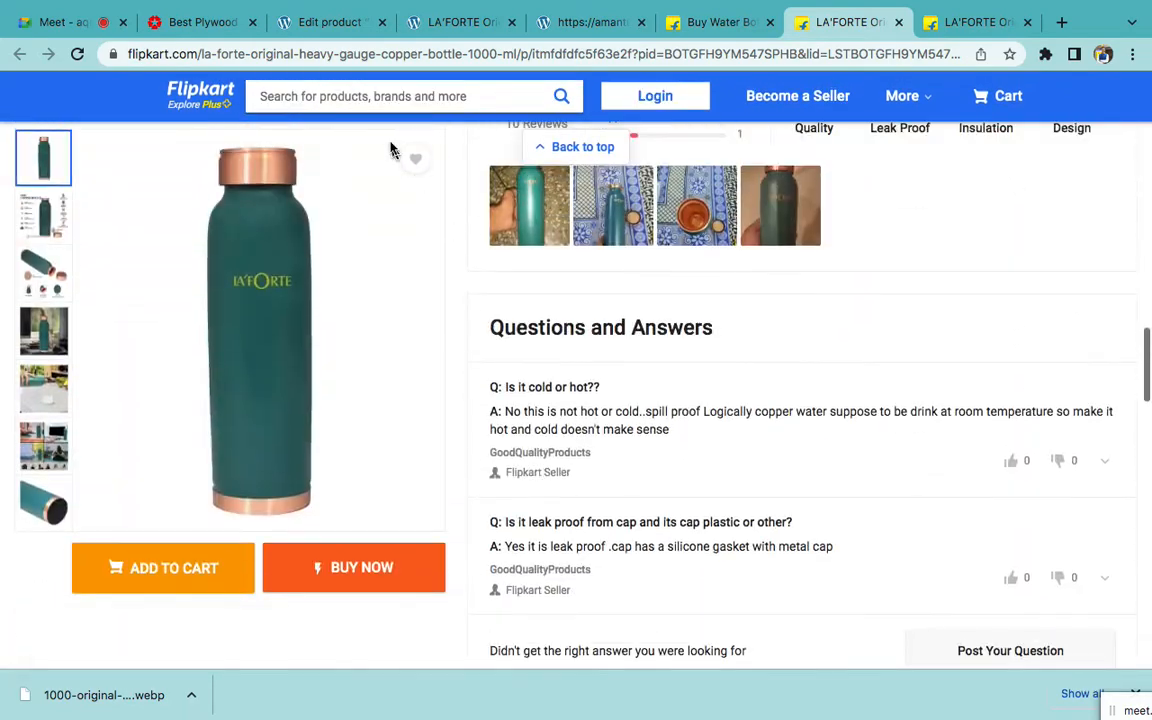
pyautogui.click(355, 54)
# Step: Load amazon.in and open the OnePlus Bullets Wireless Z2 earphones product page
pyautogui.write('am')
pyautogui.press('Return')
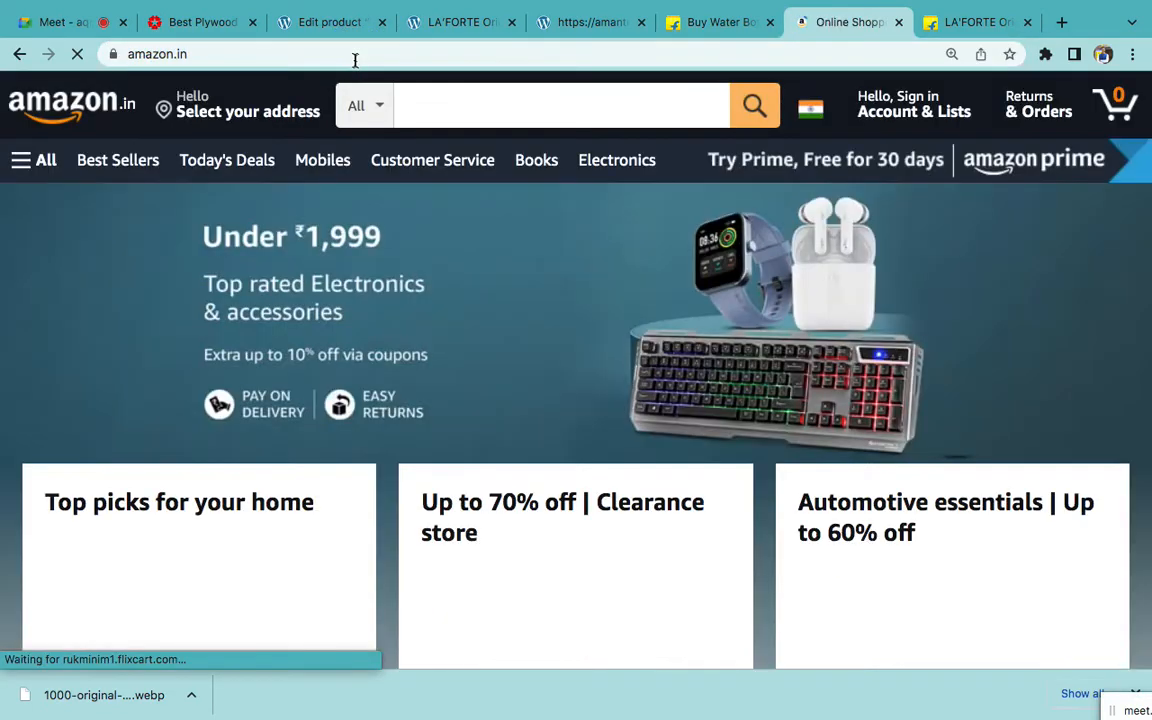
pyautogui.scroll(-10, 412, 338)
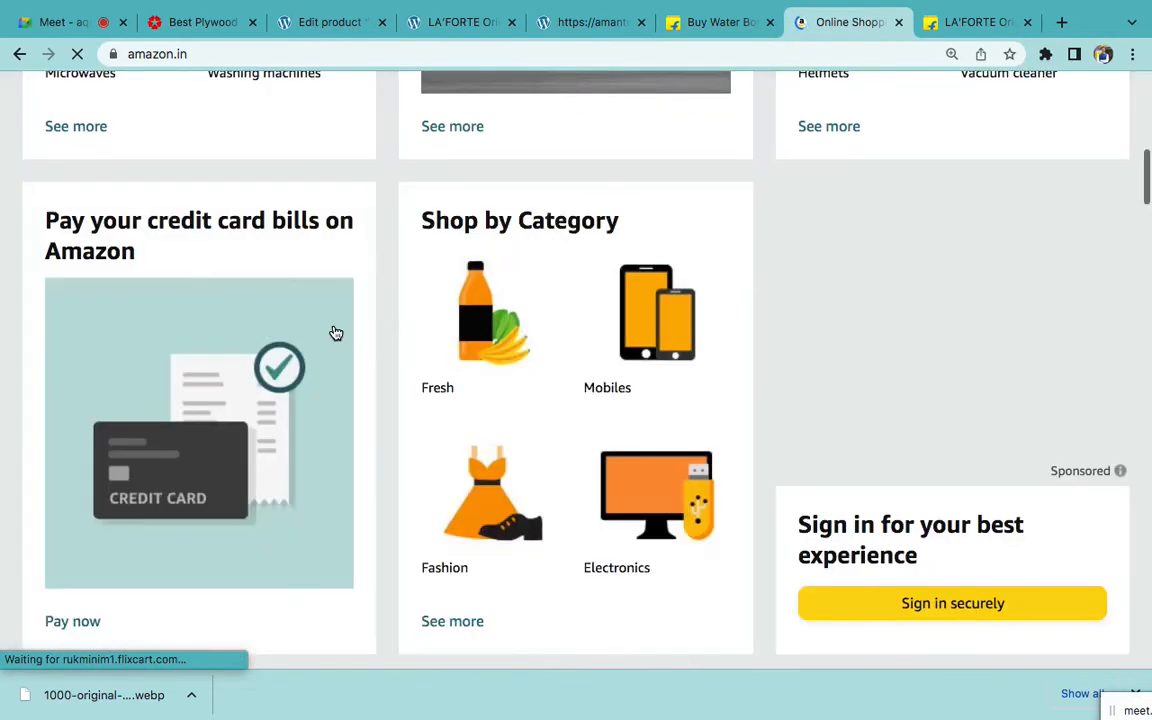
pyautogui.scroll(-5, 298, 380)
pyautogui.scroll(-5, 298, 380)
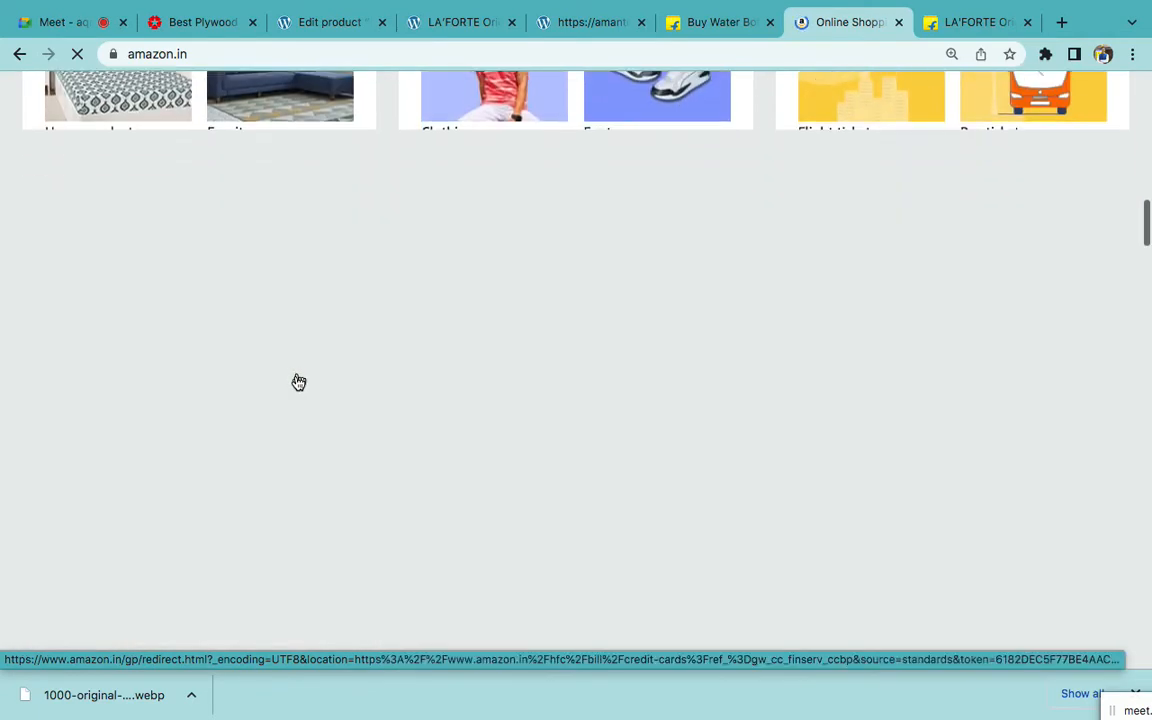
pyautogui.scroll(-3, 300, 392)
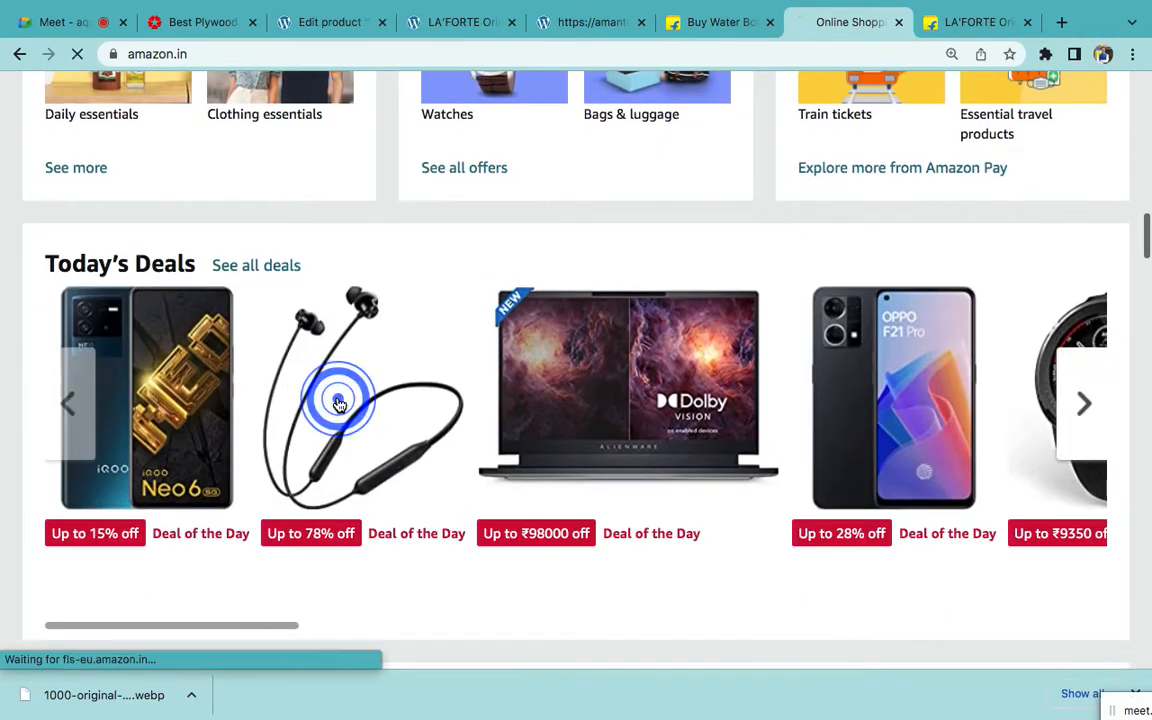
pyautogui.click(340, 405)
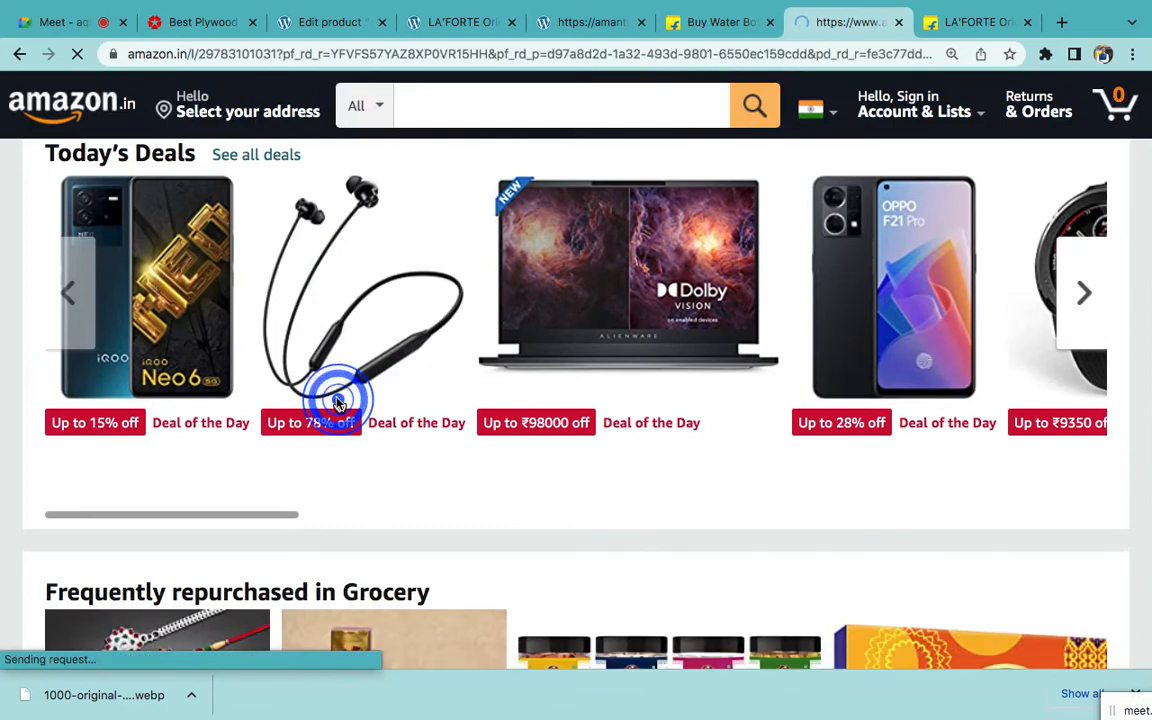
pyautogui.click(510, 468)
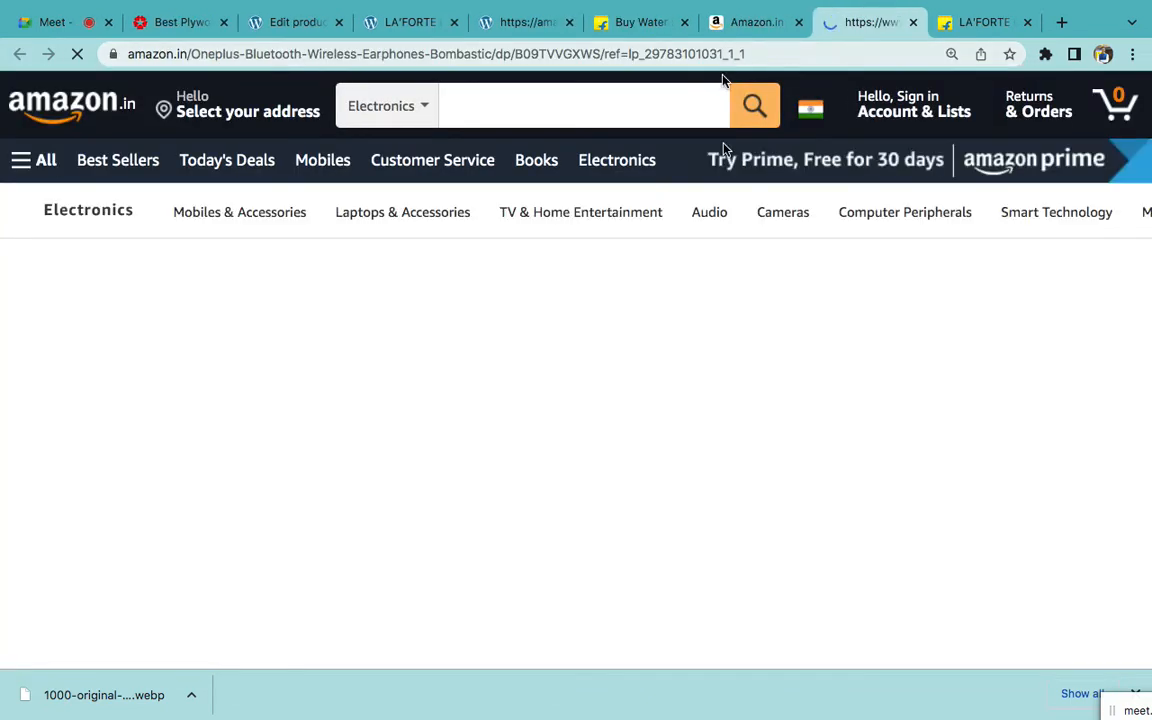
# Step: Zoom the page to 80% and scroll down to the Technical Details and Additional Information
pyautogui.scroll(-1, 741, 372)
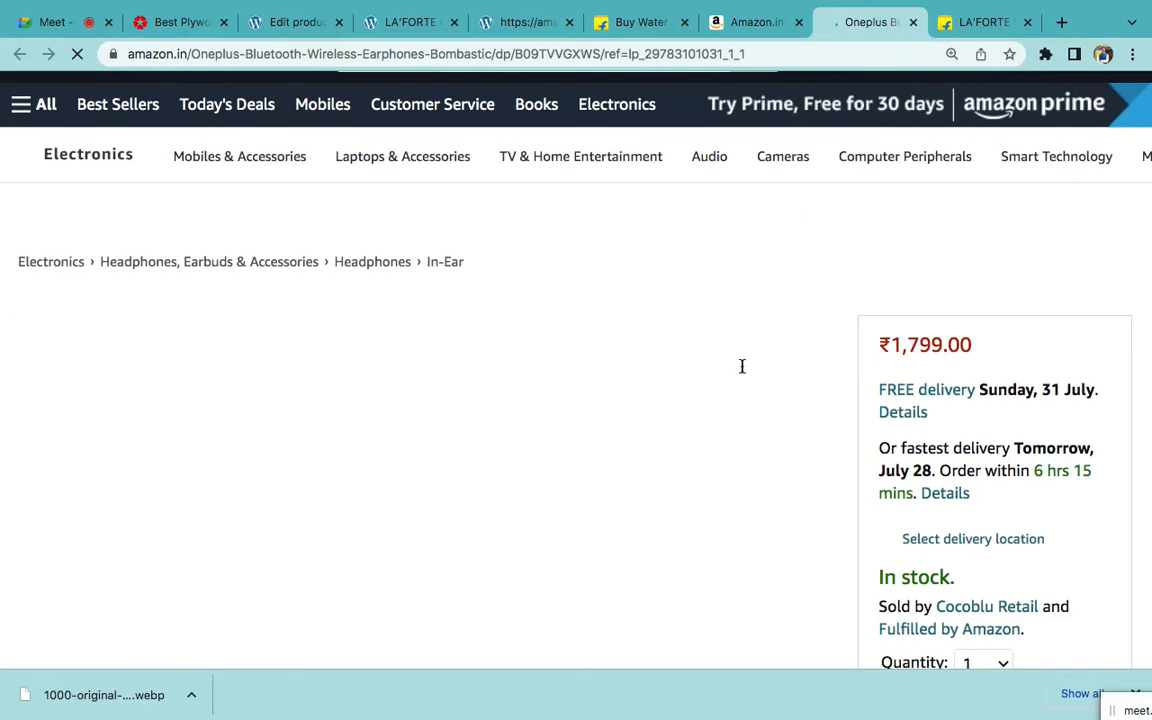
pyautogui.scroll(-3, 741, 366)
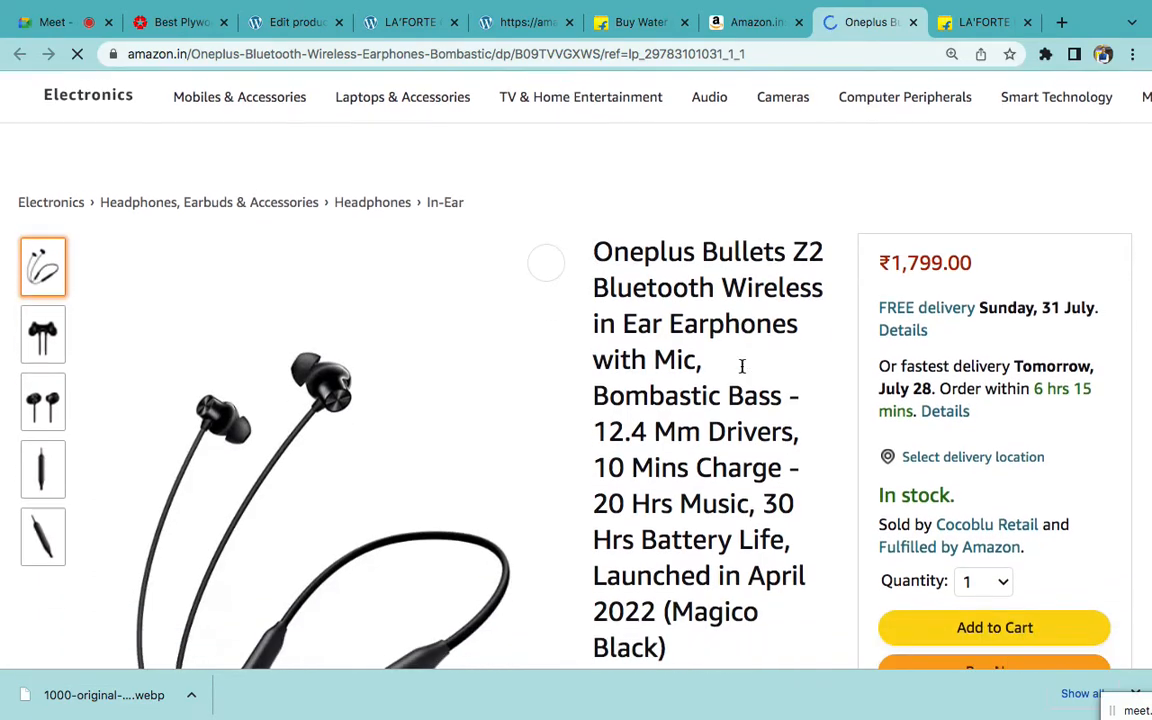
pyautogui.press('super+minus')
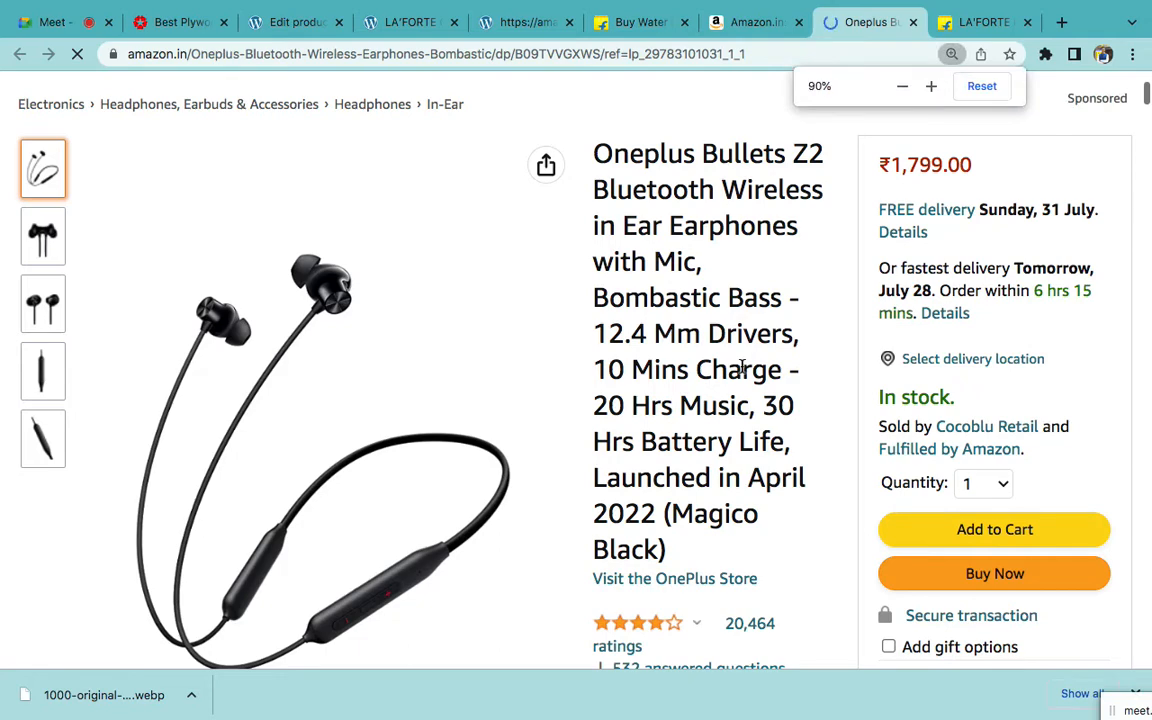
pyautogui.press('super+minus')
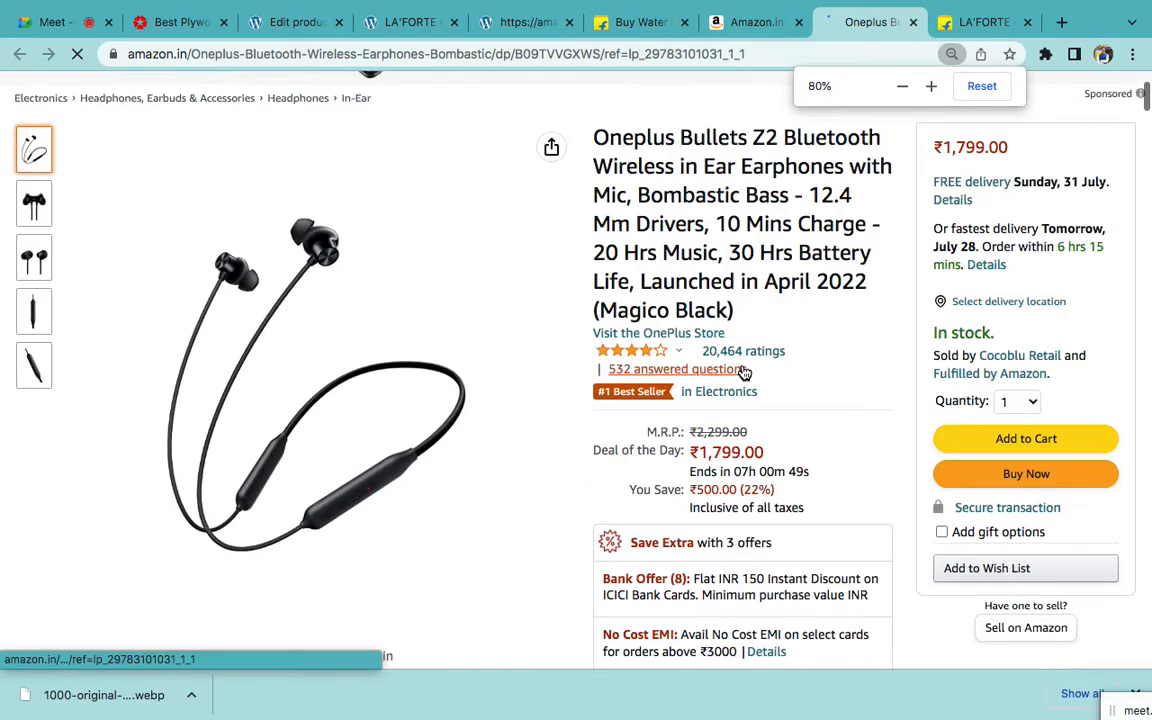
pyautogui.scroll(-7, 745, 372)
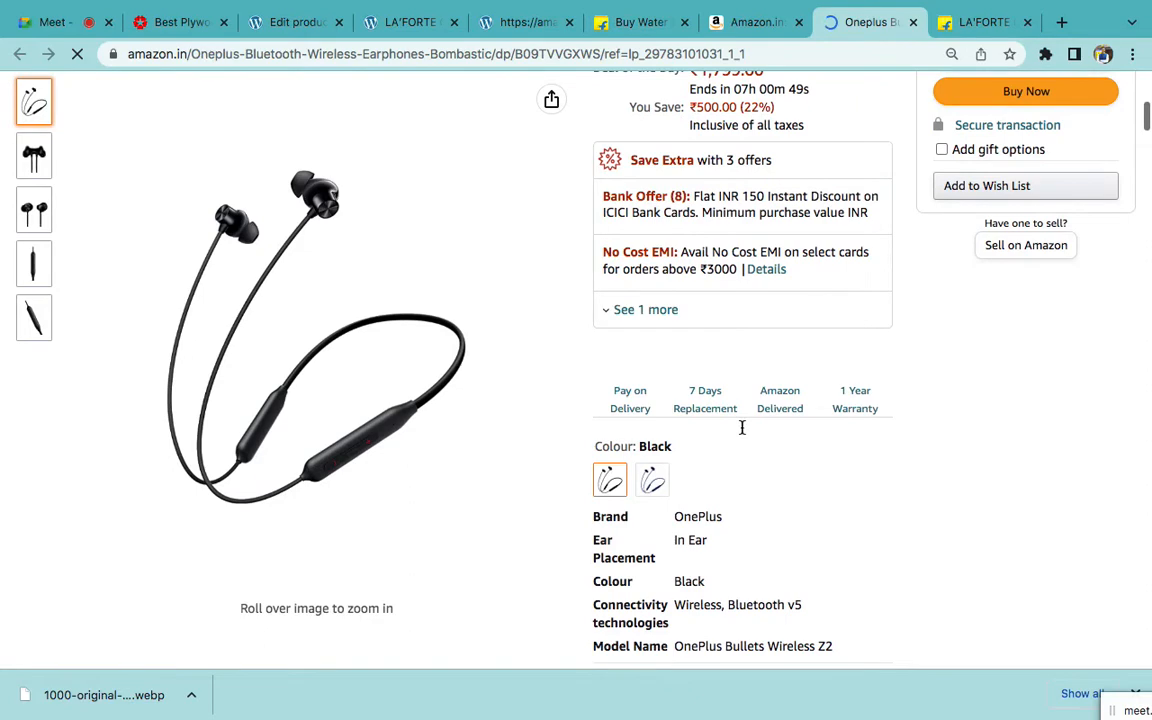
pyautogui.scroll(-3, 740, 427)
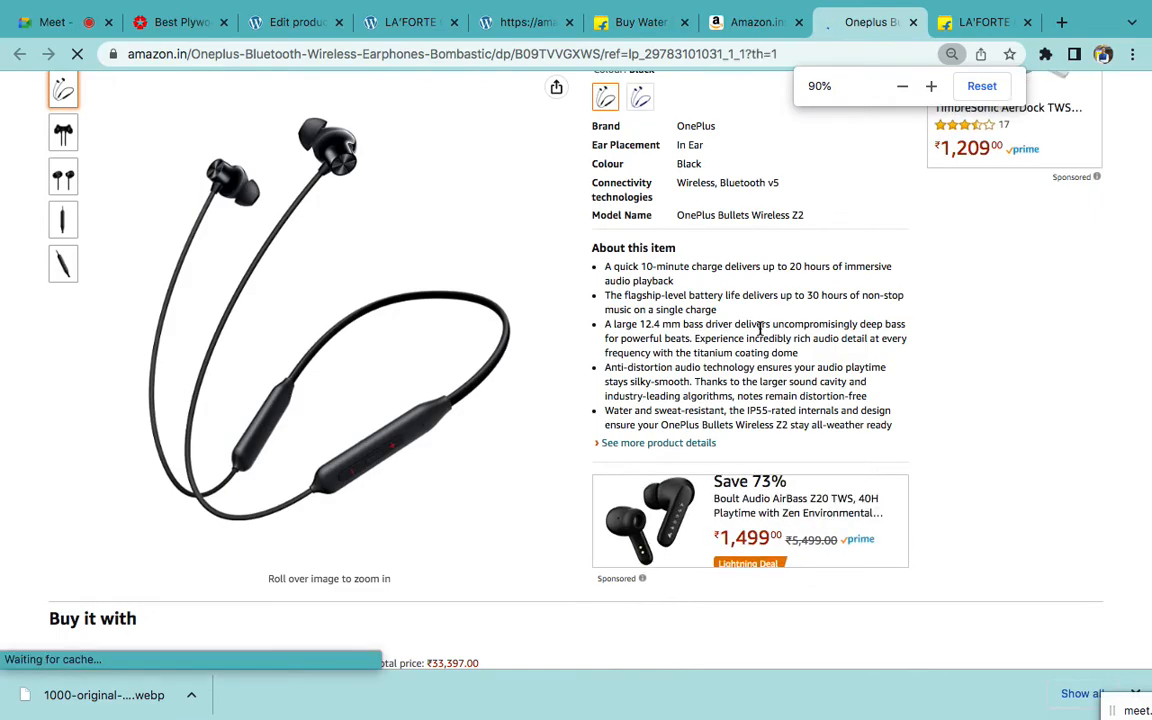
pyautogui.scroll(-7, 760, 328)
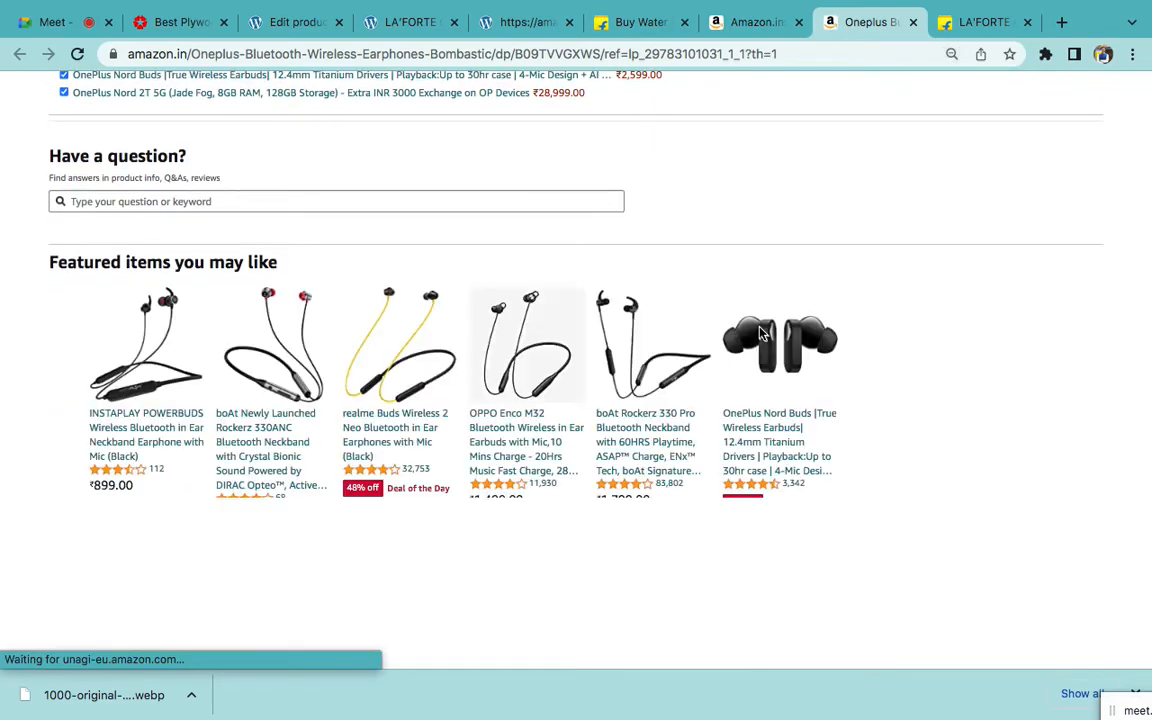
pyautogui.scroll(-9, 750, 359)
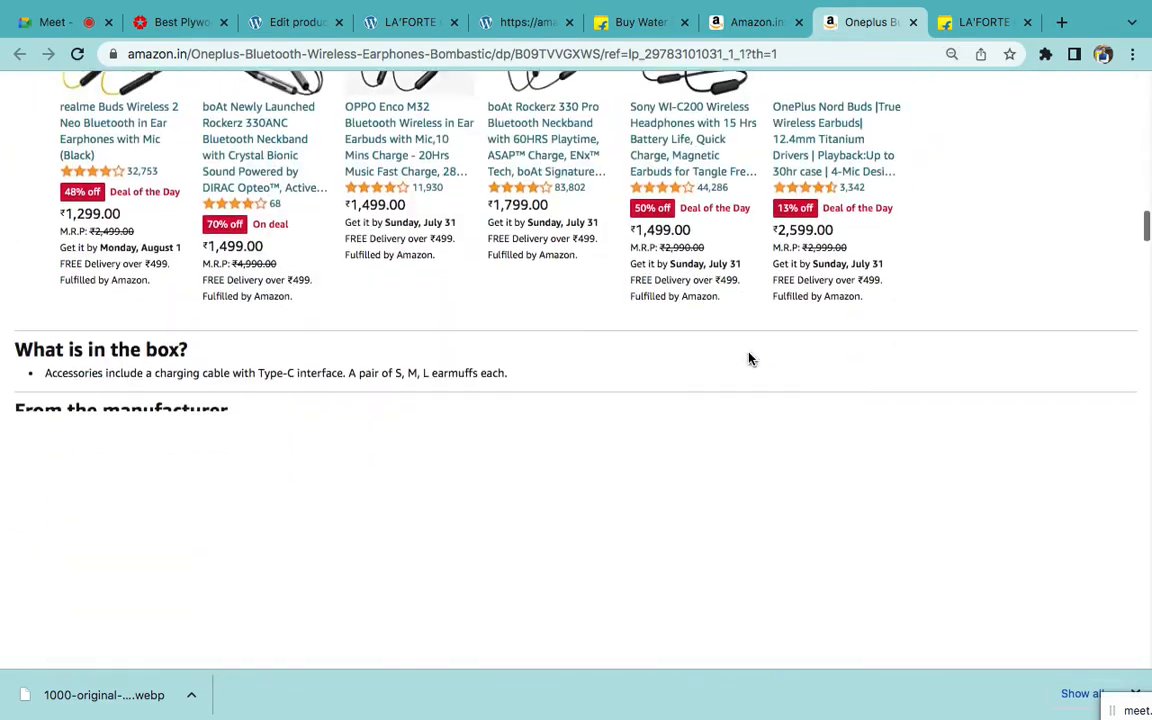
pyautogui.scroll(-2, 750, 359)
pyautogui.scroll(-1, 617, 398)
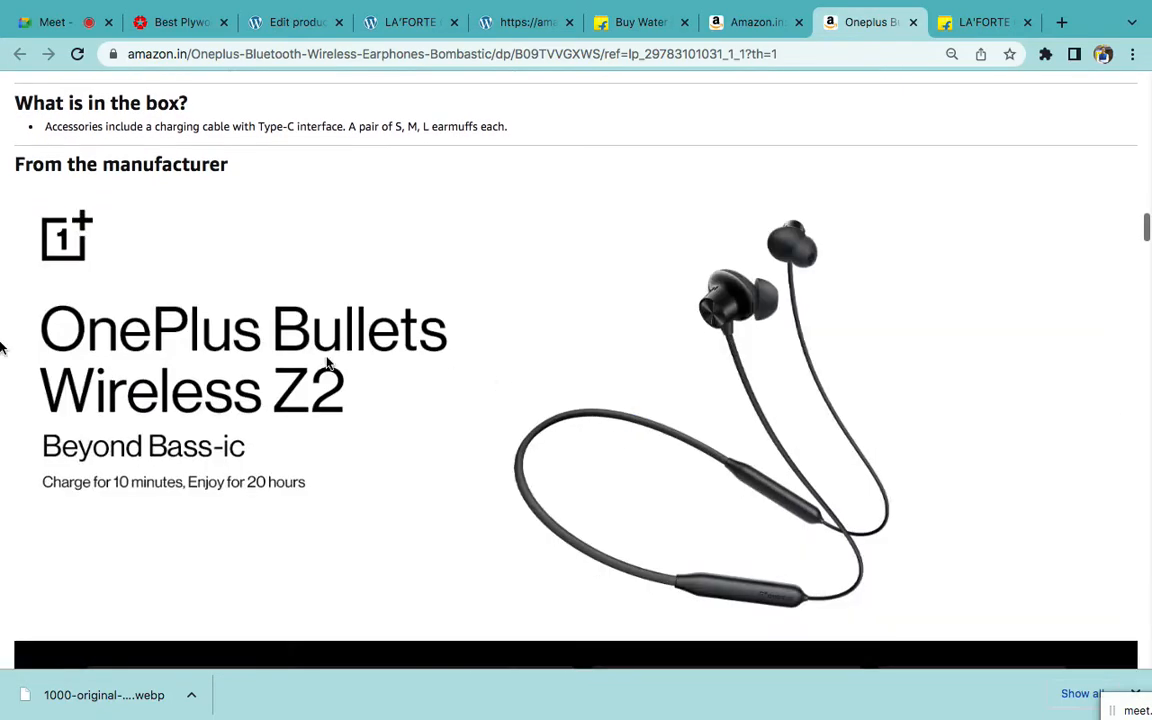
pyautogui.scroll(-10, 222, 368)
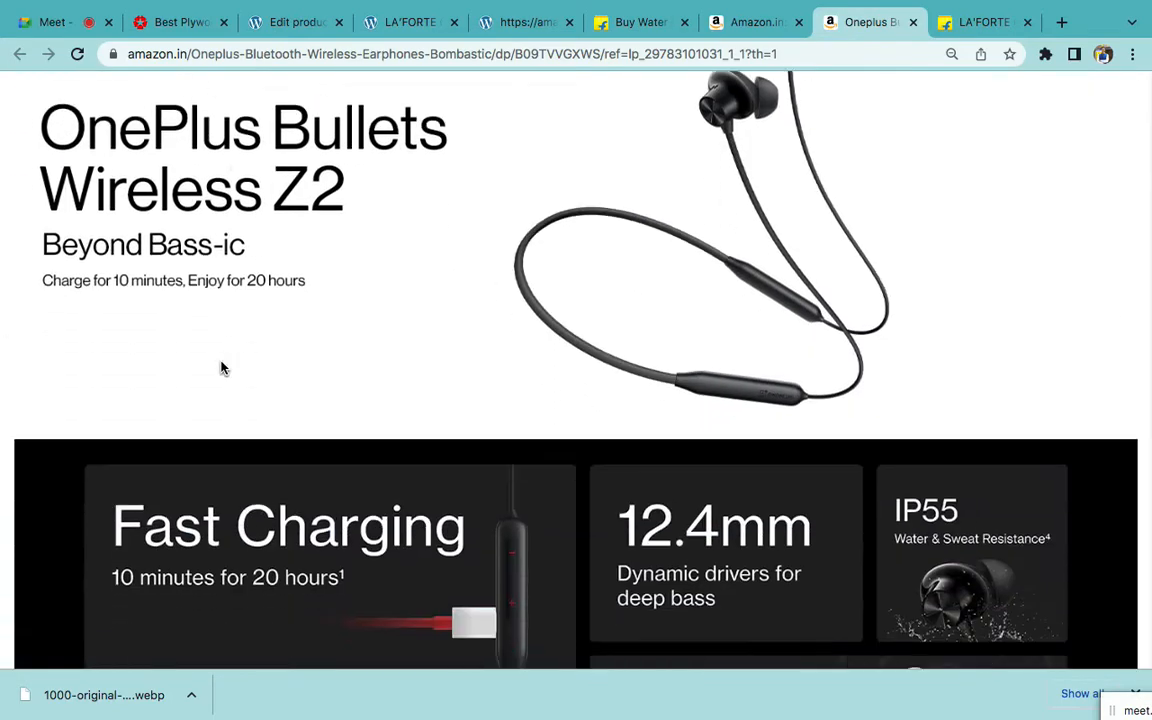
pyautogui.scroll(-12, 222, 368)
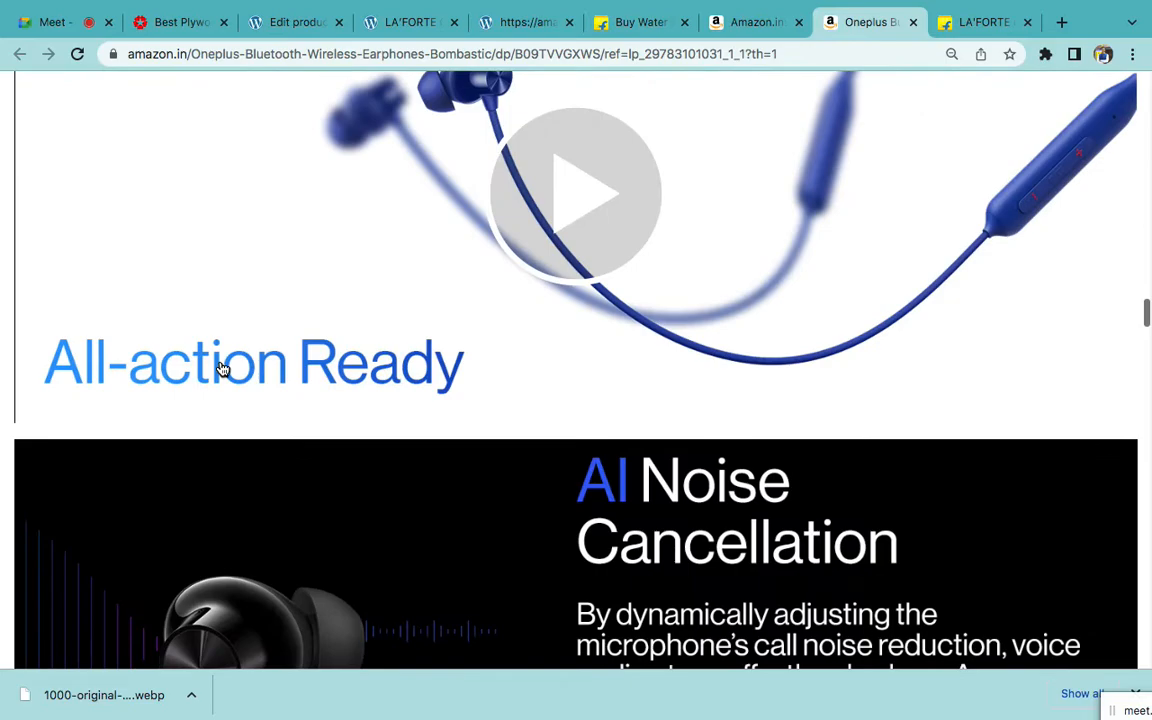
pyautogui.scroll(-2, 222, 368)
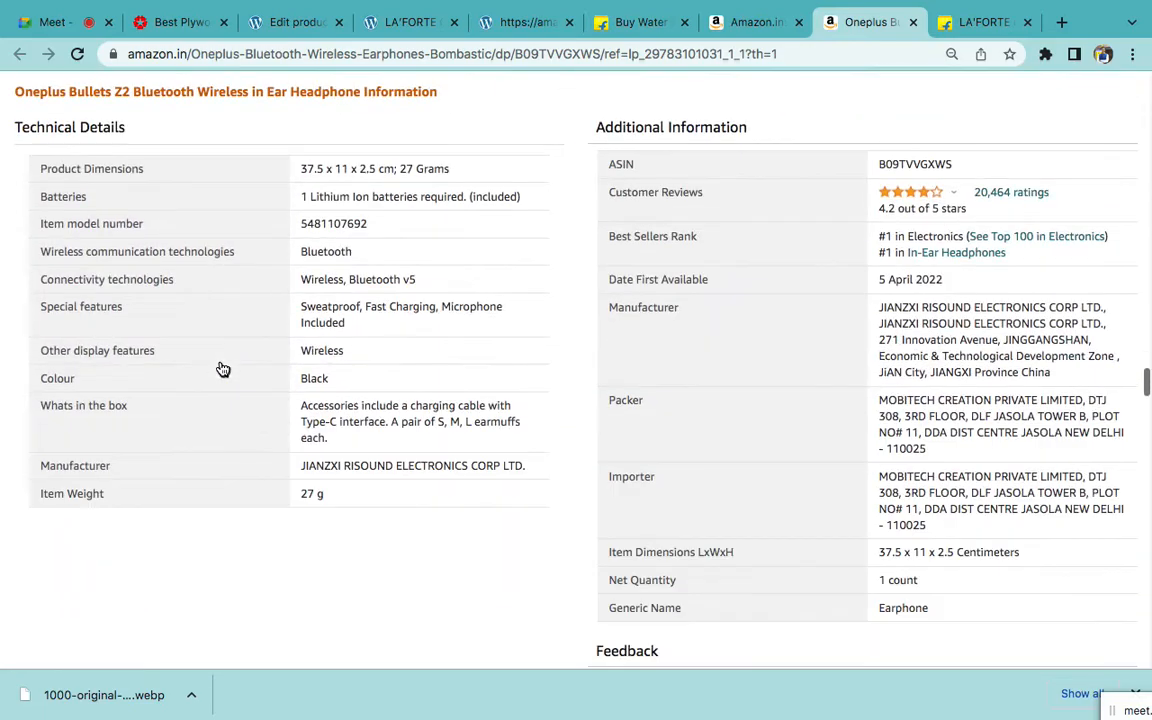
pyautogui.scroll(5, 224, 368)
pyautogui.scroll(-5, 124, 303)
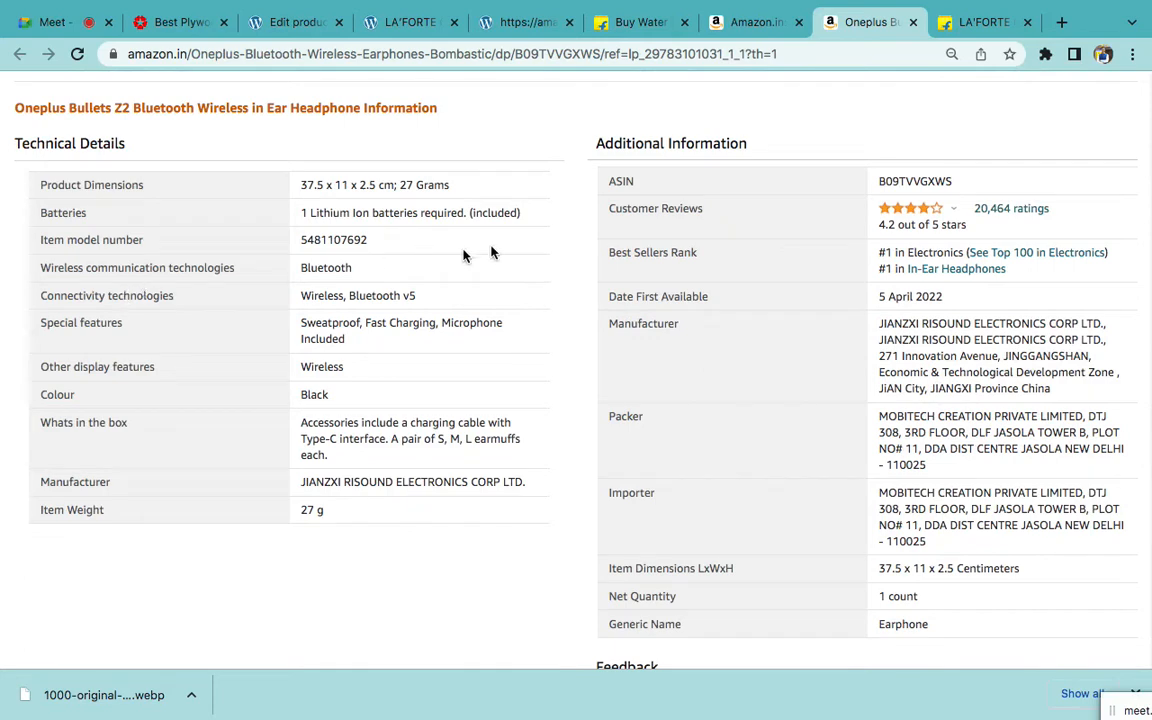
# Step: Back in the copper bottle editor, place the caret in the empty Product short description
pyautogui.click(290, 22)
pyautogui.scroll(-3, 440, 348)
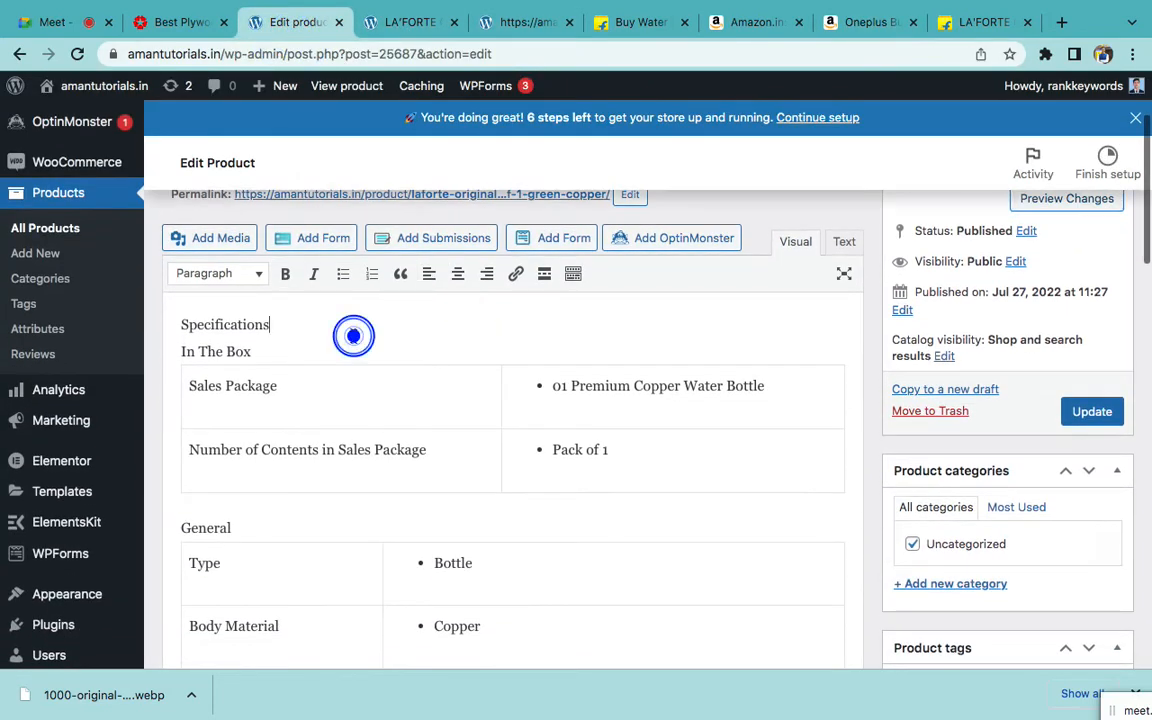
pyautogui.scroll(-15, 410, 350)
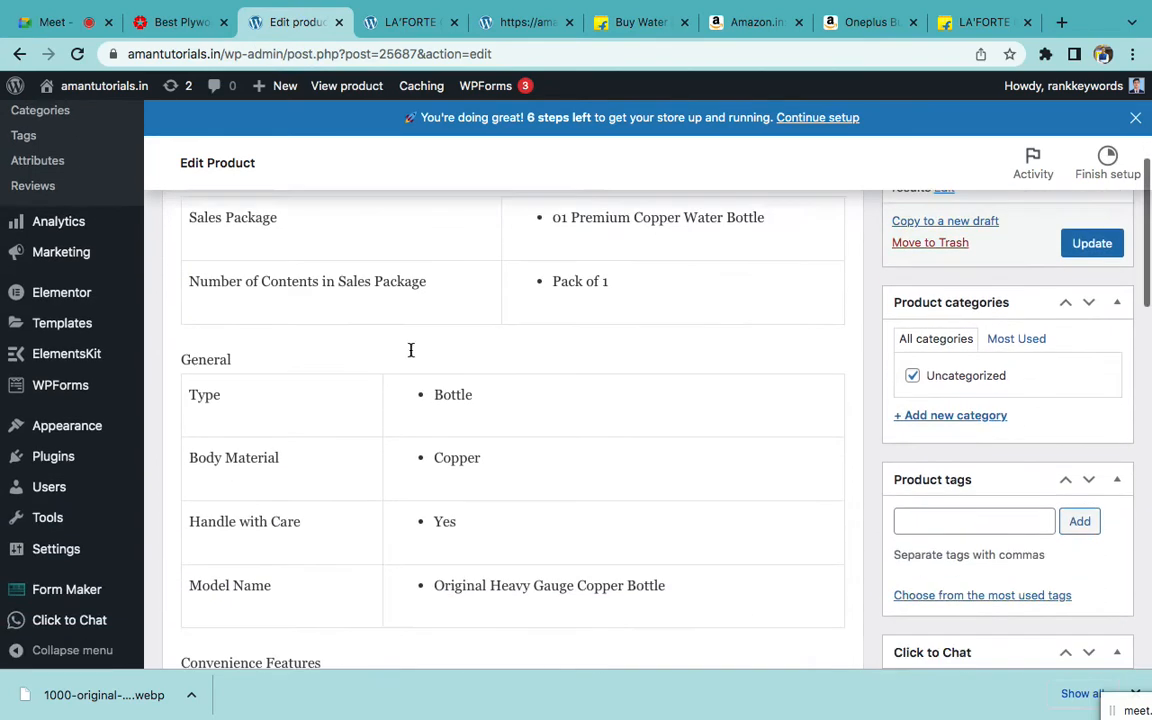
pyautogui.scroll(-1, 475, 488)
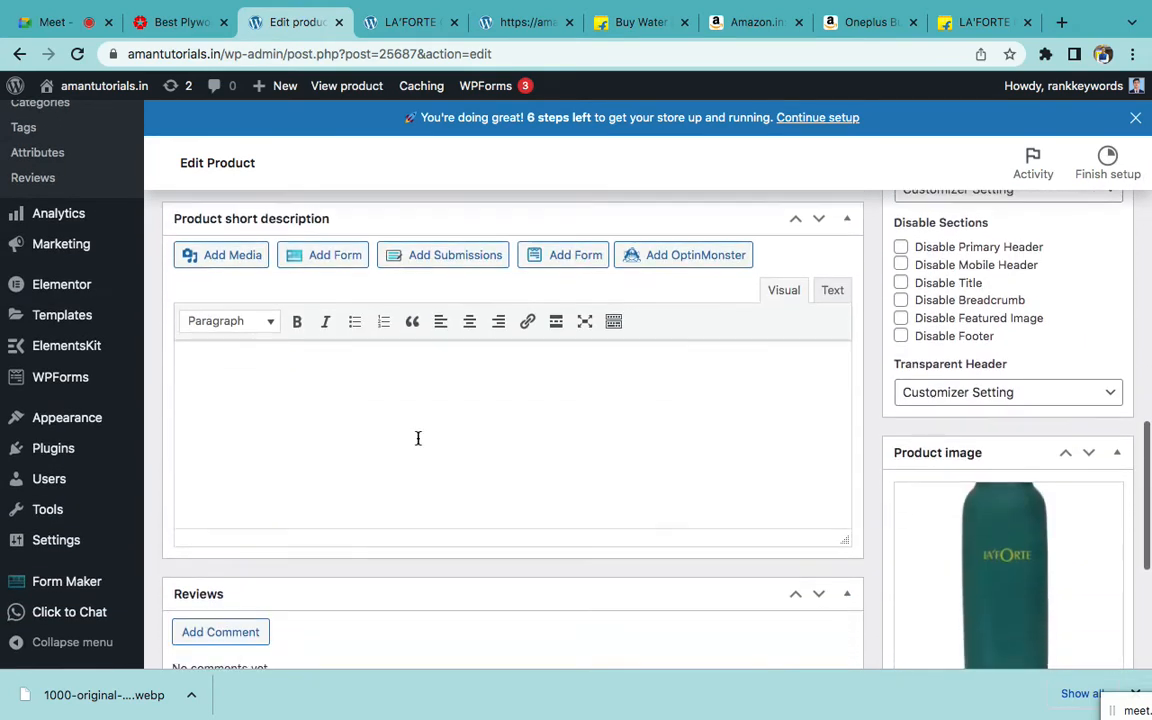
pyautogui.click(417, 437)
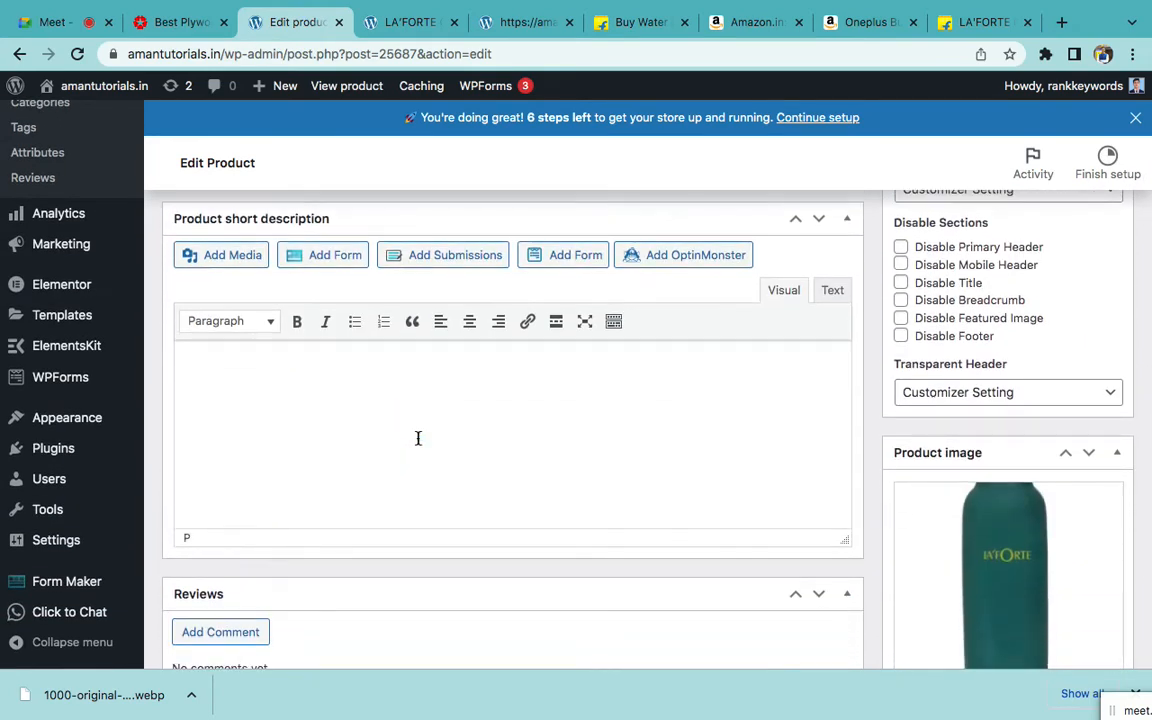
pyautogui.scroll(1, 418, 437)
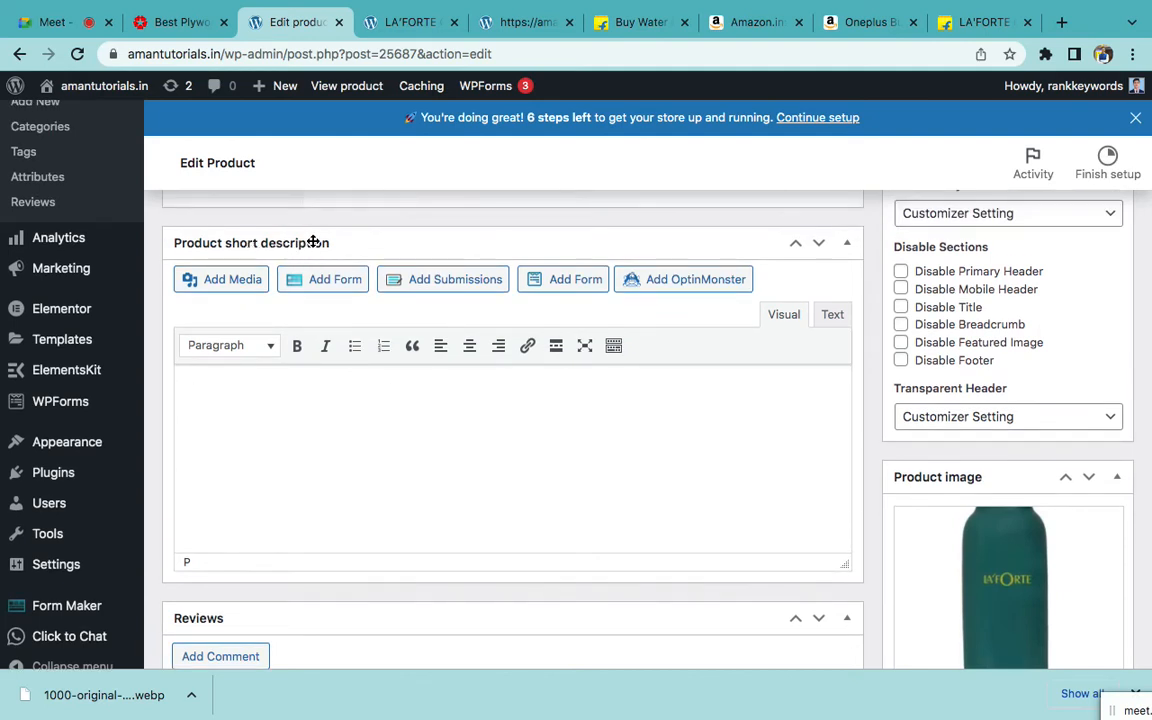
pyautogui.click(273, 441)
pyautogui.click(412, 30)
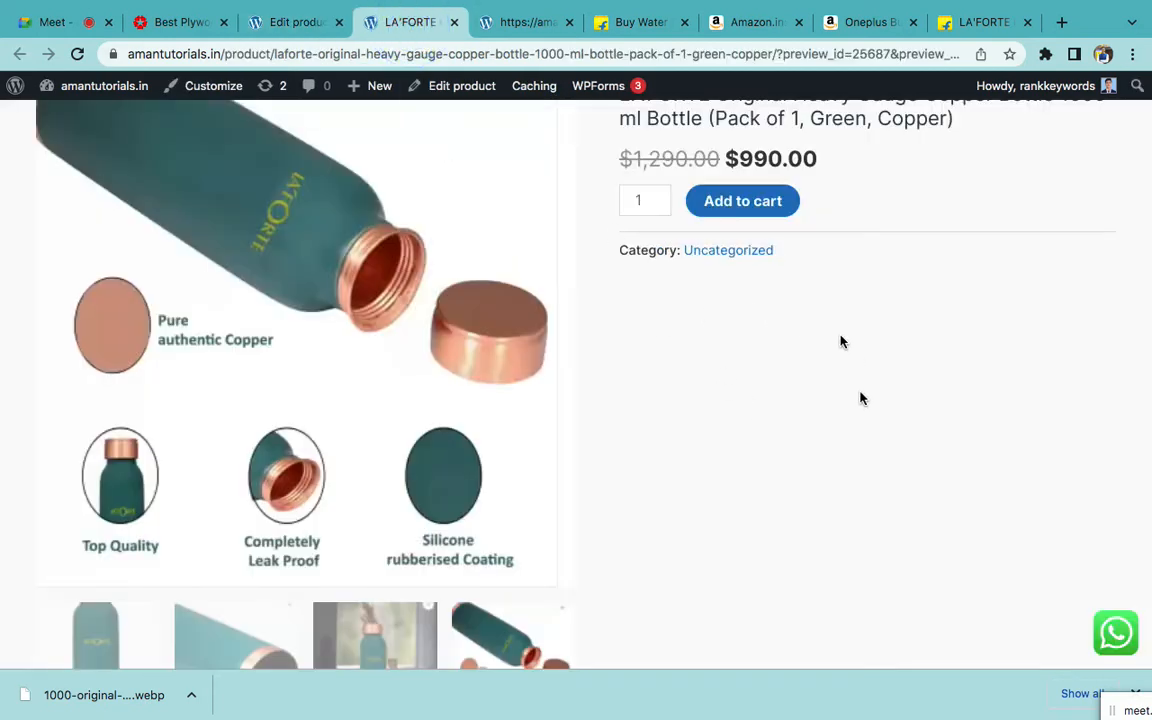
pyautogui.click(291, 25)
# Step: Paste the specifications table, deleting the Convenience Features heading and BPA Free and Leak Proof rows
pyautogui.press('super+v')
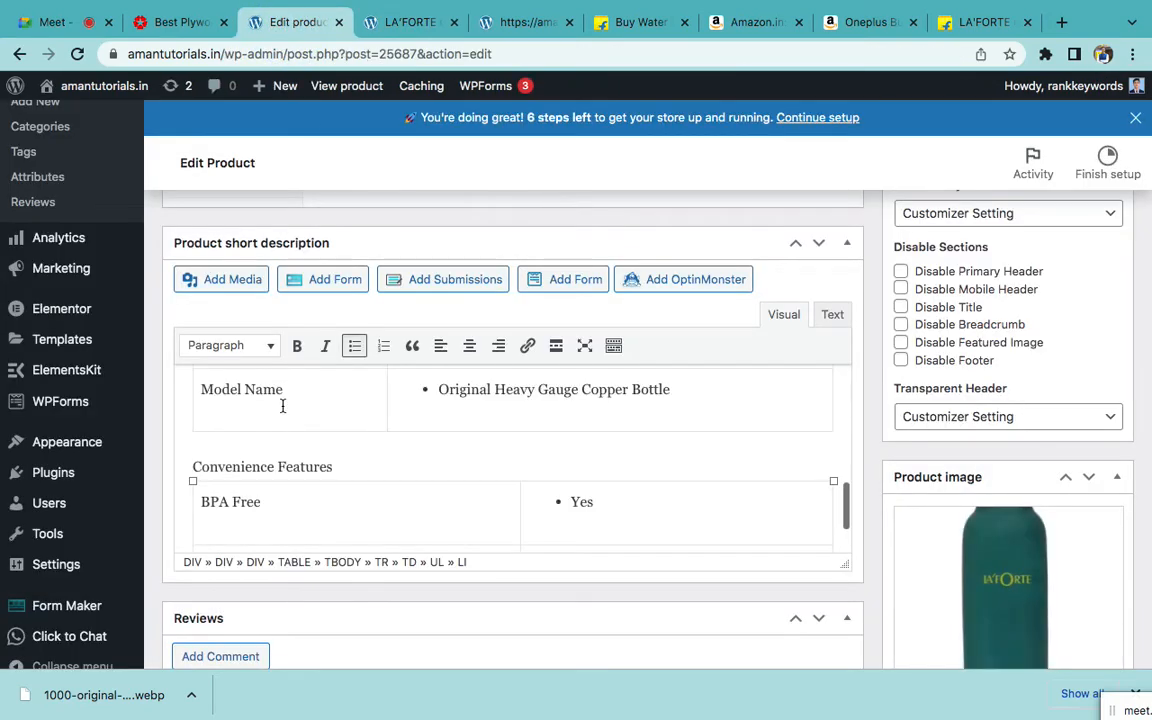
pyautogui.scroll(6, 343, 476)
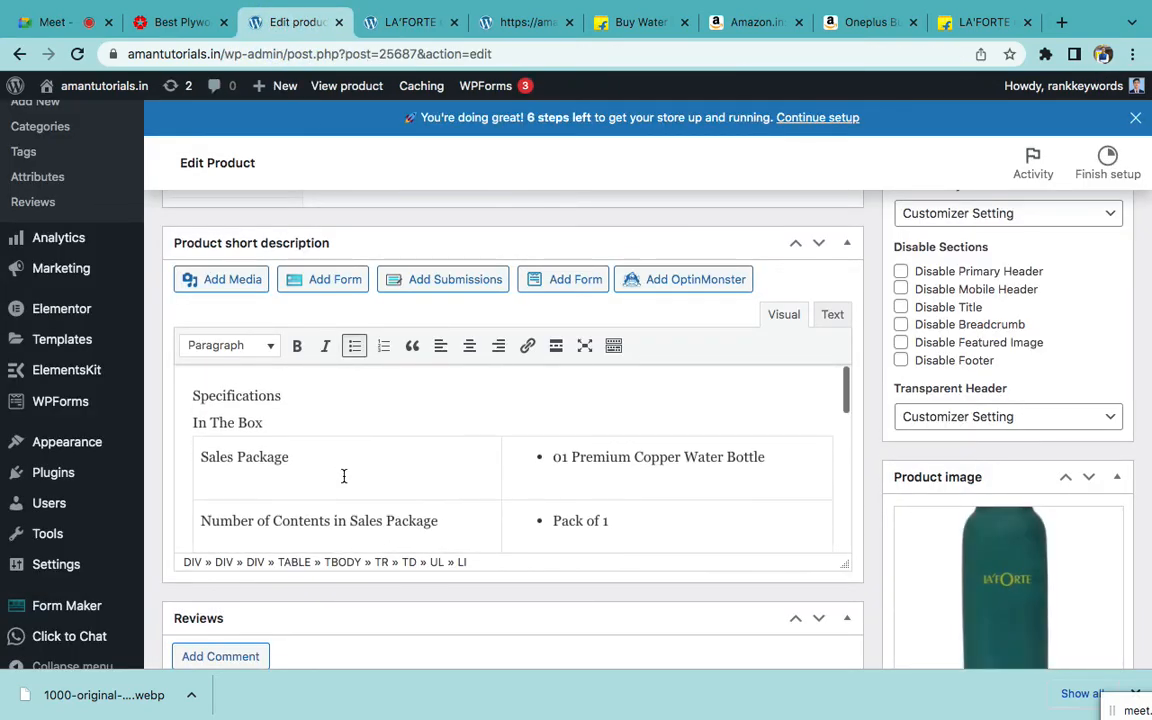
pyautogui.scroll(-2, 343, 476)
pyautogui.scroll(-1, 343, 476)
pyautogui.scroll(1, 288, 401)
pyautogui.moveTo(257, 411); pyautogui.dragTo(410, 686)
pyautogui.scroll(4, 524, 343)
pyautogui.press('BackSpace')
pyautogui.moveTo(198, 474); pyautogui.dragTo(655, 569)
pyautogui.press('BackSpace')
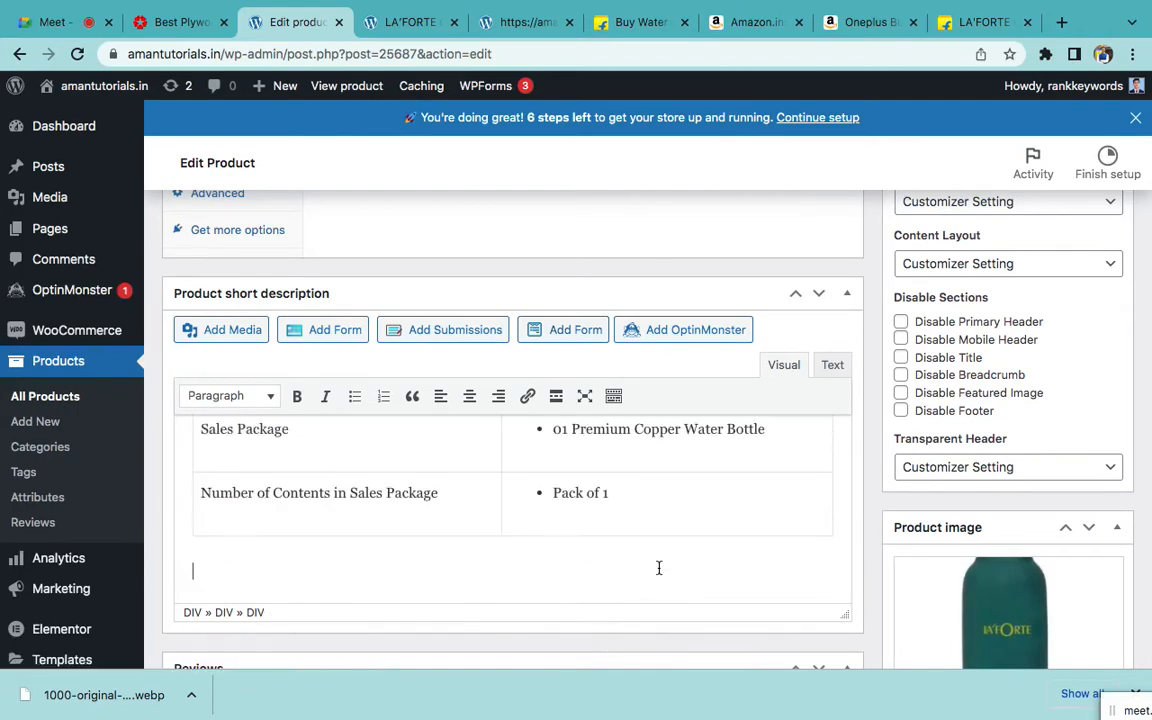
pyautogui.scroll(-1, 550, 589)
pyautogui.scroll(3, 553, 594)
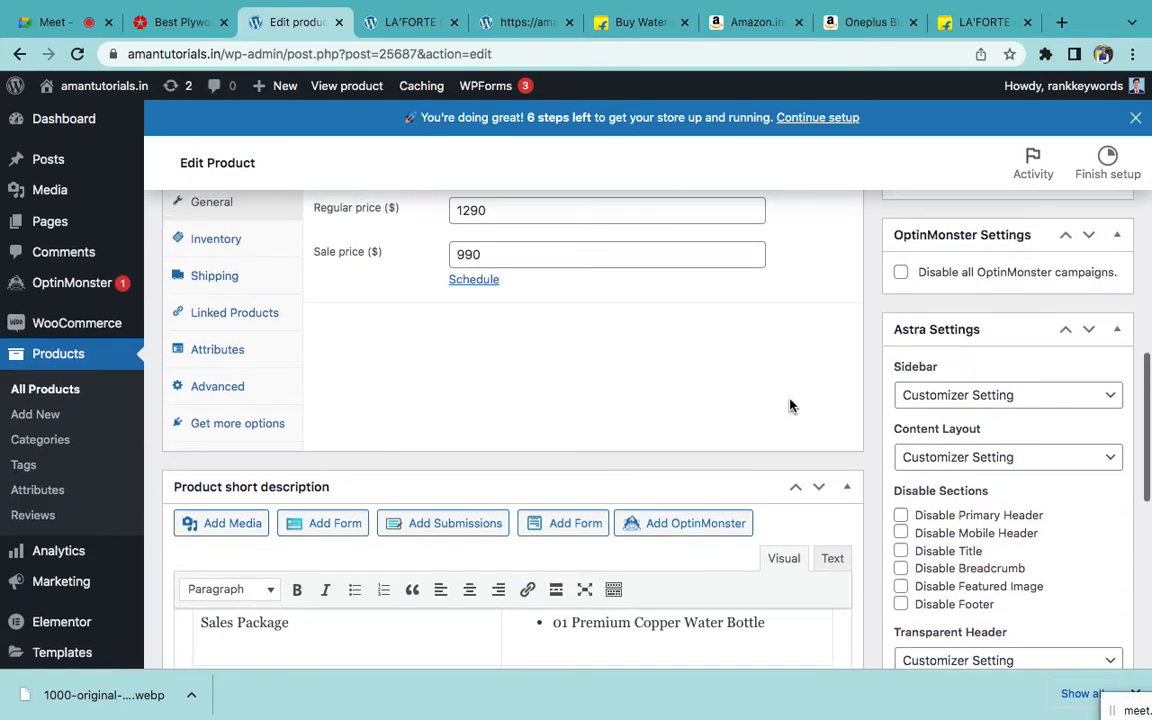
pyautogui.scroll(4, 968, 353)
pyautogui.scroll(5, 968, 353)
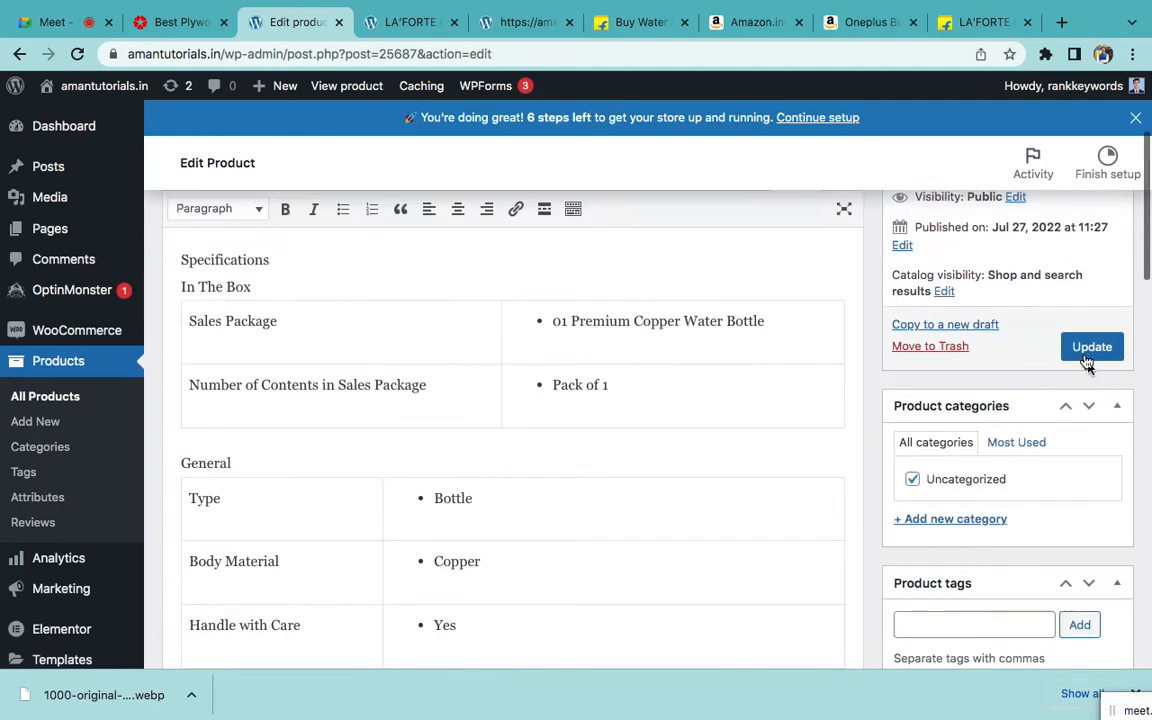
# Step: Update the product with the new short description and check it in the editor
pyautogui.click(1090, 350)
pyautogui.click(395, 28)
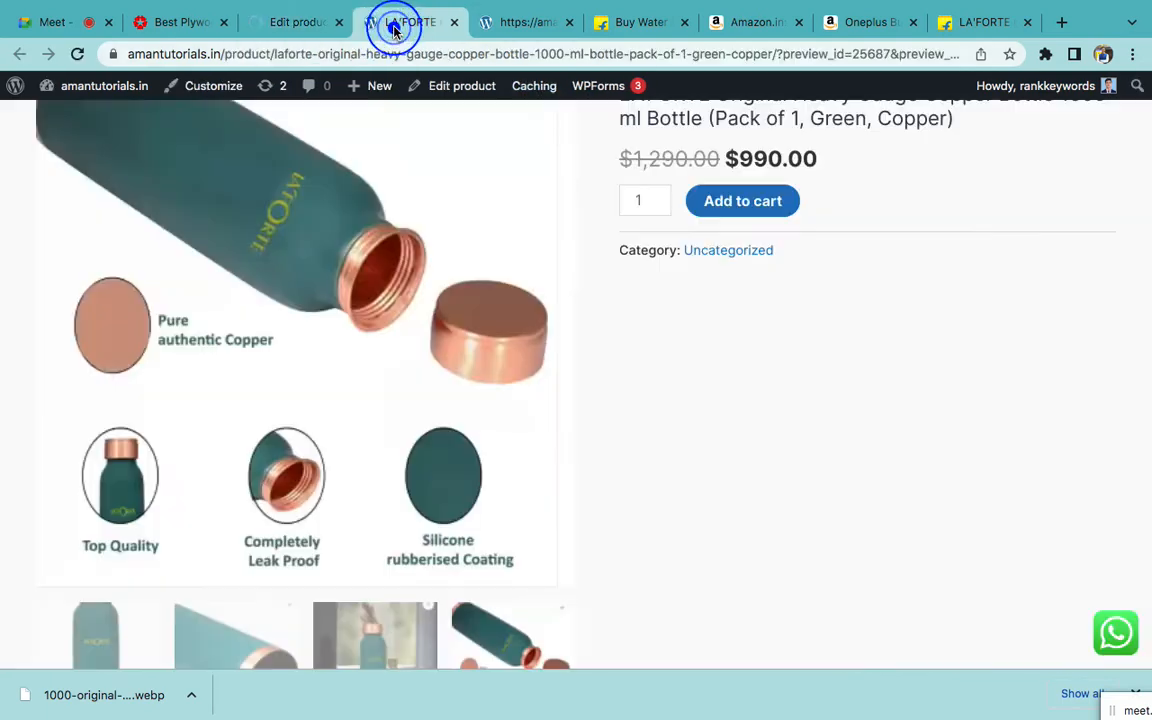
pyautogui.click(365, 50)
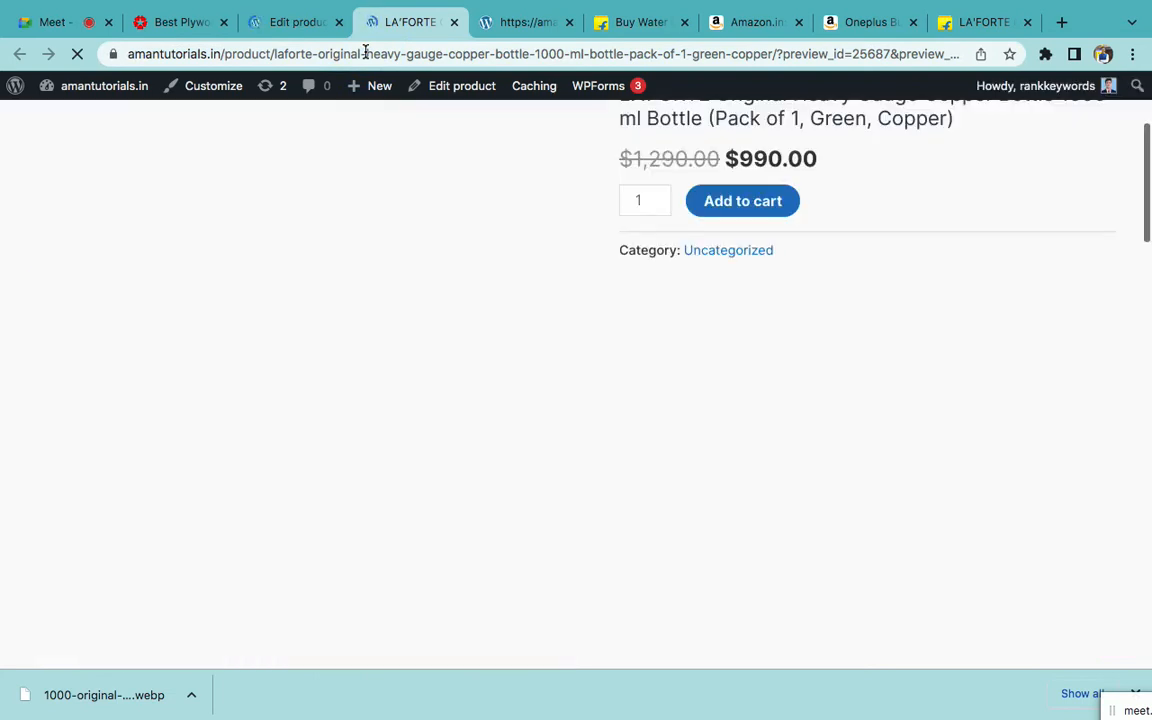
pyautogui.scroll(1, 720, 422)
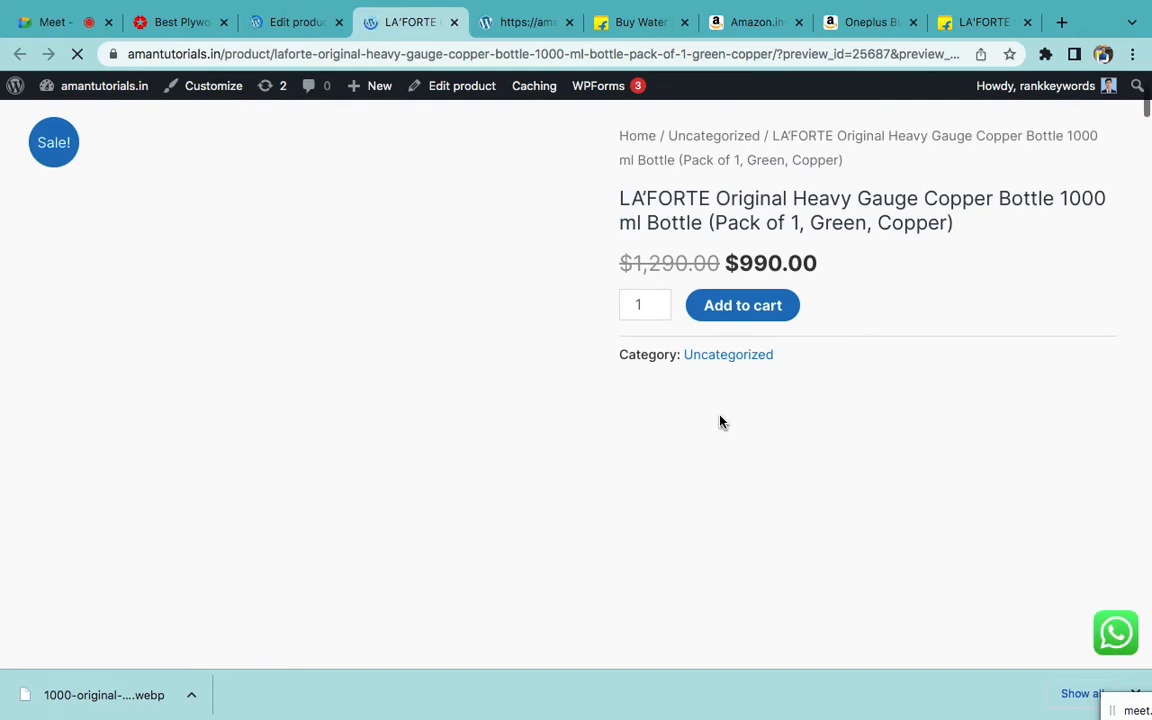
pyautogui.click(292, 21)
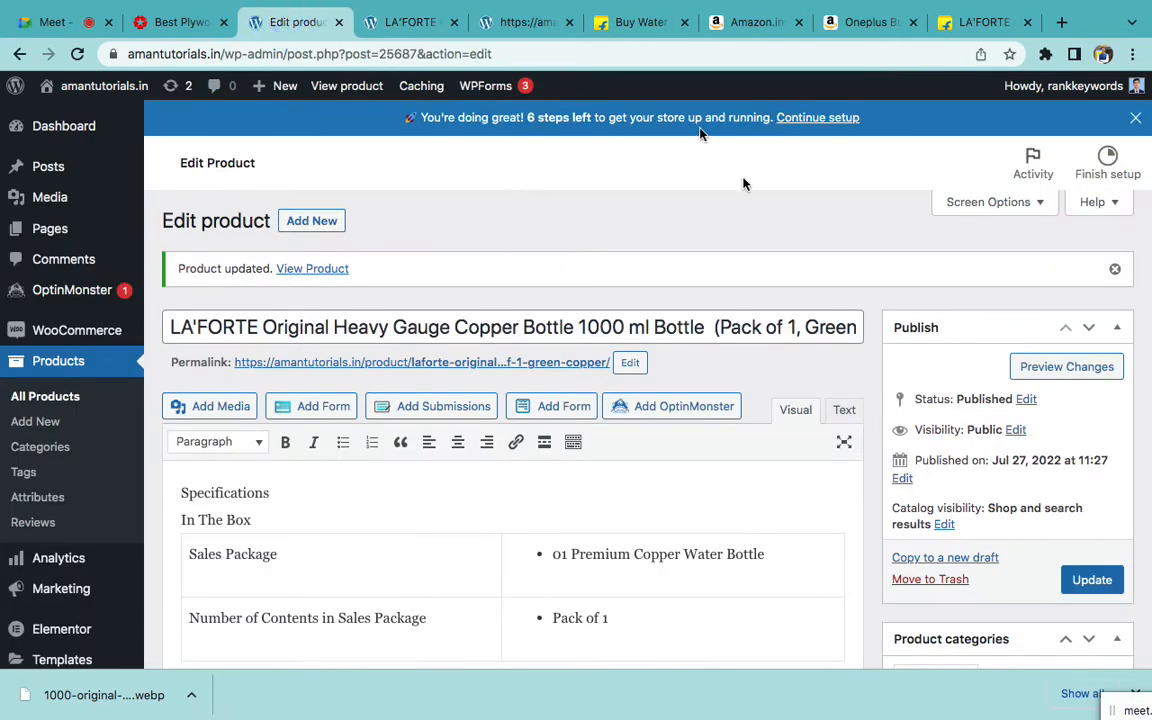
pyautogui.scroll(-15, 648, 507)
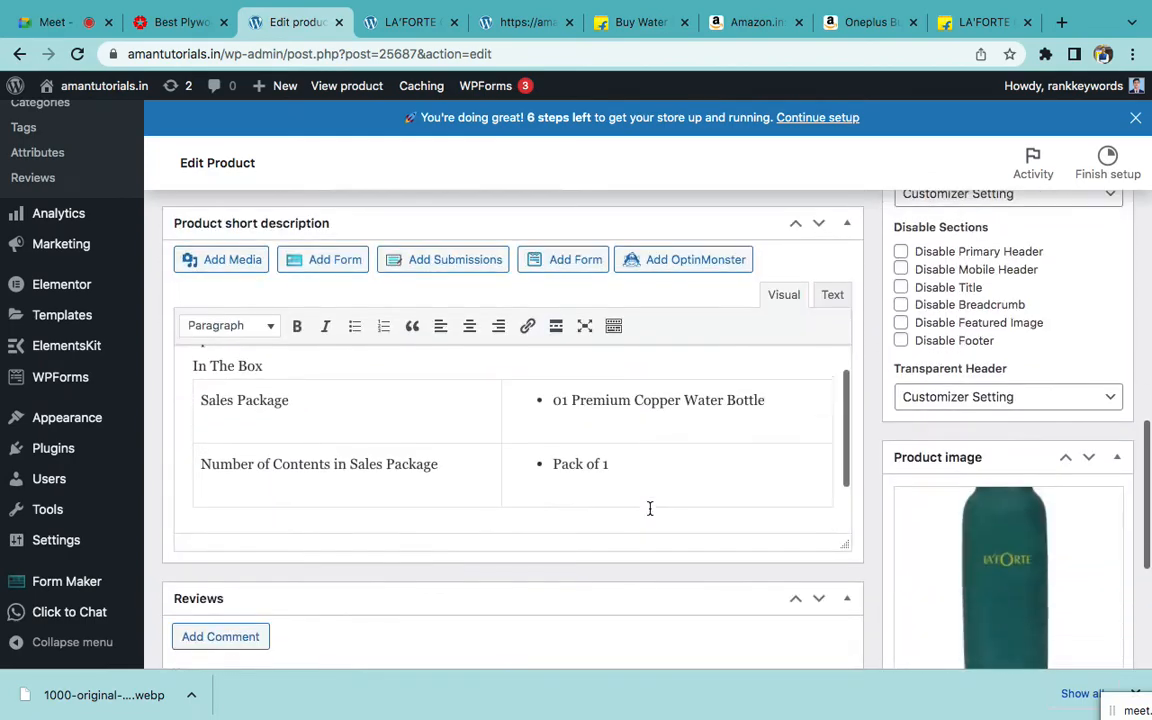
pyautogui.scroll(-5, 649, 508)
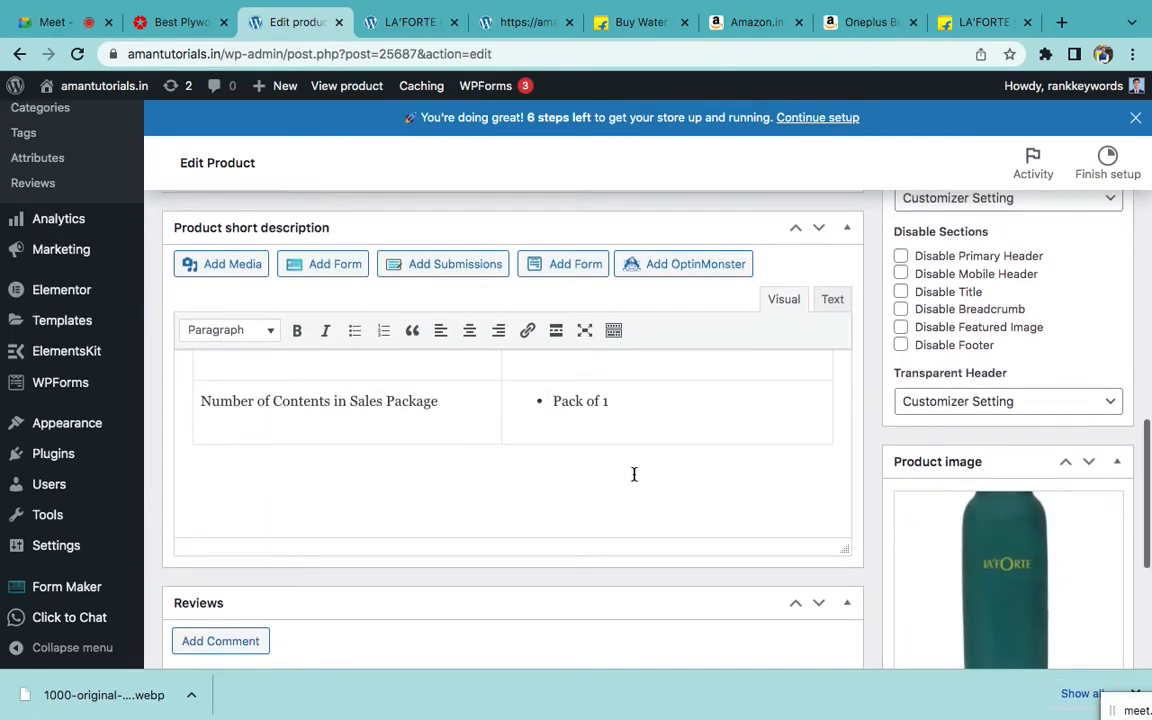
pyautogui.click(634, 474)
pyautogui.scroll(15, 634, 474)
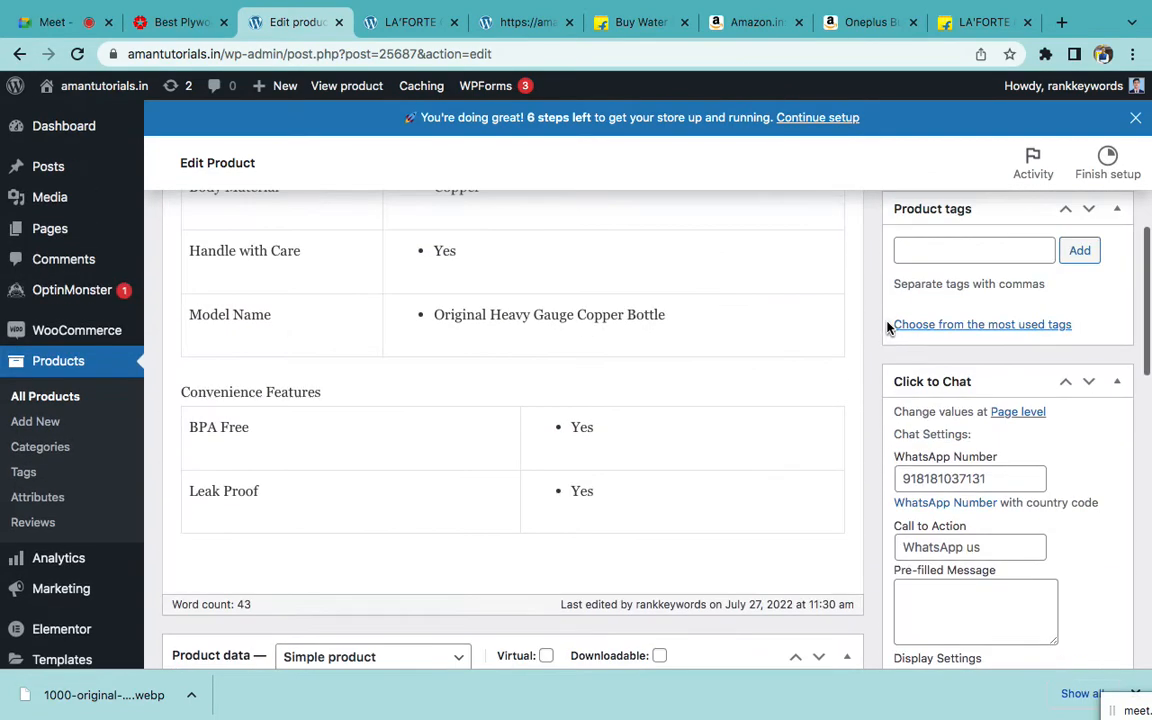
pyautogui.scroll(3, 885, 320)
pyautogui.scroll(3, 963, 259)
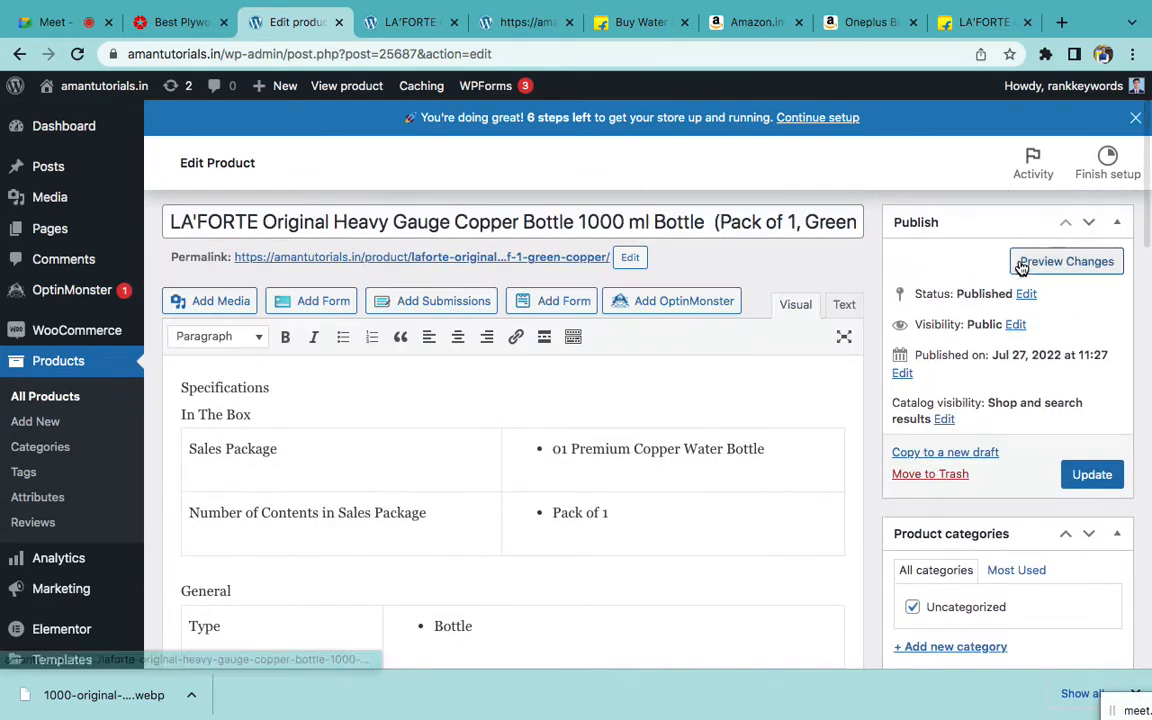
# Step: Preview the saved $990 copper bottle page and add the bottle to the cart
pyautogui.click(1067, 260)
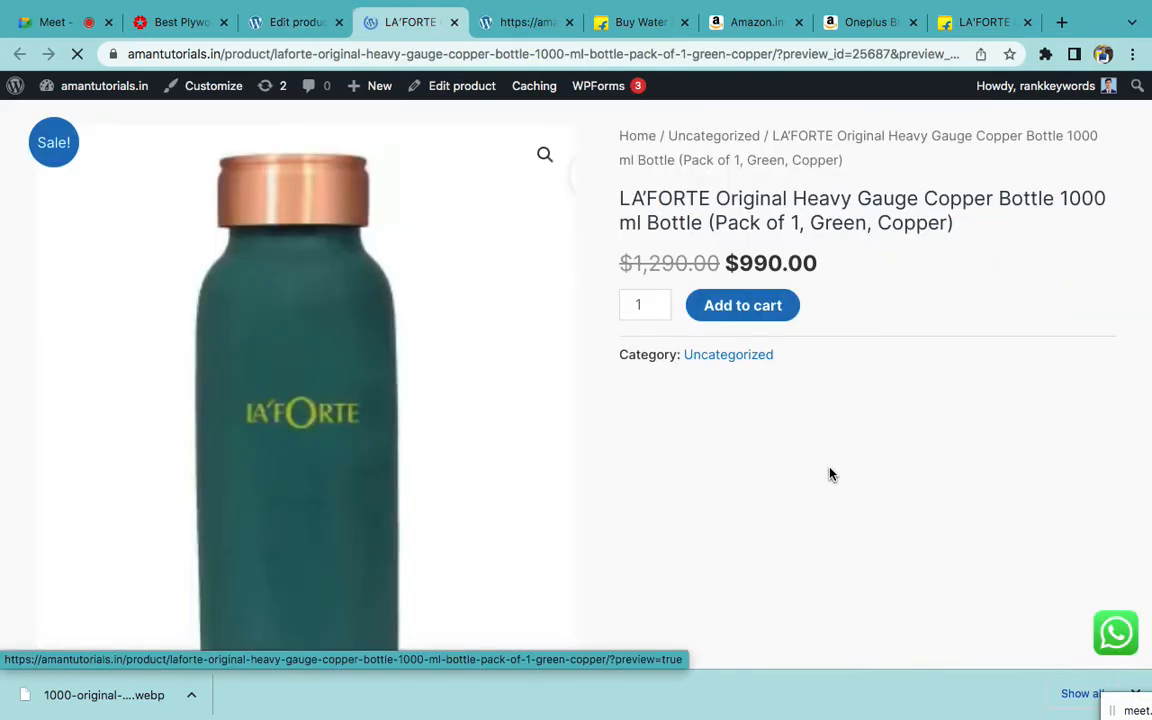
pyautogui.scroll(-3, 828, 491)
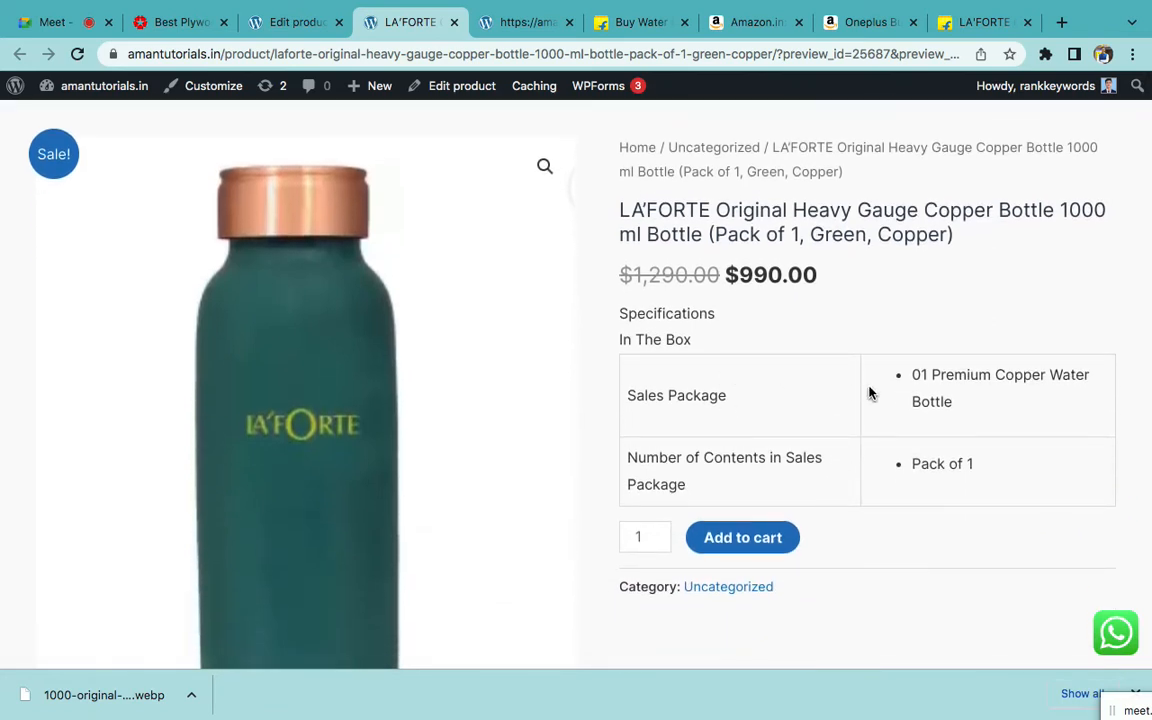
pyautogui.scroll(-3, 869, 393)
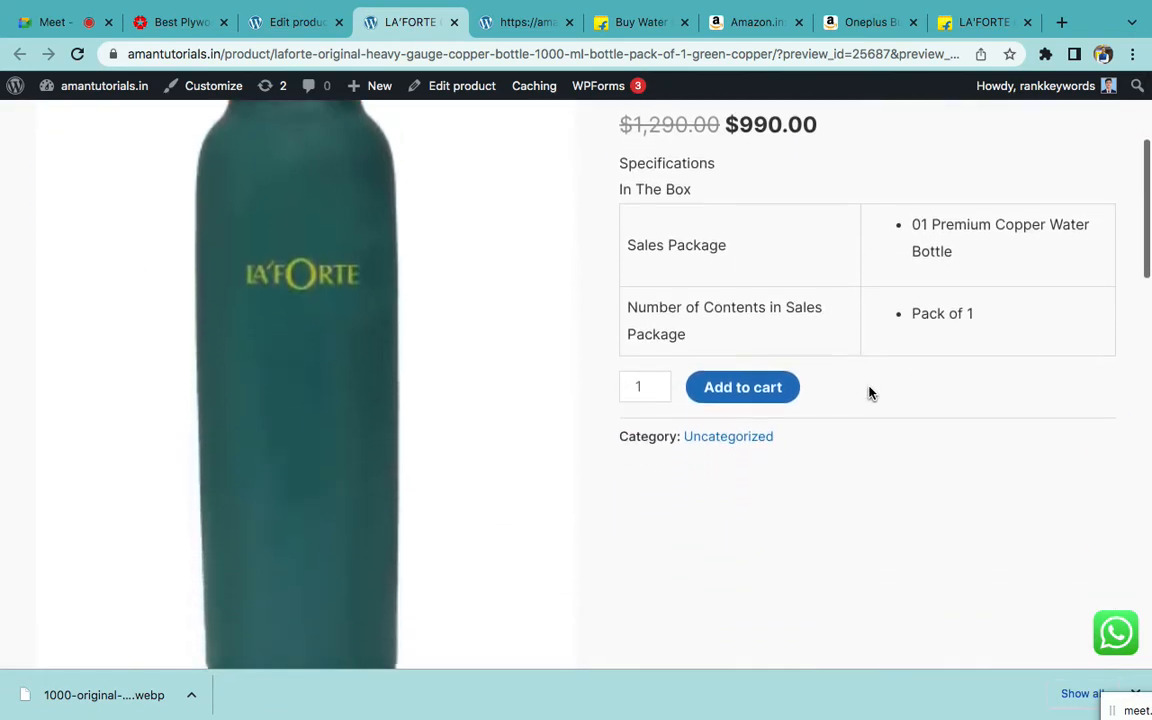
pyautogui.click(757, 398)
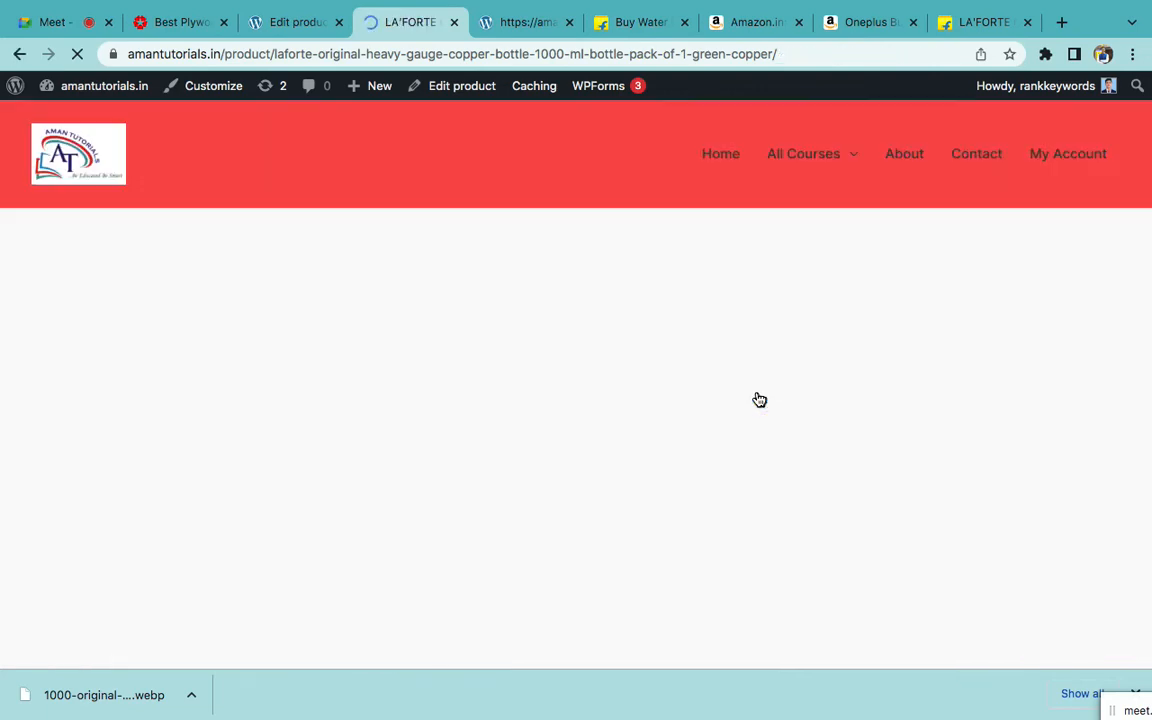
pyautogui.scroll(-5, 793, 465)
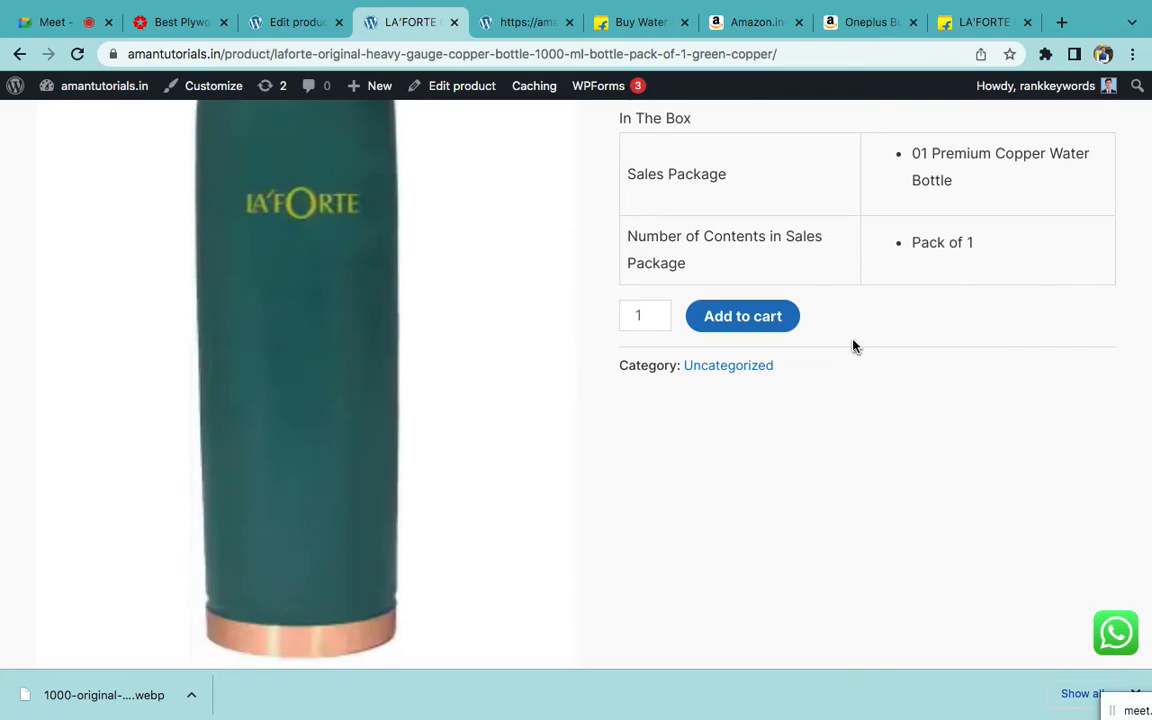
pyautogui.scroll(5, 855, 346)
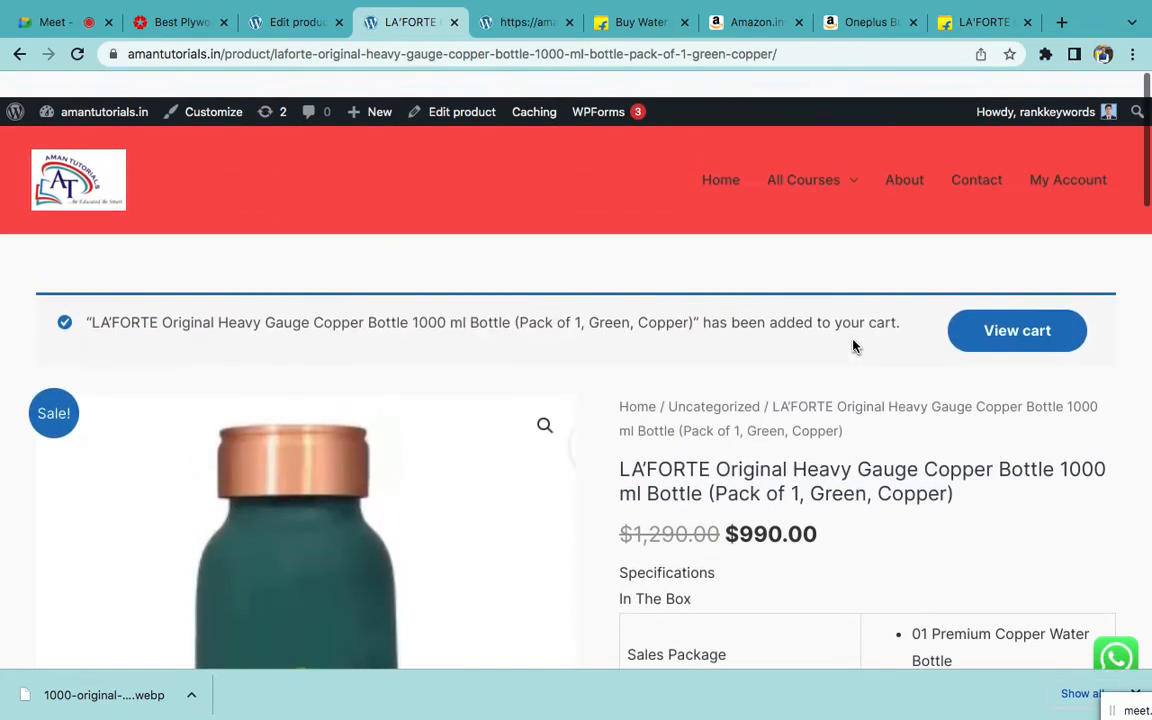
# Step: Search Amazon.in for 'iphone 13'
pyautogui.click(752, 22)
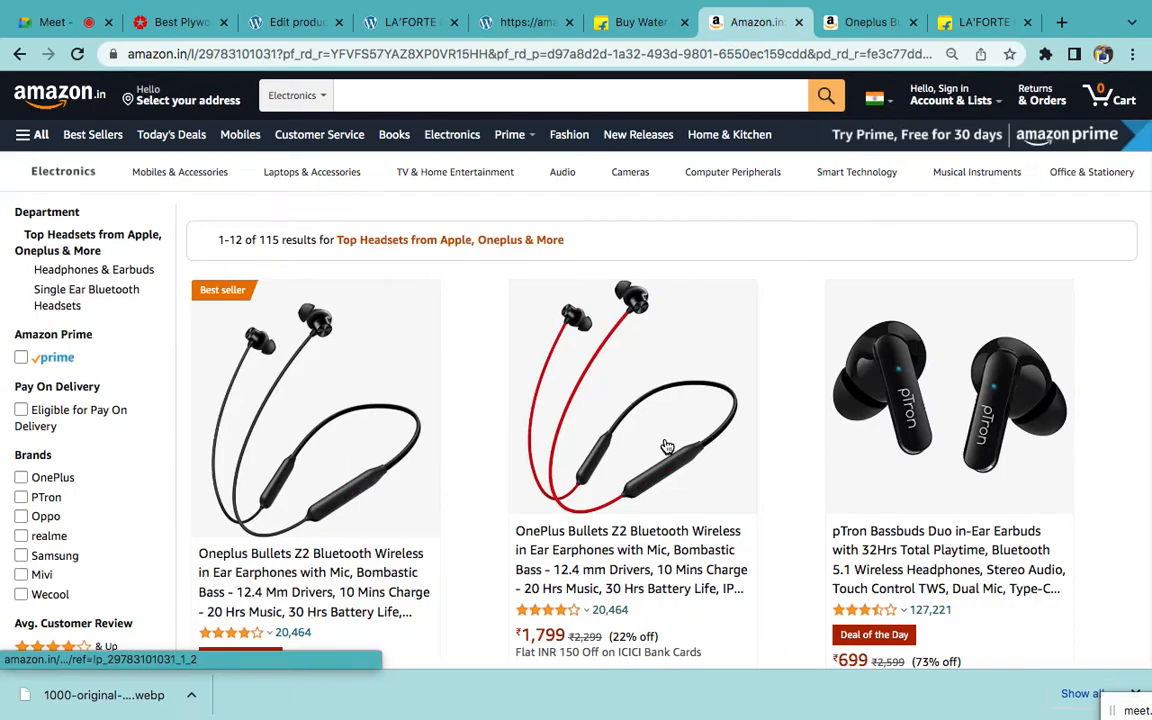
pyautogui.scroll(-5, 665, 445)
pyautogui.scroll(6, 597, 404)
pyautogui.scroll(-6, 597, 404)
pyautogui.scroll(7, 597, 476)
pyautogui.click(297, 97)
pyautogui.click(465, 90)
pyautogui.click(465, 90)
pyautogui.write('iphon')
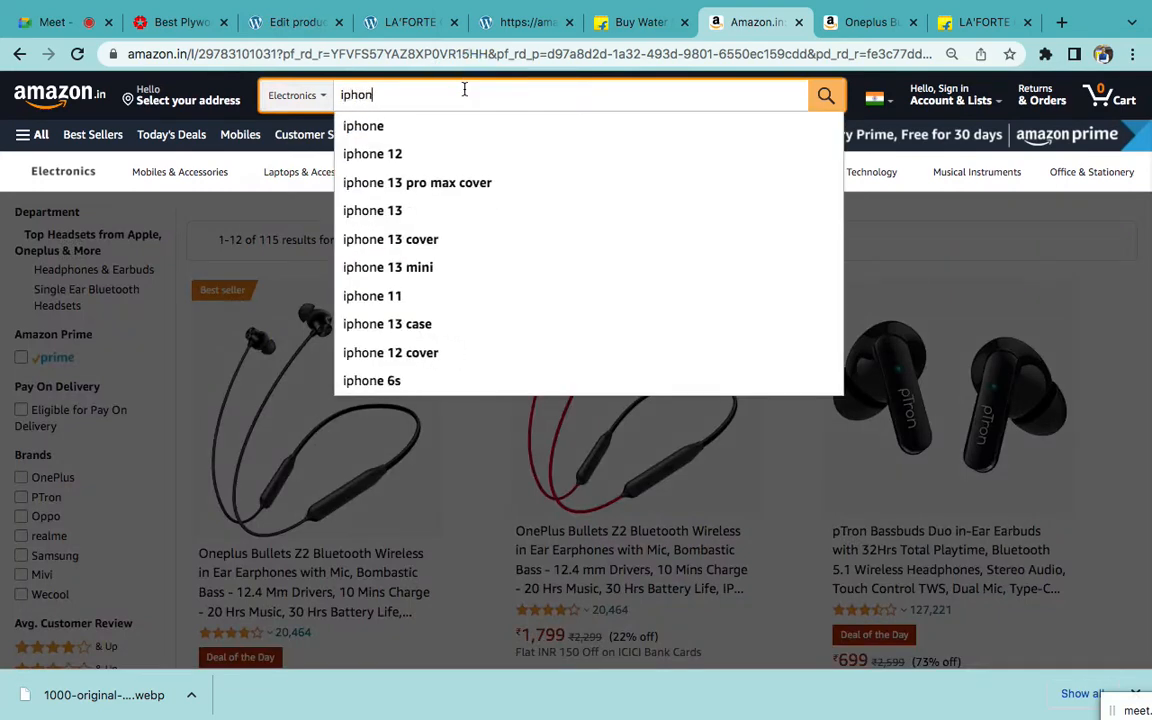
pyautogui.click(370, 209)
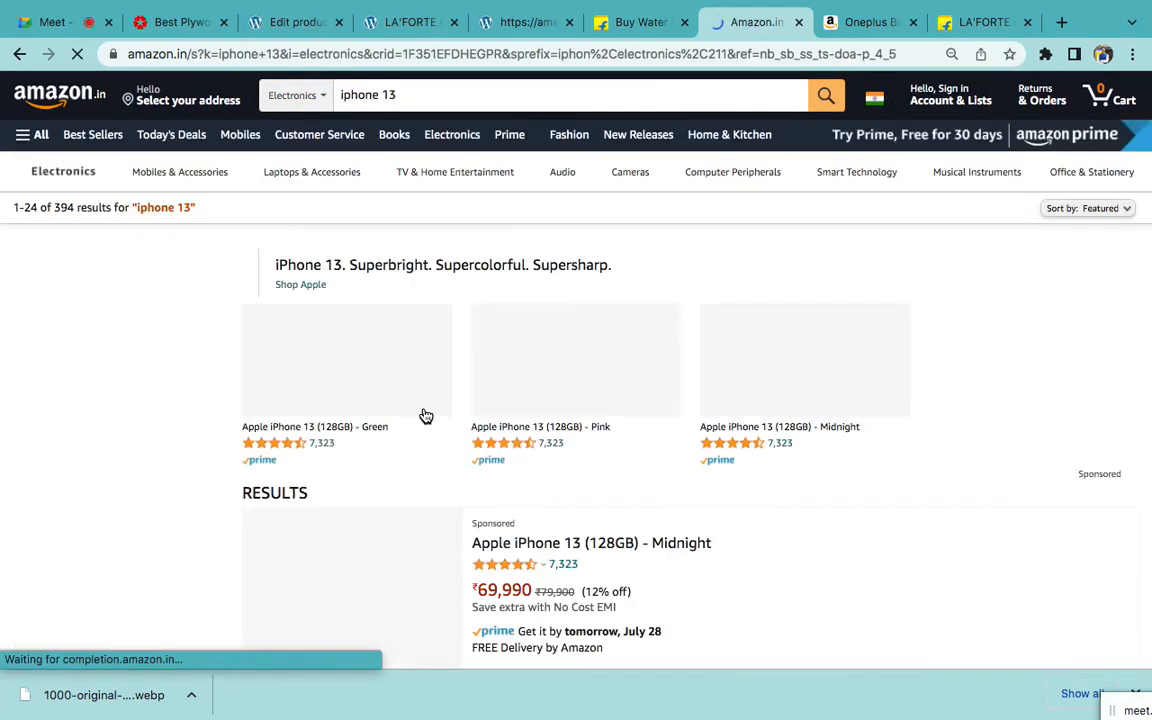
# Step: Open the Apple iPhone 13 result and switch it to the 256GB variant at ₹79,900
pyautogui.scroll(-1, 426, 471)
pyautogui.scroll(-1, 426, 471)
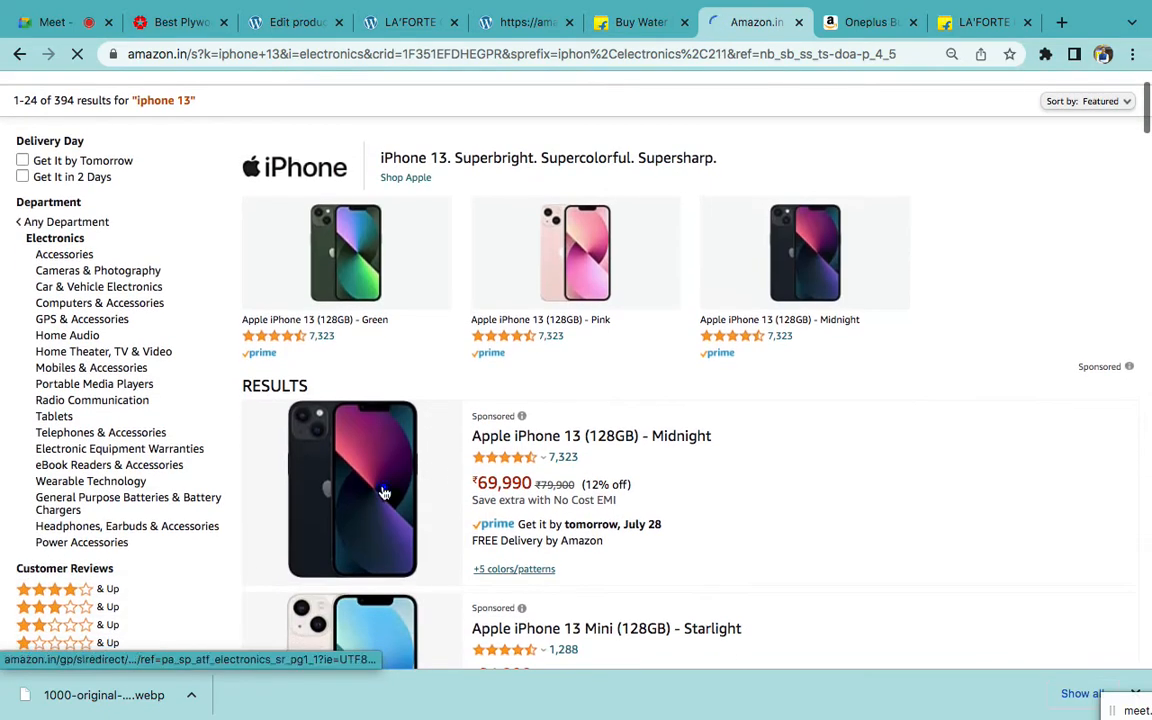
pyautogui.click(382, 490)
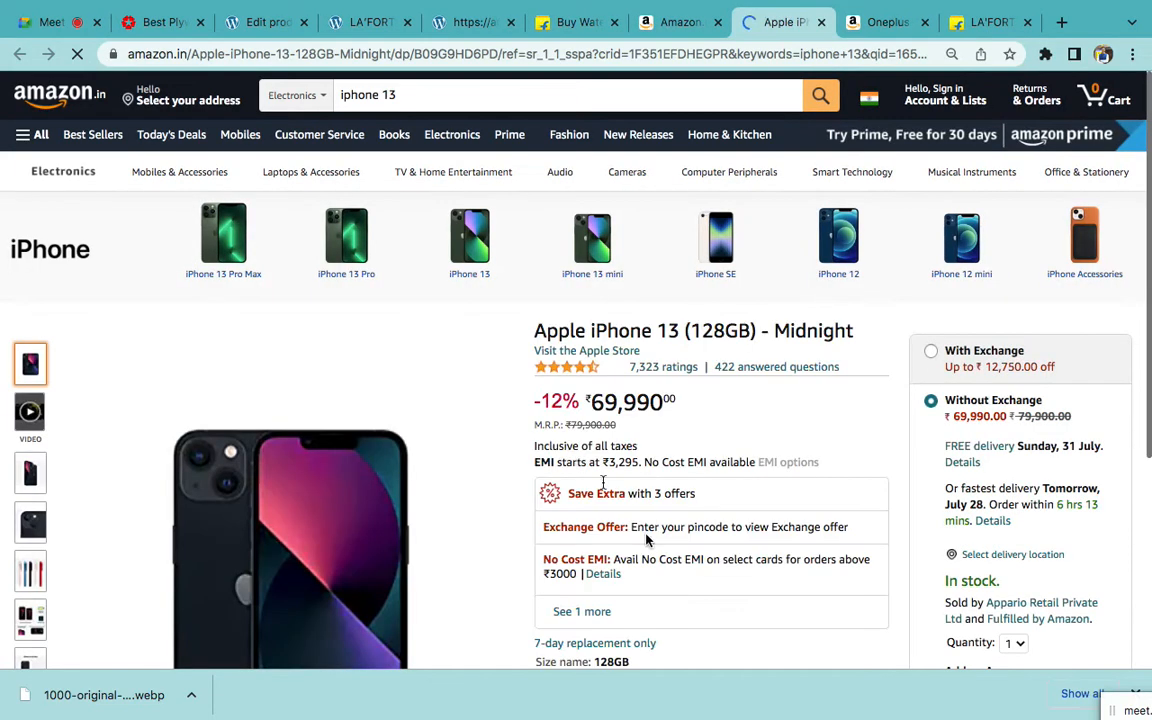
pyautogui.scroll(-3, 648, 546)
pyautogui.scroll(-3, 648, 546)
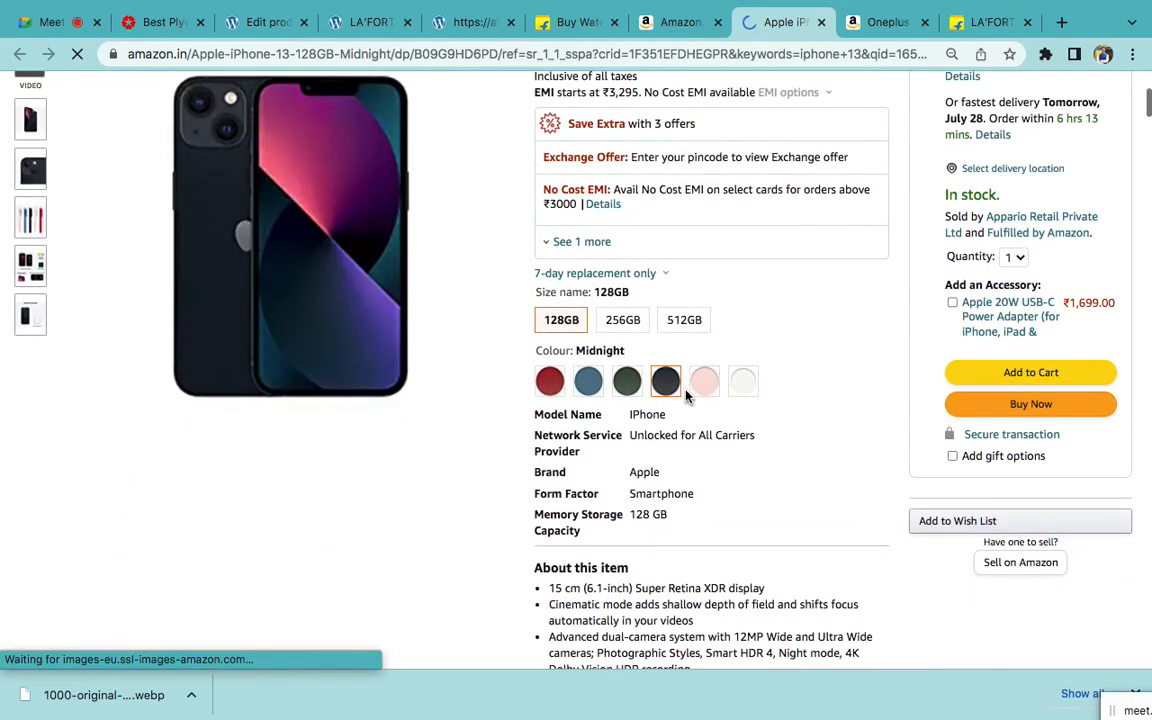
pyautogui.scroll(1, 686, 396)
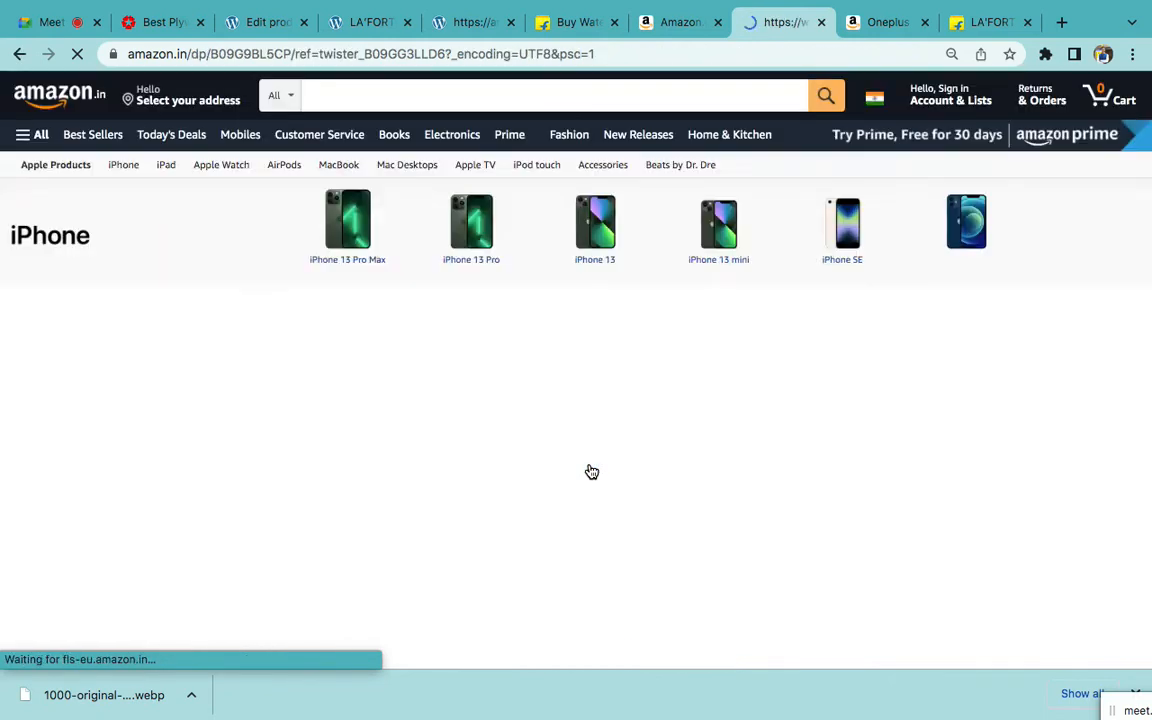
pyautogui.scroll(-2, 591, 470)
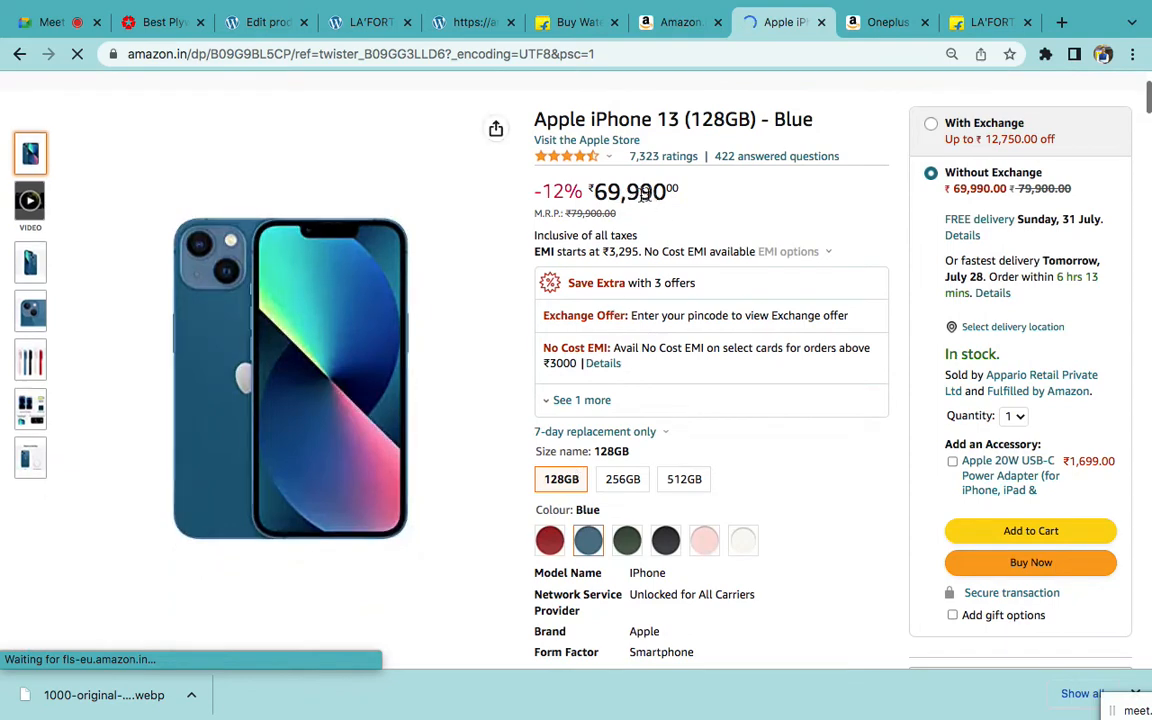
pyautogui.click(631, 484)
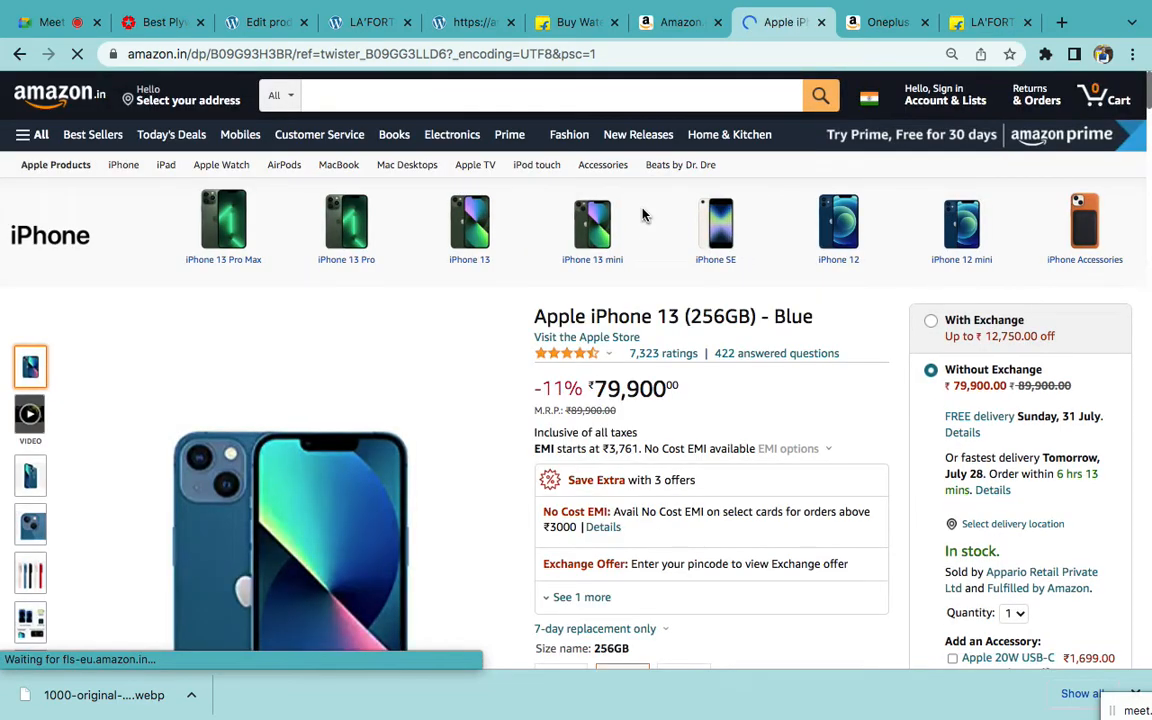
pyautogui.scroll(-3, 656, 440)
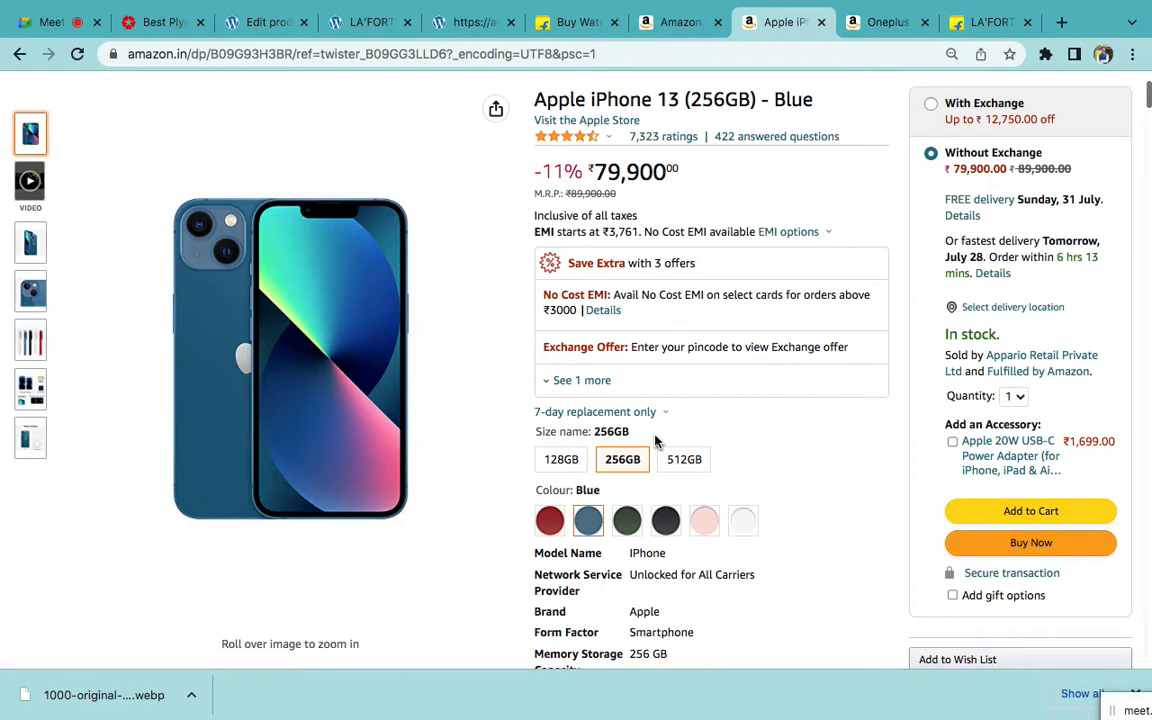
# Step: Add an italic 'Short Descriptions' item e under Products Add in the Word notes
pyautogui.click(770, 663)
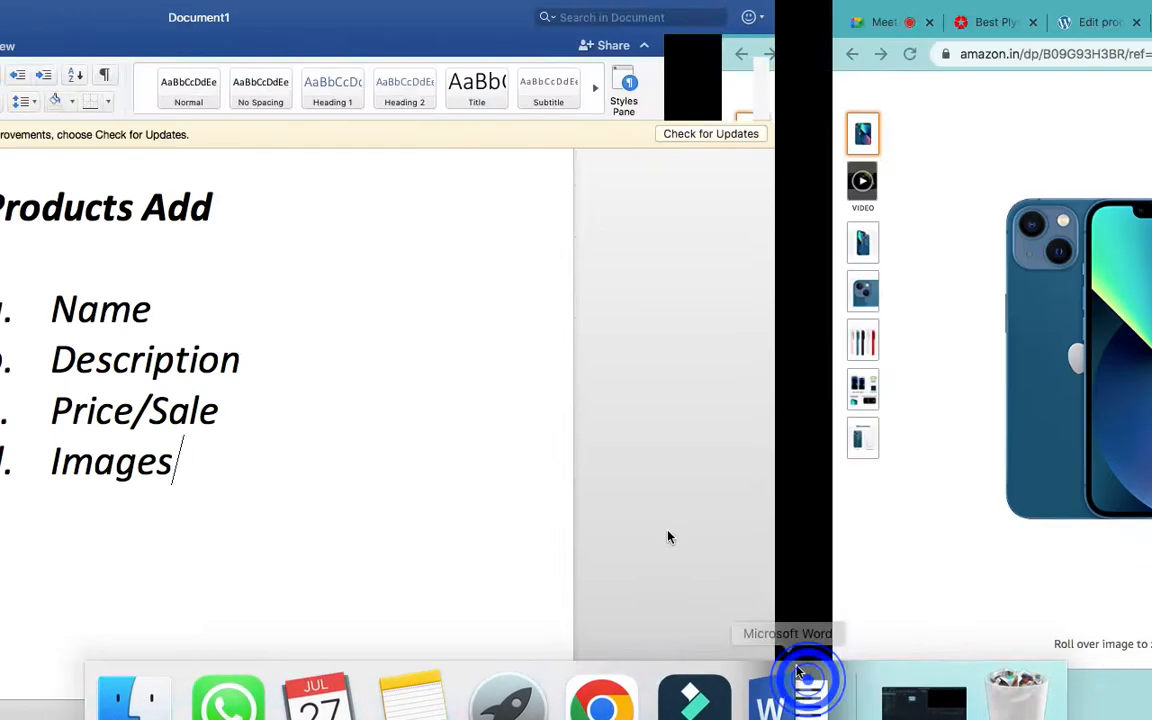
pyautogui.write('Short')
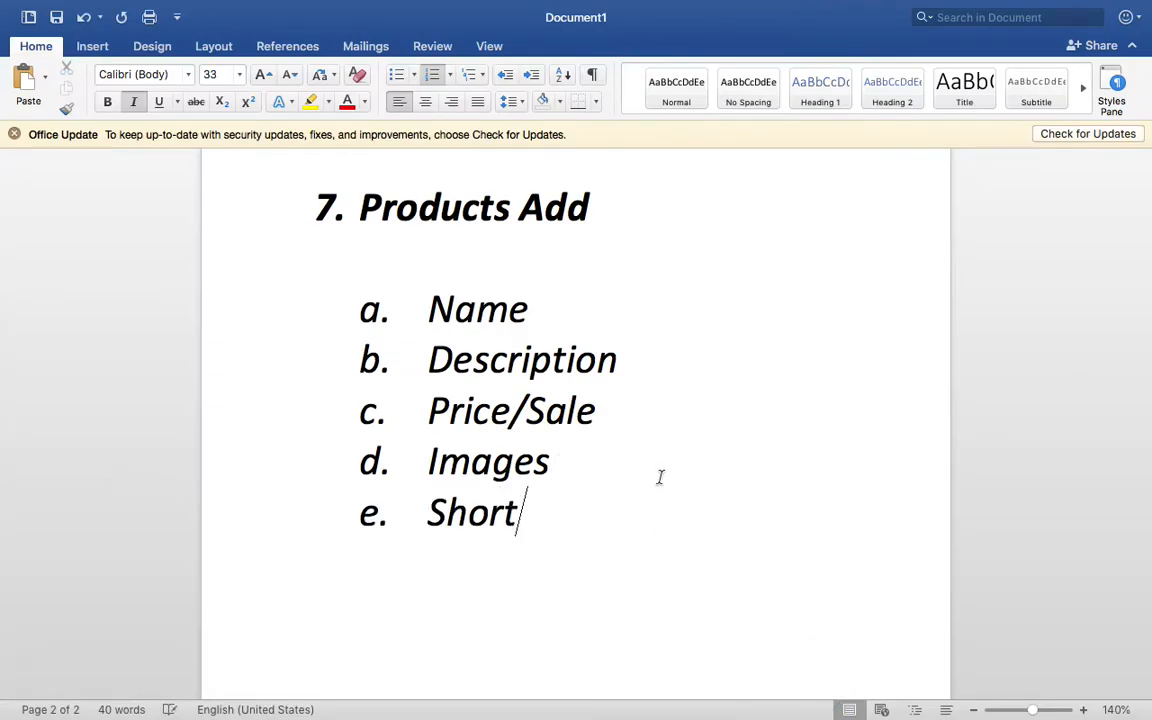
pyautogui.write(' Descriptions')
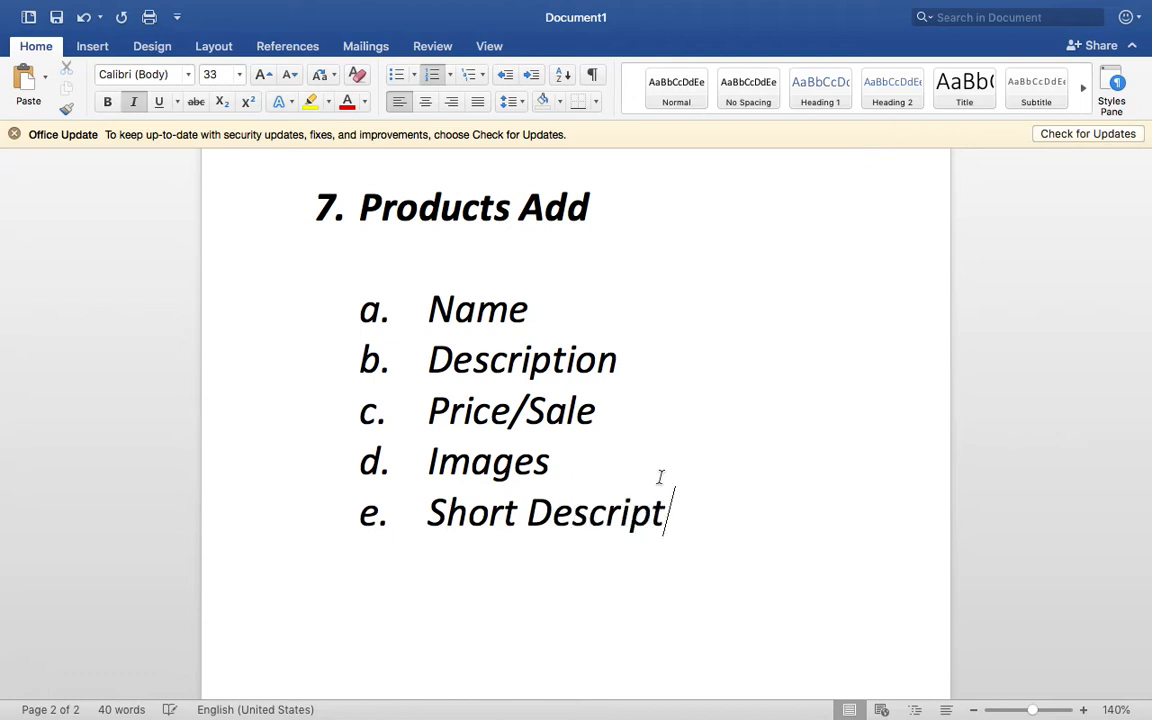
pyautogui.tripleClick(580, 515)
pyautogui.press('super+i')
pyautogui.click(630, 476)
# Step: Add a '*$ - Rs.' note below the list and return to the browser
pyautogui.click(851, 549)
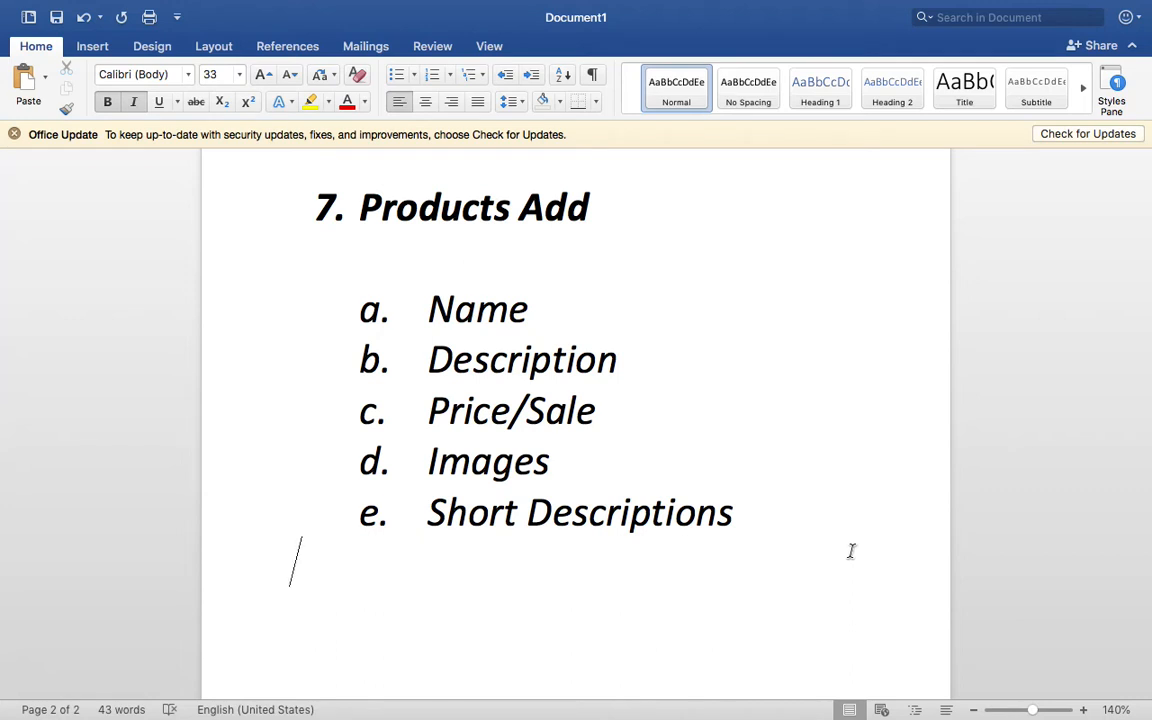
pyautogui.scroll(-2, 851, 551)
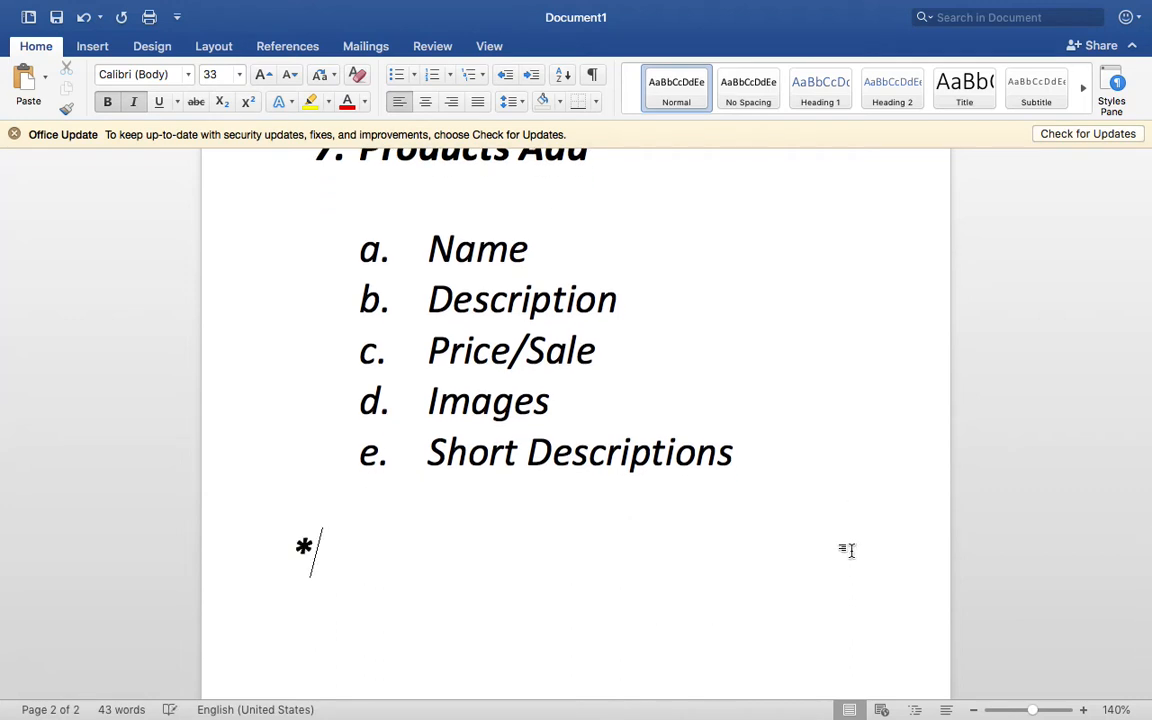
pyautogui.write('$ - Rs.')
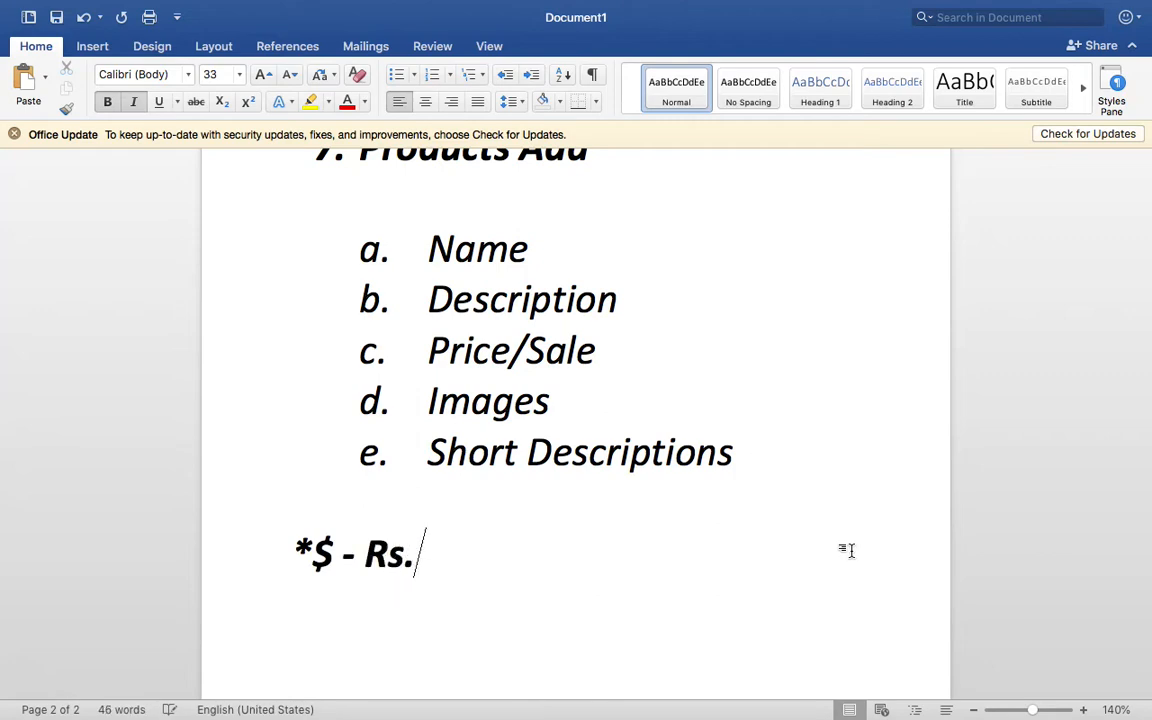
pyautogui.moveTo(771, 660)
pyautogui.click(604, 665)
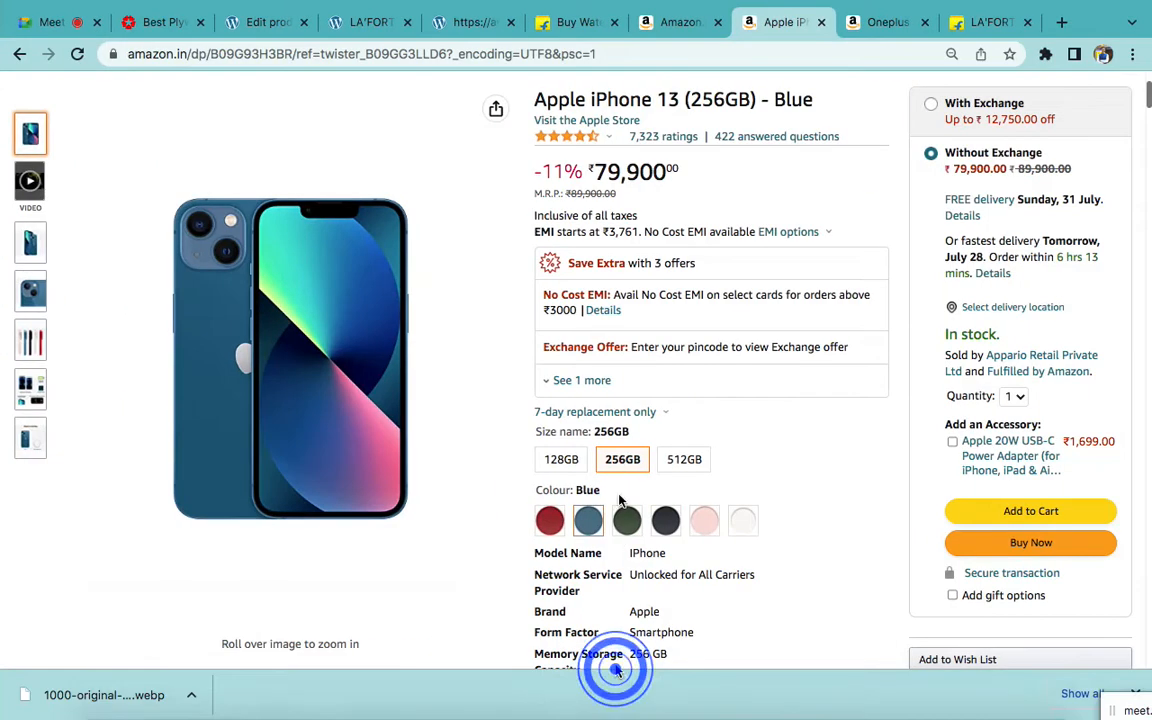
# Step: Go from the product editor to the WooCommerce General settings page
pyautogui.click(252, 27)
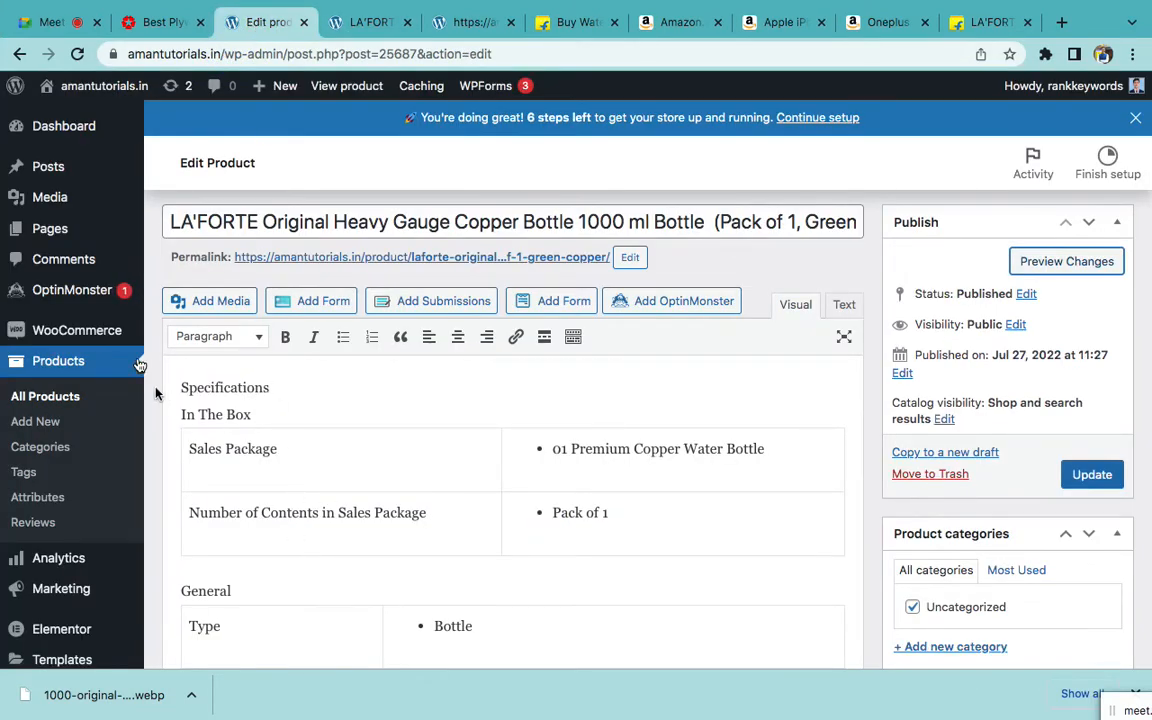
pyautogui.moveTo(113, 330)
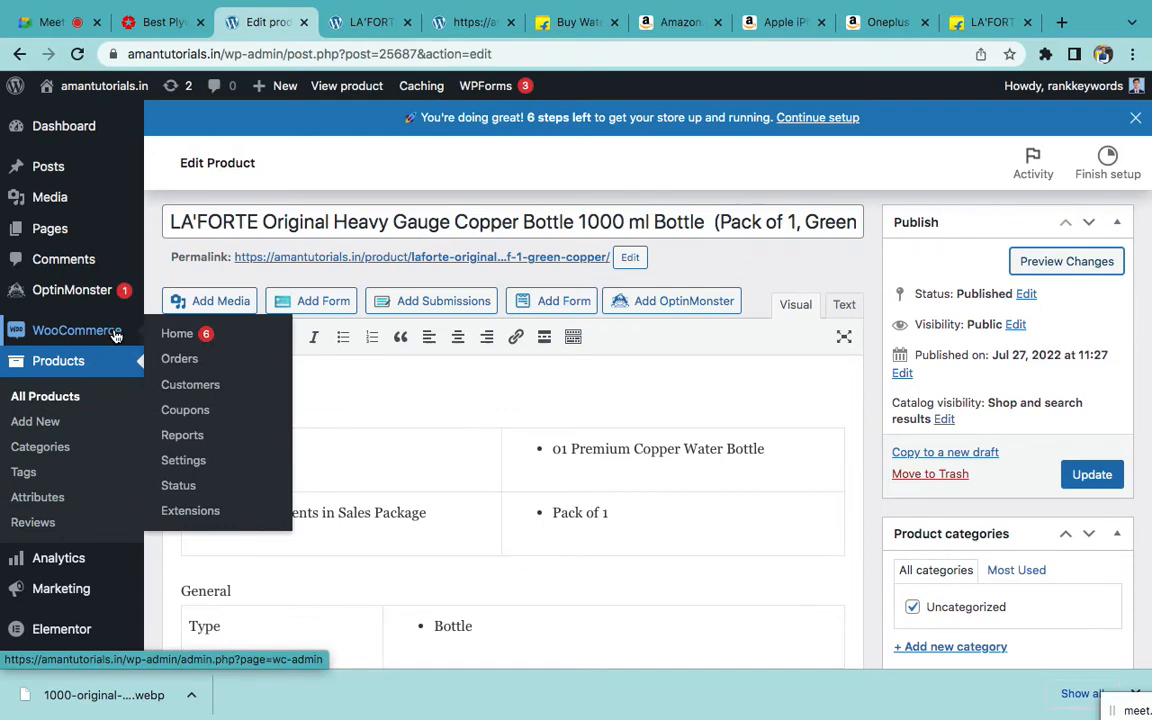
pyautogui.click(188, 462)
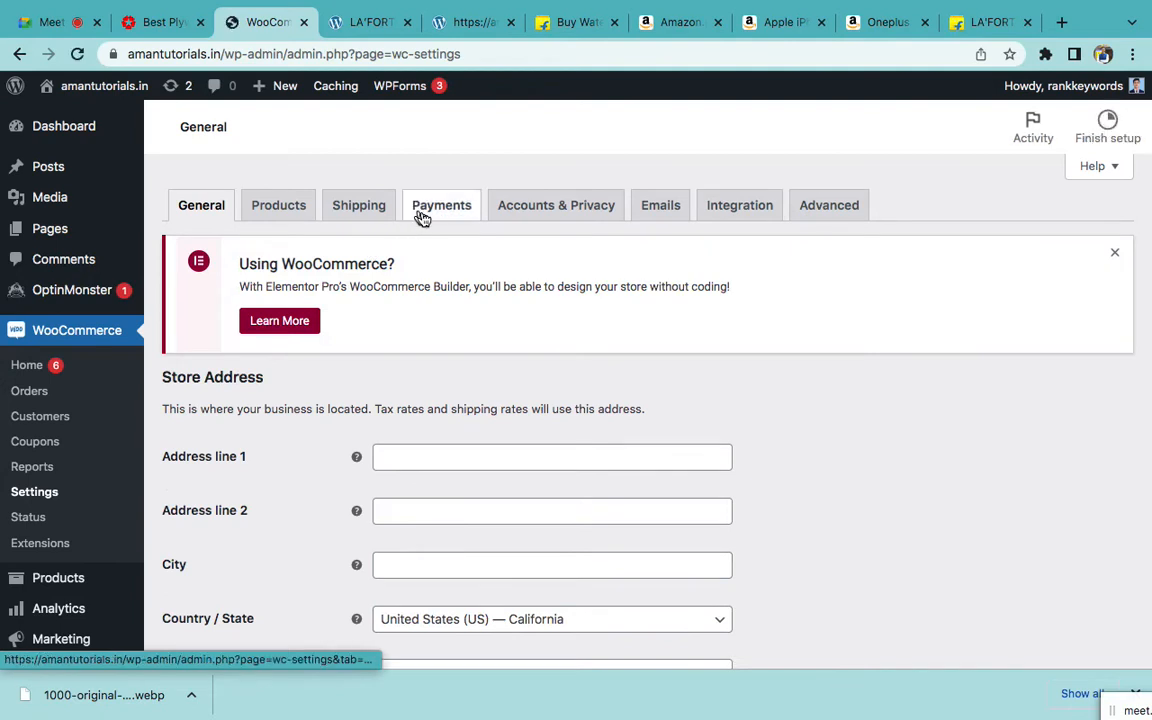
pyautogui.click(436, 246)
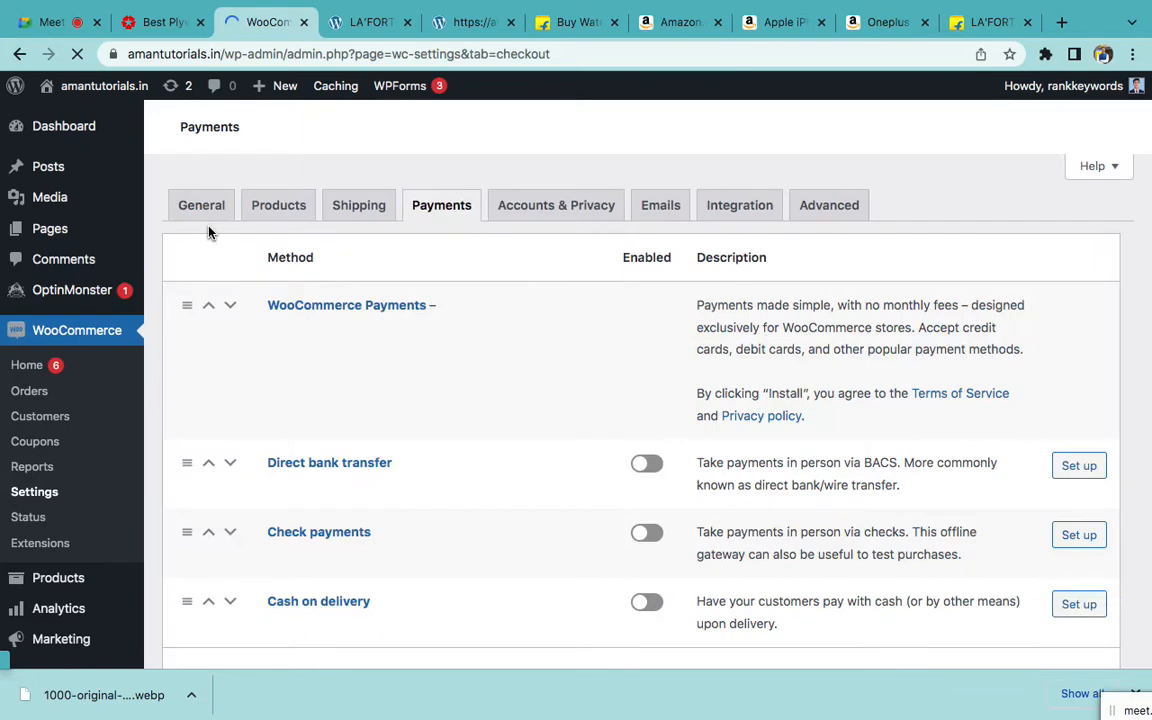
pyautogui.click(211, 204)
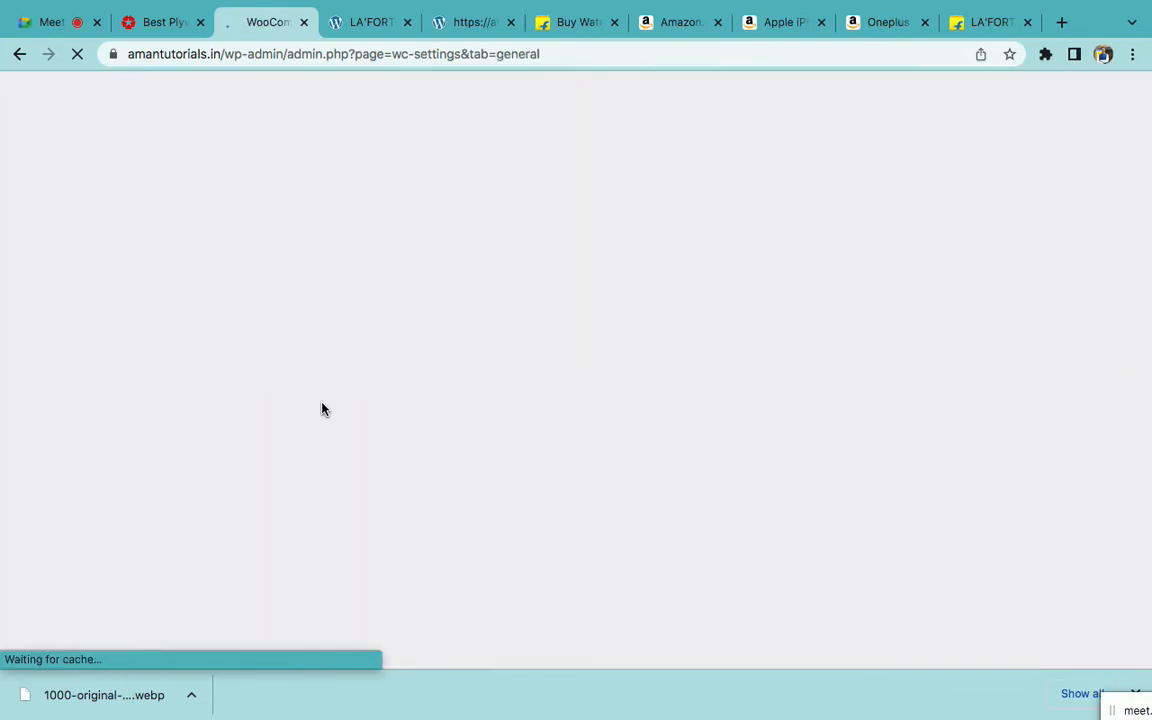
# Step: Set the store location to India — Uttar Pradesh
pyautogui.scroll(-2, 320, 412)
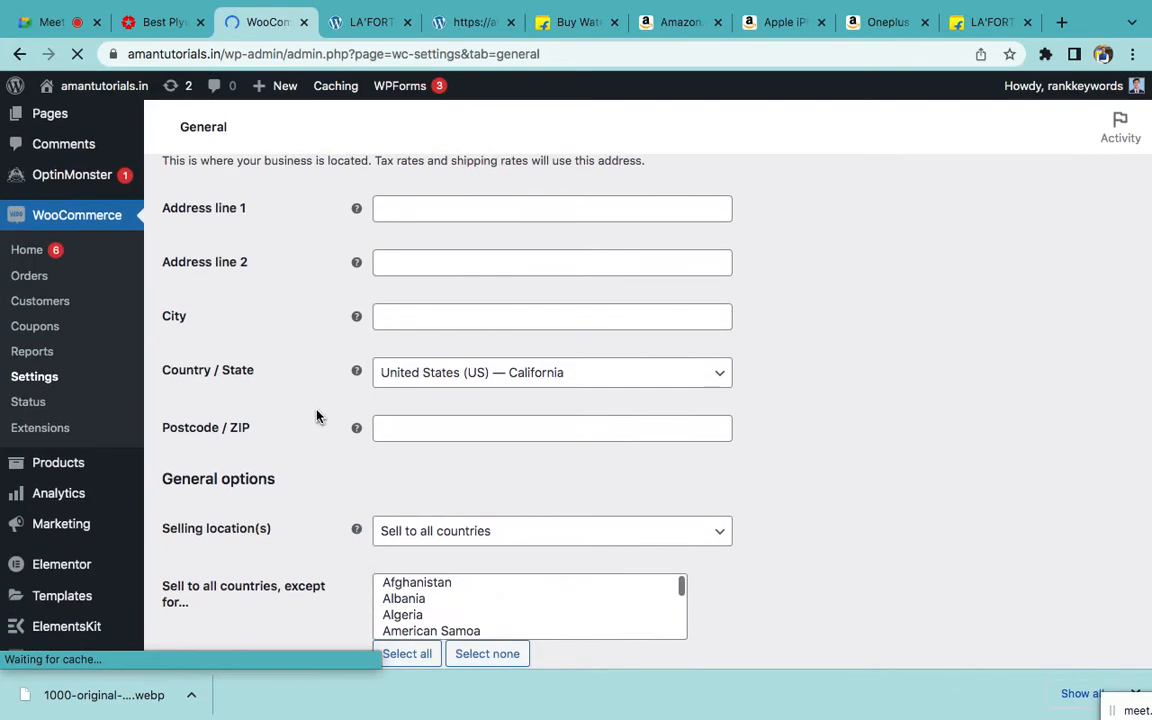
pyautogui.scroll(-3, 280, 380)
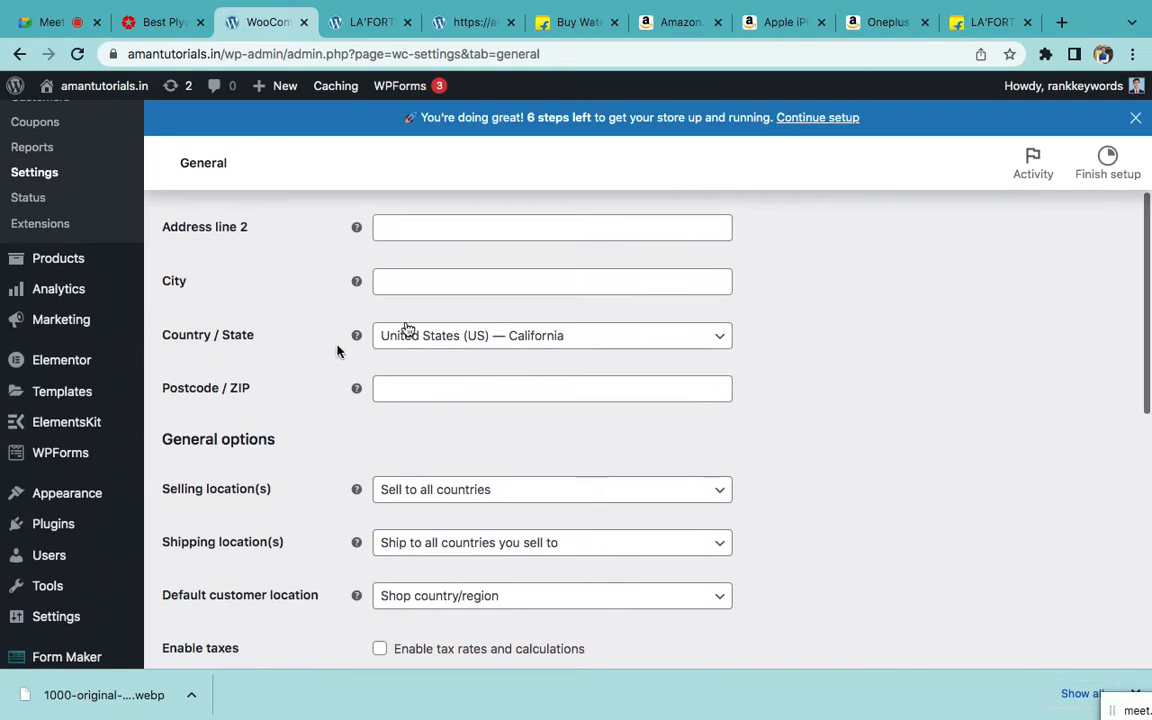
pyautogui.click(419, 342)
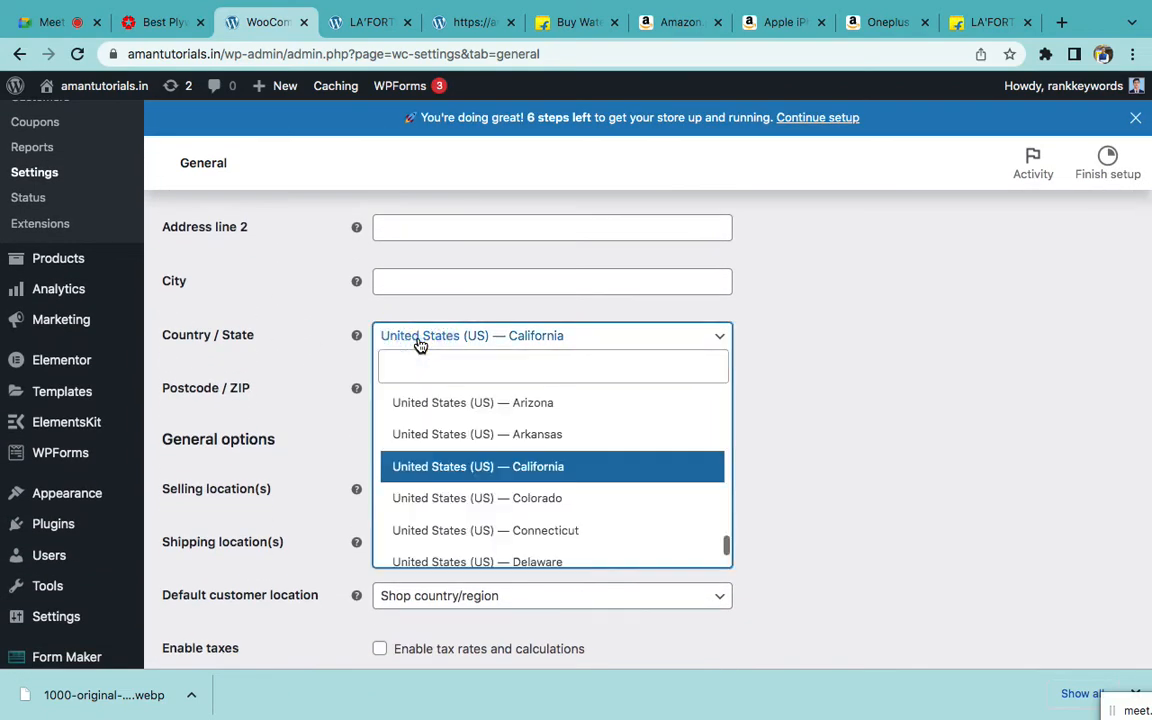
pyautogui.write('ind')
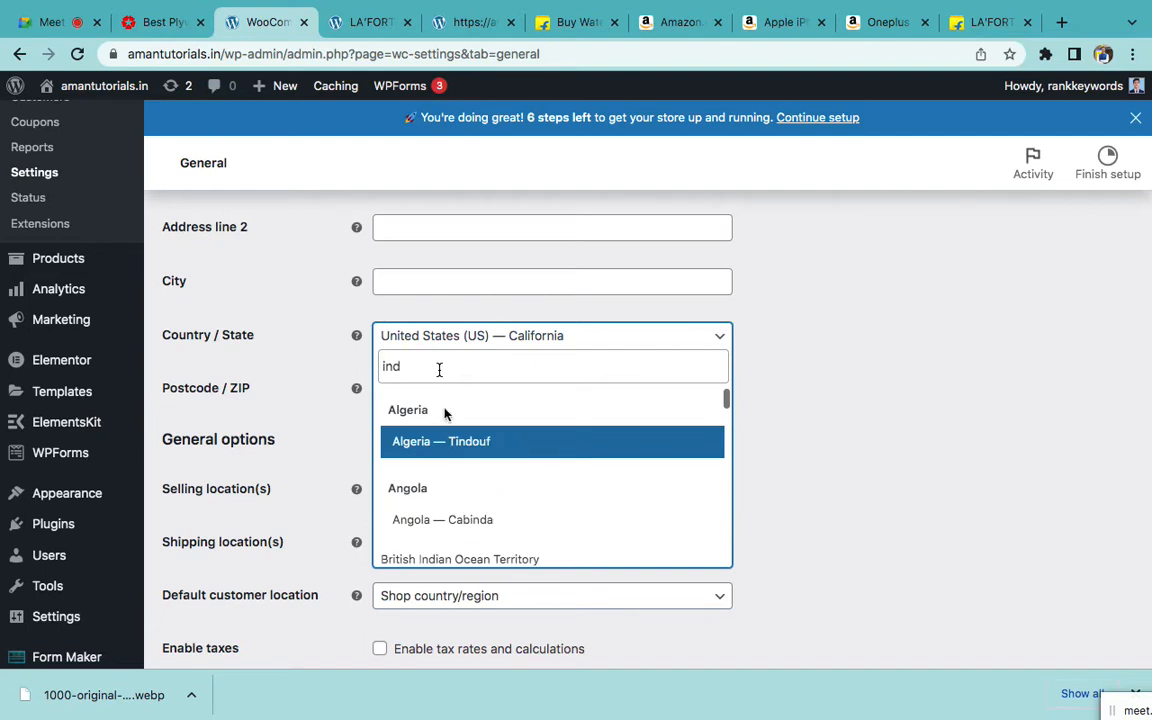
pyautogui.write('ia')
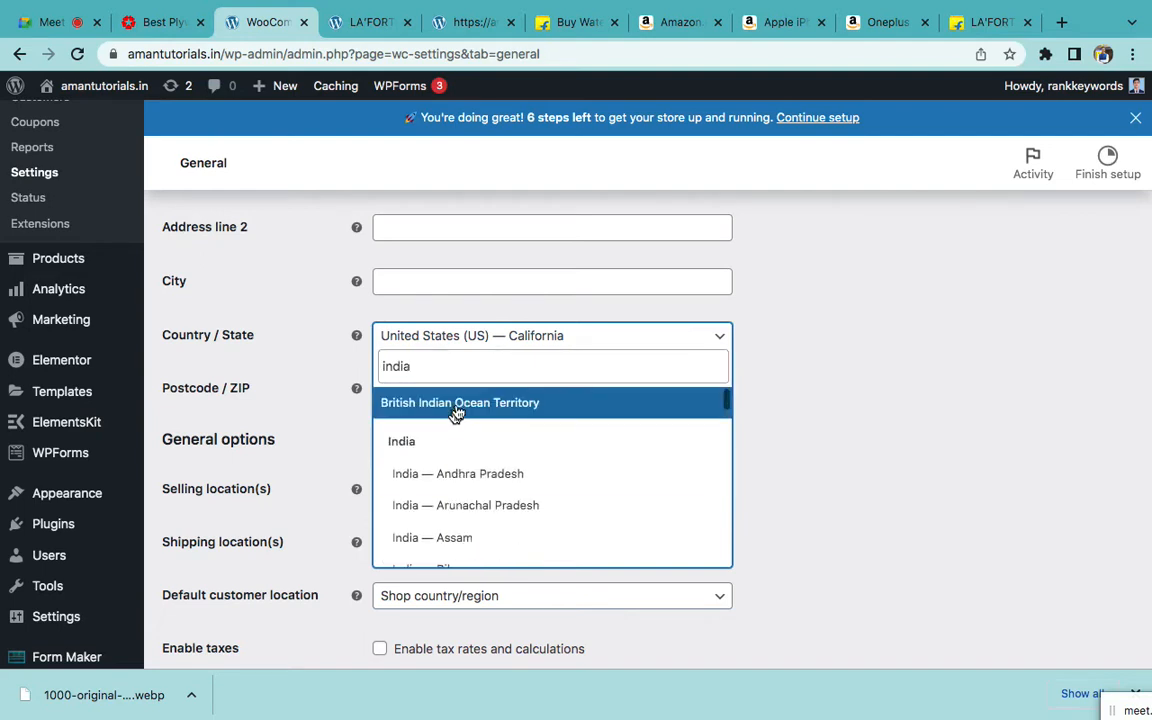
pyautogui.write(' -')
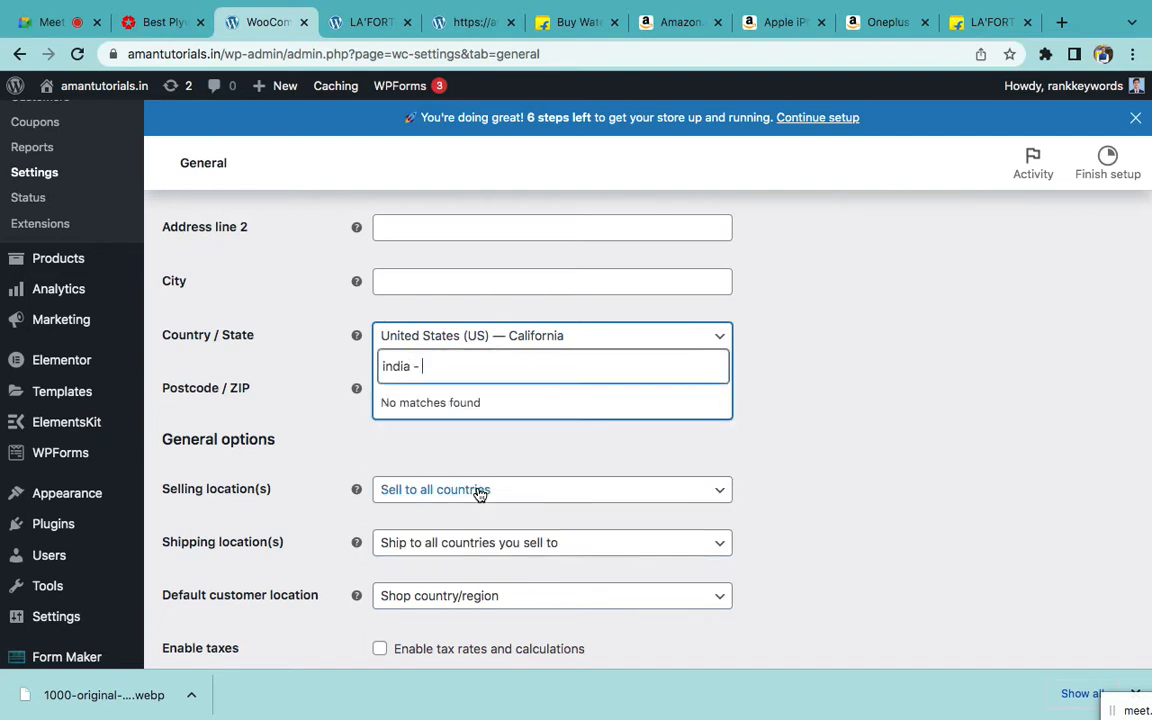
pyautogui.press('BackSpace')
pyautogui.press('BackSpace')
pyautogui.write('-')
pyautogui.press('BackSpace')
pyautogui.press('BackSpace')
pyautogui.write('-y')
pyautogui.press('BackSpace')
pyautogui.press('BackSpace')
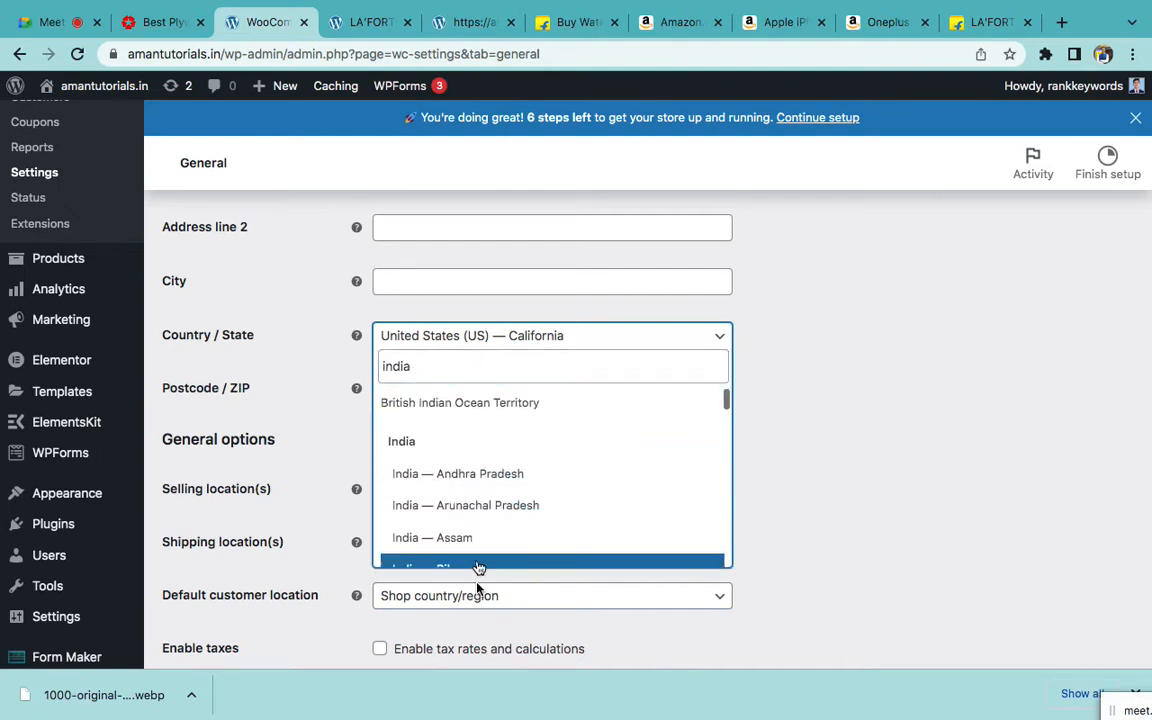
pyautogui.scroll(-10, 478, 463)
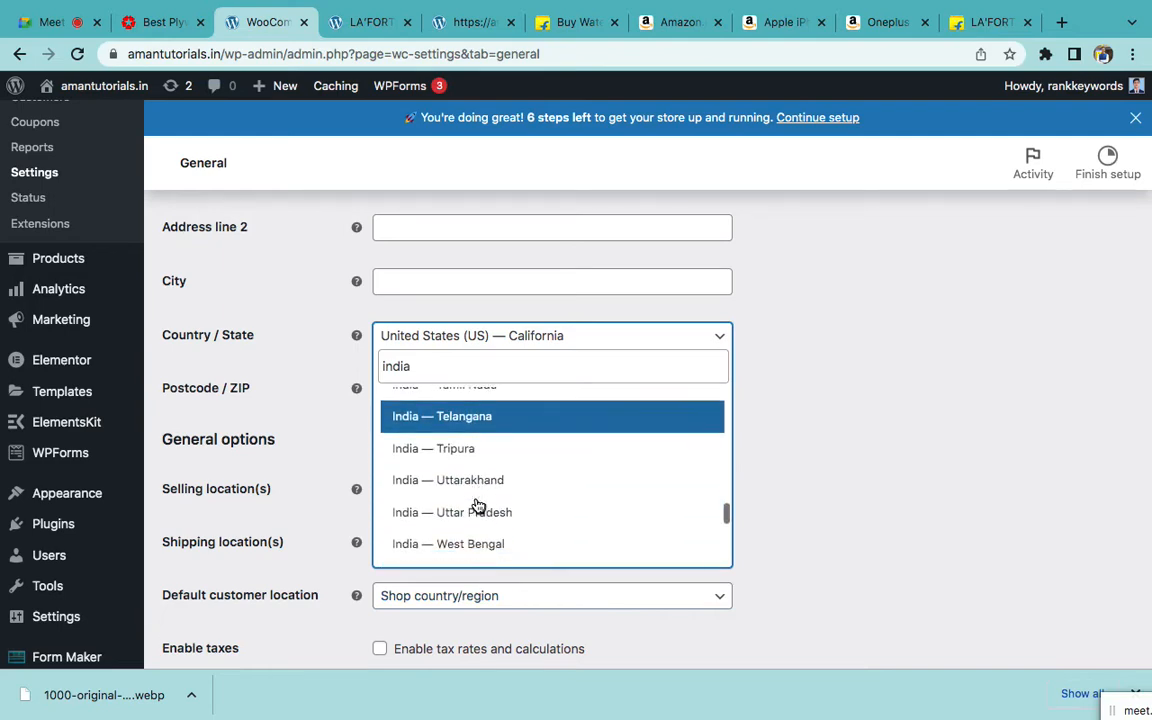
pyautogui.click(476, 503)
# Step: Set the store currency to Indian rupee (₹) and save the settings
pyautogui.scroll(-3, 319, 478)
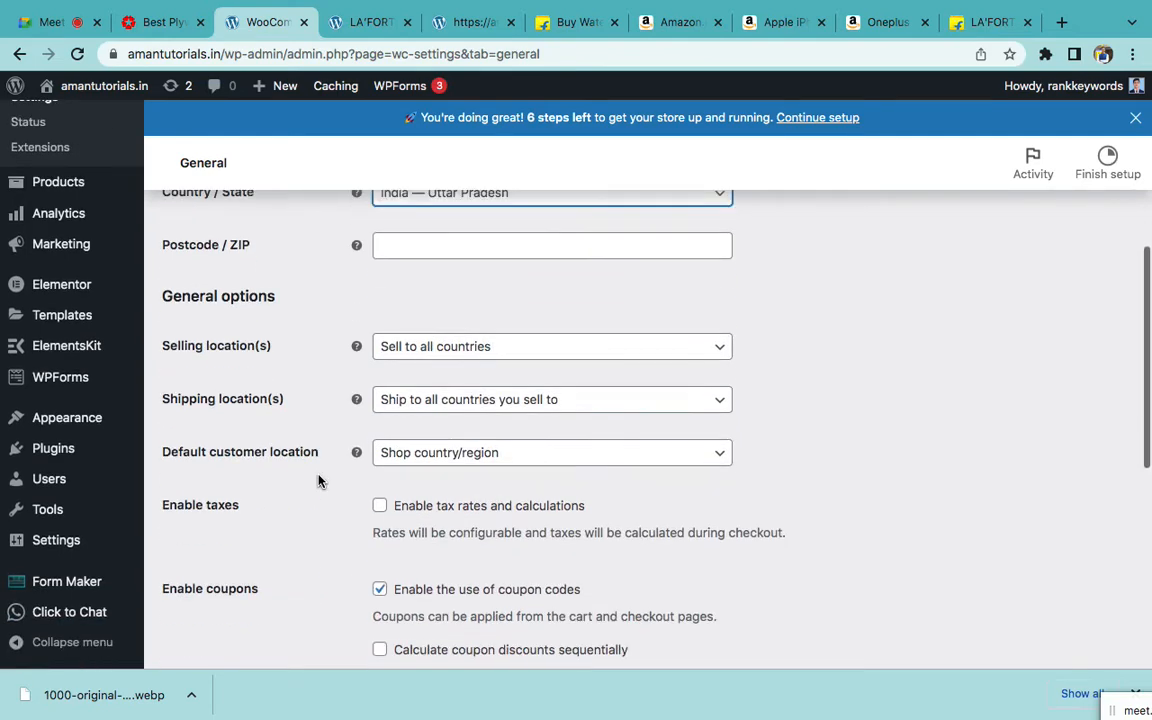
pyautogui.scroll(-8, 318, 481)
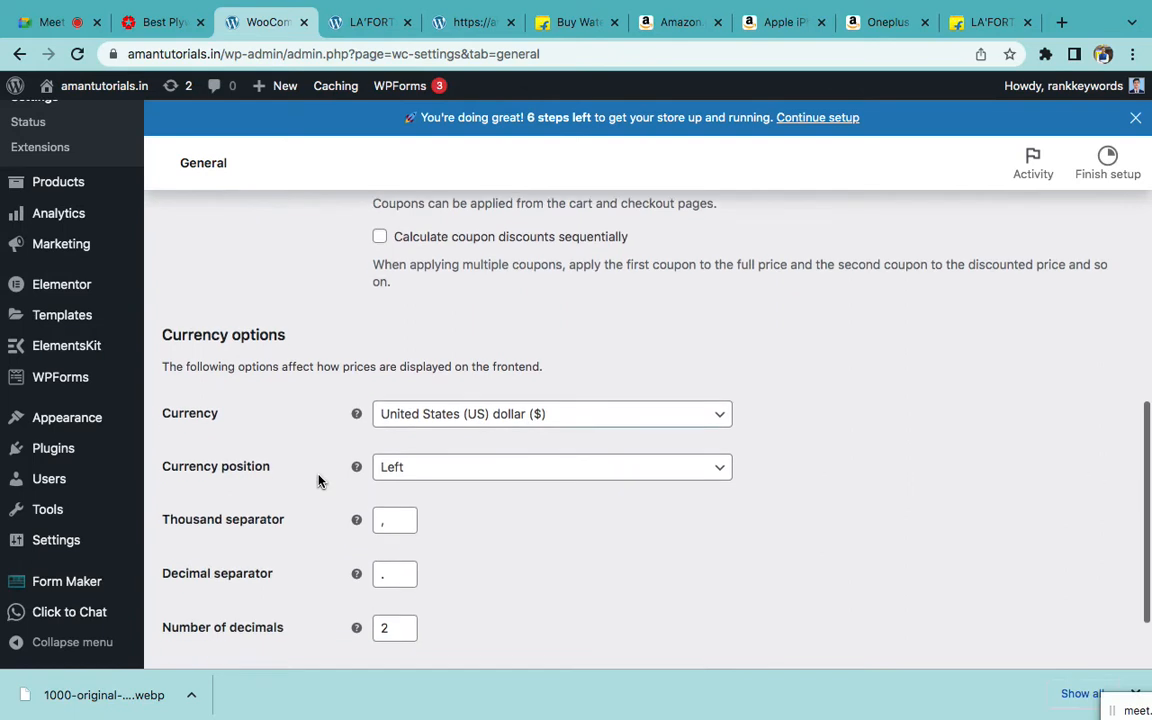
pyautogui.click(432, 318)
pyautogui.click(437, 344)
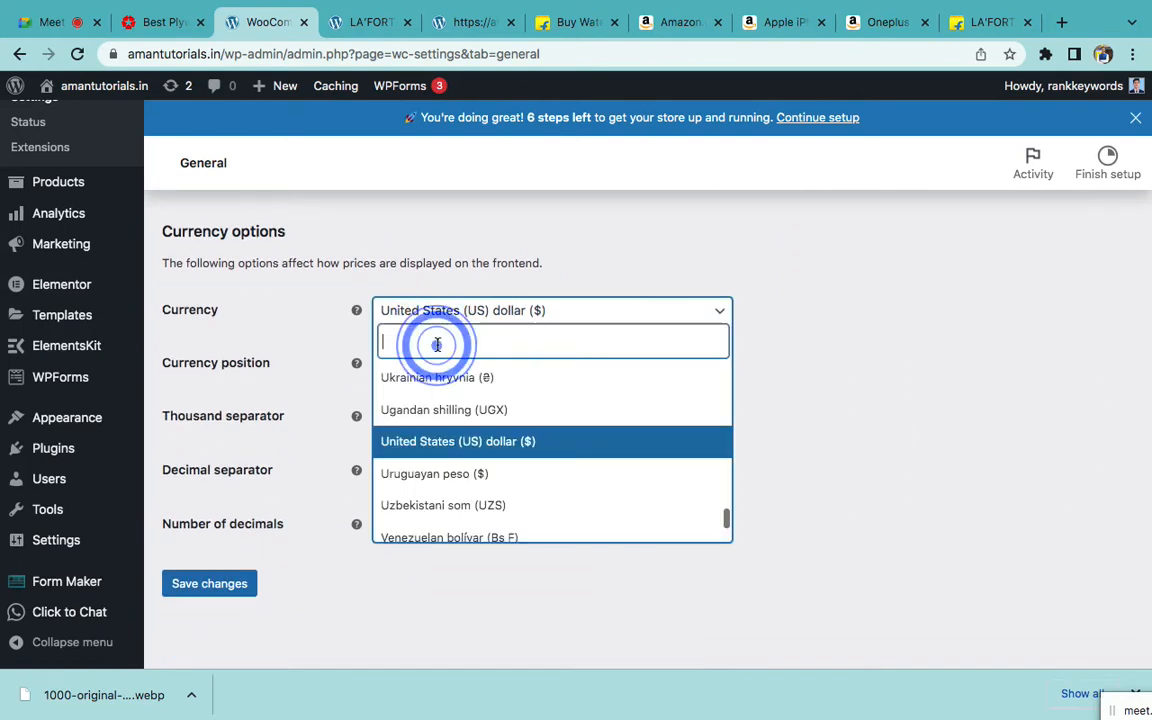
pyautogui.write('indi')
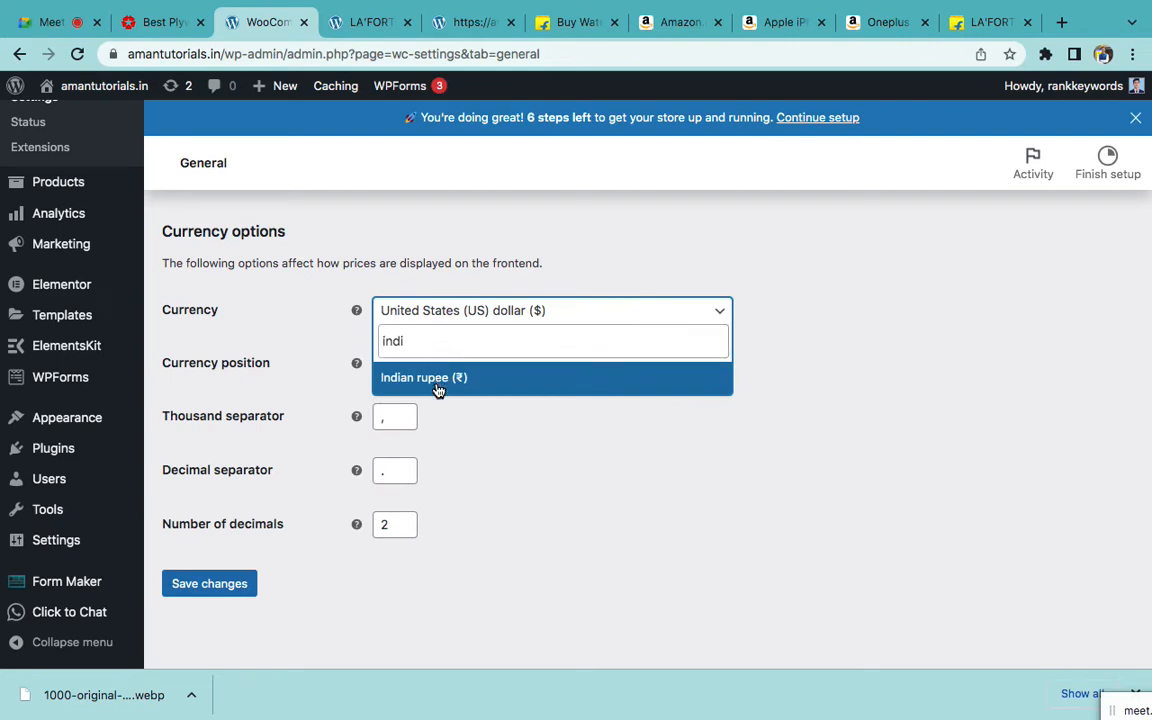
pyautogui.click(436, 380)
pyautogui.scroll(-1, 455, 505)
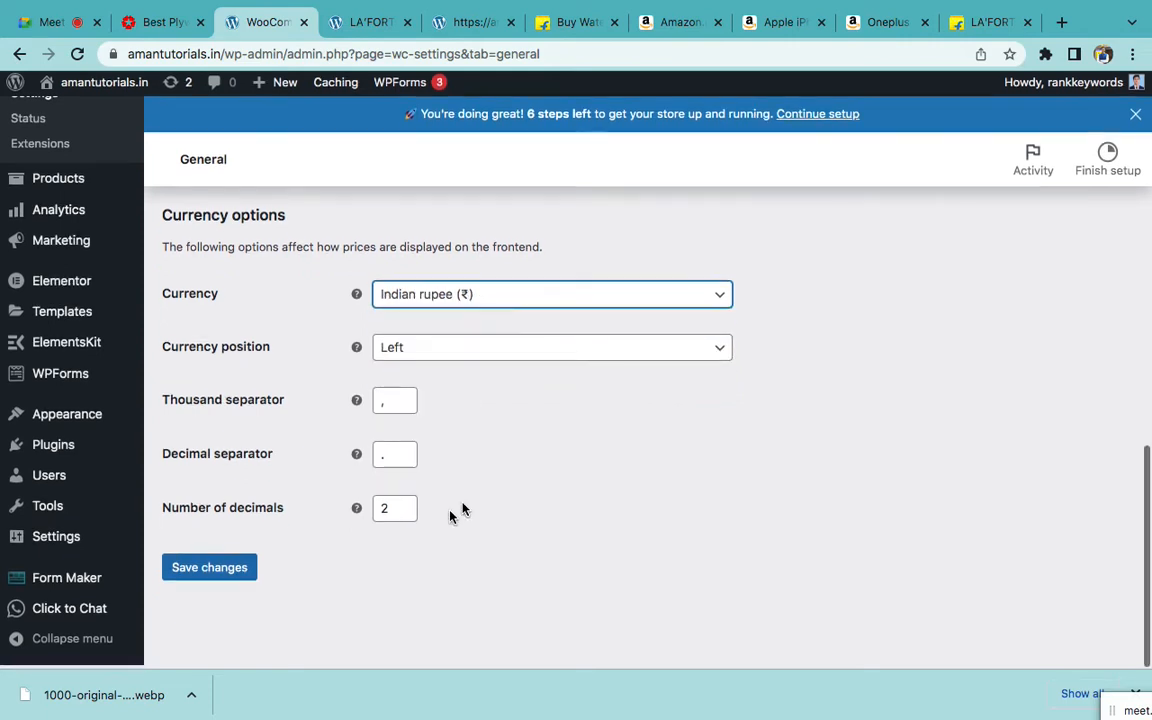
pyautogui.click(195, 580)
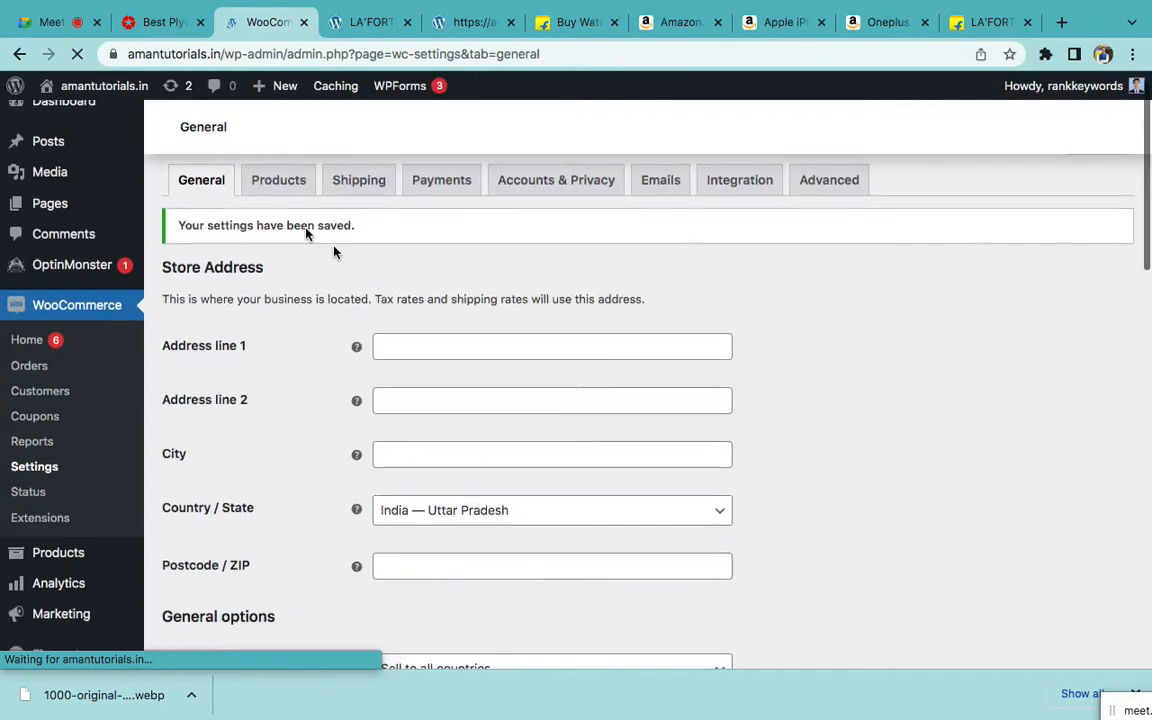
pyautogui.tripleClick(304, 230)
# Step: Append 'Woocommerce - Setting' to the '*$ - Rs.' note in Word, then return to the store
pyautogui.hotkey('ctrl', 'Left')
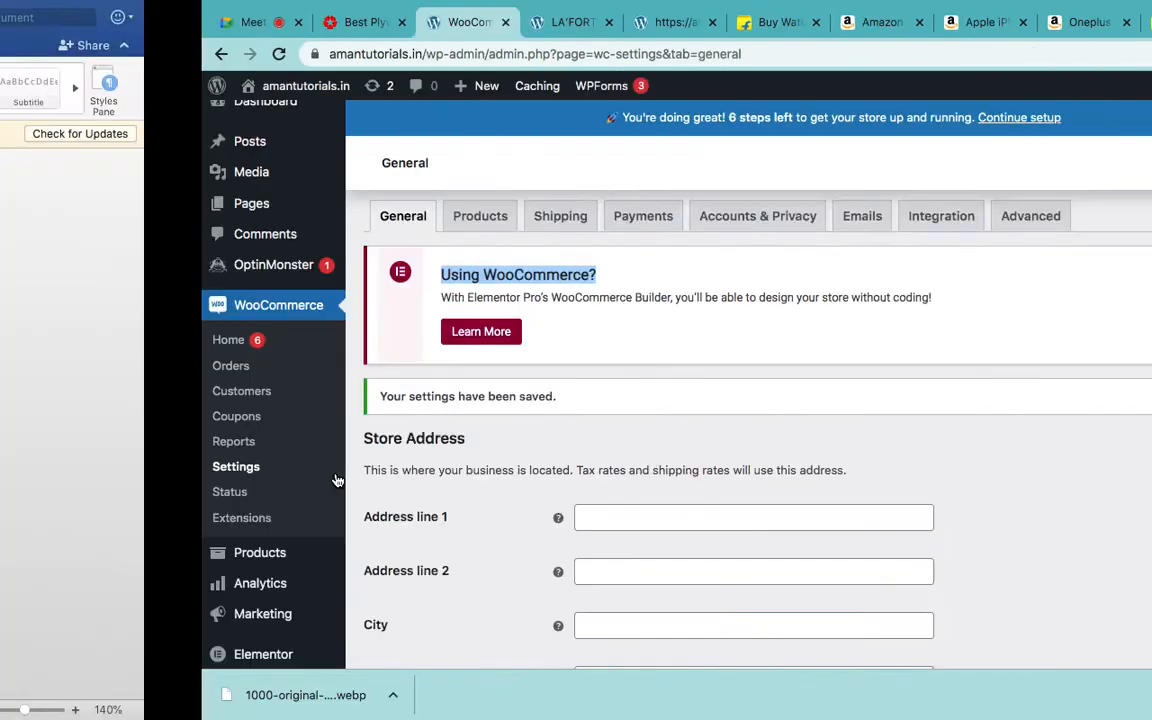
pyautogui.scroll(-2, 510, 538)
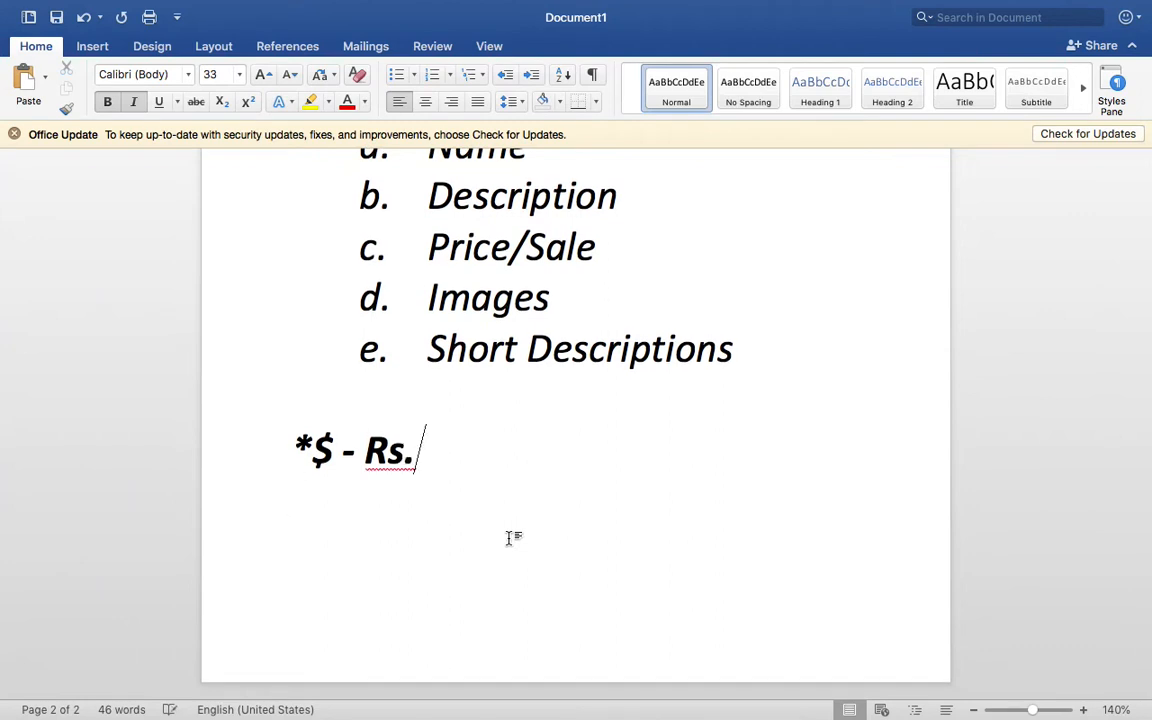
pyautogui.write('Woo')
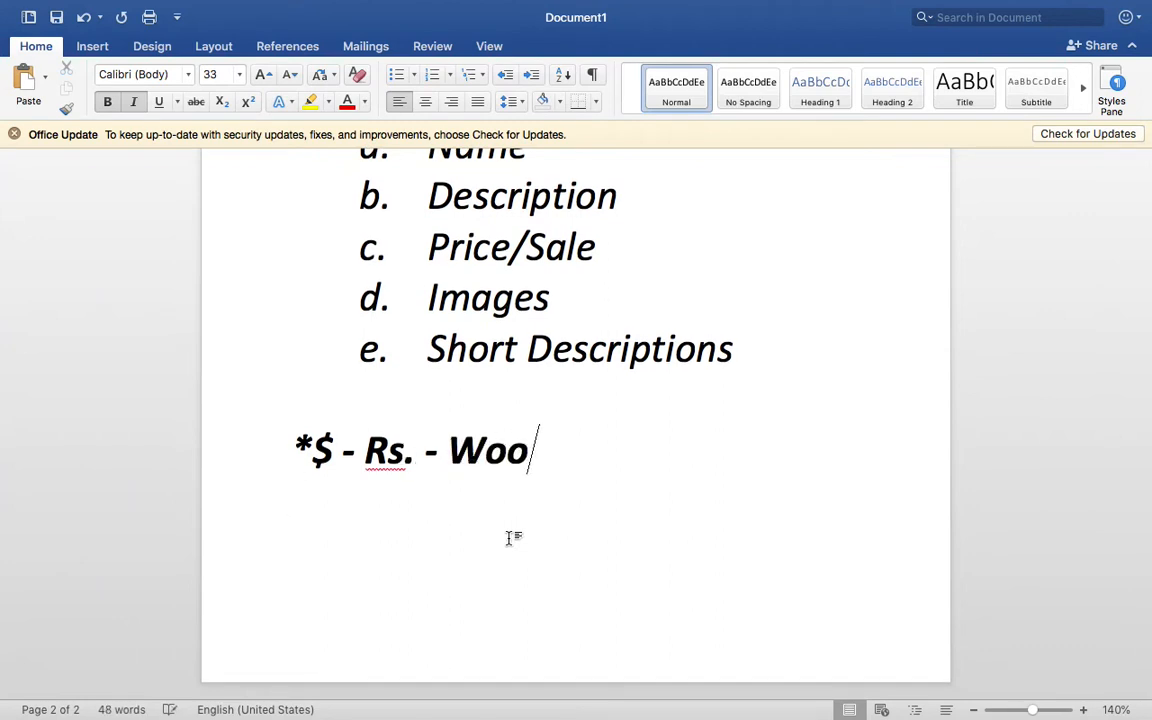
pyautogui.write('commerce - S')
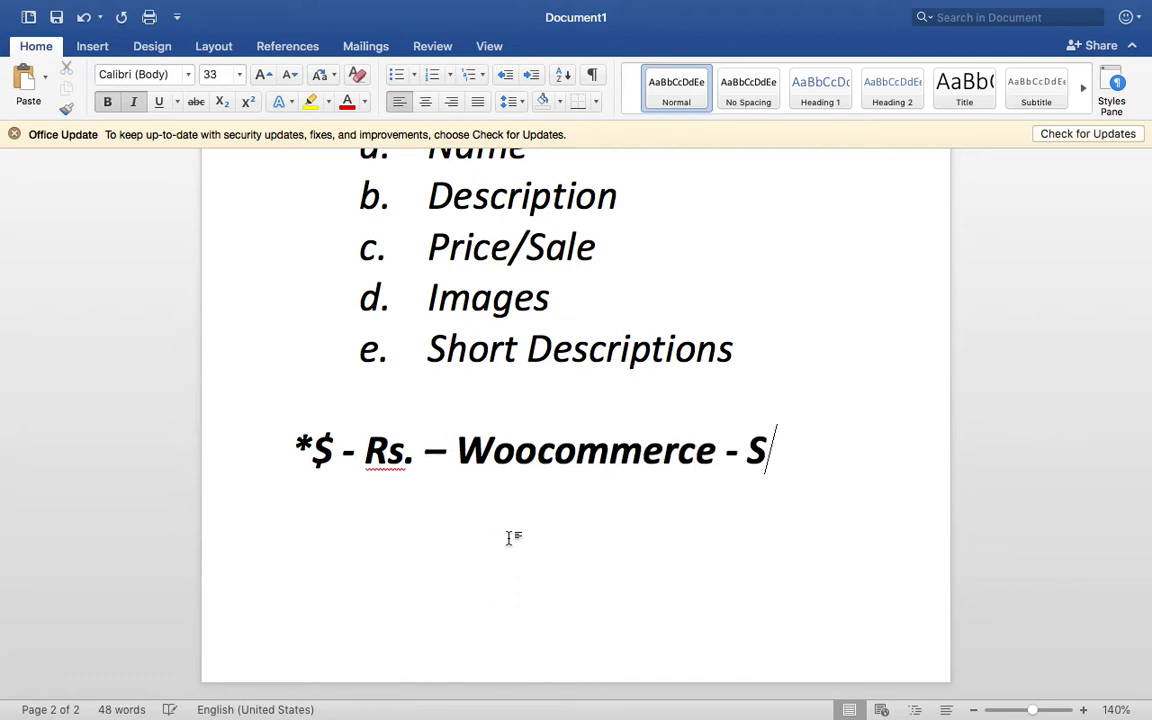
pyautogui.write('etting')
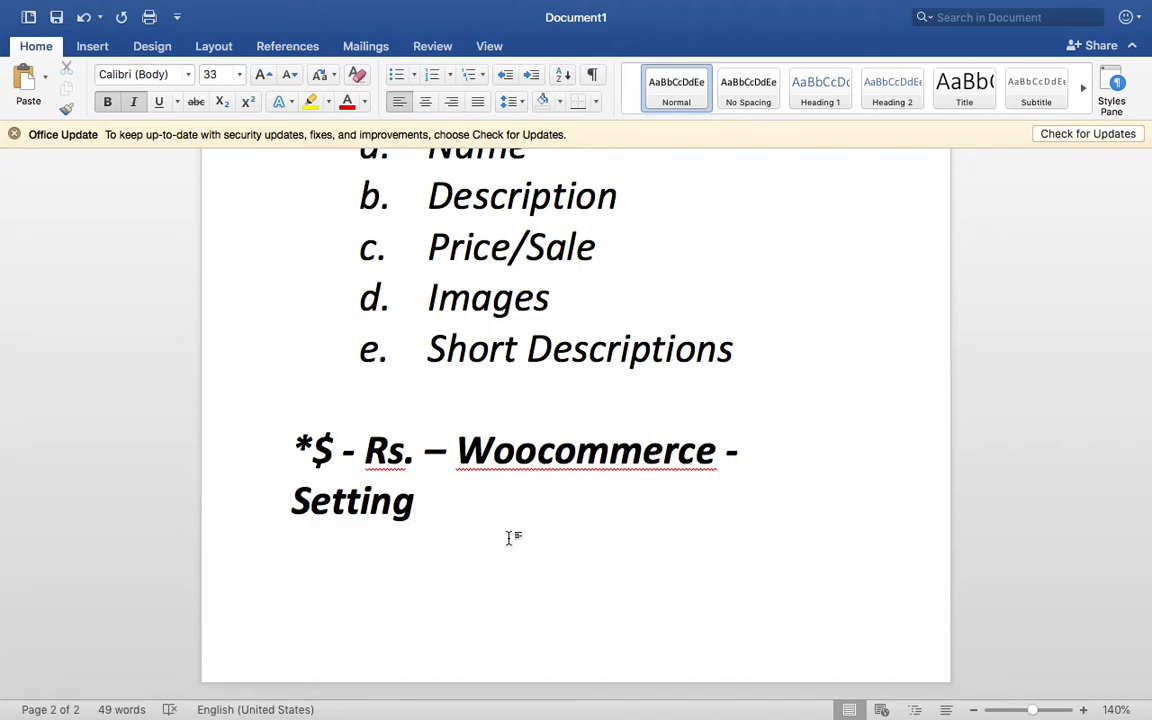
pyautogui.hotkey('ctrl', 'Right')
pyautogui.click(363, 26)
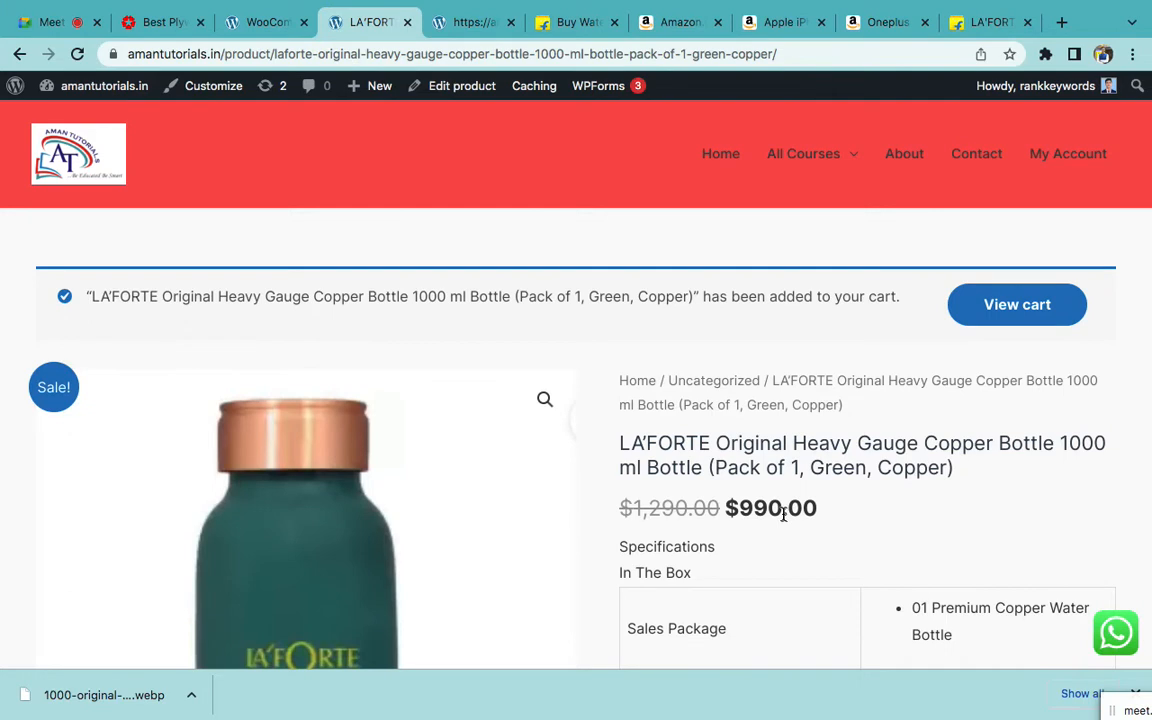
# Step: Reload the copper bottle page and confirm it shows ₹990.00, down from ₹1,290.00
pyautogui.click(330, 53)
pyautogui.press('Return')
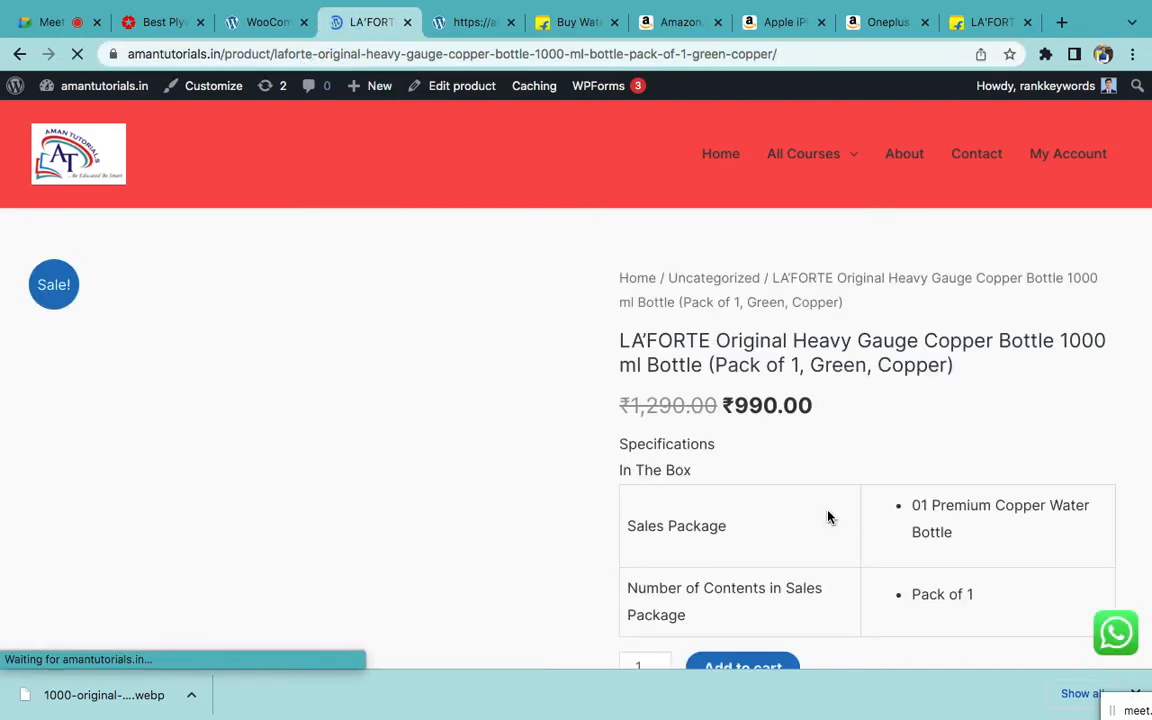
pyautogui.tripleClick(760, 404)
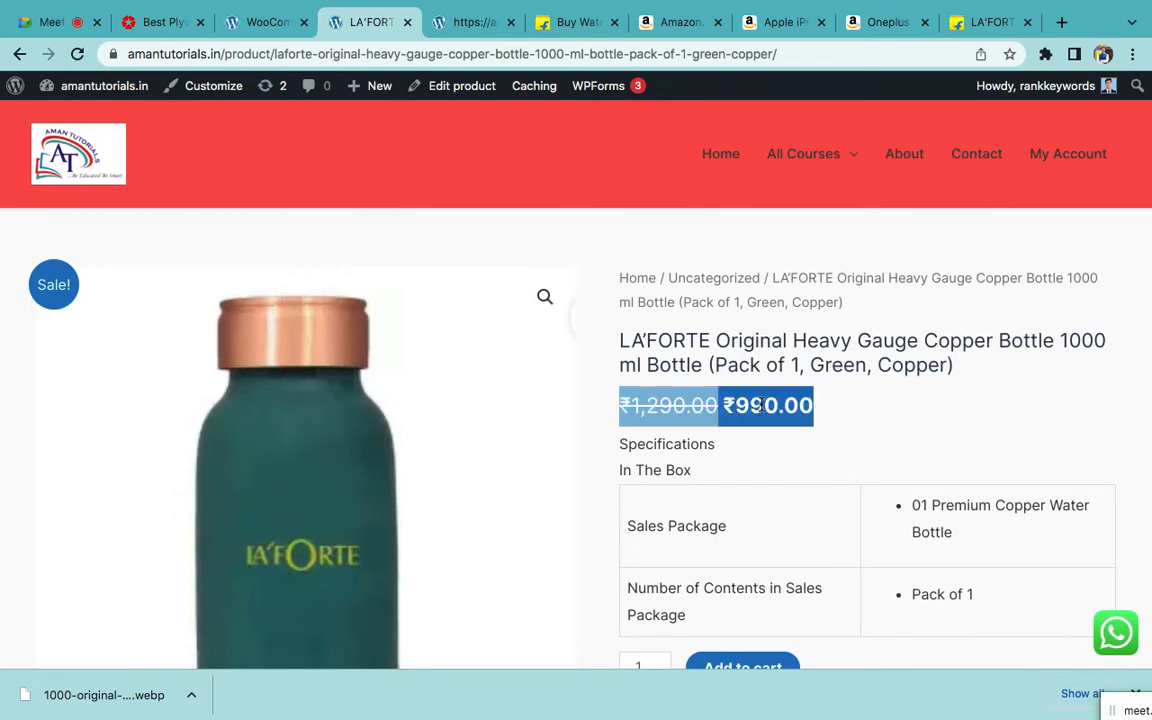
pyautogui.click(817, 427)
pyautogui.scroll(-2, 818, 431)
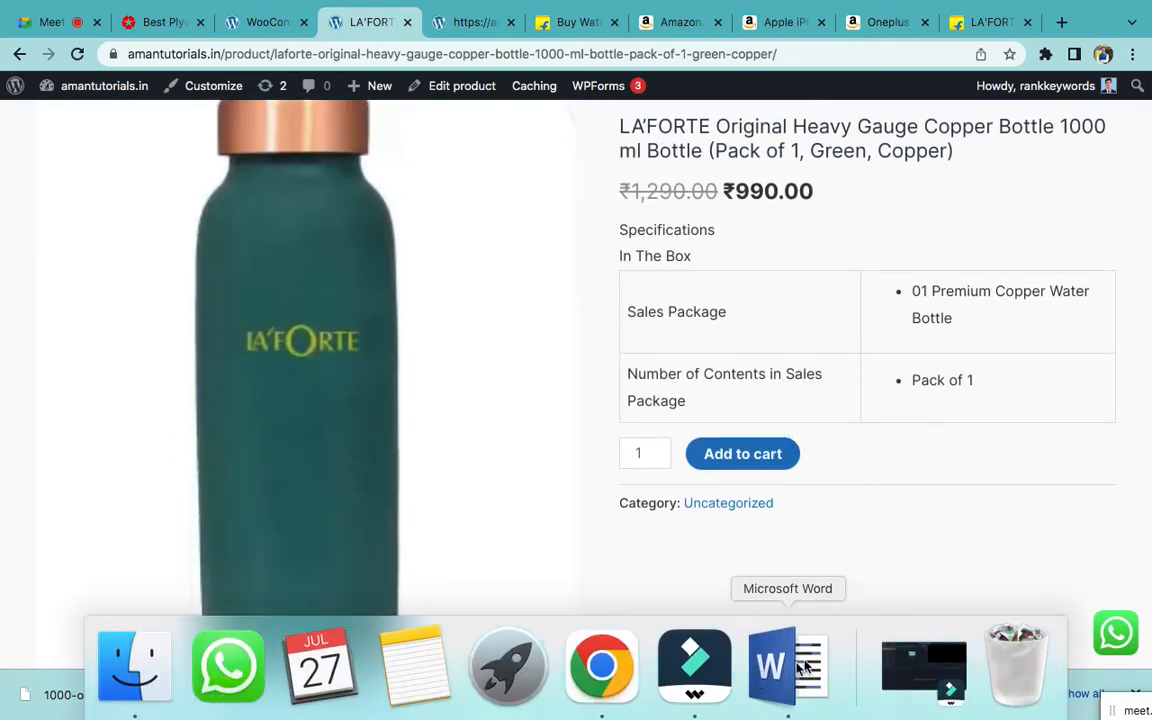
pyautogui.click(790, 668)
# Step: Start a new page in the Word notes after the Setting line
pyautogui.press('Return')
pyautogui.press('super+Return')
pyautogui.scroll(-5, 670, 525)
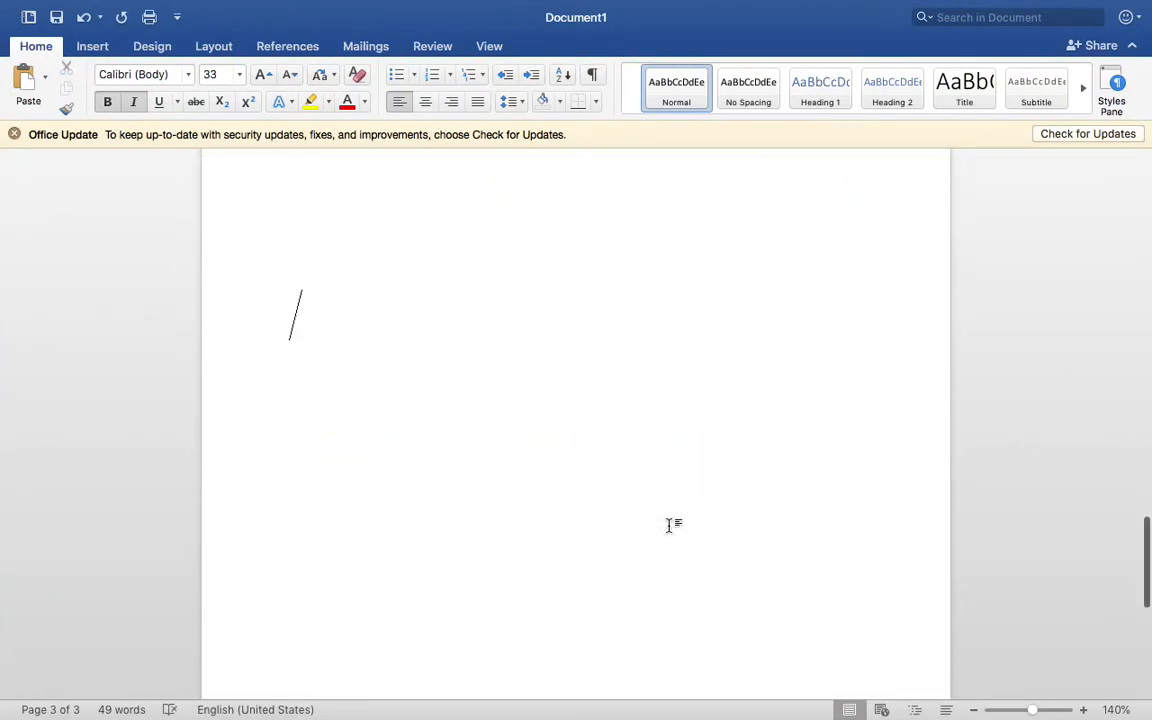
pyautogui.write('2.')
pyautogui.press('BackSpace')
pyautogui.scroll(5, 670, 525)
pyautogui.scroll(4, 672, 526)
pyautogui.scroll(-2, 669, 500)
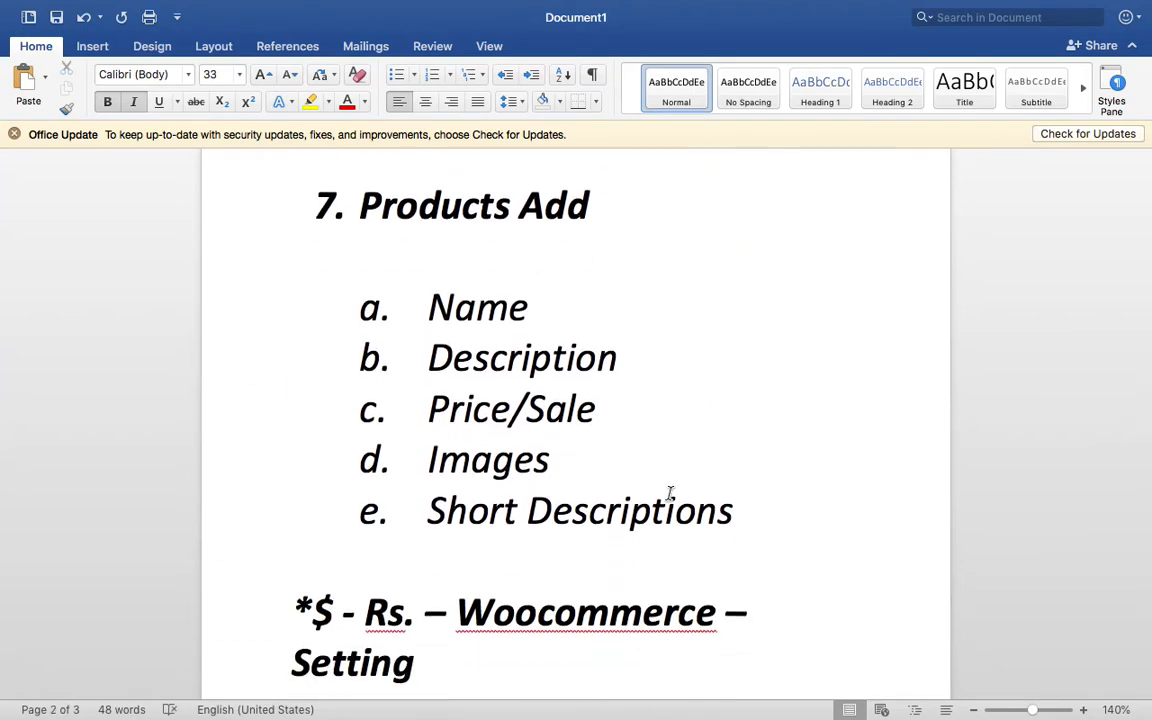
pyautogui.scroll(-8, 670, 493)
# Step: Add numbered headings '8. Orders' and '9. Payments' with a blank line between them
pyautogui.write('8. O')
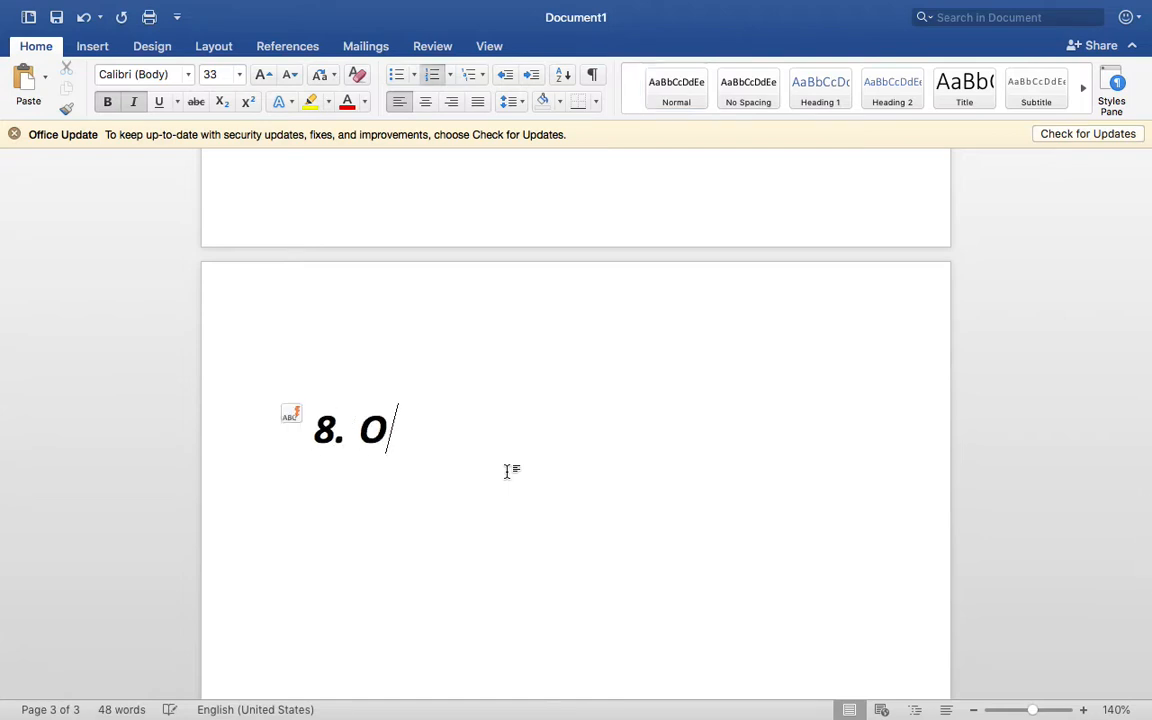
pyautogui.write('rders')
pyautogui.scroll(-3, 507, 470)
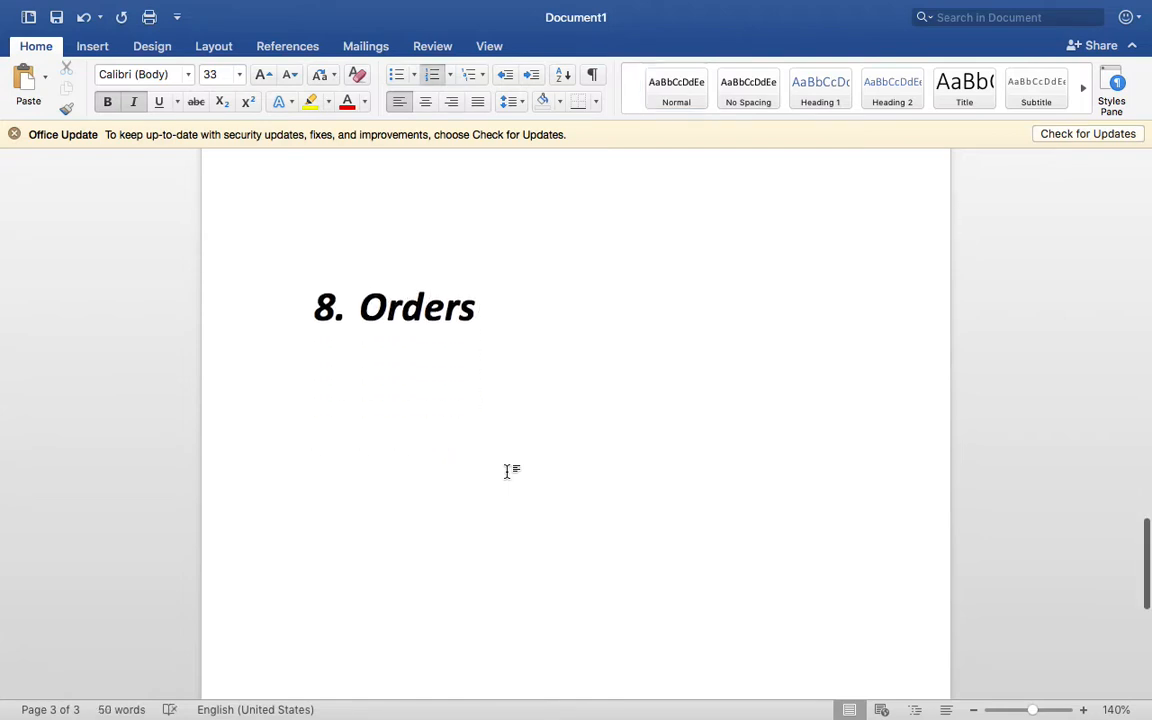
pyautogui.press('Return')
pyautogui.write('Payments')
pyautogui.click(483, 311)
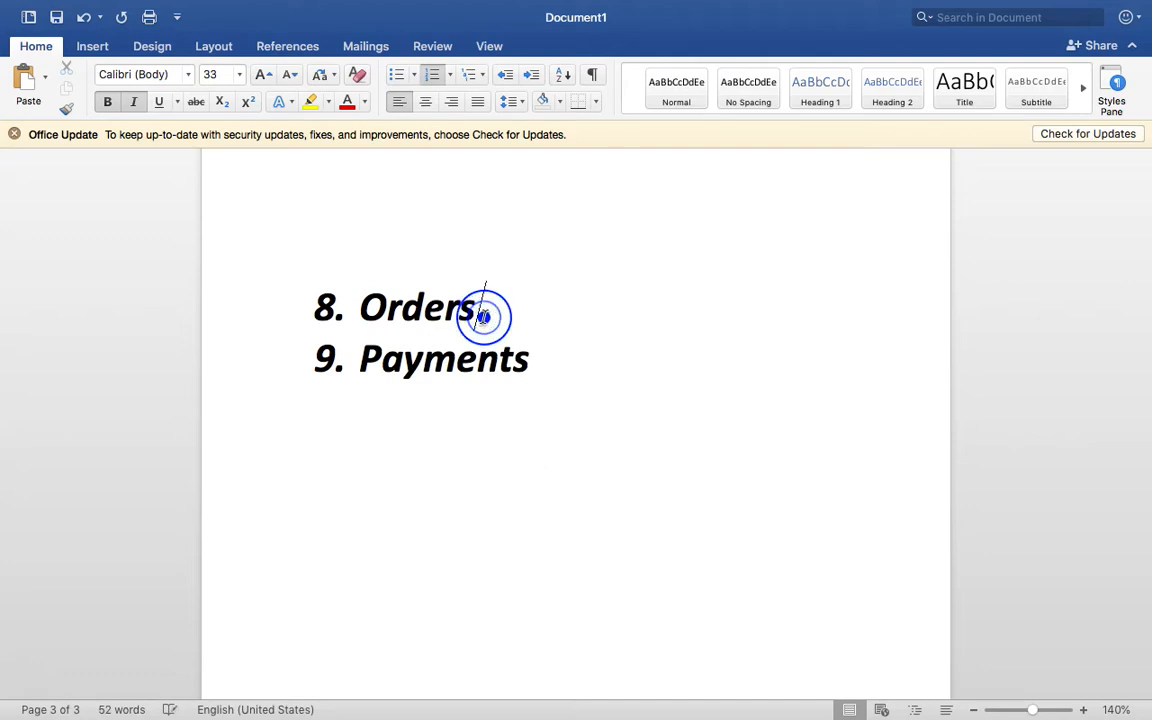
pyautogui.hotkey('shift', 'Return')
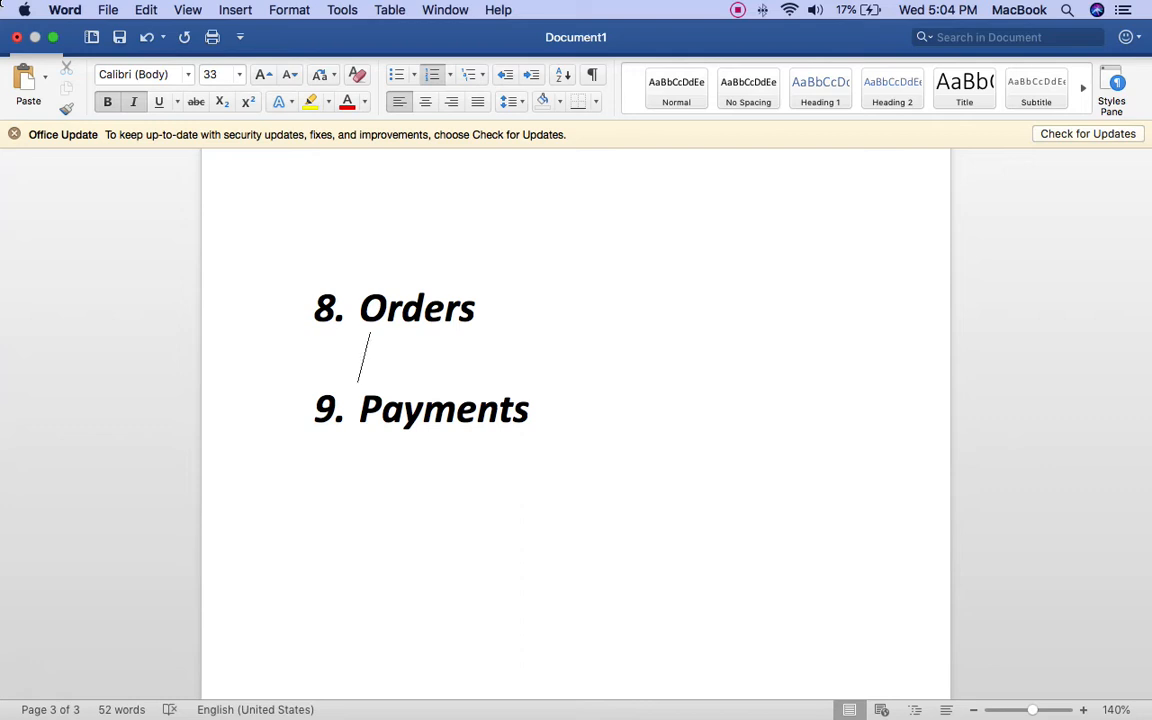
pyautogui.hotkey('ctrl', 'Right')
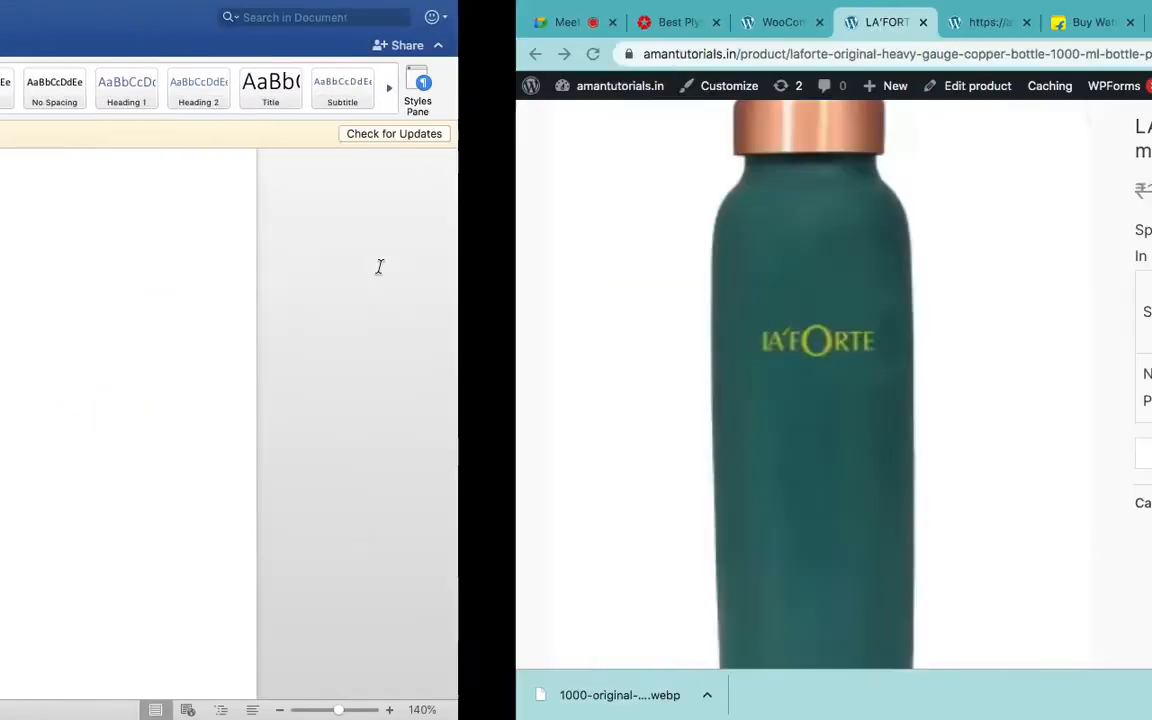
# Step: Zoom the product page out and add the copper bottle to the cart
pyautogui.scroll(2, 890, 407)
pyautogui.scroll(-4, 890, 407)
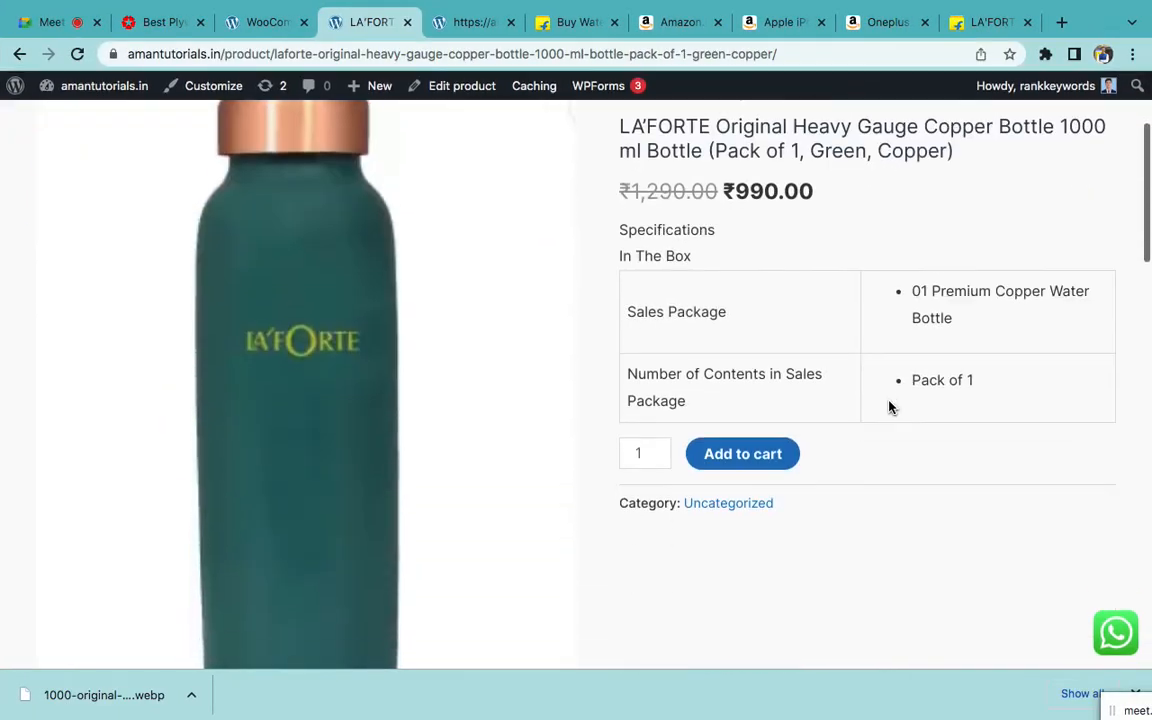
pyautogui.press('super+minus')
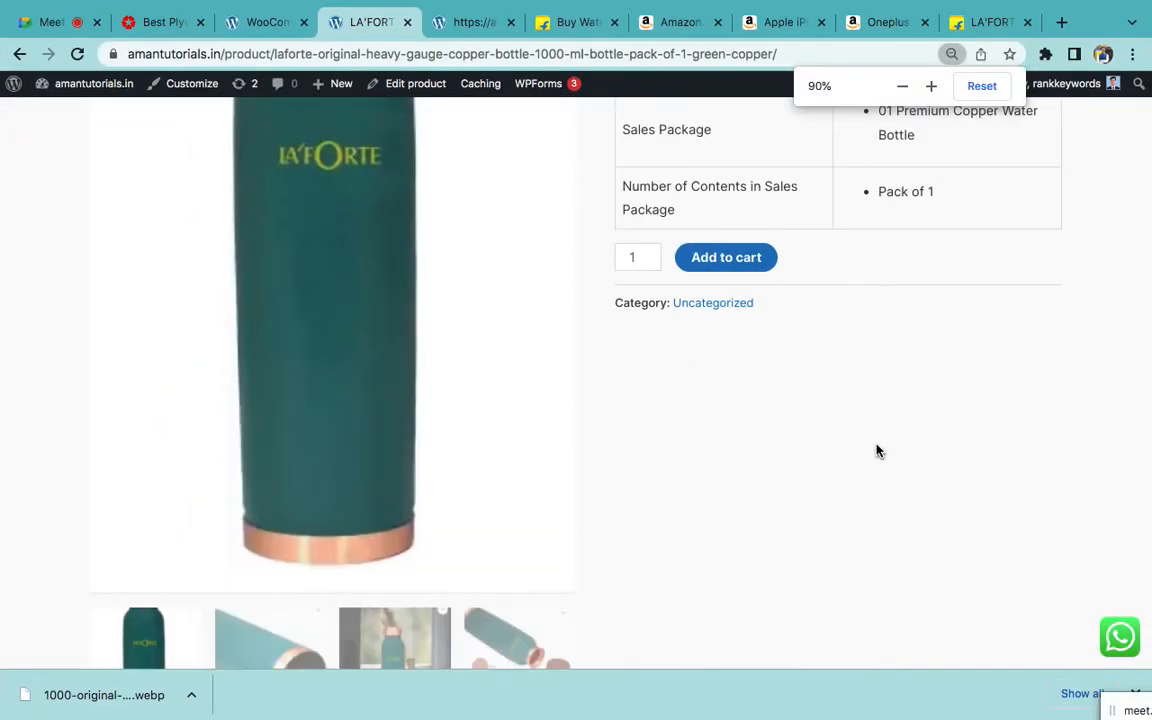
pyautogui.press('super+minus')
pyautogui.press('super+minus')
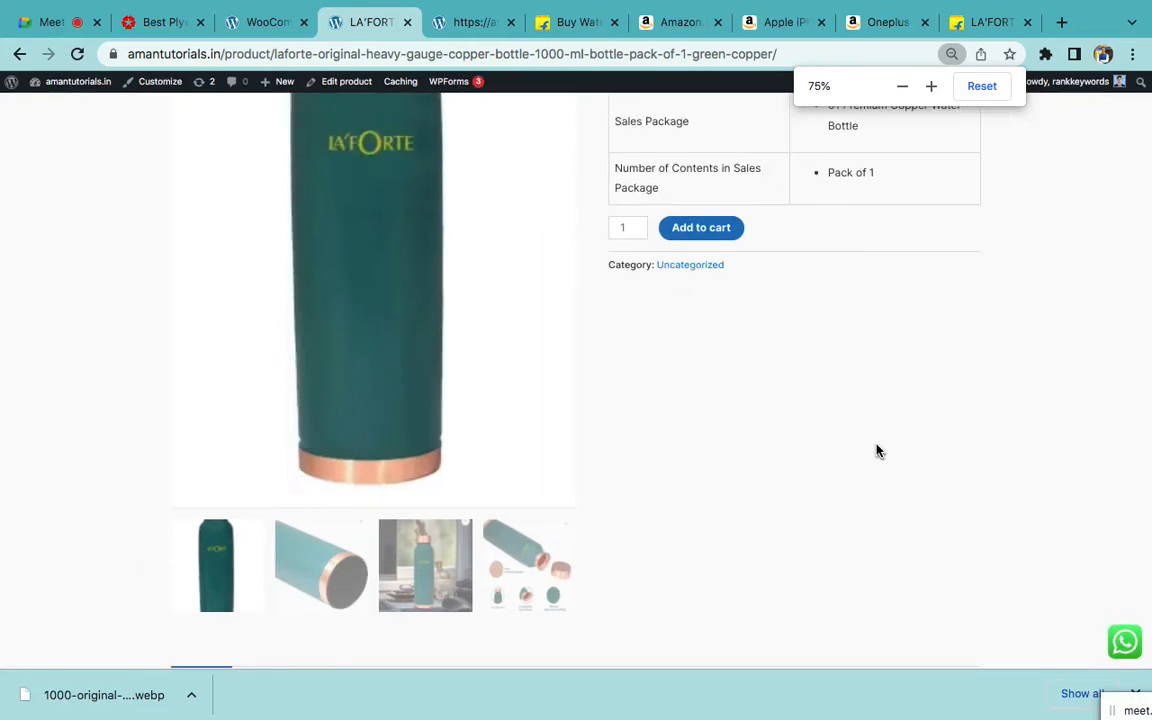
pyautogui.scroll(3, 876, 451)
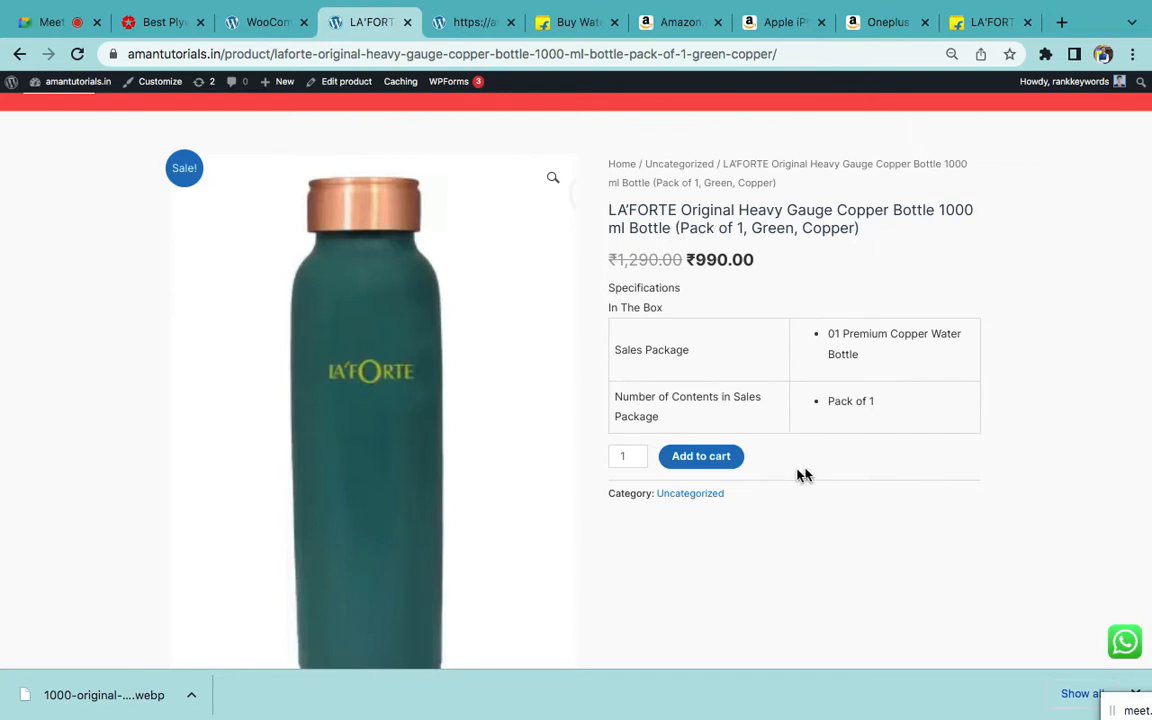
pyautogui.click(701, 462)
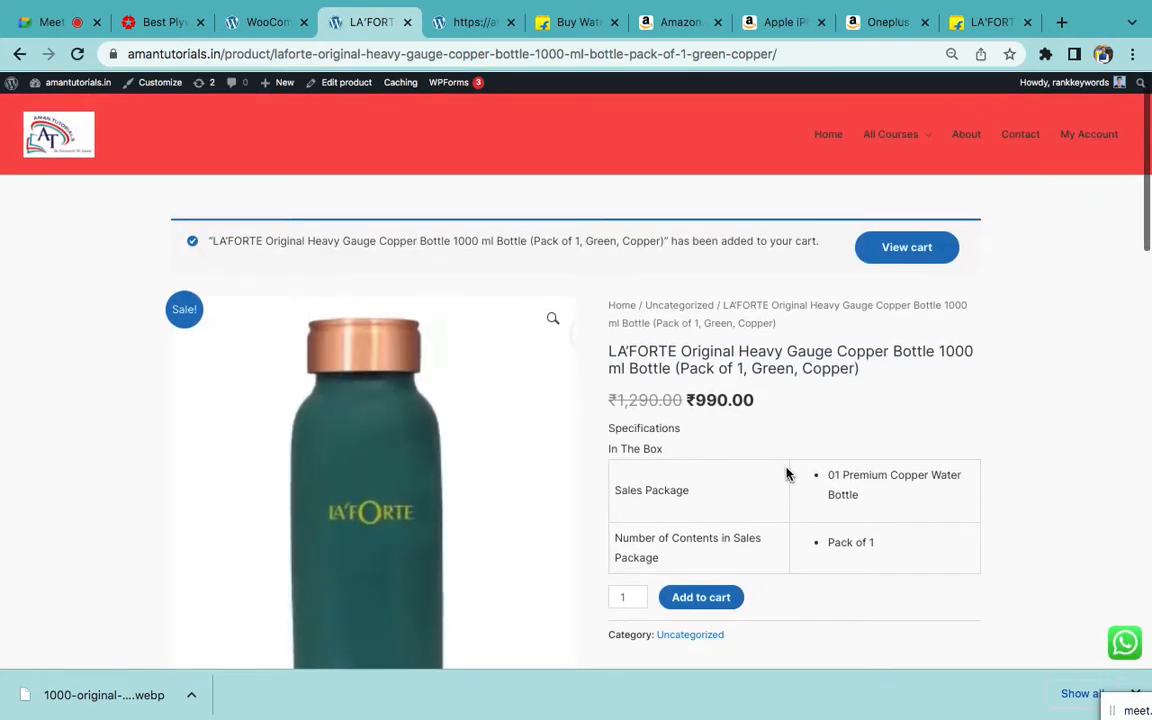
# Step: Reduce the cart to one bottle totalling ₹990.00 and proceed to checkout
pyautogui.click(904, 260)
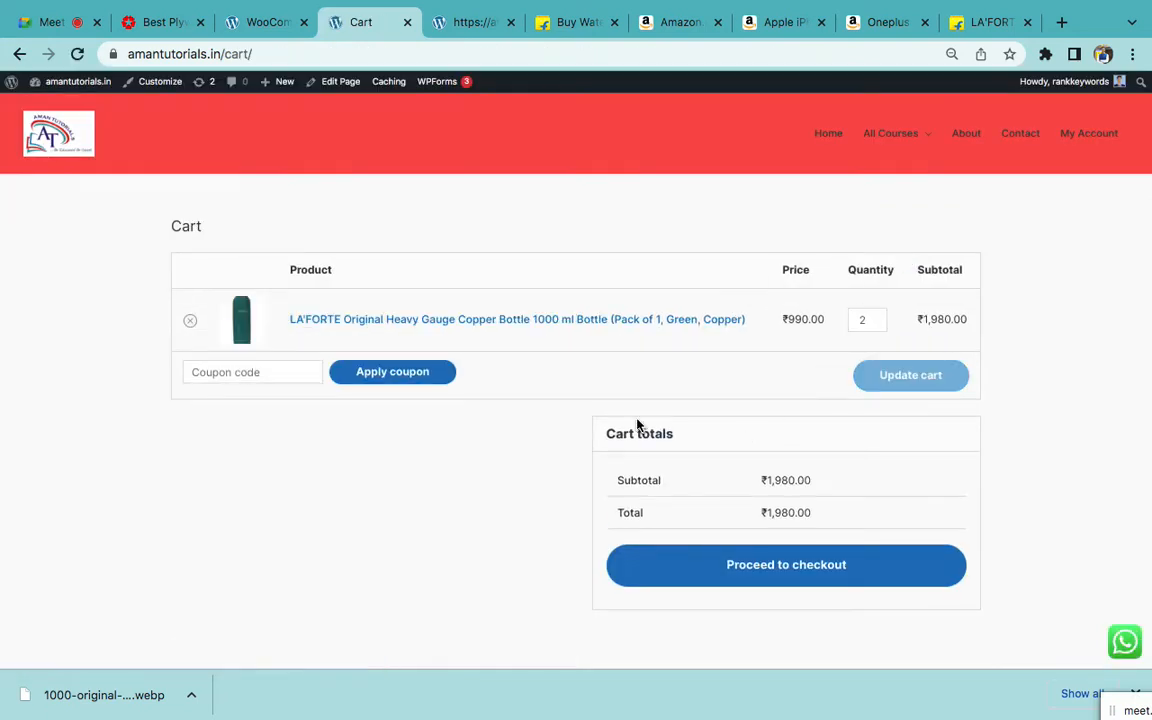
pyautogui.press('super+equal')
pyautogui.press('super+equal')
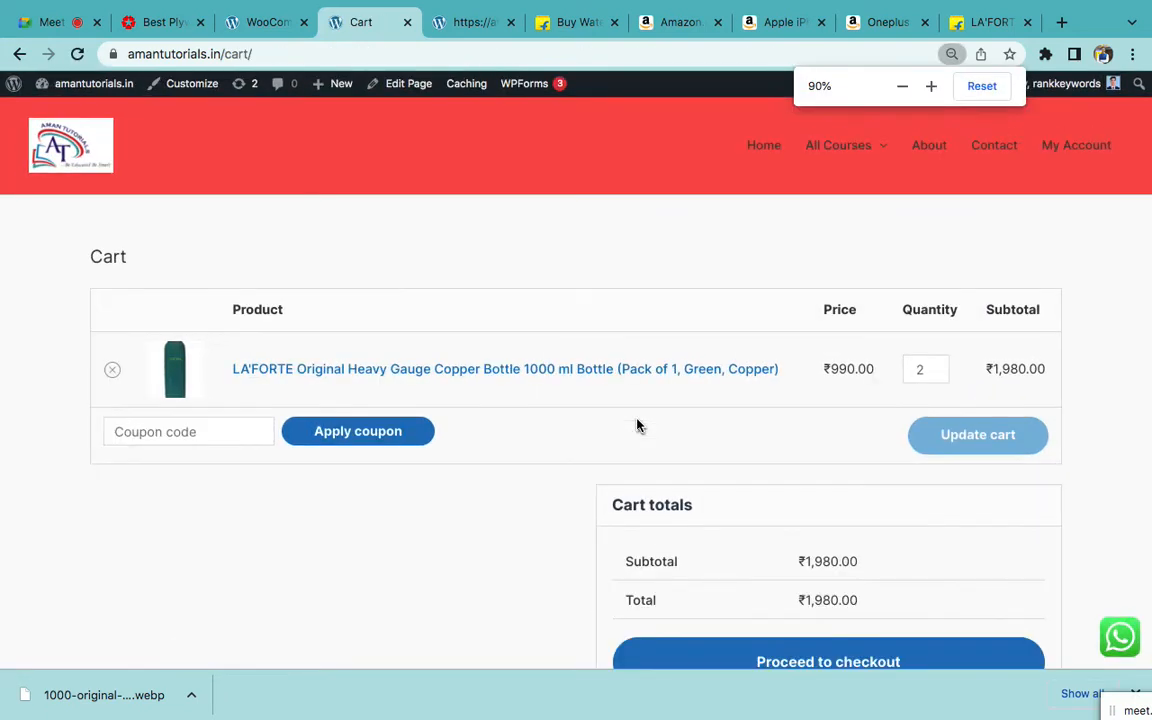
pyautogui.click(944, 296)
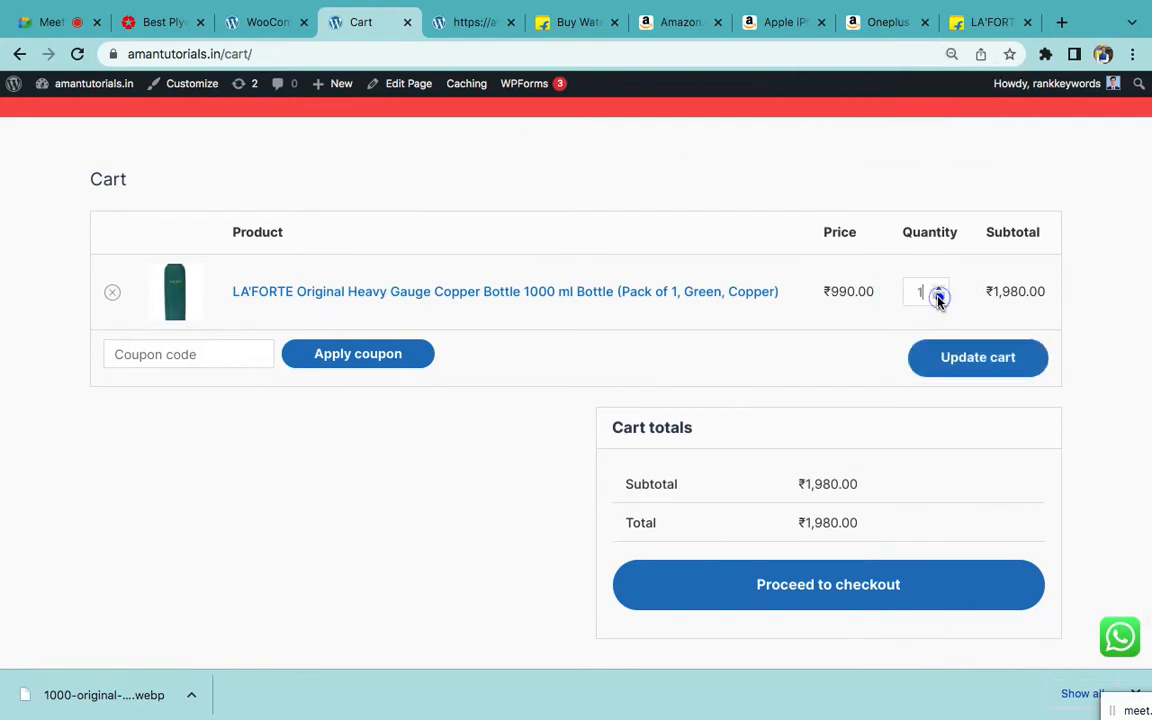
pyautogui.click(936, 370)
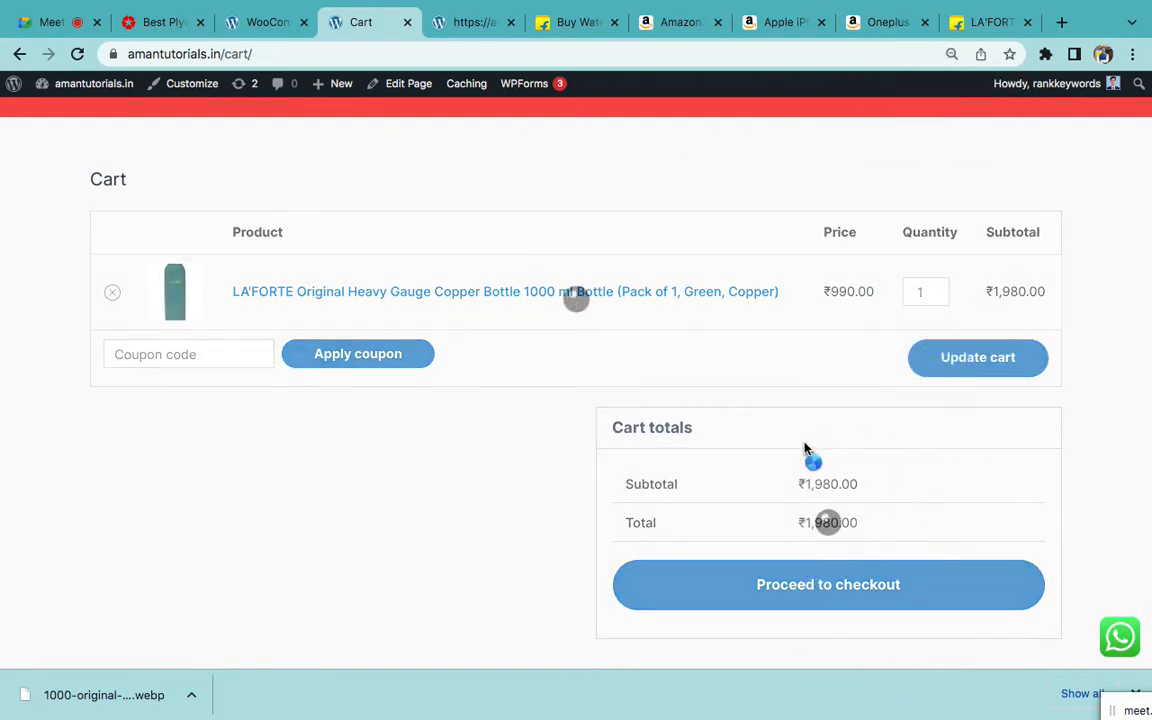
pyautogui.scroll(-1, 820, 460)
pyautogui.doubleClick(828, 548)
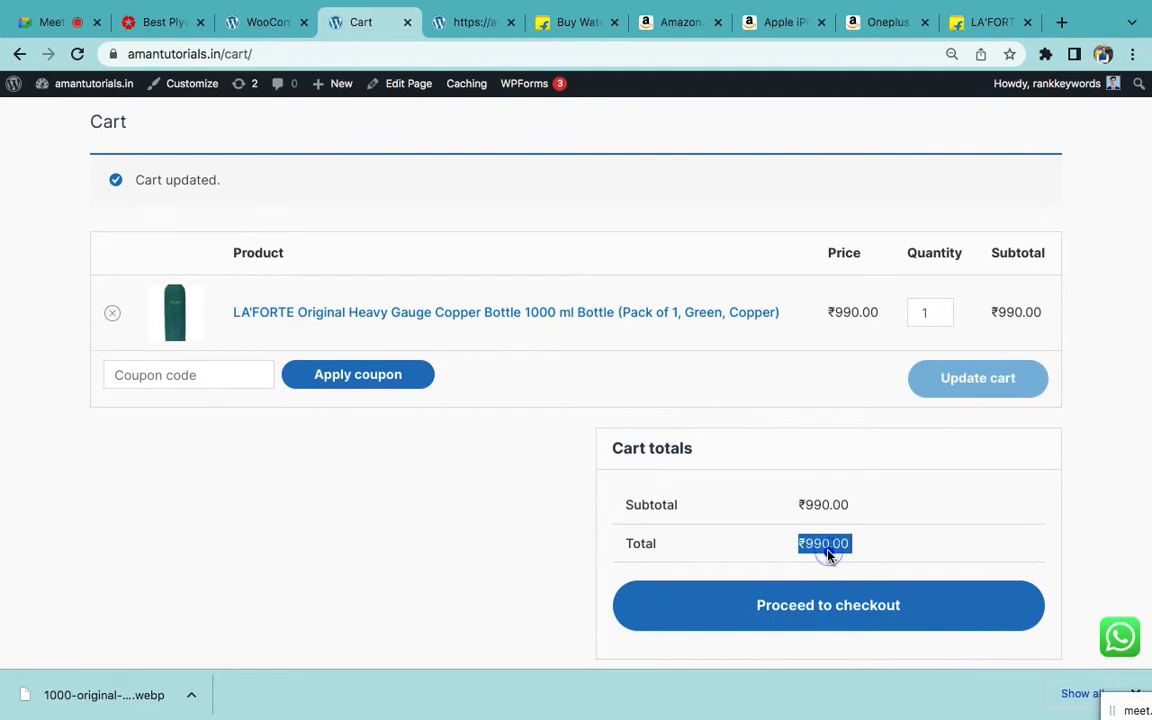
pyautogui.scroll(-1, 828, 550)
pyautogui.click(764, 553)
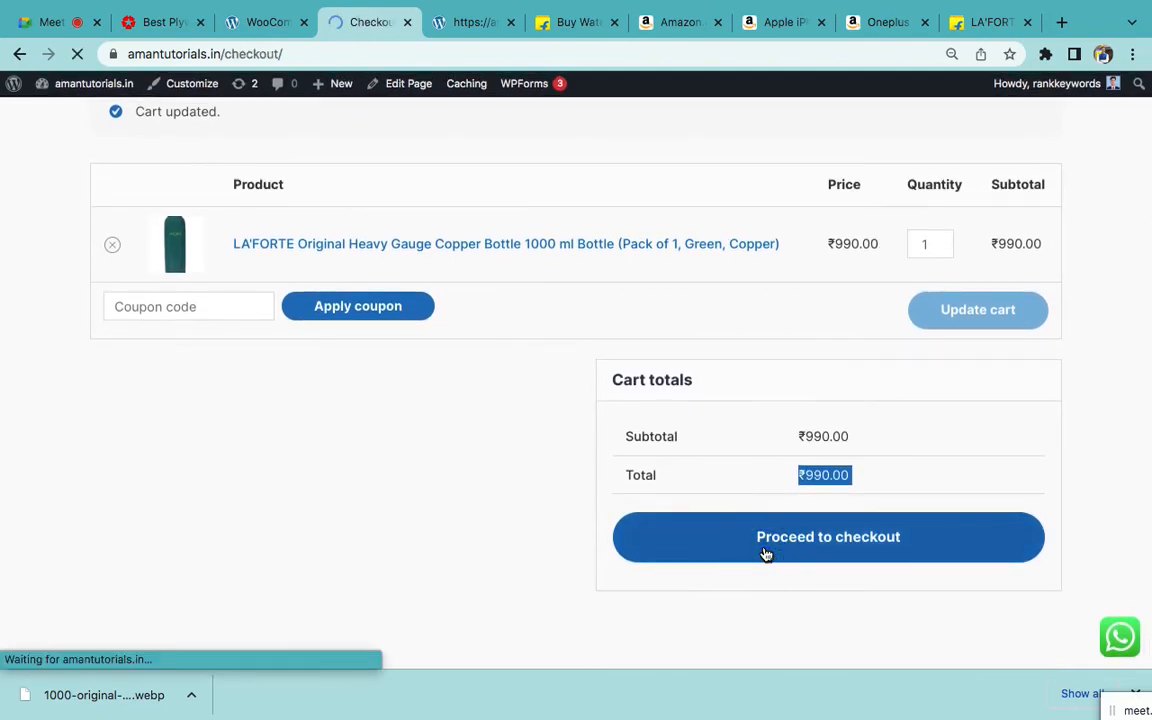
# Step: Enter the buyer's first and last name and set the country to India
pyautogui.scroll(-3, 766, 555)
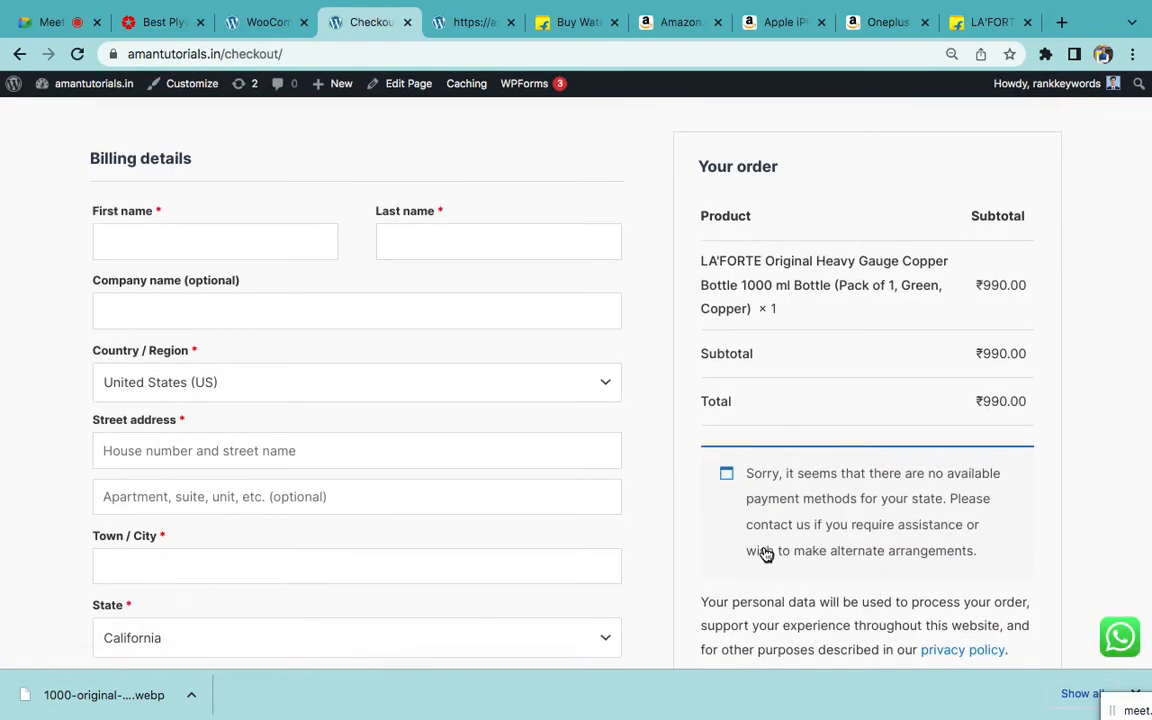
pyautogui.click(237, 249)
pyautogui.press('Tab')
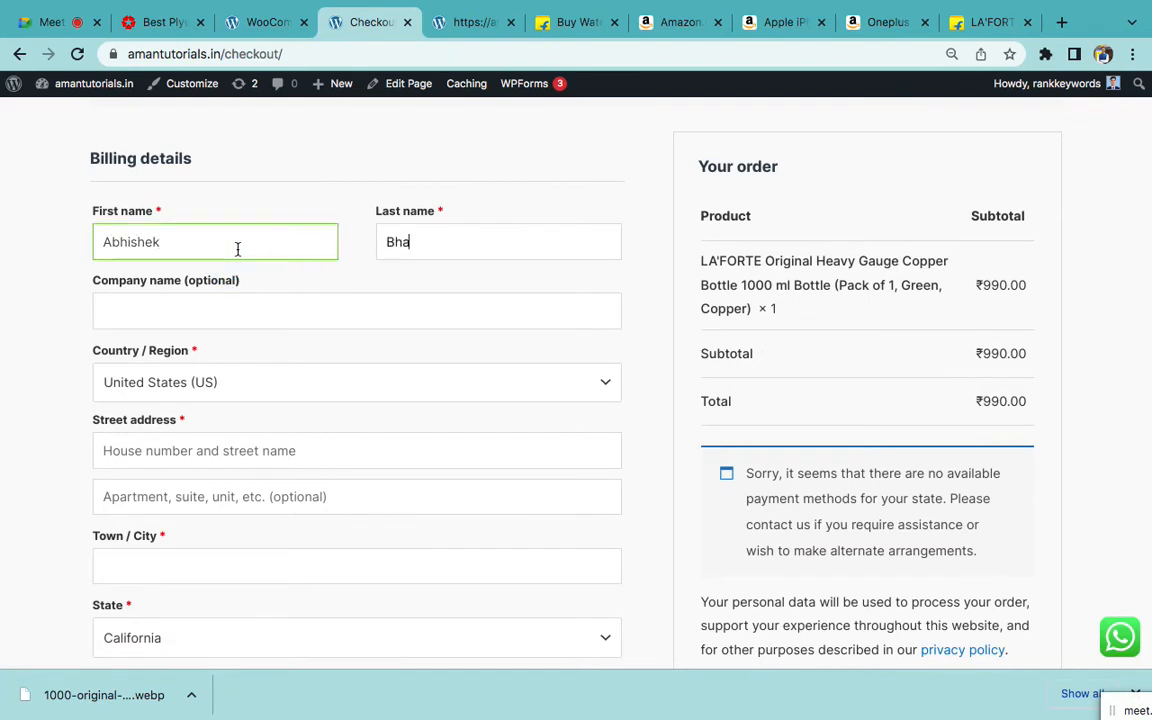
pyautogui.press('Tab')
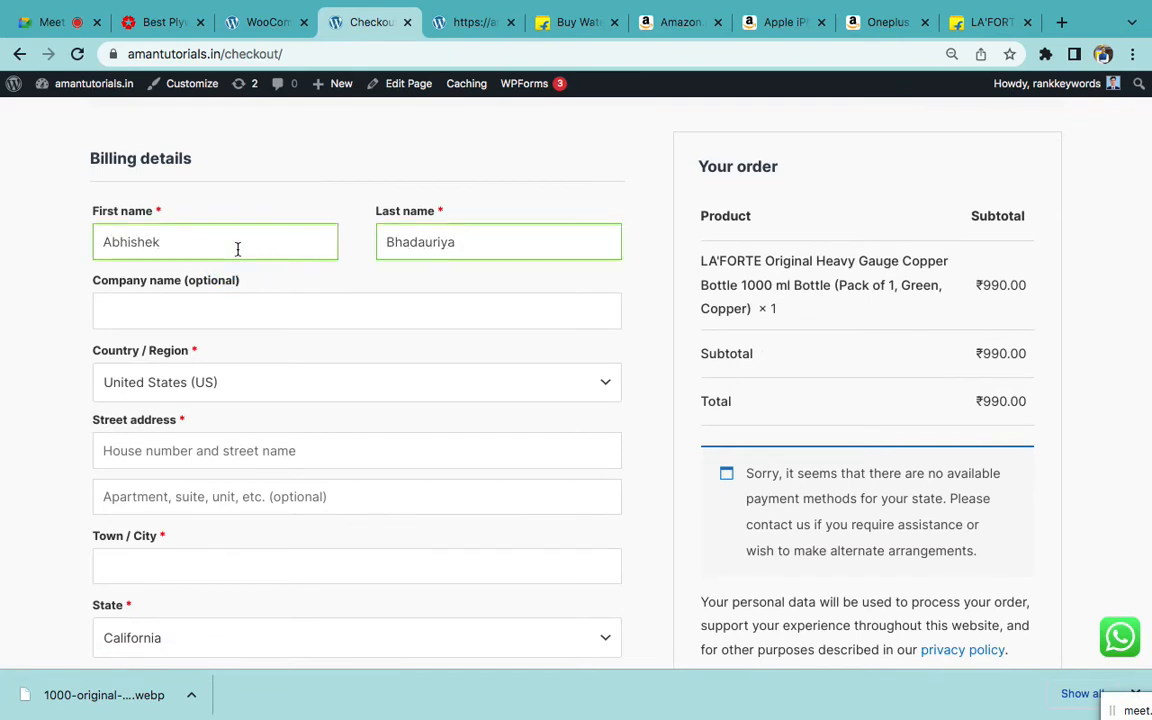
pyautogui.click(164, 381)
pyautogui.write('in')
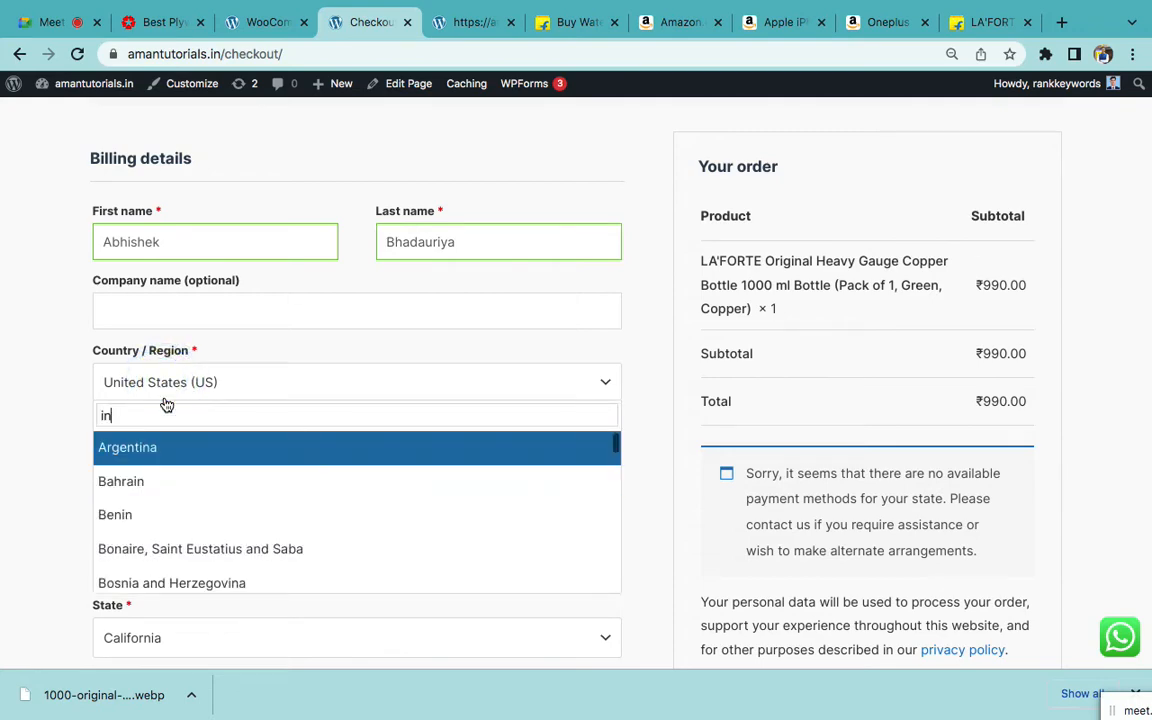
pyautogui.write('di')
pyautogui.click(139, 478)
pyautogui.click(213, 448)
# Step: Highlight the no-payment-methods notice, then return to the enlarged WooCommerce settings
pyautogui.scroll(-5, 224, 507)
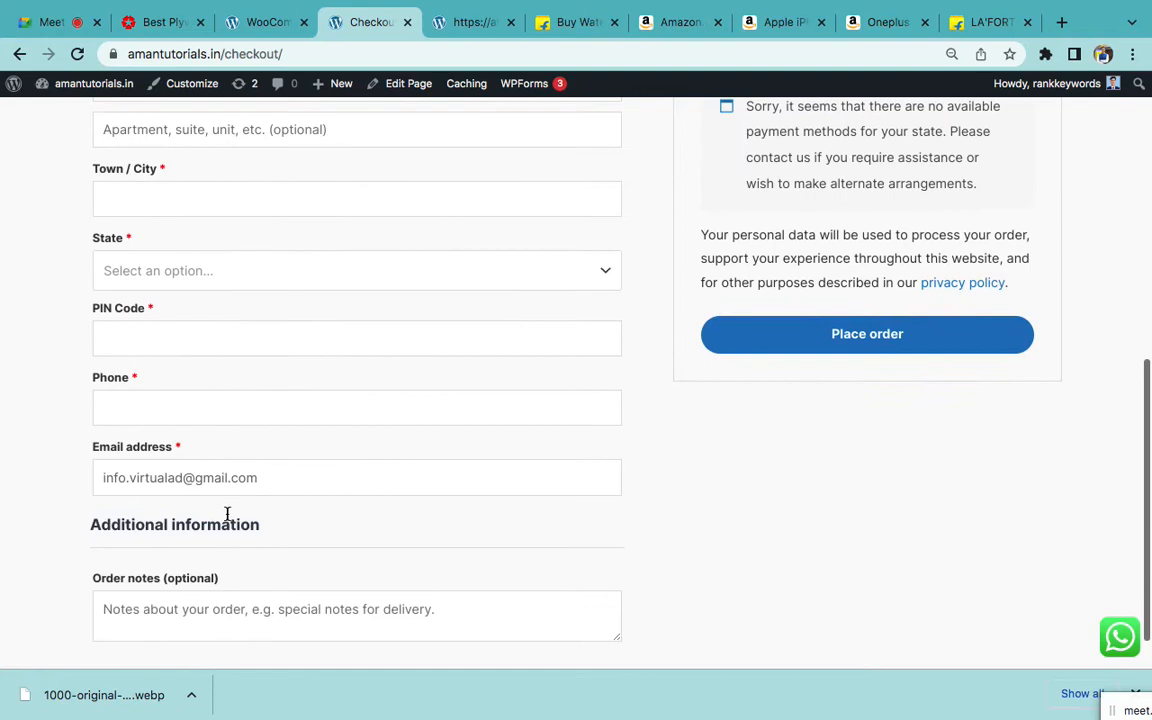
pyautogui.scroll(2, 679, 471)
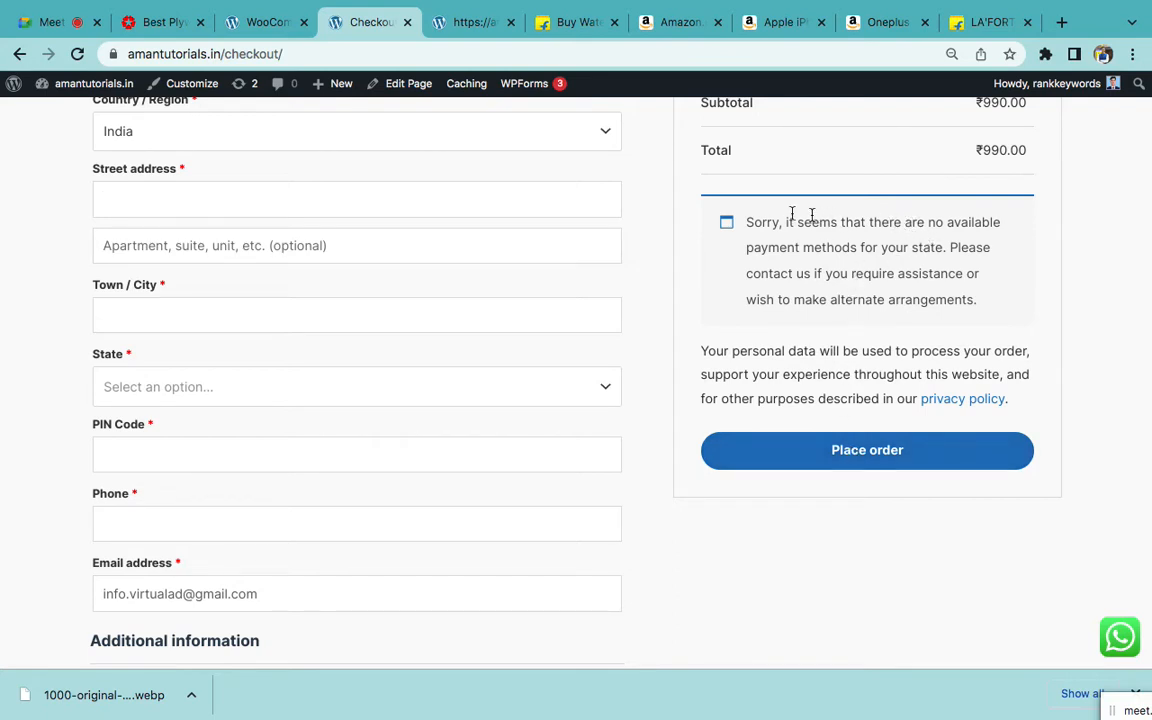
pyautogui.moveTo(746, 218); pyautogui.dragTo(863, 250)
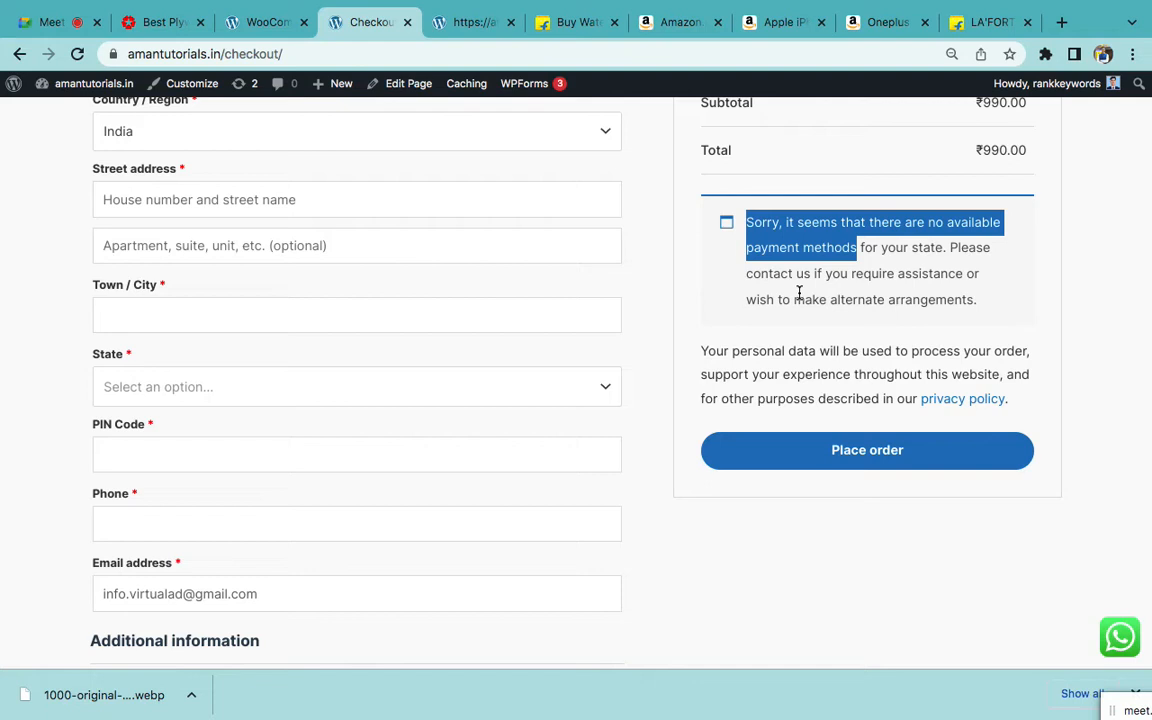
pyautogui.moveTo(975, 282); pyautogui.dragTo(752, 220)
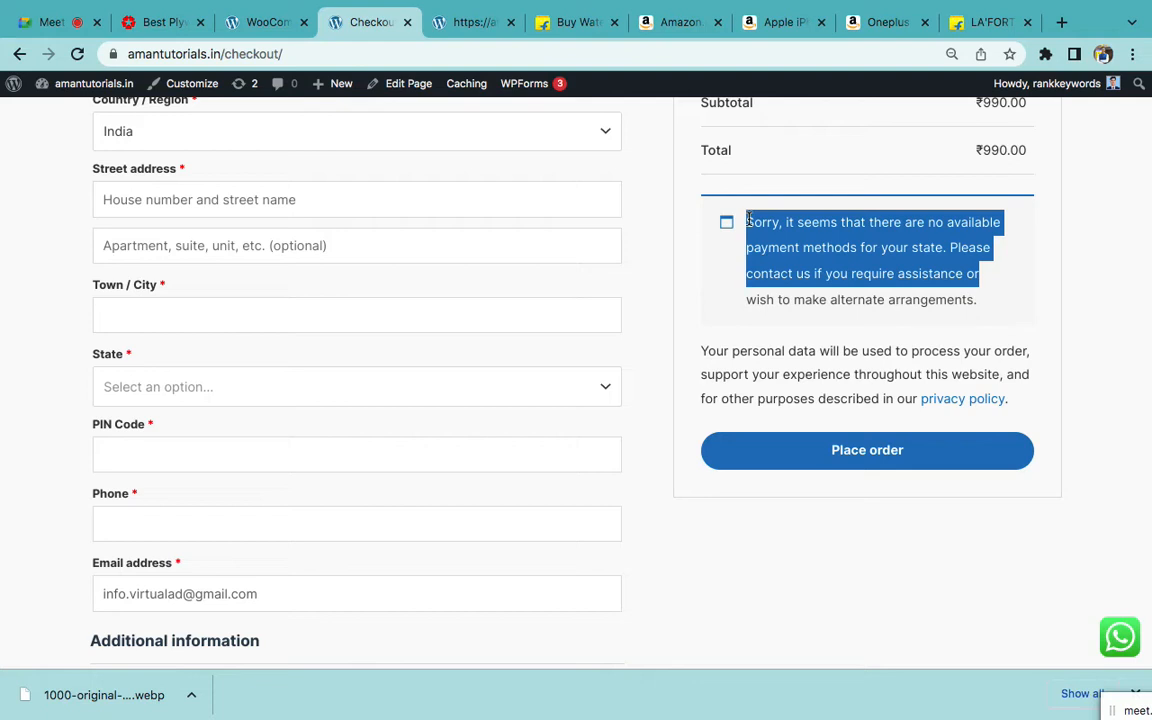
pyautogui.moveTo(748, 220); pyautogui.dragTo(1006, 305)
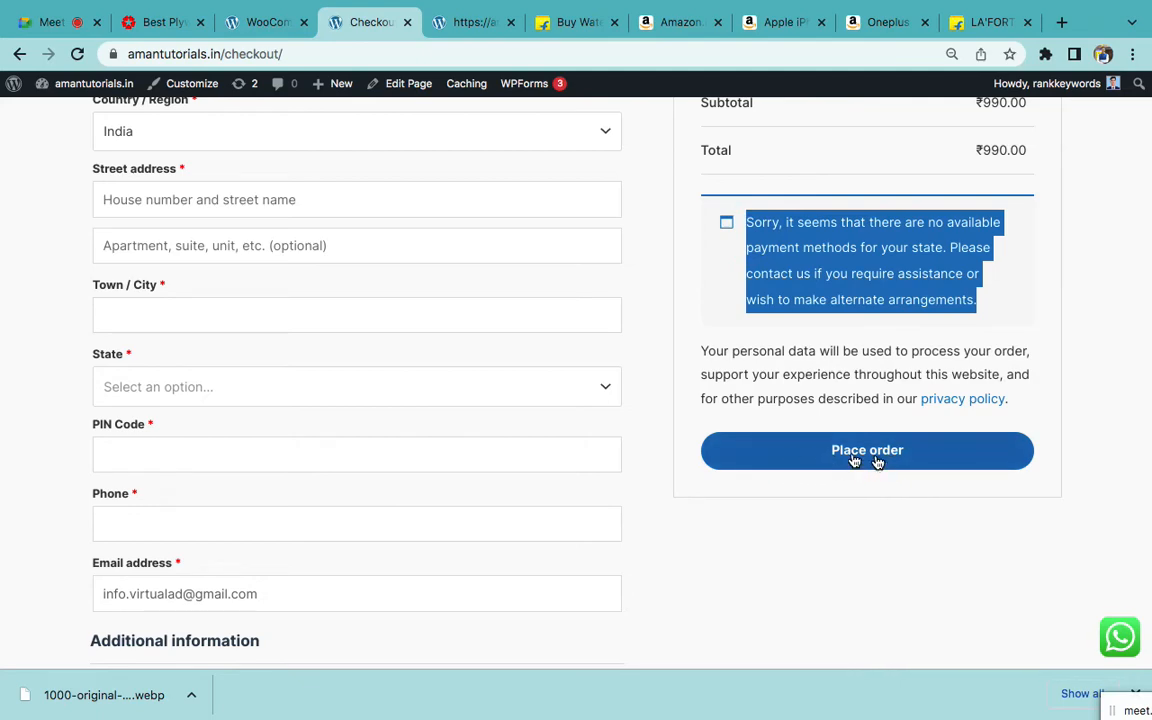
pyautogui.click(275, 26)
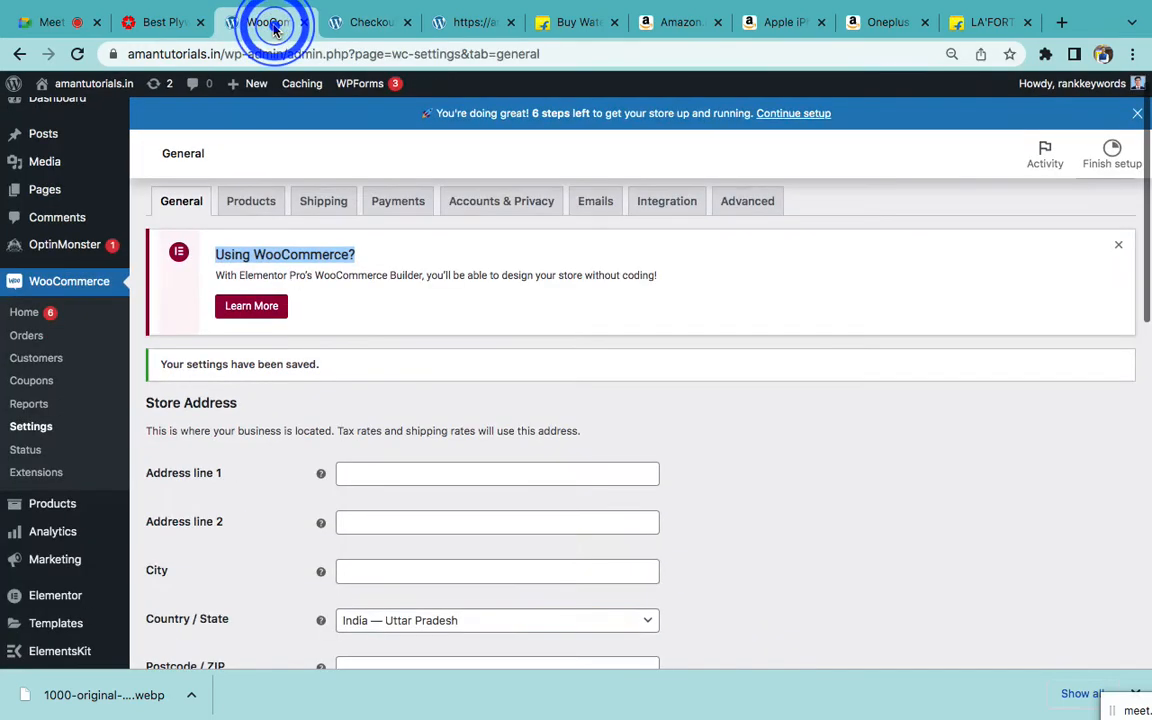
pyautogui.press('super+equal')
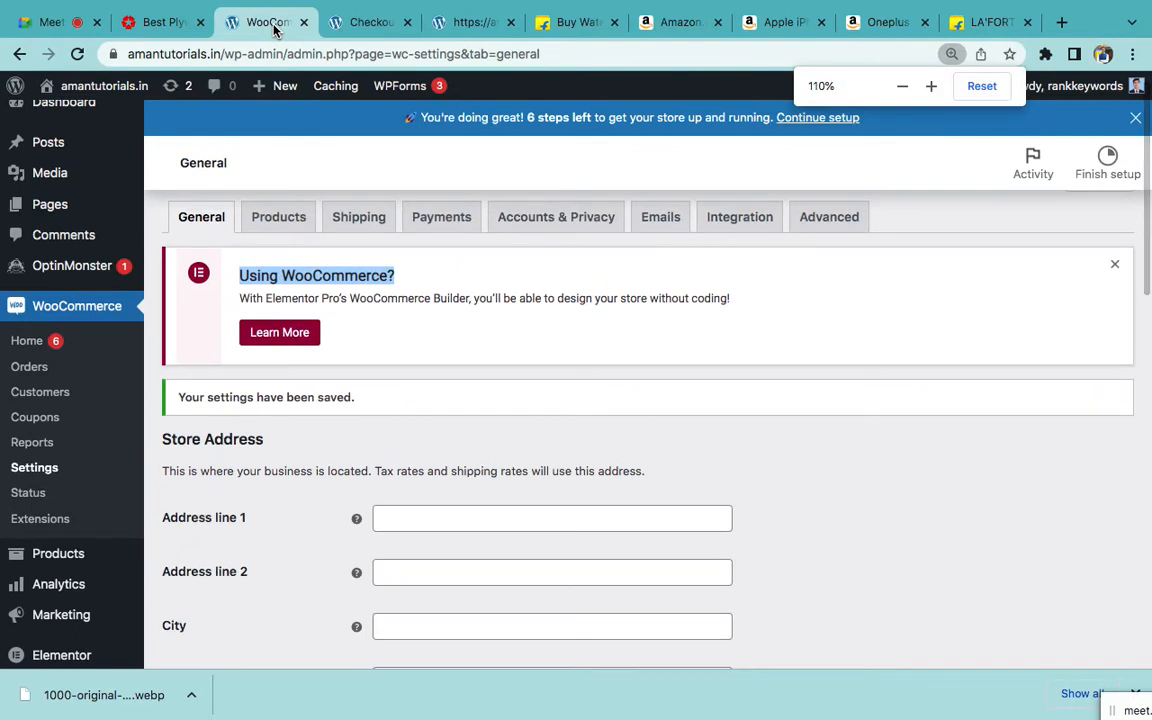
pyautogui.press('super+equal')
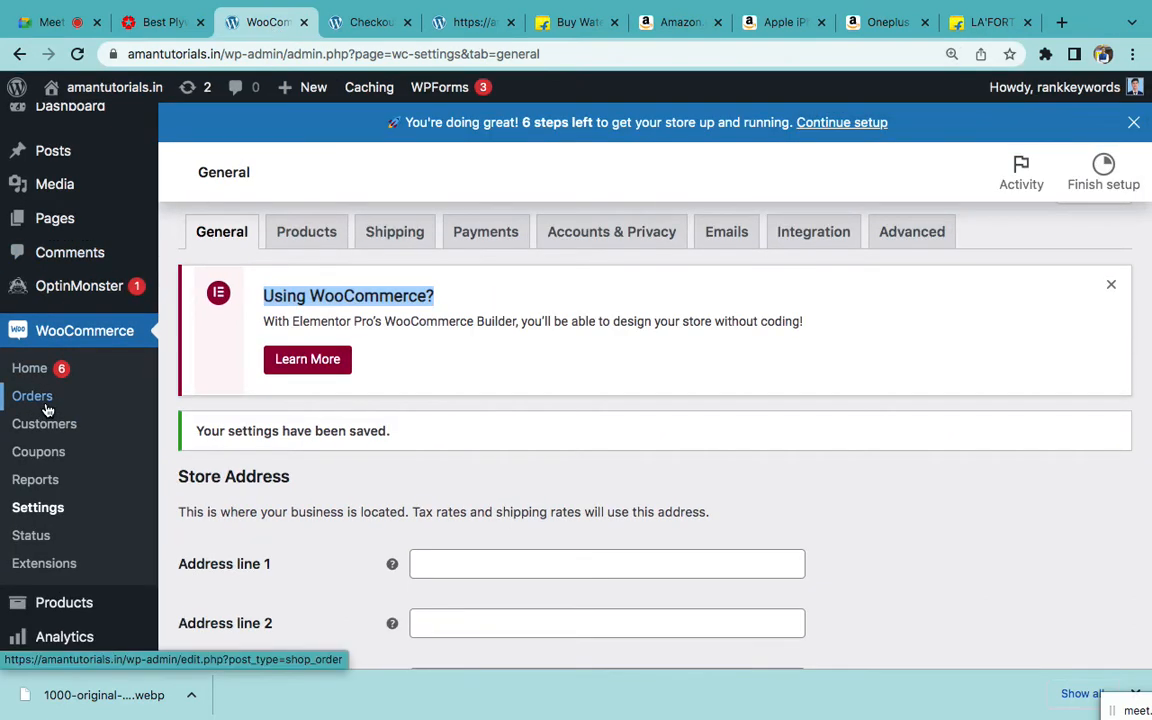
# Step: Open WooCommerce Orders and highlight the empty-orders message
pyautogui.click(46, 409)
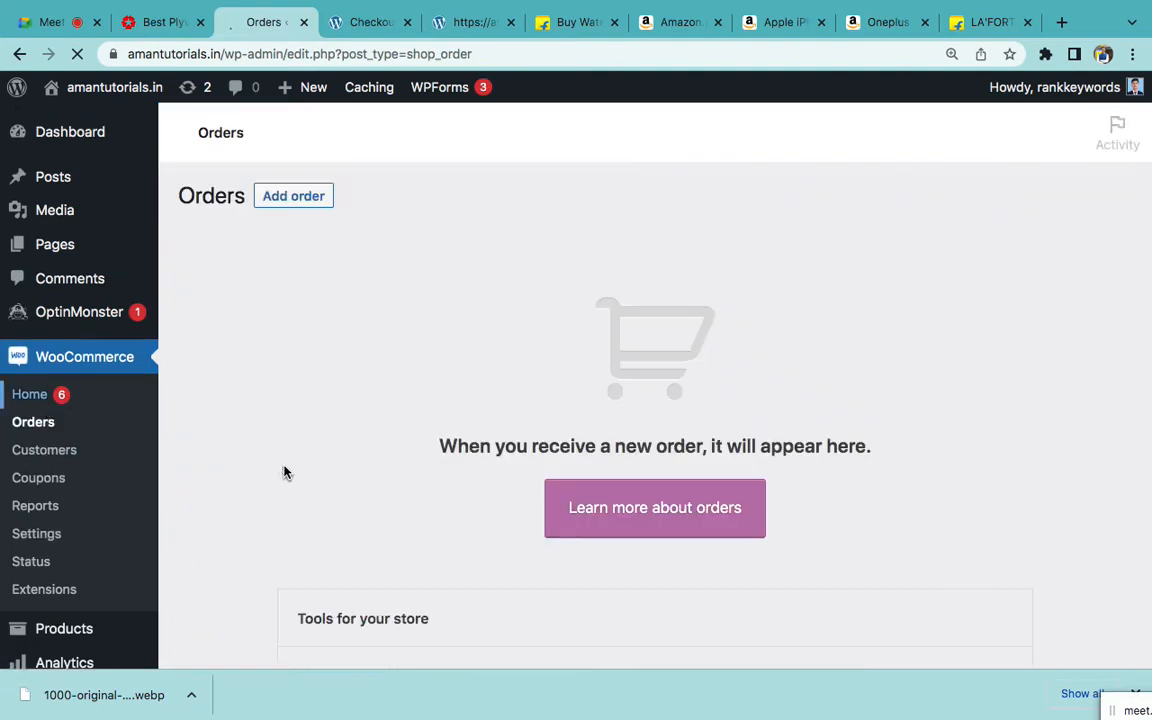
pyautogui.scroll(-1, 283, 470)
pyautogui.scroll(3, 506, 380)
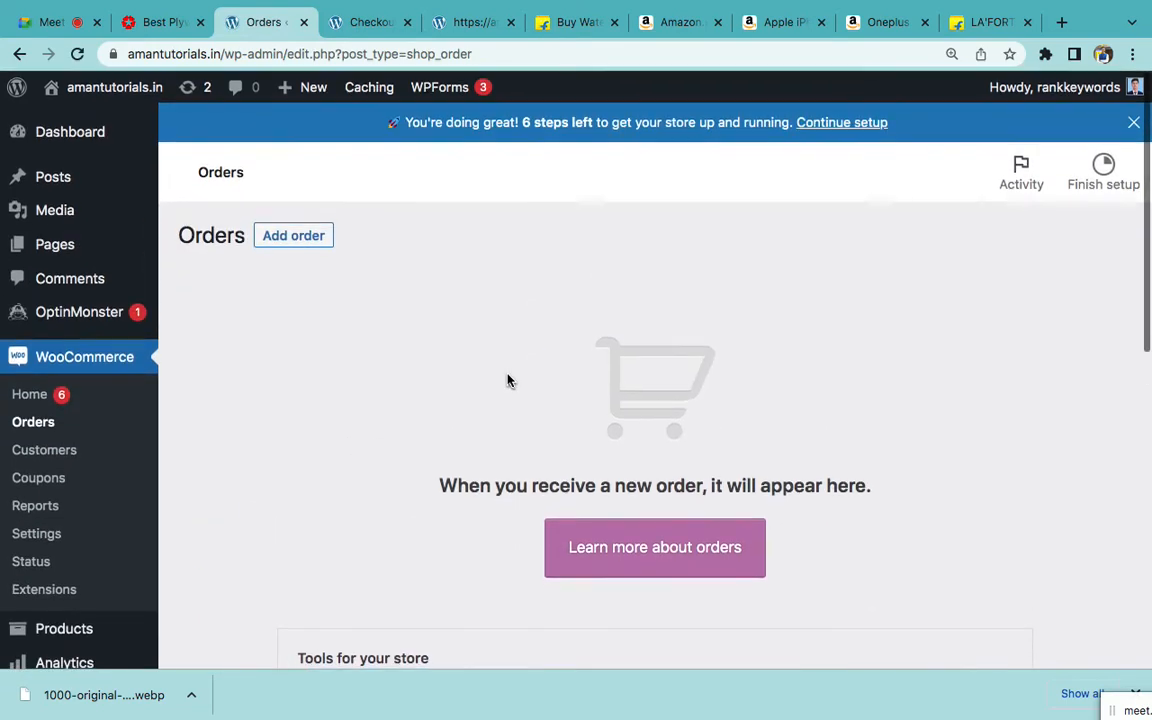
pyautogui.doubleClick(501, 455)
pyautogui.tripleClick(501, 458)
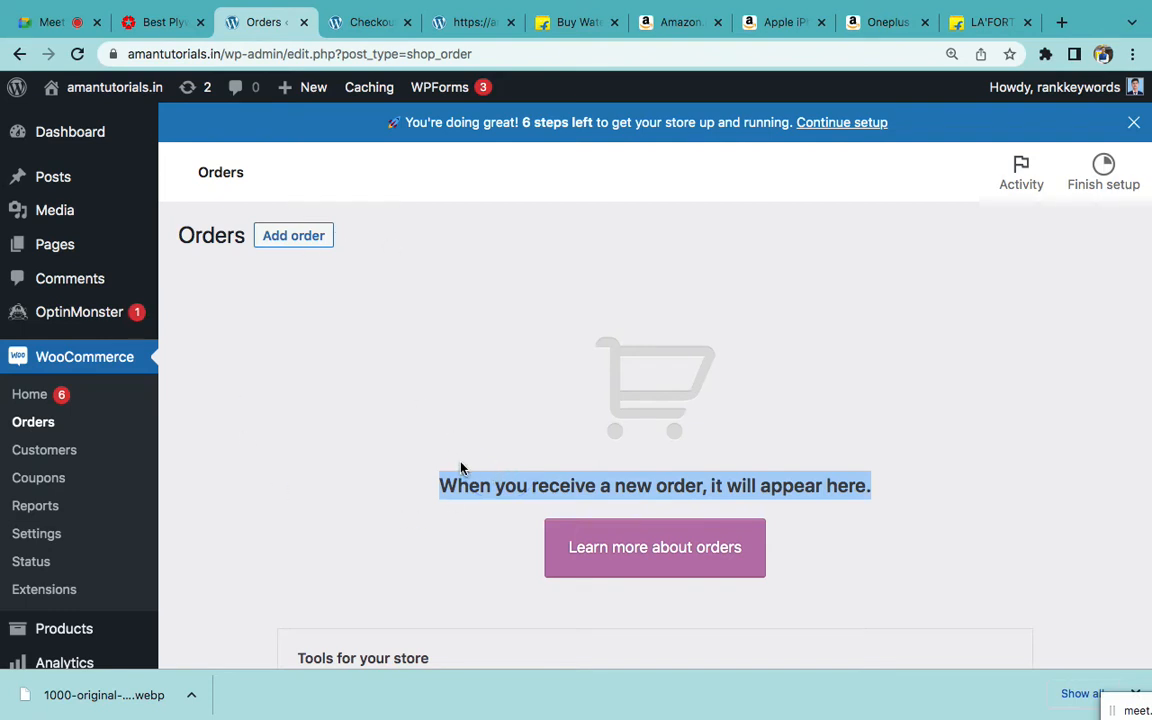
# Step: Highlight the Orders item in the Word notes, then return to the orders page
pyautogui.moveTo(602, 665)
pyautogui.click(778, 676)
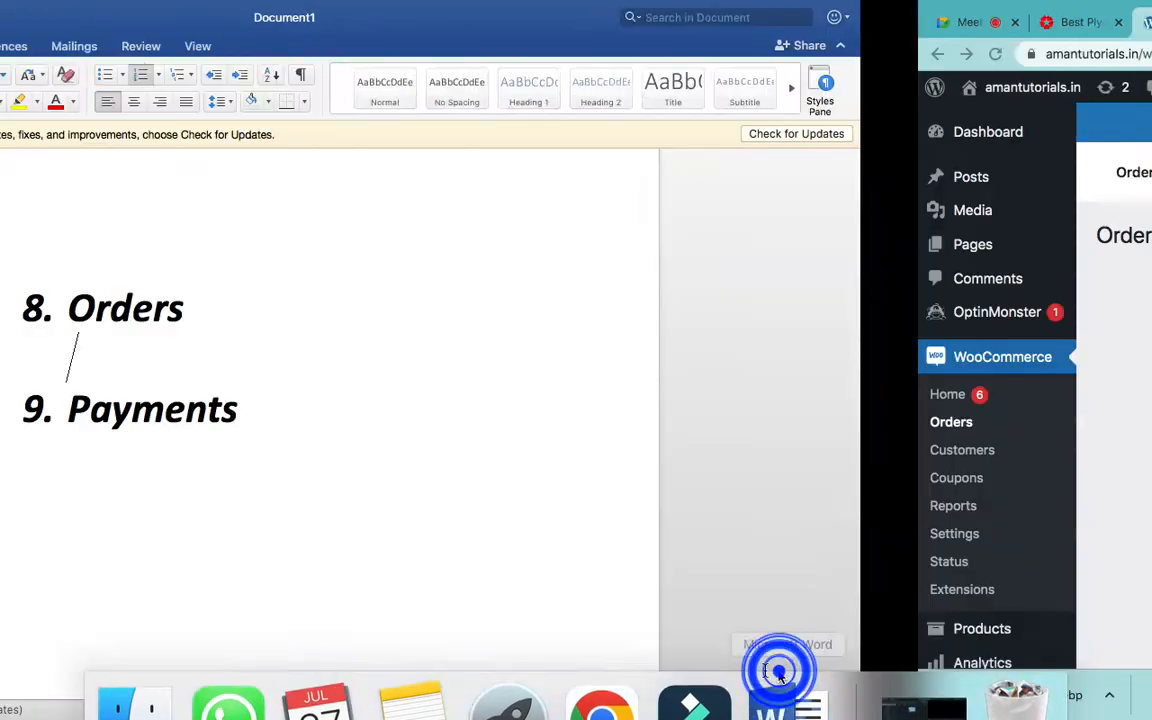
pyautogui.tripleClick(389, 300)
pyautogui.hotkey('ctrl', 'Right')
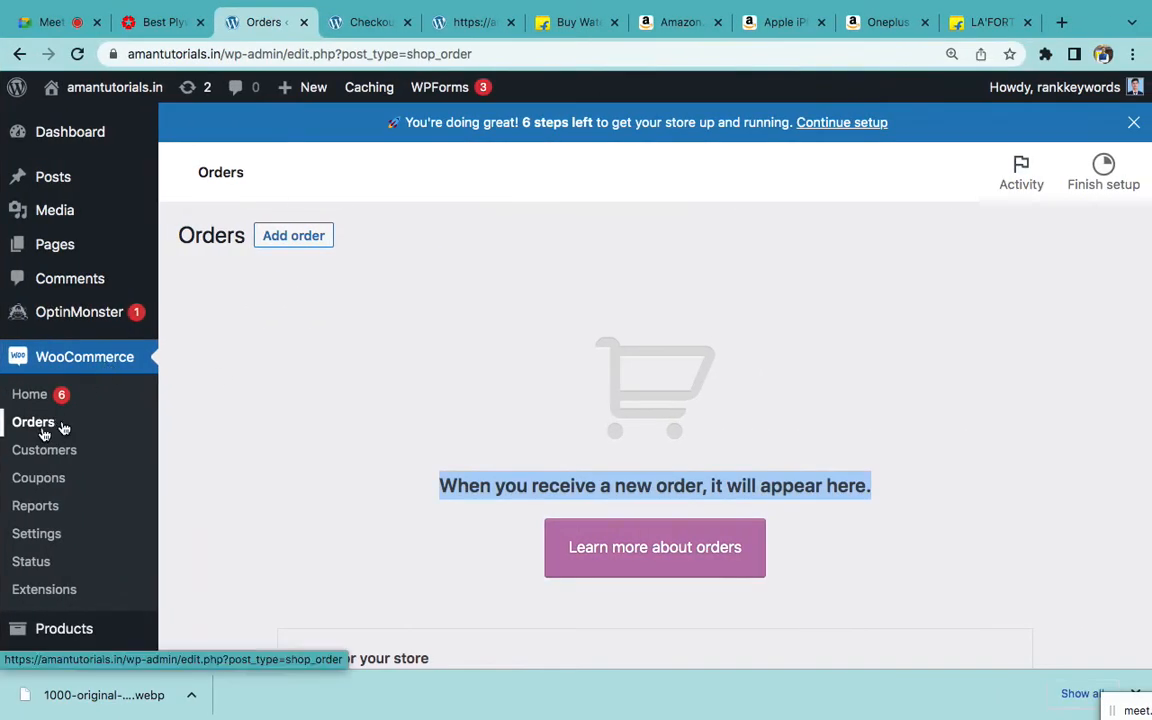
pyautogui.click(432, 414)
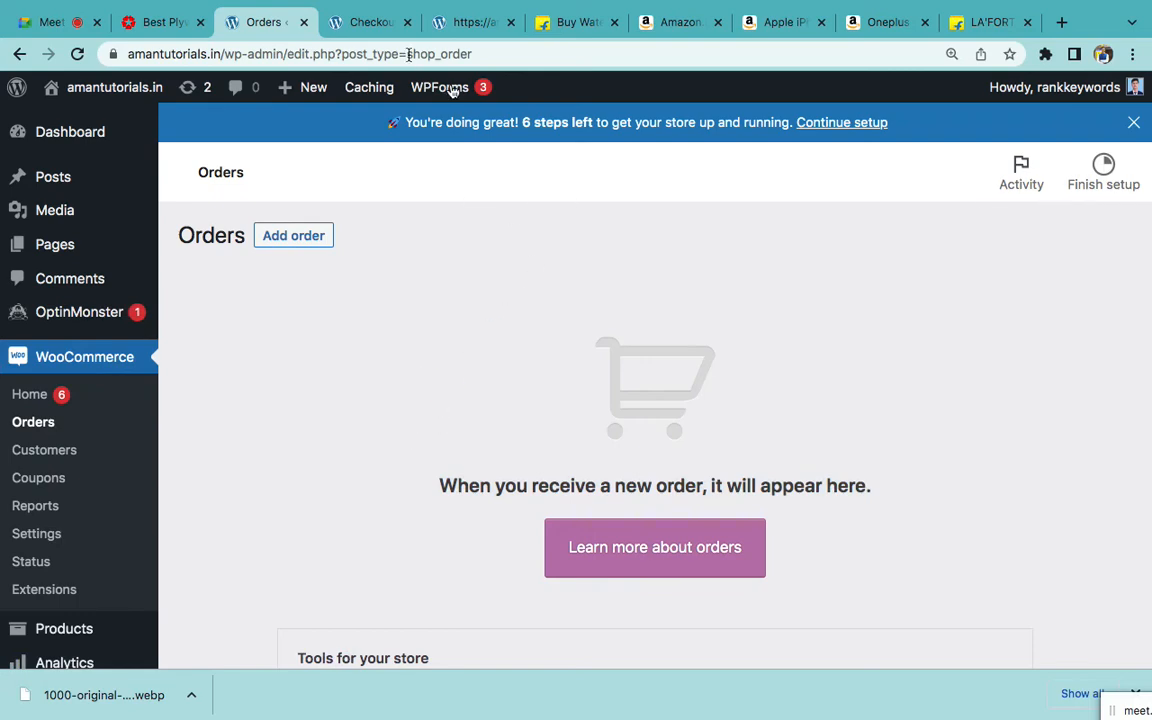
# Step: Highlight the checkout's no-payment-methods notice together with the privacy paragraph
pyautogui.click(382, 23)
pyautogui.scroll(-2, 762, 437)
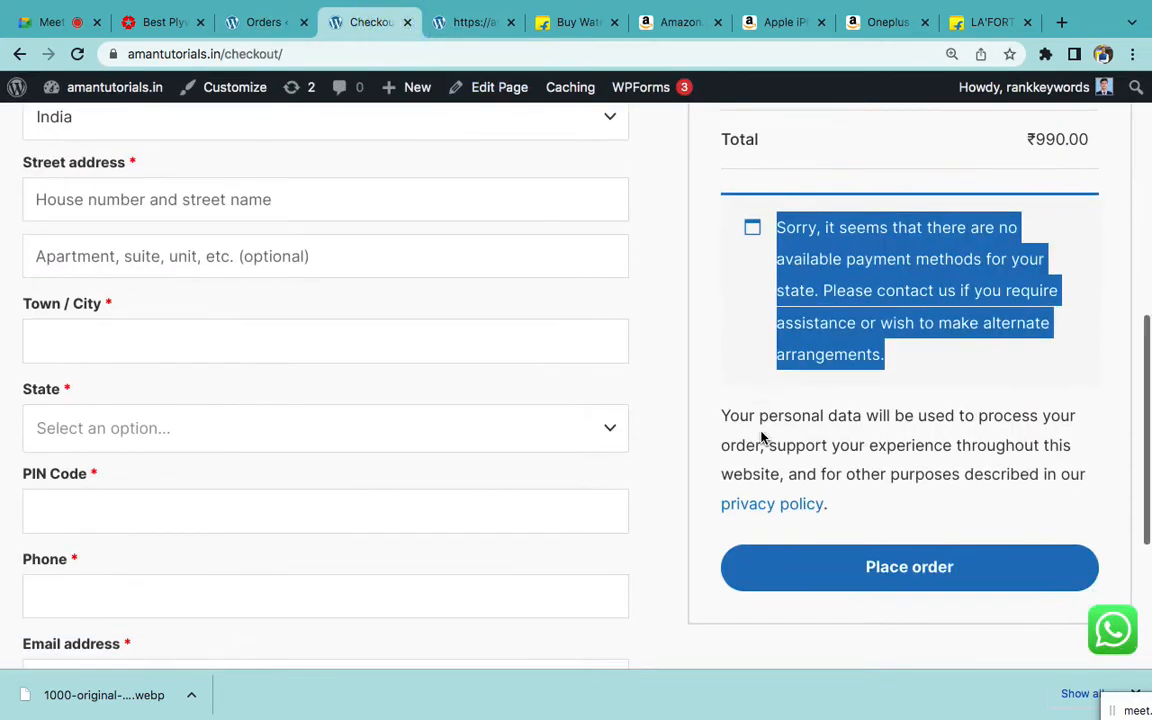
pyautogui.scroll(-1, 762, 437)
pyautogui.click(914, 432)
pyautogui.tripleClick(884, 442)
pyautogui.click(884, 442)
pyautogui.moveTo(884, 442); pyautogui.dragTo(783, 168)
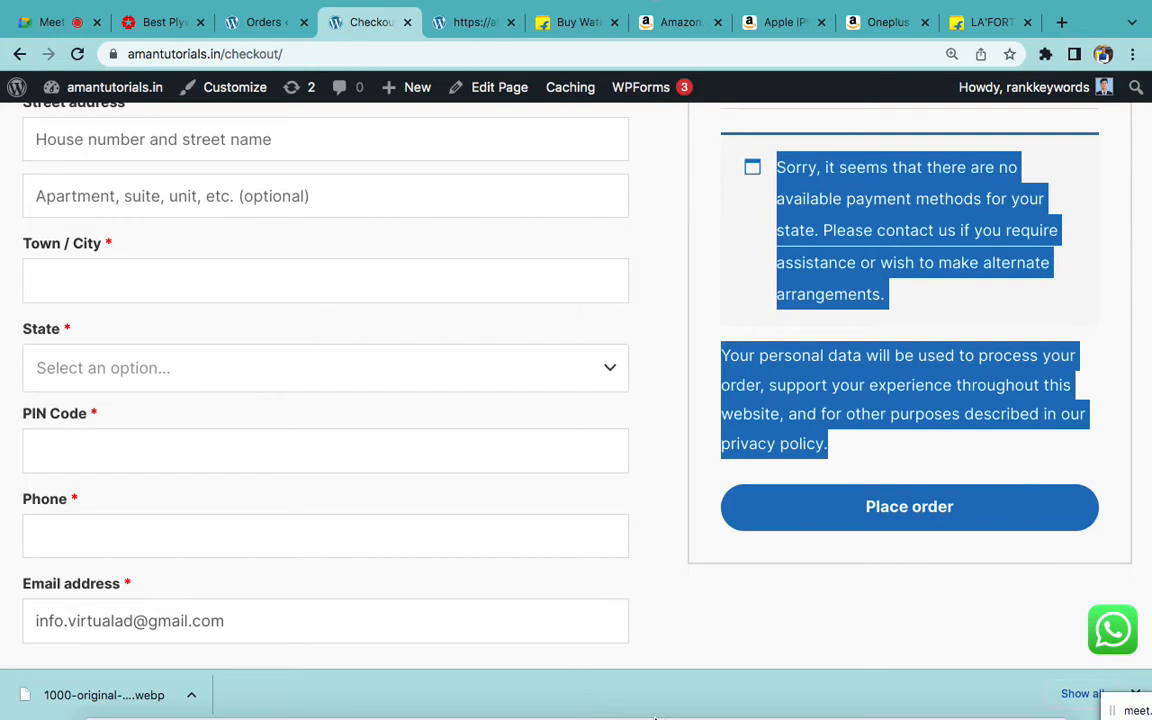
# Step: Bring the Word notes forward and clear the Orders selection
pyautogui.click(785, 663)
pyautogui.click(712, 540)
pyautogui.scroll(-4, 694, 468)
# Step: Add sub-items 'Cash On Delivery' and 'Online Payment' under 9. Payments
pyautogui.press('Return')
pyautogui.press('Tab')
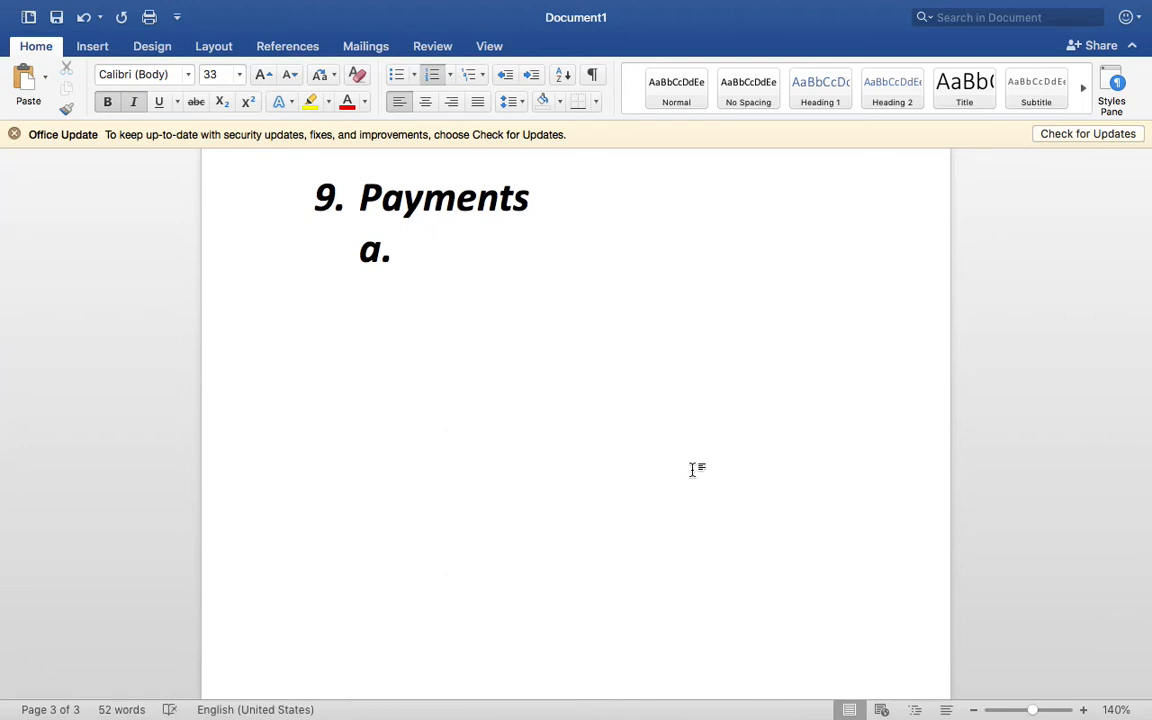
pyautogui.write('Cash O')
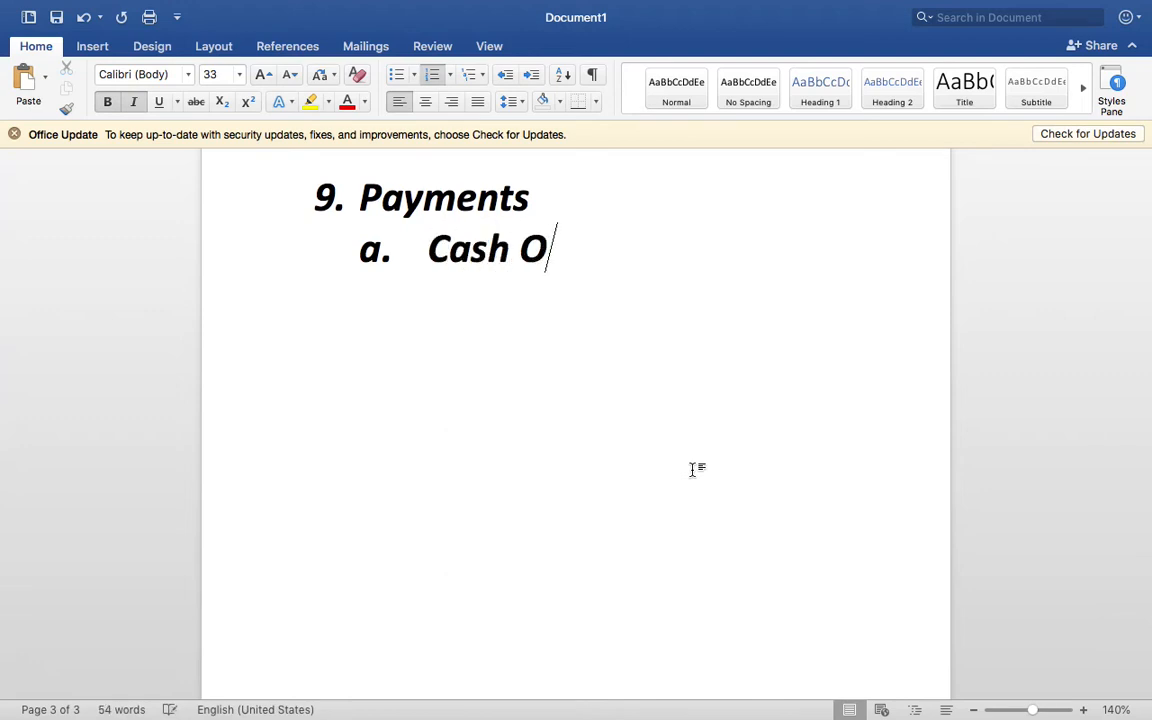
pyautogui.write('n Delivery')
pyautogui.press('Return')
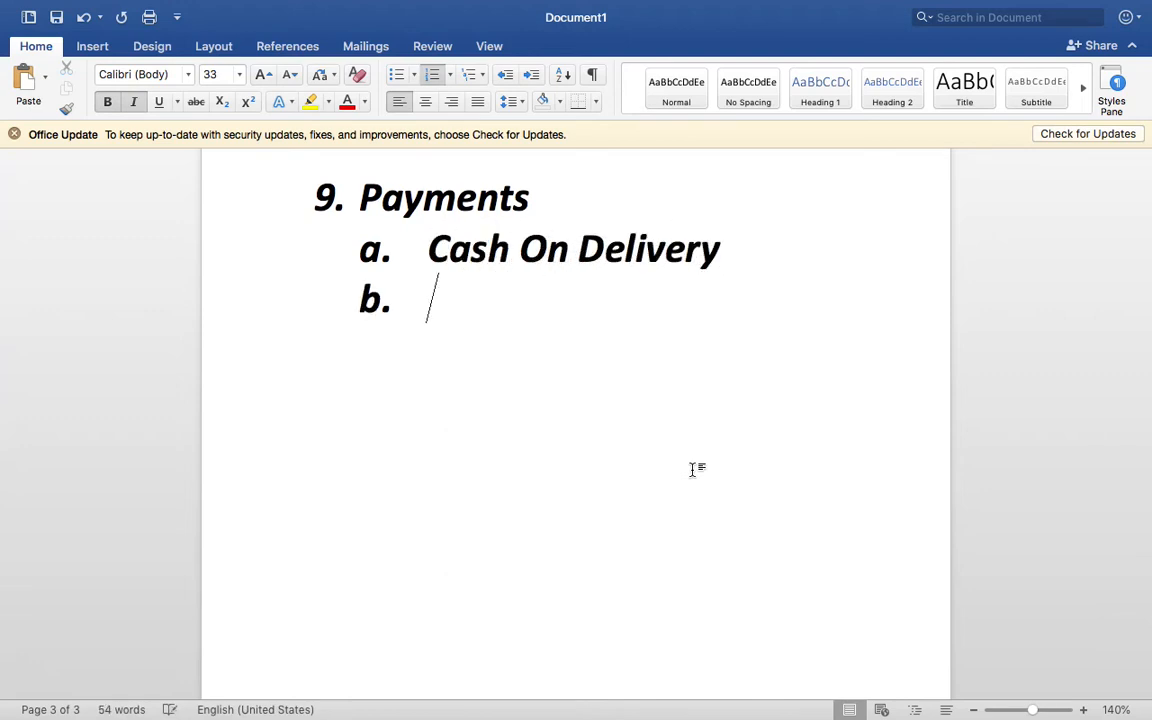
pyautogui.write('Online Payment')
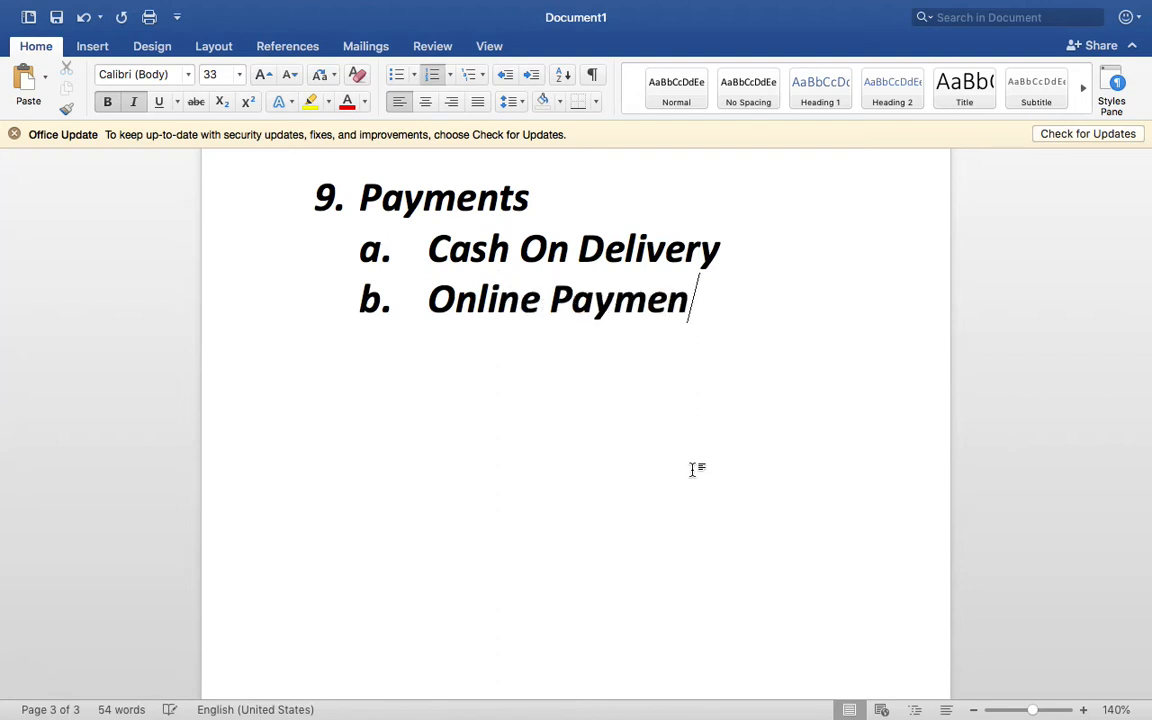
# Step: Remove bold from both sub-items and insert an empty line between them
pyautogui.moveTo(704, 314); pyautogui.dragTo(455, 250)
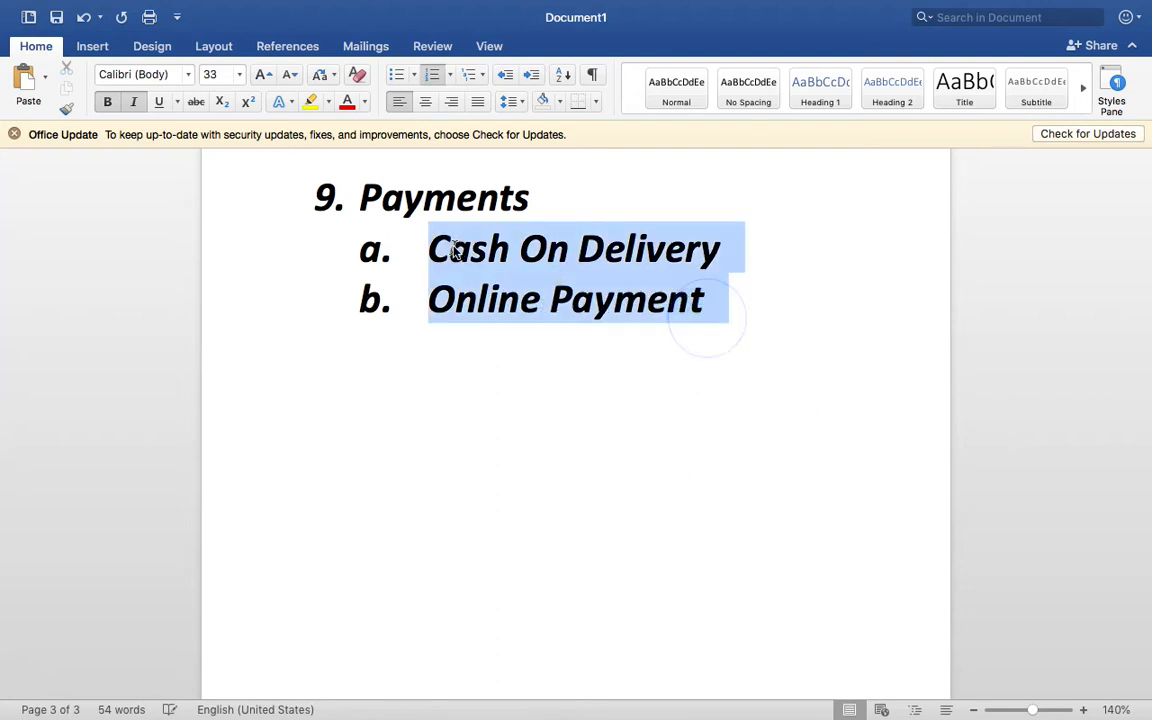
pyautogui.press('super+b')
pyautogui.click(717, 362)
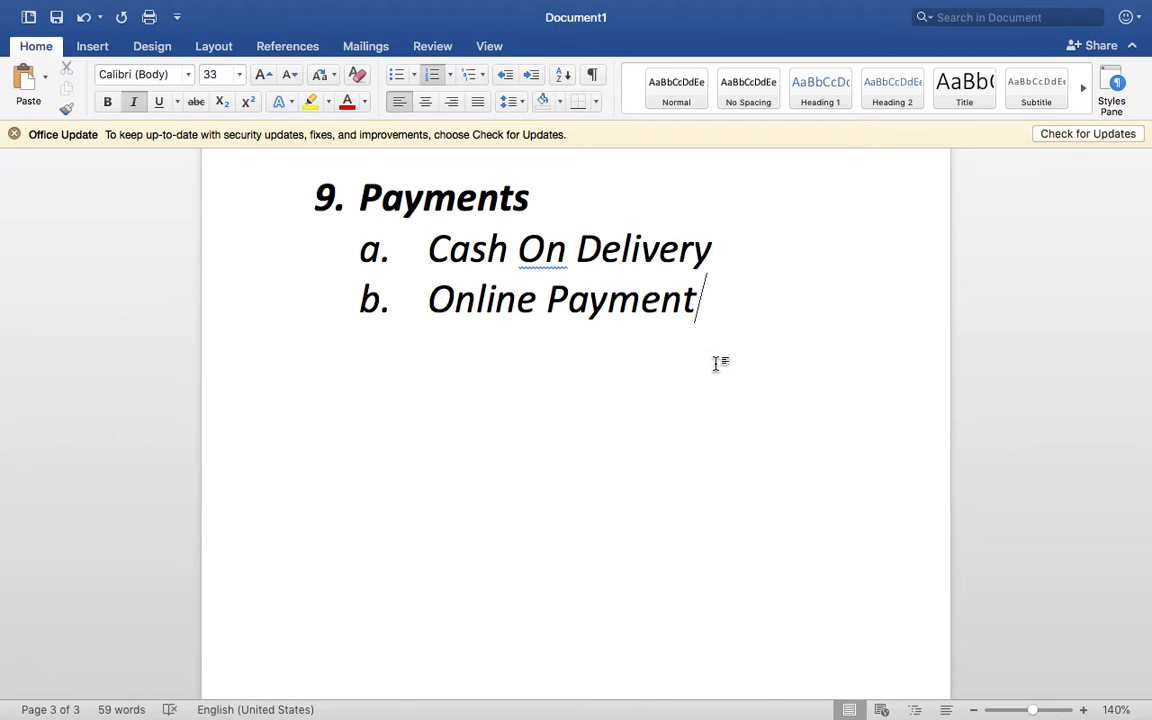
pyautogui.click(733, 270)
pyautogui.press('Return')
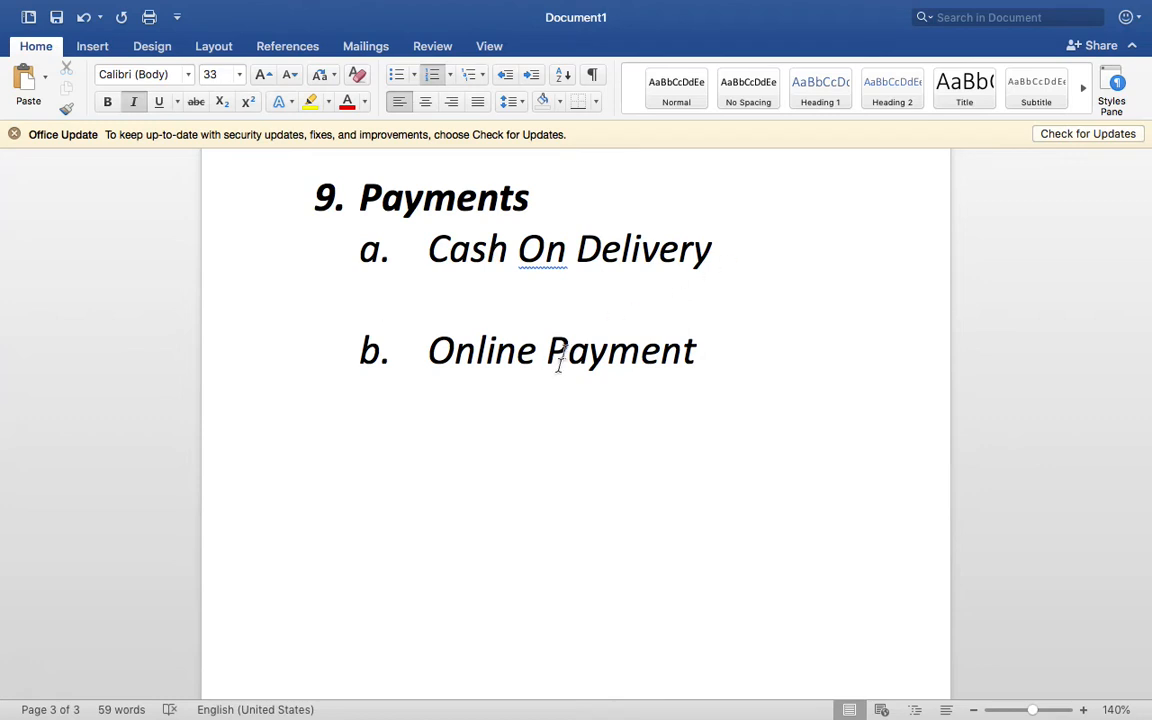
pyautogui.hotkey('ctrl', 'Right')
pyautogui.hotkey('ctrl', 'Left')
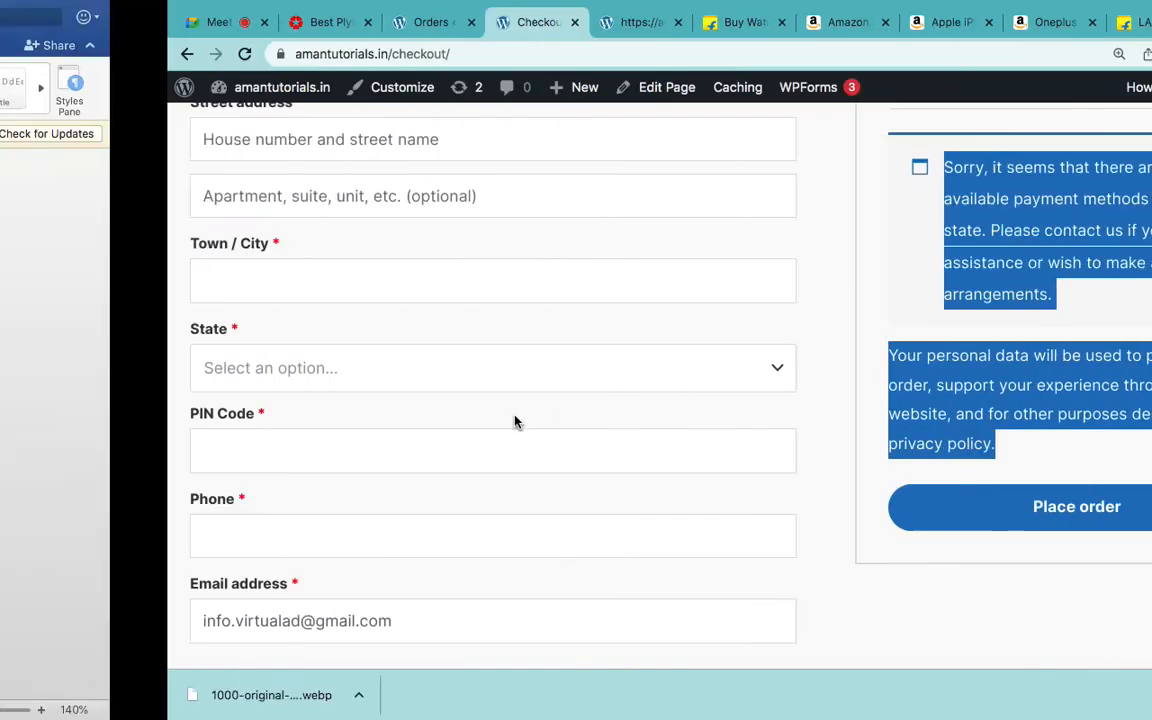
# Step: Return to the browser and view the still-empty WooCommerce Orders page
pyautogui.hotkey('ctrl', 'Left')
pyautogui.scroll(2, 381, 420)
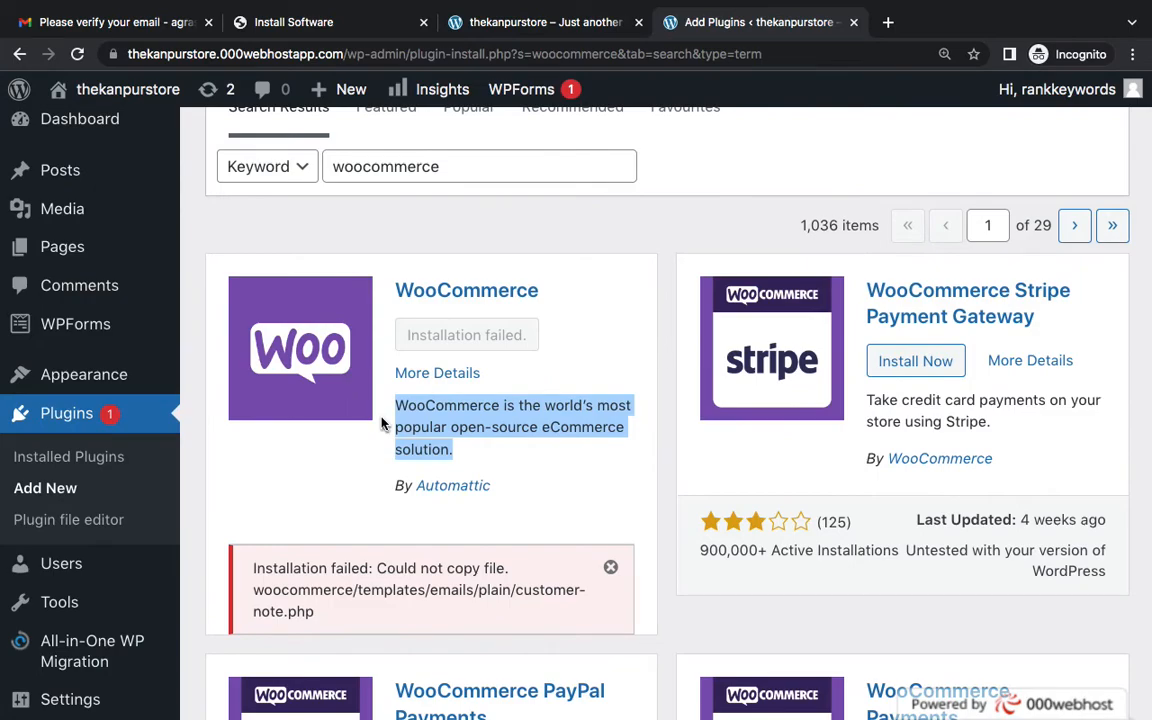
pyautogui.scroll(-3, 381, 424)
pyautogui.scroll(1, 381, 424)
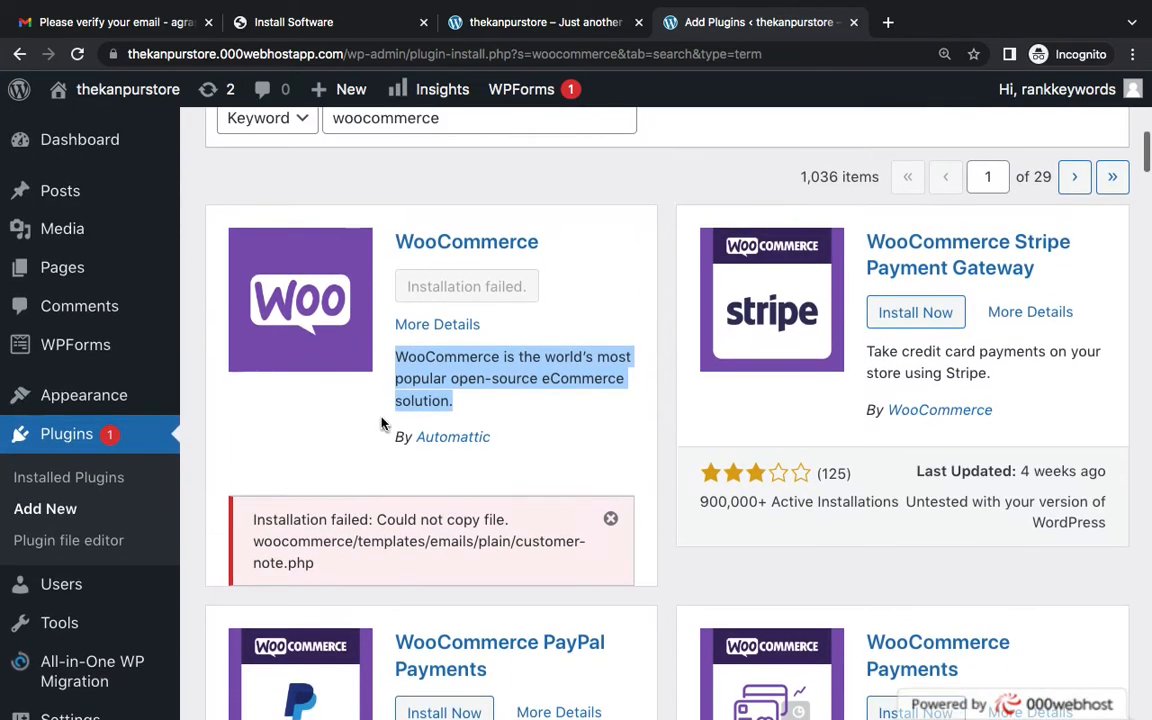
pyautogui.scroll(-3, 381, 424)
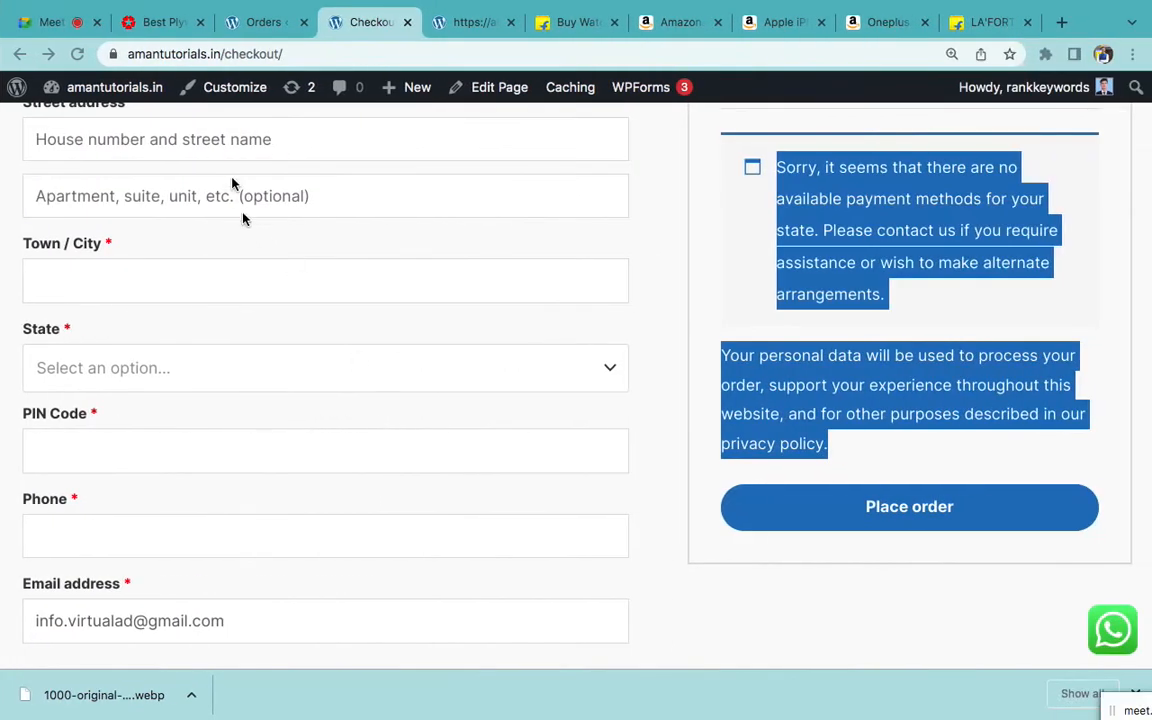
pyautogui.click(268, 28)
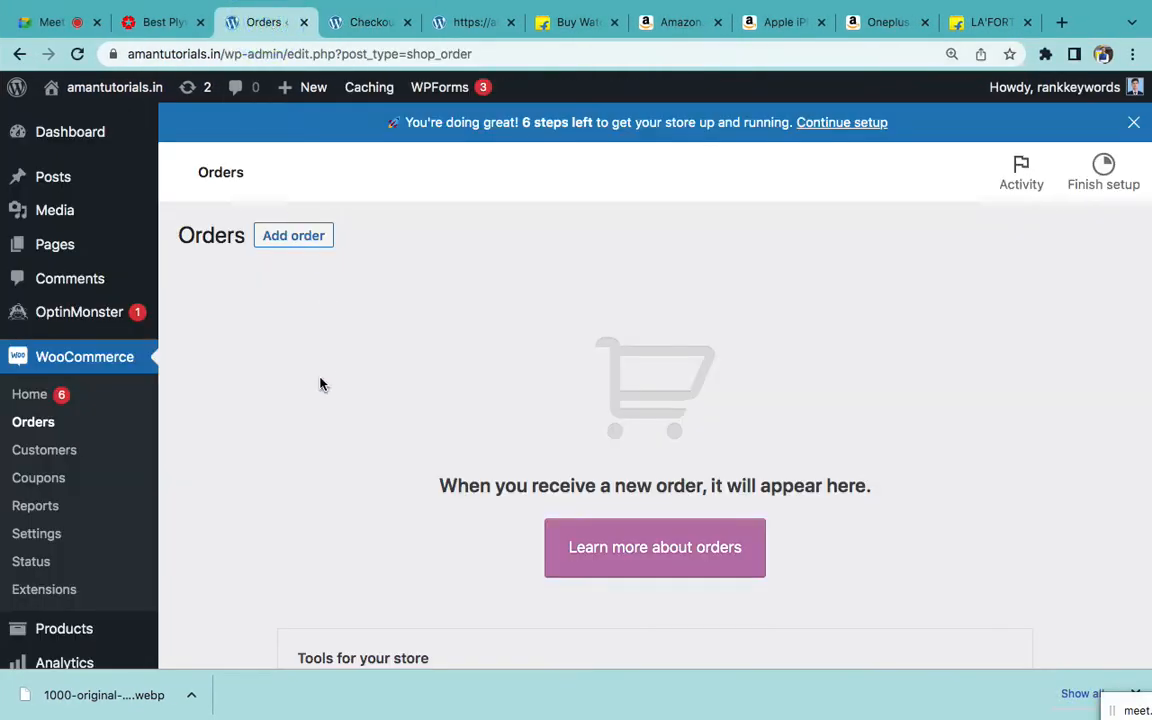
pyautogui.scroll(-5, 320, 384)
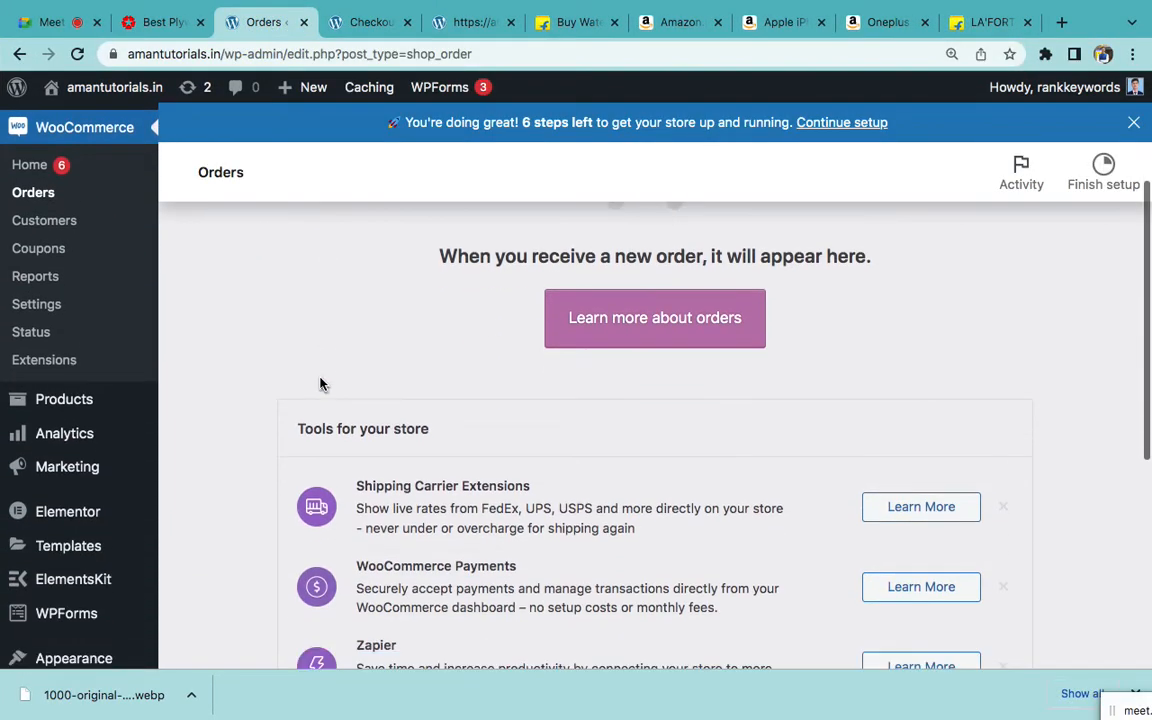
pyautogui.scroll(1, 300, 386)
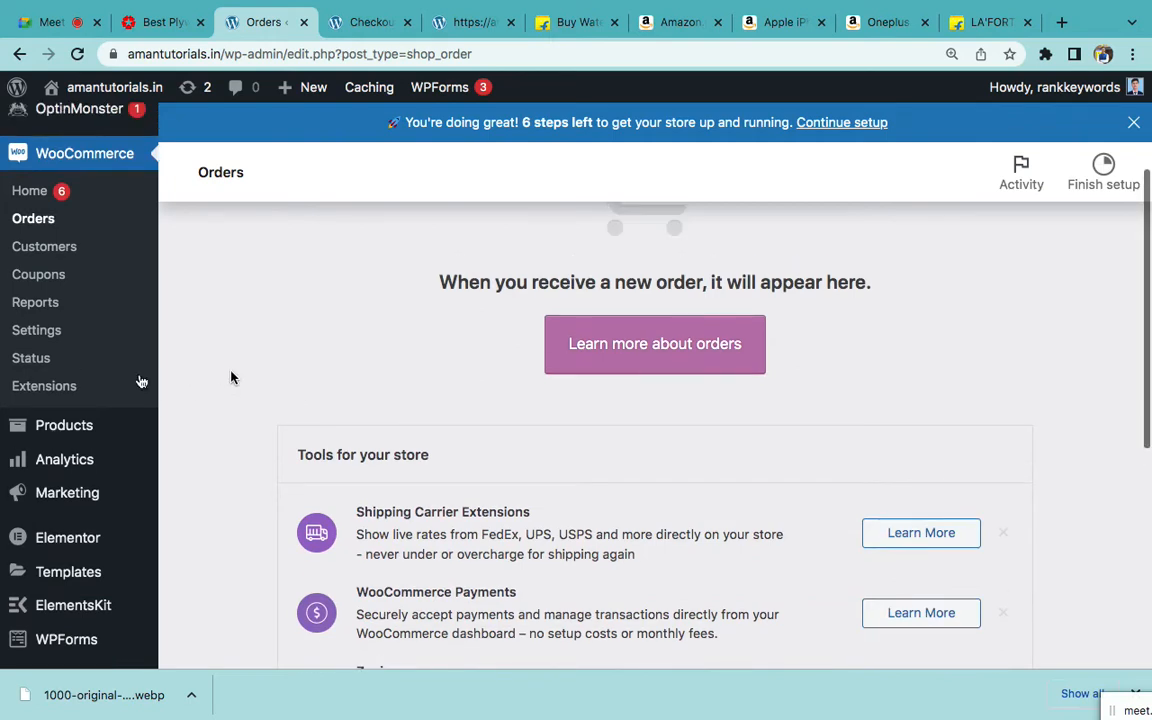
# Step: Enable Cash on delivery in WooCommerce Payments, save the changes, and return to the checkout tab
pyautogui.click(63, 343)
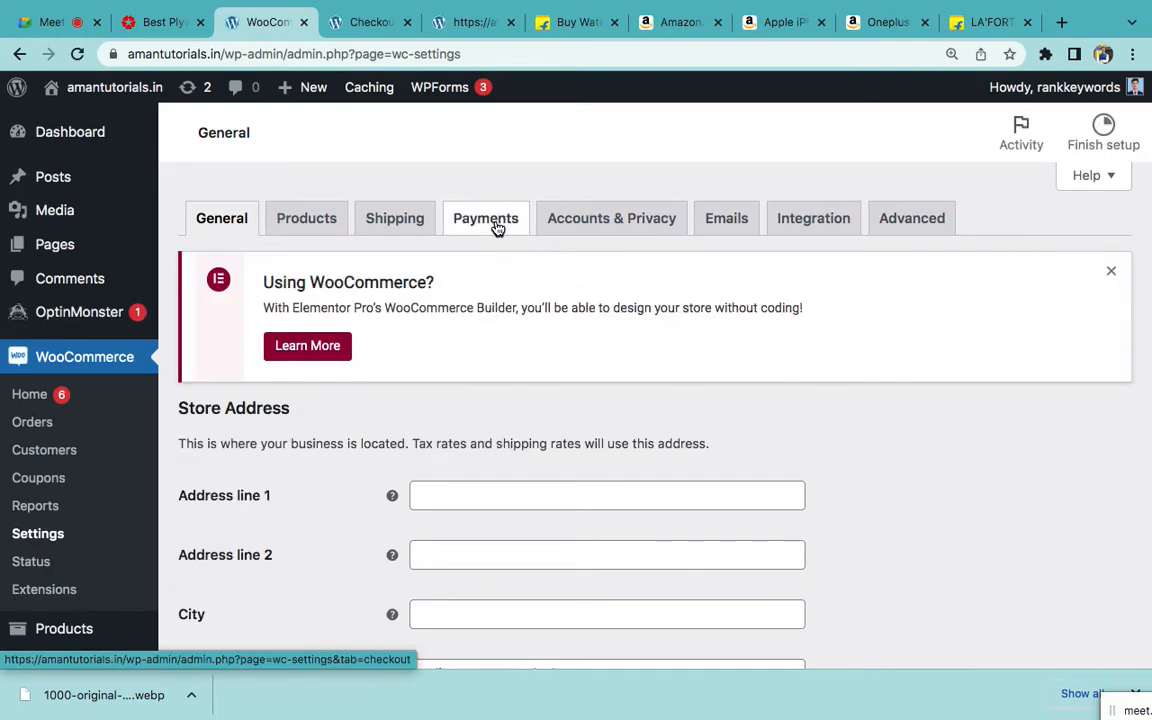
pyautogui.click(509, 271)
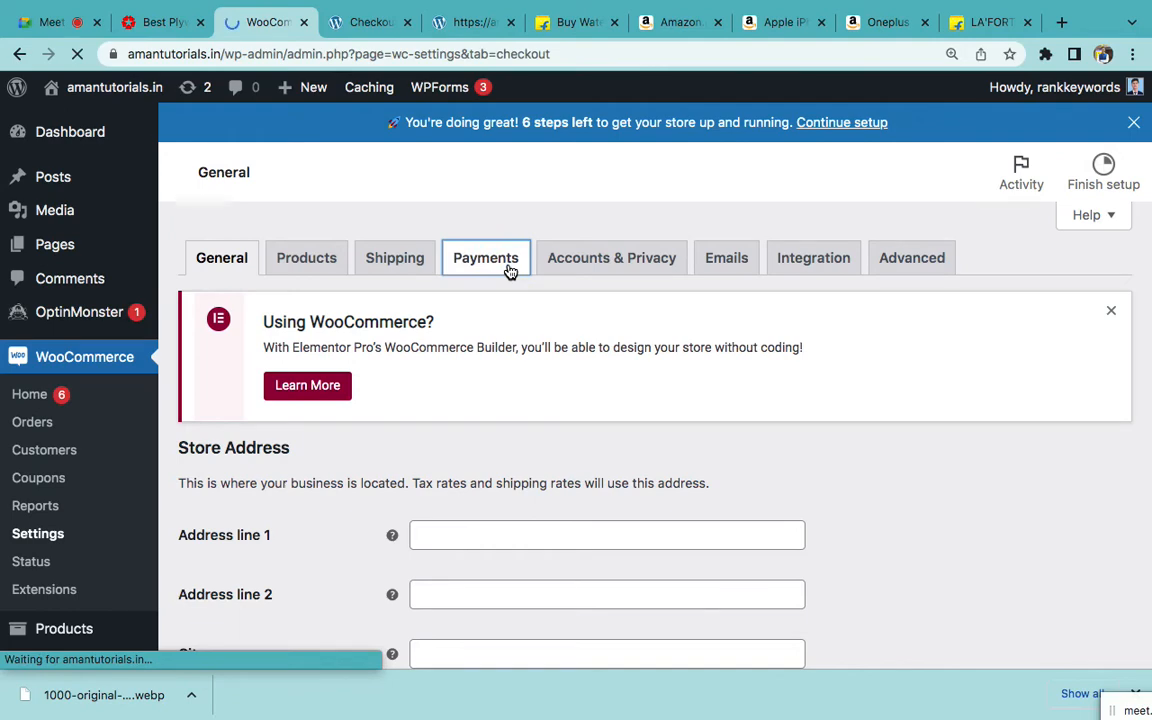
pyautogui.scroll(-5, 527, 386)
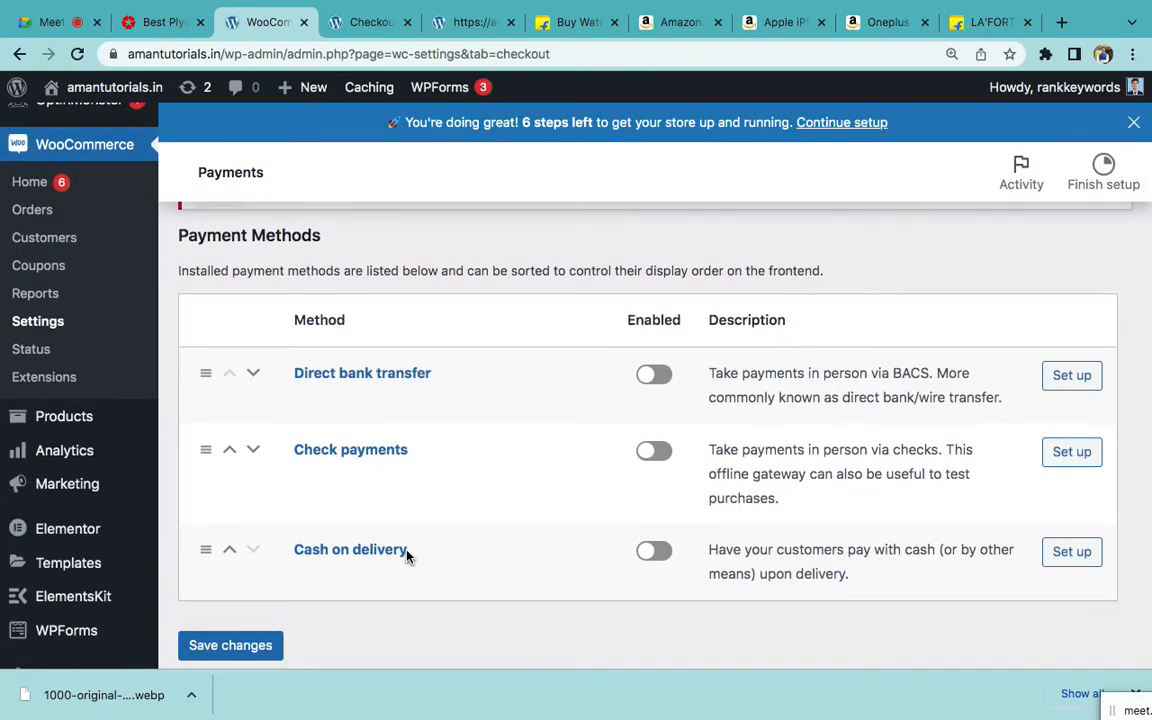
pyautogui.click(654, 551)
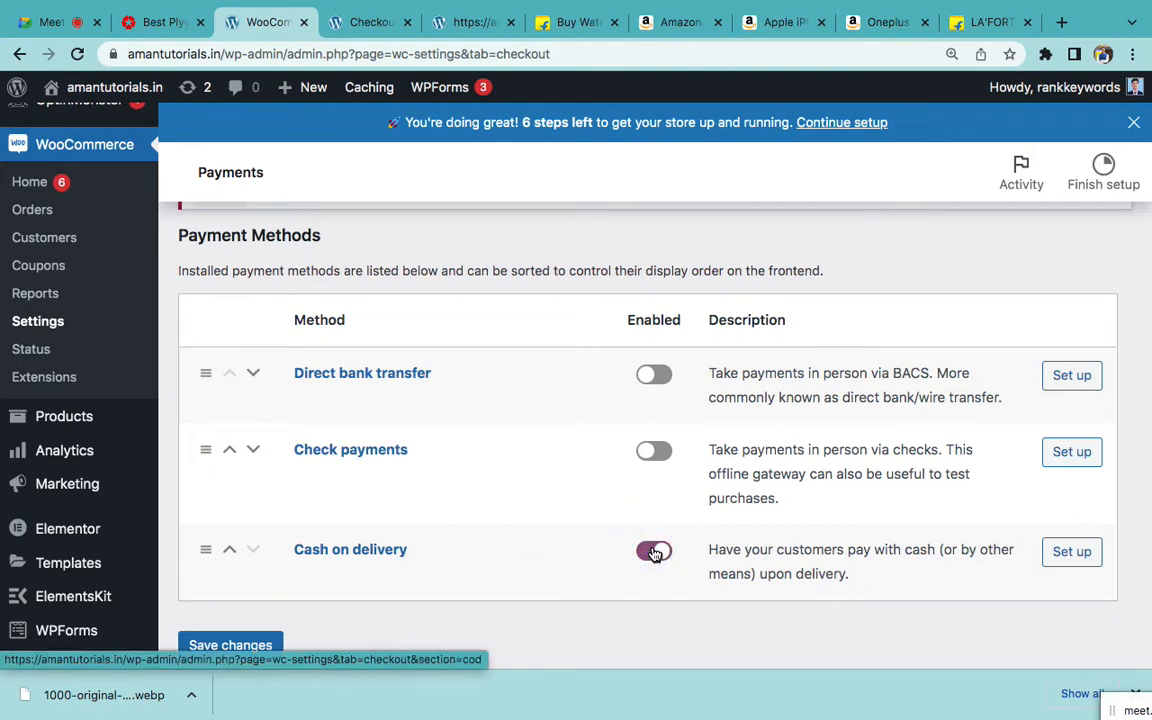
pyautogui.scroll(-2, 654, 553)
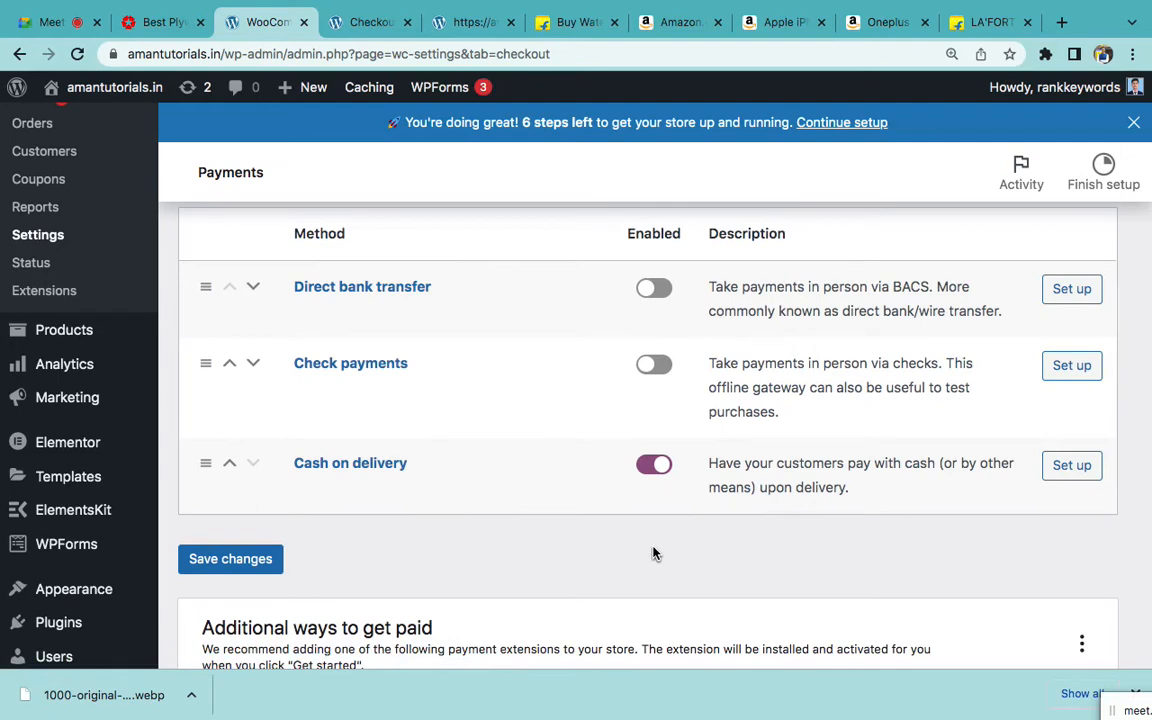
pyautogui.scroll(2, 654, 553)
pyautogui.scroll(1, 655, 553)
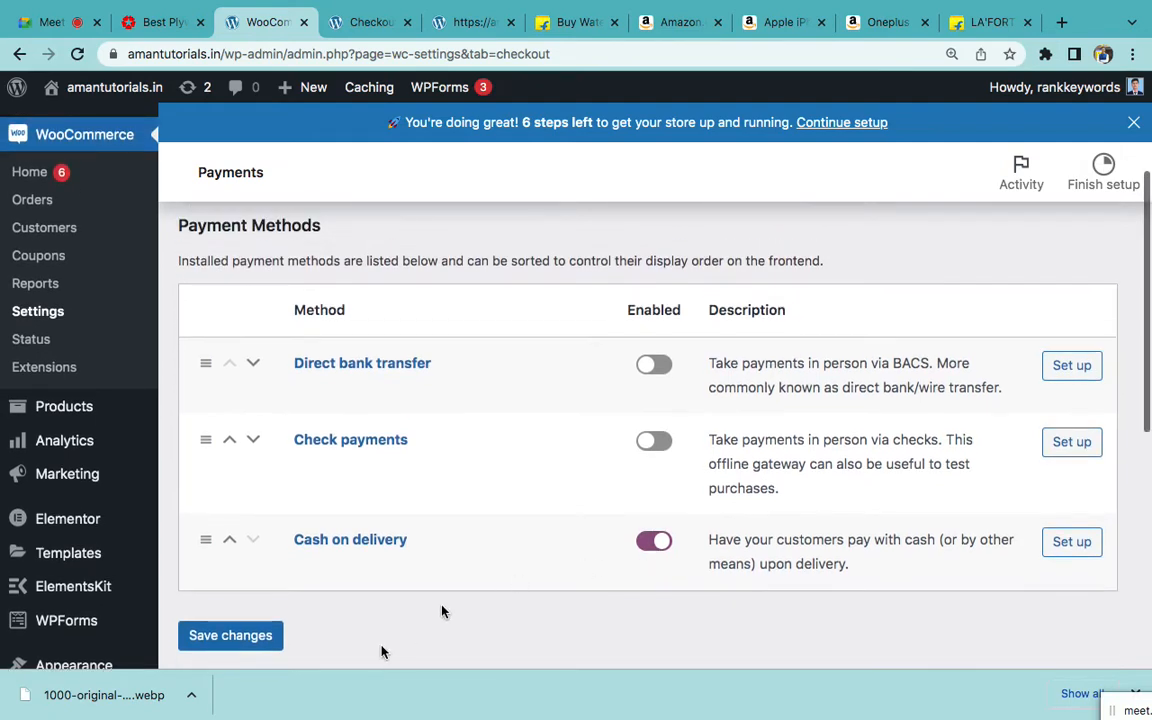
pyautogui.click(268, 639)
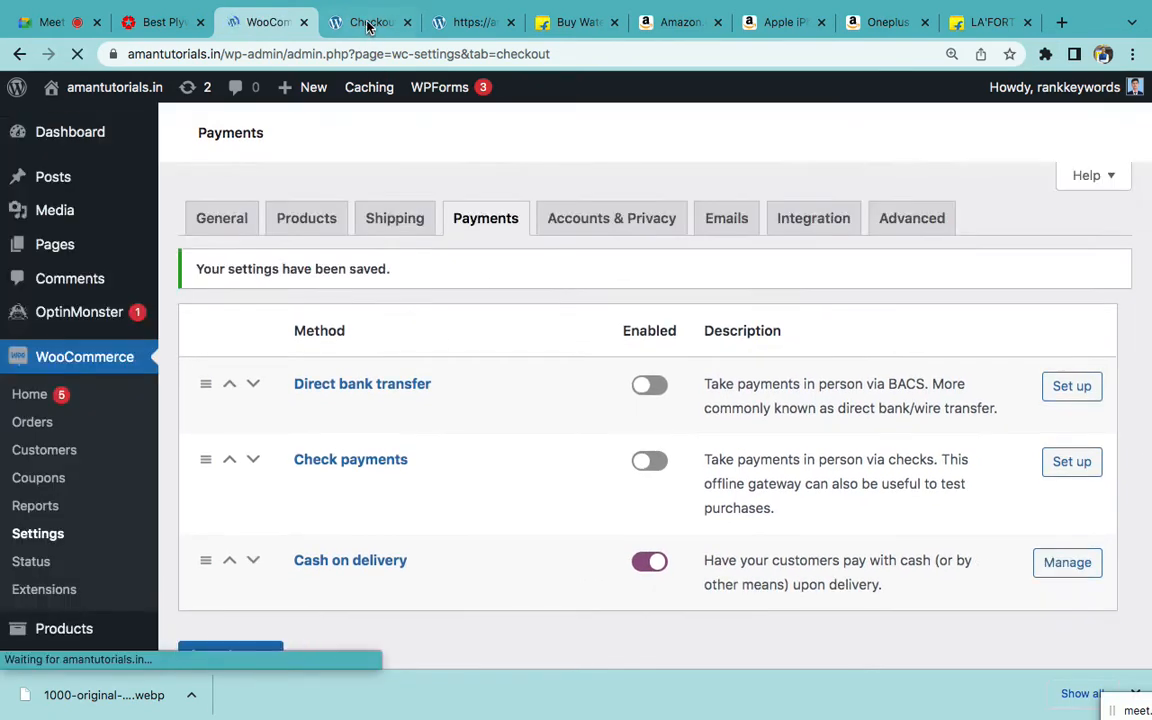
pyautogui.click(360, 21)
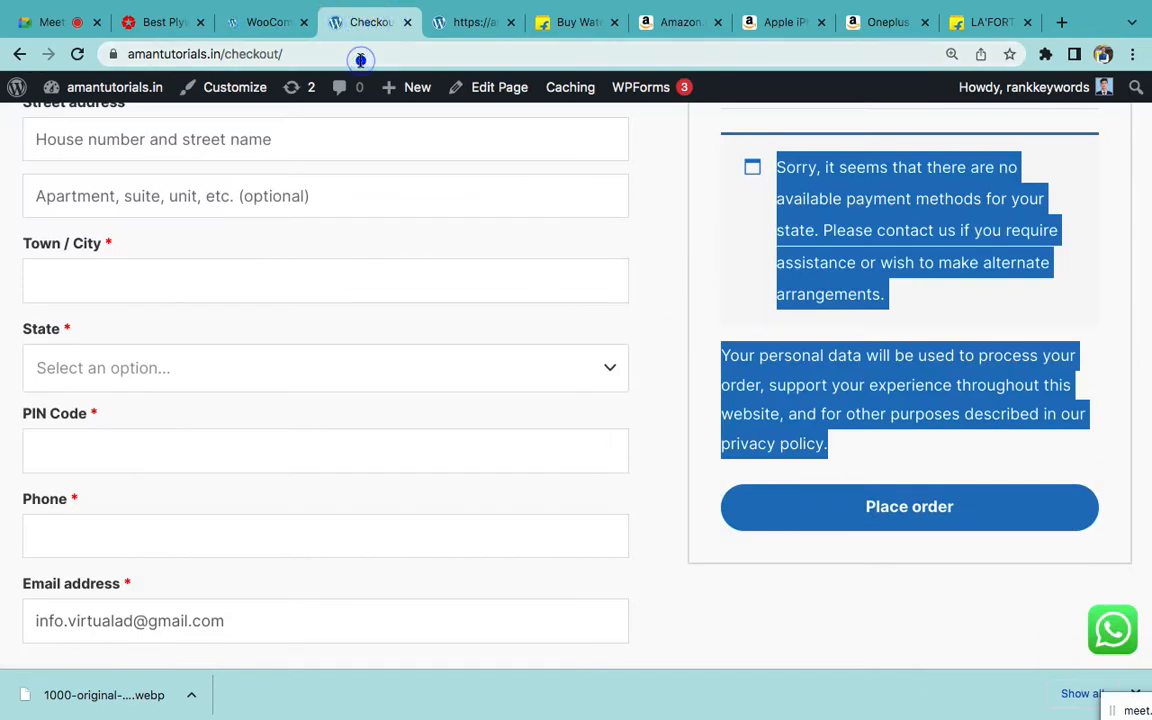
# Step: Reload the checkout page and highlight its new Cash on delivery option
pyautogui.click(360, 58)
pyautogui.press('Return')
pyautogui.scroll(2, 700, 490)
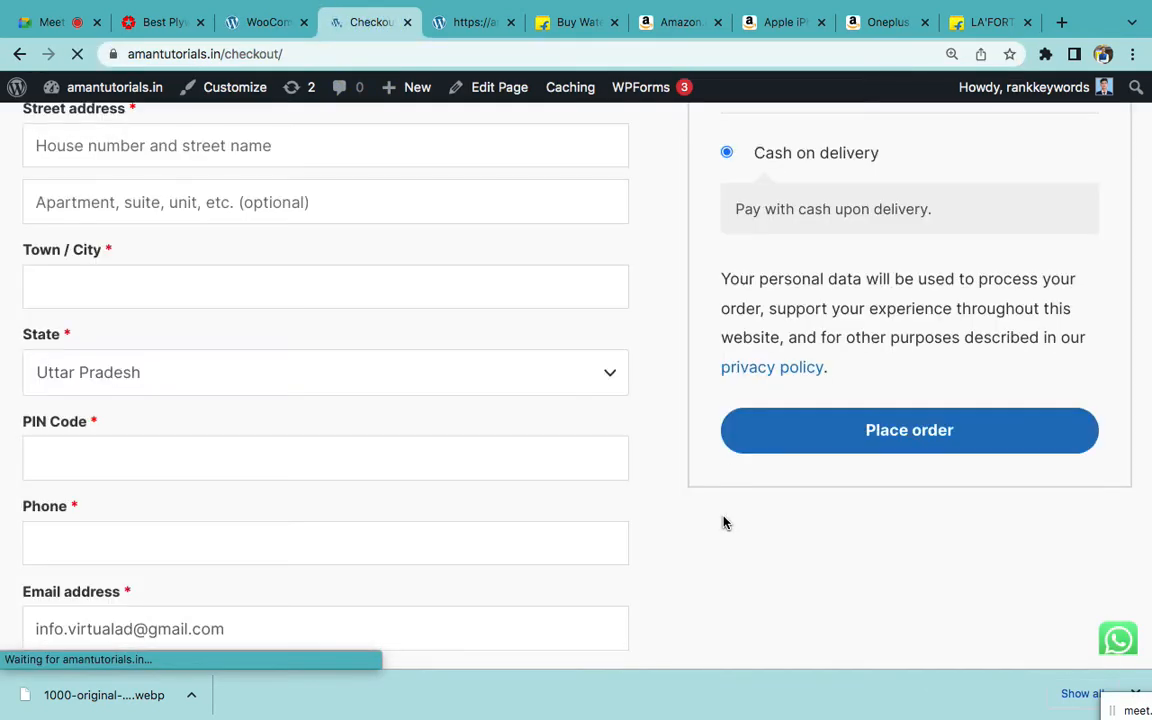
pyautogui.scroll(2, 690, 402)
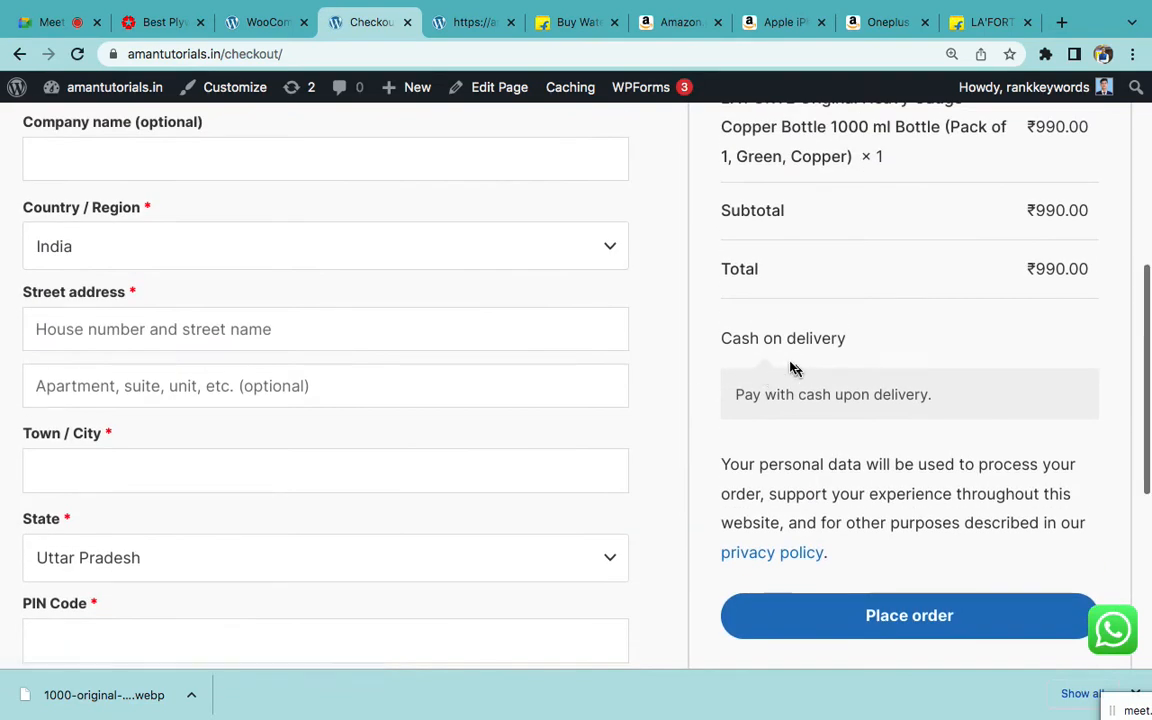
pyautogui.click(789, 366)
pyautogui.tripleClick(779, 352)
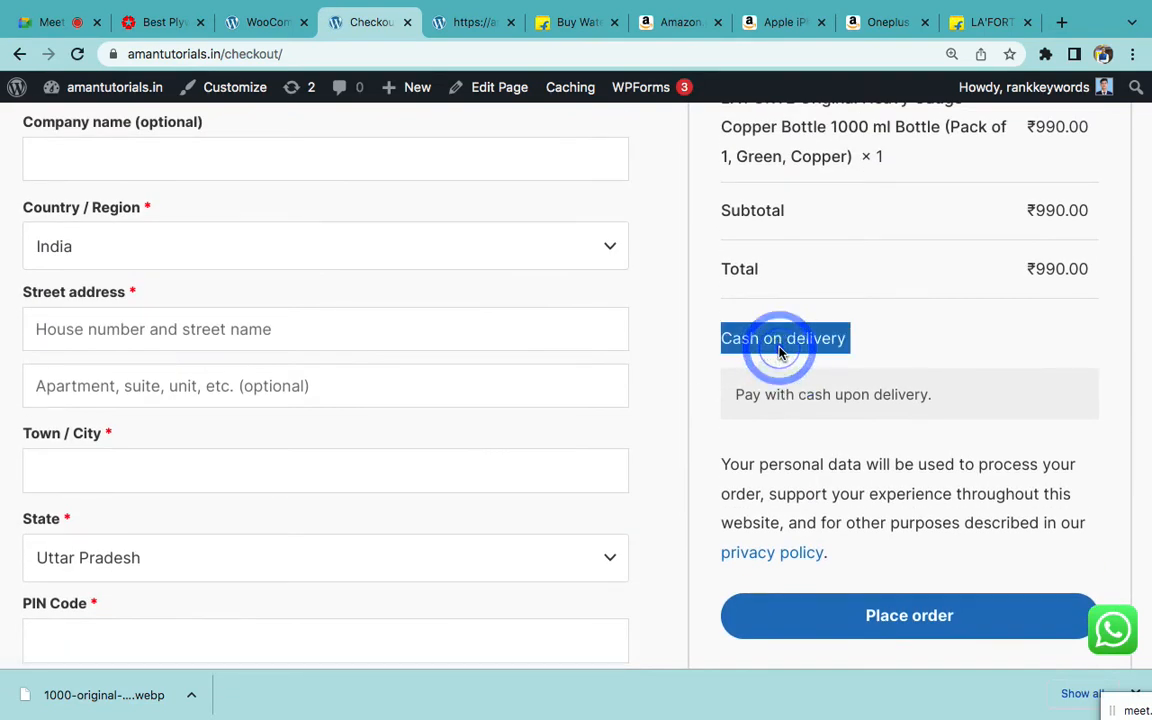
pyautogui.scroll(2, 747, 400)
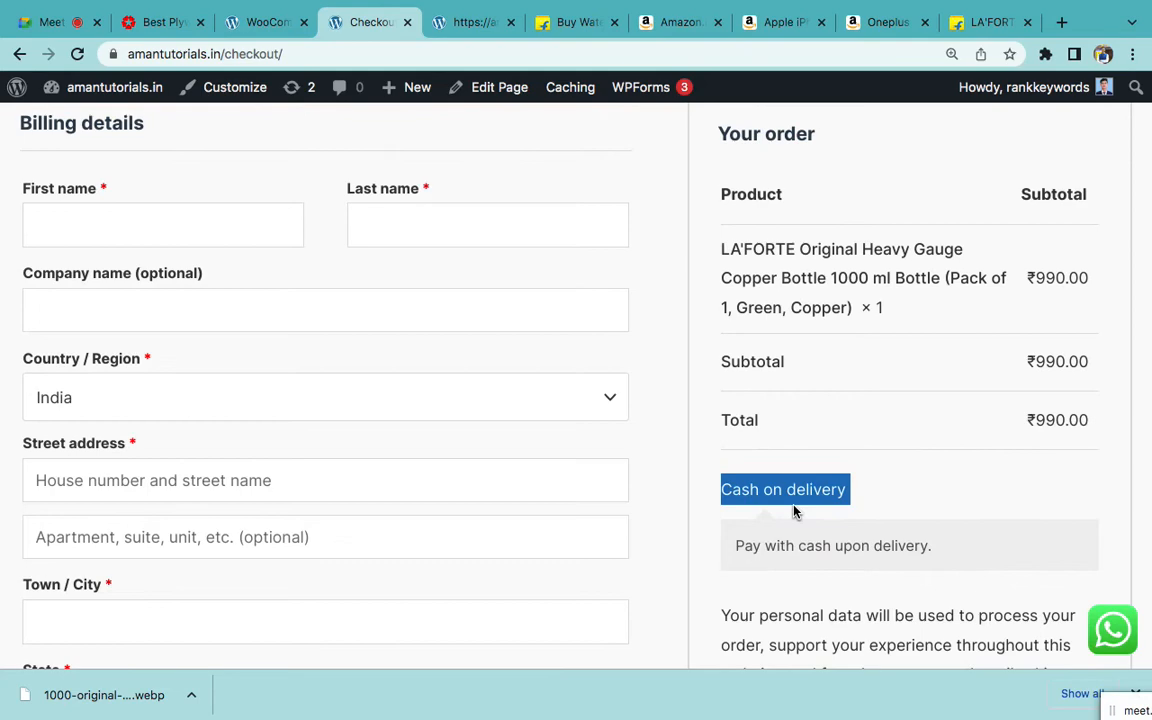
pyautogui.scroll(-1, 795, 512)
pyautogui.scroll(5, 795, 512)
pyautogui.scroll(-4, 795, 512)
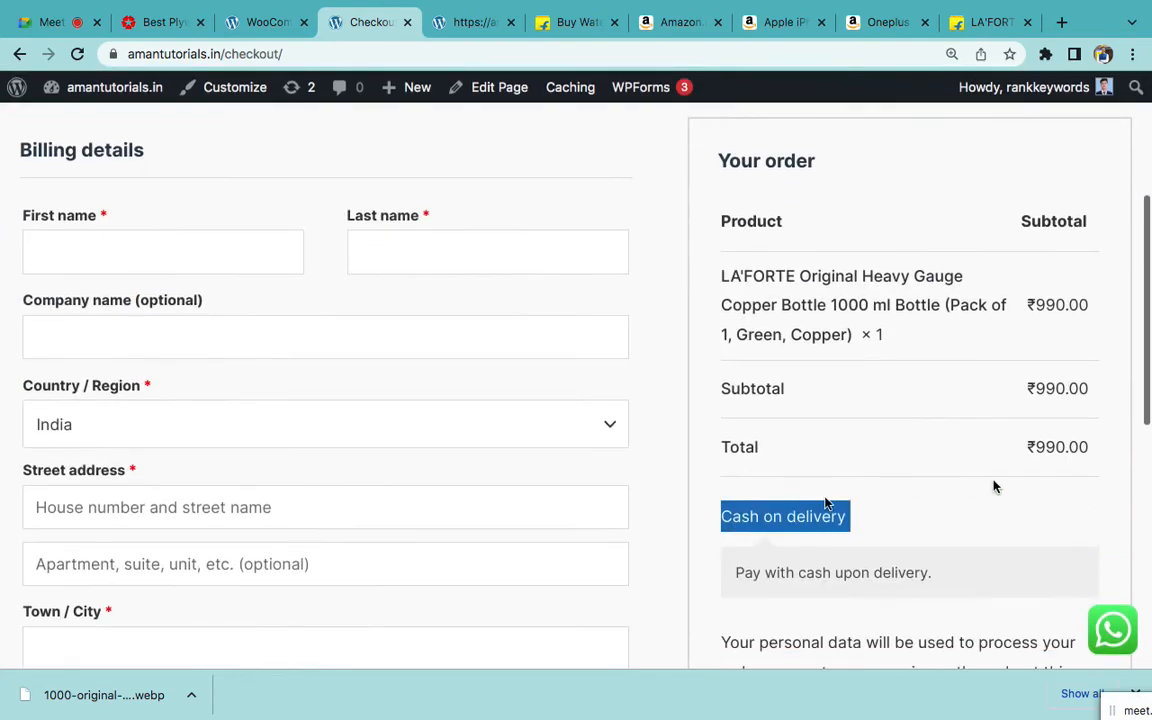
pyautogui.scroll(-2, 803, 515)
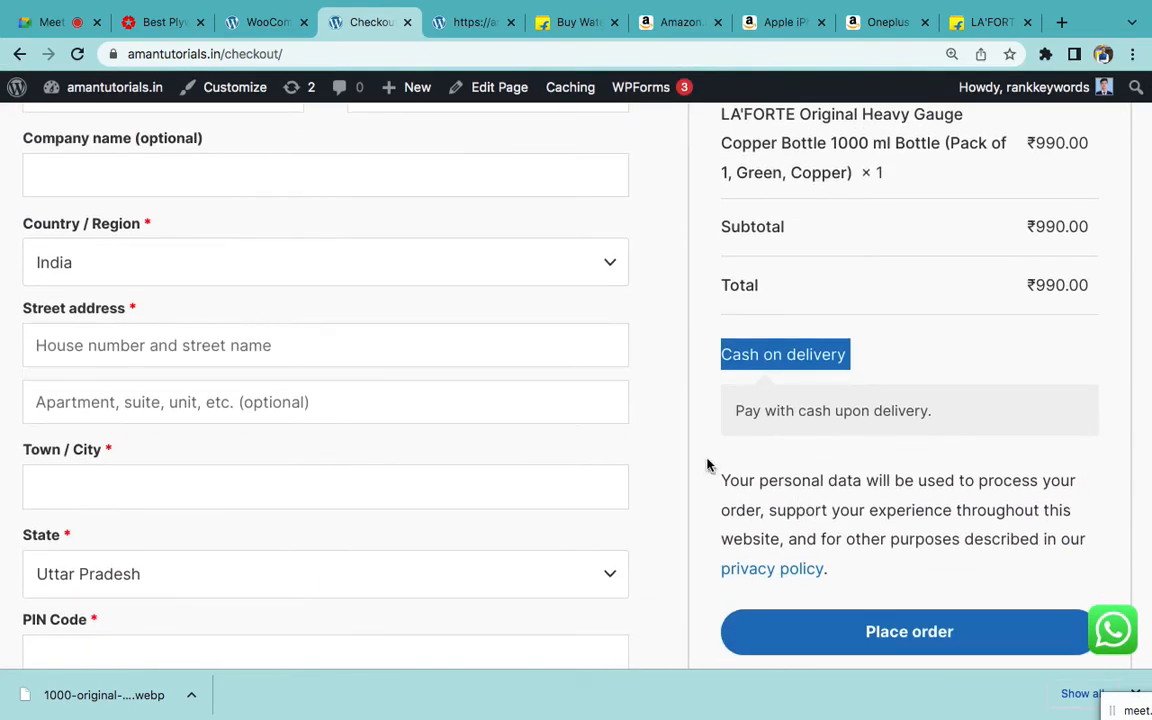
# Step: Switch to the Word notes and select the Online Payment list item
pyautogui.moveTo(720, 715)
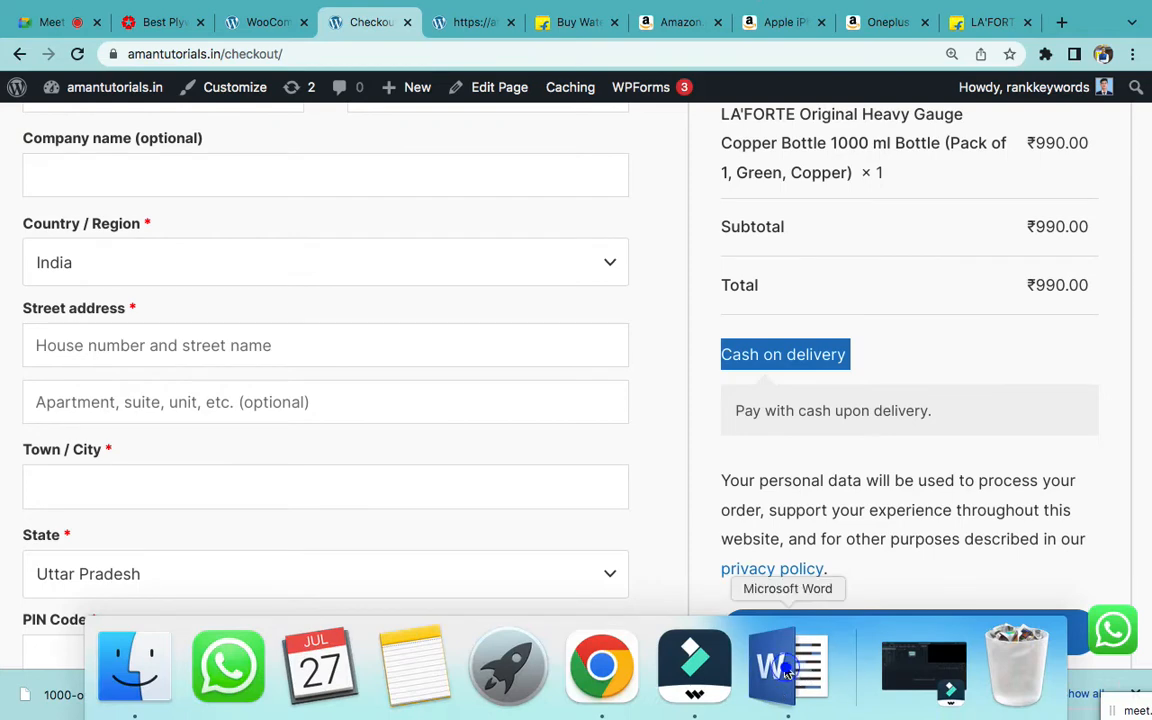
pyautogui.click(776, 662)
pyautogui.tripleClick(580, 360)
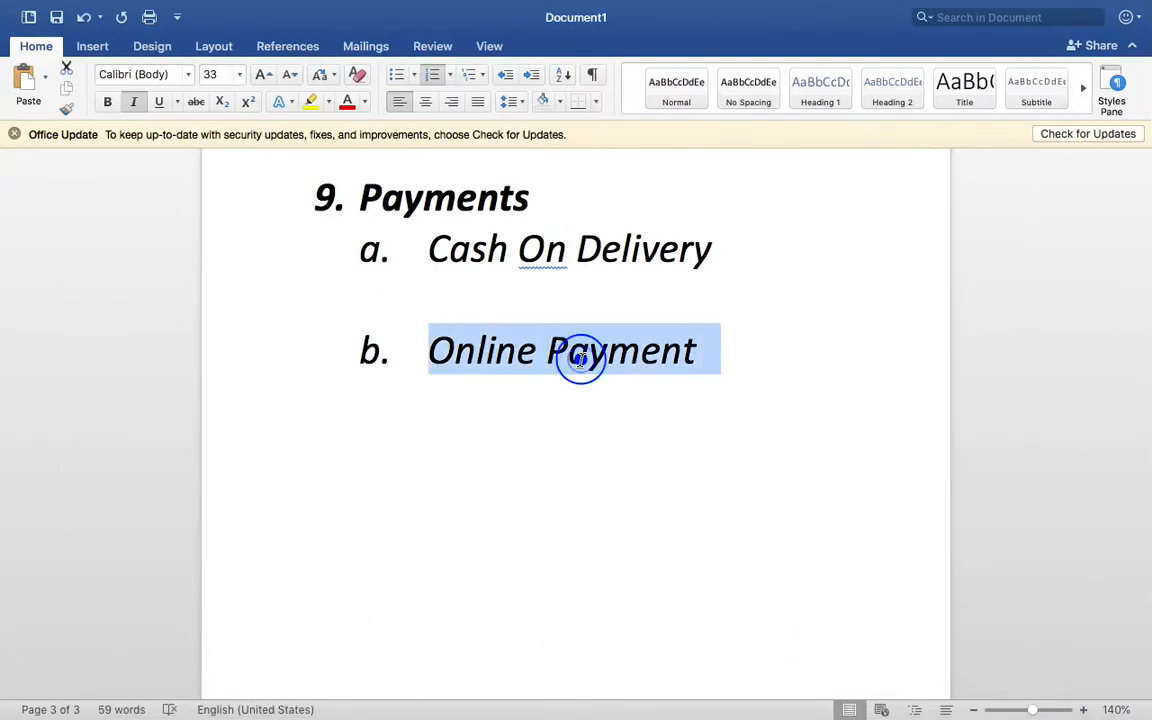
# Step: Add a Payment Gateway line with Paytm, Razorpay and Instamojo as sub-bullets
pyautogui.click(746, 371)
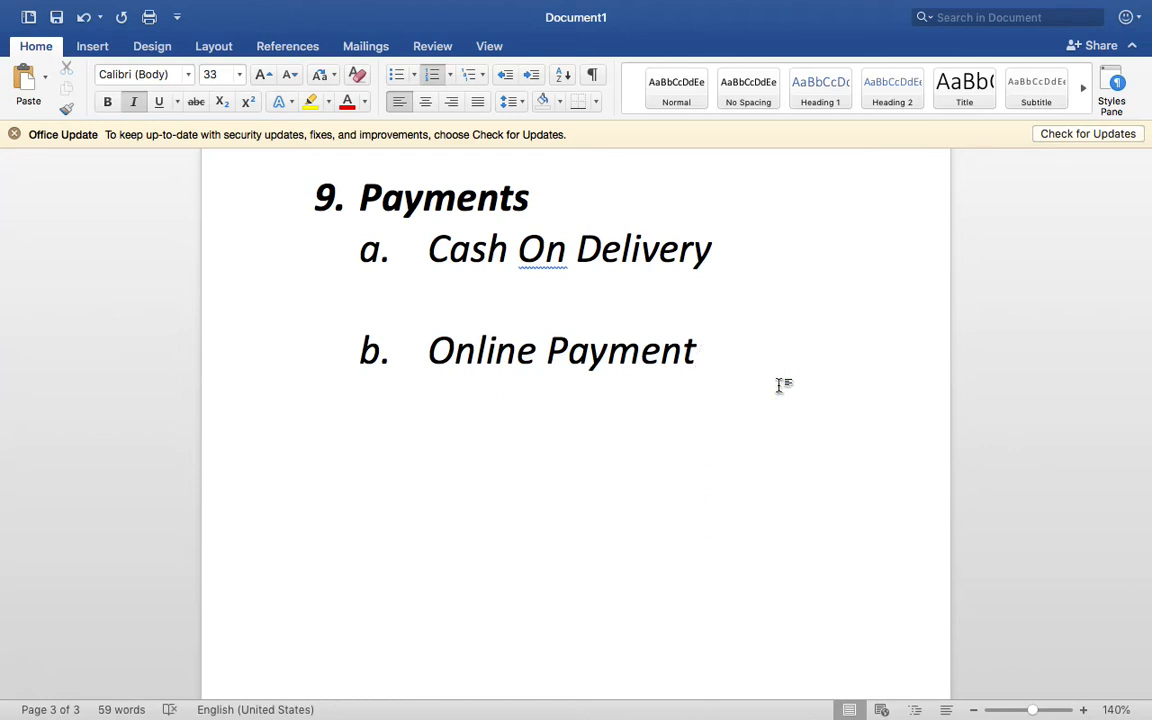
pyautogui.scroll(-1, 781, 385)
pyautogui.press('Return')
pyautogui.press('Return')
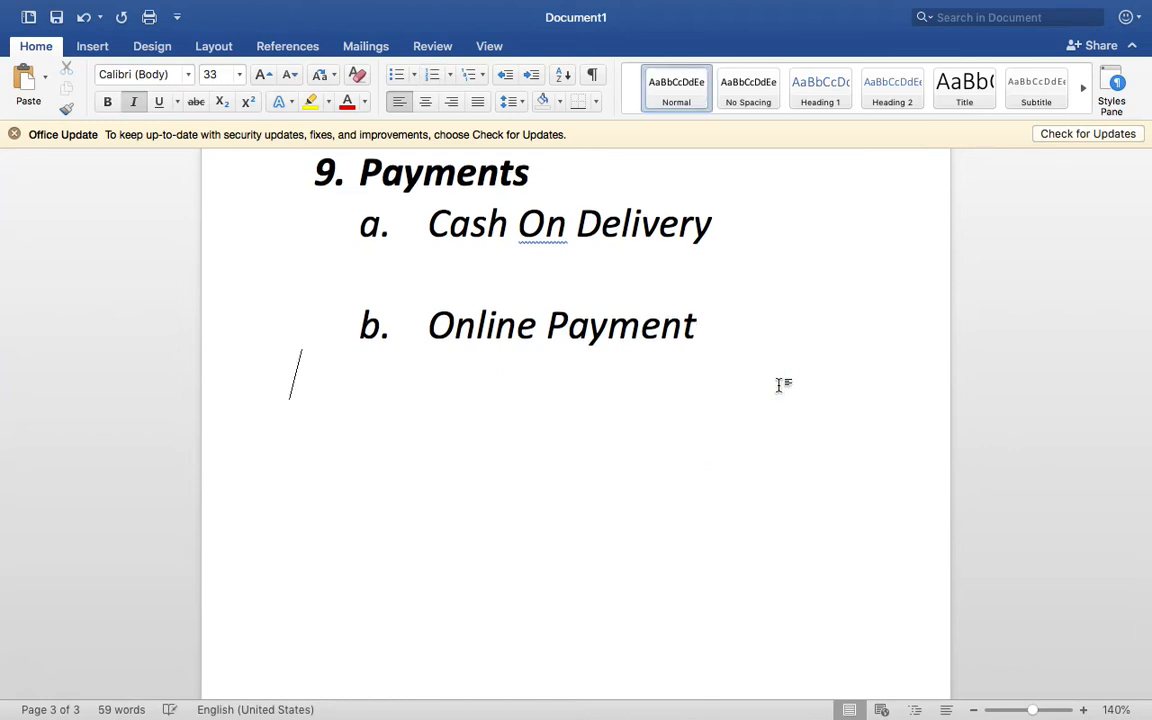
pyautogui.write('>')
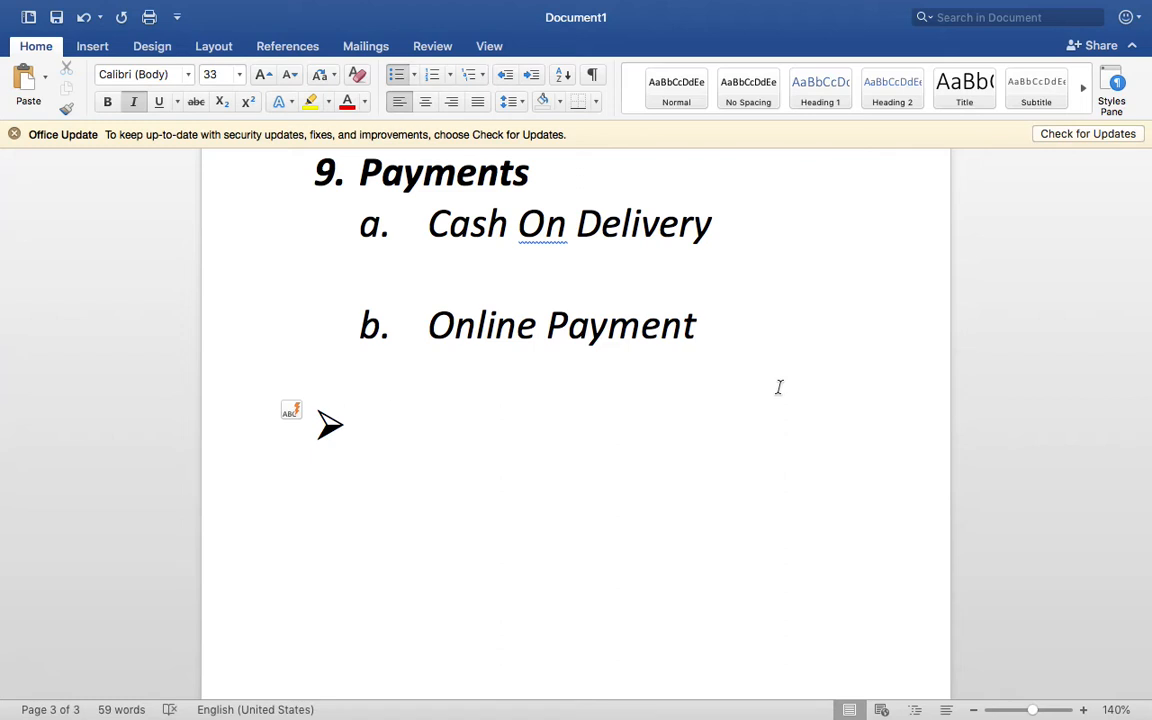
pyautogui.write('Pa')
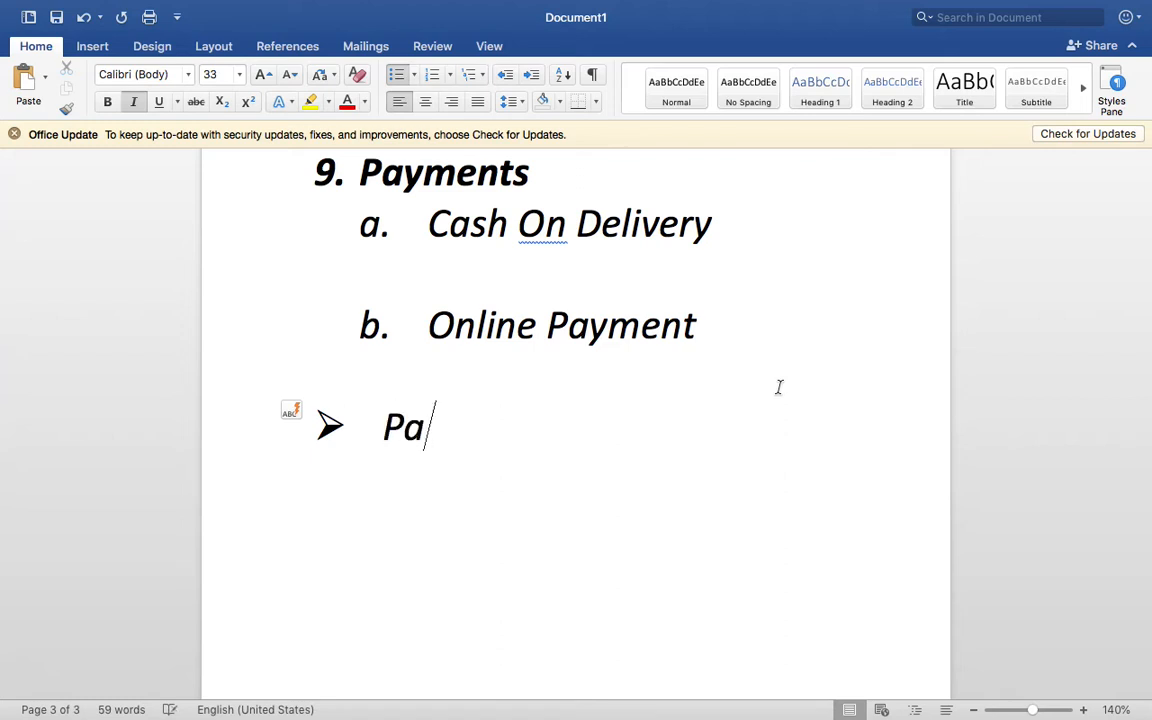
pyautogui.write('yment')
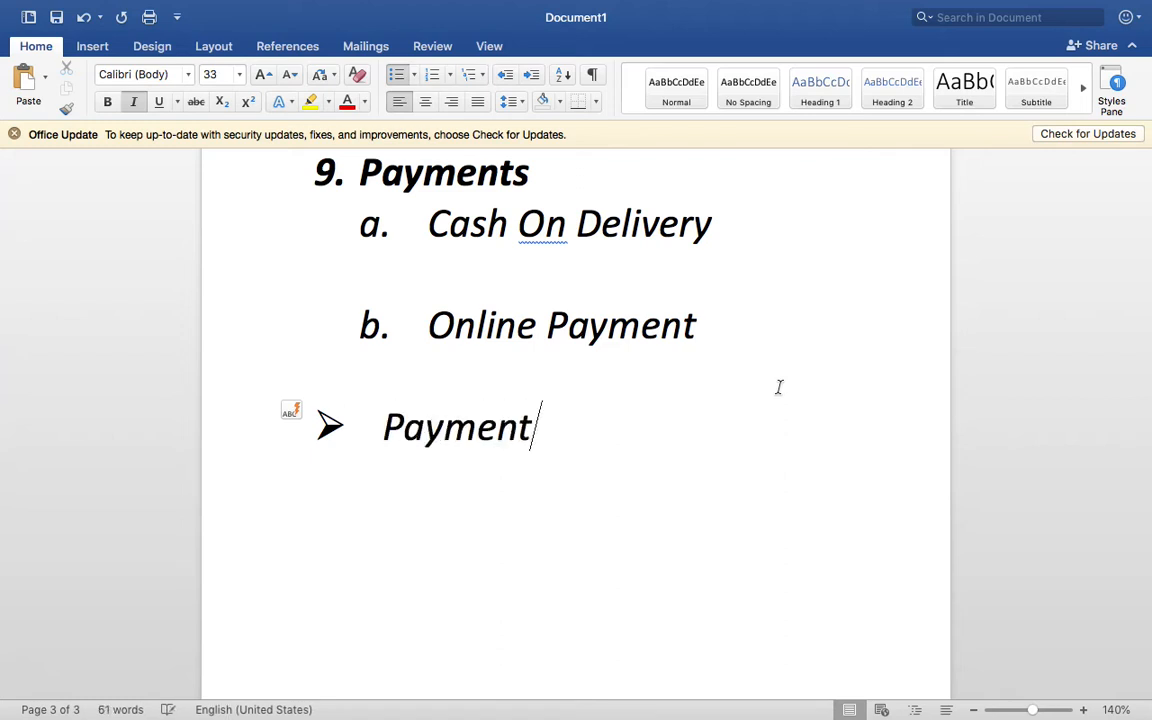
pyautogui.write(' Ga')
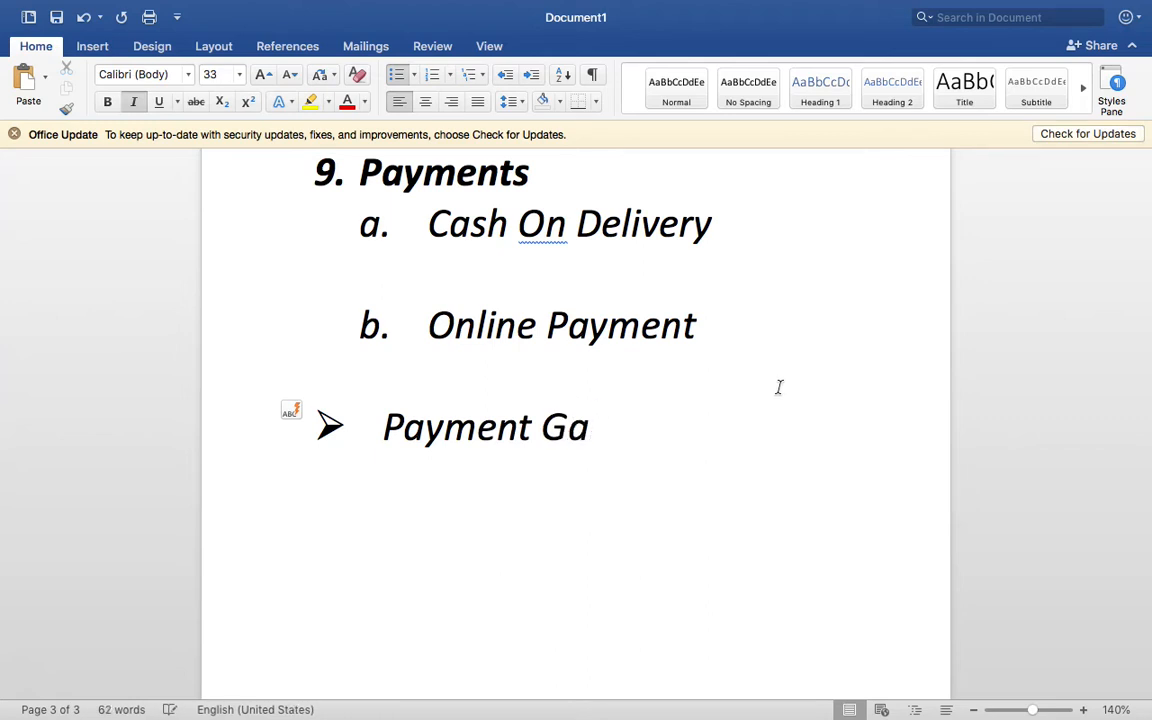
pyautogui.write('teway')
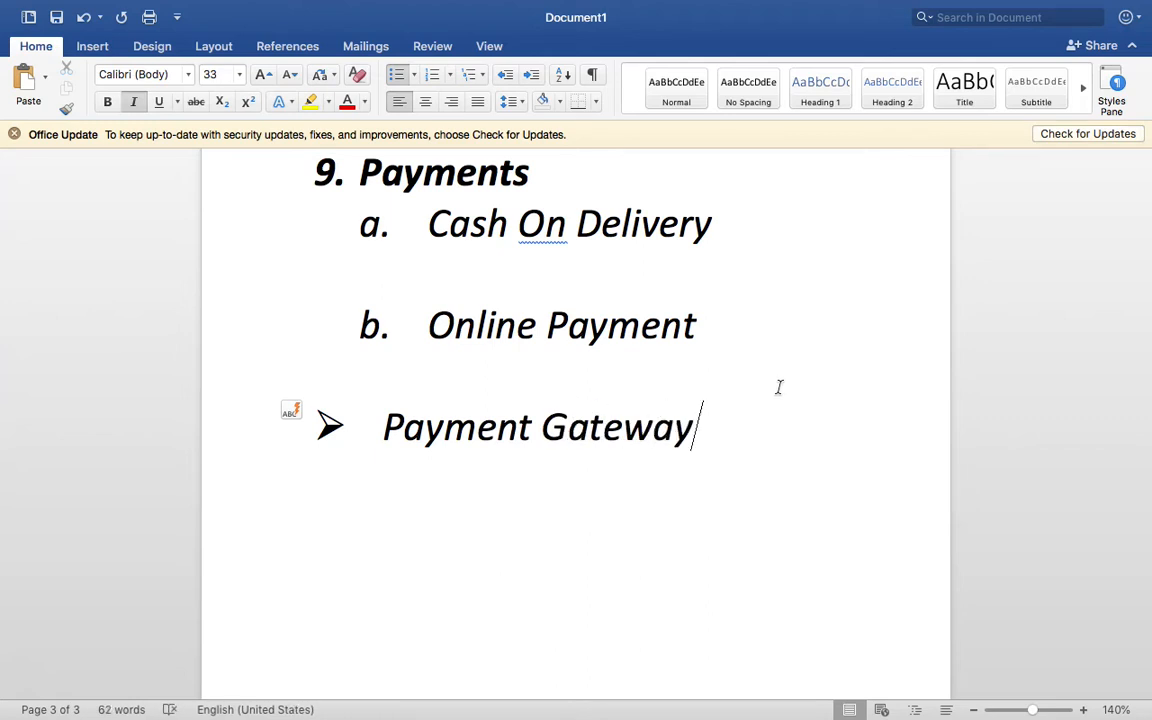
pyautogui.press('Return')
pyautogui.press('Tab')
pyautogui.write('Paytm')
pyautogui.press('Return')
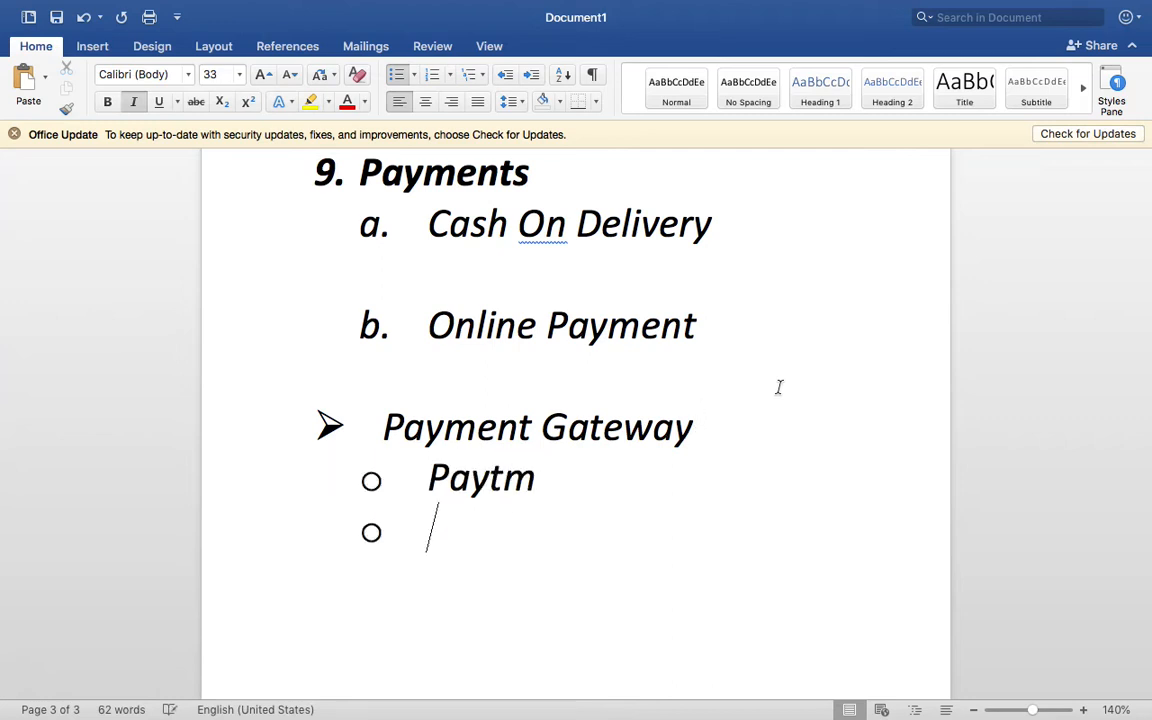
pyautogui.write('Razorpay')
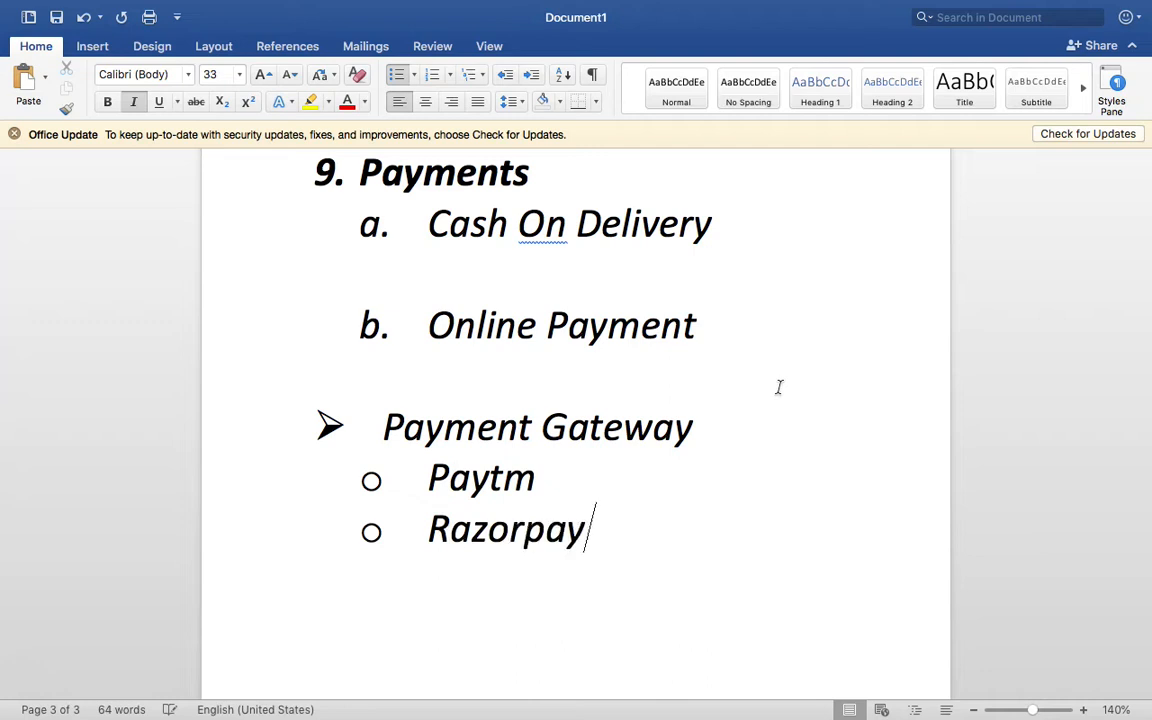
pyautogui.press('Return')
pyautogui.write('Insta')
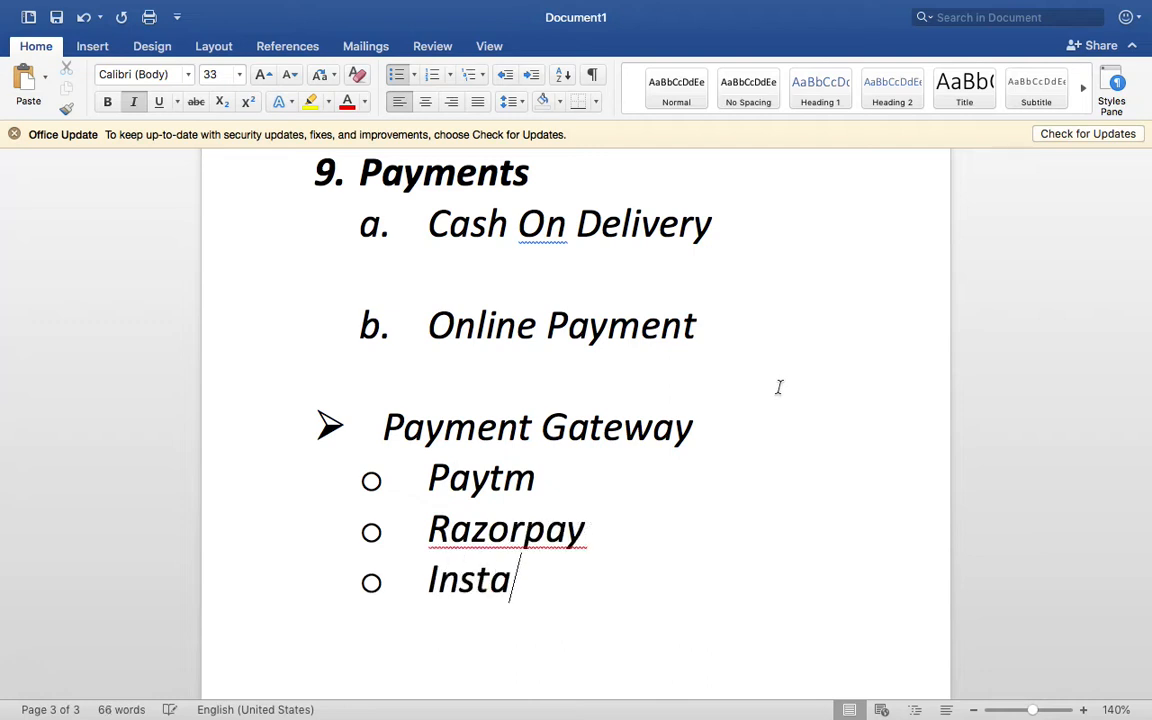
pyautogui.write('mojo')
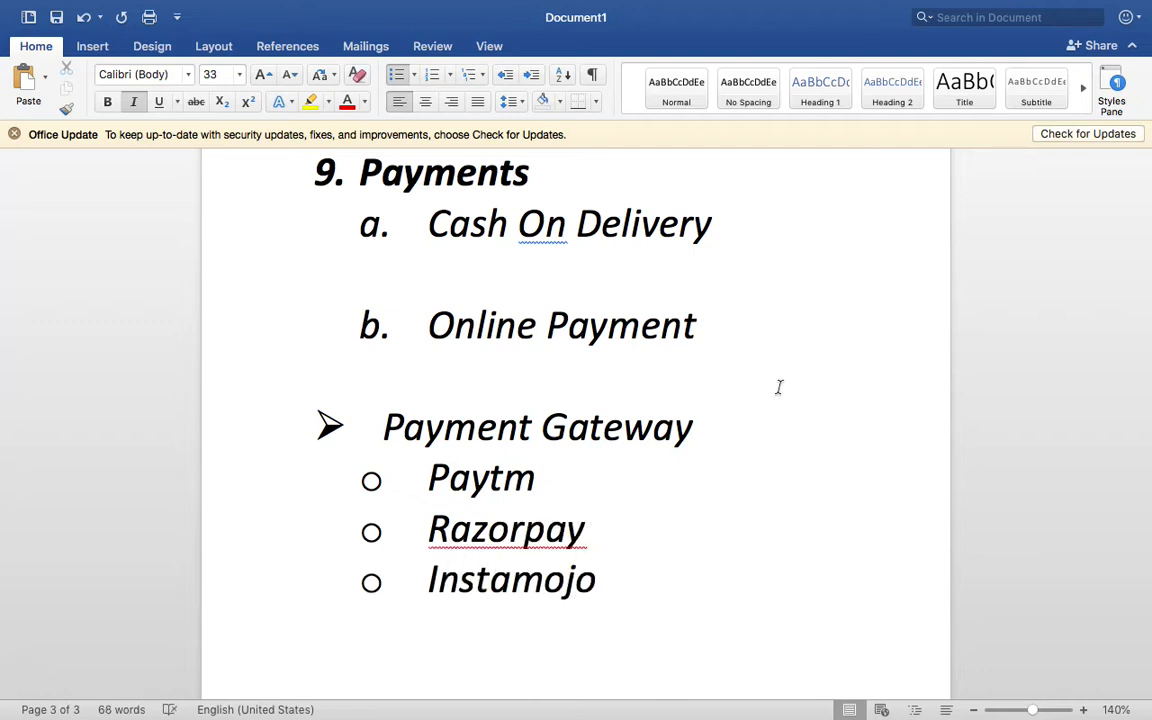
# Step: Bold the Payment Gateway heading and add CCavenue below Instamojo
pyautogui.tripleClick(607, 427)
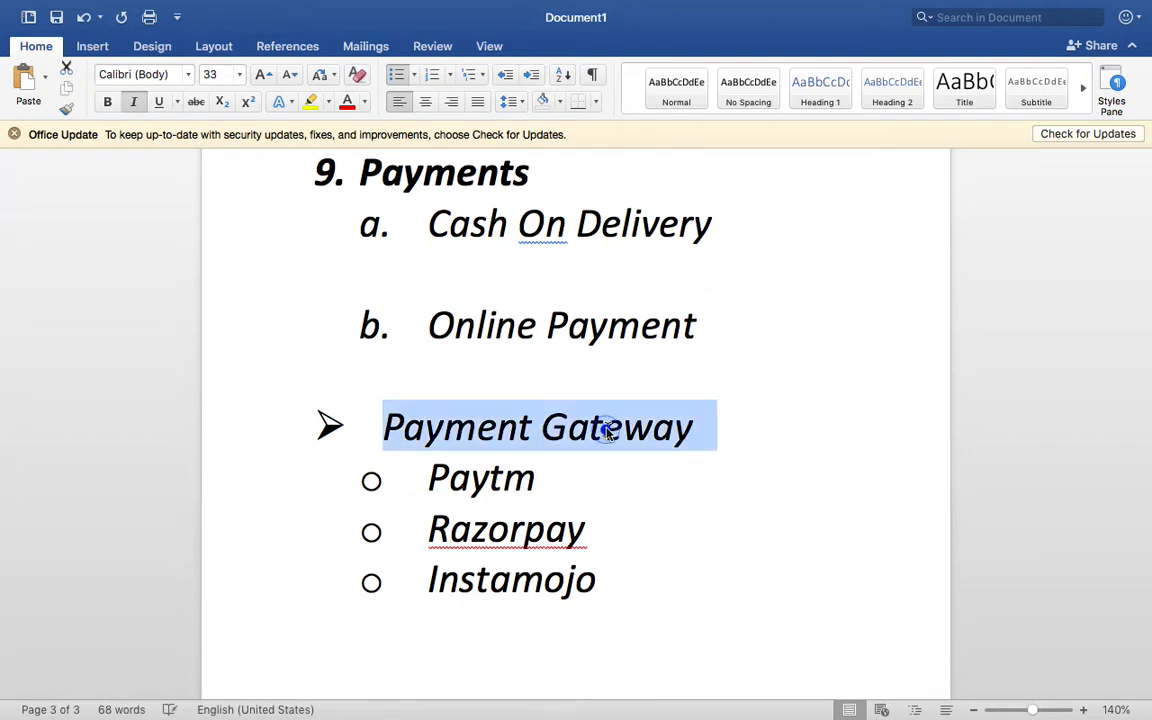
pyautogui.press('super+b')
pyautogui.click(662, 551)
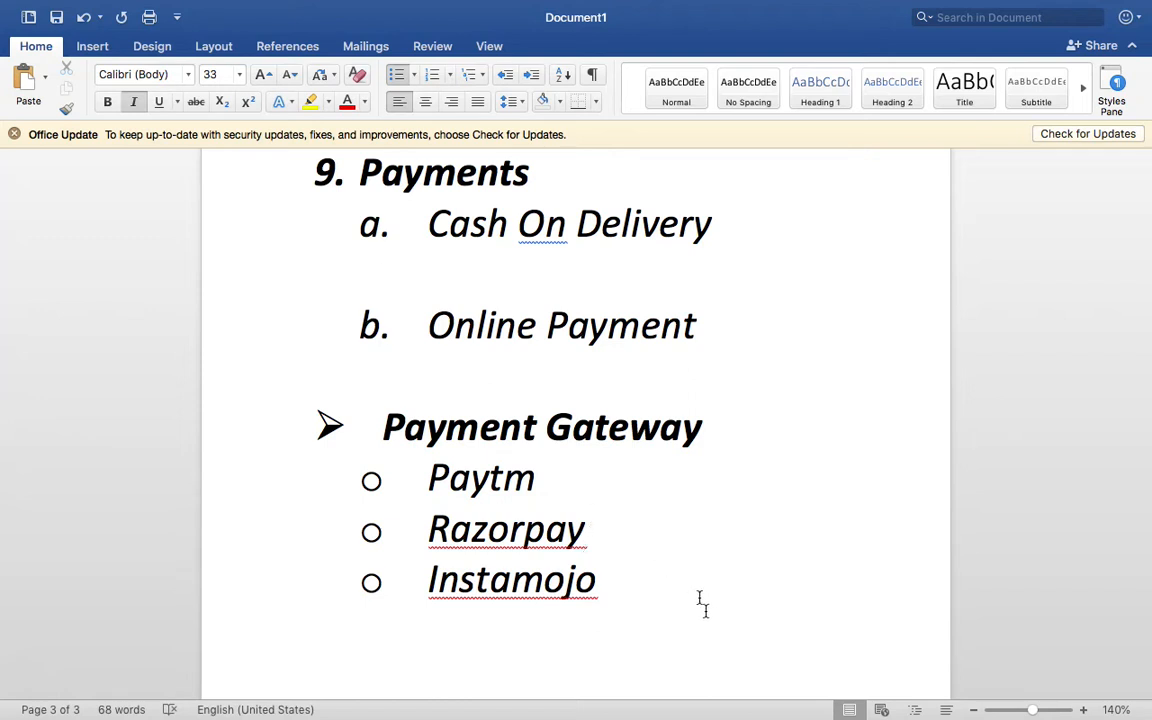
pyautogui.moveTo(705, 611); pyautogui.dragTo(439, 479)
pyautogui.click(658, 618)
pyautogui.press('Return')
pyautogui.write('CCavenue')
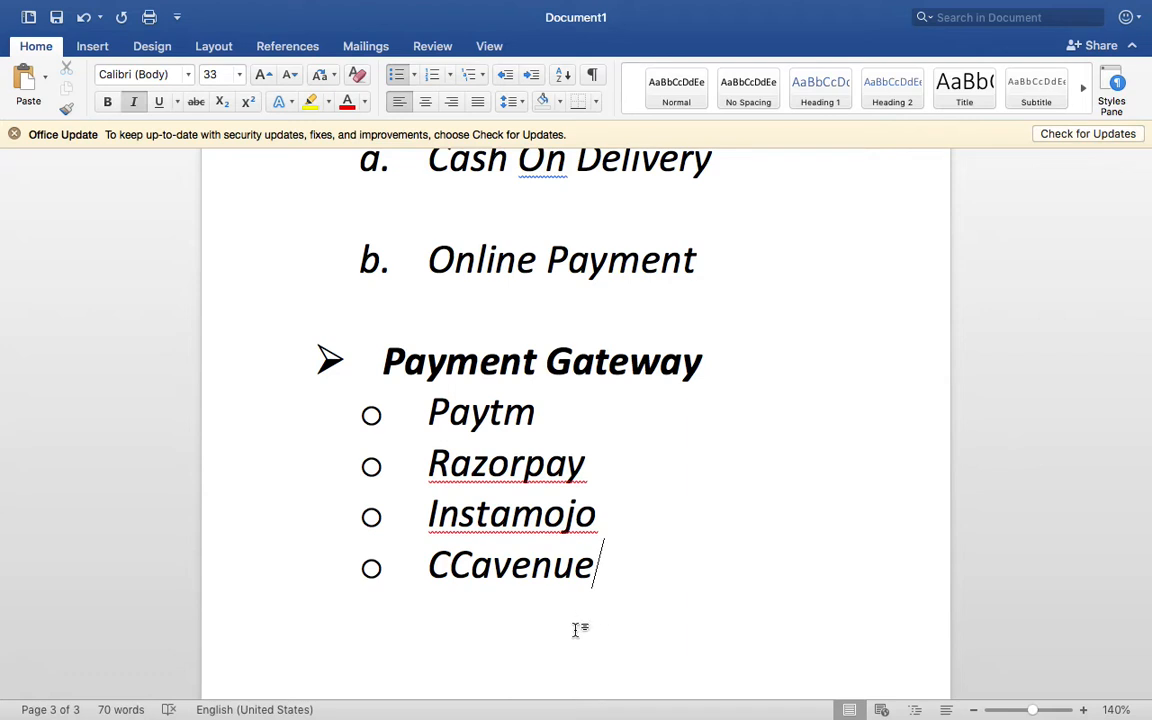
pyautogui.scroll(-3, 620, 608)
pyautogui.scroll(-4, 630, 606)
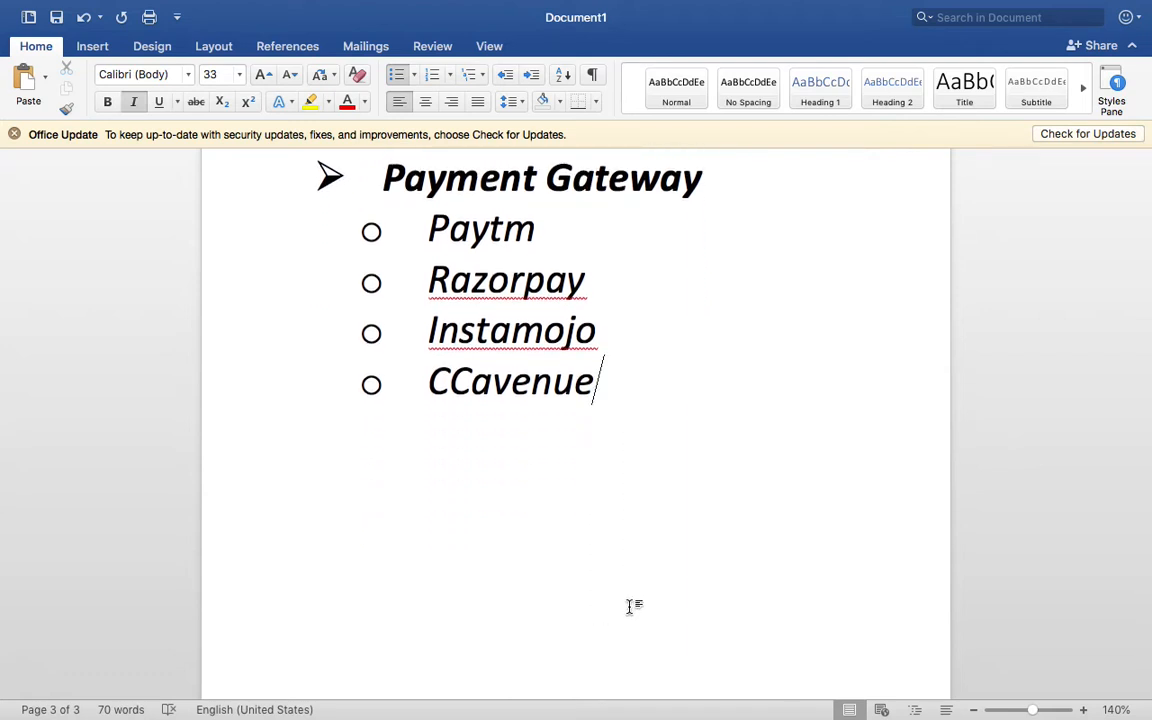
pyautogui.press('Return')
pyautogui.press('Return')
pyautogui.press('Return')
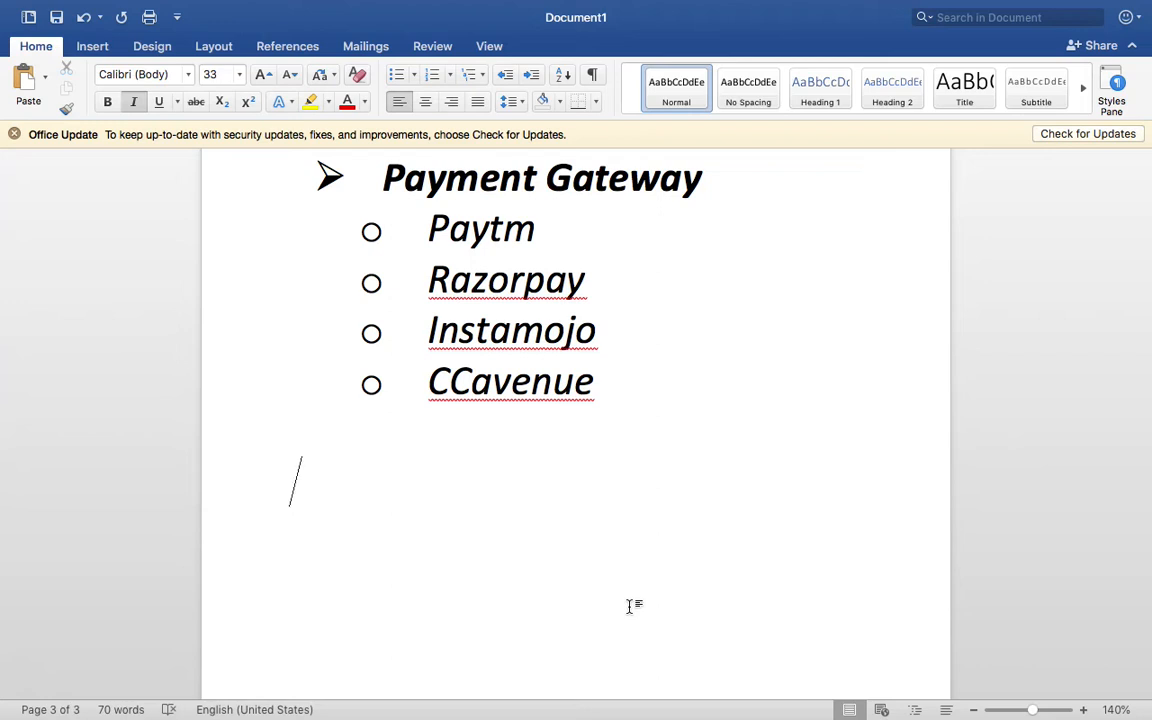
# Step: Highlight the four gateway names a few times, then switch to the browser checkout
pyautogui.moveTo(661, 417); pyautogui.dragTo(423, 240)
pyautogui.click(449, 514)
pyautogui.moveTo(612, 406); pyautogui.dragTo(463, 240)
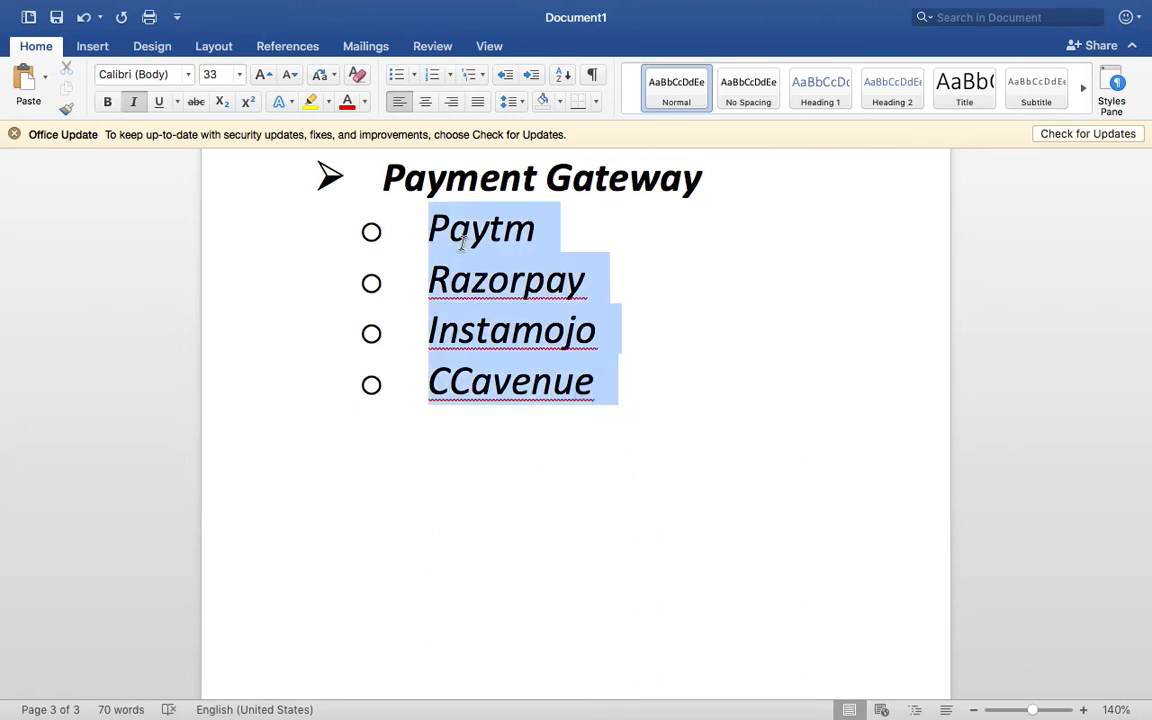
pyautogui.click(465, 550)
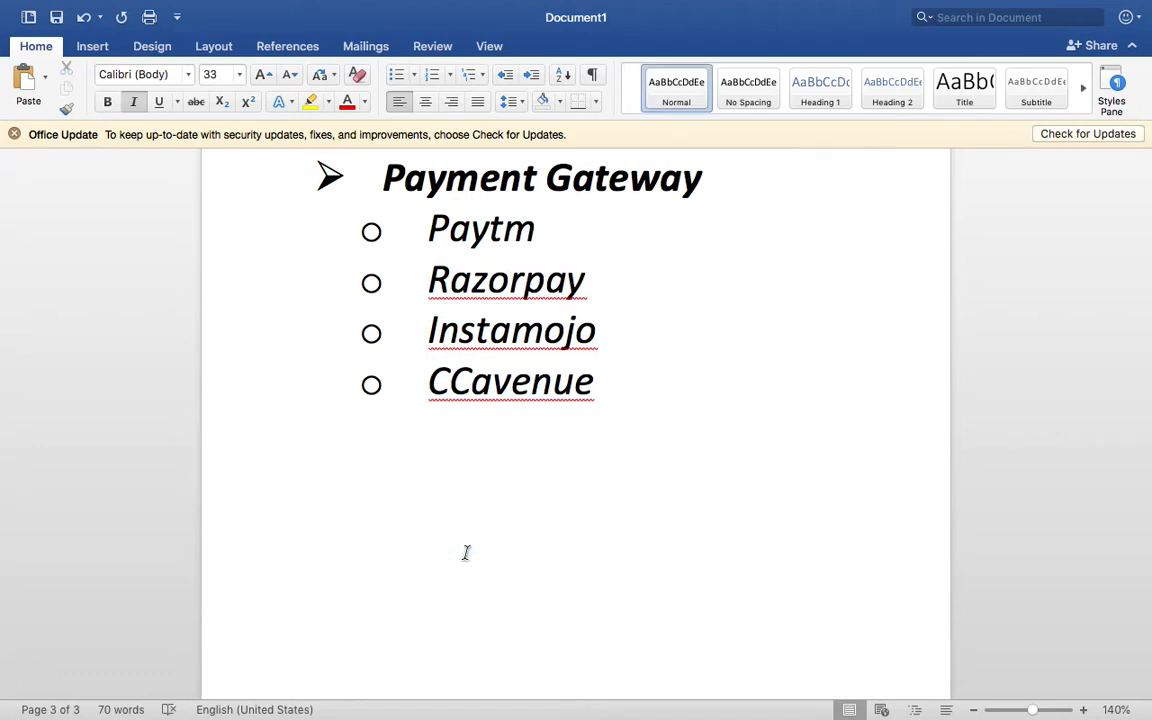
pyautogui.moveTo(650, 440); pyautogui.dragTo(421, 233)
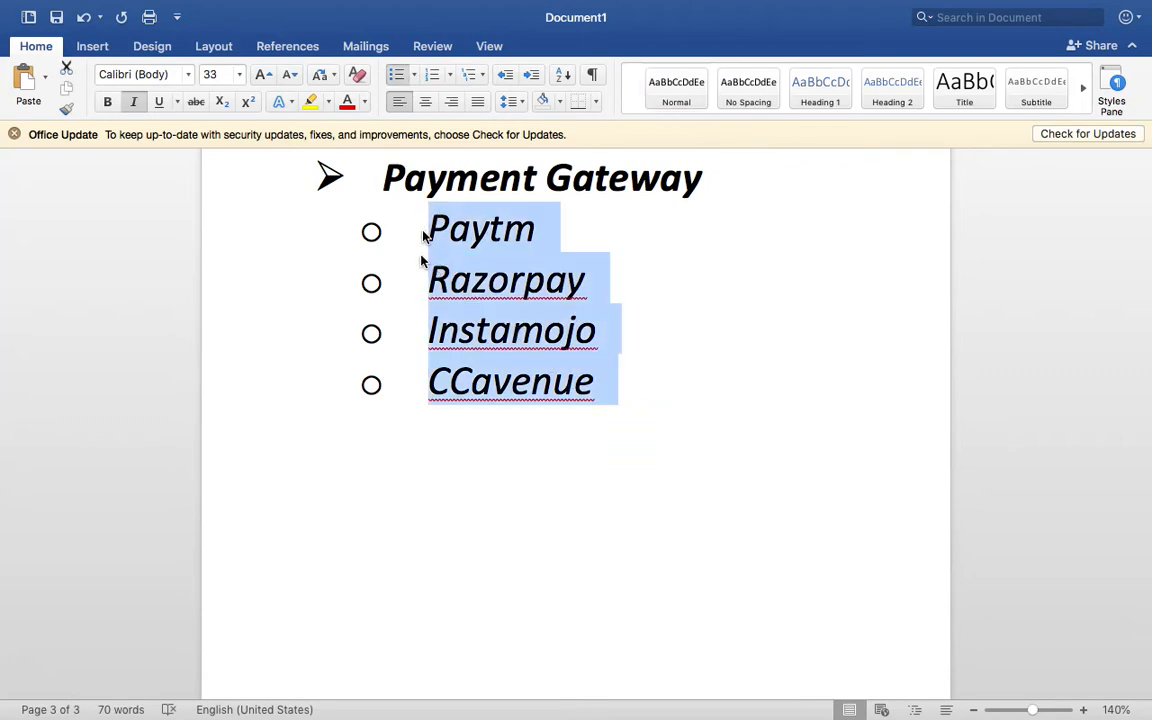
pyautogui.click(434, 689)
pyautogui.hotkey('ctrl', 'Right')
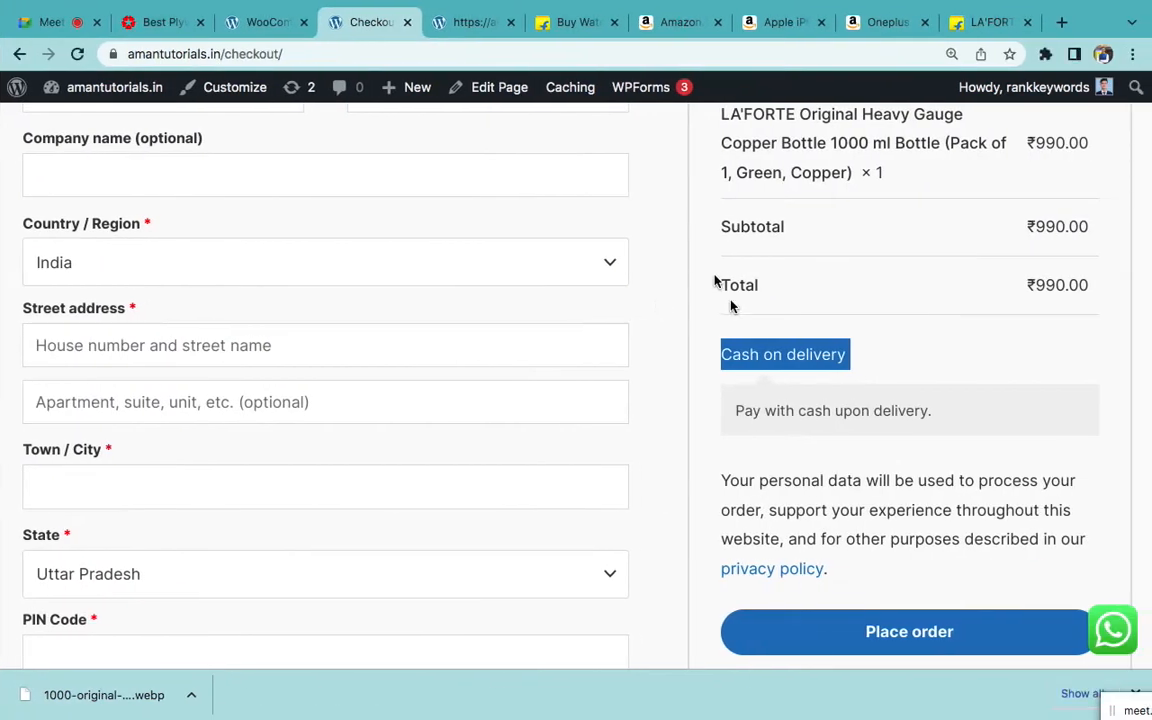
# Step: In a new browser window, search 'instamojo' and open the Instamojo website
pyautogui.press('super+n')
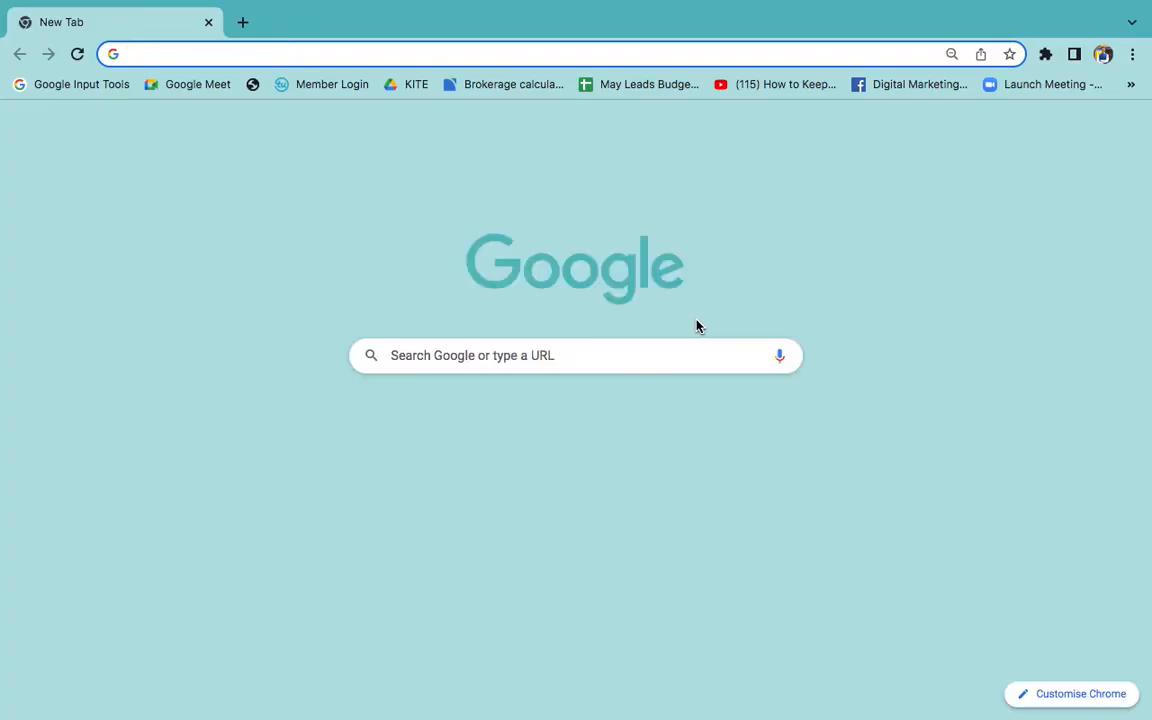
pyautogui.write('instamojo')
pyautogui.press('Delete')
pyautogui.press('Return')
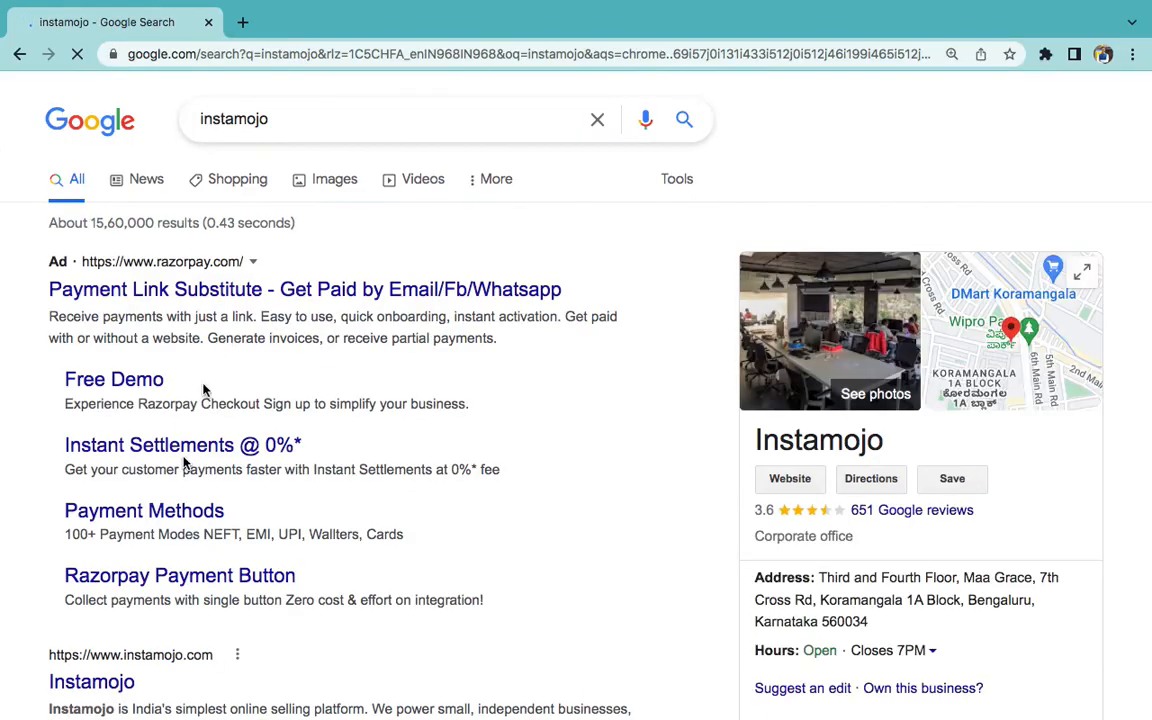
pyautogui.scroll(-3, 183, 462)
pyautogui.click(78, 400)
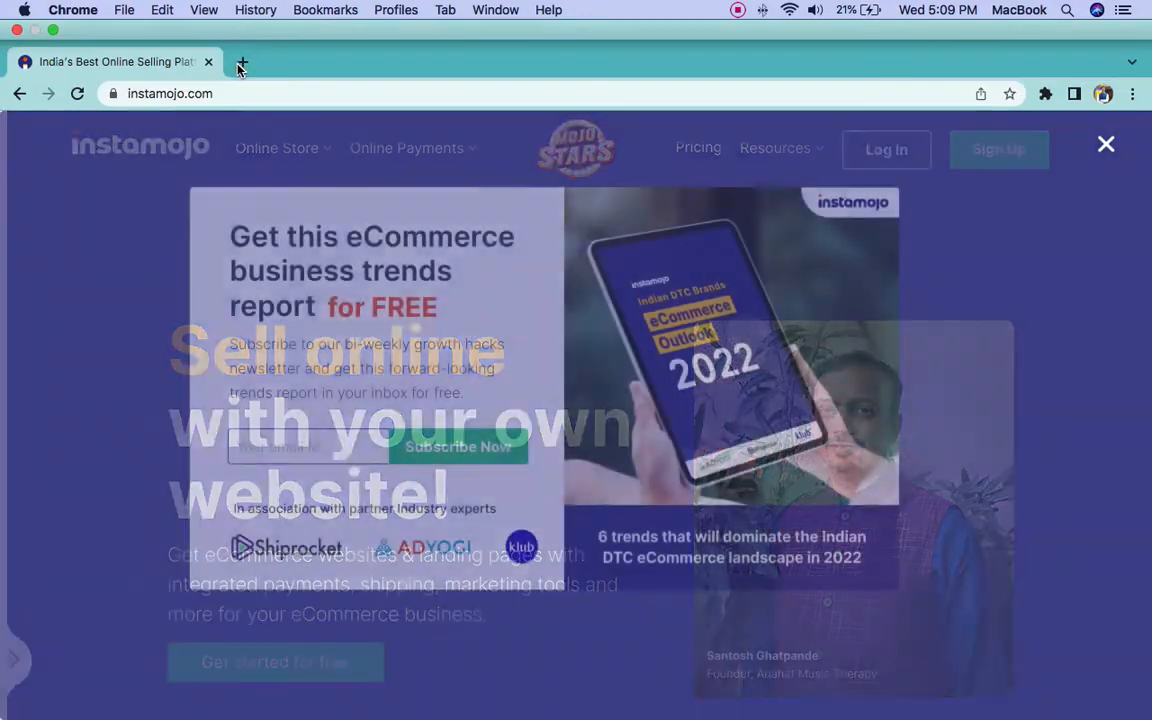
# Step: Search 'paytm business' in a new tab, open Paytm for Business, then return to Instamojo
pyautogui.click(239, 62)
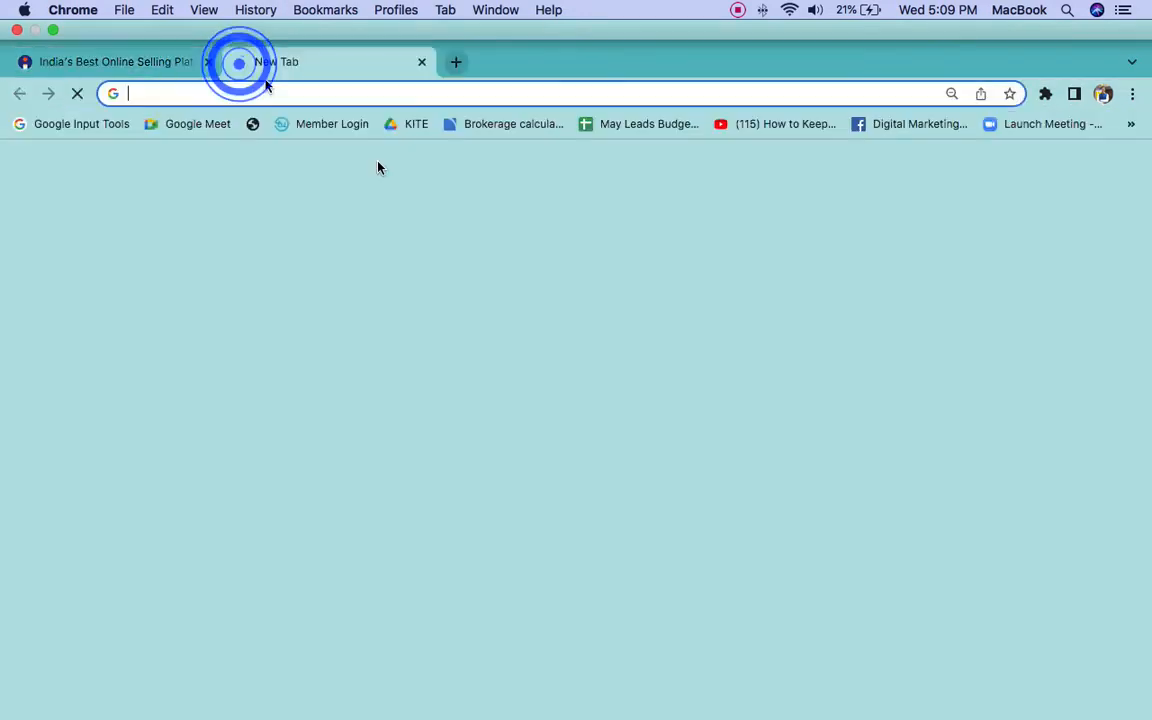
pyautogui.write('payt')
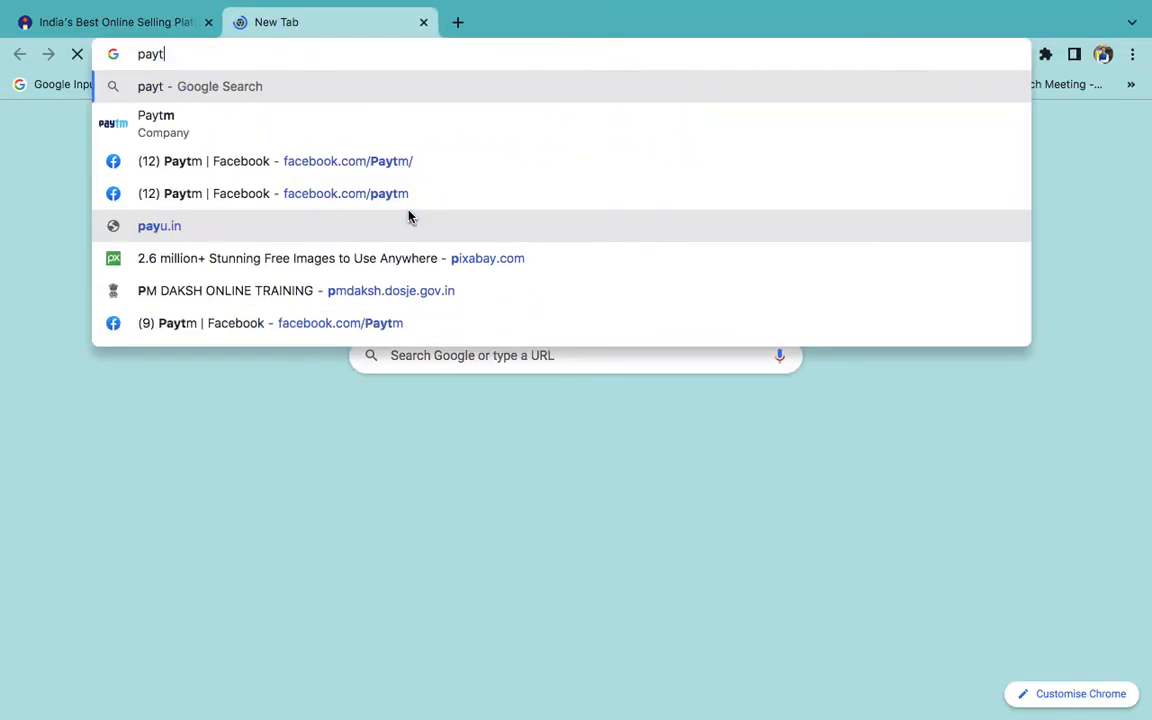
pyautogui.write('m business')
pyautogui.press('Return')
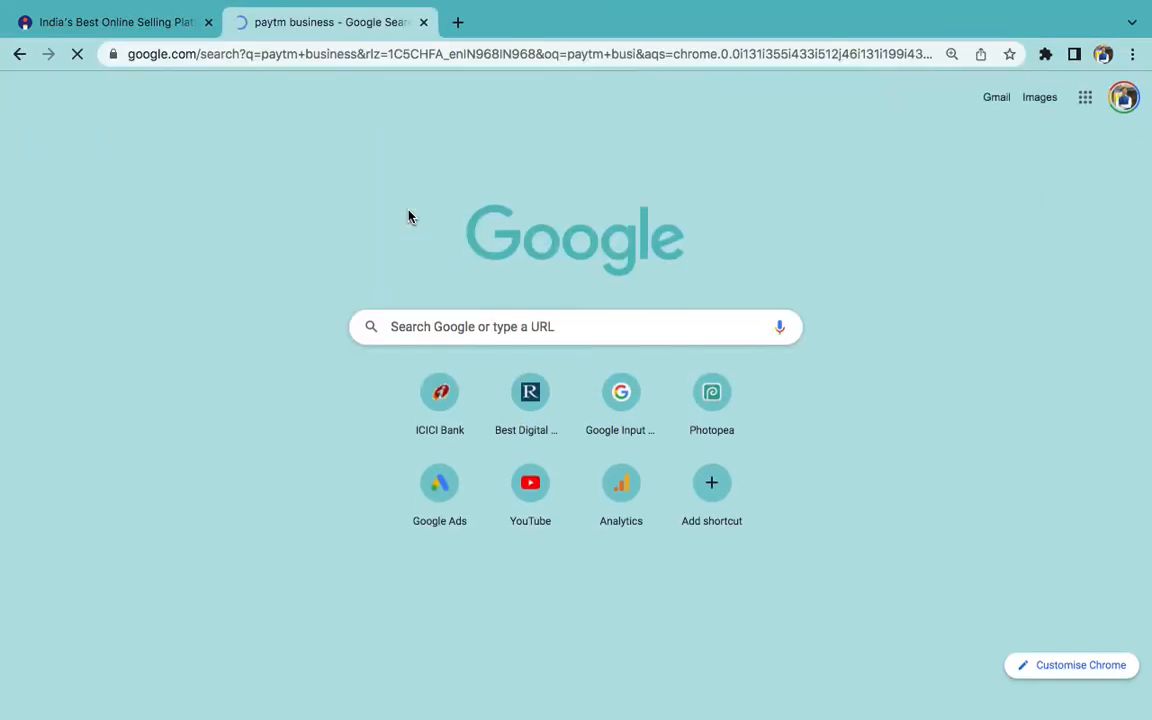
pyautogui.scroll(-5, 190, 440)
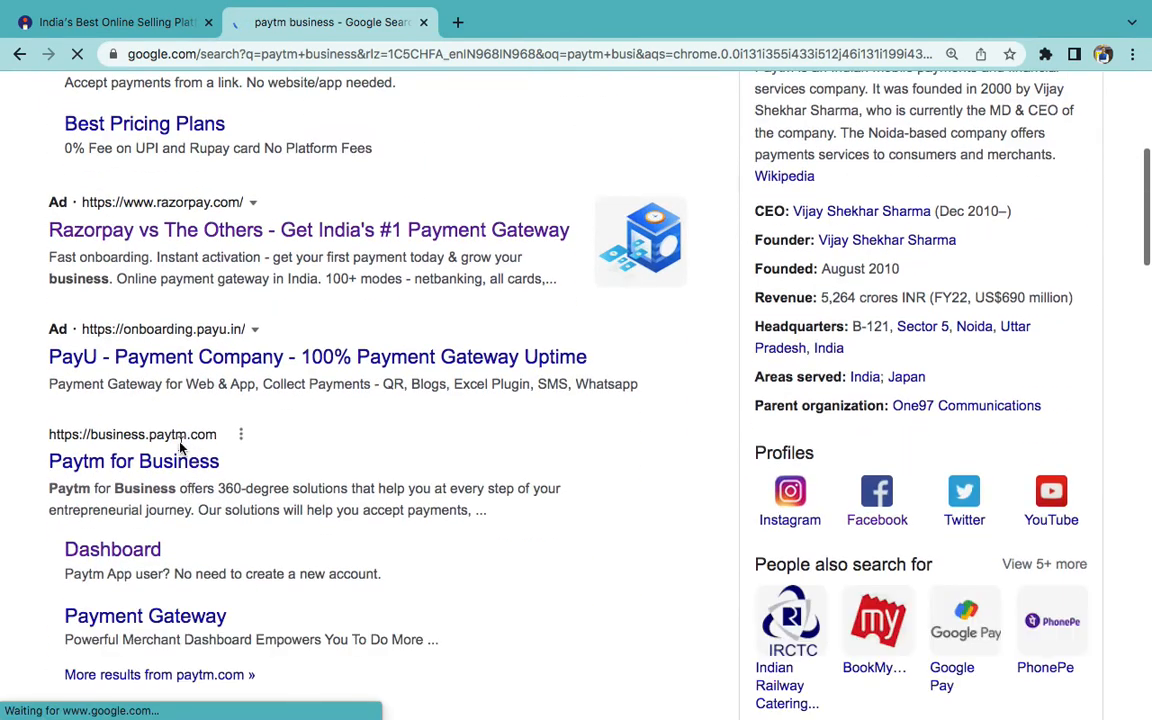
pyautogui.click(140, 461)
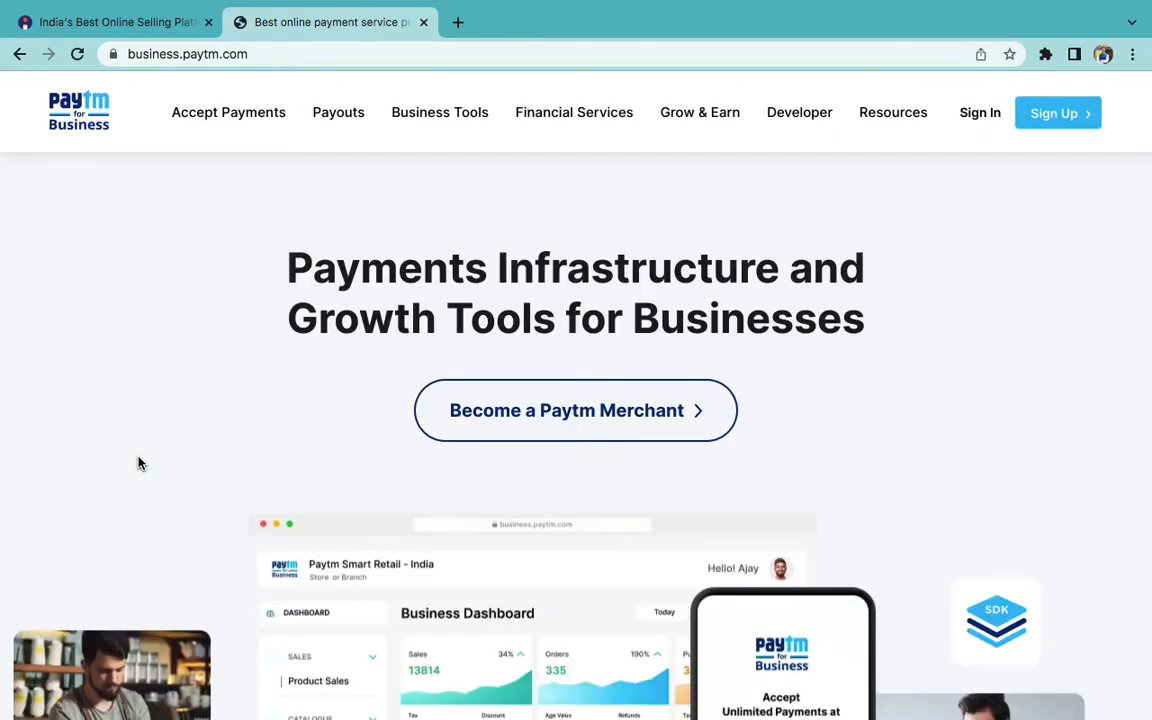
pyautogui.click(115, 24)
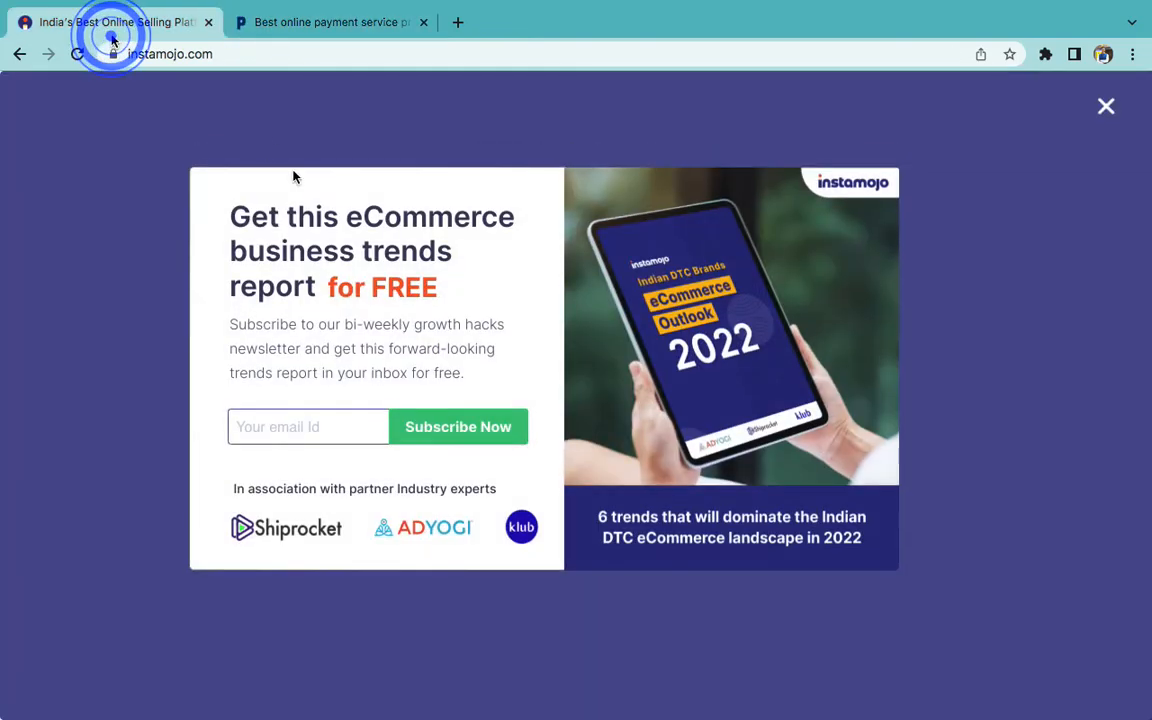
# Step: Close the subscription popup and open Instamojo's pricing page
pyautogui.click(1105, 108)
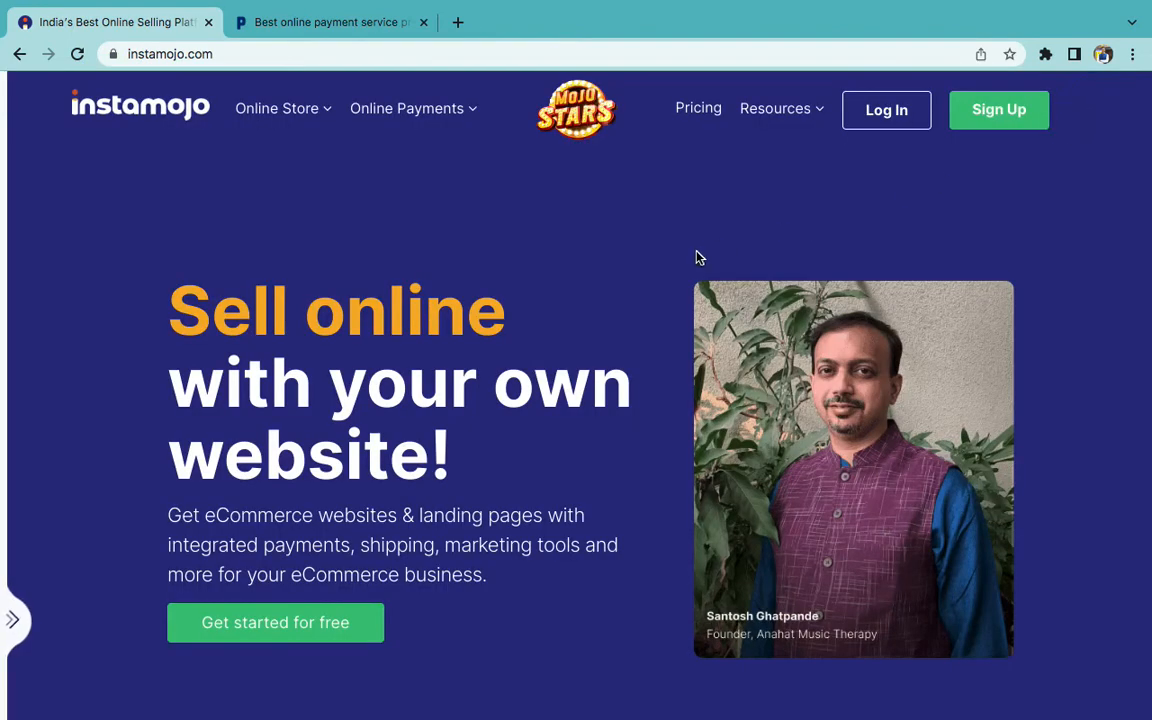
pyautogui.moveTo(321, 116)
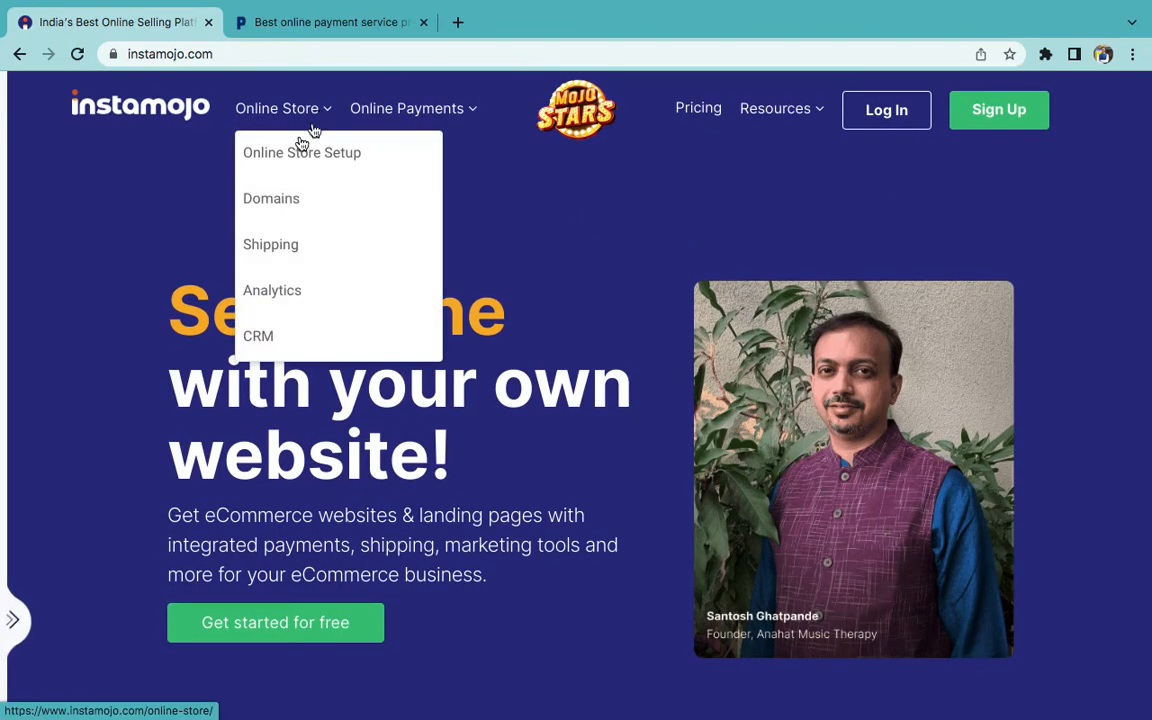
pyautogui.click(297, 156)
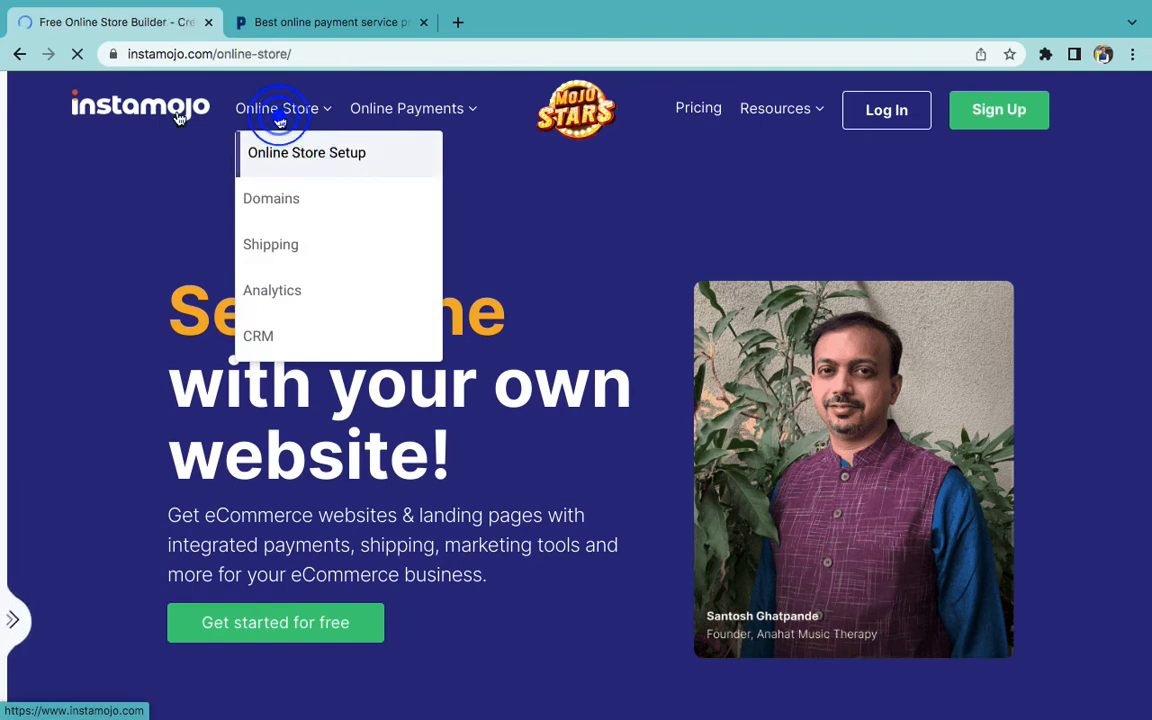
pyautogui.click(143, 119)
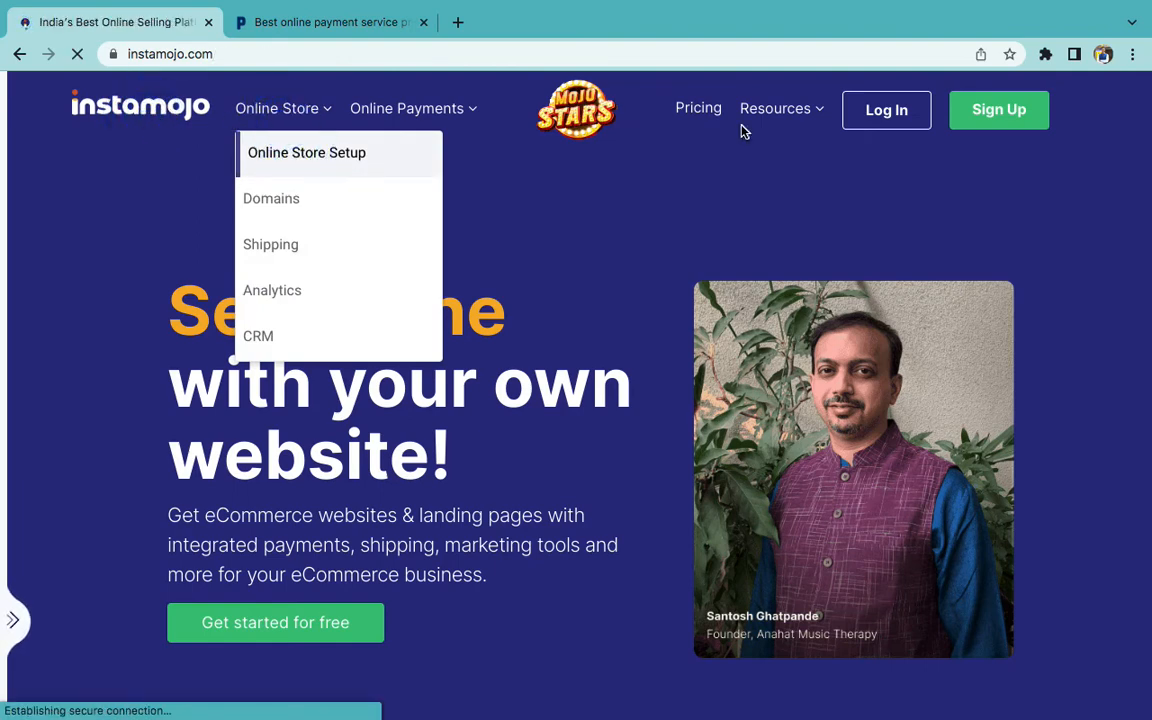
pyautogui.click(700, 109)
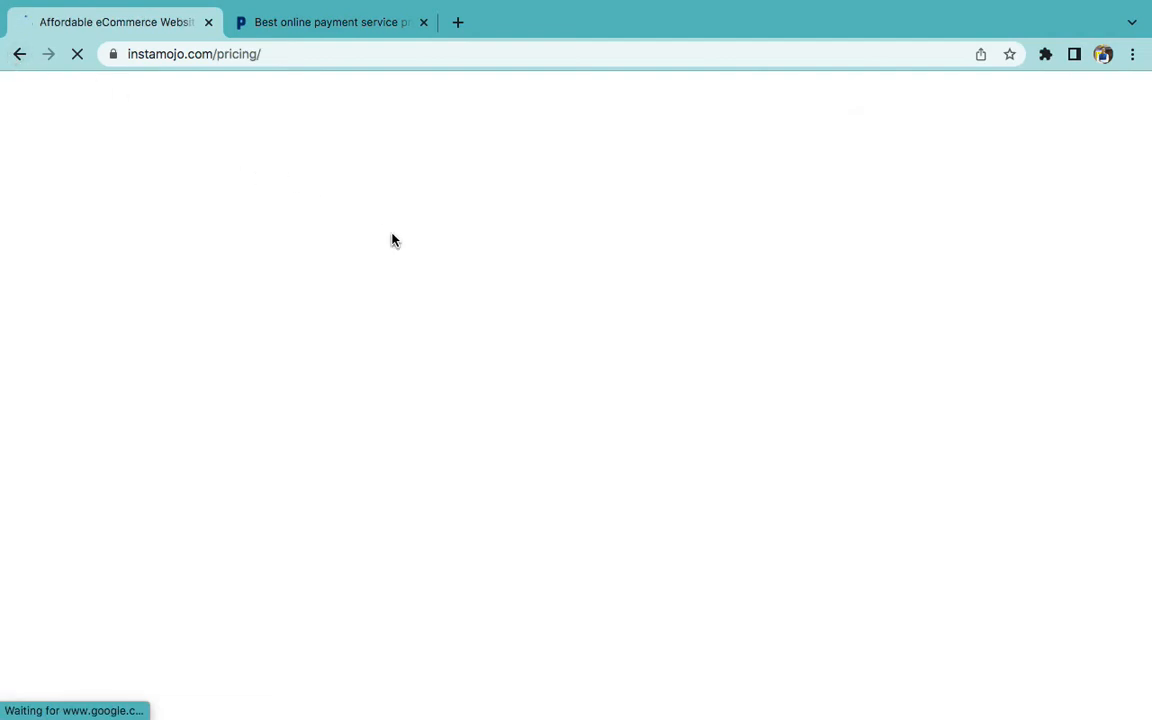
pyautogui.scroll(-5, 31, 496)
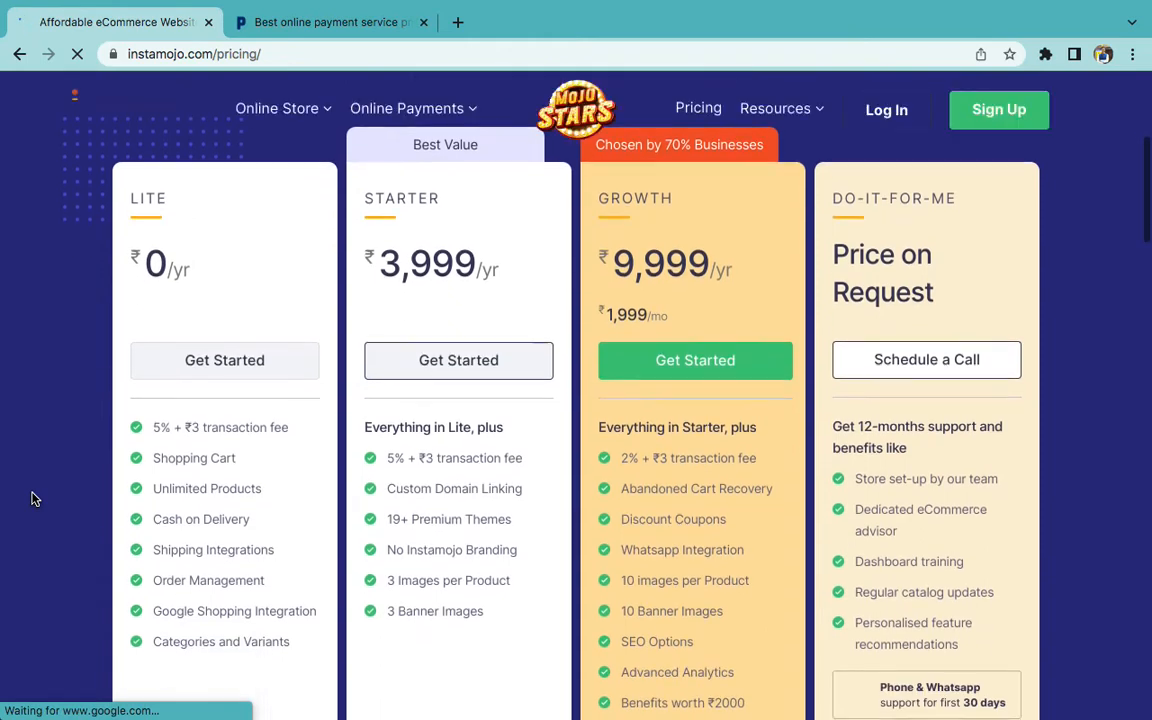
pyautogui.scroll(-1, 31, 497)
pyautogui.scroll(2, 33, 499)
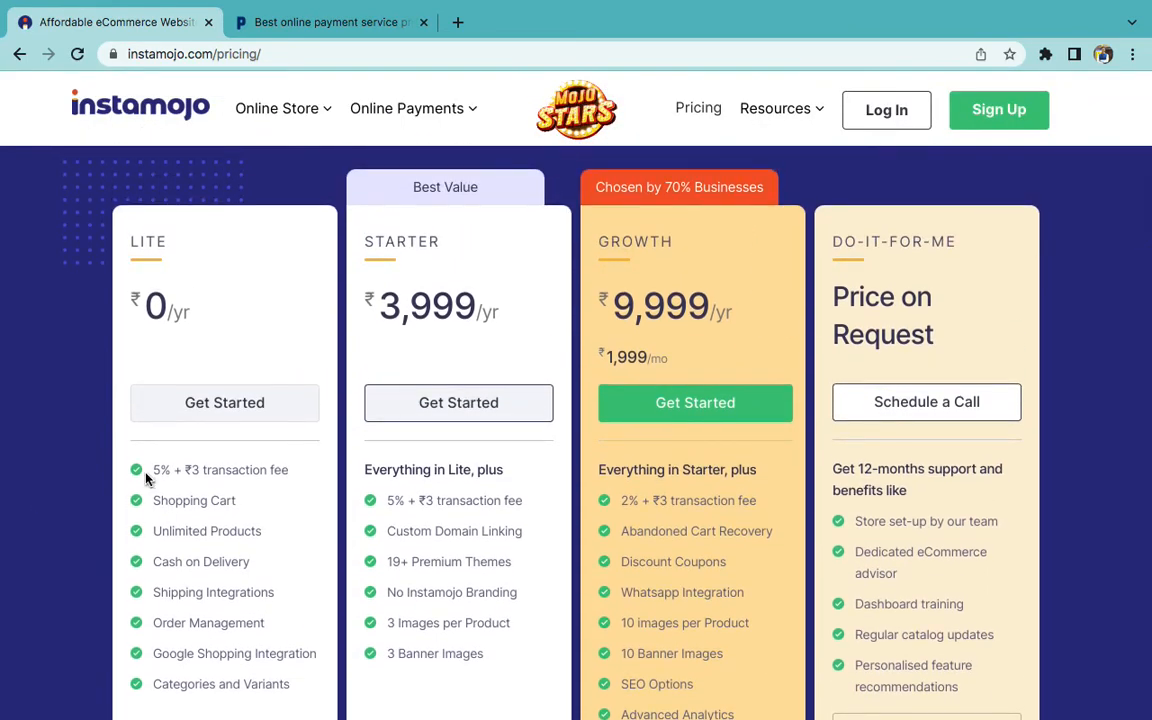
# Step: Highlight the Lite plan's 5% + ₹3 transaction fee, then switch to the Paytm tab
pyautogui.moveTo(150, 470); pyautogui.dragTo(171, 473)
pyautogui.moveTo(207, 473); pyautogui.dragTo(309, 478)
pyautogui.moveTo(154, 471); pyautogui.dragTo(167, 477)
pyautogui.moveTo(320, 469); pyautogui.dragTo(142, 481)
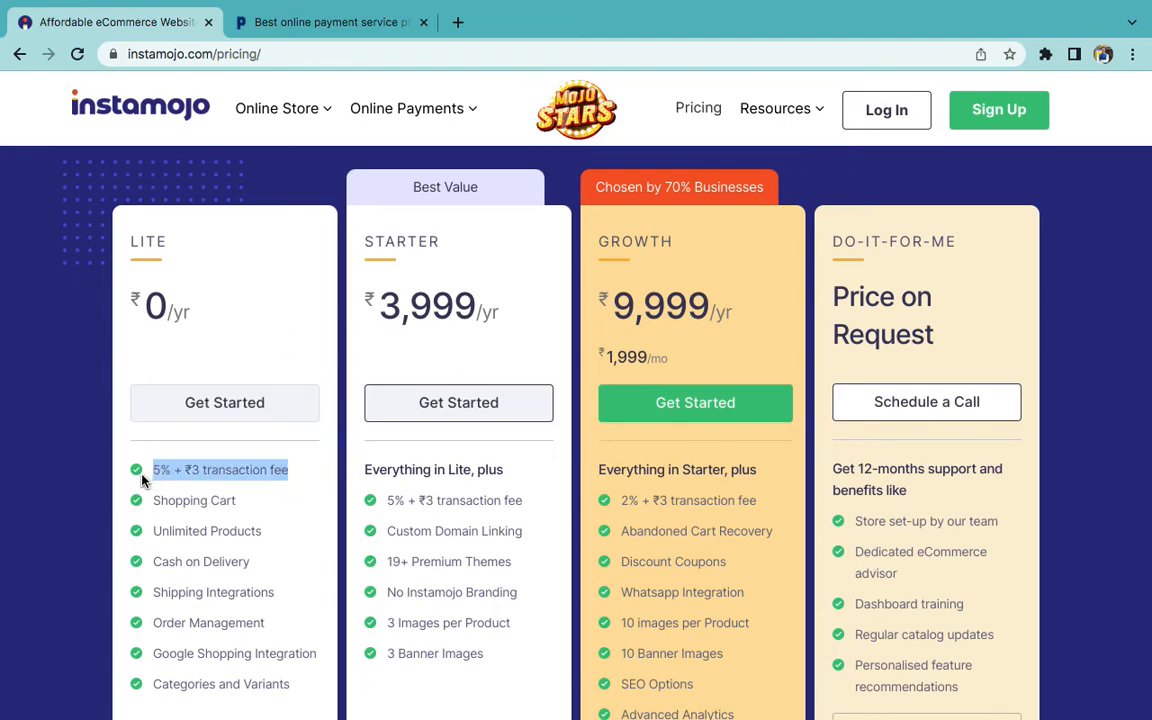
pyautogui.scroll(-1, 142, 481)
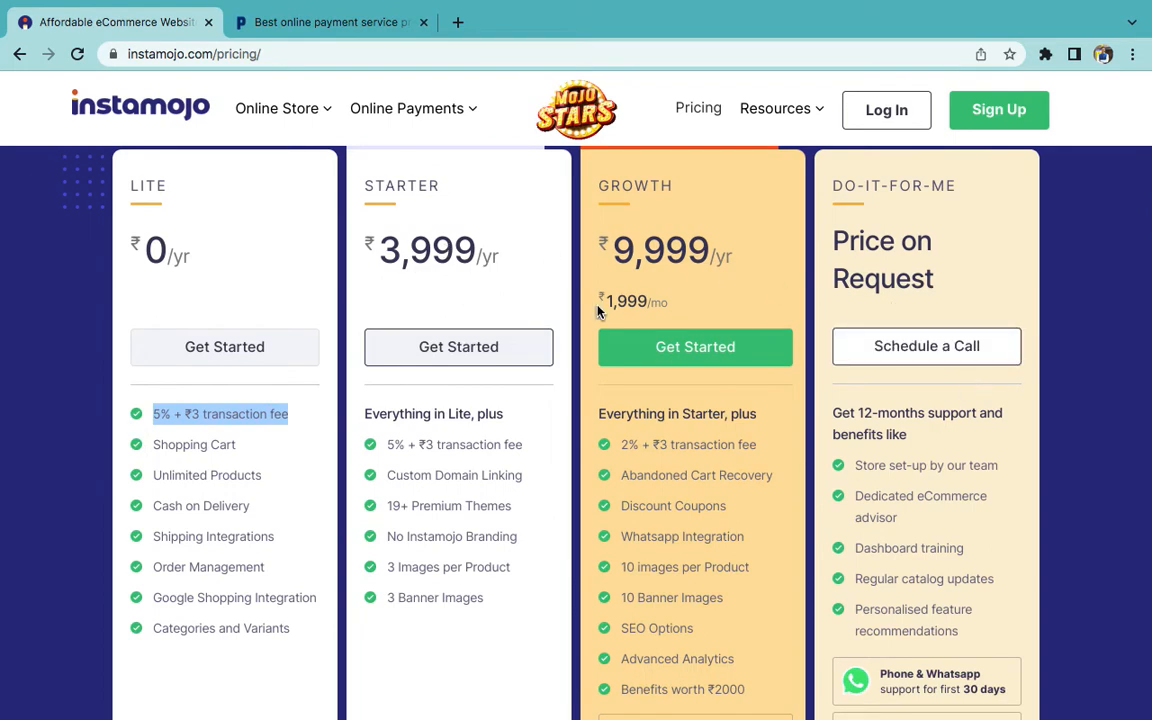
pyautogui.click(340, 33)
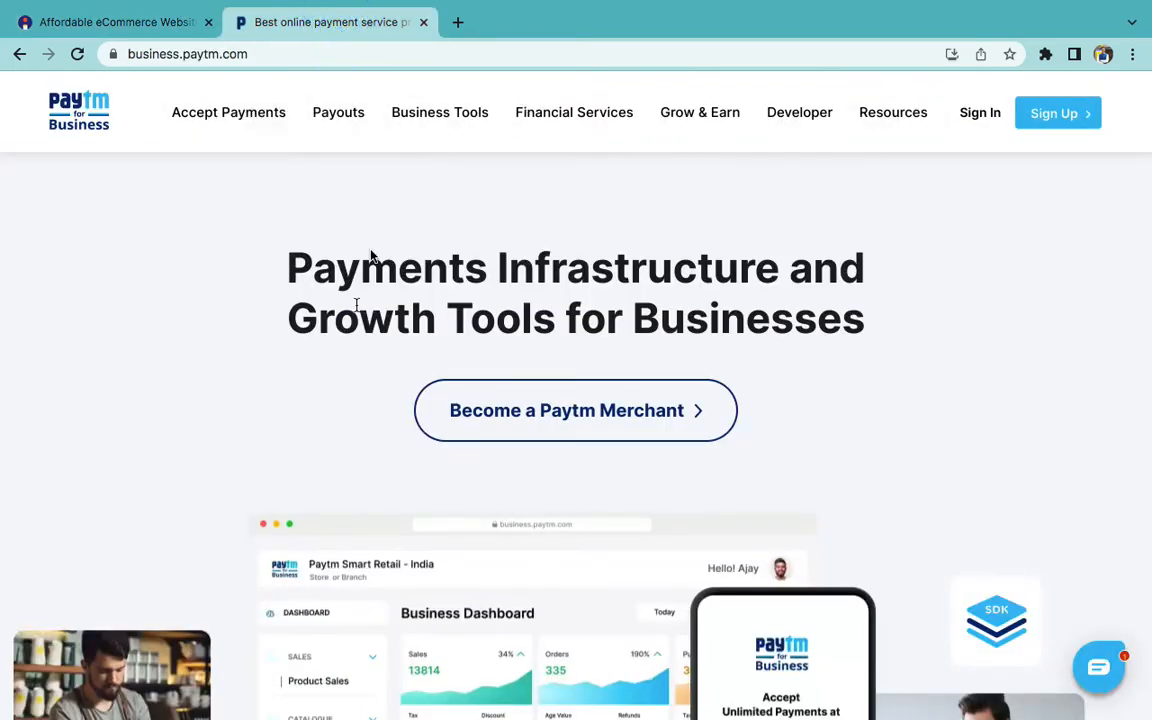
# Step: Scroll through the Paytm for Business page, then close its tab to return to Instamojo pricing
pyautogui.scroll(-15, 356, 305)
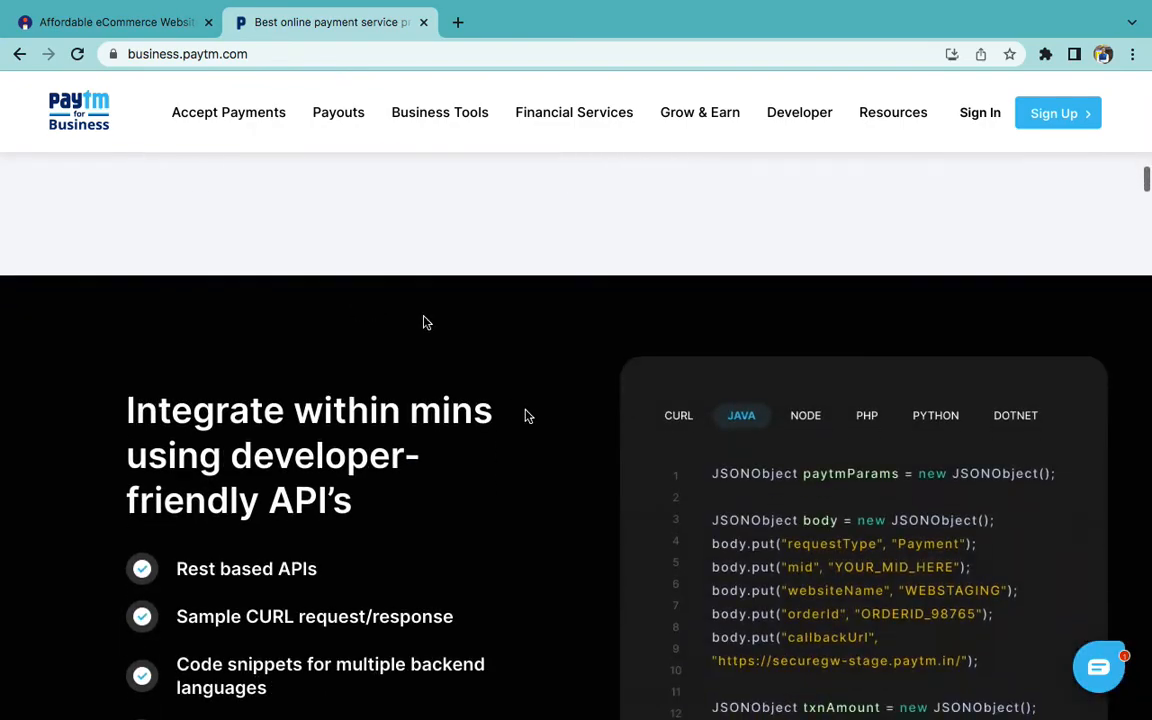
pyautogui.scroll(-10, 528, 416)
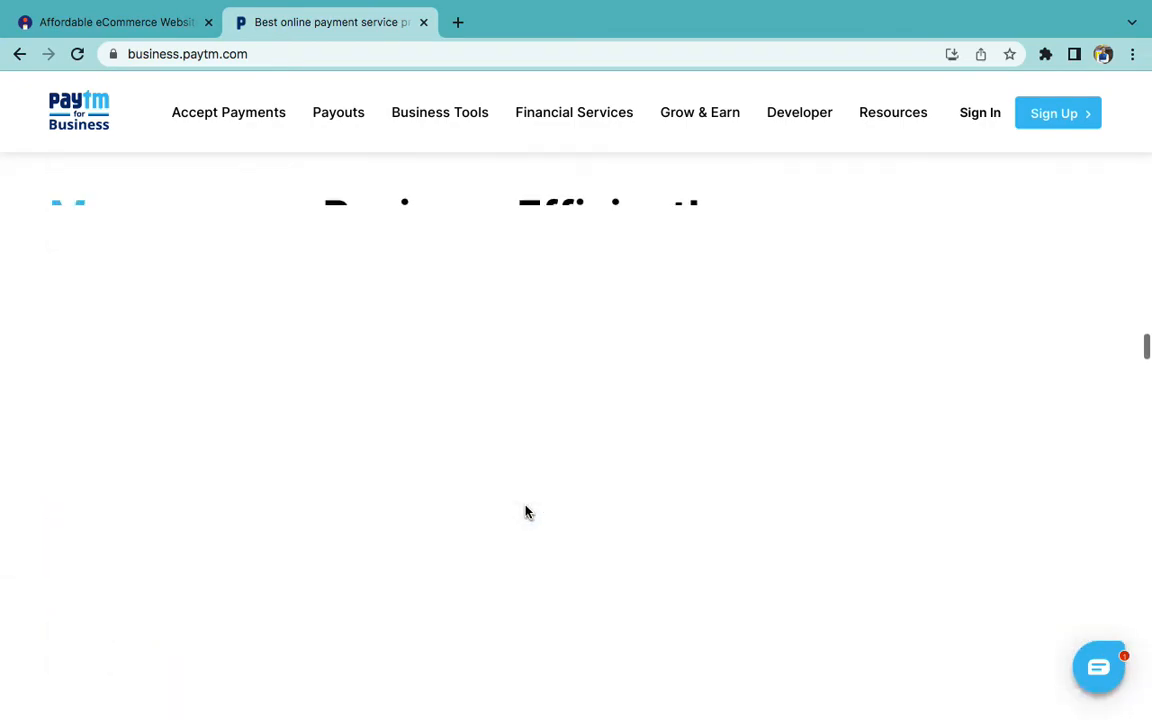
pyautogui.scroll(-10, 528, 512)
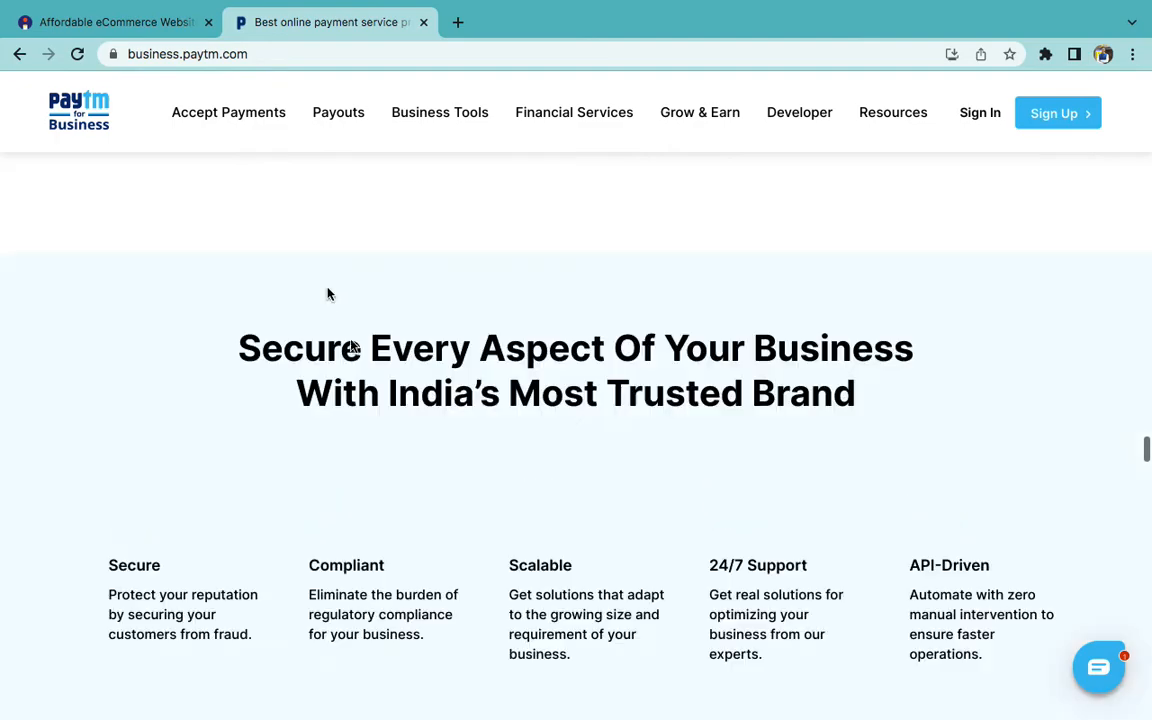
pyautogui.click(422, 21)
pyautogui.scroll(5, 450, 330)
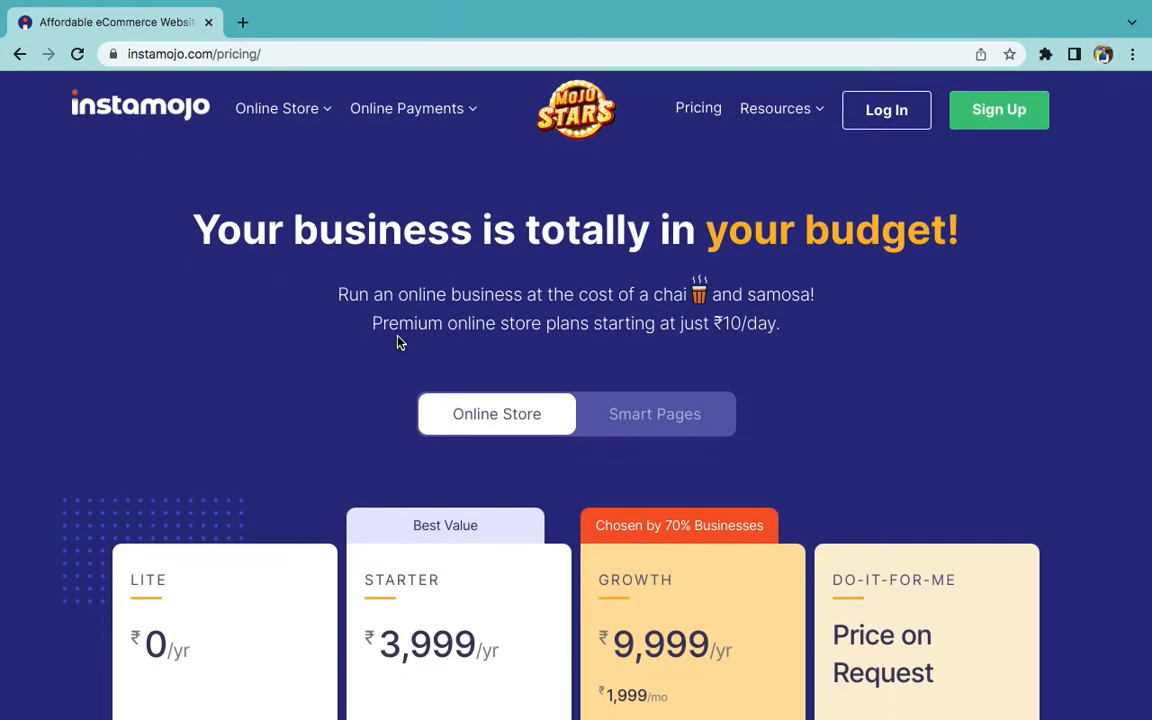
# Step: Highlight the ₹10/day starting-price line and the budget heading, then switch to the Word notes
pyautogui.tripleClick(396, 338)
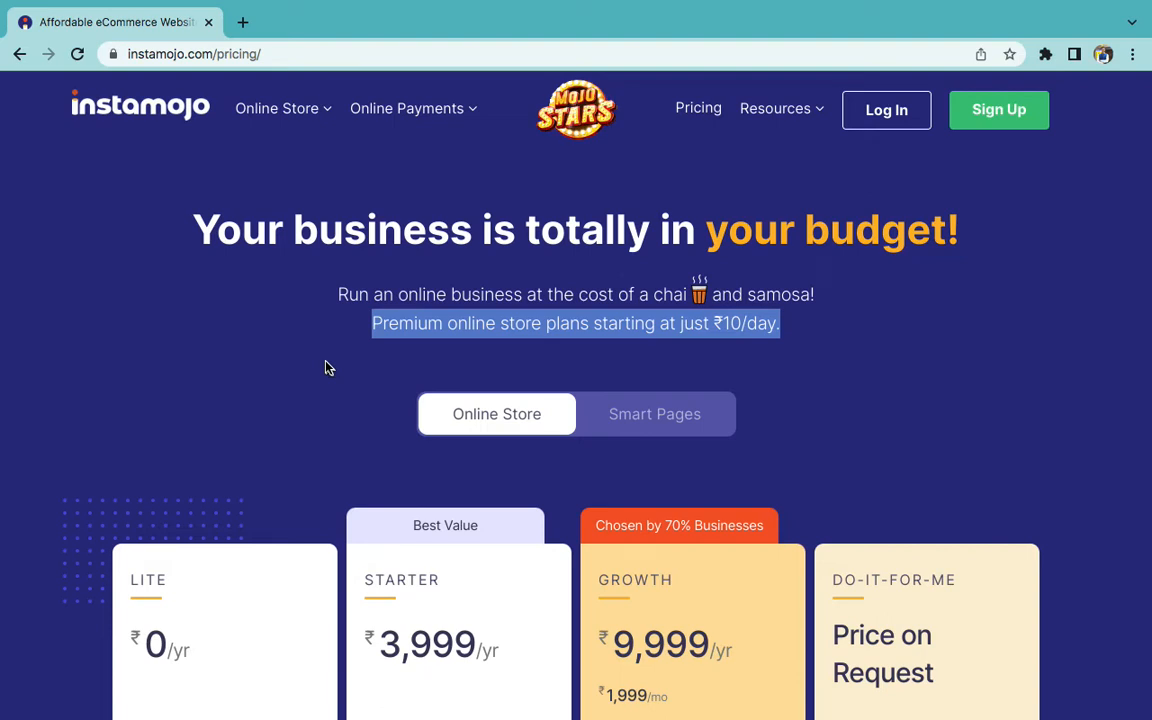
pyautogui.tripleClick(175, 230)
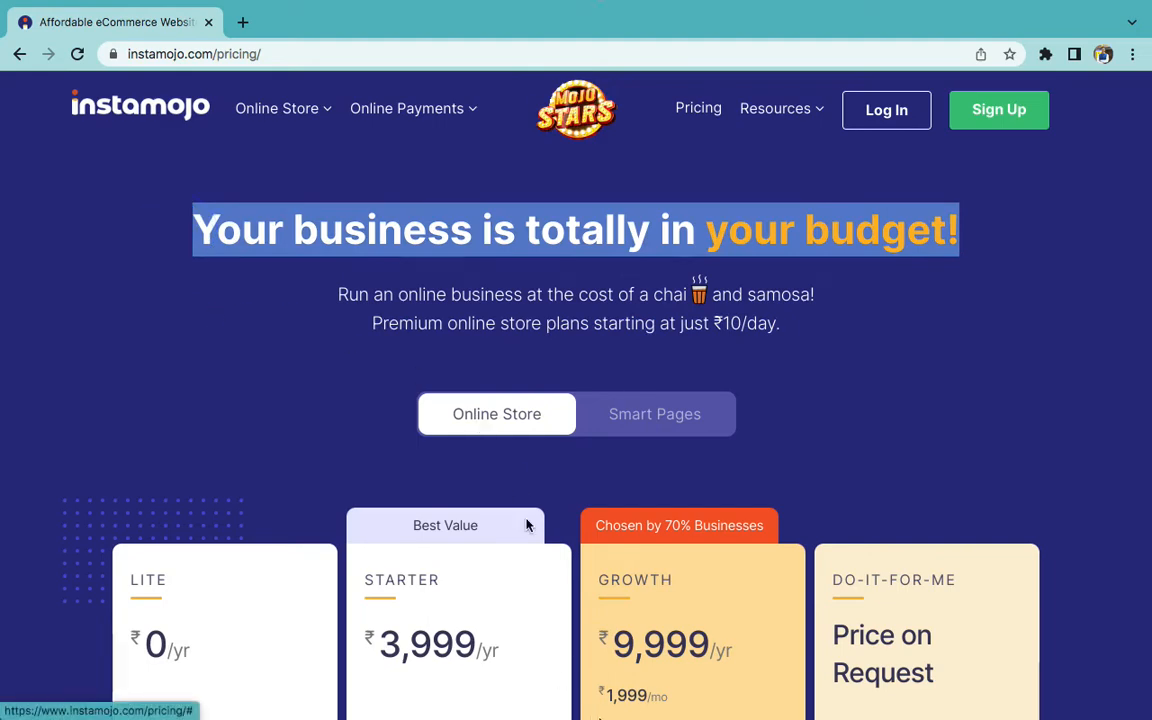
pyautogui.moveTo(695, 716)
pyautogui.click(807, 667)
pyautogui.scroll(2, 633, 429)
pyautogui.scroll(-1, 633, 429)
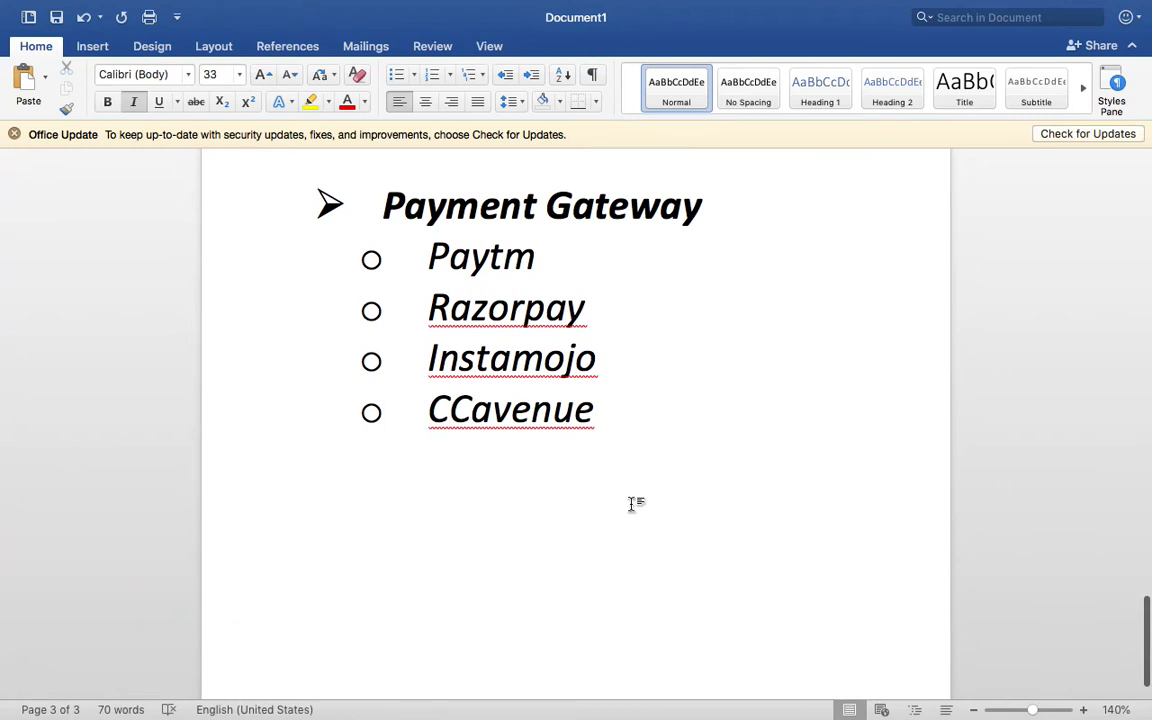
# Step: Type a row of dashes below CCavenue to create a divider line, then return to Chrome
pyautogui.click(432, 473)
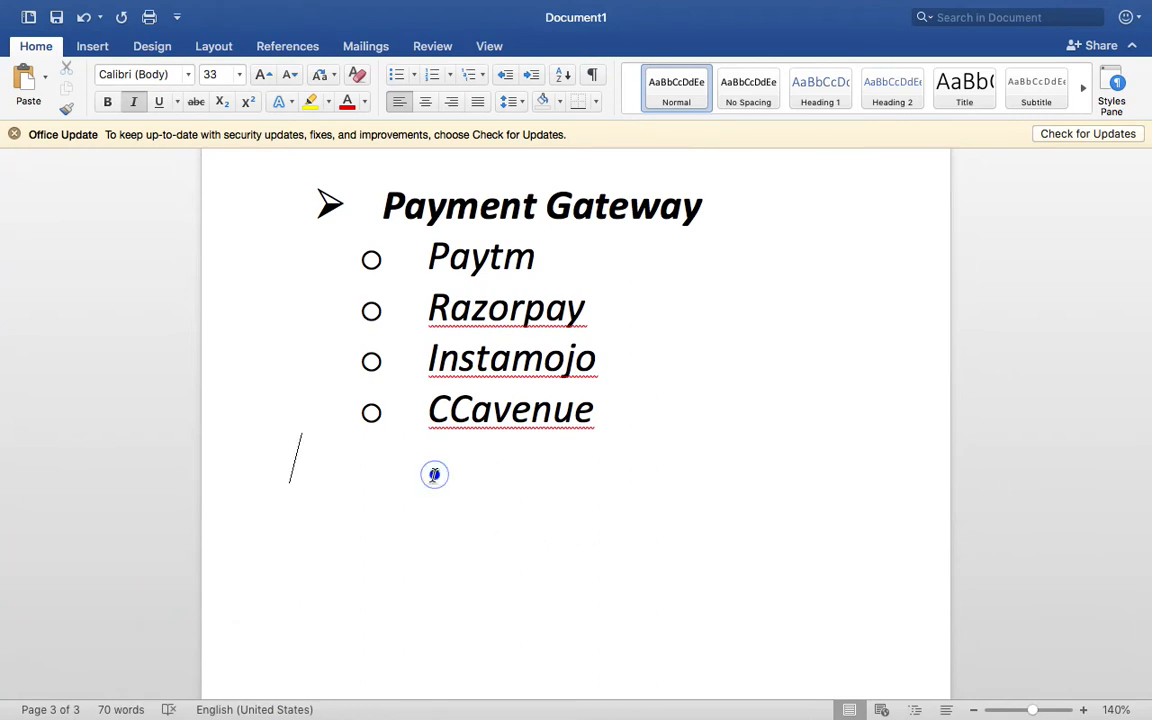
pyautogui.write('------------')
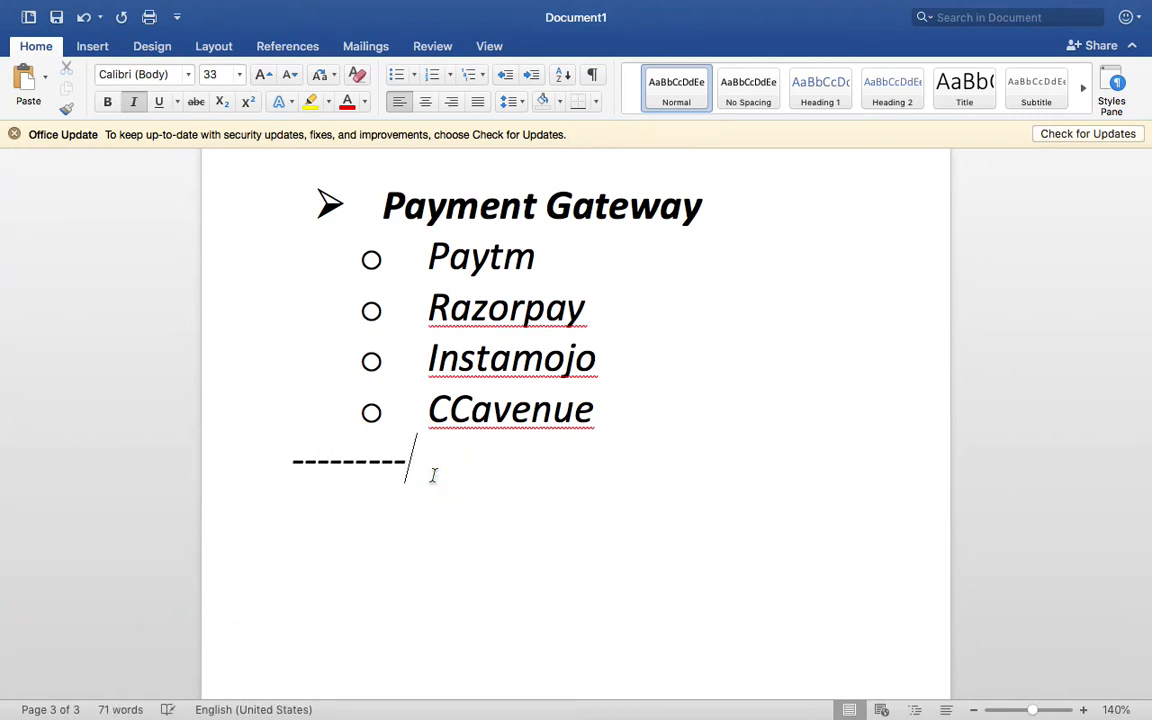
pyautogui.press('Return')
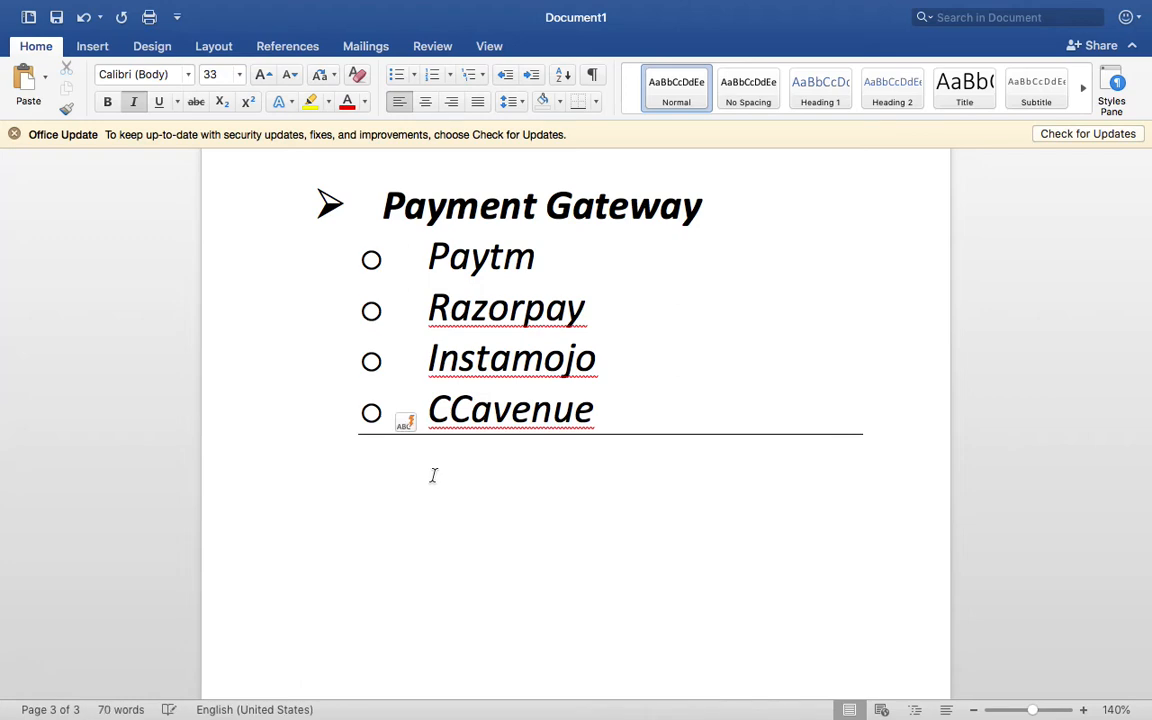
pyautogui.scroll(20, 433, 475)
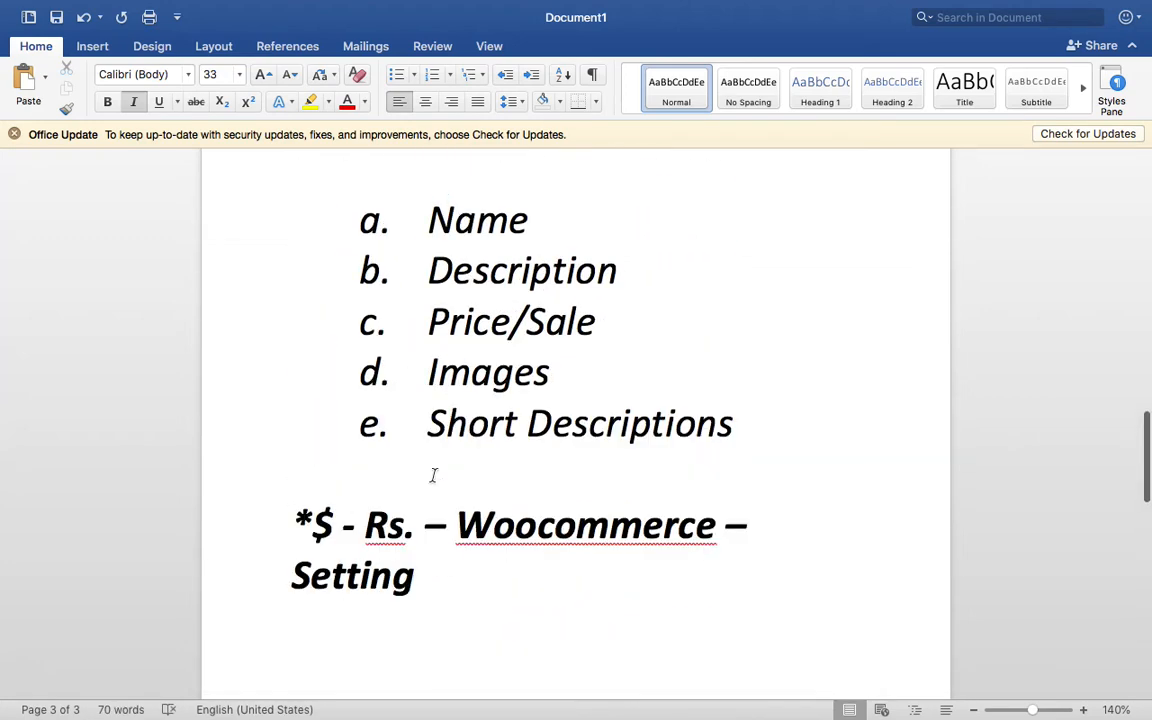
pyautogui.scroll(1, 433, 475)
pyautogui.scroll(-2, 433, 475)
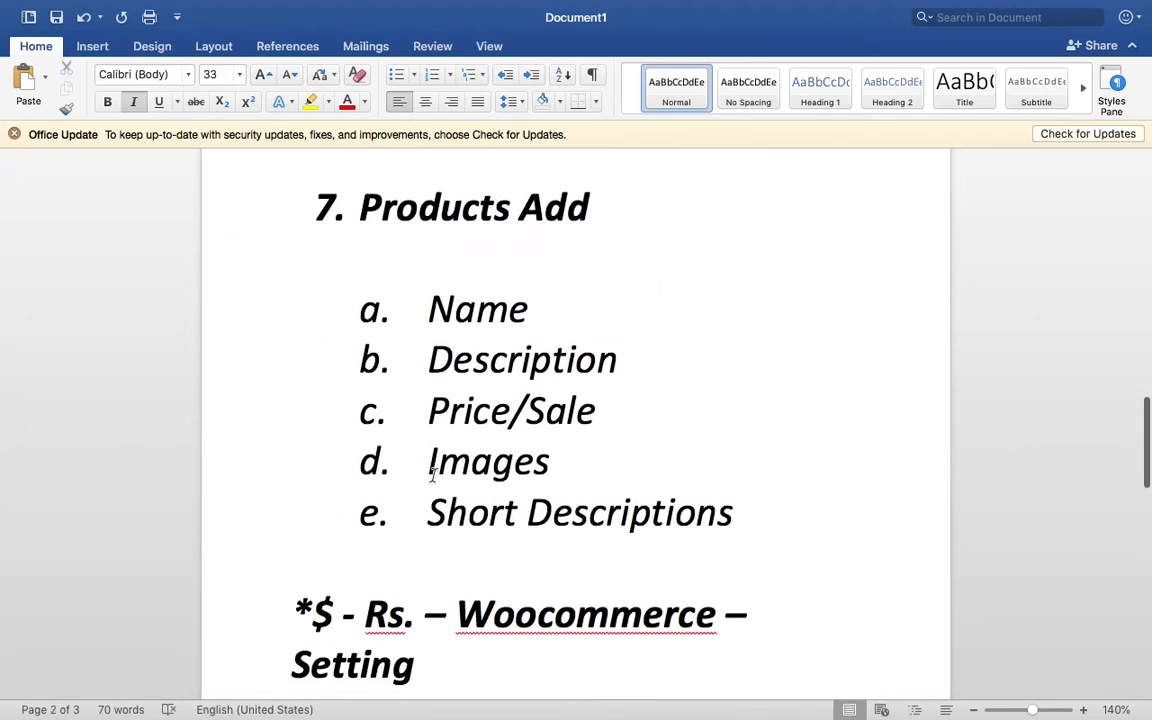
pyautogui.scroll(-1, 433, 475)
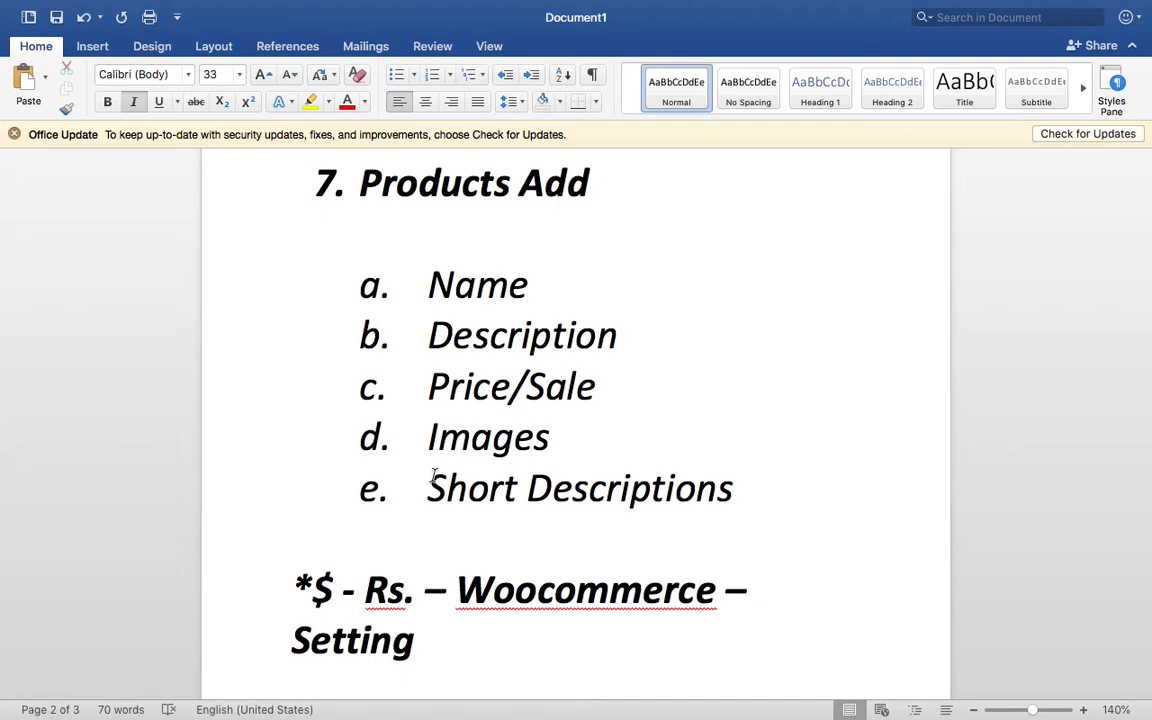
pyautogui.moveTo(433, 718)
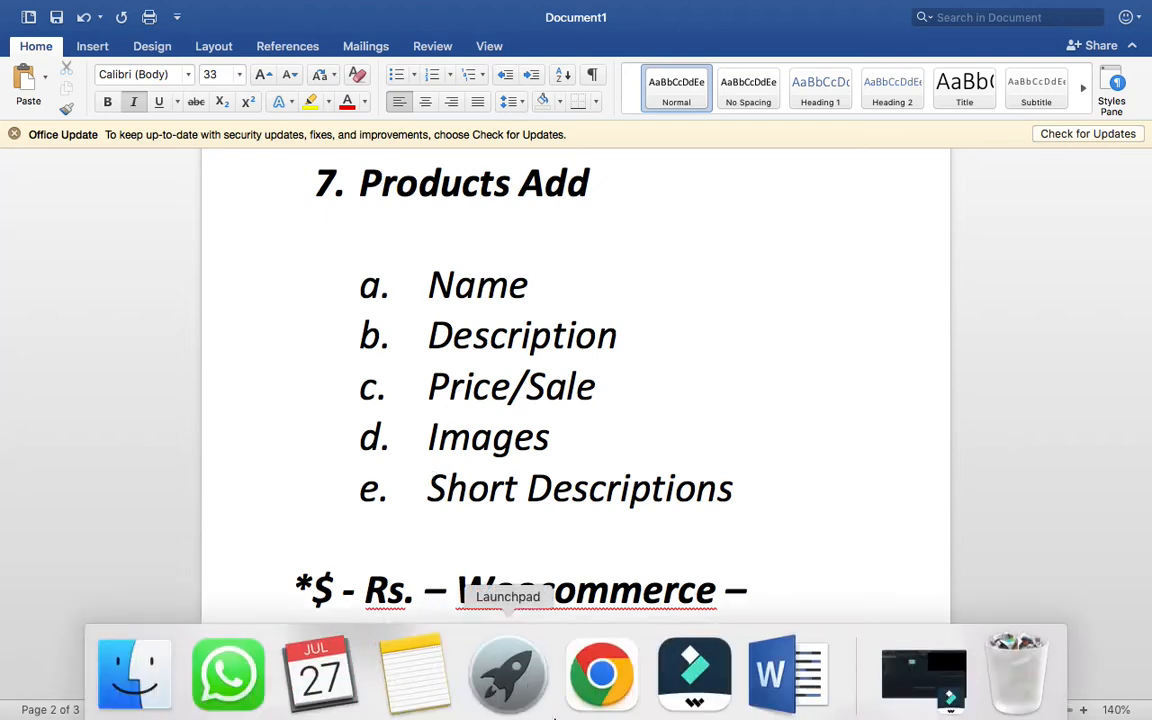
pyautogui.click(602, 673)
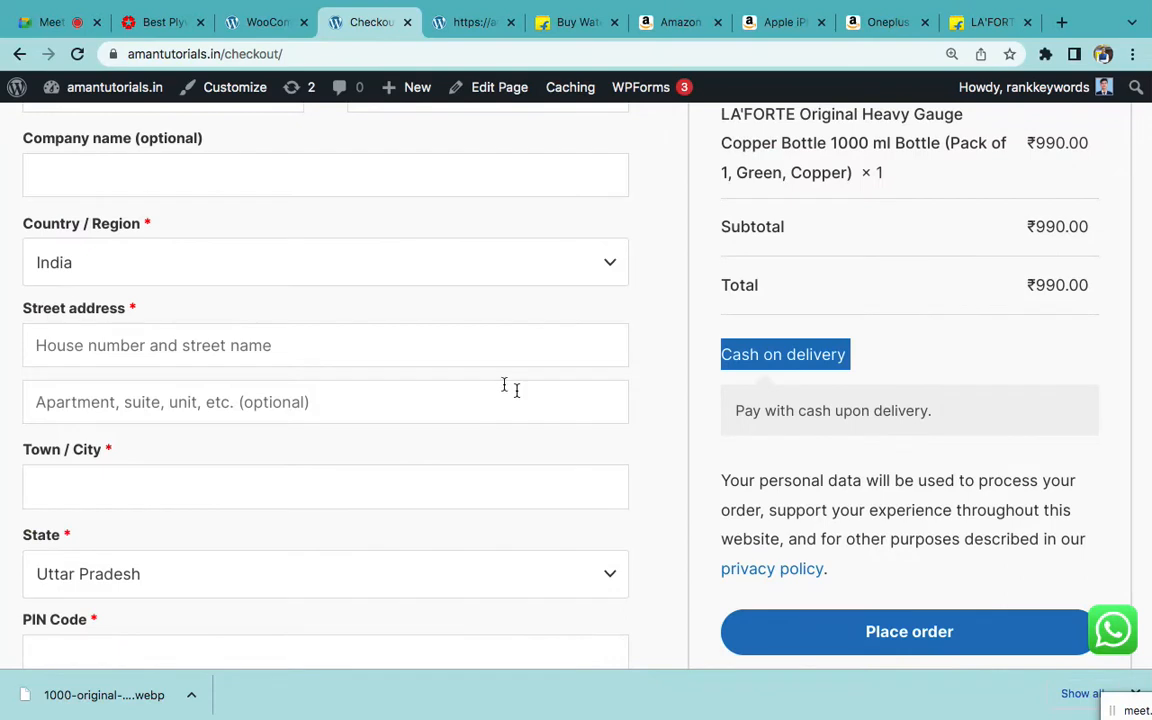
# Step: Check the Meet chat, then close the Centuryply, WooCommerce, checkout and amantutorials tabs
pyautogui.click(32, 22)
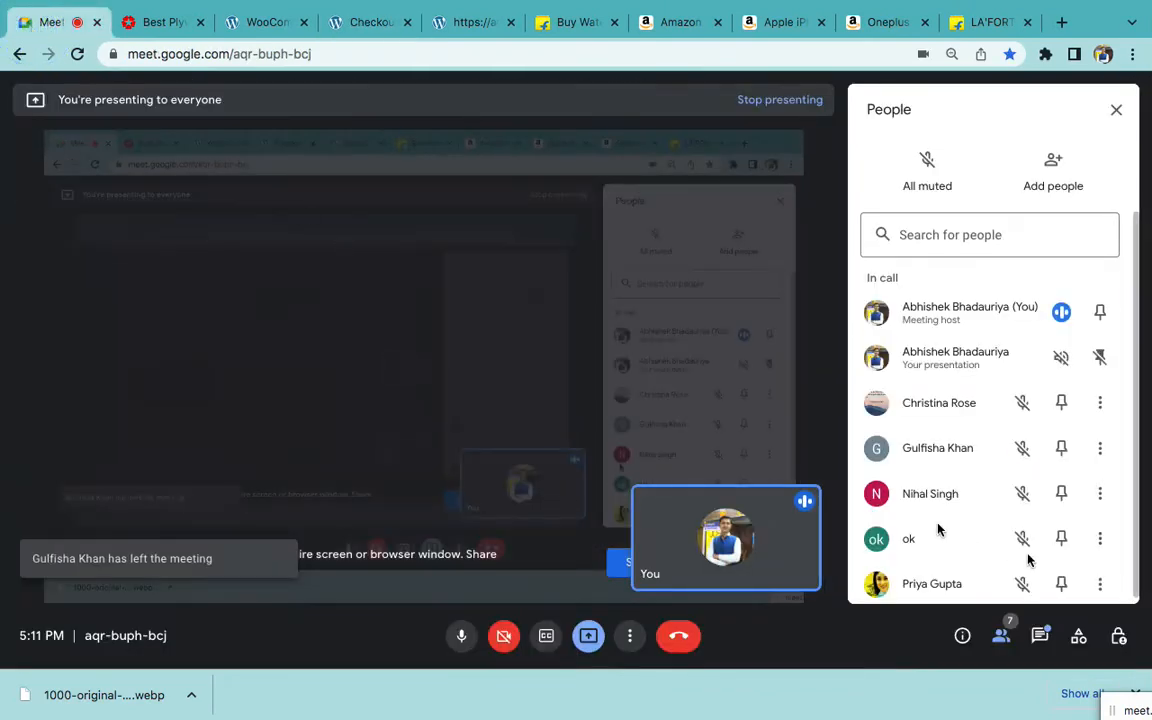
pyautogui.click(1039, 635)
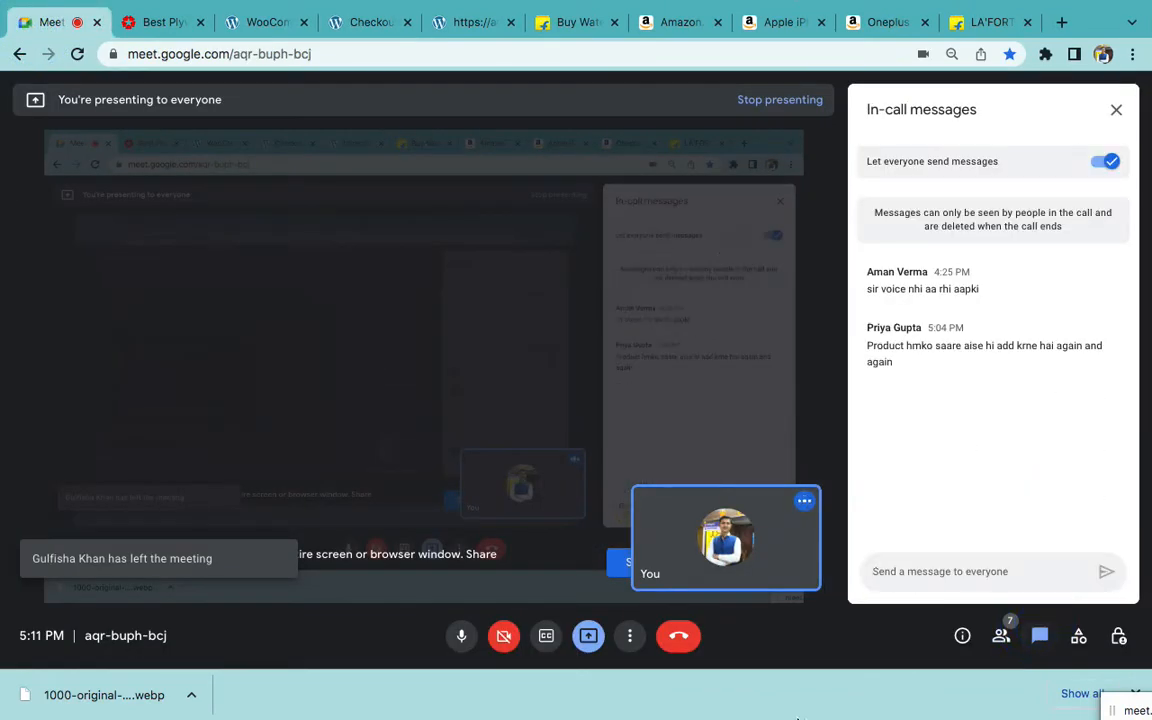
pyautogui.moveTo(790, 716)
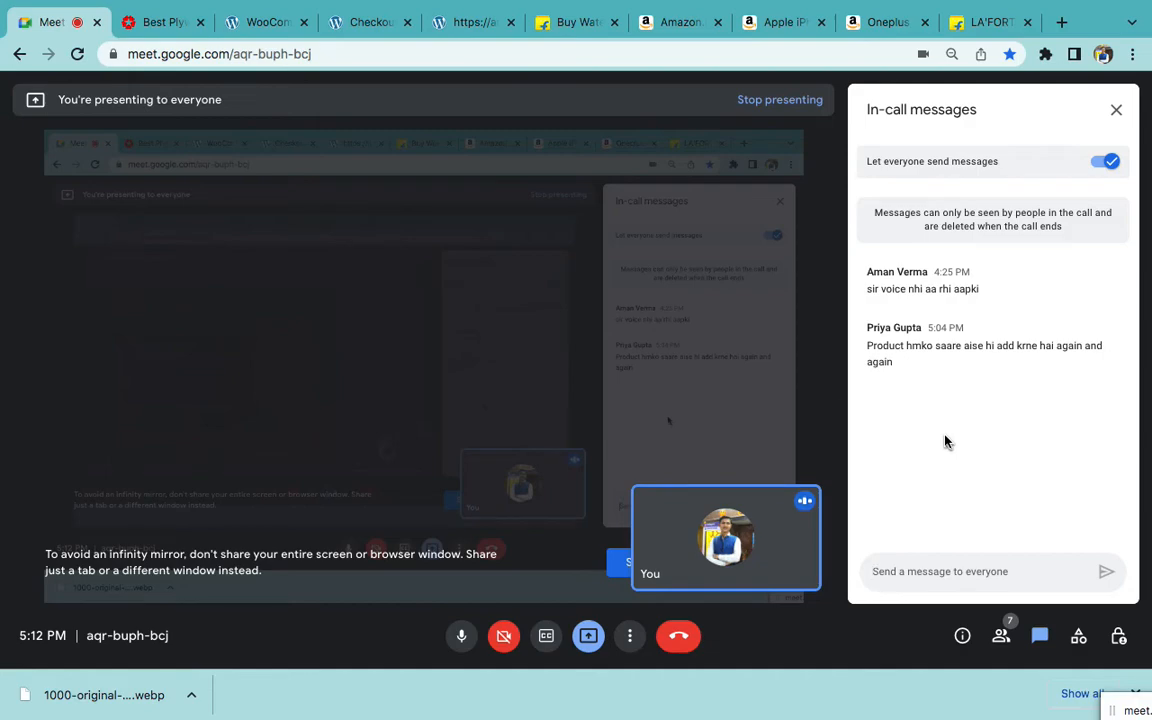
pyautogui.click(167, 26)
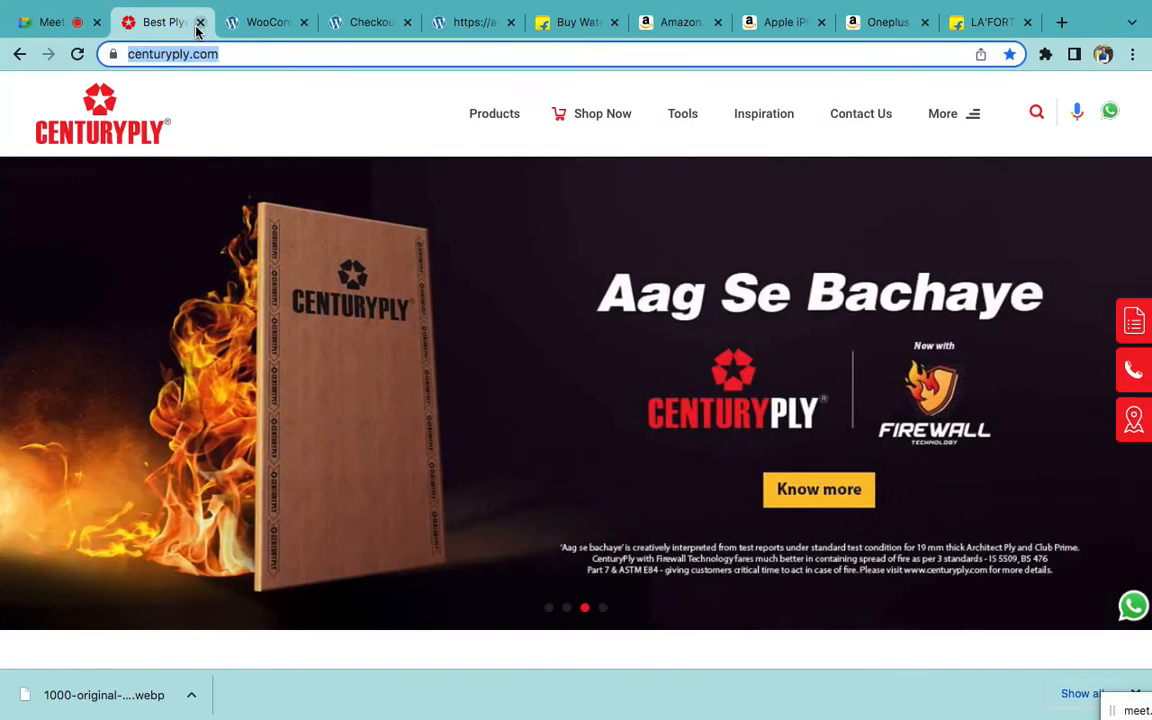
pyautogui.click(199, 24)
pyautogui.click(199, 24)
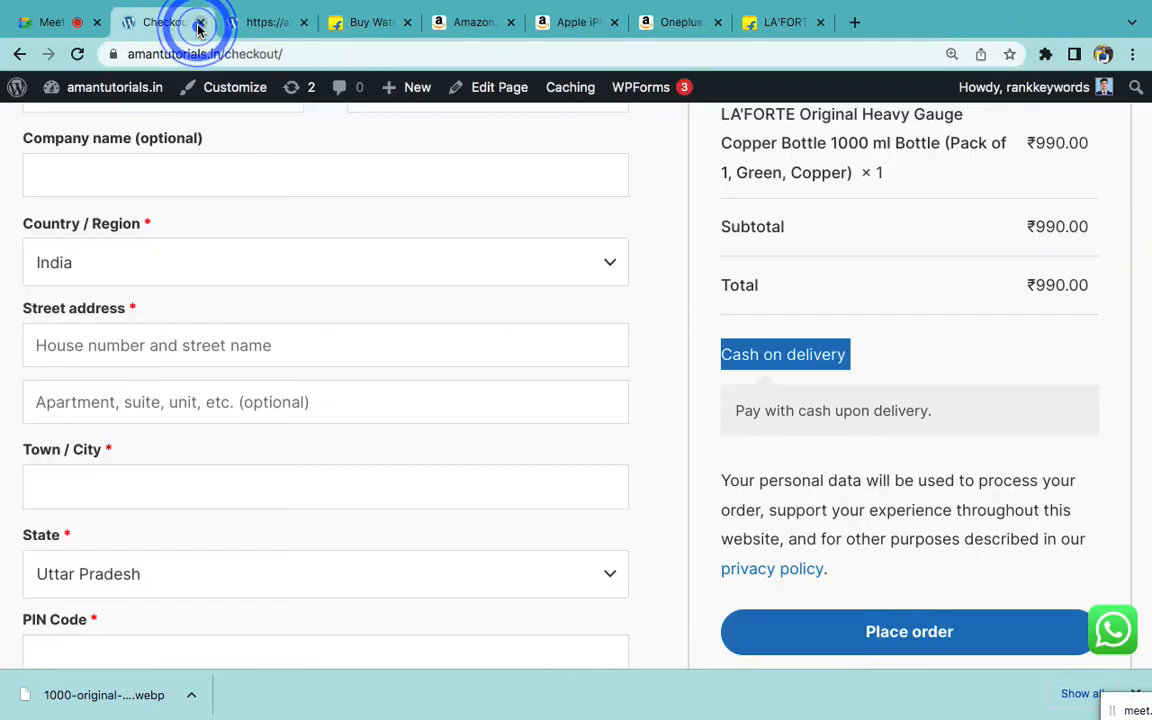
pyautogui.click(199, 24)
pyautogui.click(199, 24)
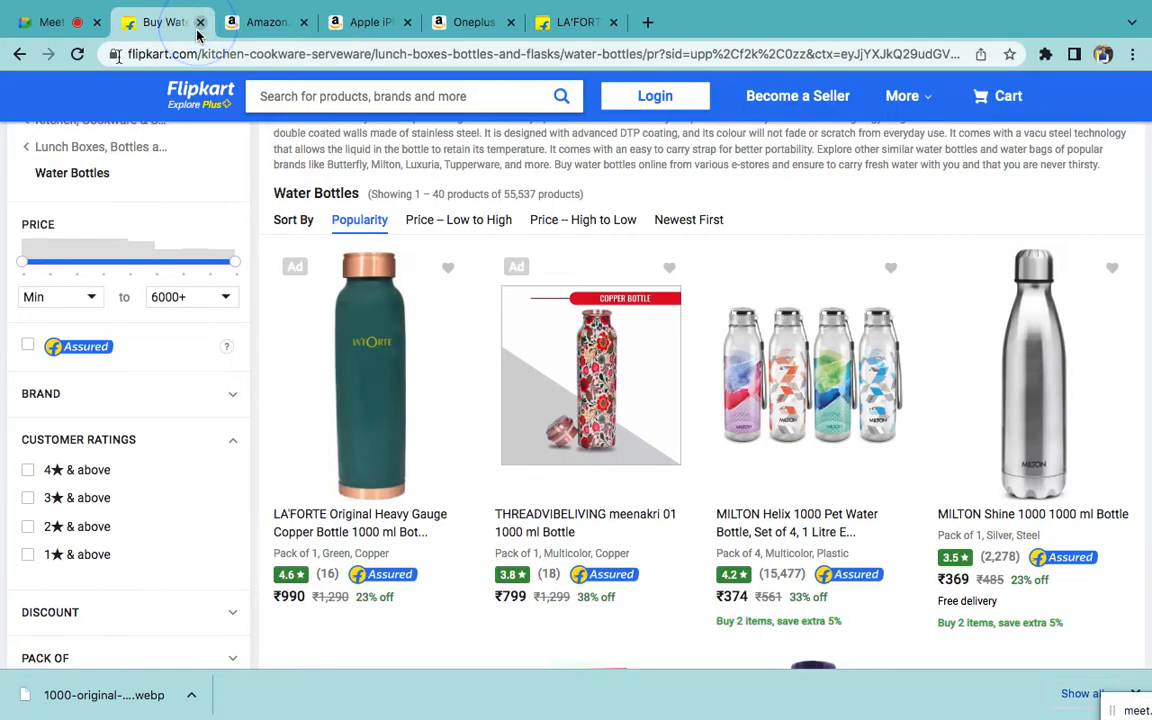
# Step: Show Meet's People list and close the Flipkart, Amazon, Apple, OnePlus and LA'FORTE tabs
pyautogui.click(52, 22)
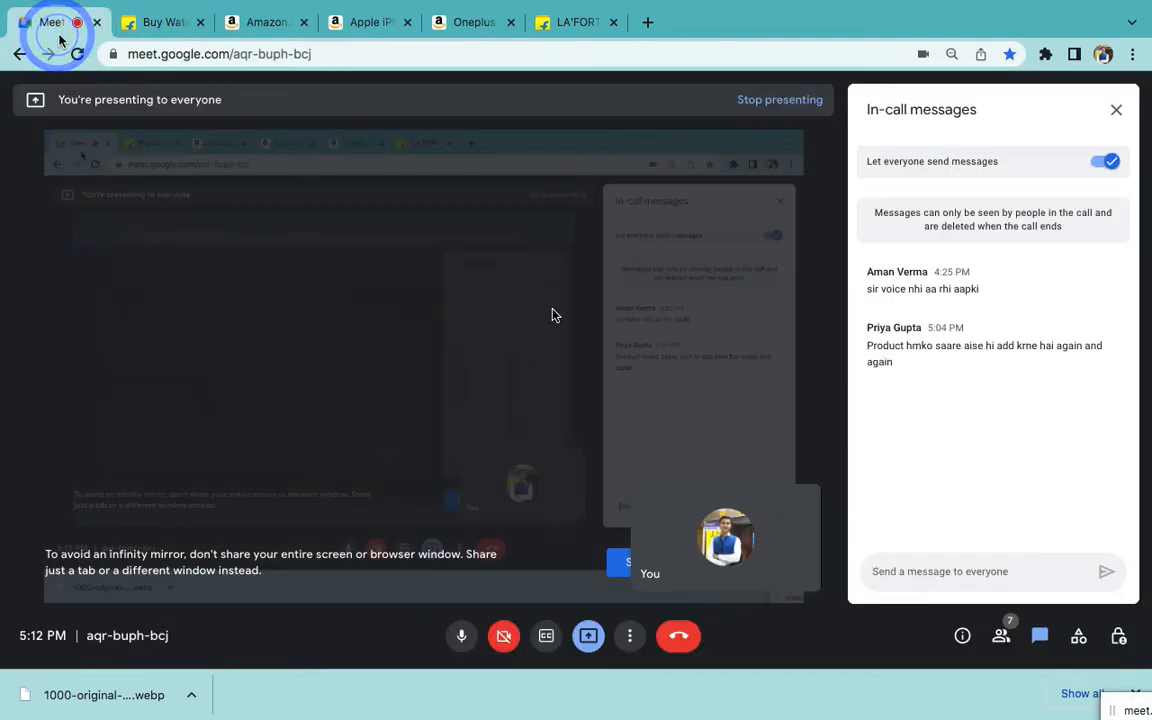
pyautogui.click(1000, 636)
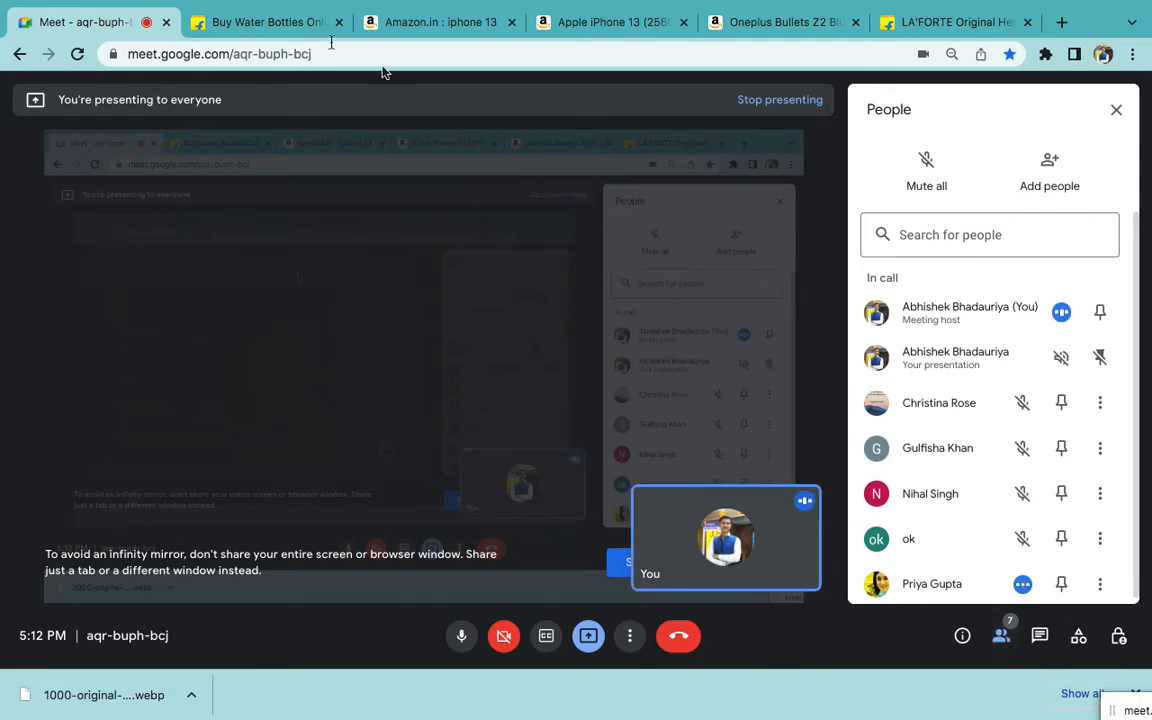
pyautogui.click(291, 21)
pyautogui.click(343, 21)
pyautogui.click(343, 21)
pyautogui.click(343, 21)
pyautogui.click(343, 21)
pyautogui.click(343, 21)
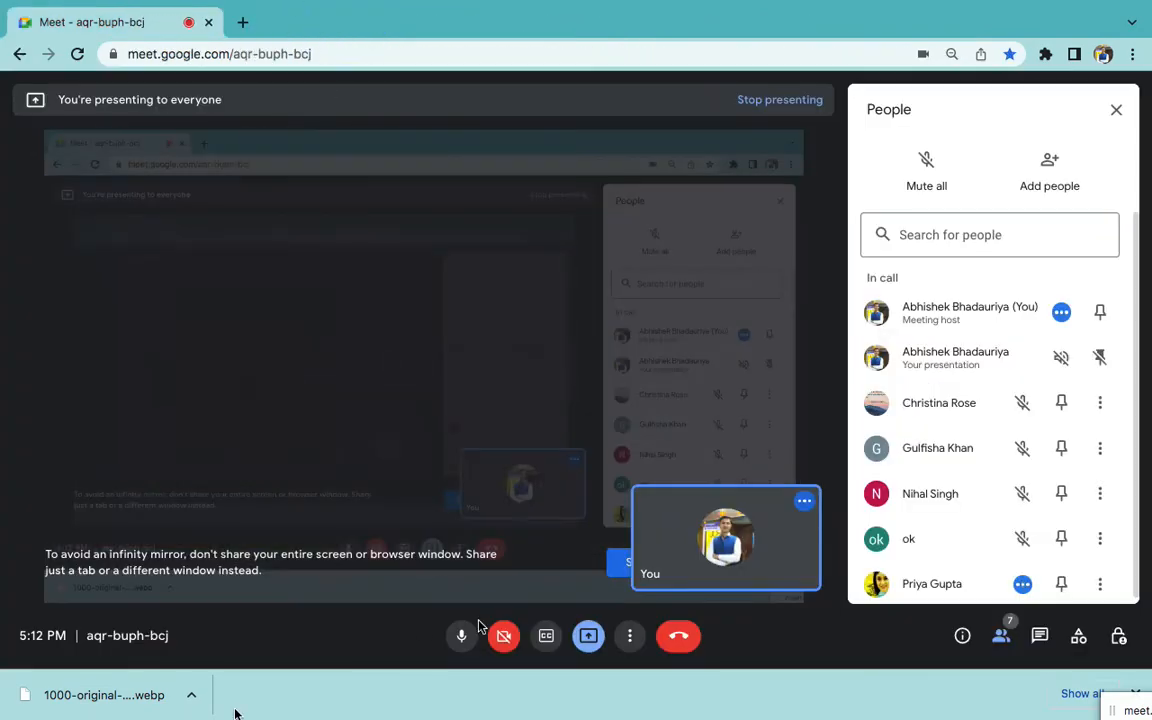
# Step: Stop presenting to the Meet call and open a Finder window
pyautogui.click(592, 650)
pyautogui.click(620, 585)
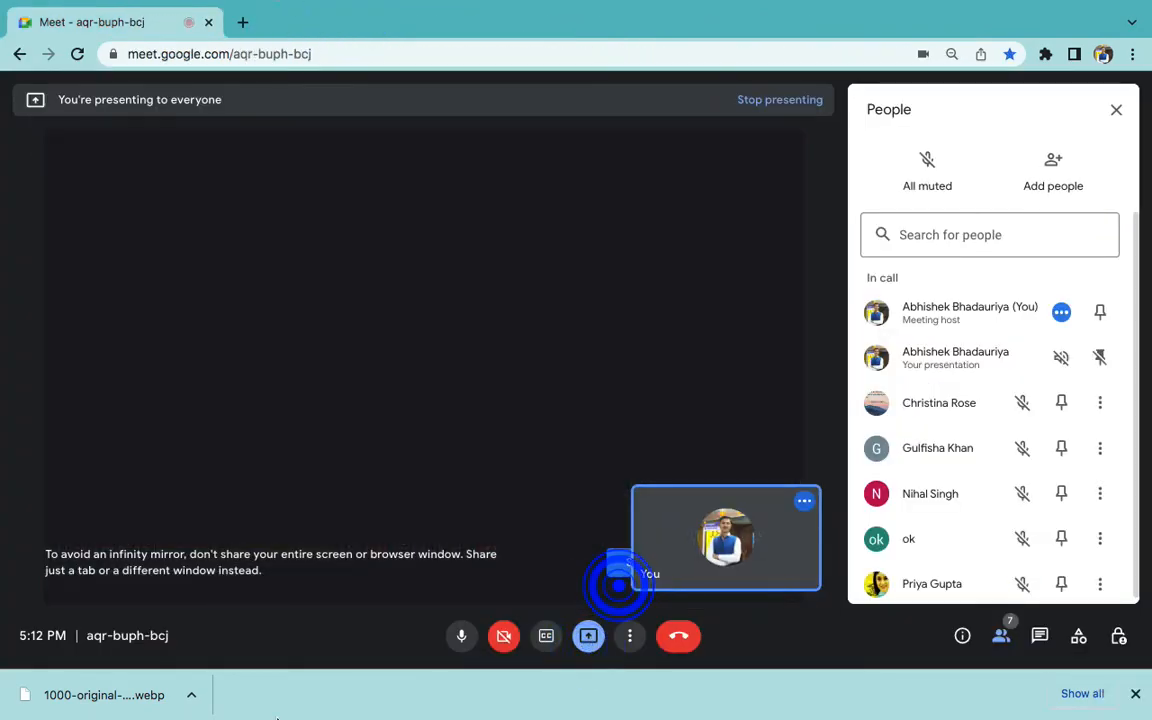
pyautogui.moveTo(187, 712)
pyautogui.click(108, 660)
# Step: Search Finder for 'day 0' and expand the full presentation and PDF results
pyautogui.click(930, 12)
pyautogui.doubleClick(930, 12)
pyautogui.write('day')
pyautogui.press('Return')
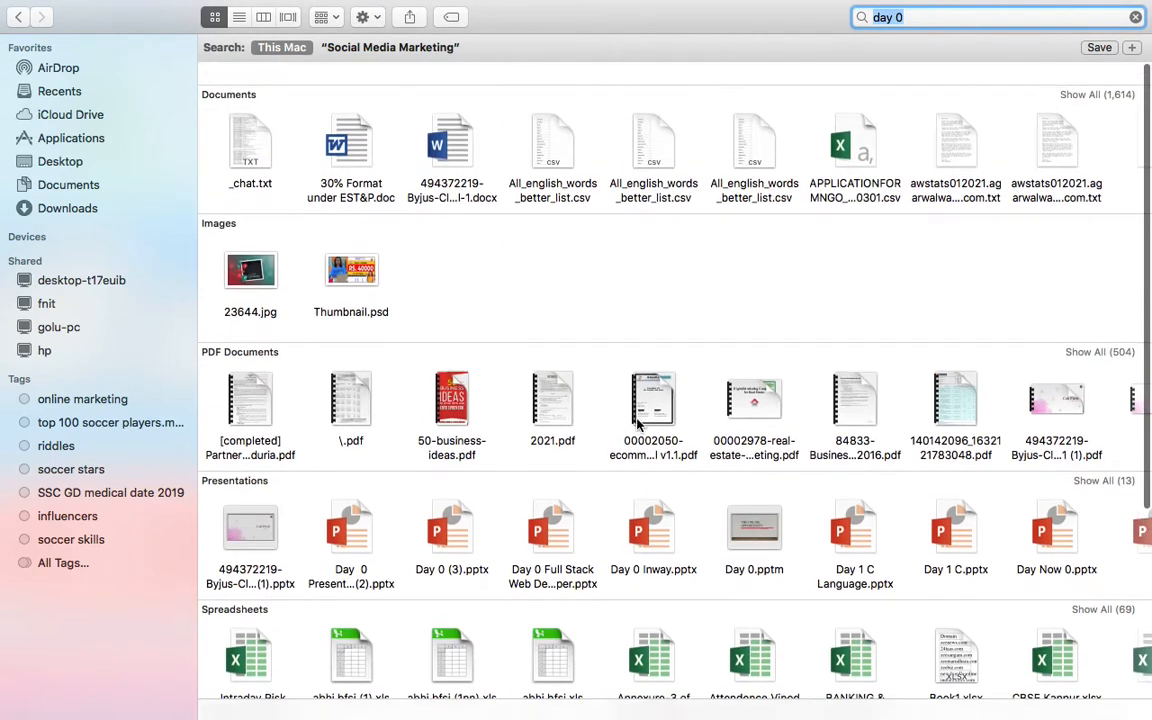
pyautogui.click(1095, 458)
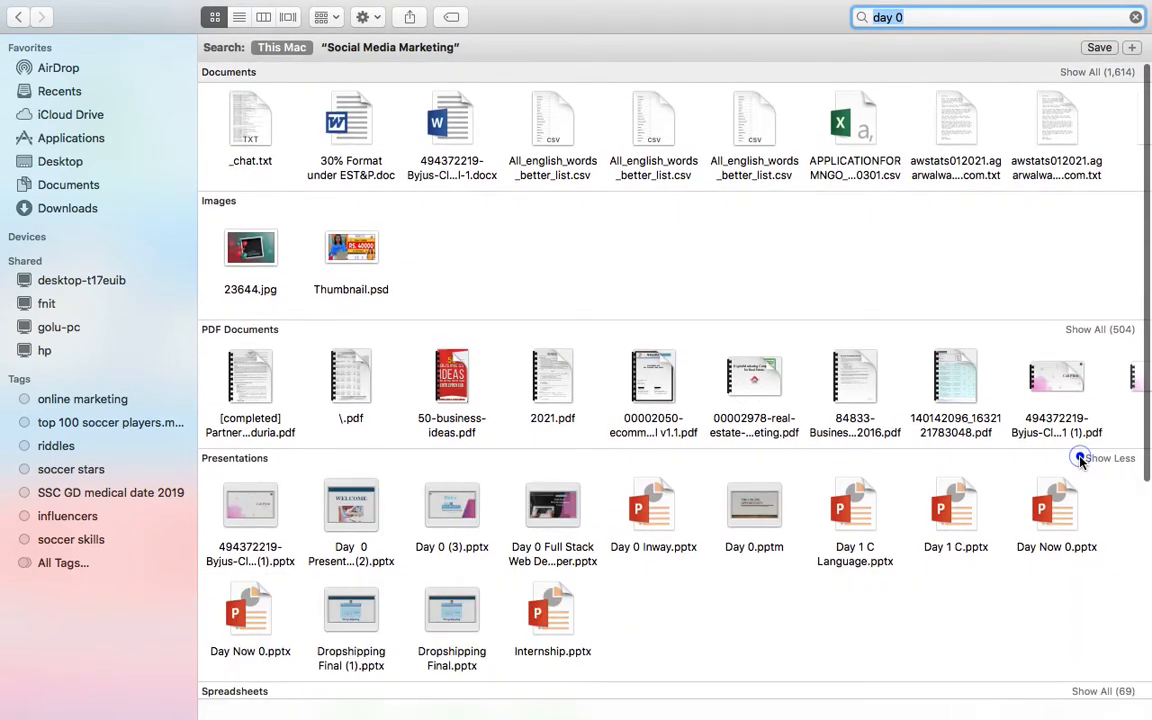
pyautogui.click(1090, 329)
# Step: Browse the results, then narrow the search to 'day 0 digital marketing'
pyautogui.scroll(-3, 700, 420)
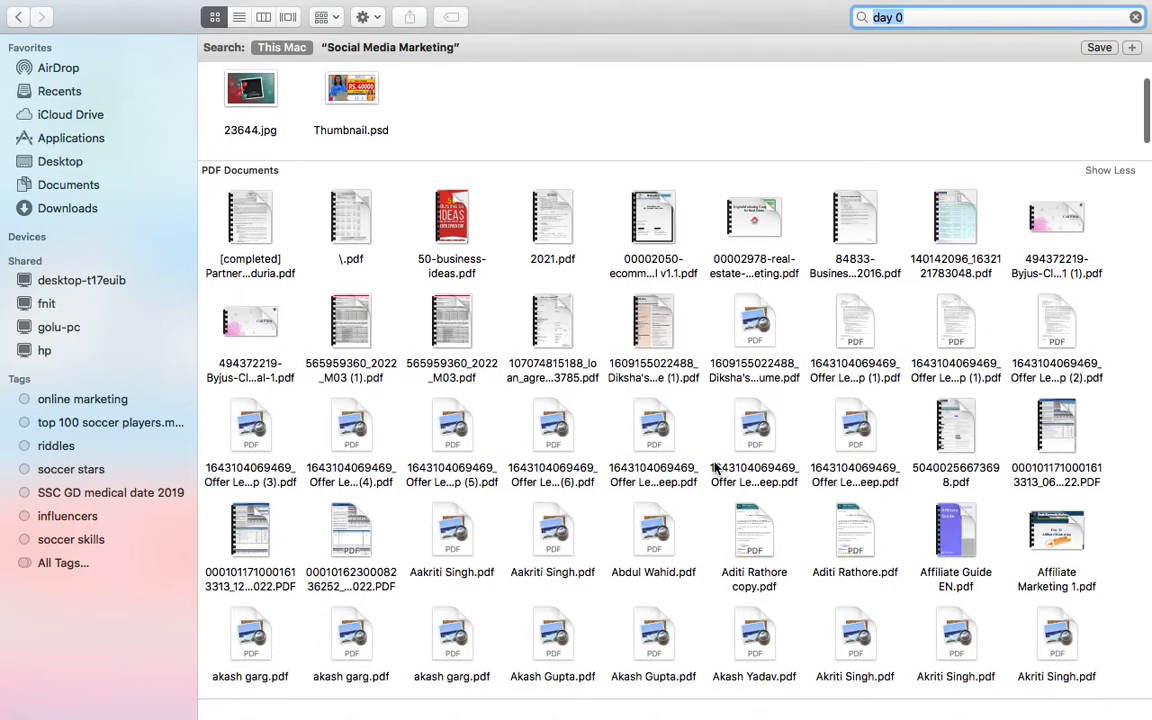
pyautogui.scroll(-10, 532, 525)
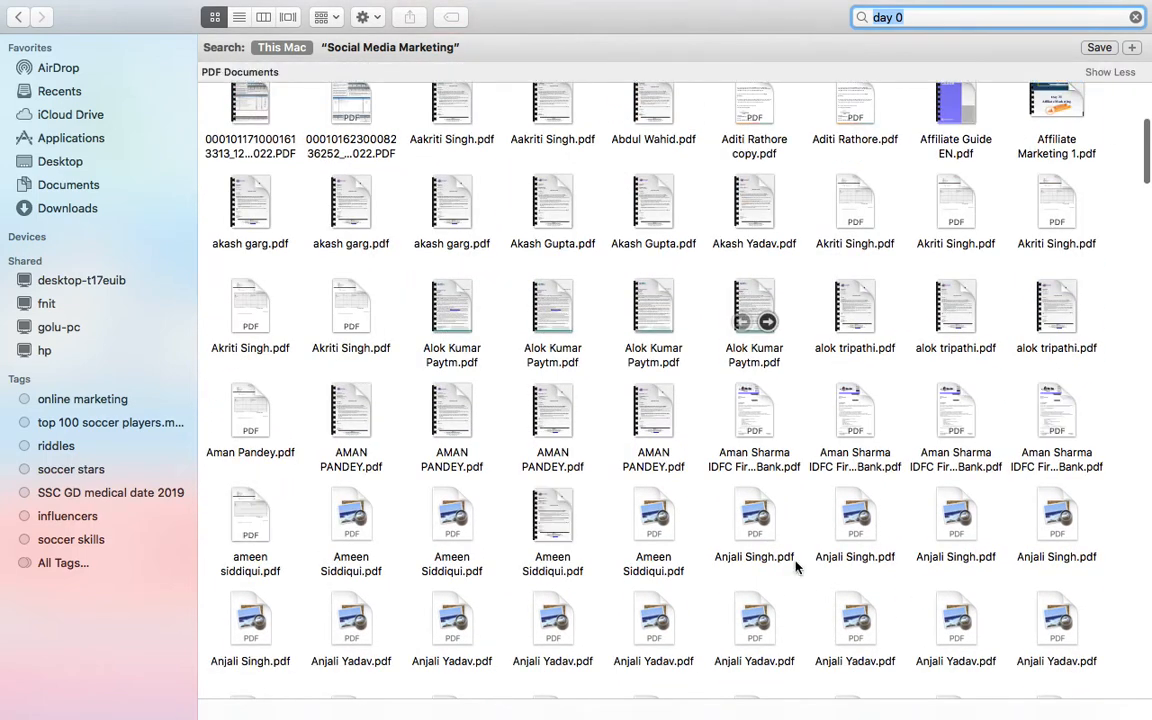
pyautogui.scroll(5, 748, 527)
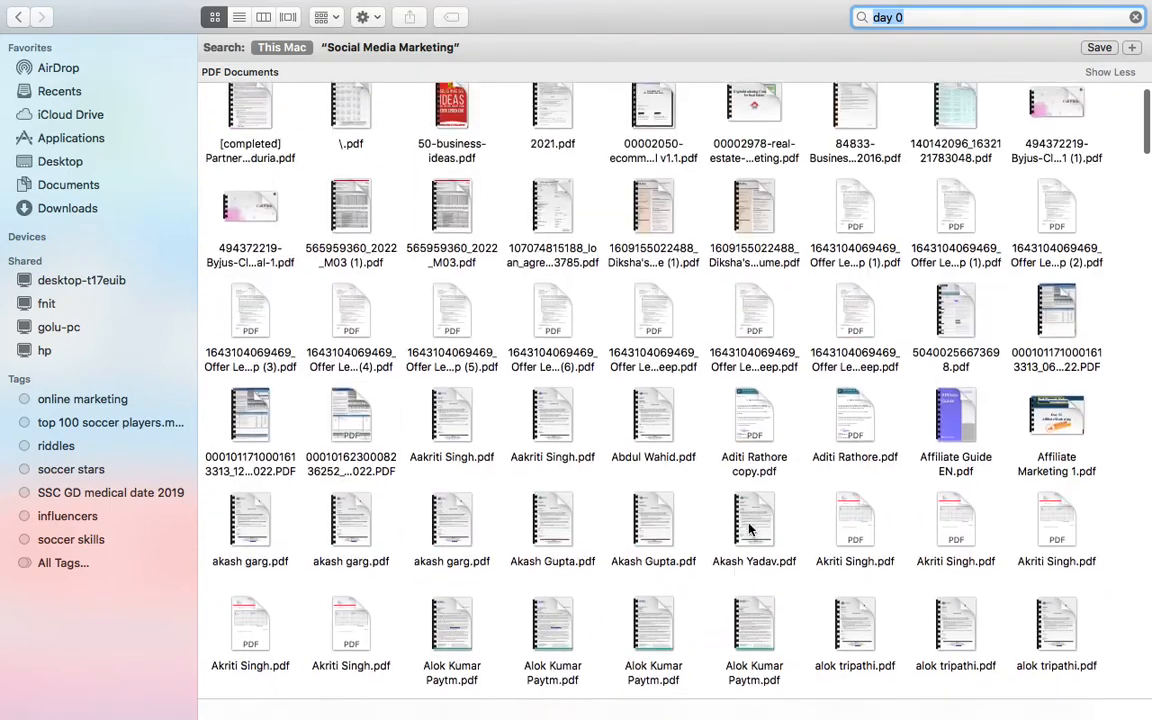
pyautogui.scroll(-8, 748, 527)
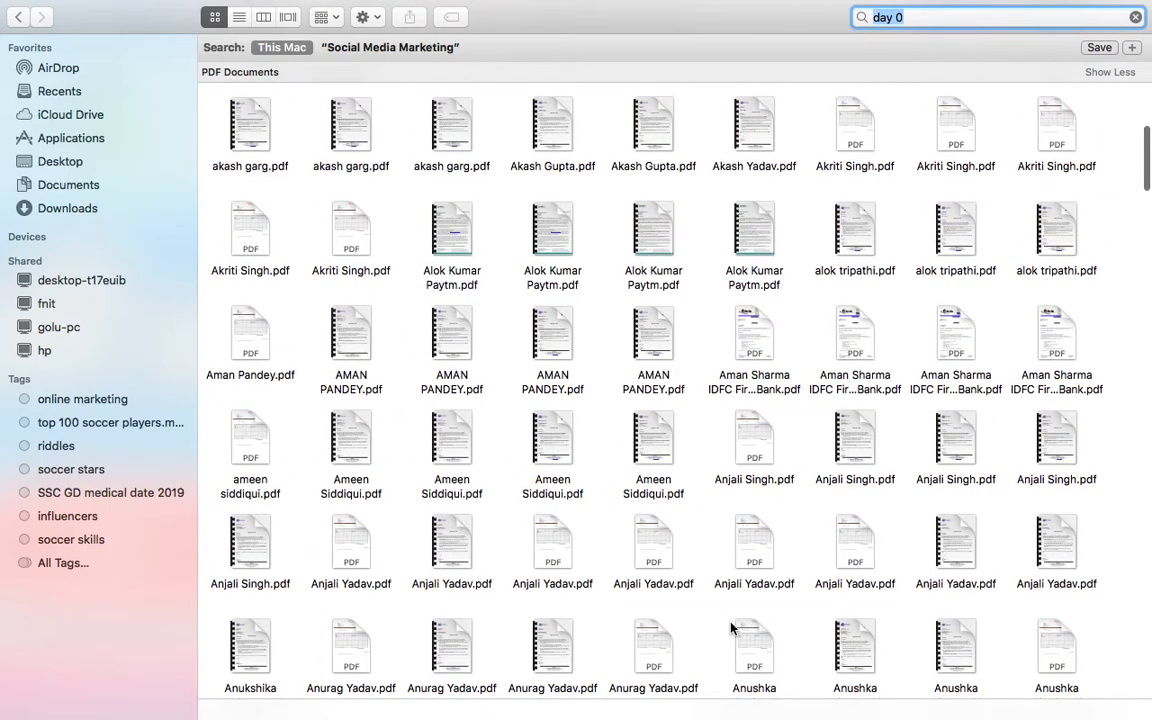
pyautogui.scroll(-6, 731, 628)
pyautogui.scroll(-3, 740, 610)
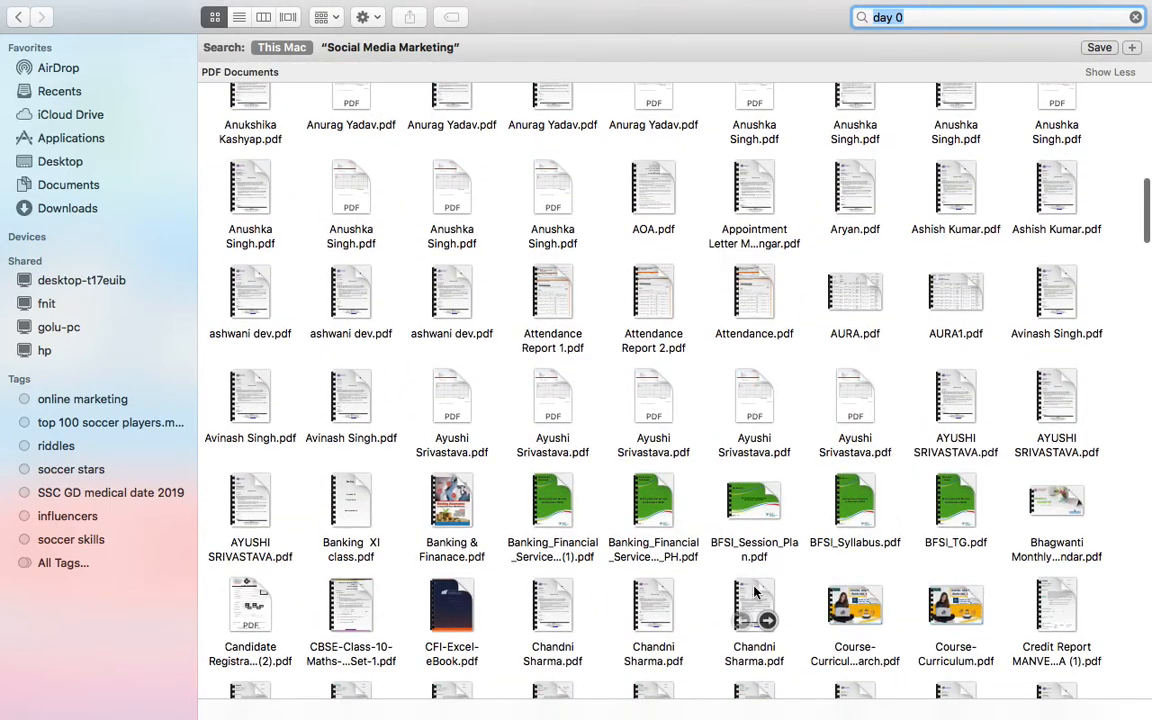
pyautogui.scroll(-6, 754, 592)
pyautogui.scroll(-7, 754, 592)
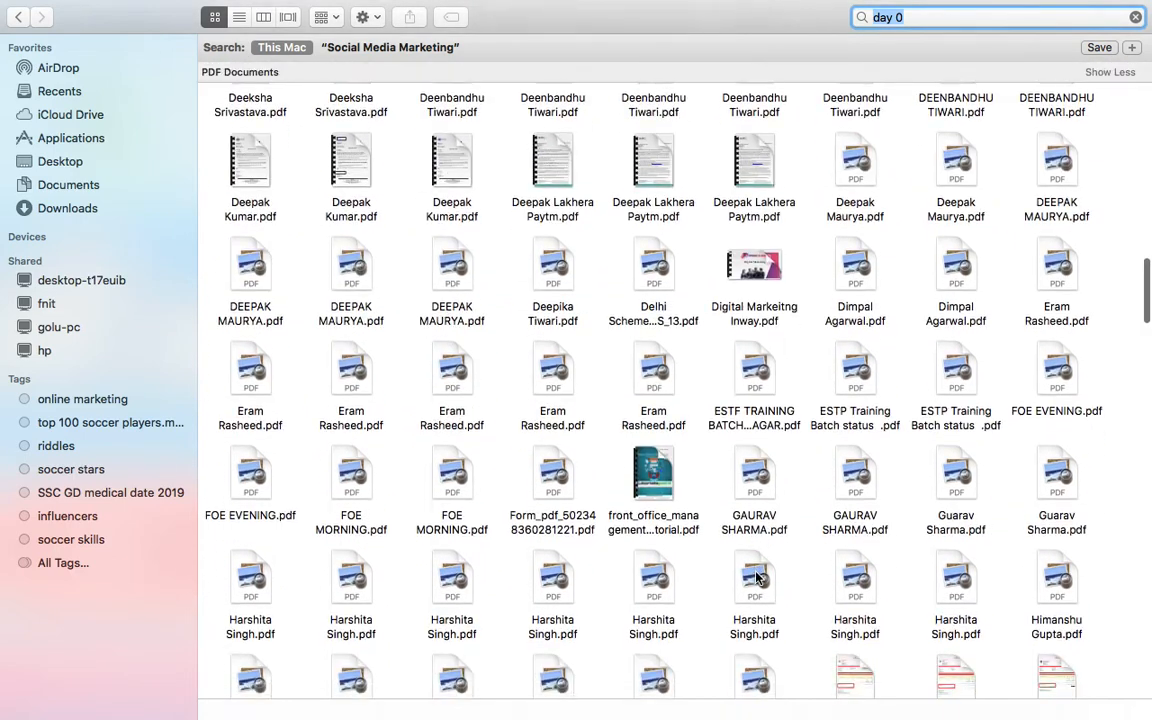
pyautogui.scroll(-4, 756, 578)
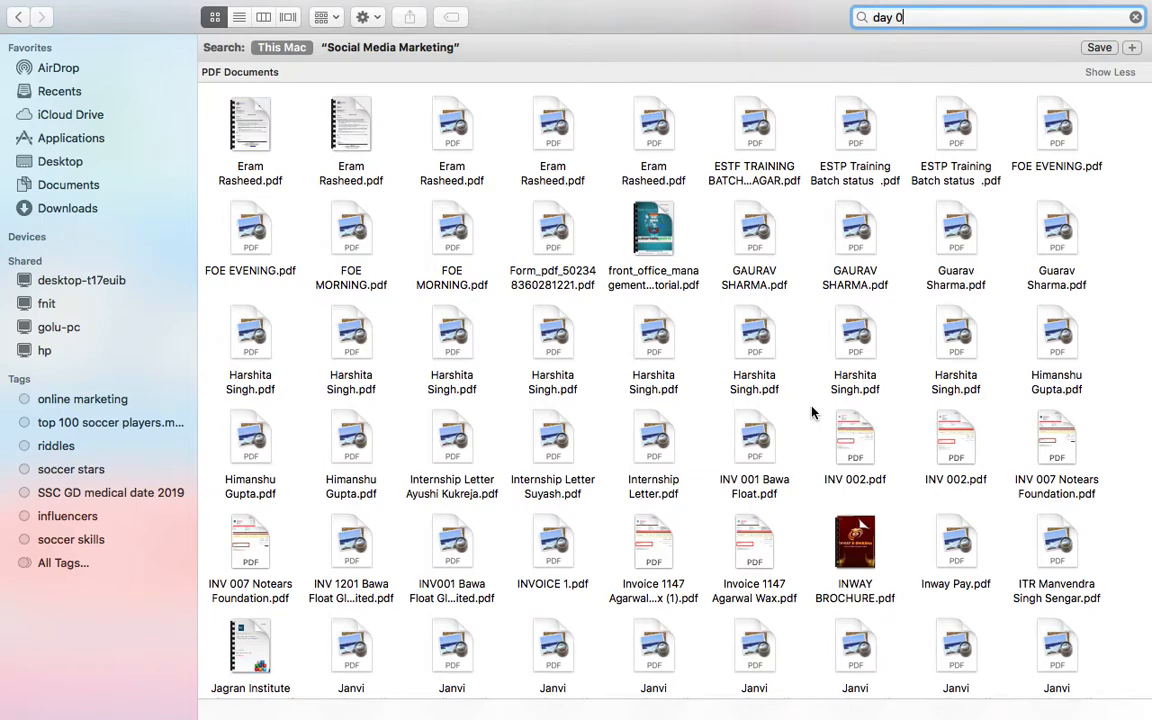
pyautogui.scroll(20, 812, 412)
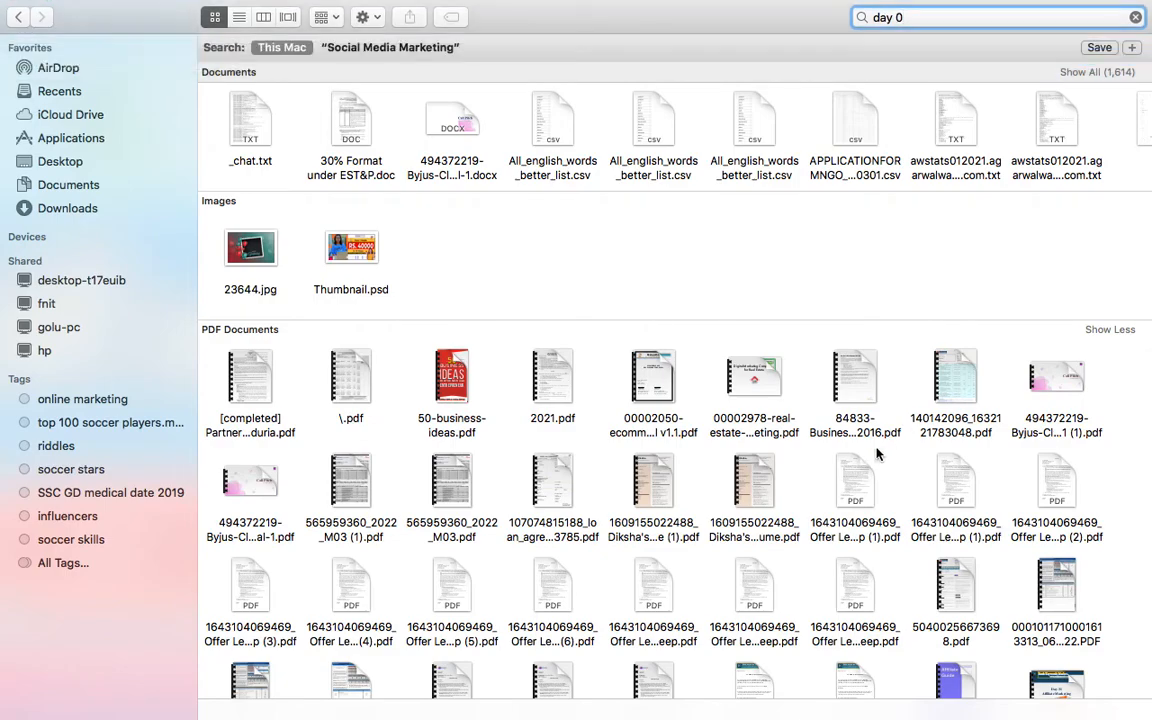
pyautogui.scroll(-10, 877, 455)
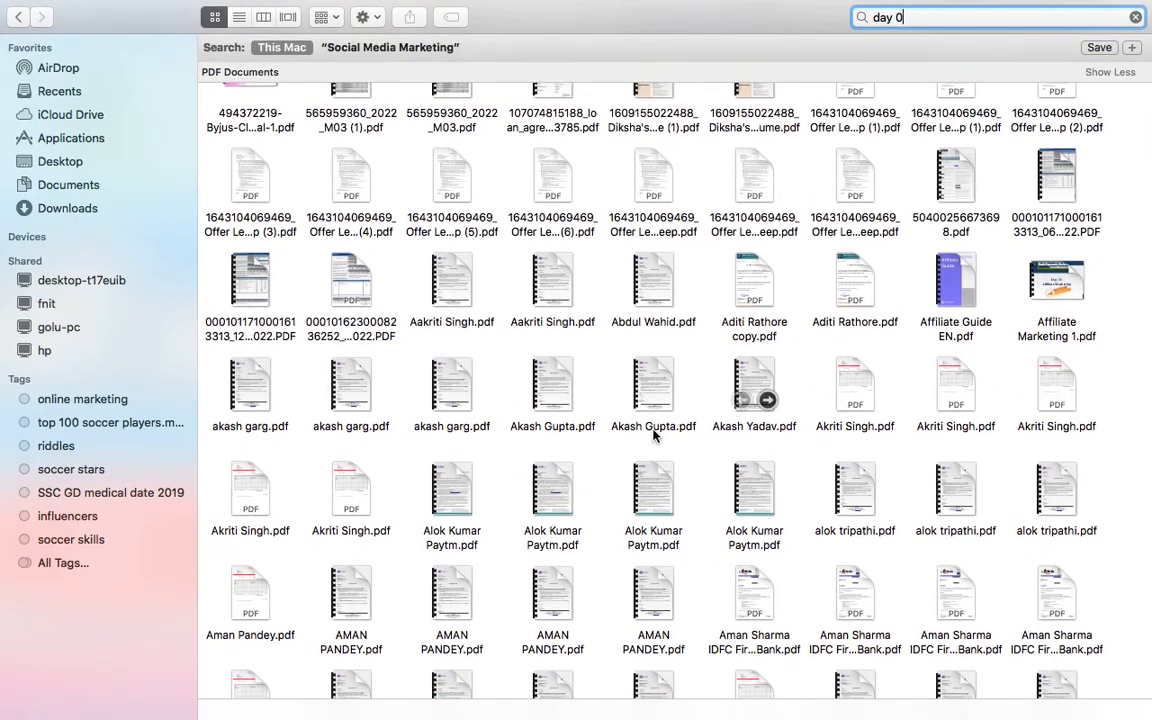
pyautogui.scroll(10, 553, 478)
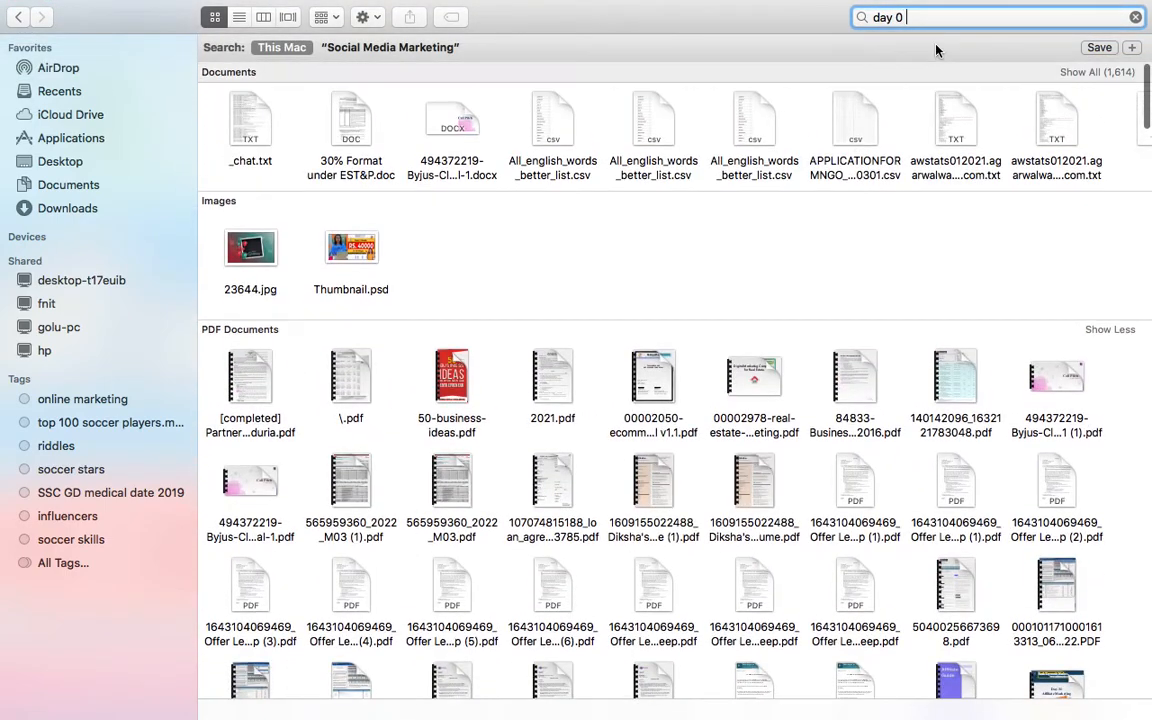
pyautogui.write('digital marketi')
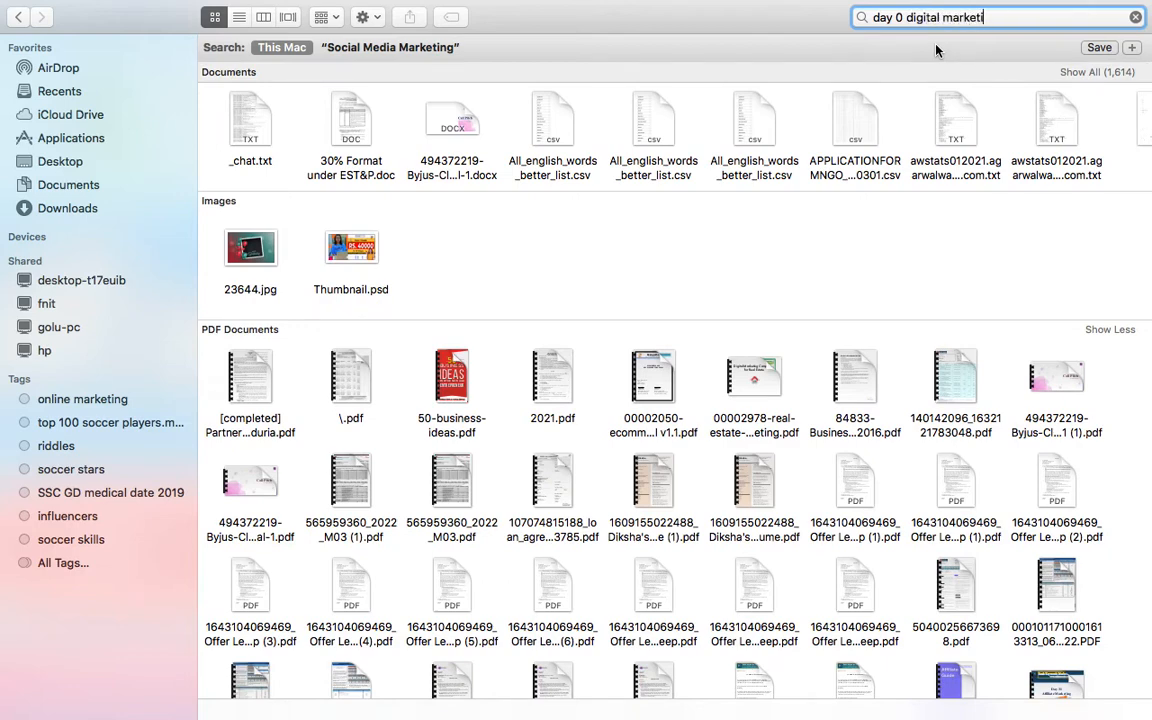
pyautogui.write('ng')
pyautogui.press('Return')
# Step: Quick Look preview the Day Now 0.pptx presentation, then open it
pyautogui.click(1100, 338)
pyautogui.click(757, 376)
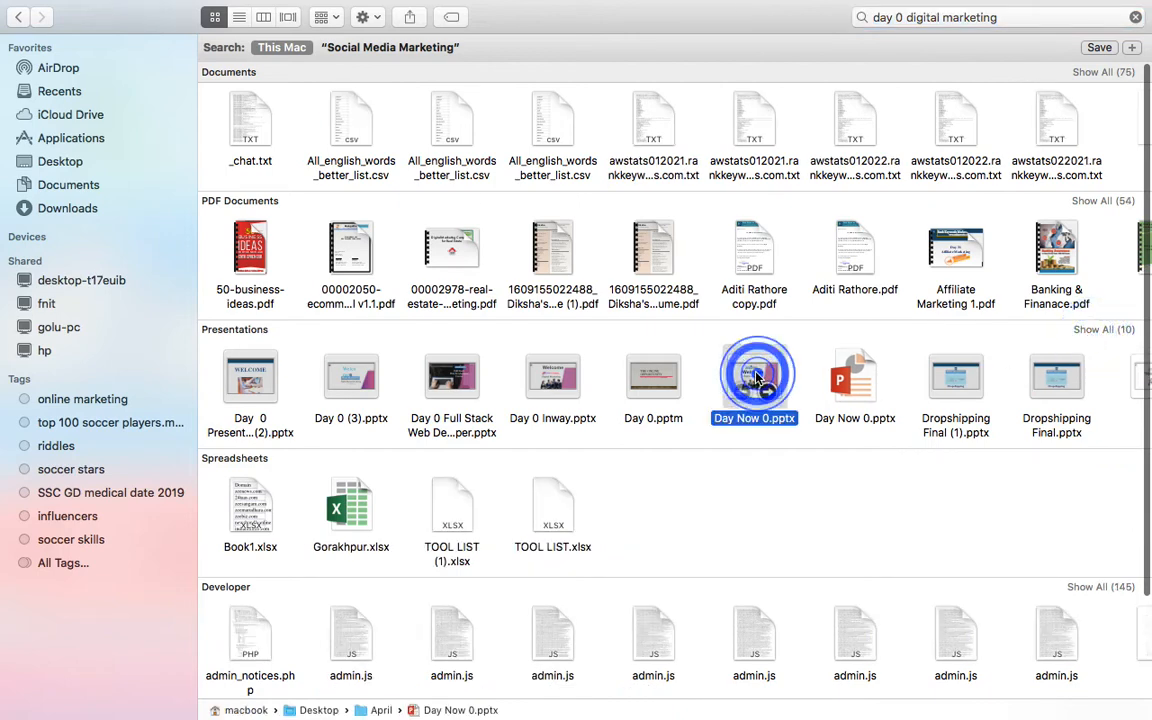
pyautogui.press('space')
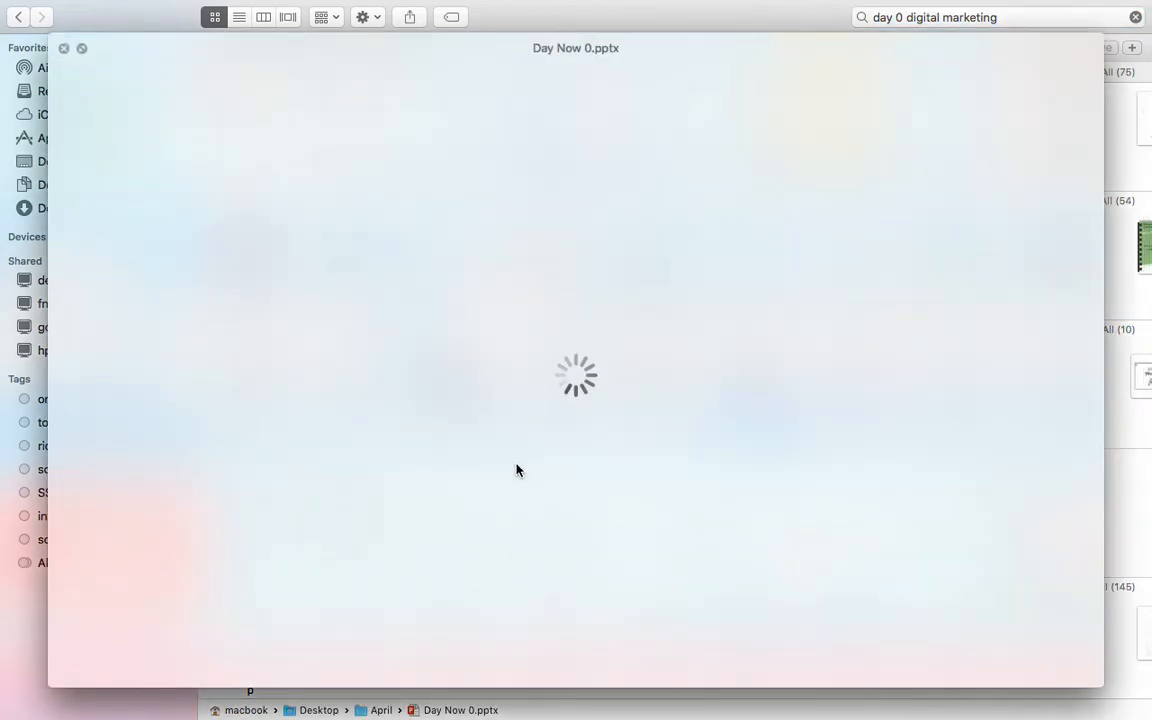
pyautogui.press('space')
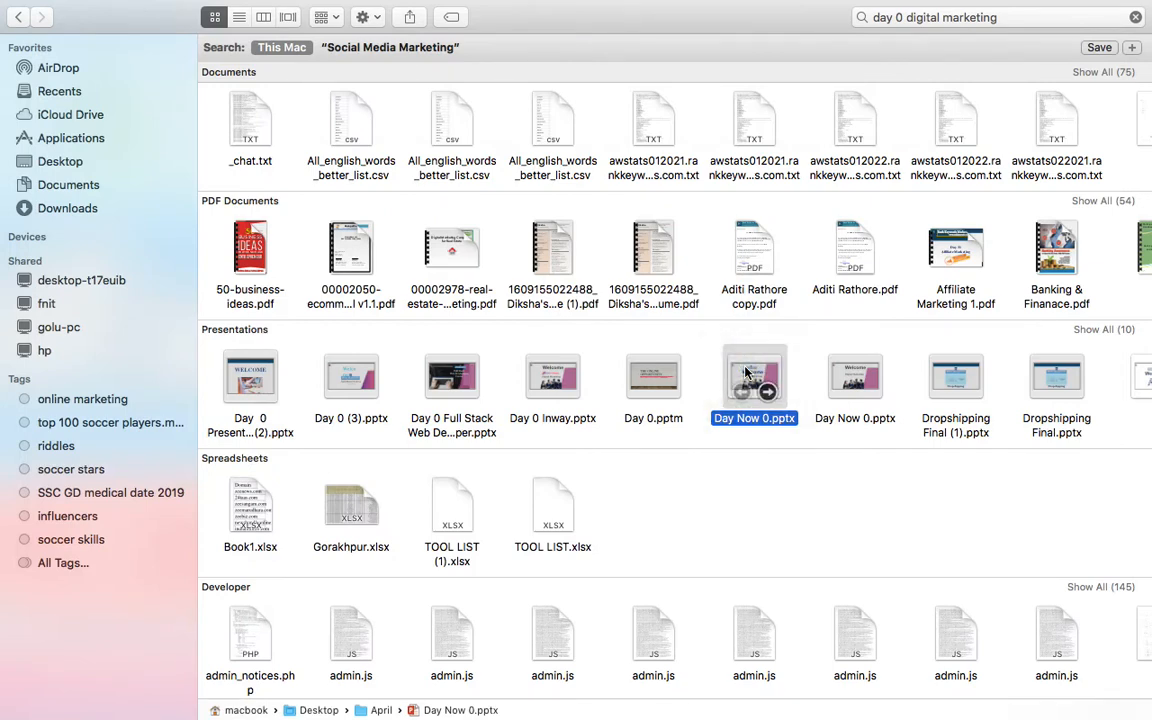
pyautogui.doubleClick(745, 372)
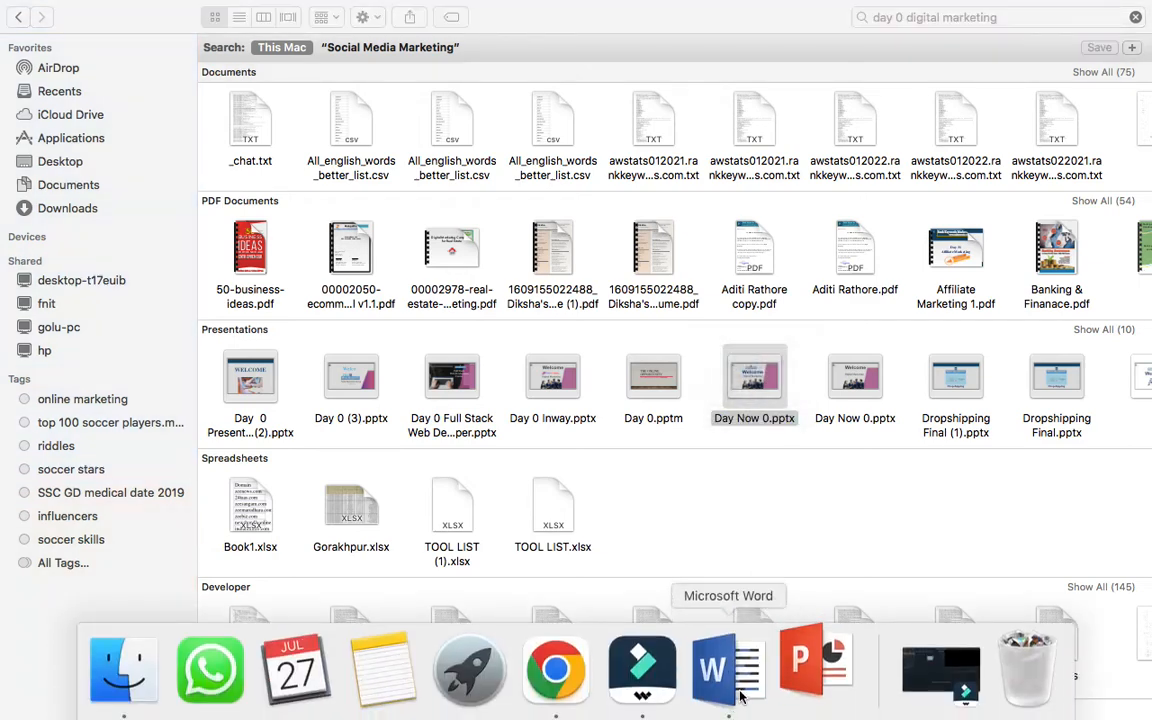
# Step: Move between the Google Meet call, the PowerPoint desktop and the WordPress plugins window across full-screen spaces
pyautogui.click(565, 670)
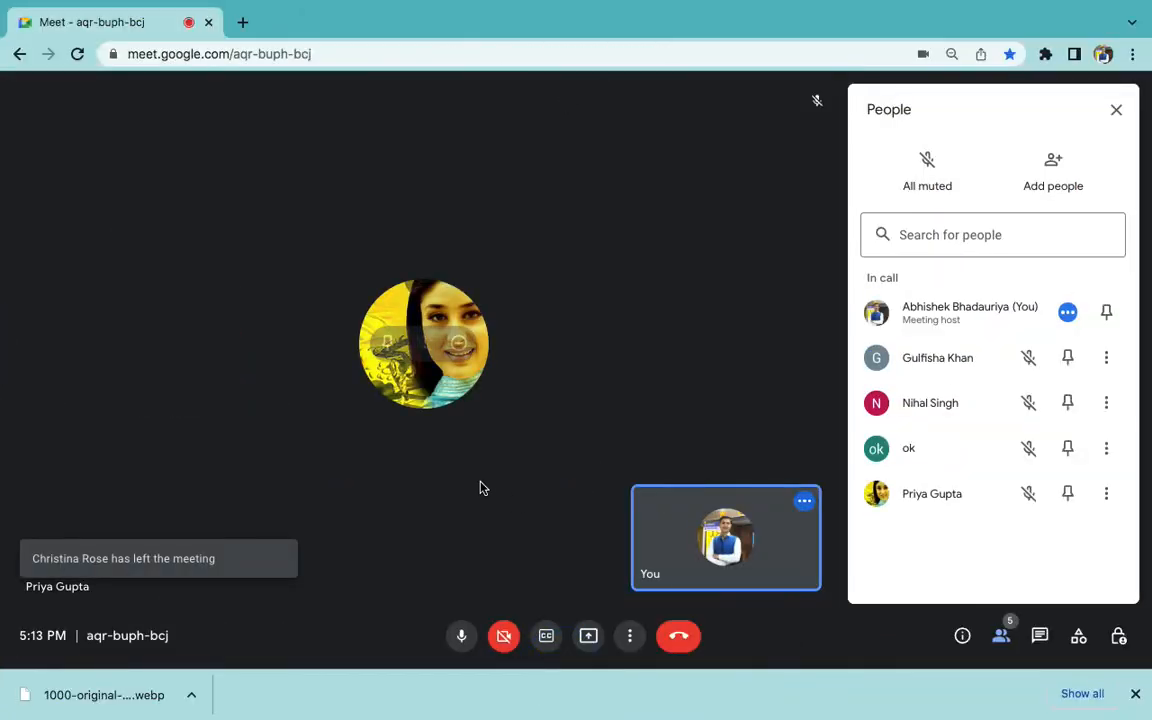
pyautogui.hotkey('ctrl', 'Left')
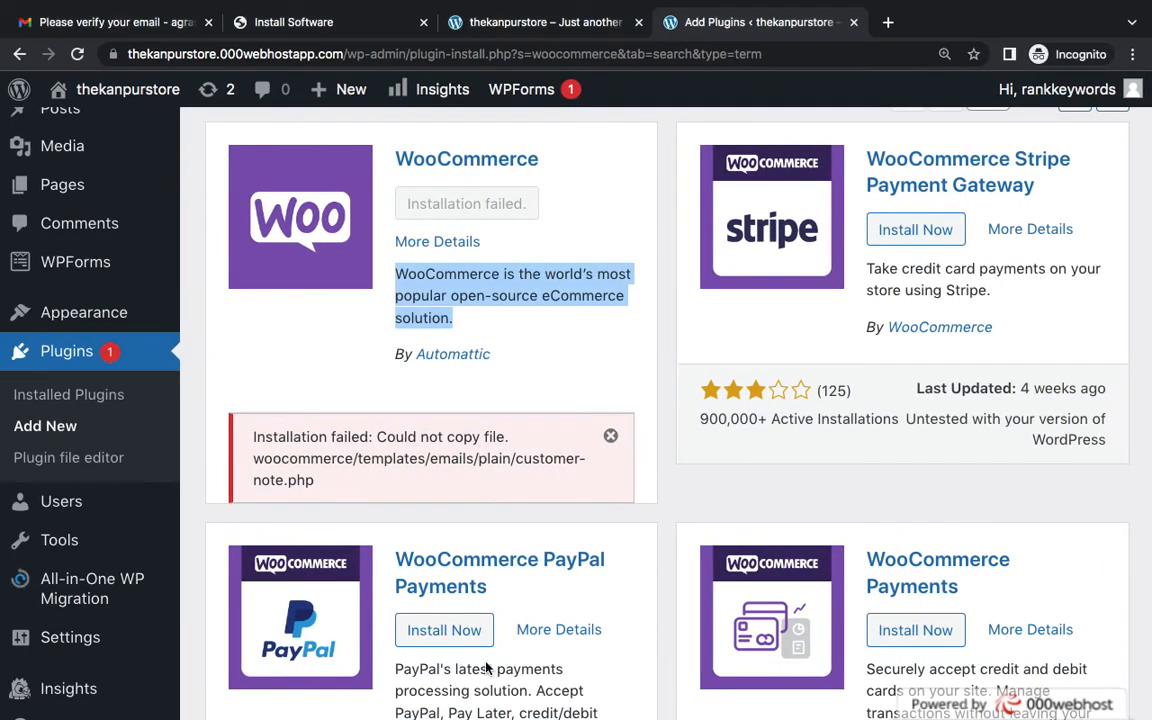
pyautogui.moveTo(549, 718)
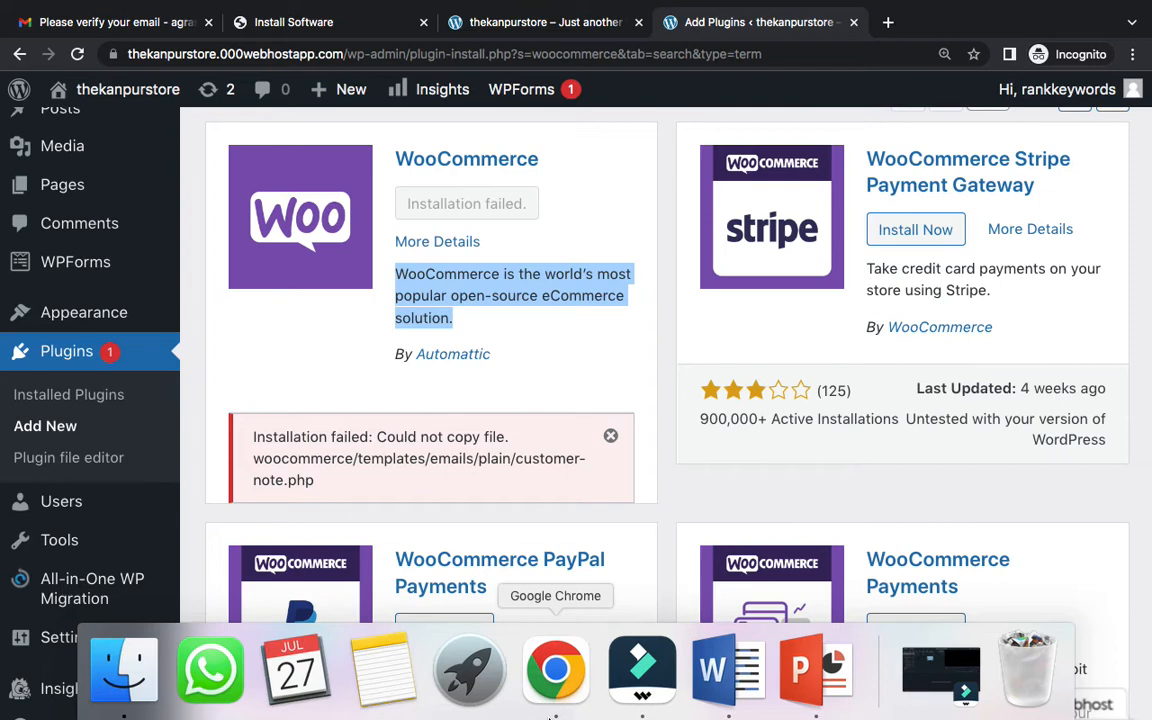
pyautogui.hotkey('ctrl', 'Left')
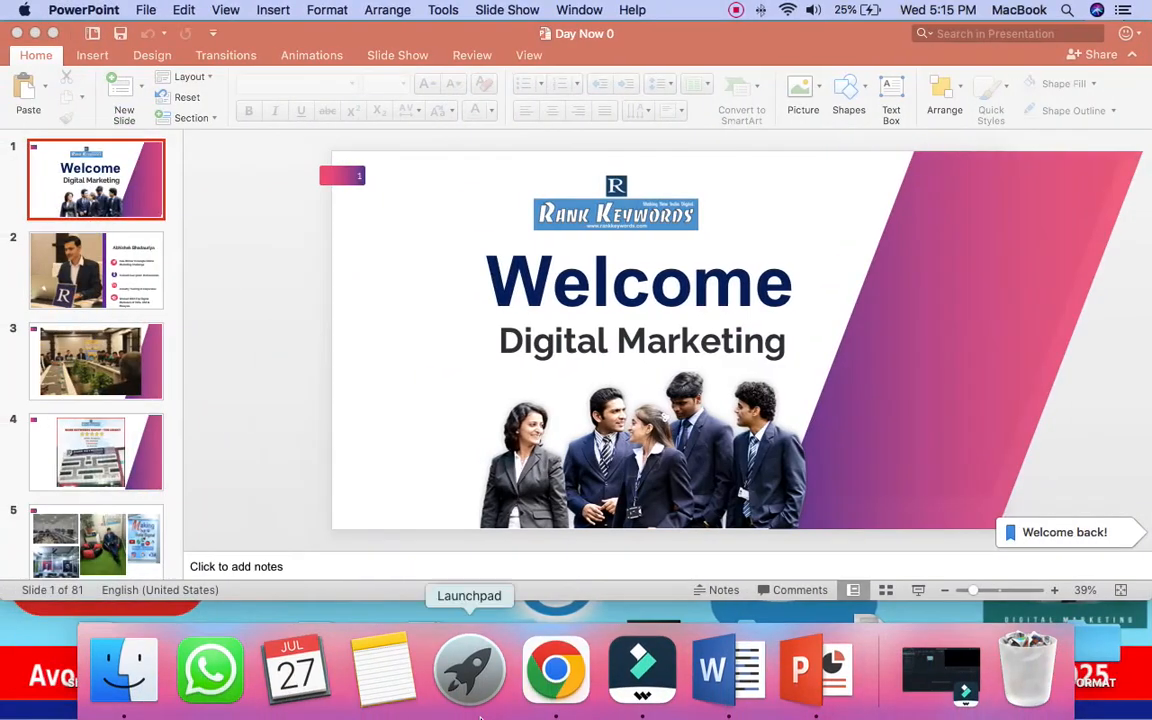
pyautogui.click(566, 696)
pyautogui.moveTo(562, 714)
pyautogui.click(557, 655)
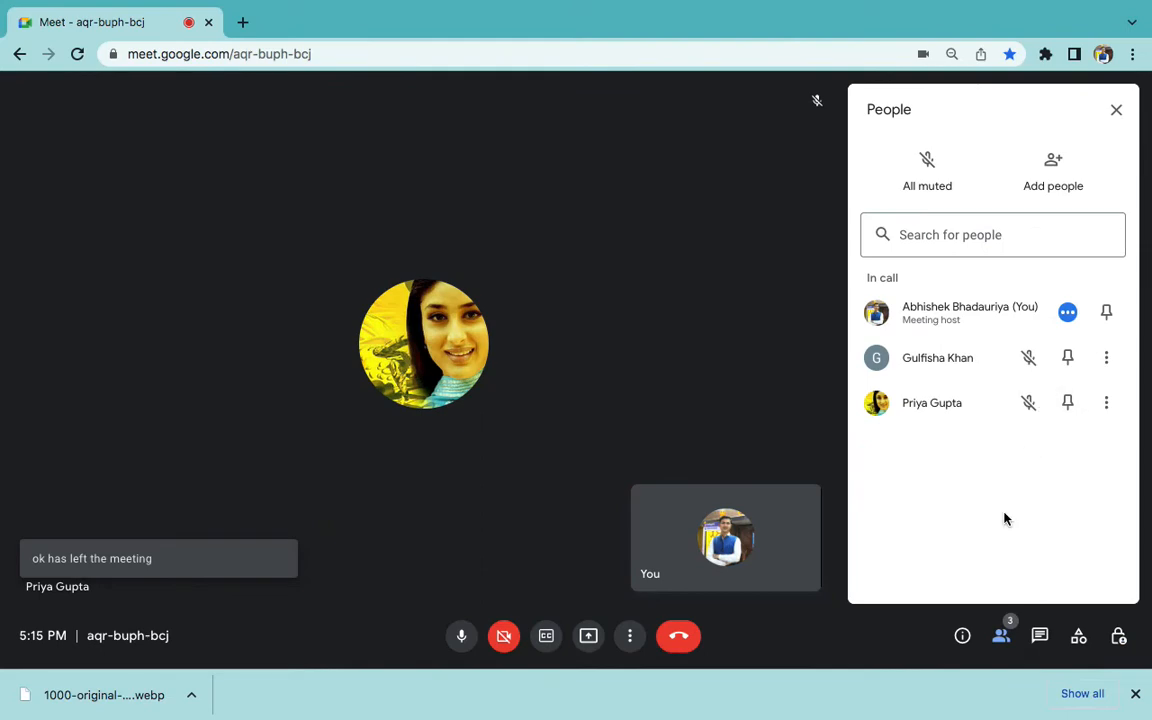
pyautogui.hotkey('ctrl', 'Left')
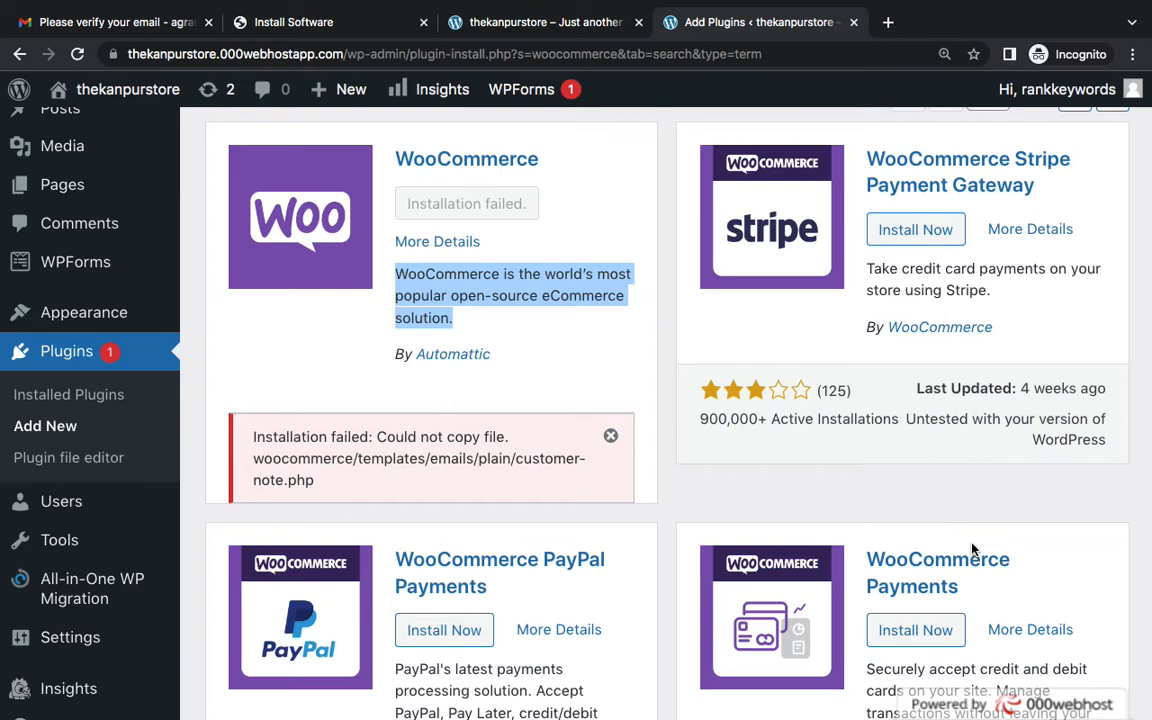
# Step: Return to Google Meet and admit the waiting participant into the call
pyautogui.hotkey('ctrl', 'Left')
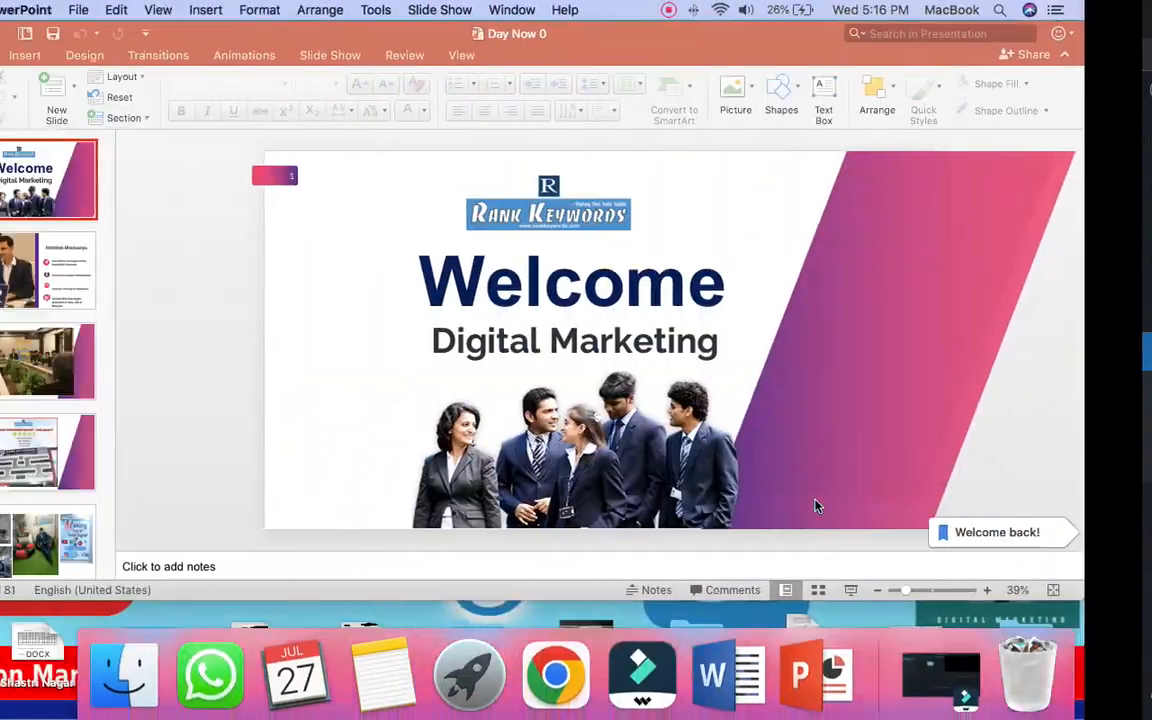
pyautogui.click(587, 676)
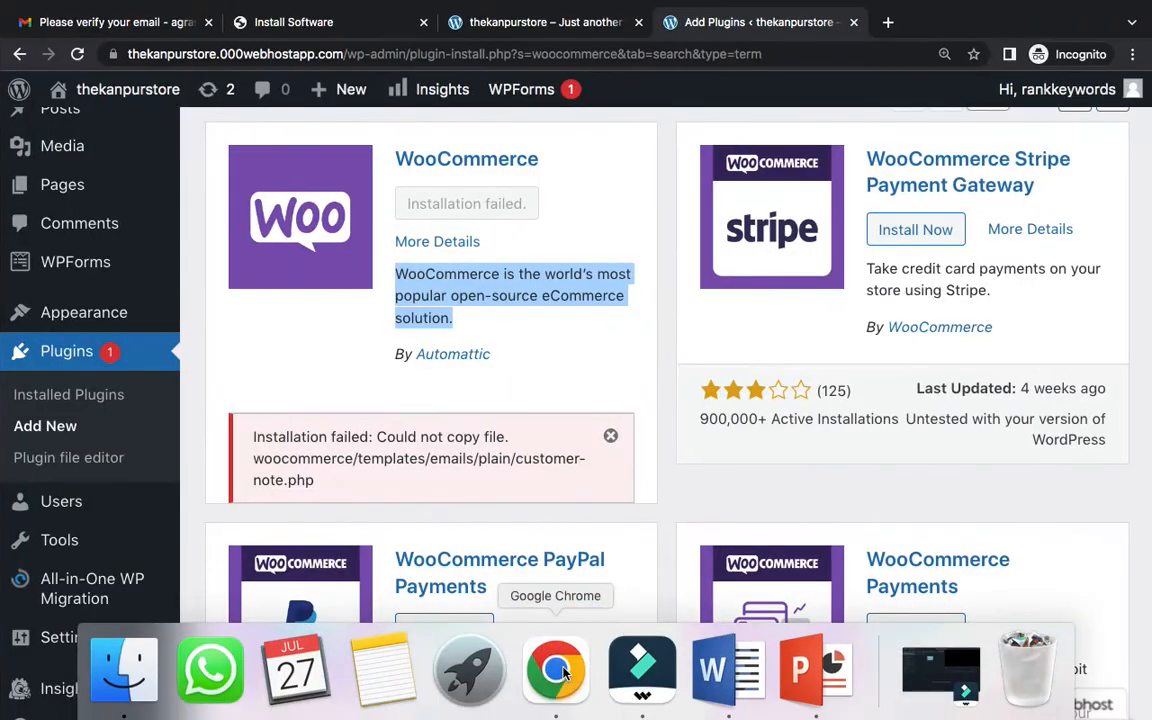
pyautogui.click(560, 672)
pyautogui.click(745, 240)
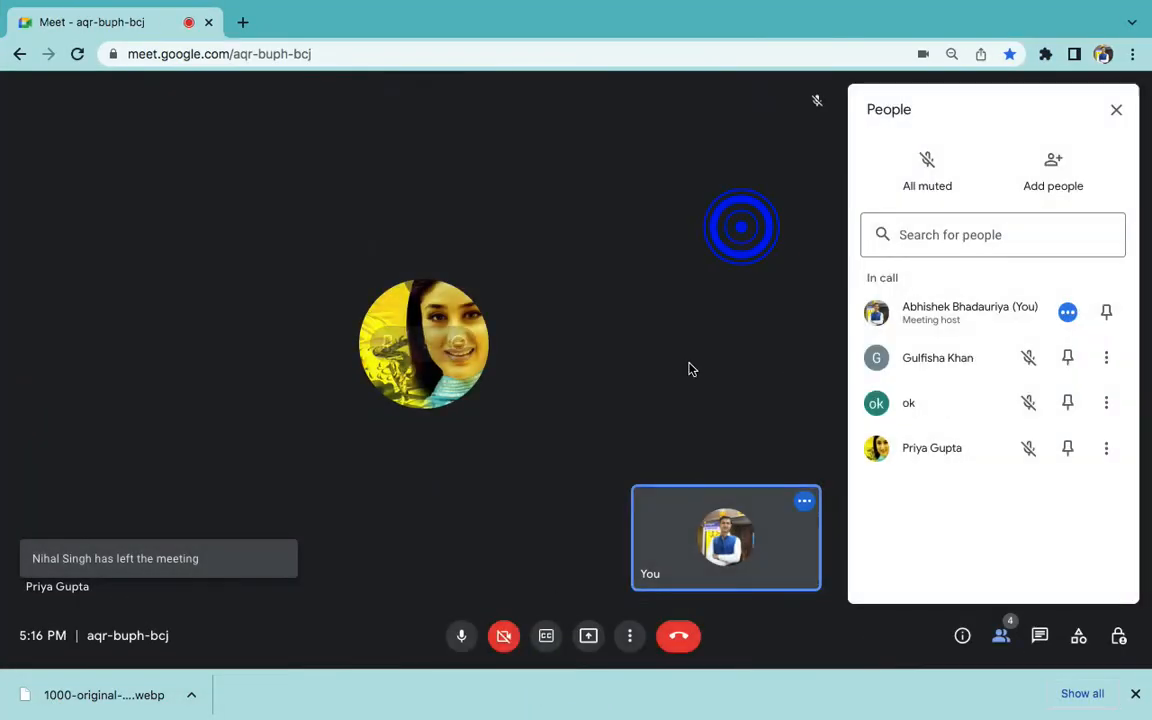
# Step: Present your entire screen in Meet, picking the screen and sharing it
pyautogui.hotkey('ctrl', 'Left')
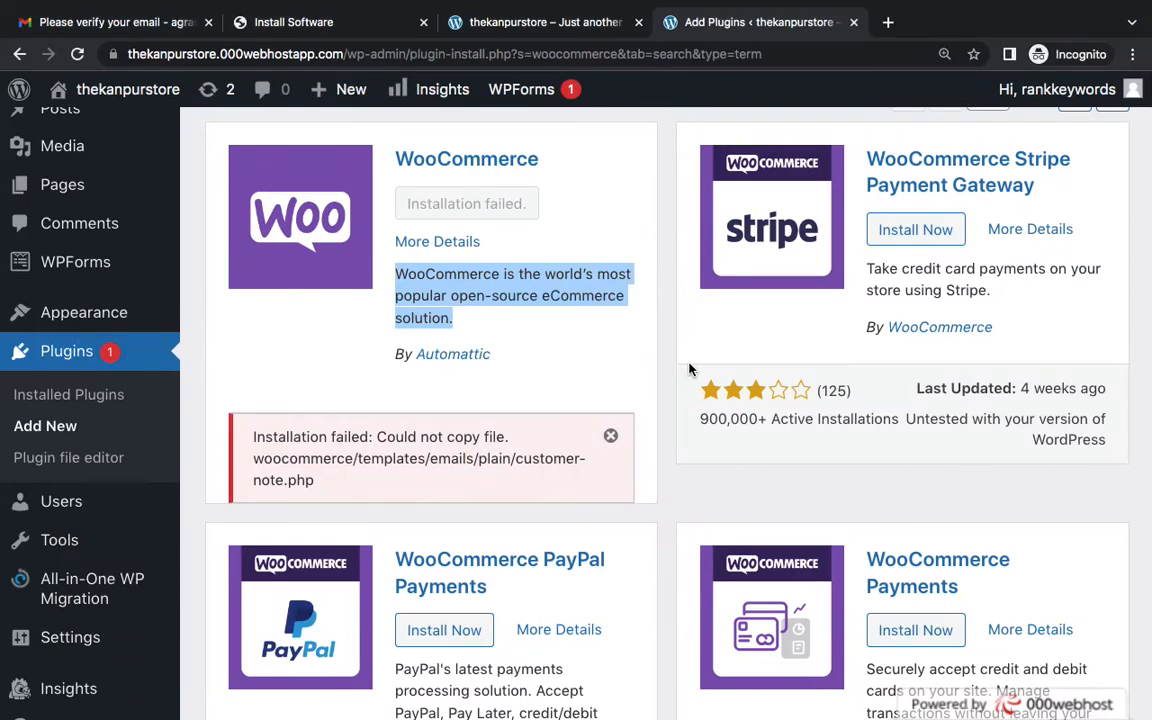
pyautogui.moveTo(620, 705)
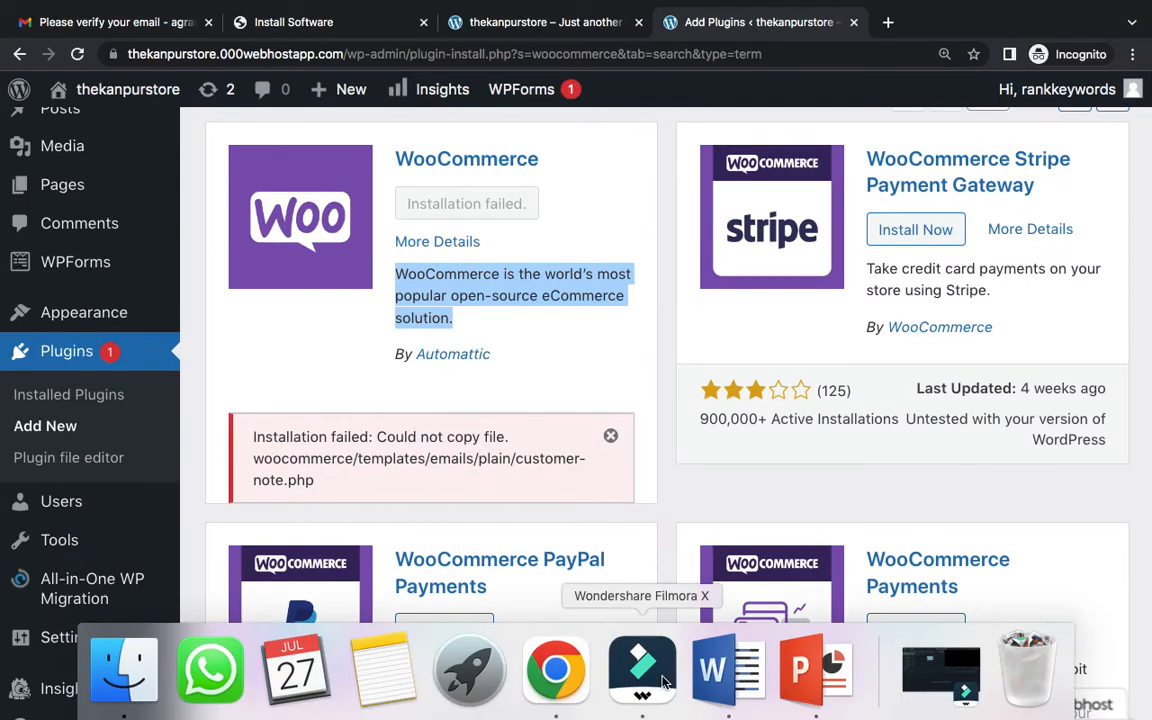
pyautogui.click(531, 690)
pyautogui.click(588, 636)
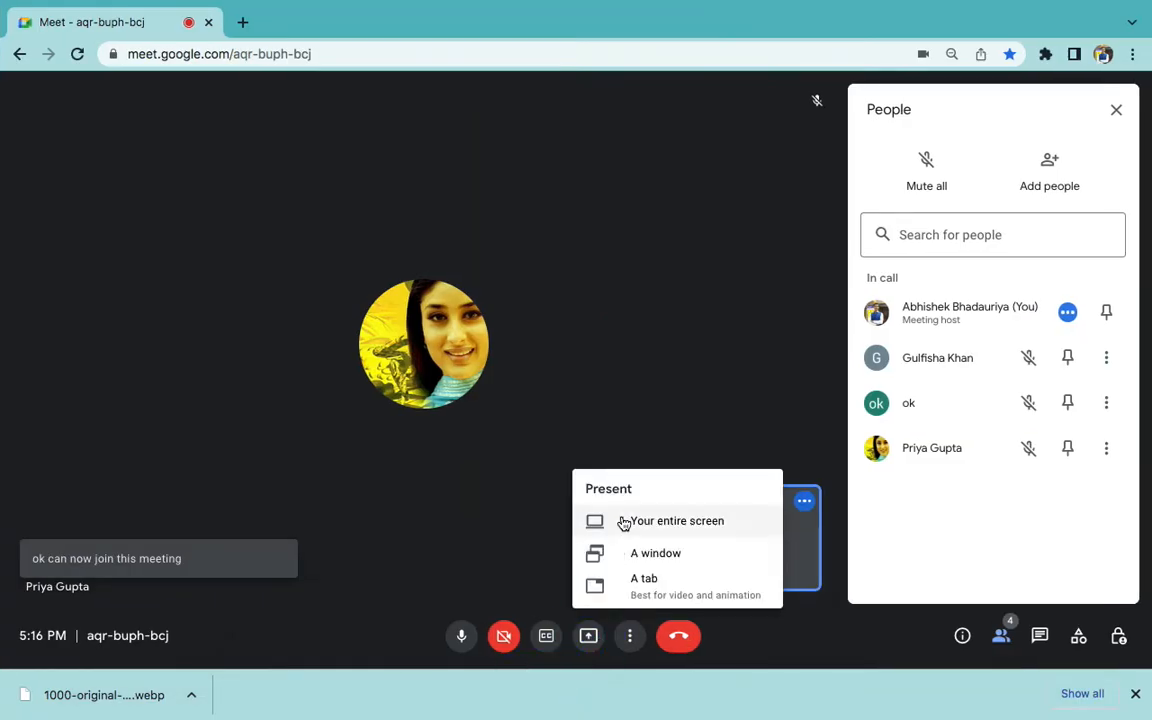
pyautogui.click(623, 521)
pyautogui.click(473, 267)
pyautogui.click(806, 424)
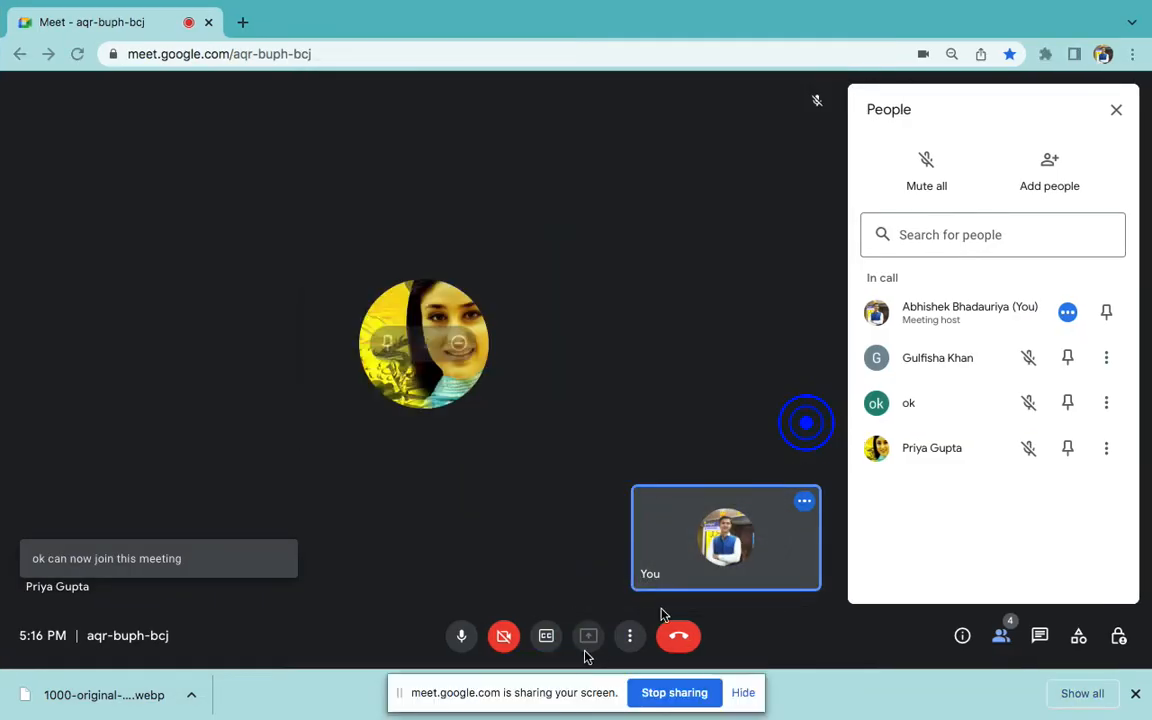
# Step: Bring the PowerPoint Day Now 0 deck to the front
pyautogui.moveTo(535, 700)
pyautogui.click(725, 672)
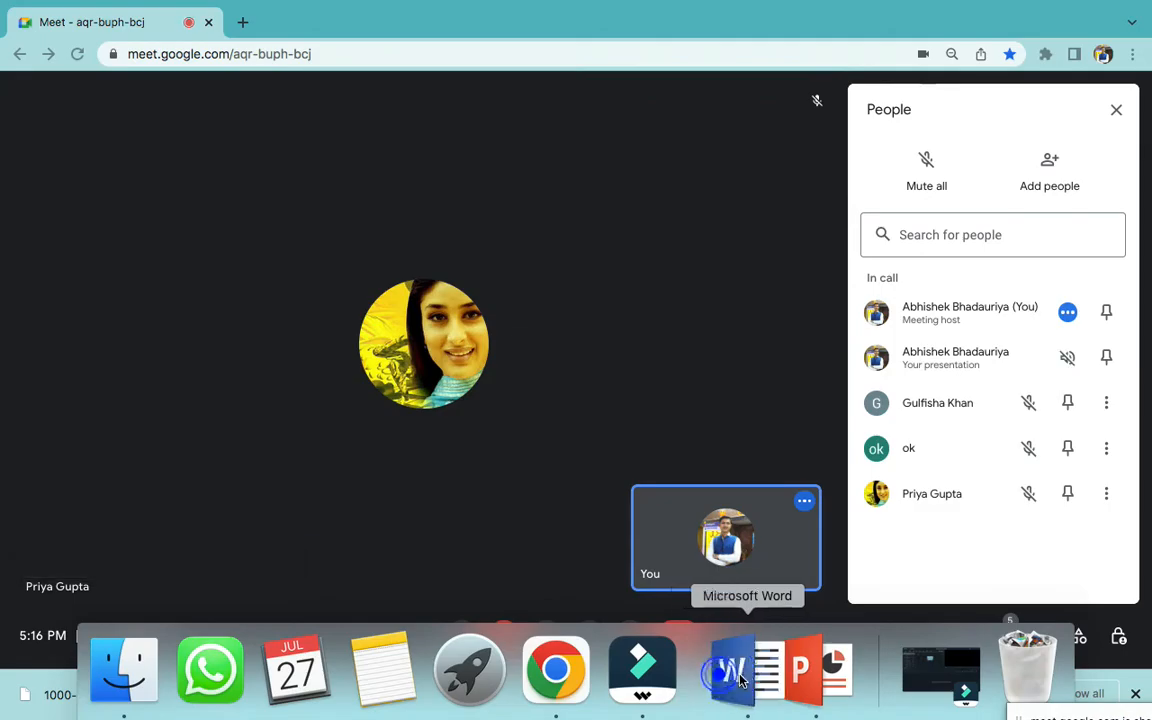
pyautogui.click(801, 672)
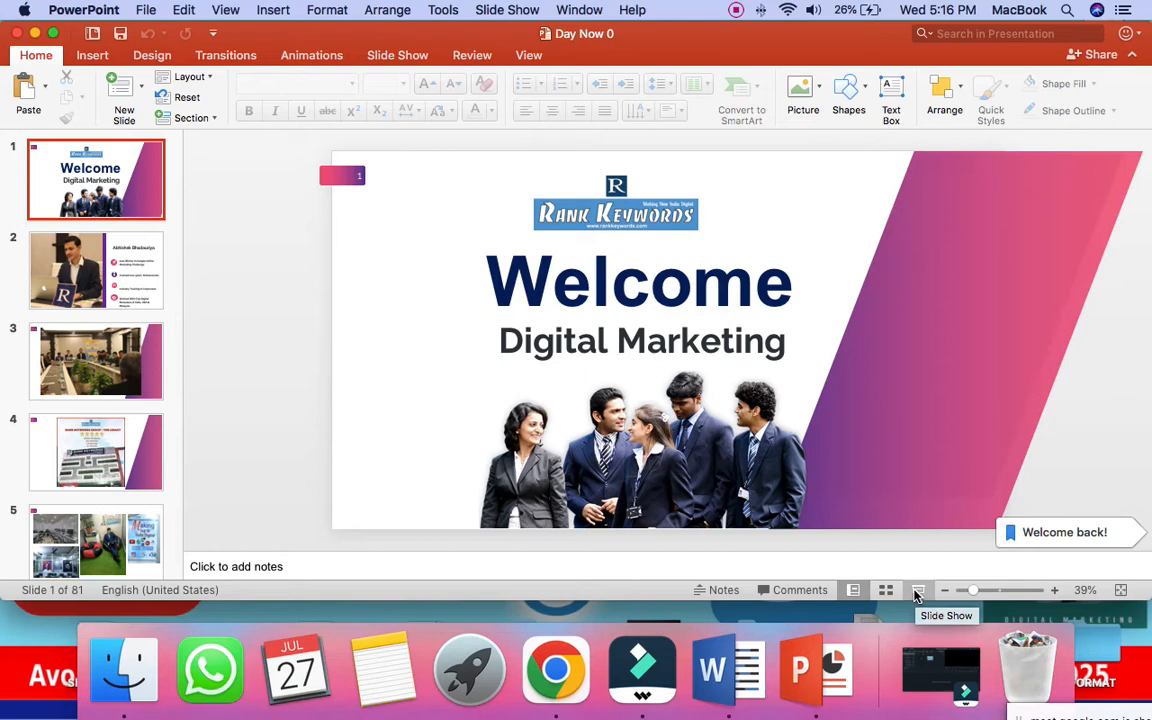
# Step: Go to slide 2 of the Day Now 0 deck and start the slideshow there
pyautogui.press('Down')
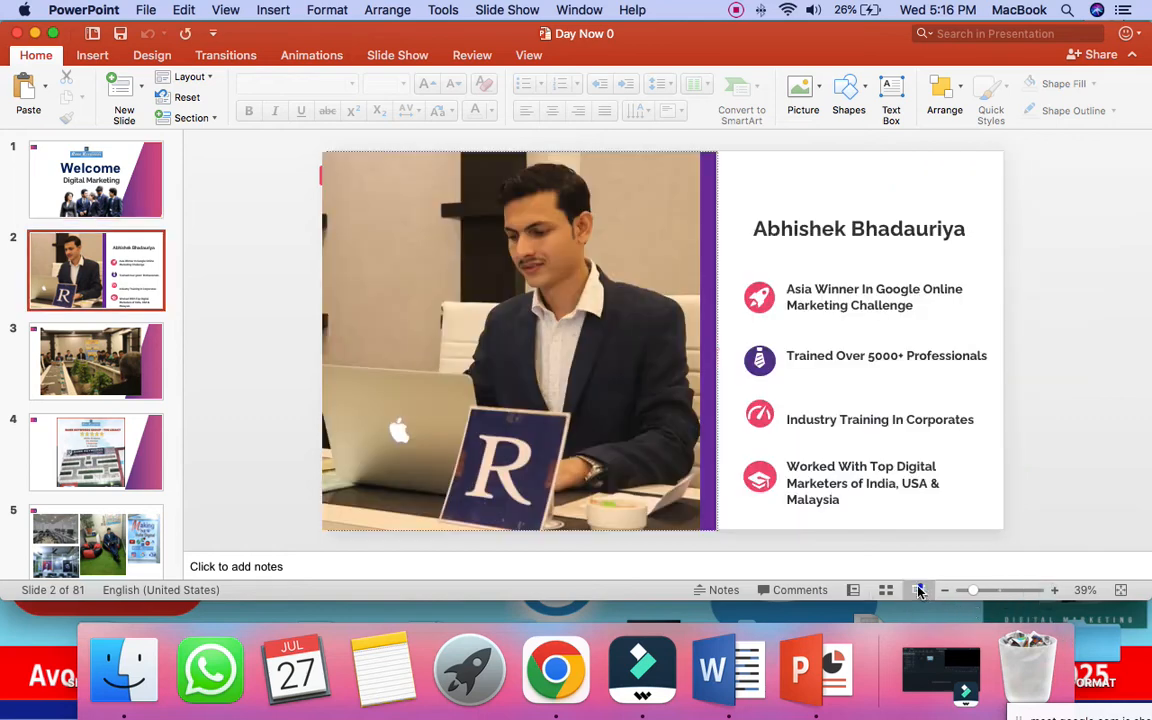
pyautogui.click(919, 591)
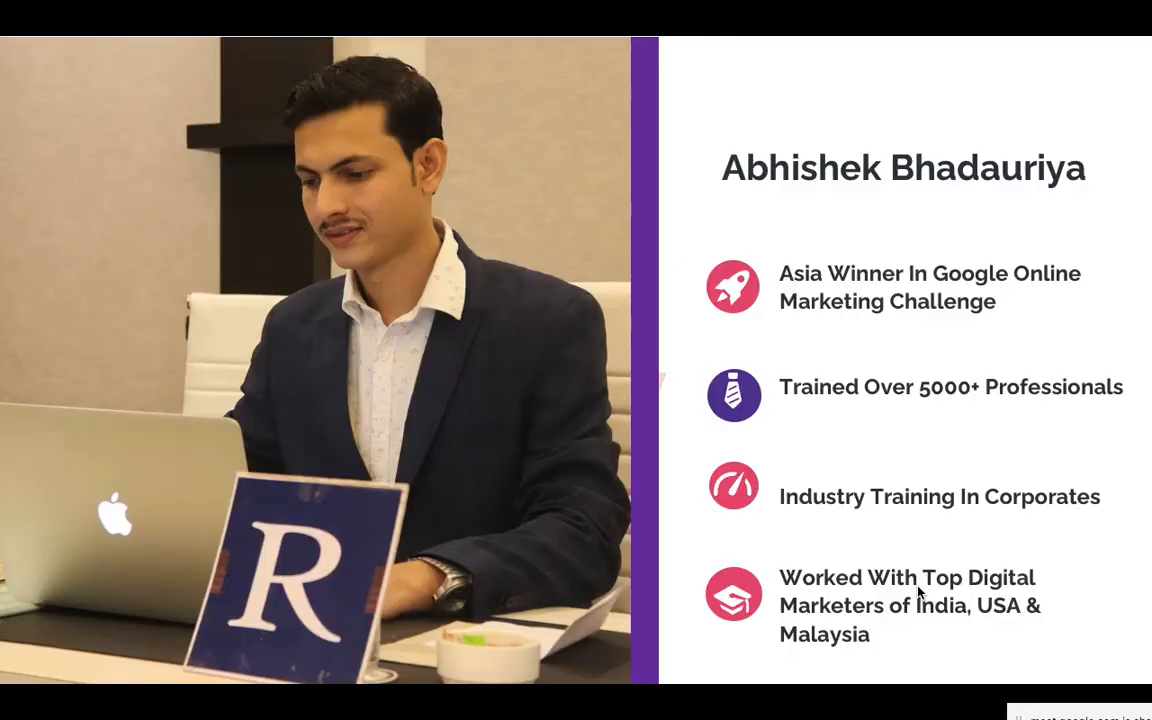